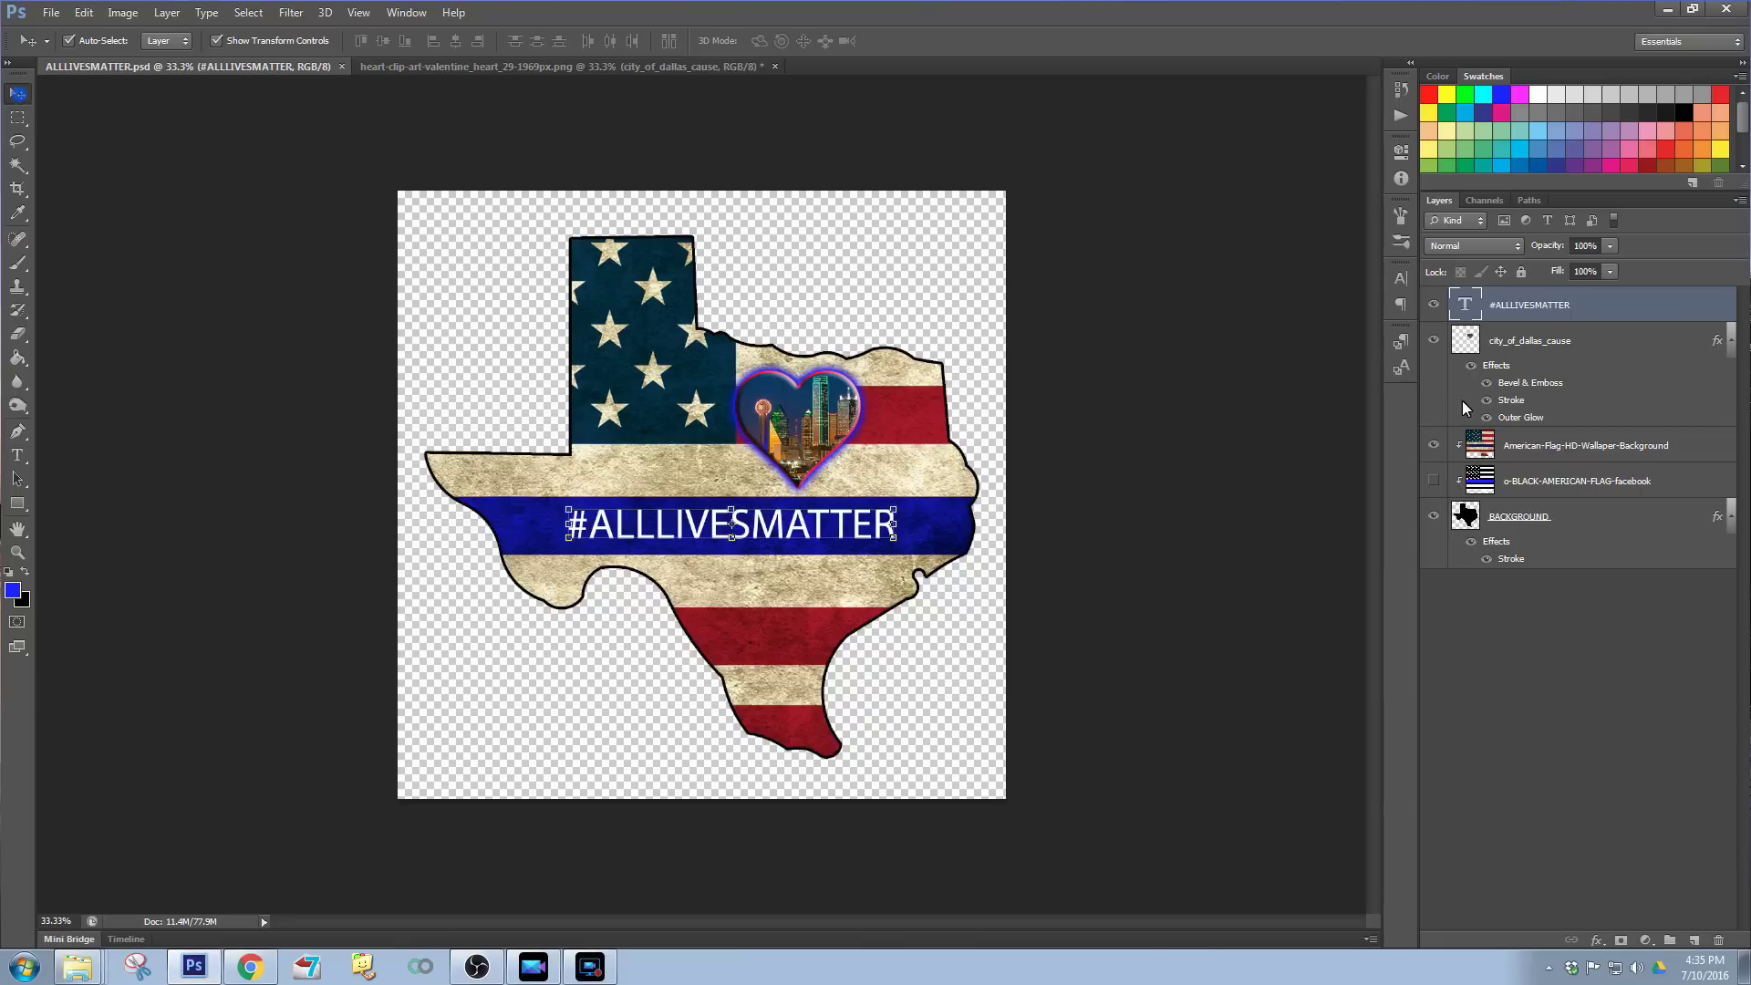
- Hide the American-Flag-HD-Wallaper-Background layer and show the o-BLACK-AMERICAN-FLAG-facebook layer in the Texas design
click(1433, 483)
click(1434, 445)
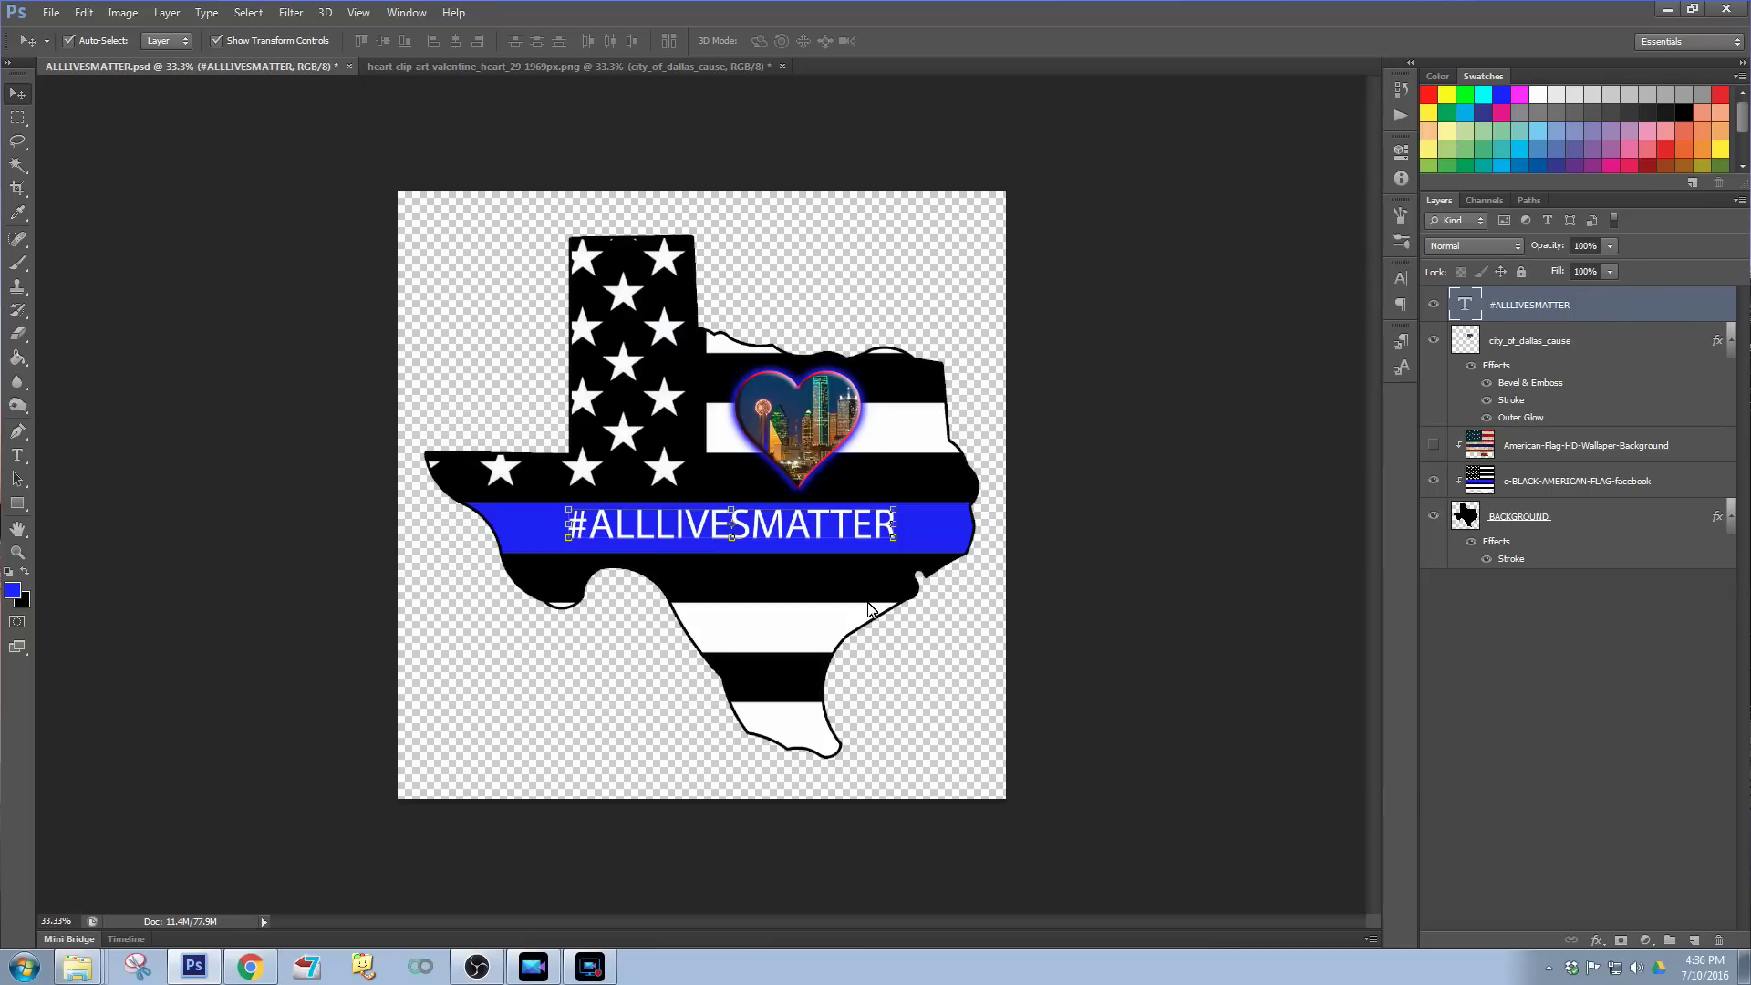
click(590, 967)
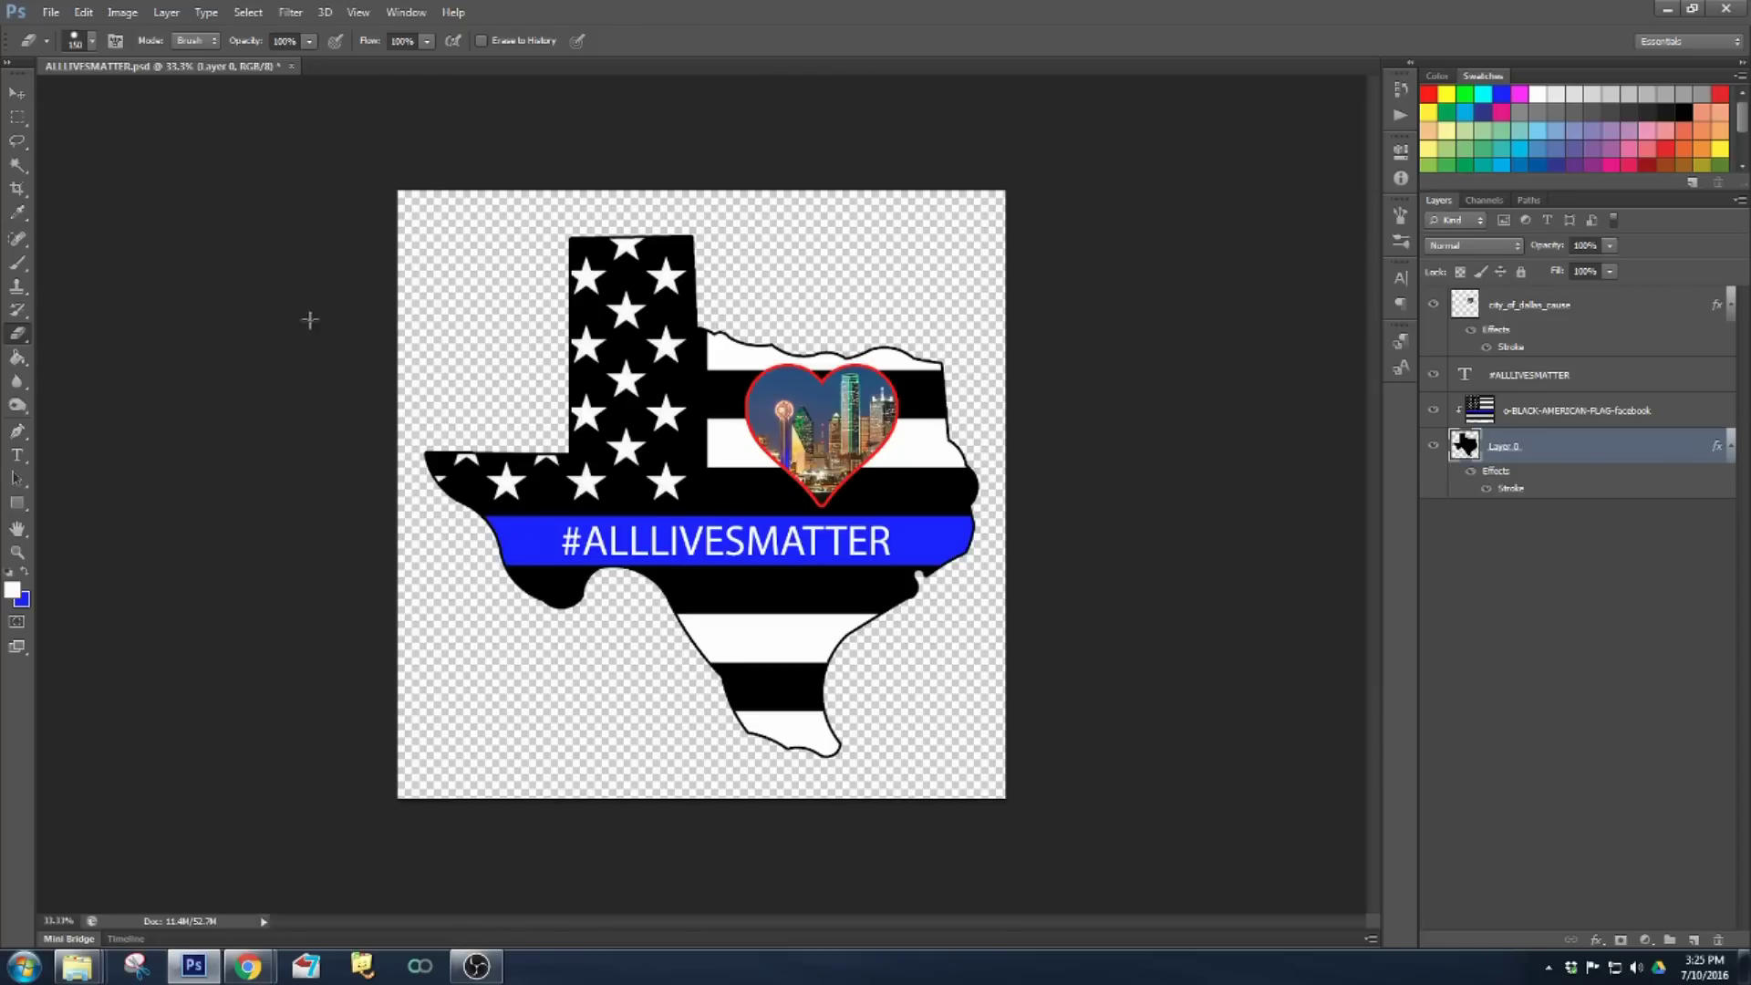
- Switch to Chrome, close the preview in the existing Texas image search tab and return that tab to the Google home page
mouse_move(259, 971)
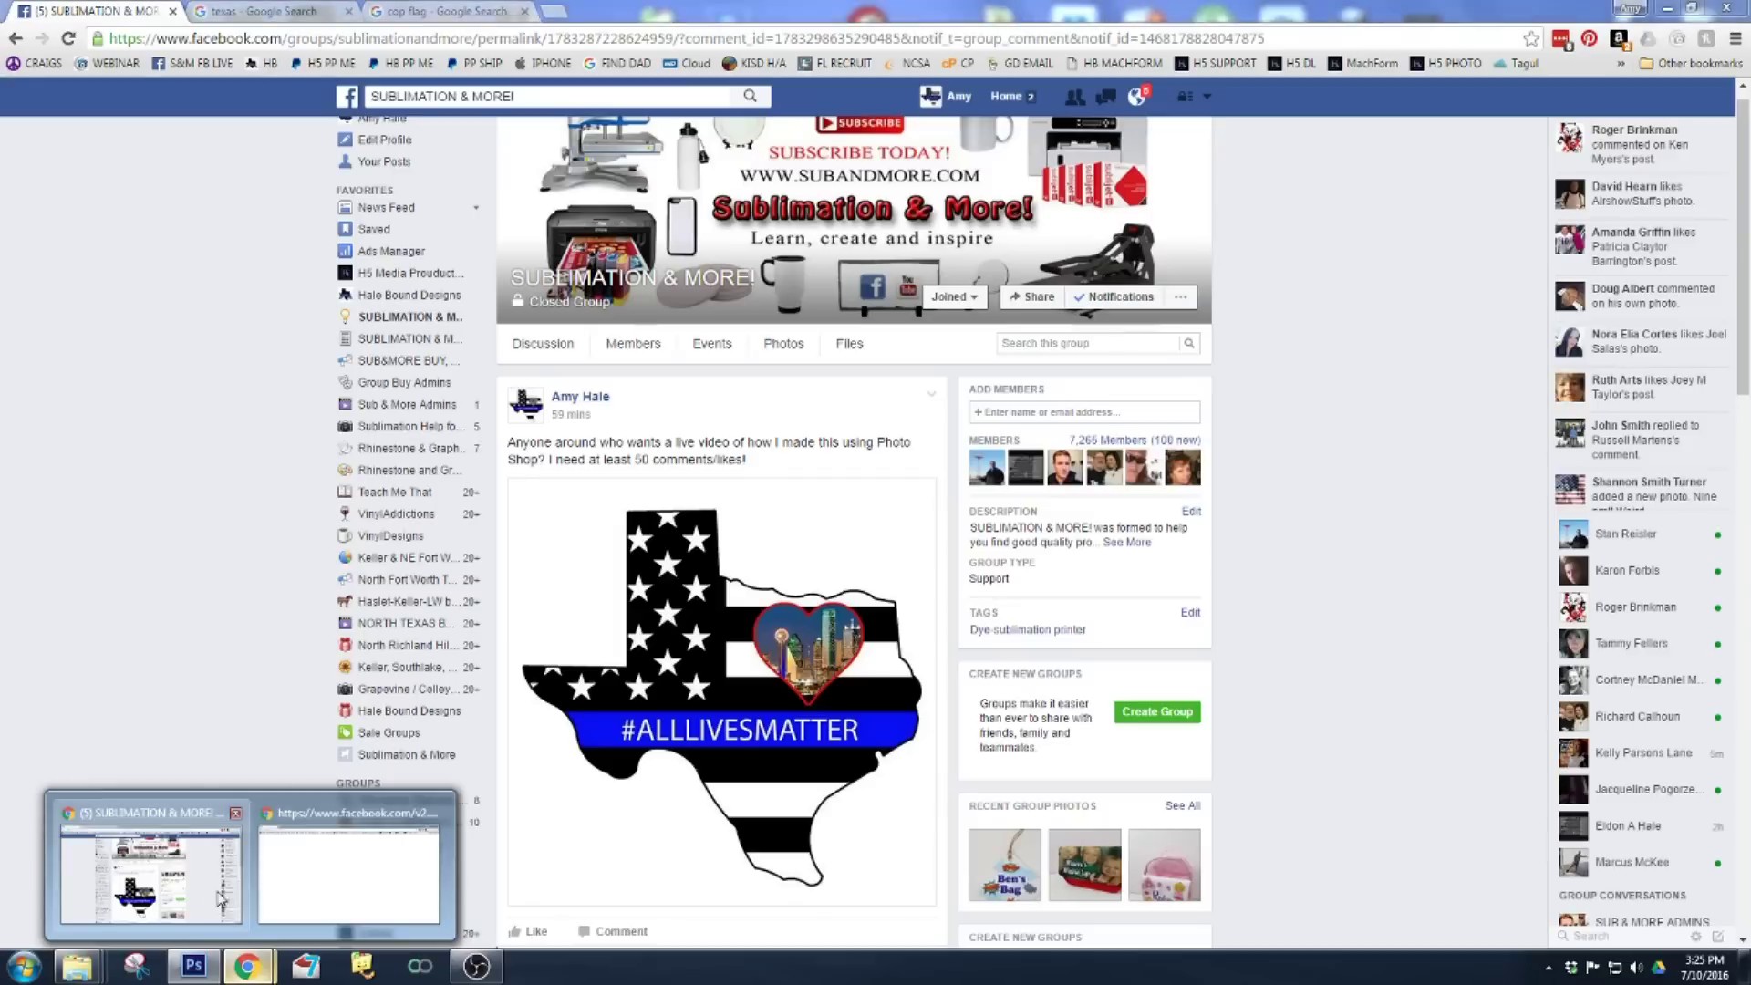
click(137, 871)
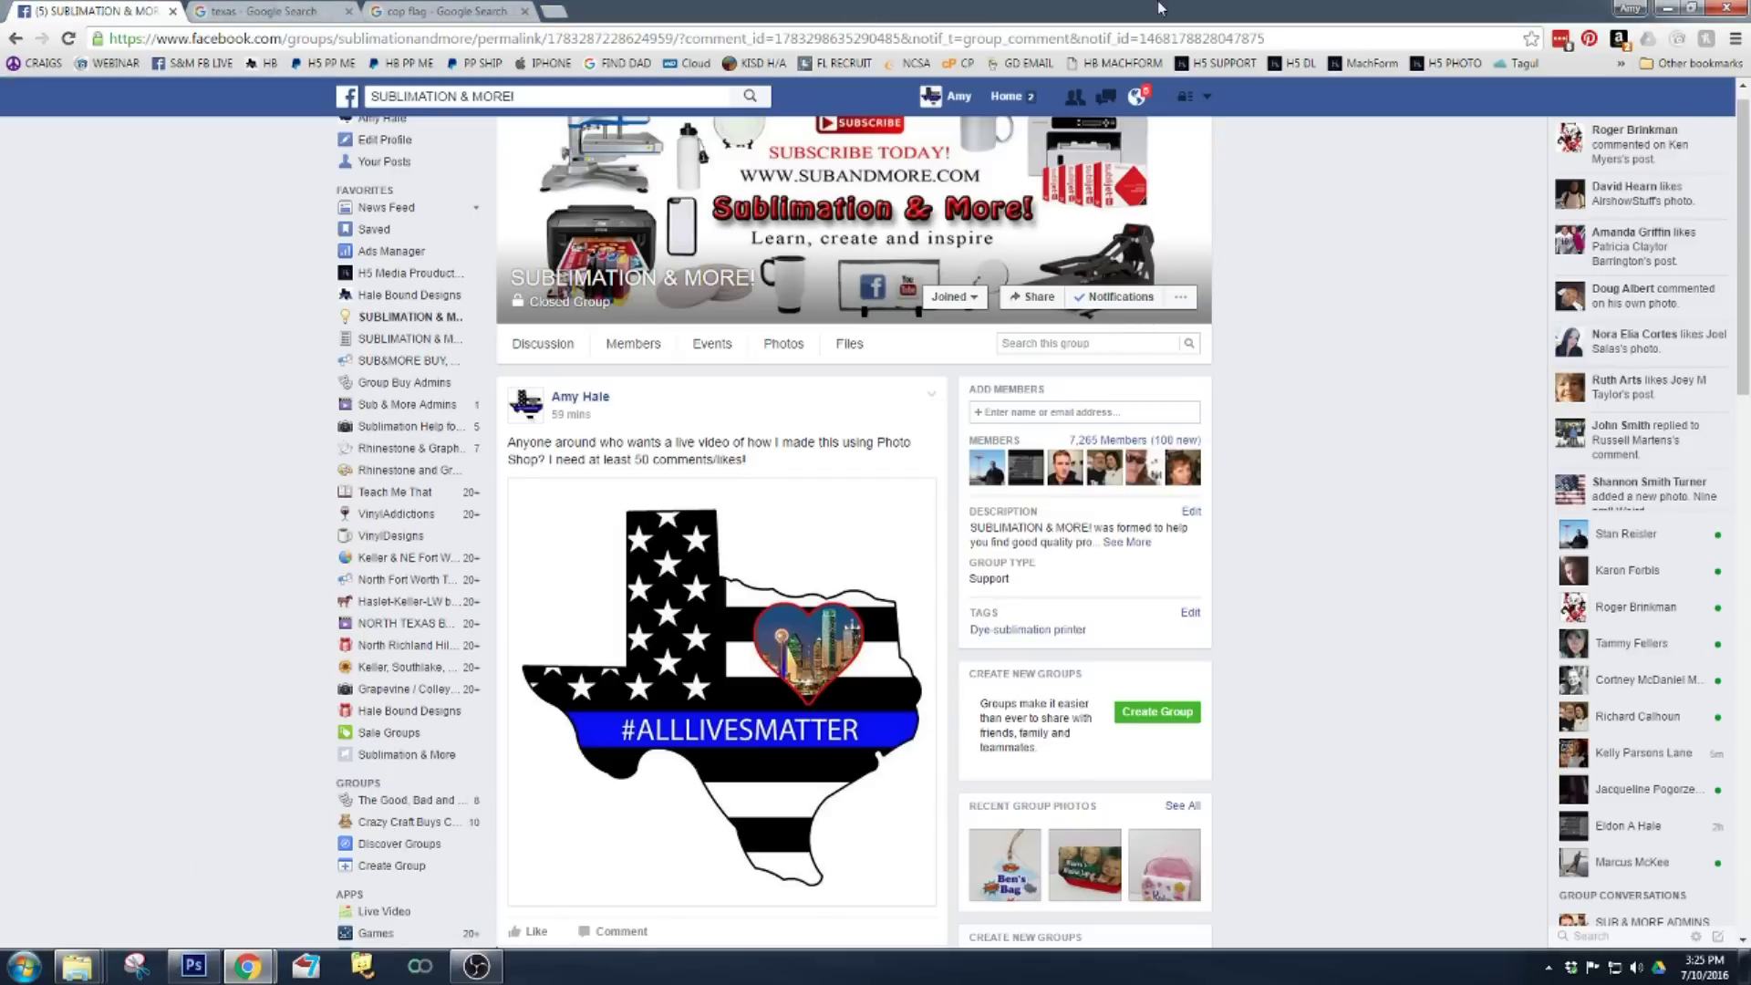
click(333, 14)
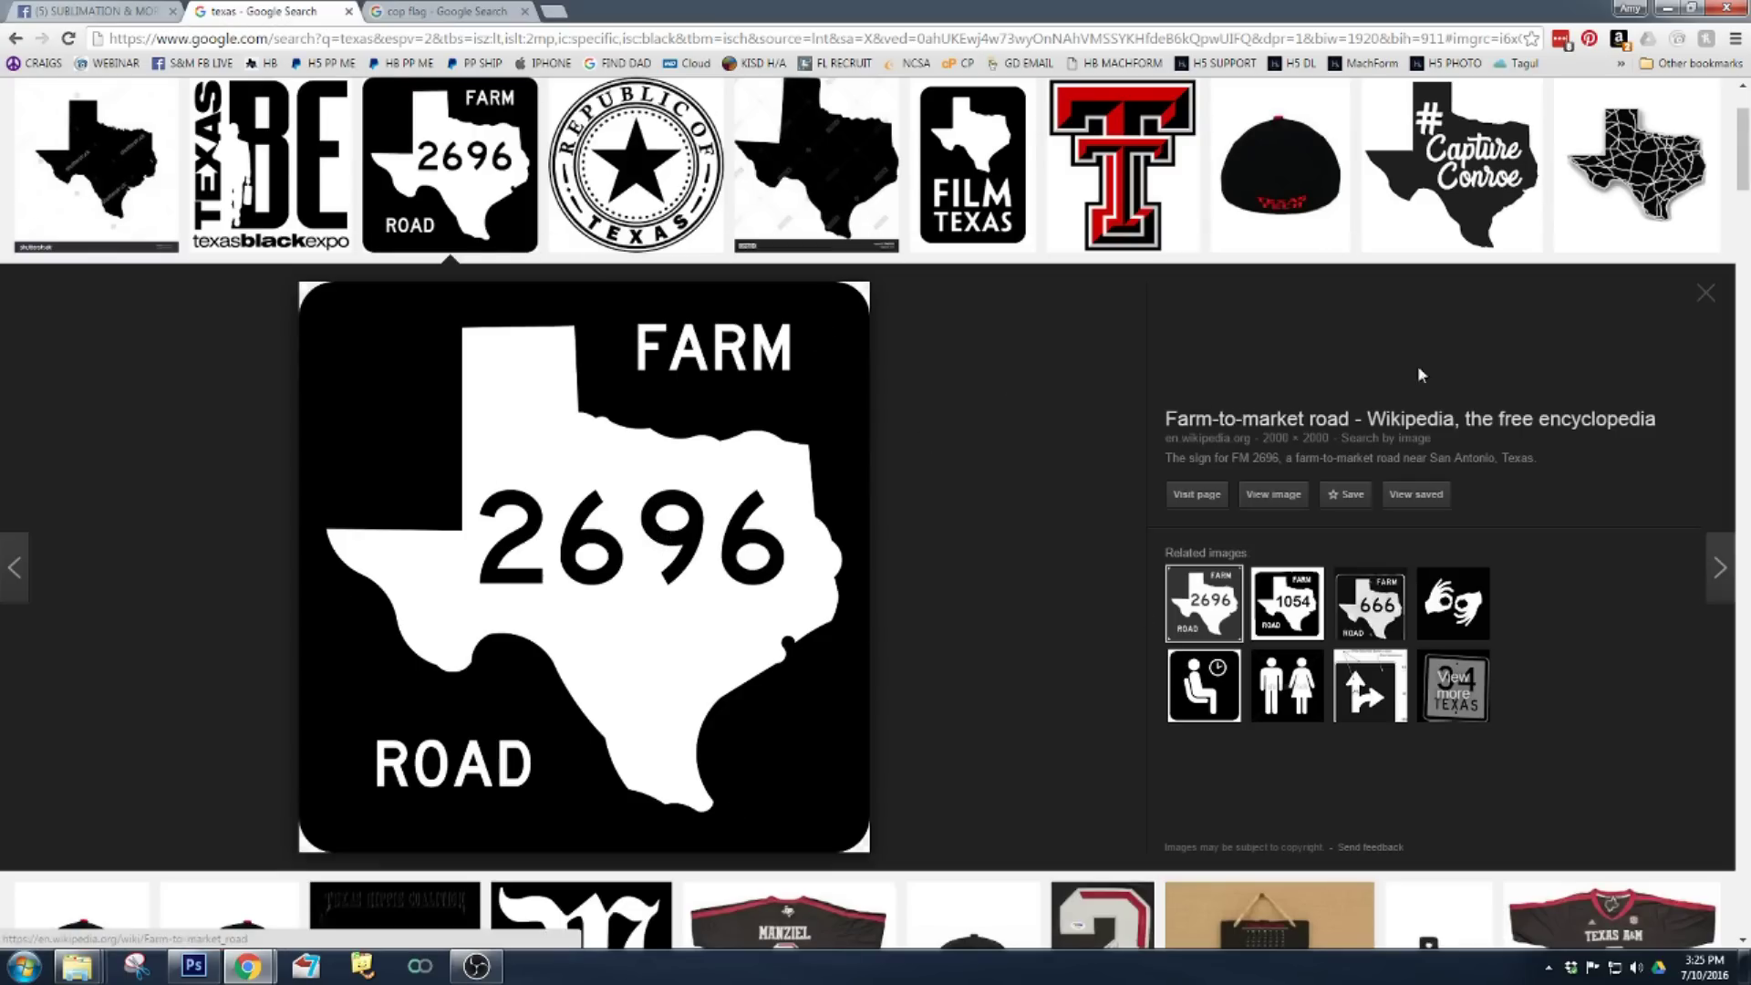
click(1705, 292)
scroll(692, 381, up, 2)
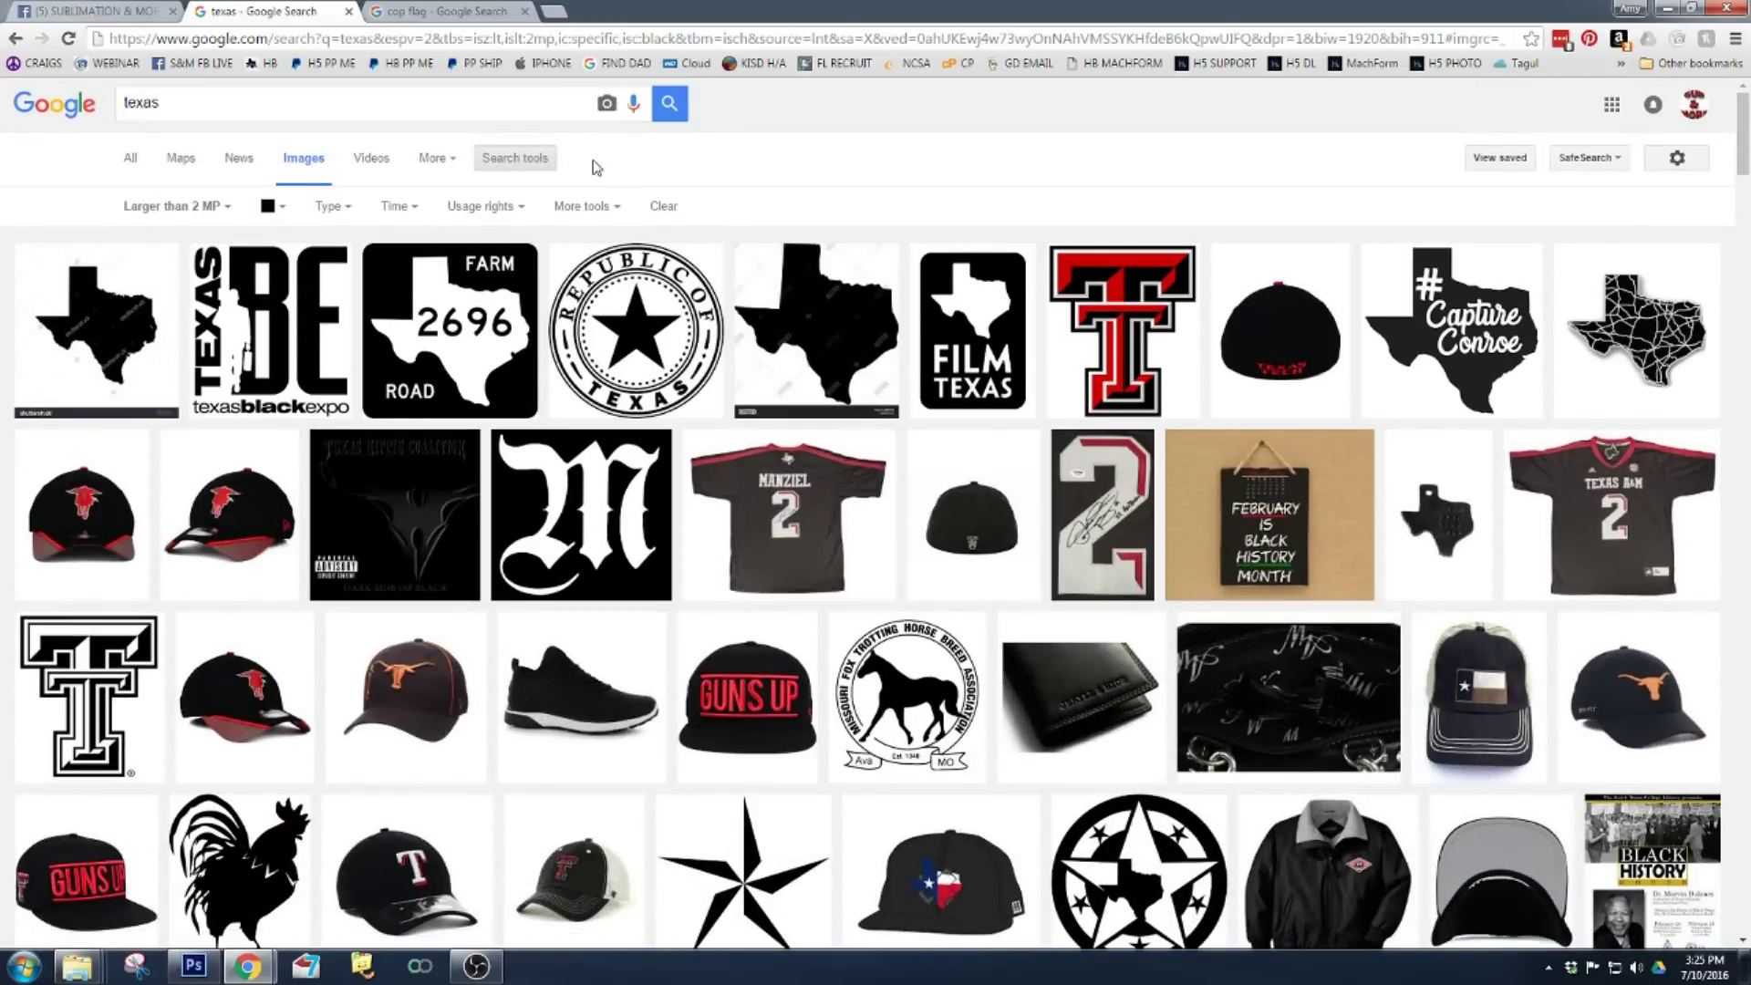
click(54, 103)
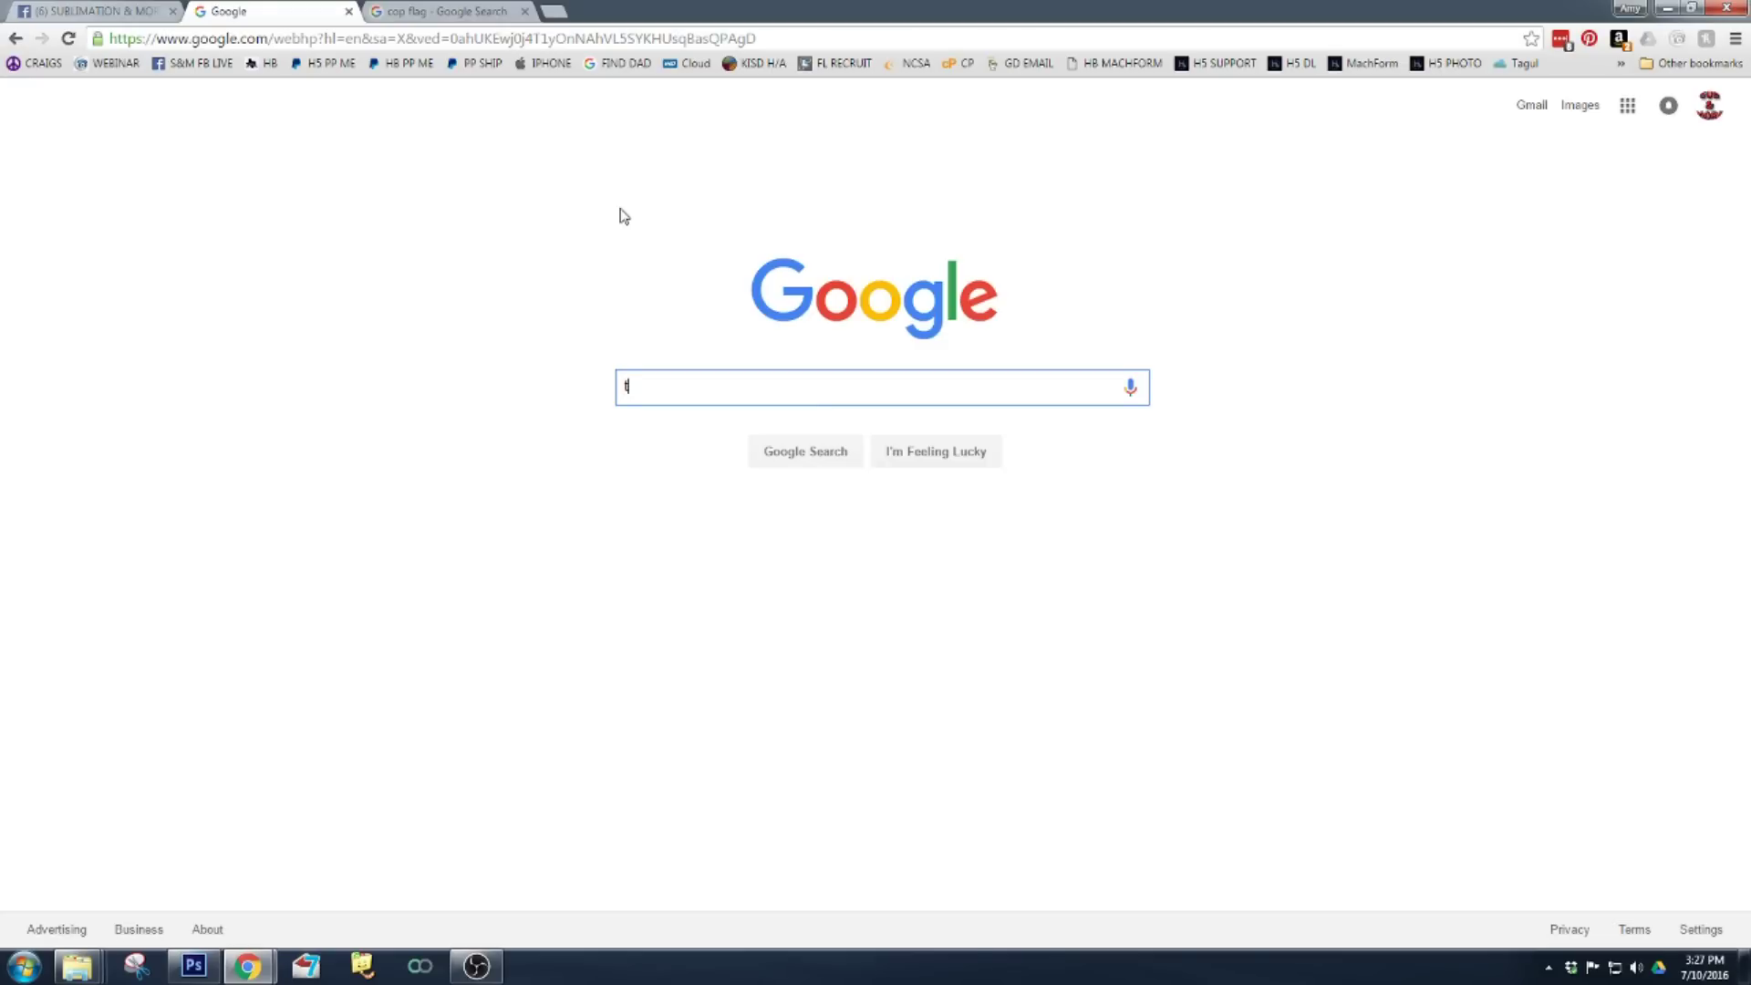
- Search Google for "Texas" and show the image results
text(exas)
key(BackSpace)
key(BackSpace)
key(BackSpace)
key(BackSpace)
key(BackSpace)
key(Caps_Lock)
text(Texas)
key(Return)
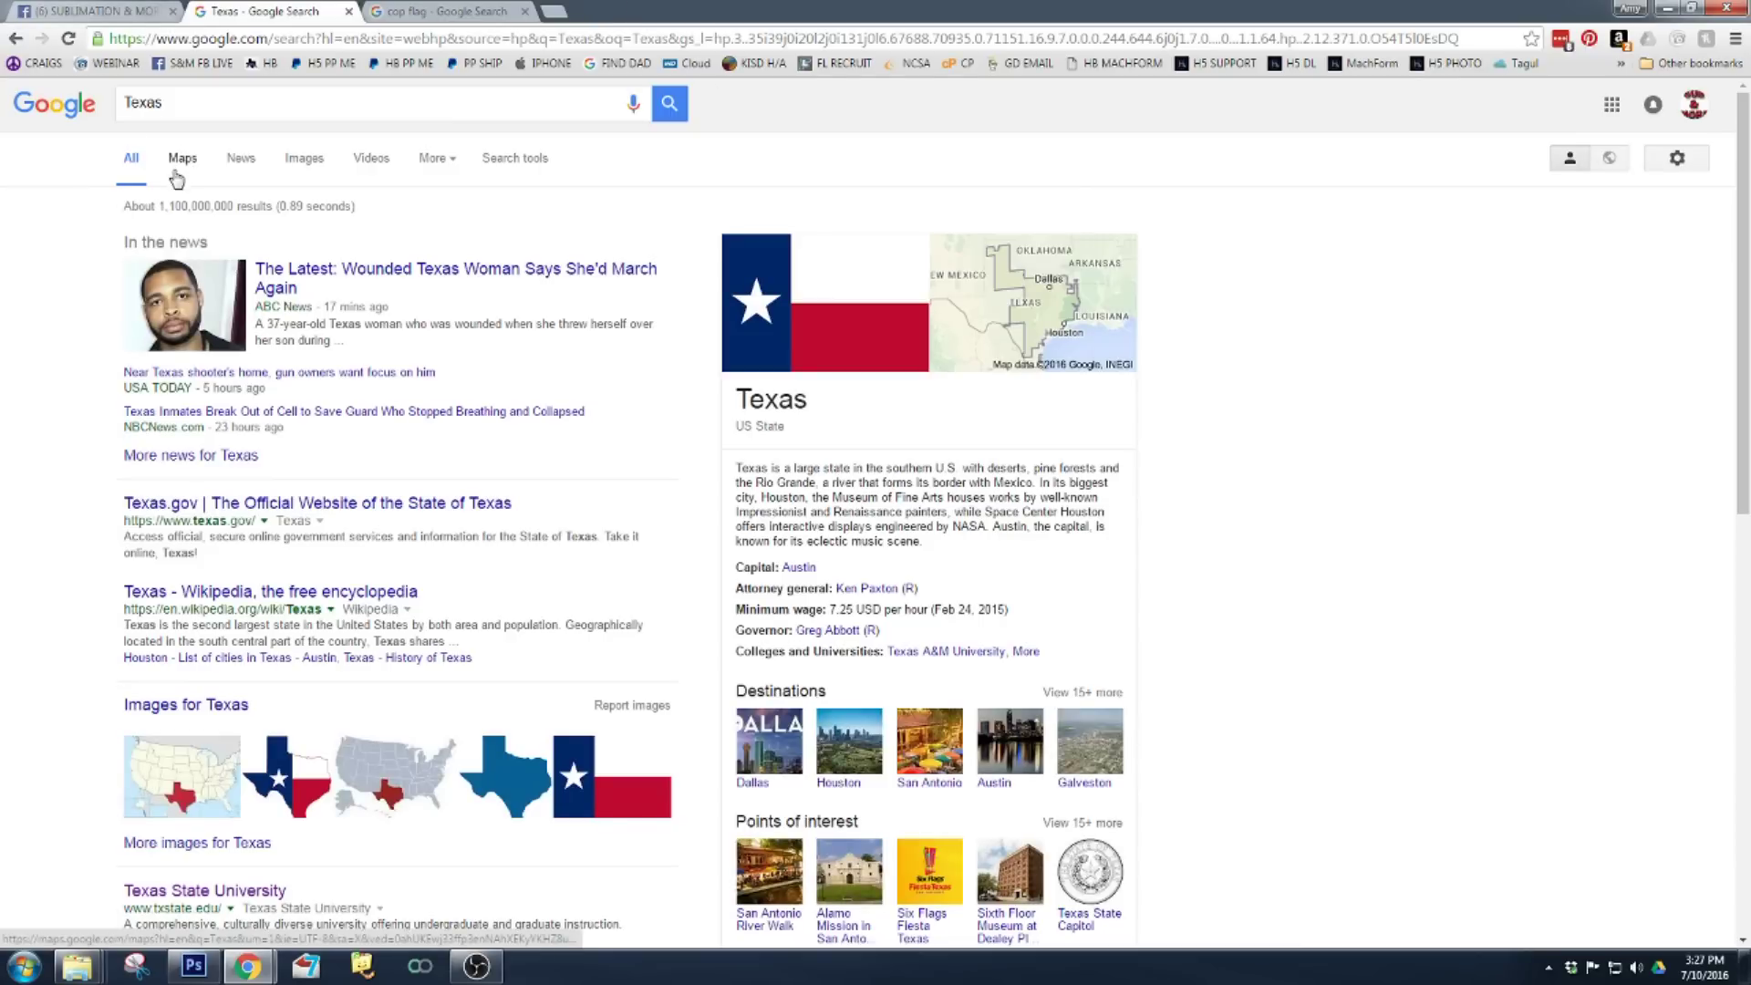
click(294, 169)
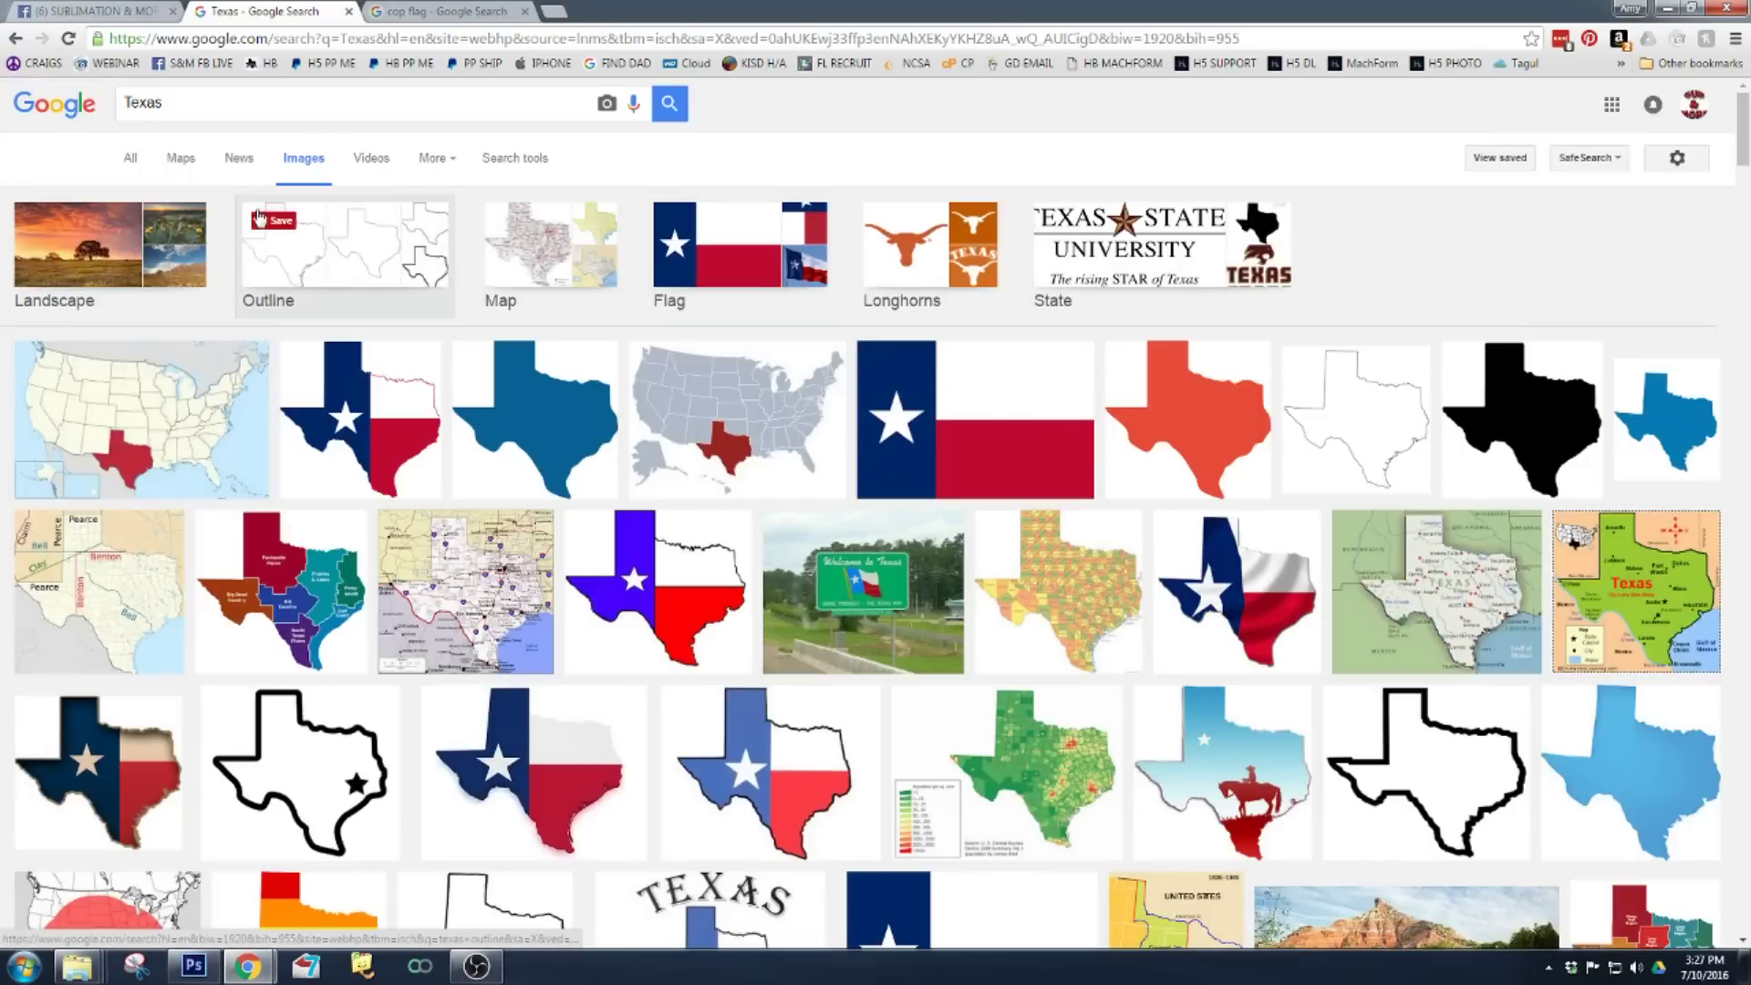
- Preview the solid black Texas silhouette among the image results to check its size, and close the preview
click(1513, 437)
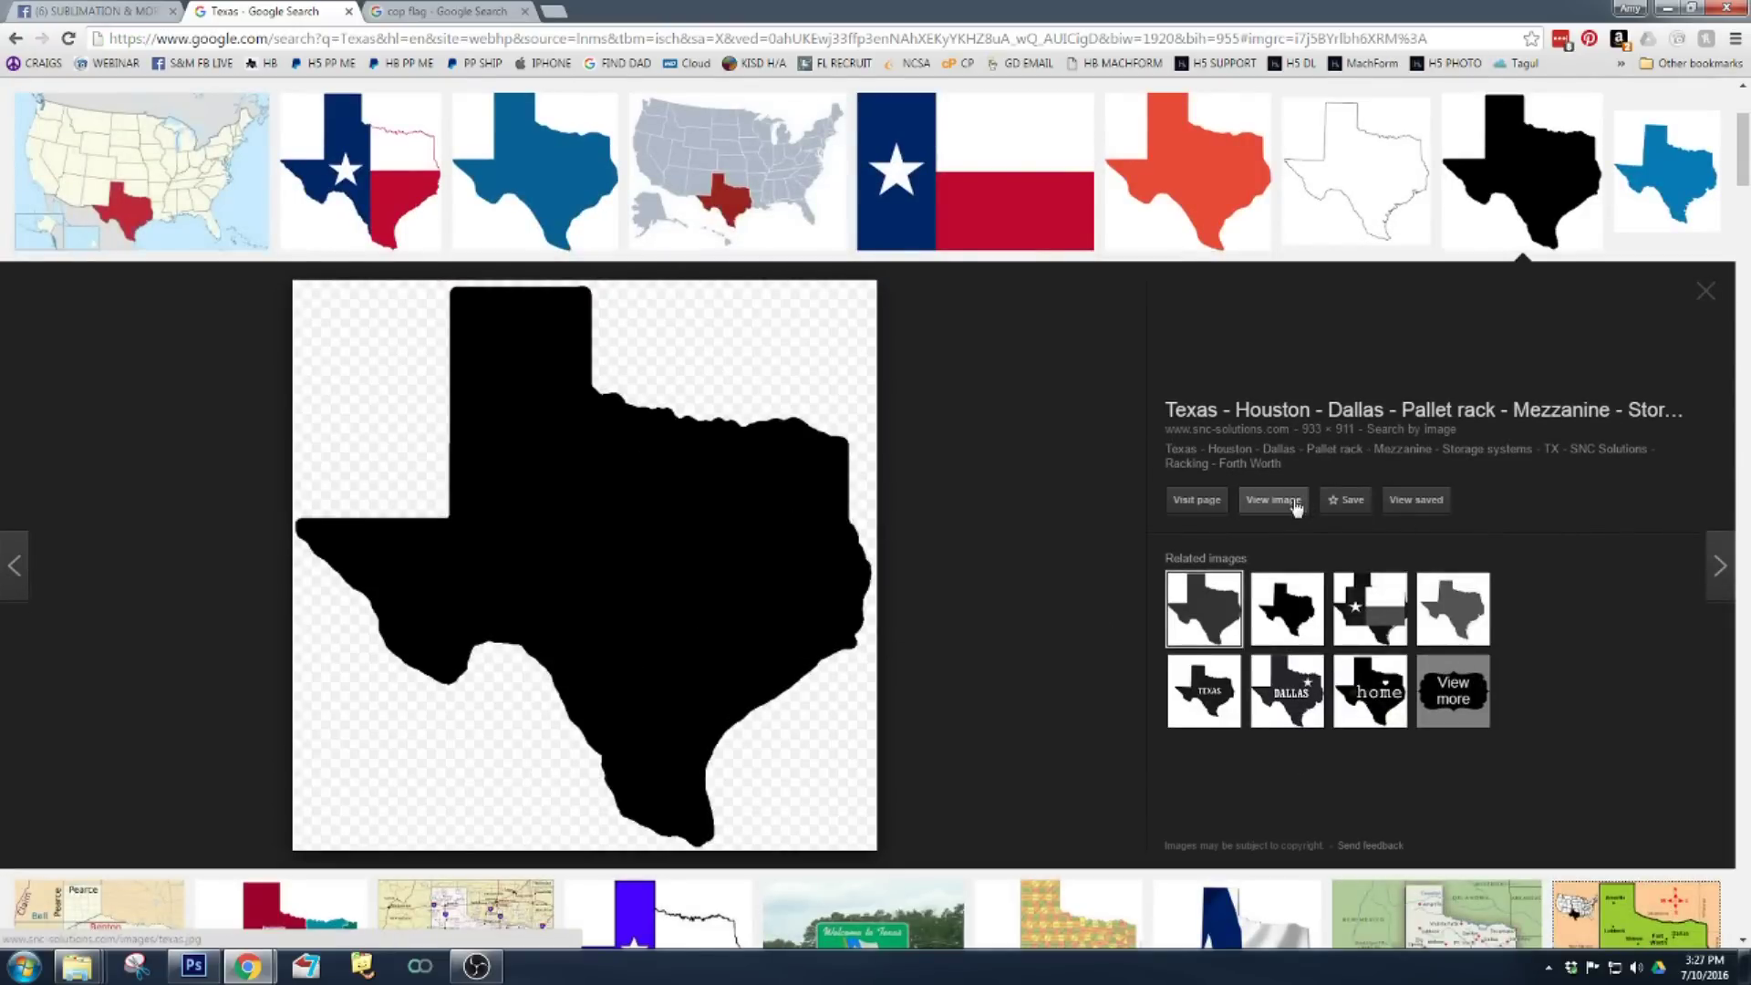
click(1703, 293)
scroll(399, 180, up, 3)
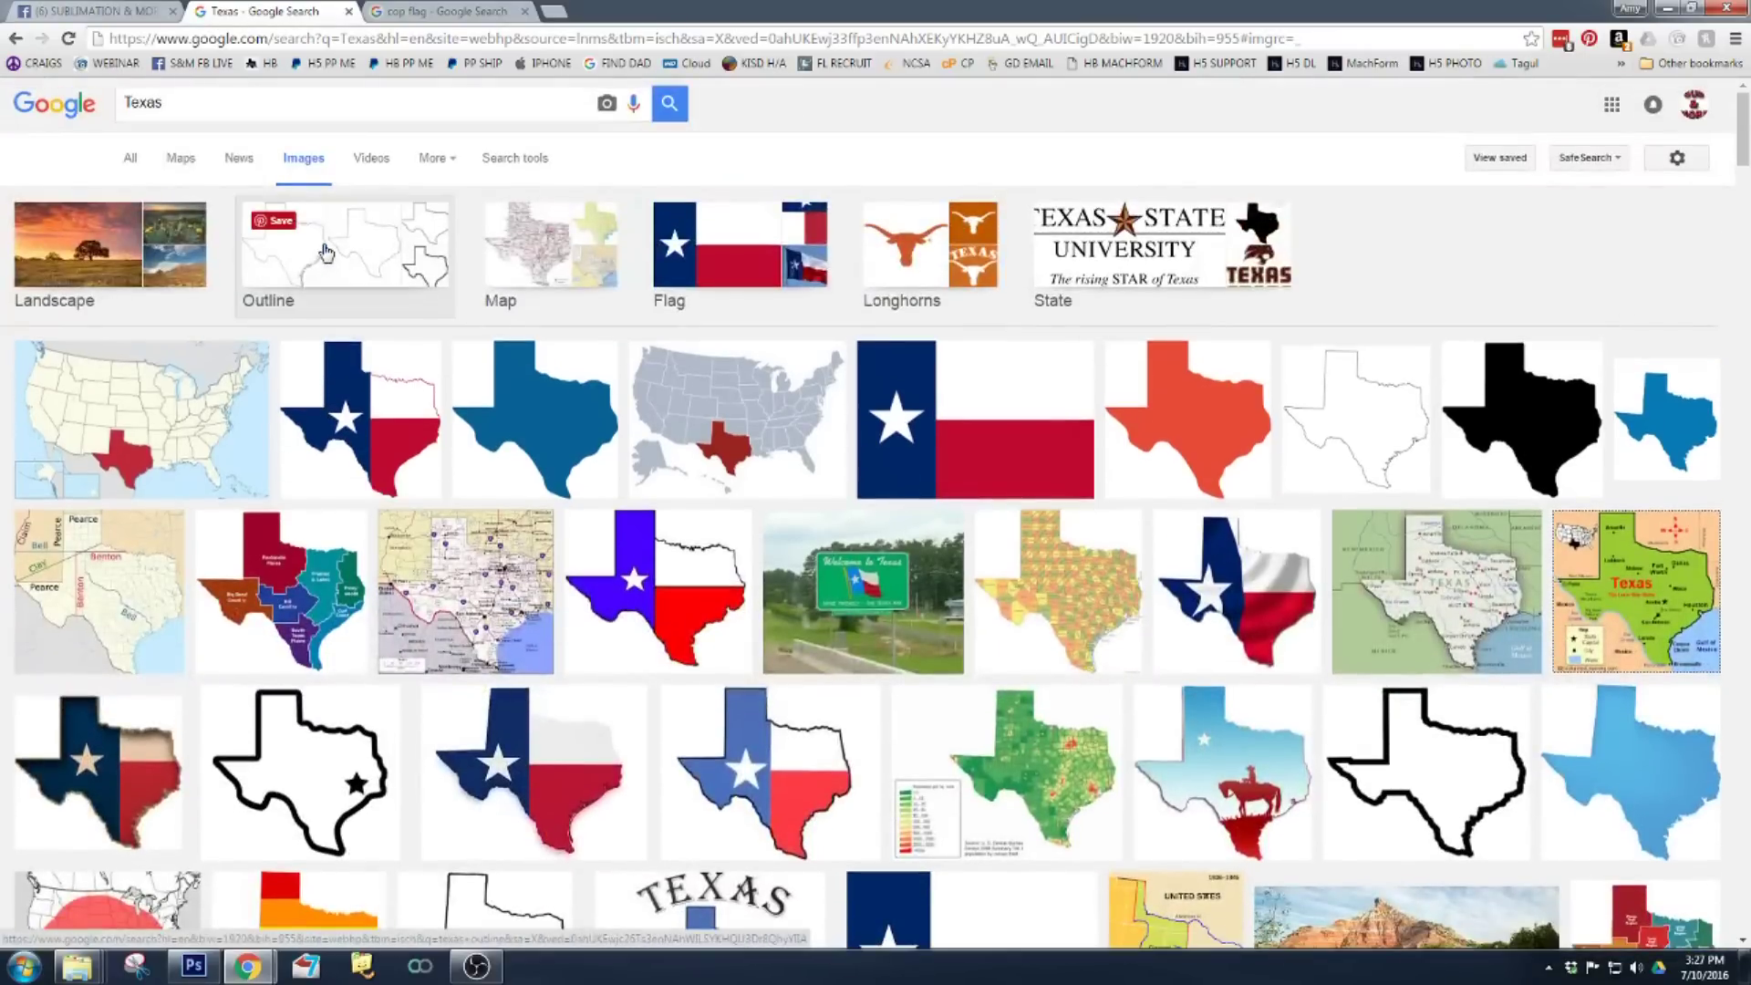
- Filter the Texas image results to sizes larger than 2 MP (1600×1200) and the color black
click(527, 164)
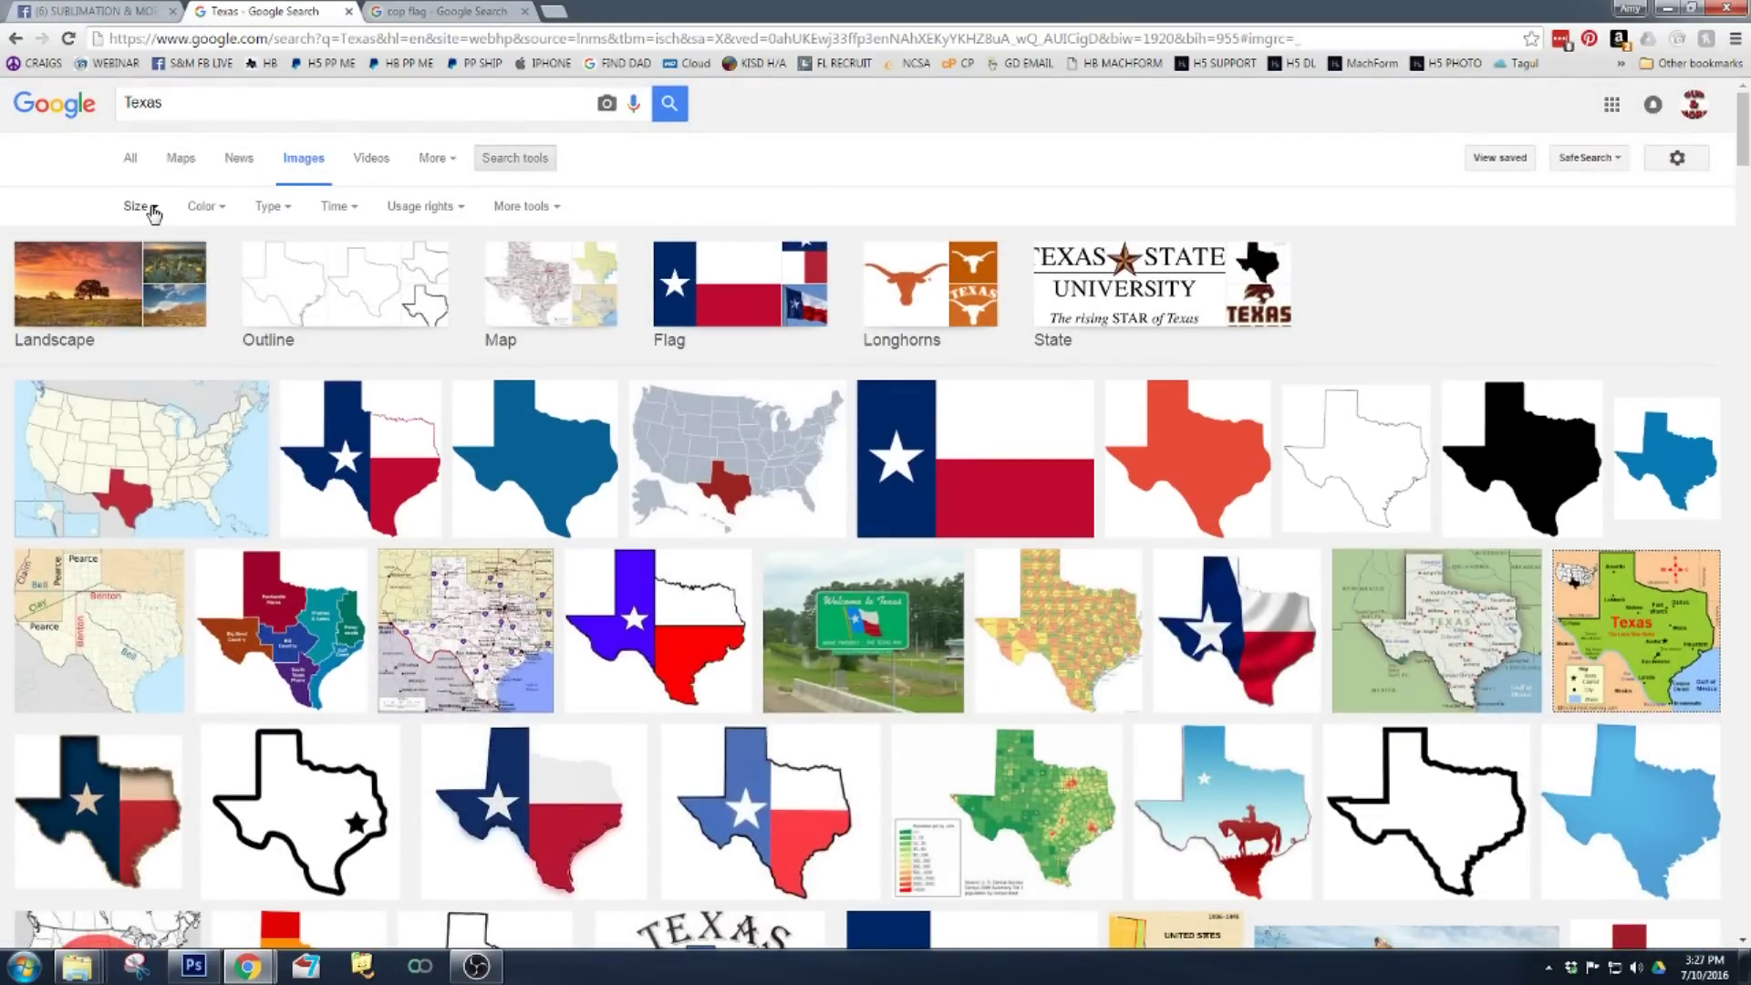
click(153, 210)
mouse_move(175, 341)
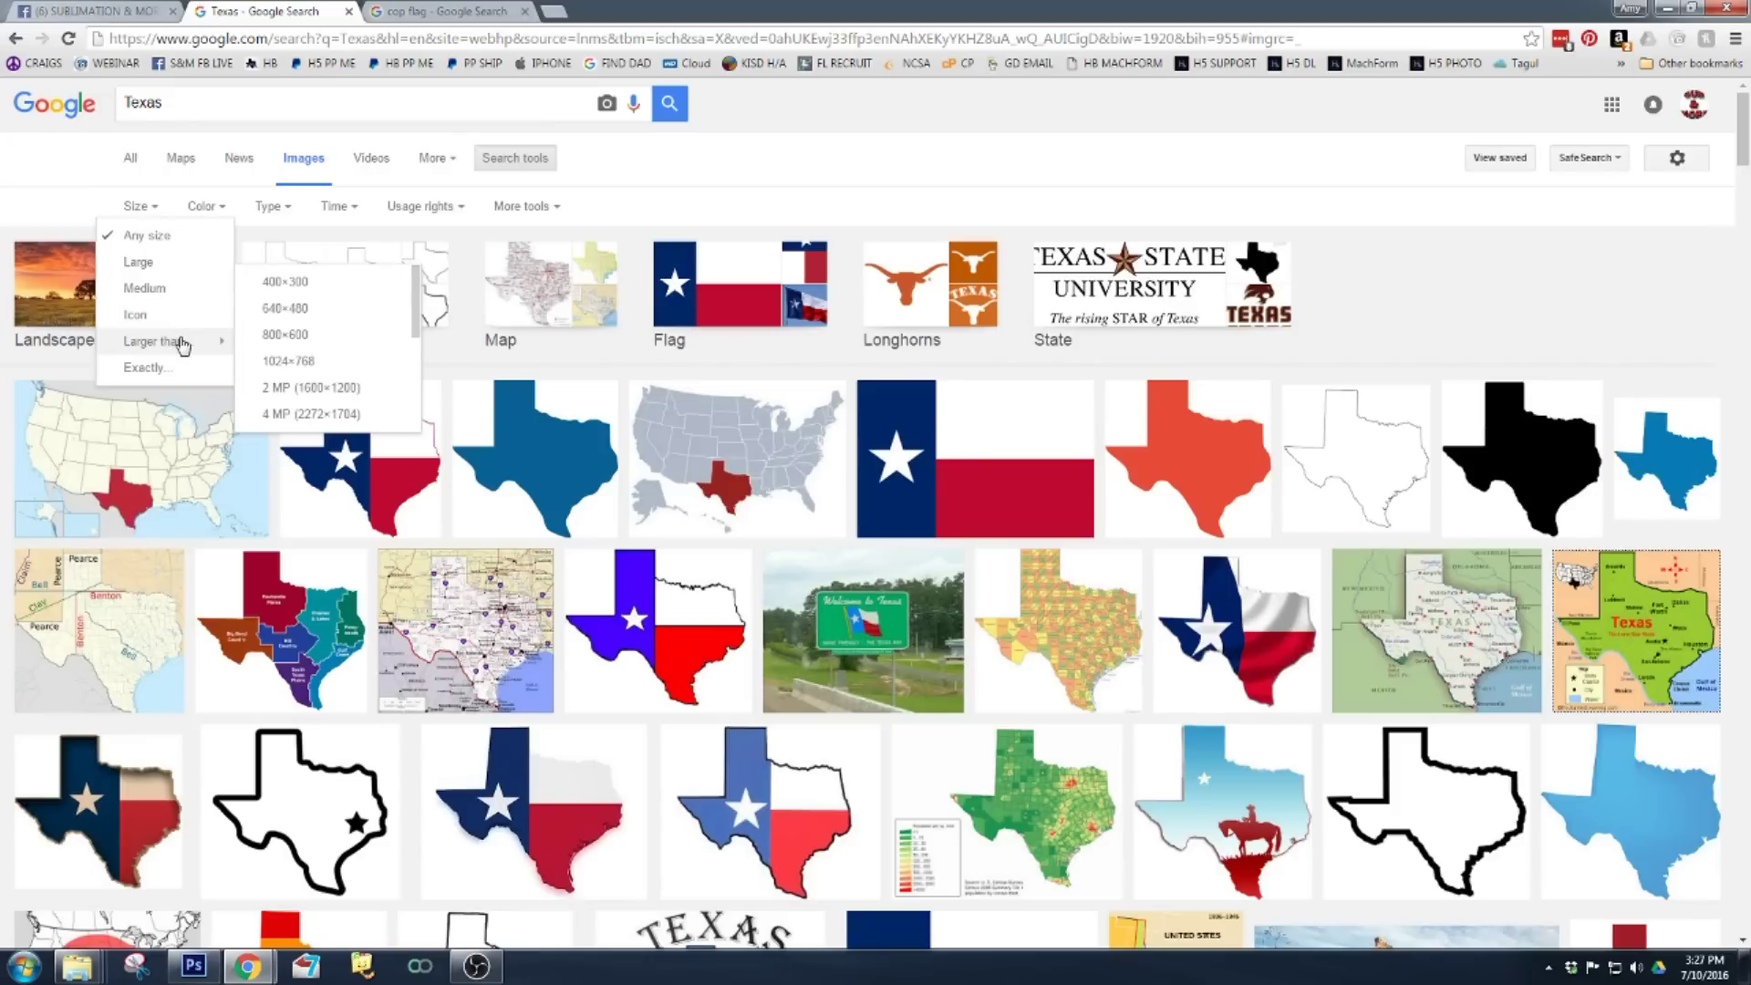
click(354, 392)
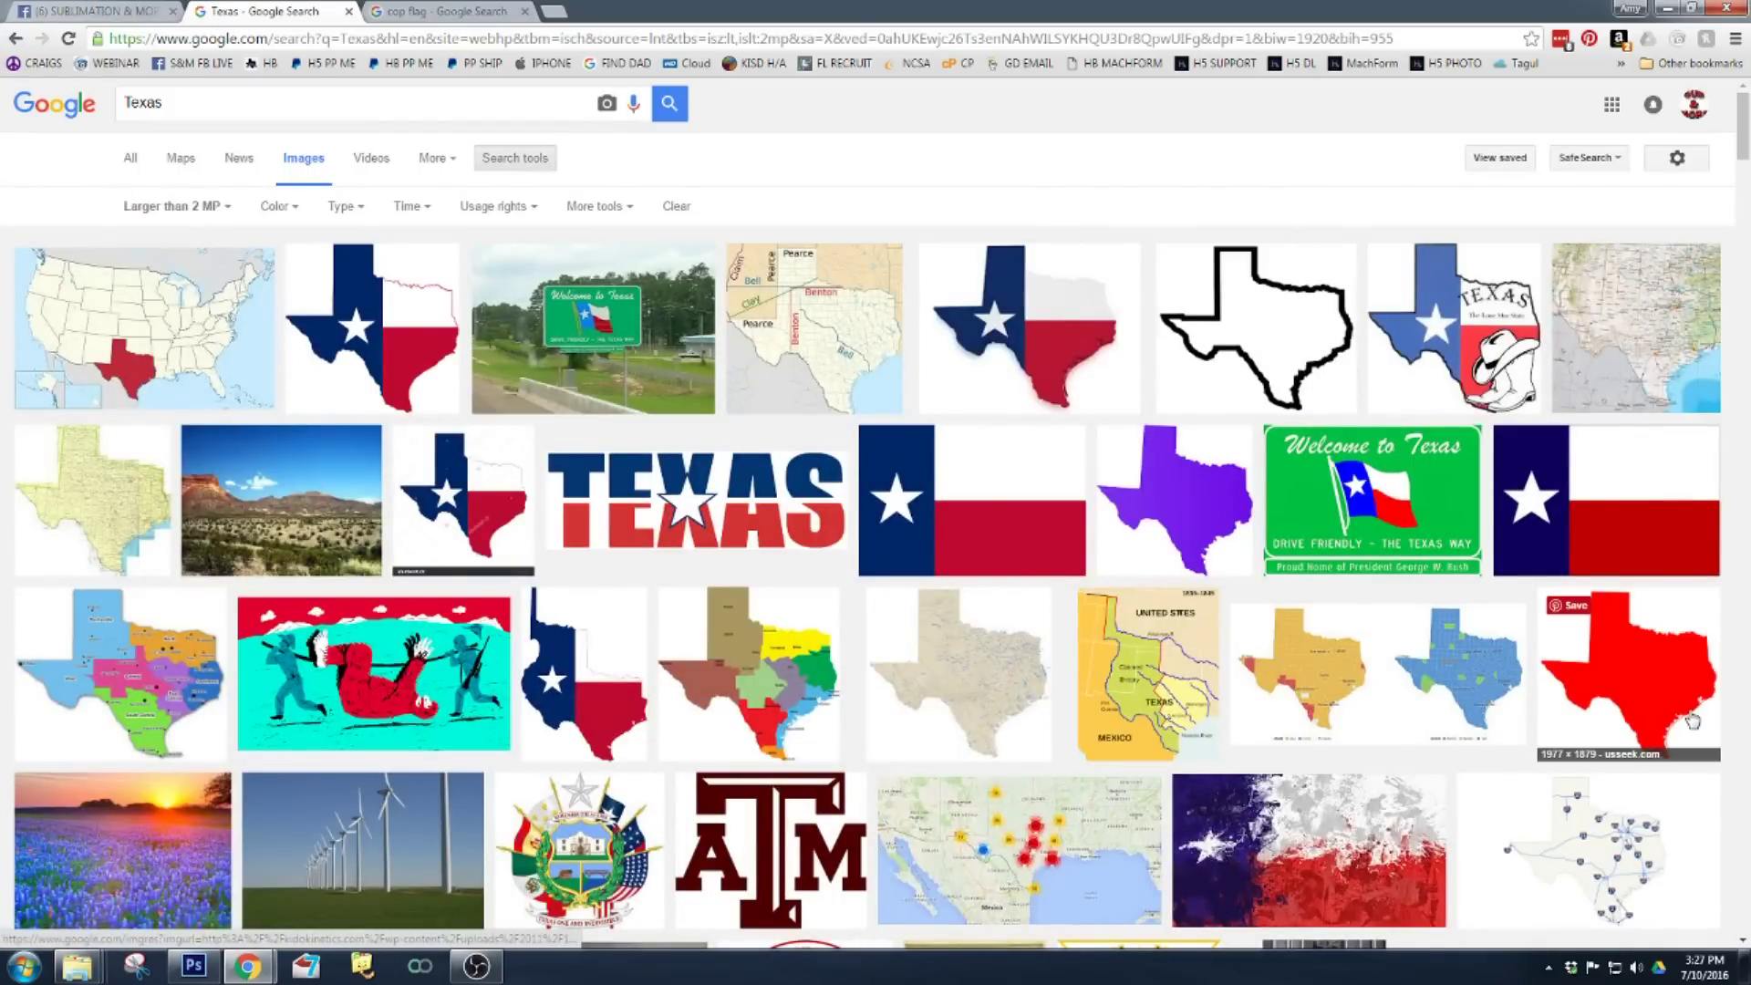
scroll(1693, 721, down, 8)
scroll(1688, 717, up, 8)
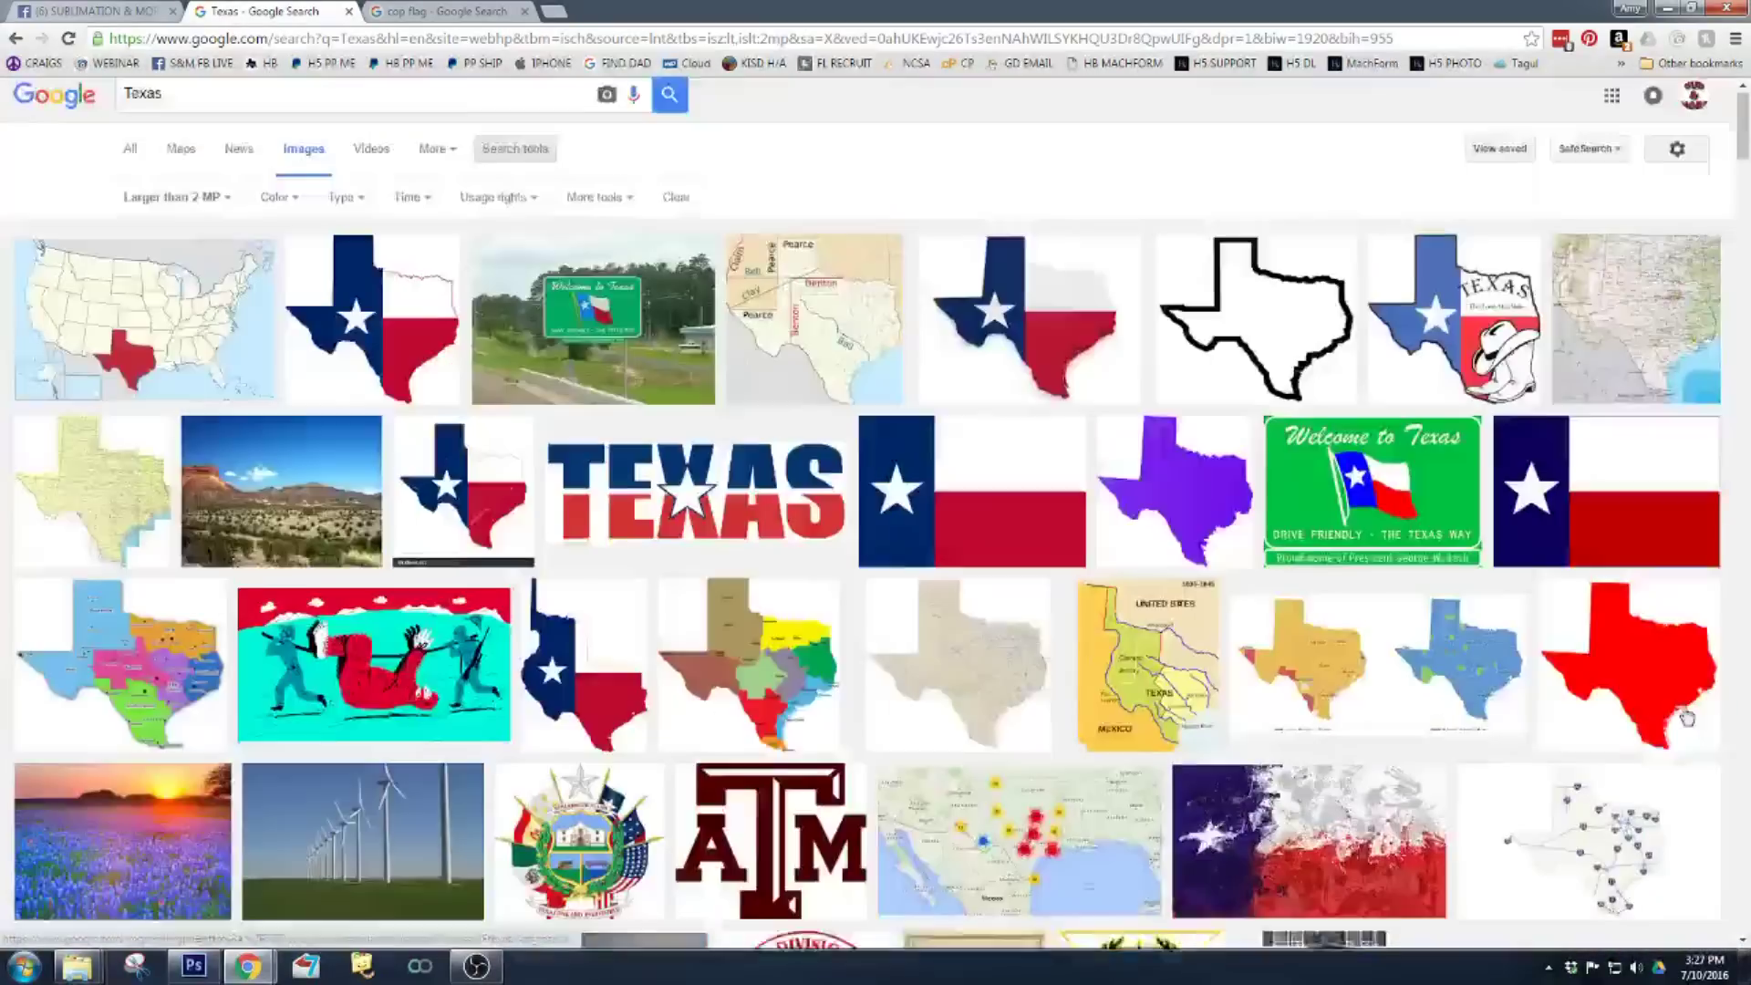
click(290, 208)
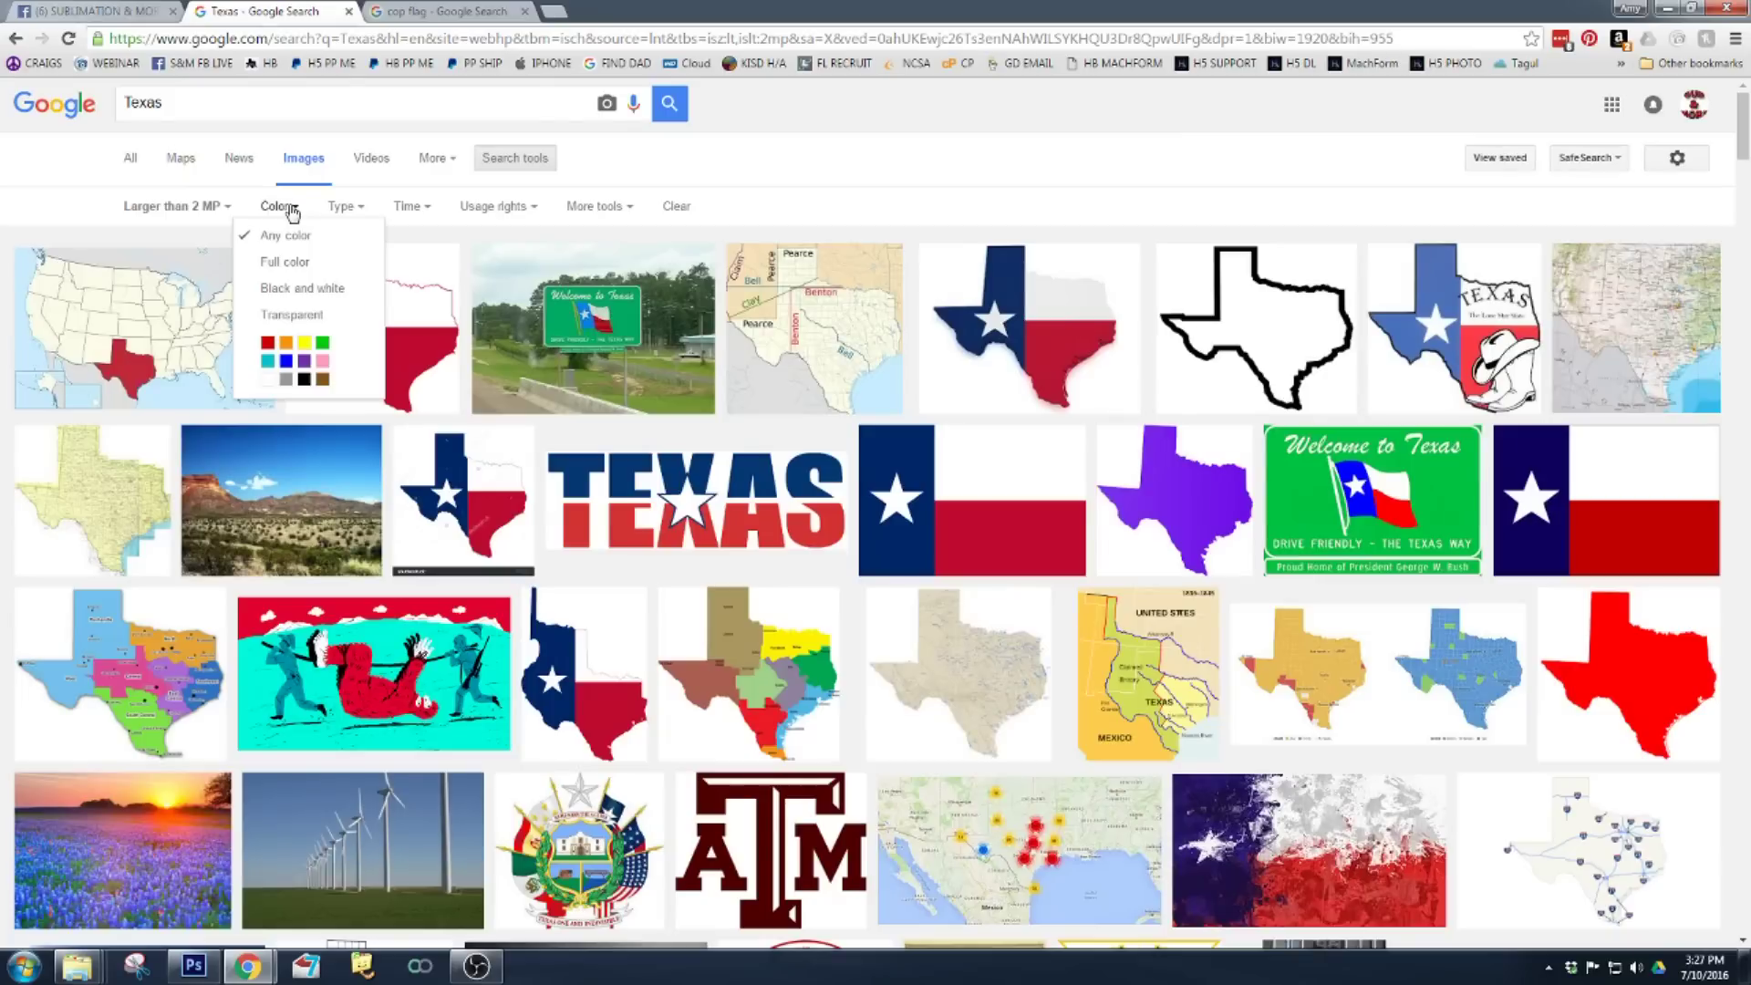
click(304, 381)
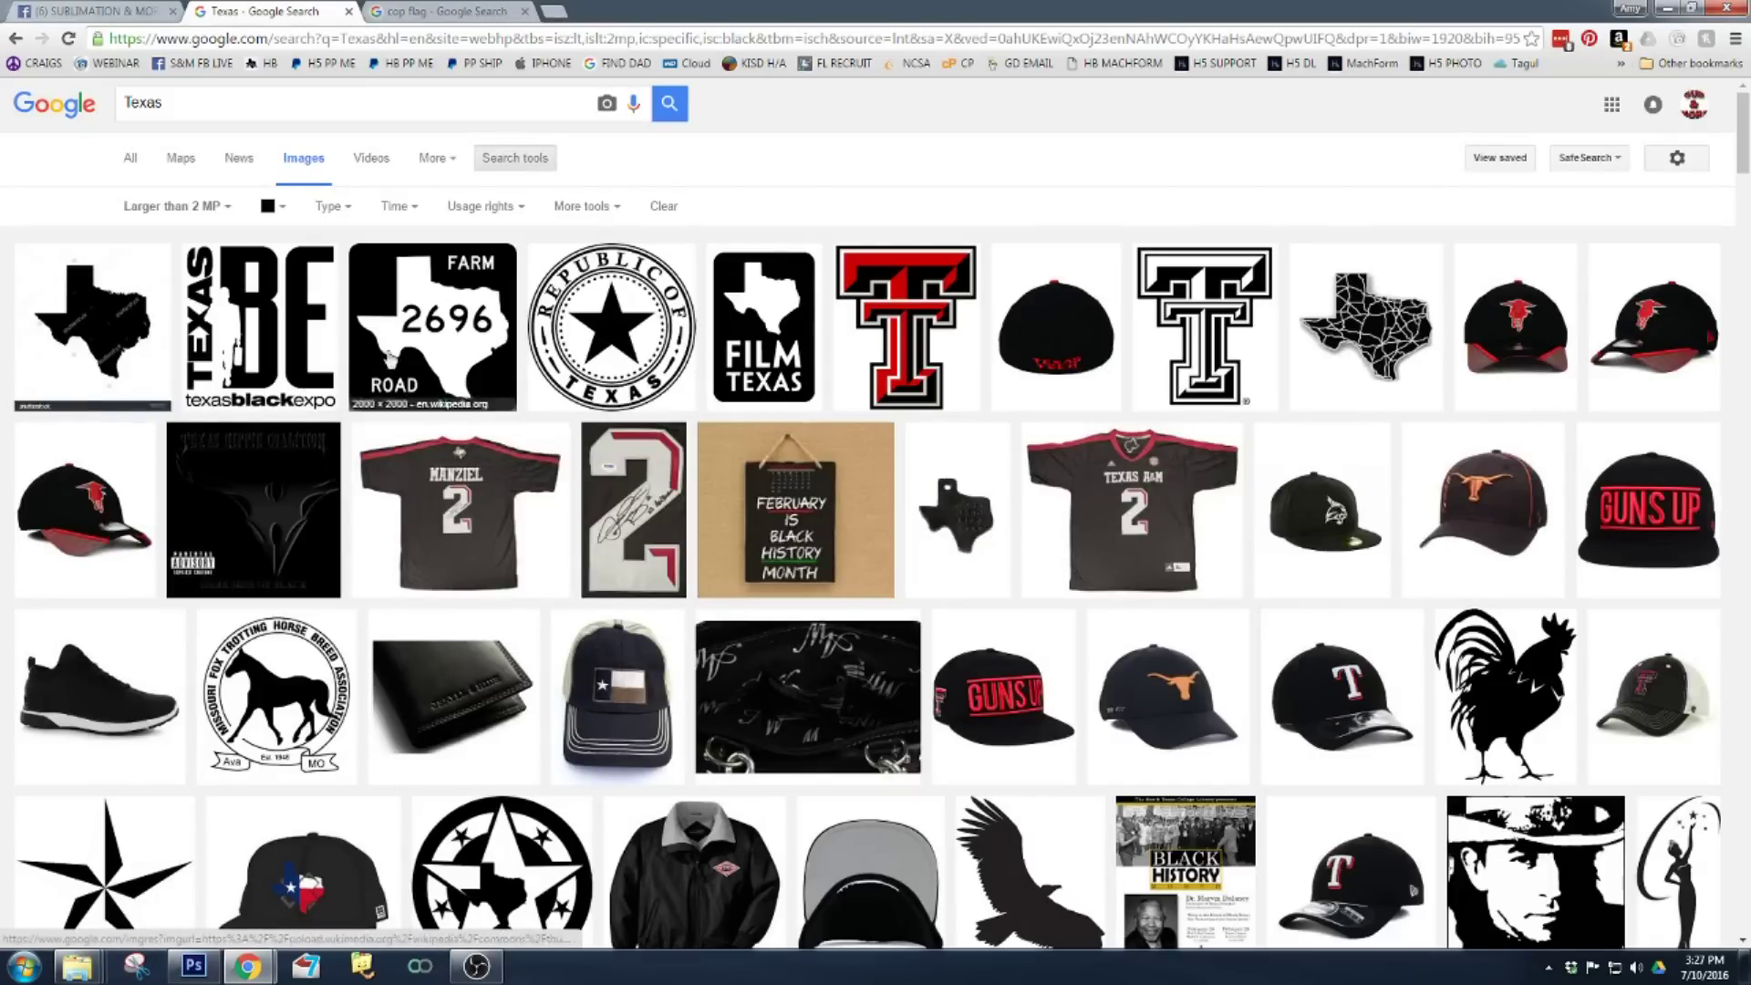
- Preview the Farm Road 2696 sign image from Wikipedia, and close the preview
click(434, 332)
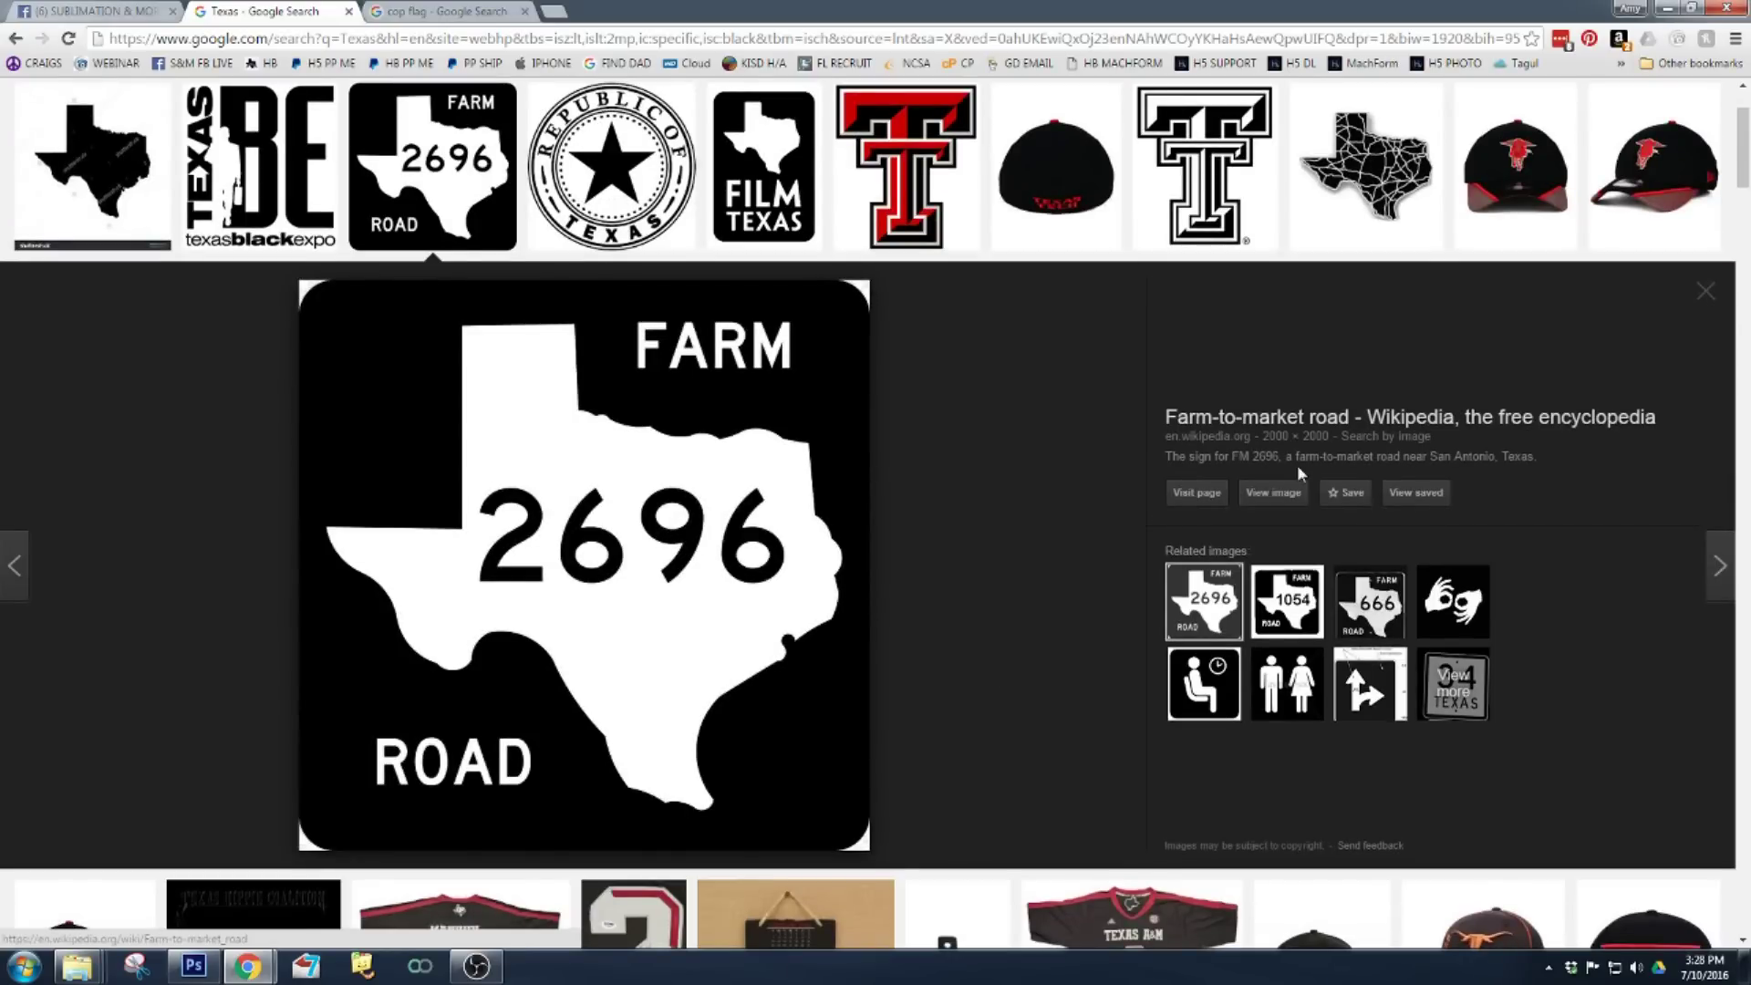
click(1706, 294)
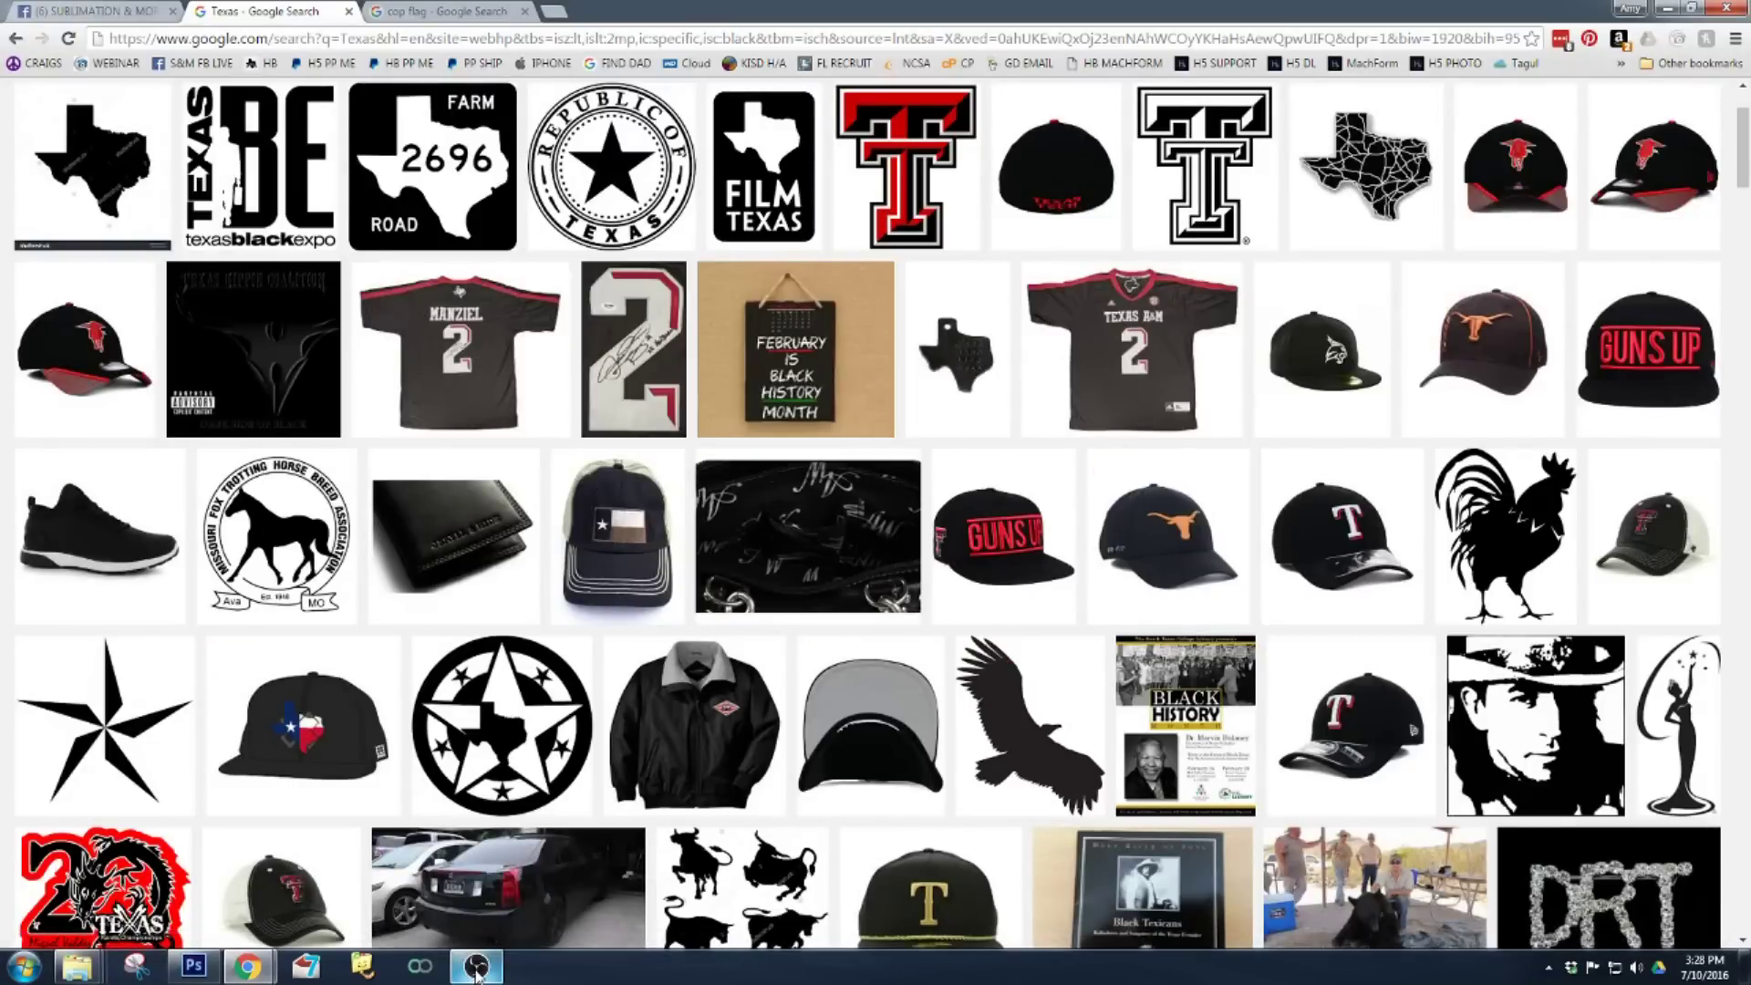
mouse_move(476, 971)
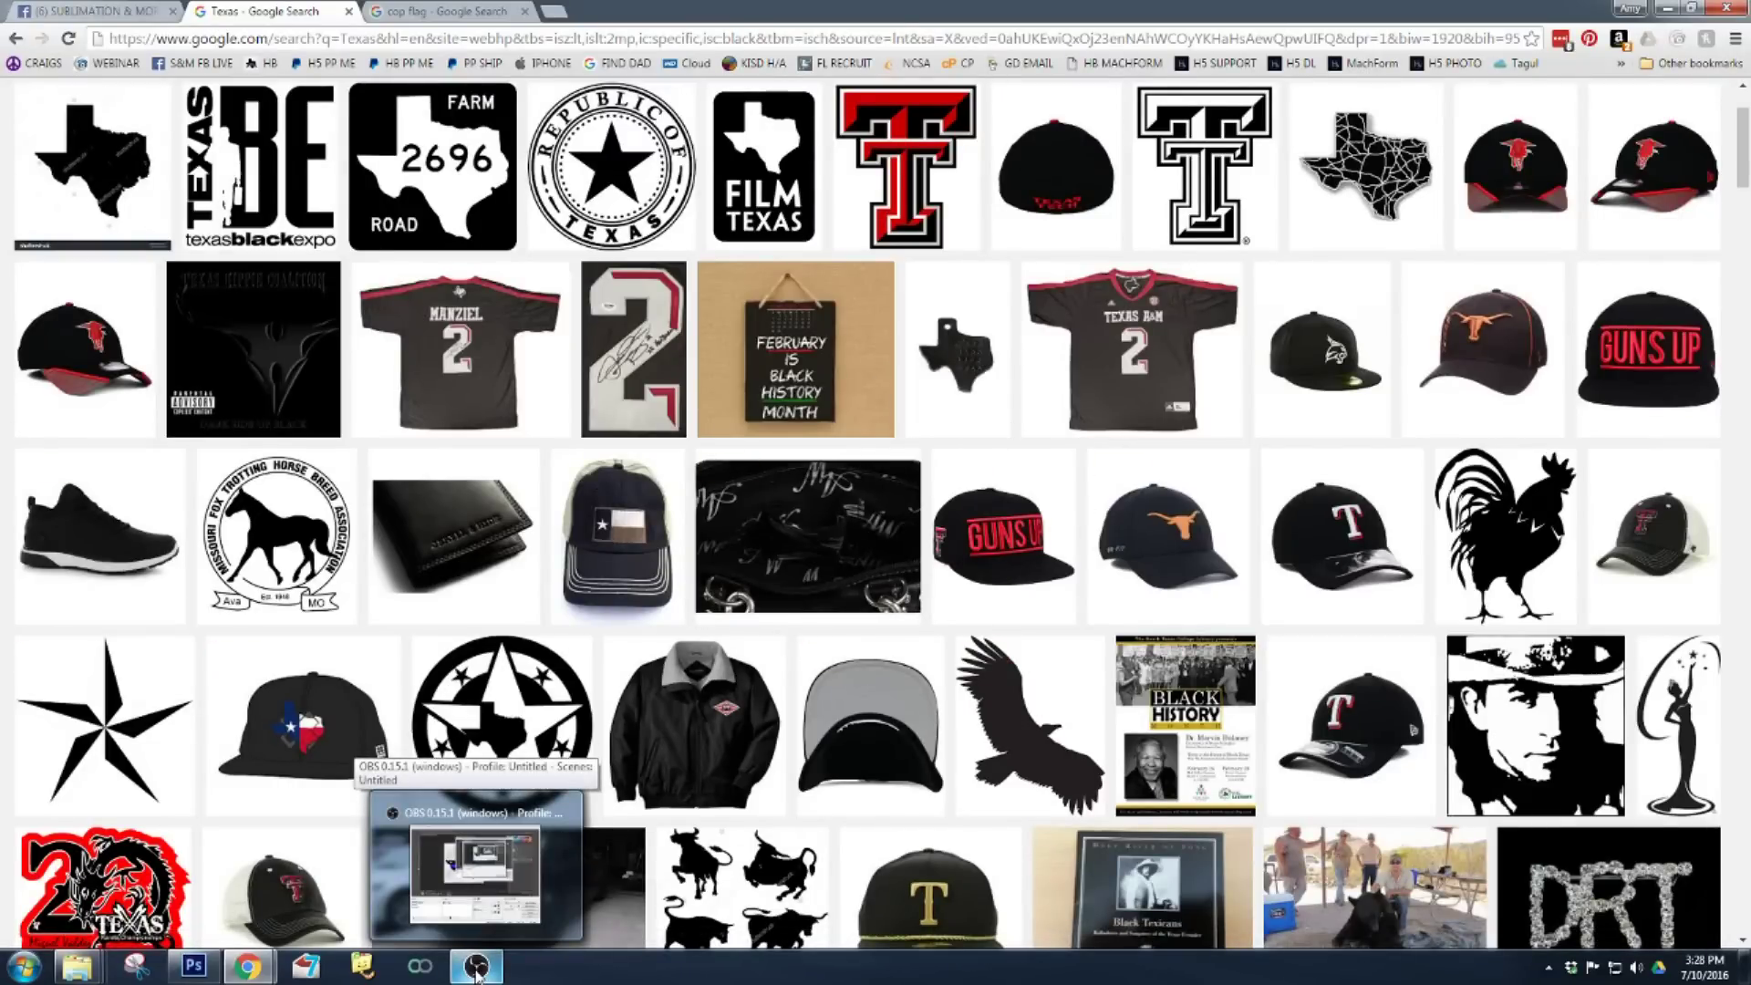
- Switch to Photoshop and open the 2000px-Texas_FM_2696.svg.png road sign from the TUTORIAL IMAGES folder
mouse_move(246, 967)
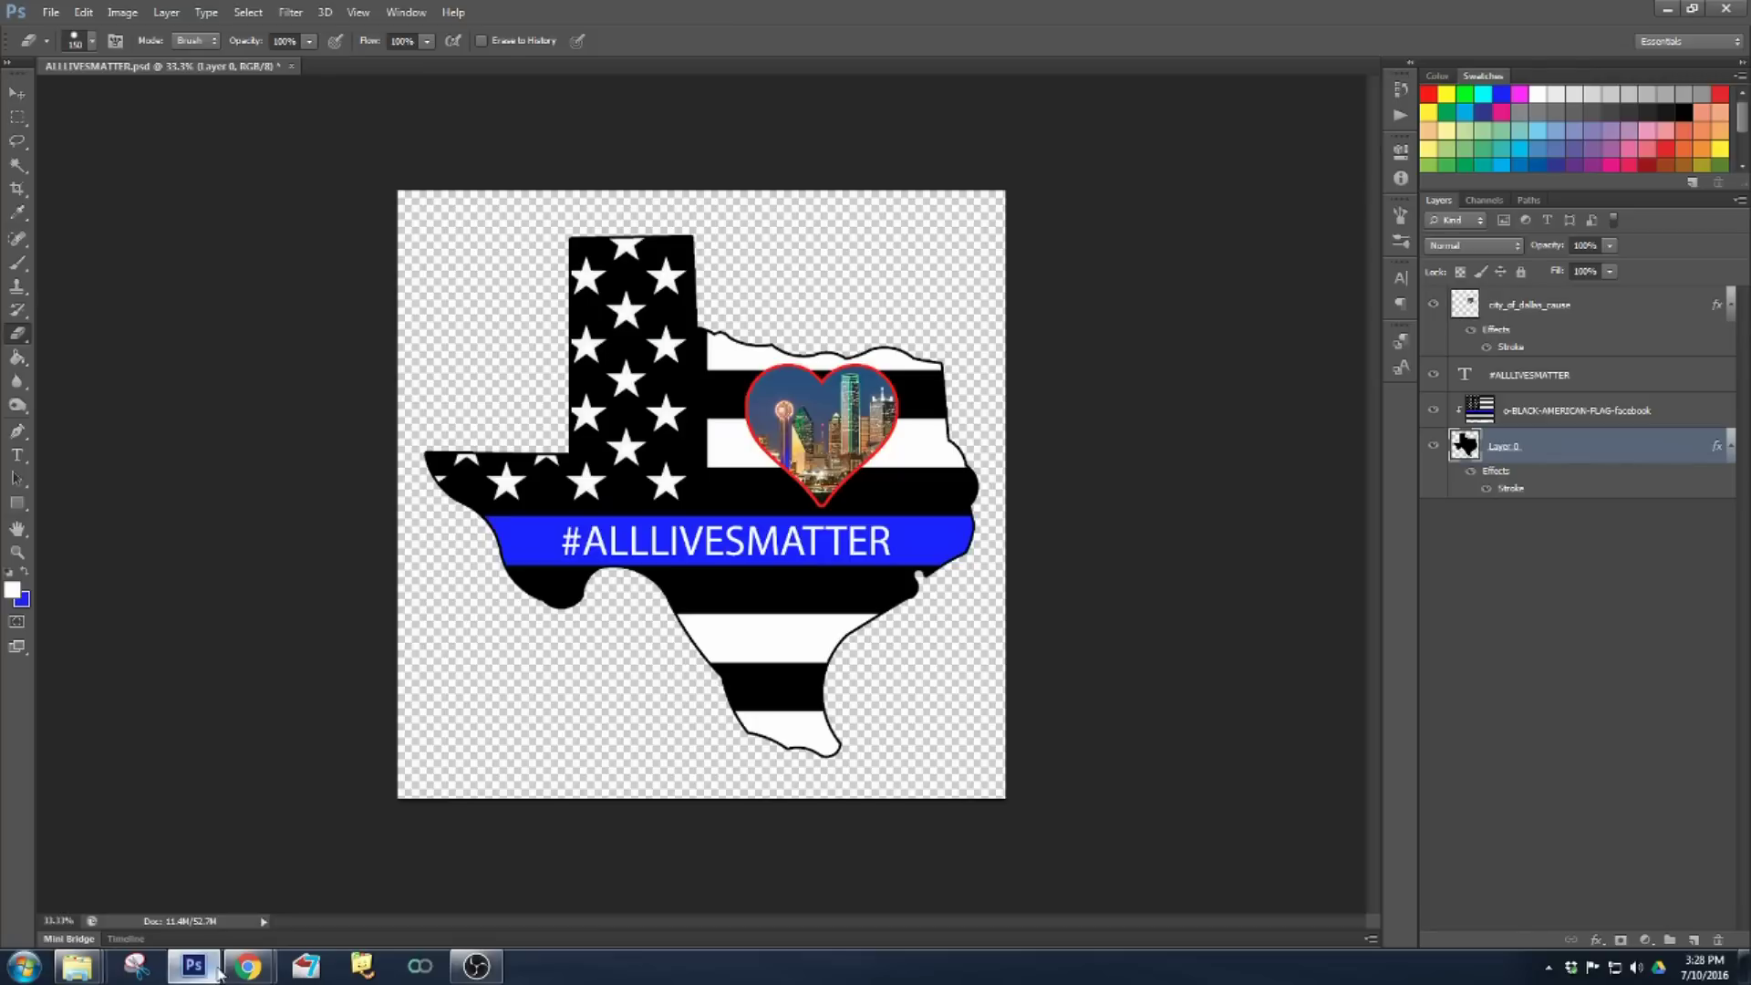
click(193, 967)
click(50, 13)
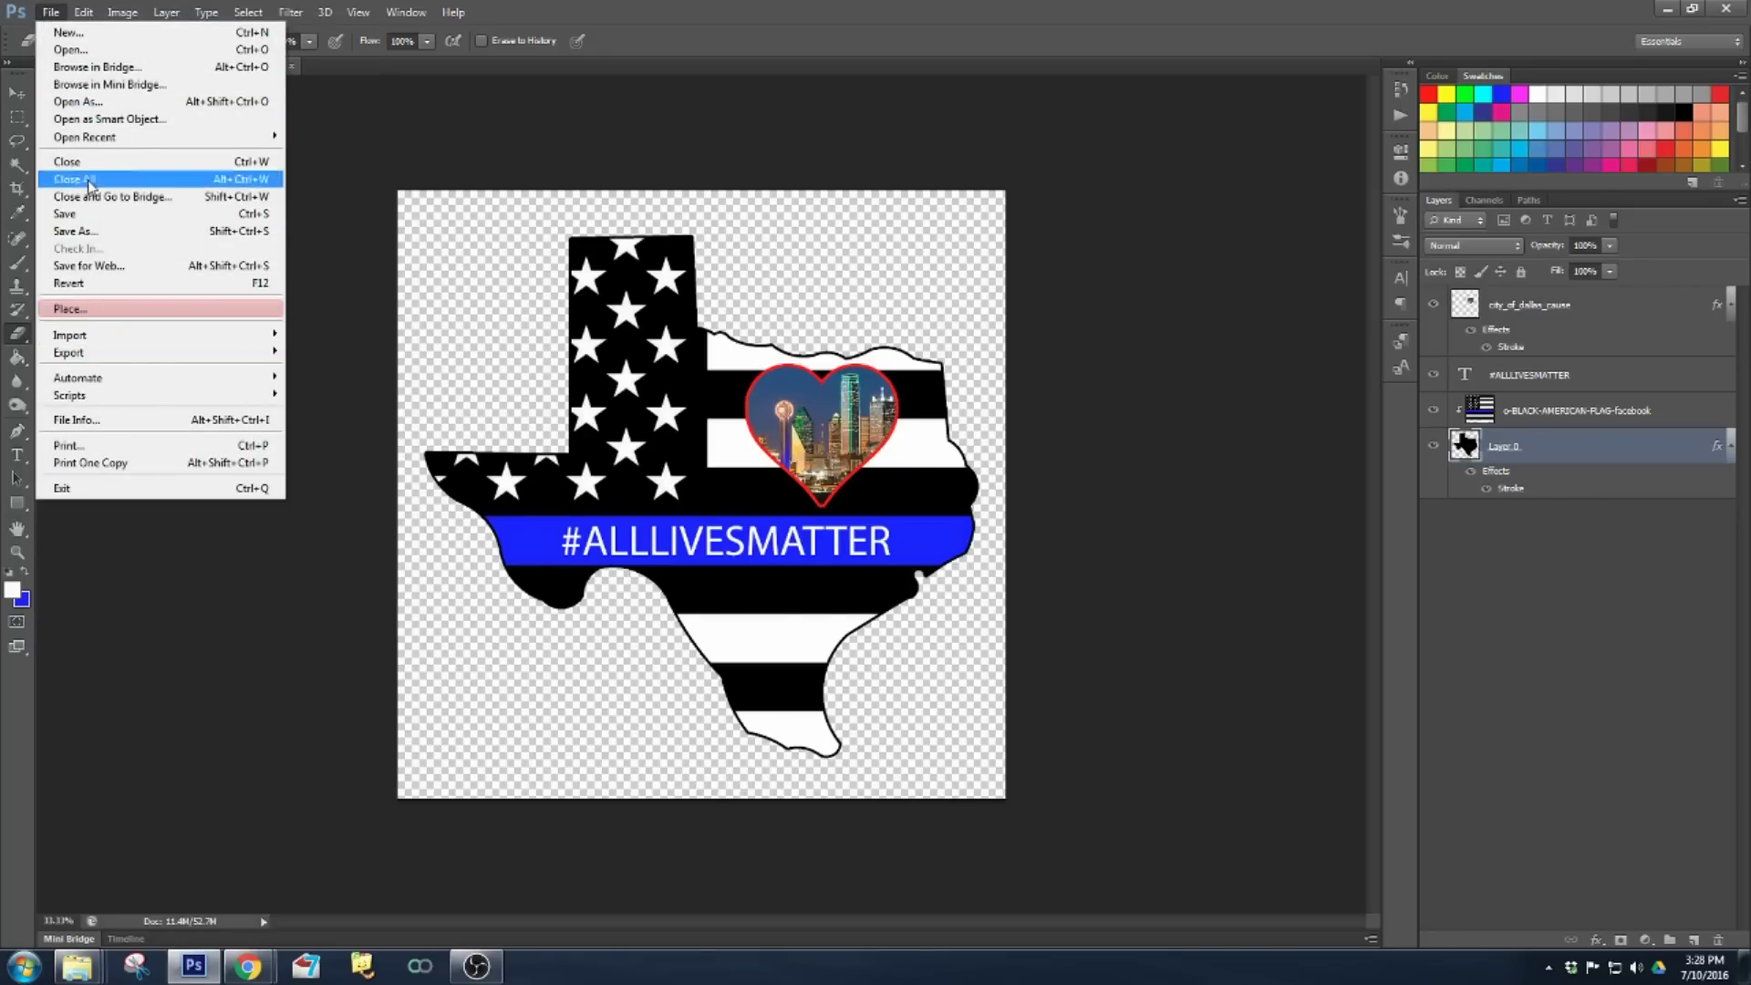
click(73, 50)
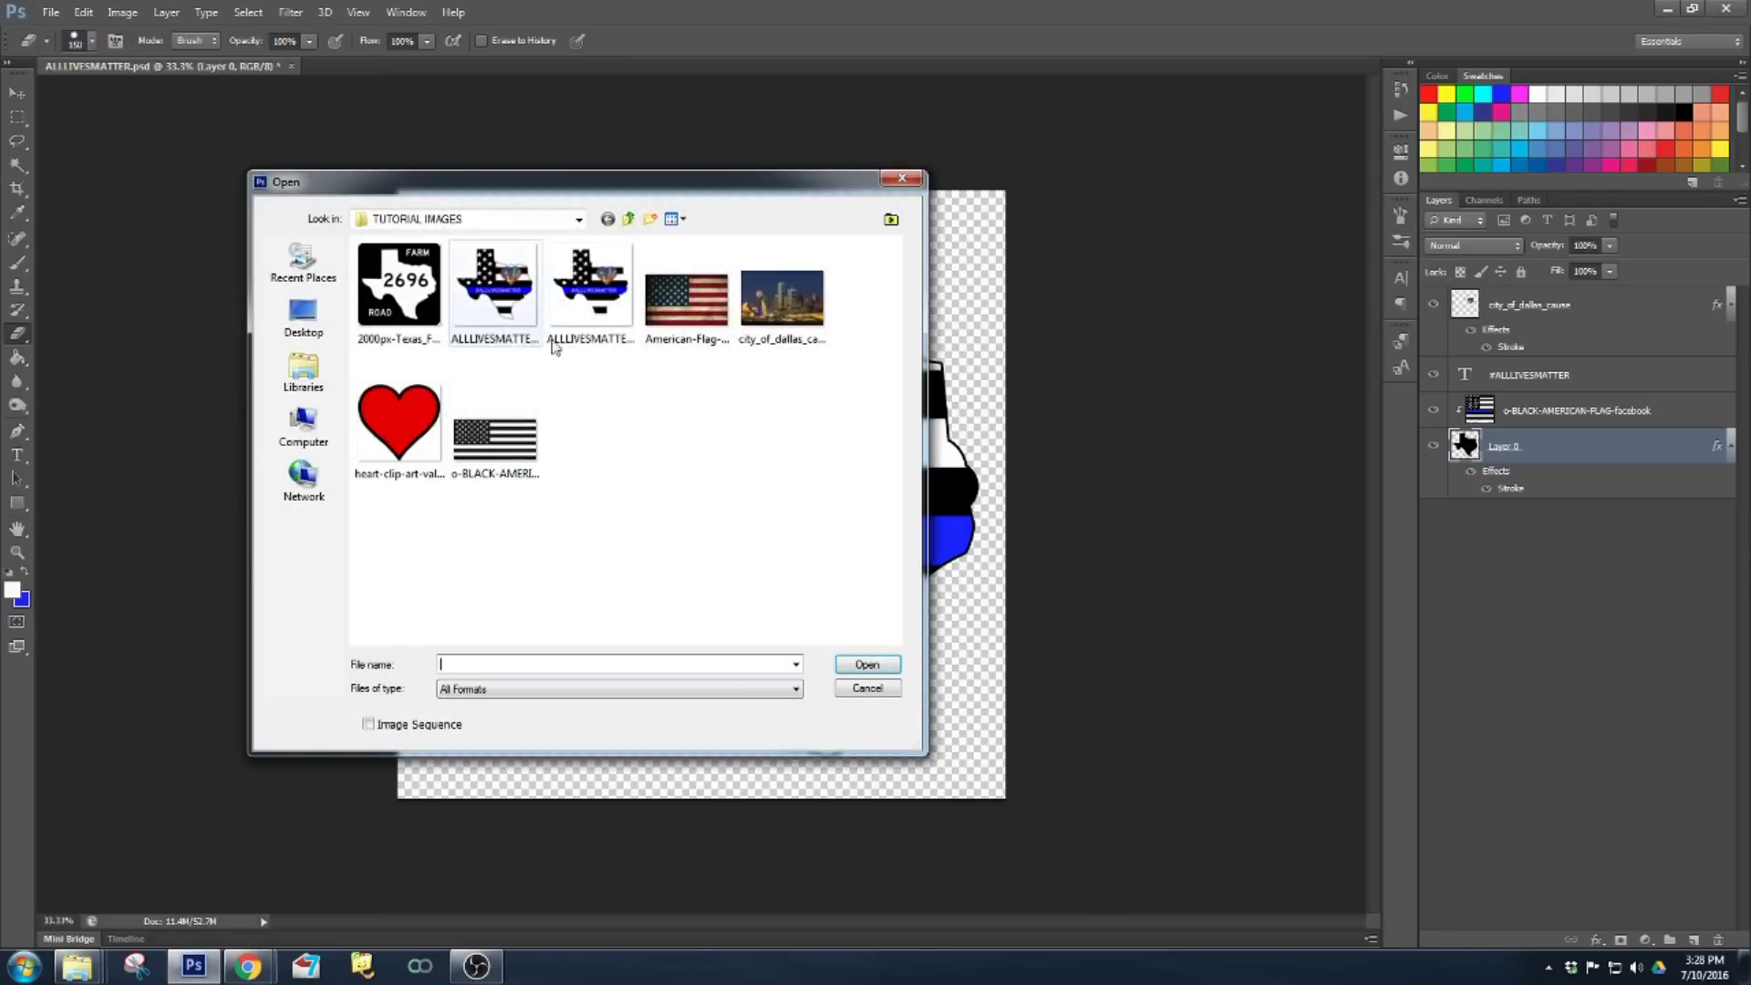
click(405, 289)
double_click(405, 290)
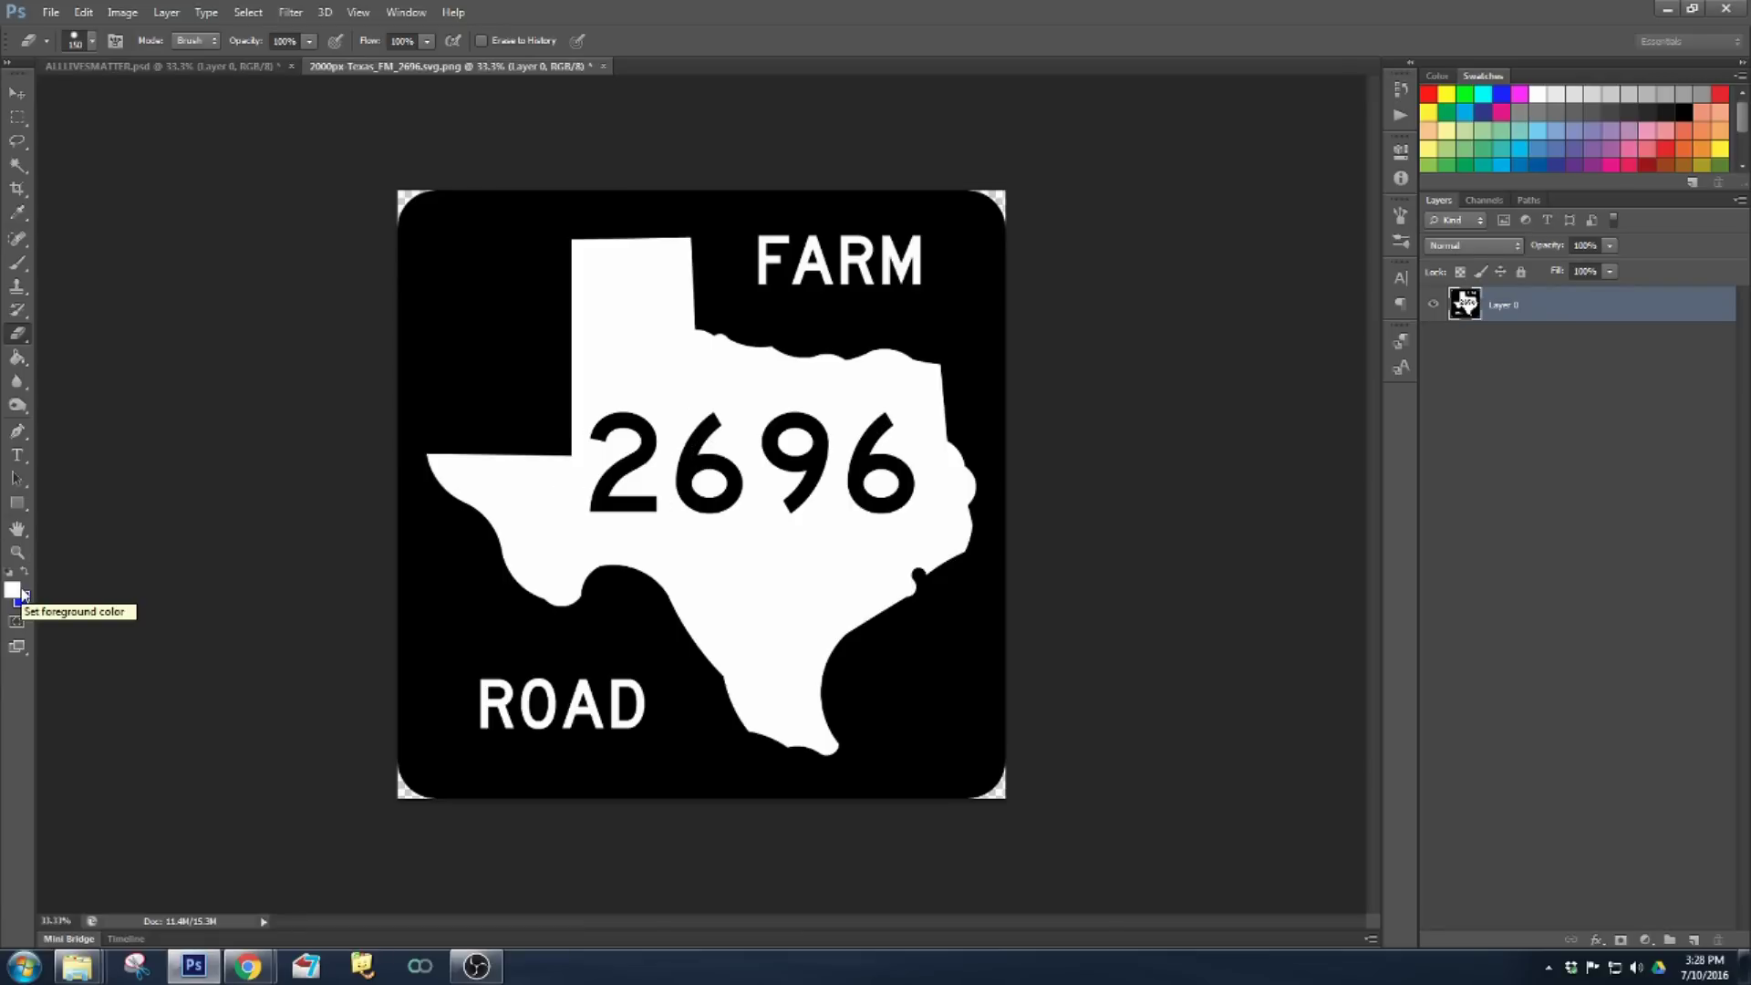
- Paint over the number 2696 inside the Texas shape in white, using the Brush in Normal mode
click(23, 266)
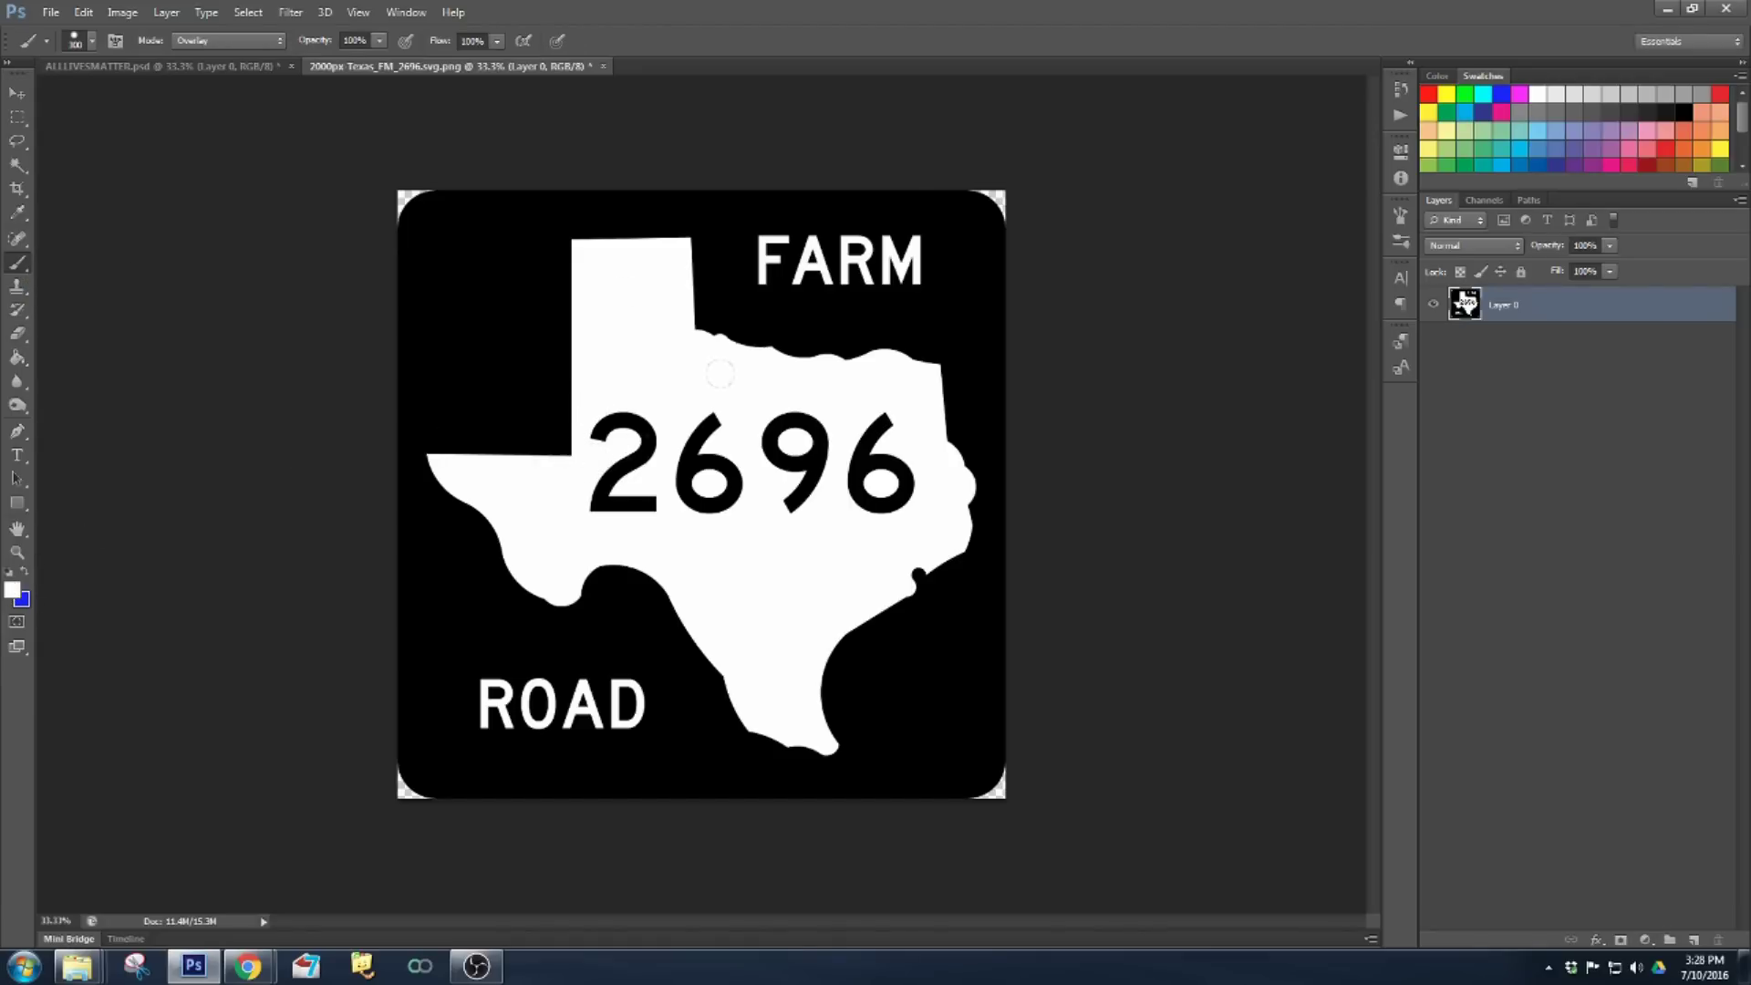
click(227, 42)
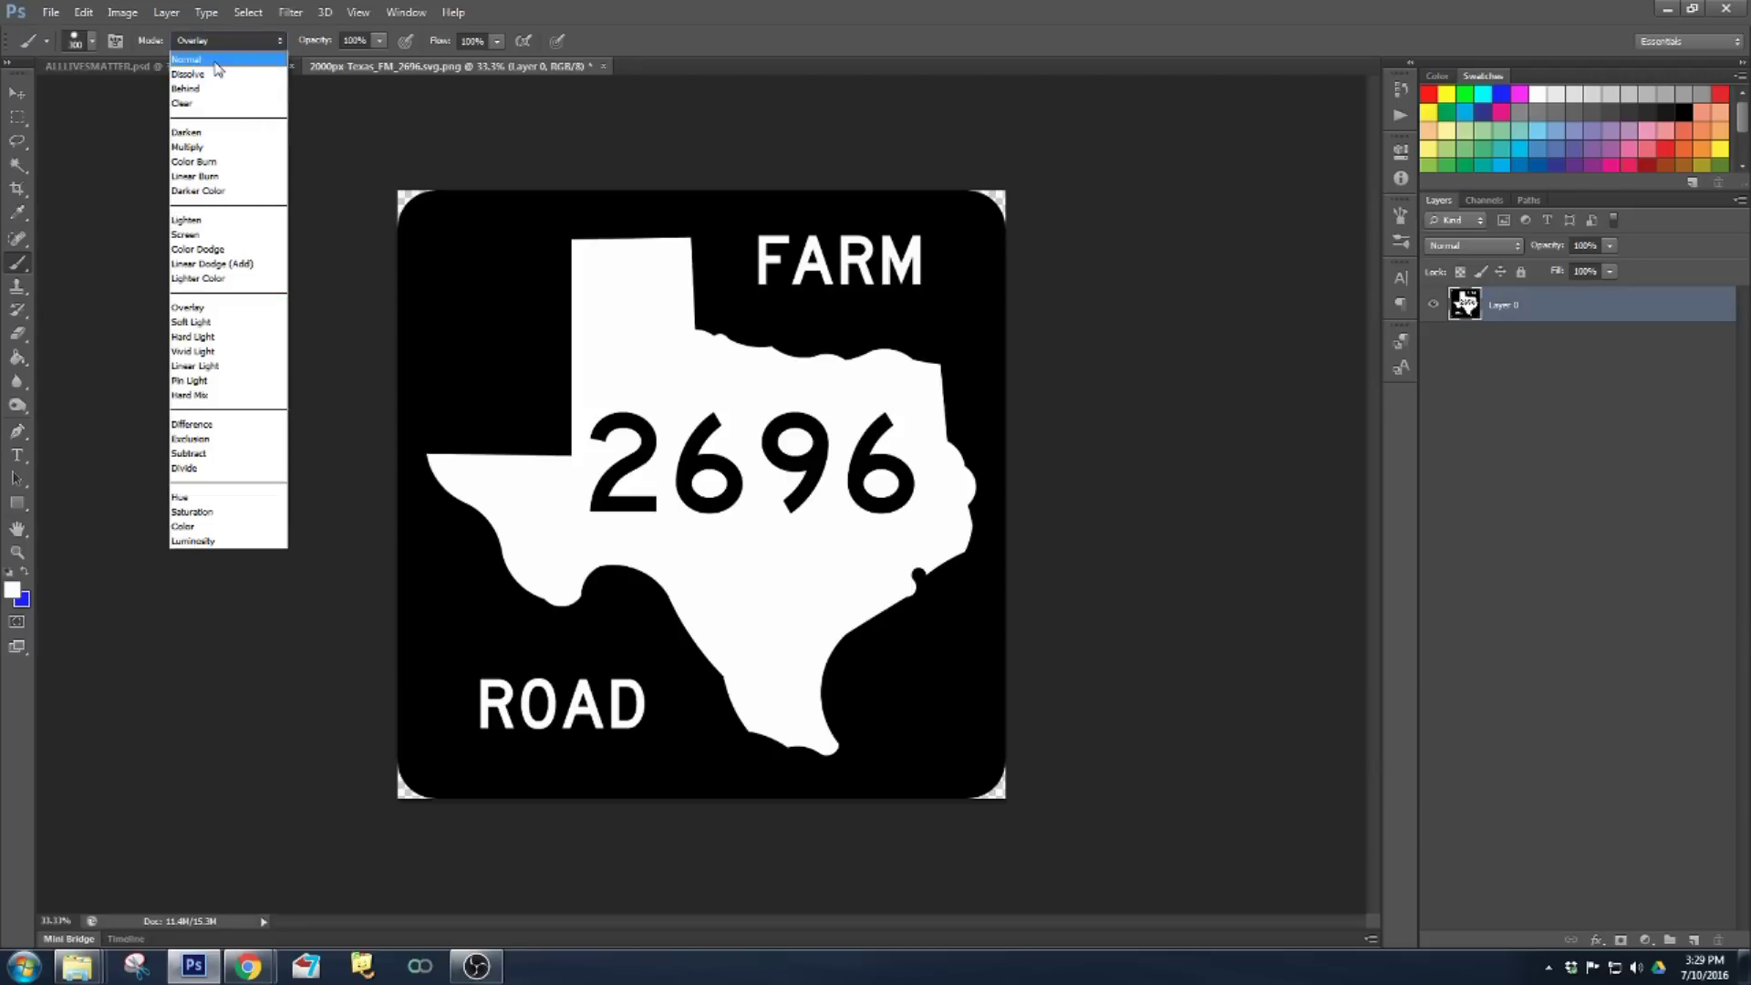
click(224, 60)
mouse_move(599, 401)
mouse_down()
mouse_move(596, 453)
mouse_move(669, 457)
mouse_move(589, 467)
mouse_move(653, 400)
mouse_move(704, 441)
mouse_move(756, 414)
mouse_move(753, 461)
mouse_move(814, 411)
mouse_move(812, 456)
mouse_up()
- Reset the colors to default and paint over the words FARM and ROAD with black
click(9, 572)
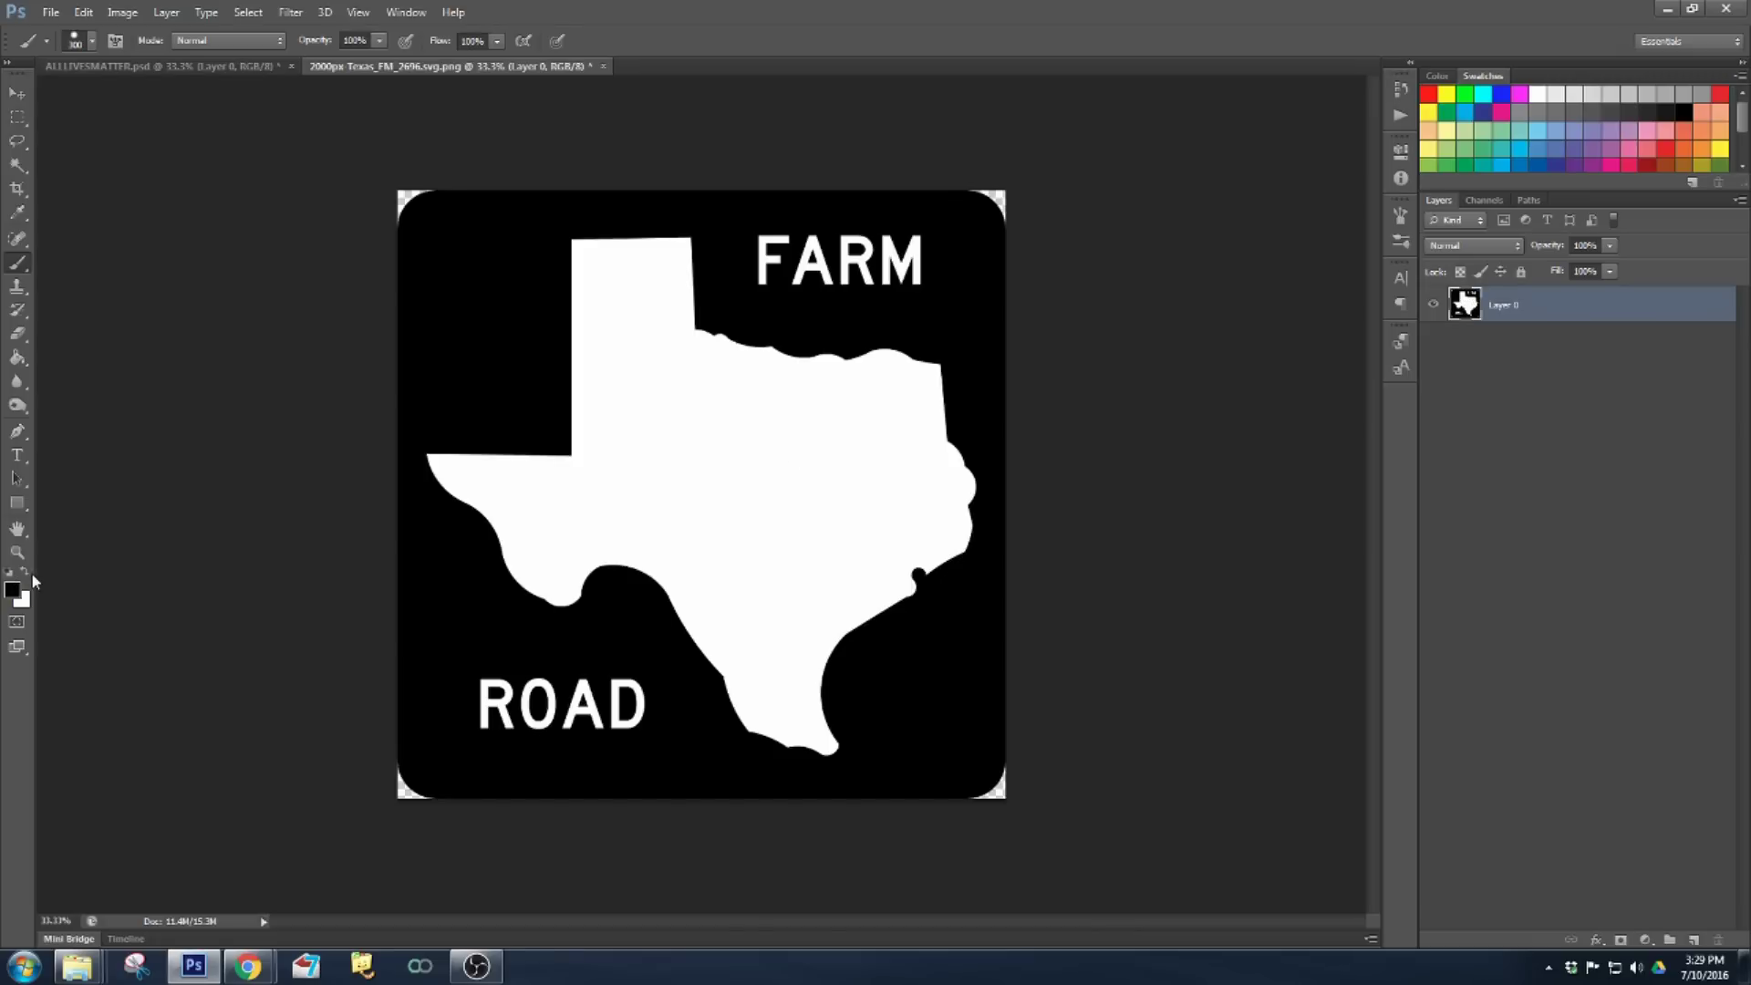
mouse_move(747, 245)
mouse_down()
mouse_move(809, 231)
mouse_move(902, 257)
mouse_up()
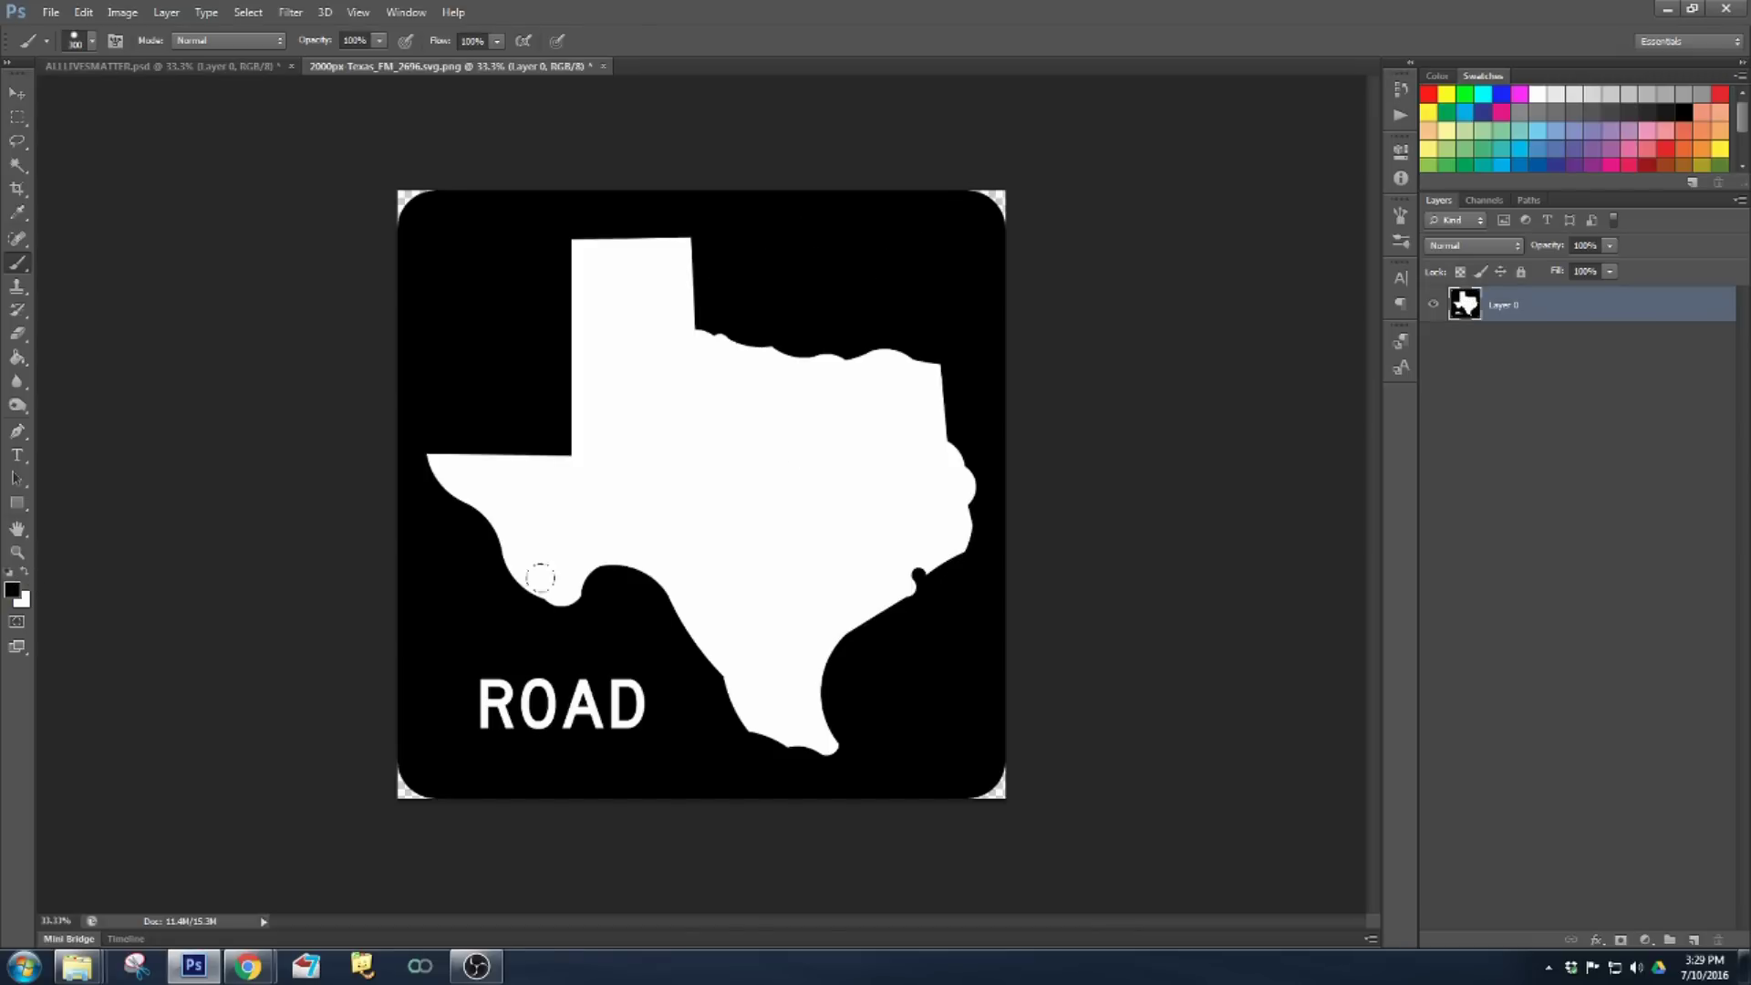
drag(633, 702, 453, 672)
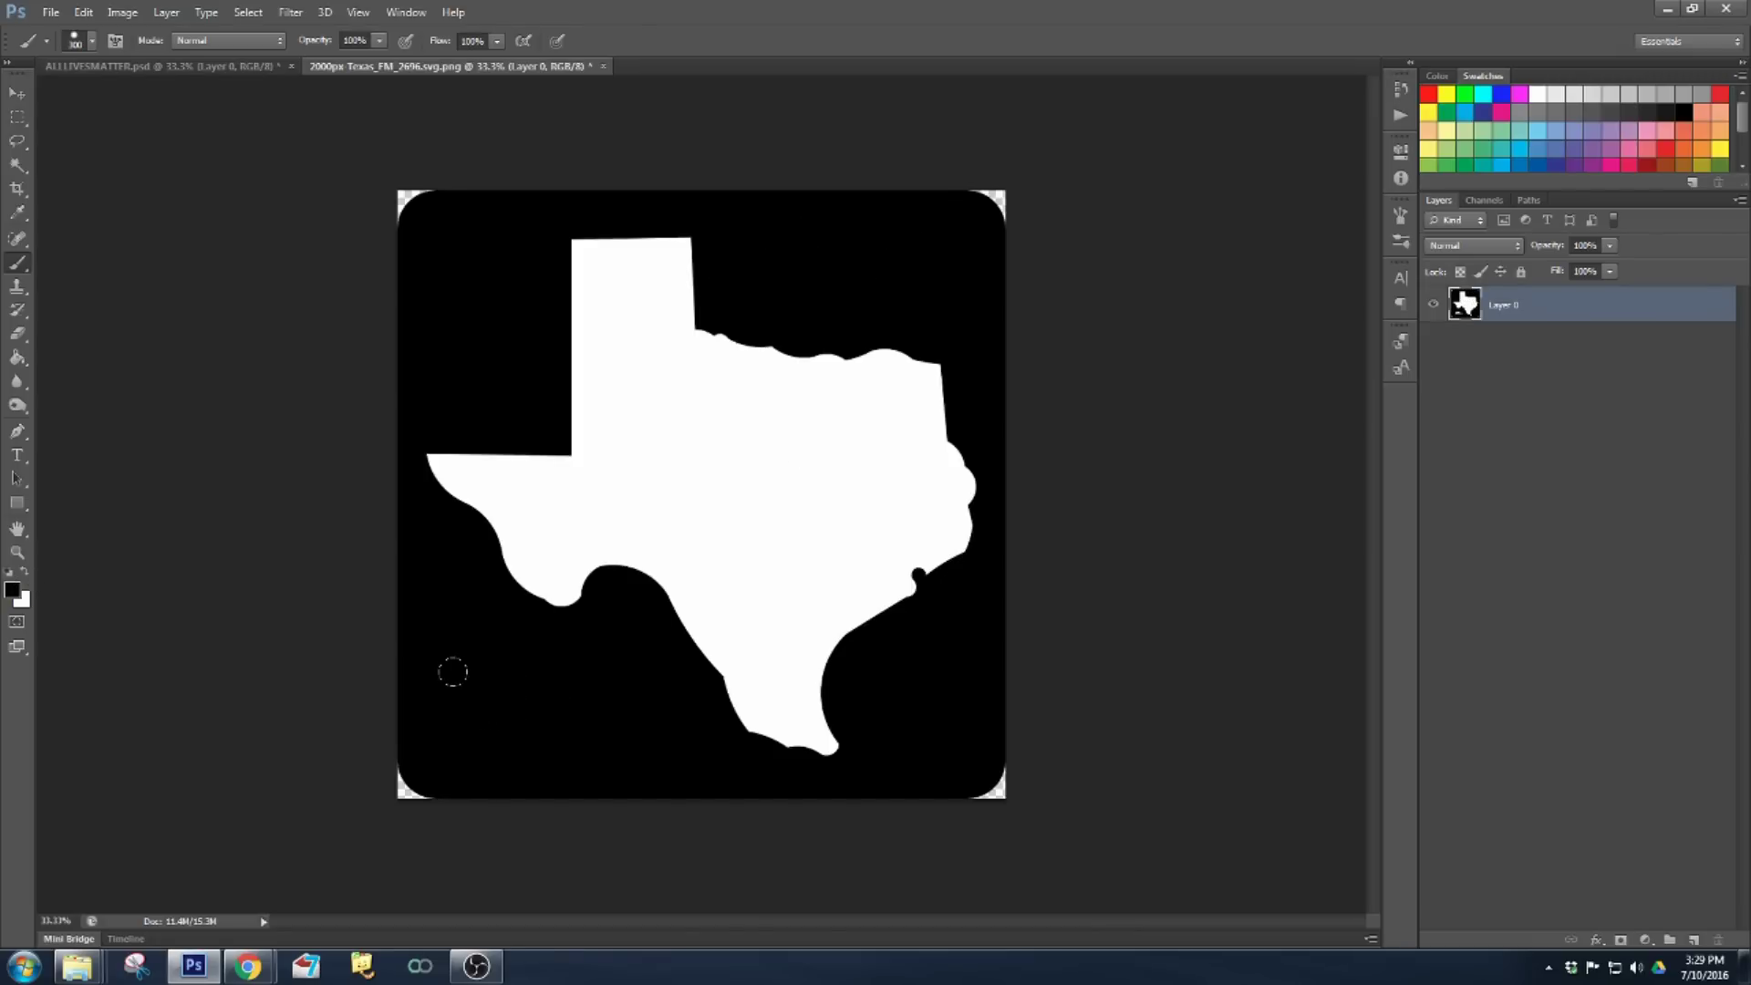
- Select the black area around the Texas shape with the Magic Wand, delete it and deselect
click(15, 166)
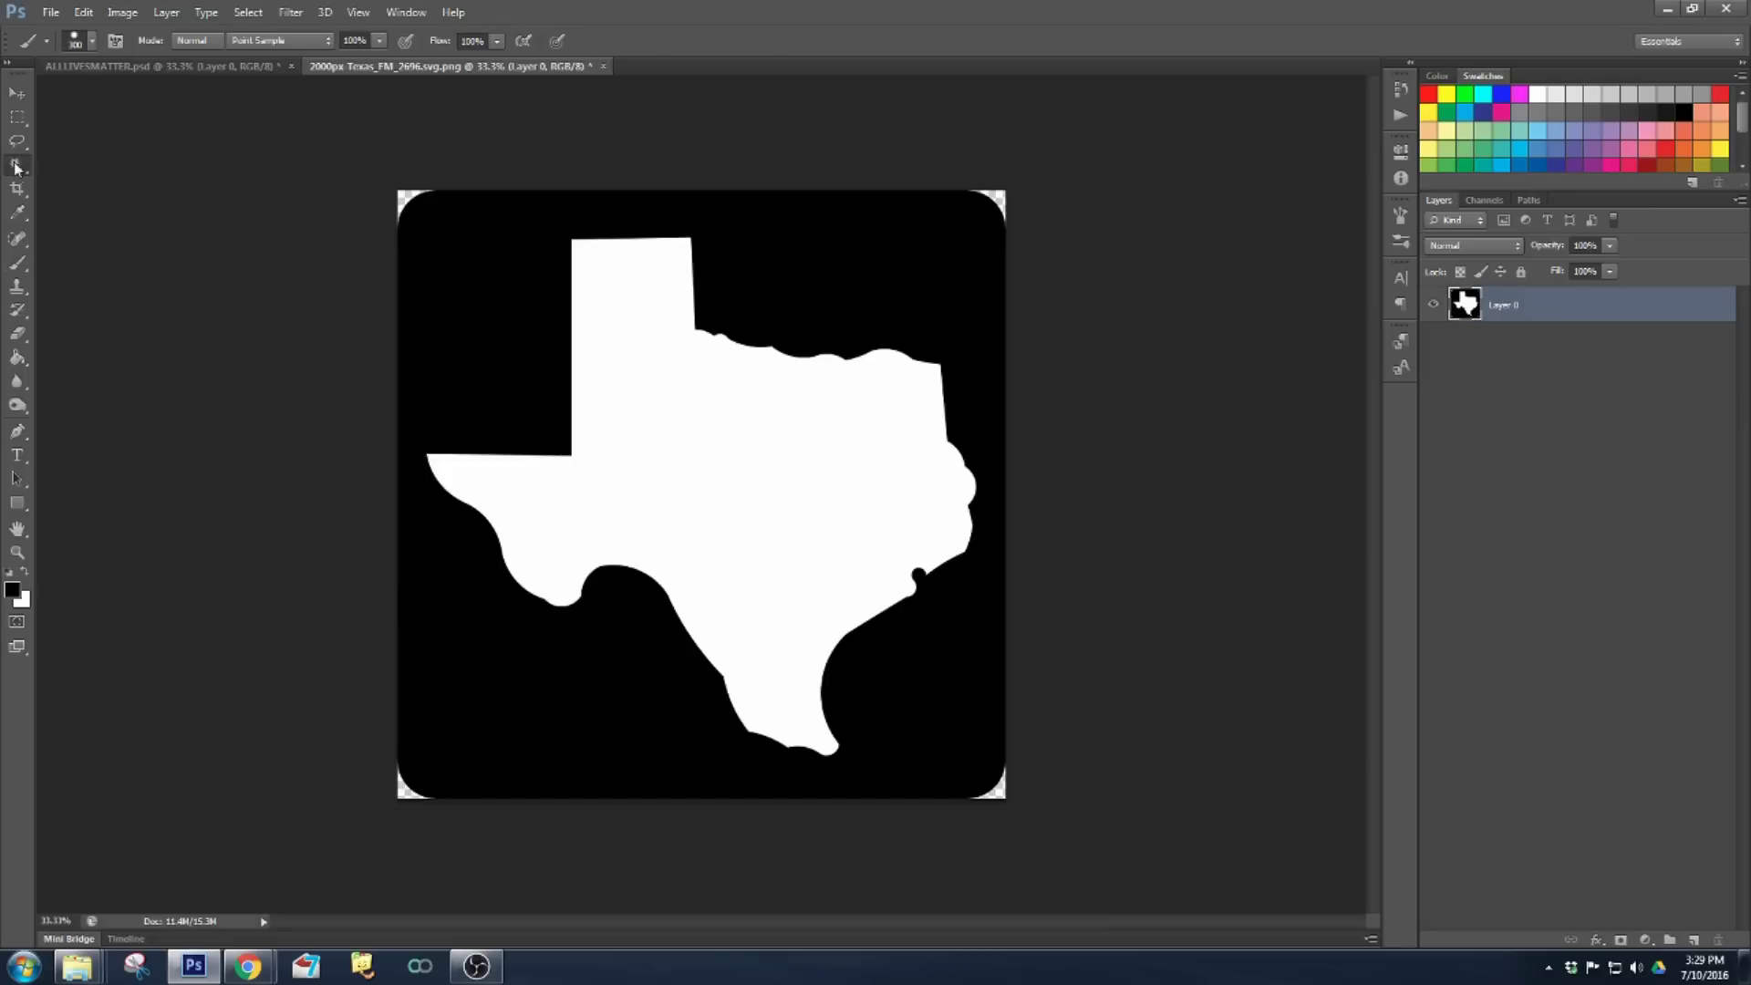
click(527, 304)
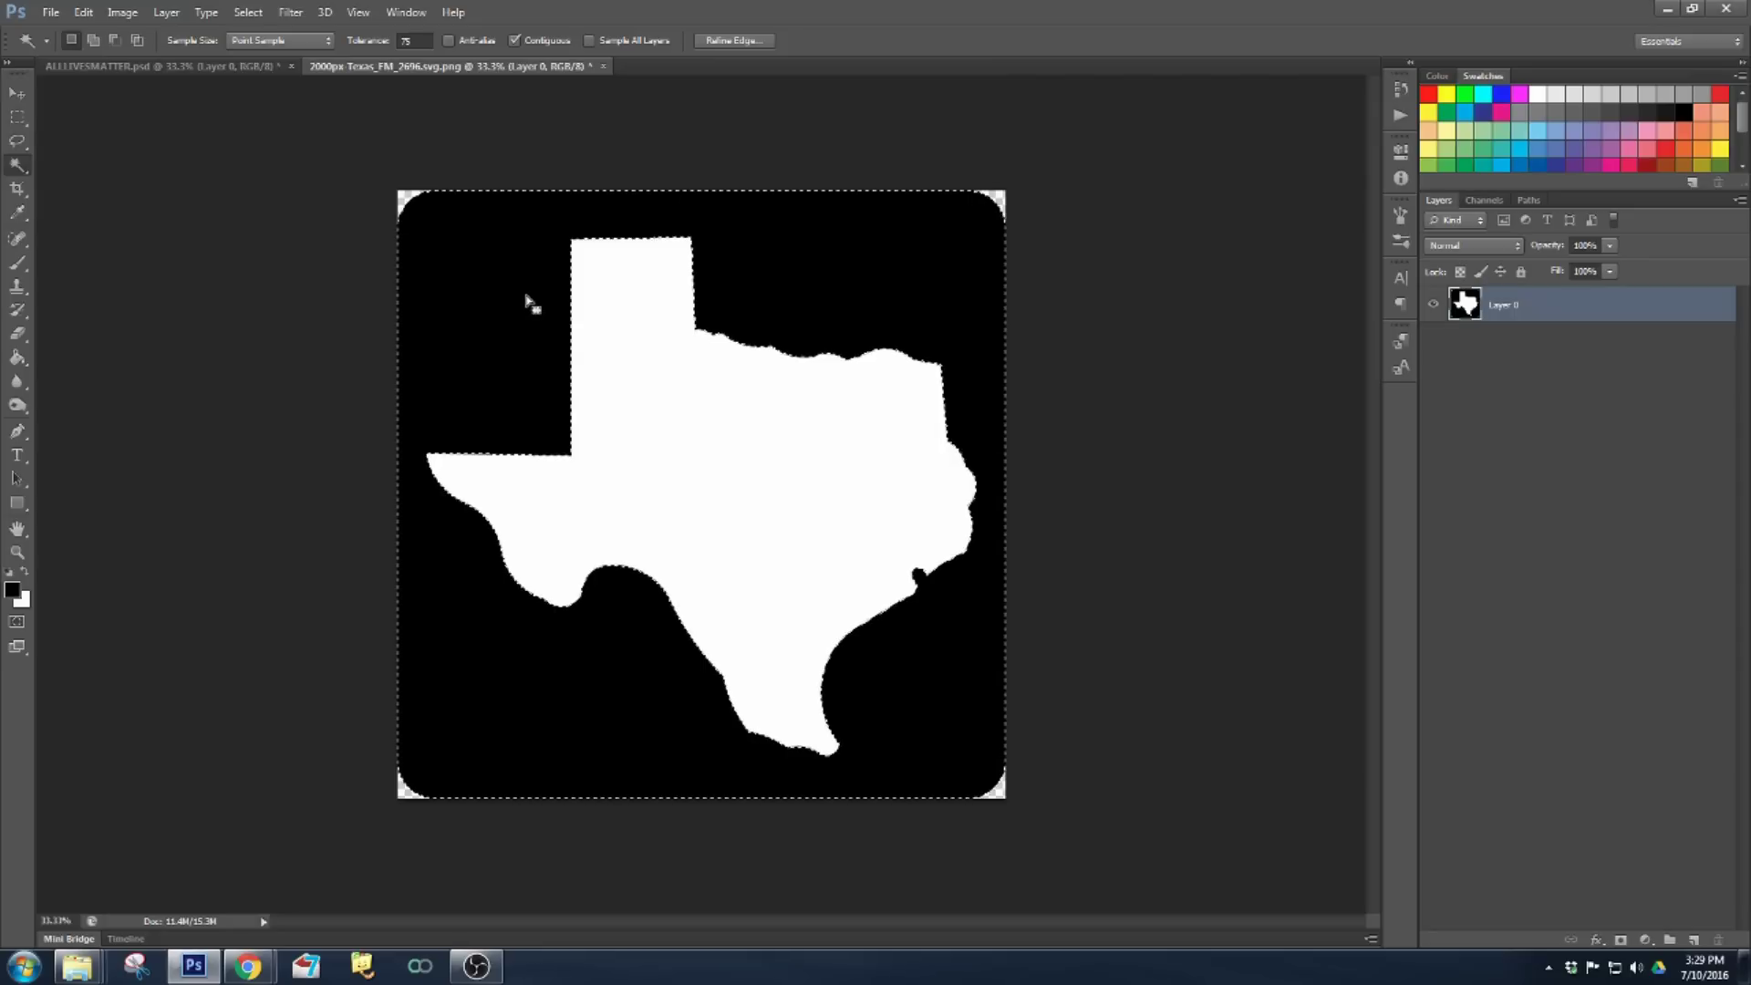
click(415, 41)
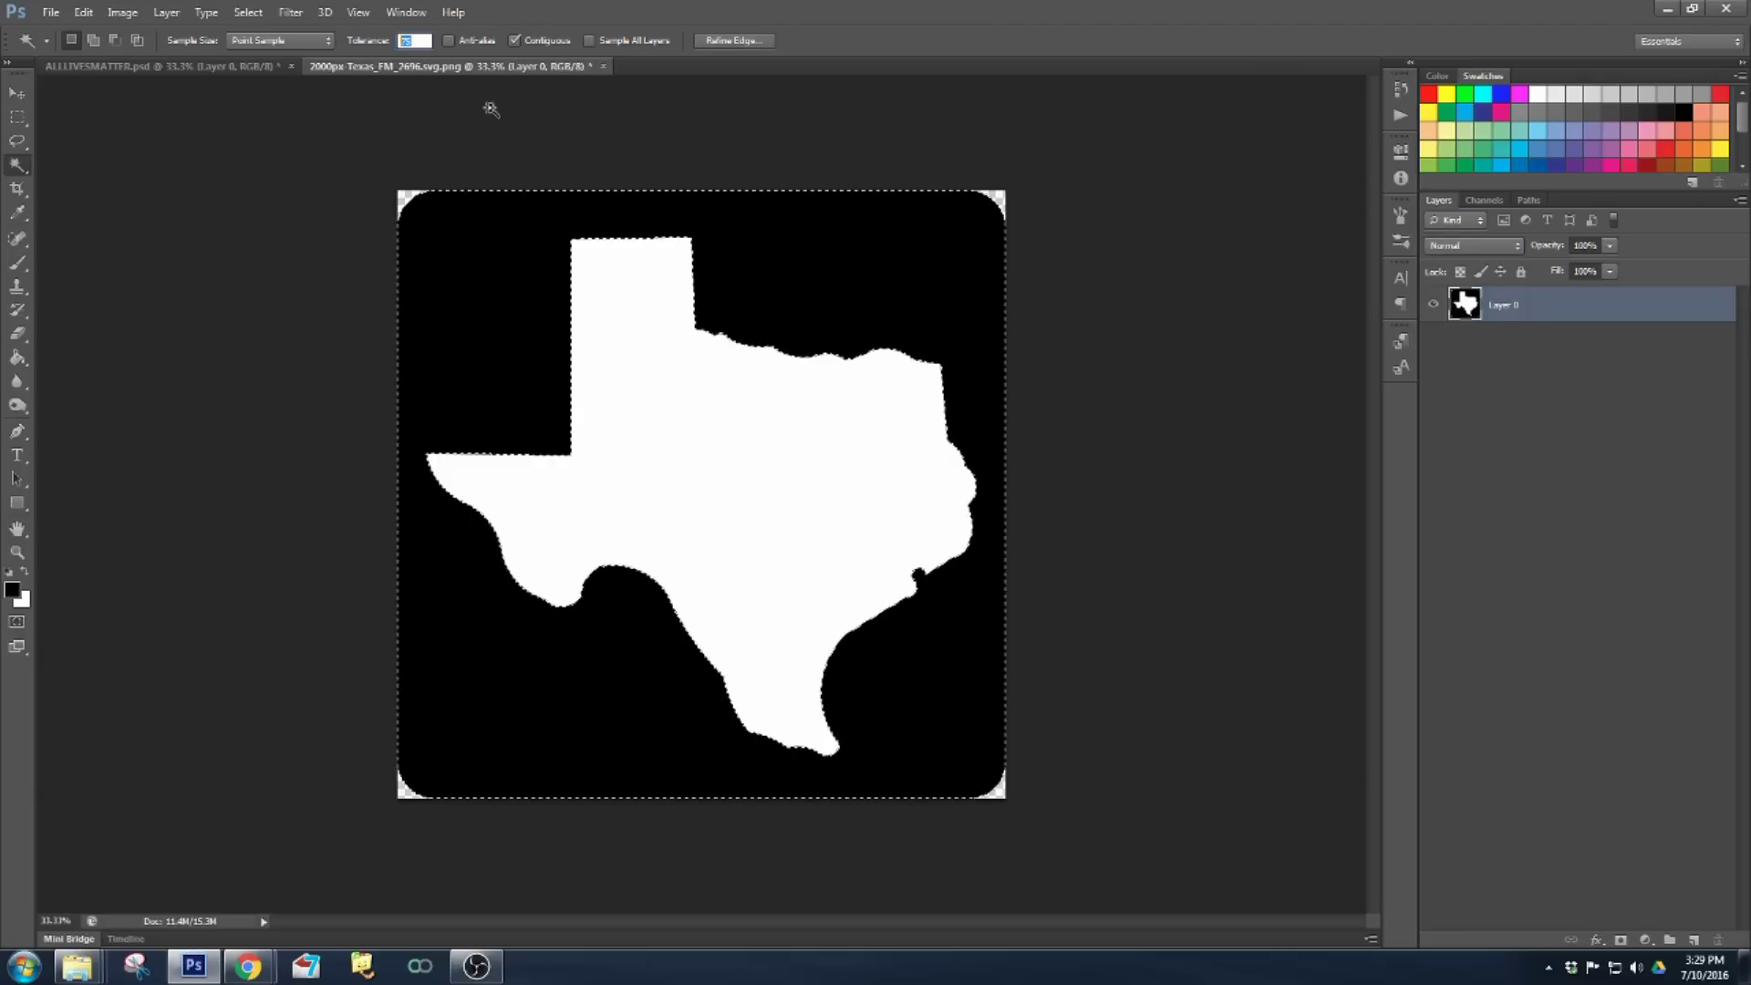
key(Return)
click(817, 306)
key(Return)
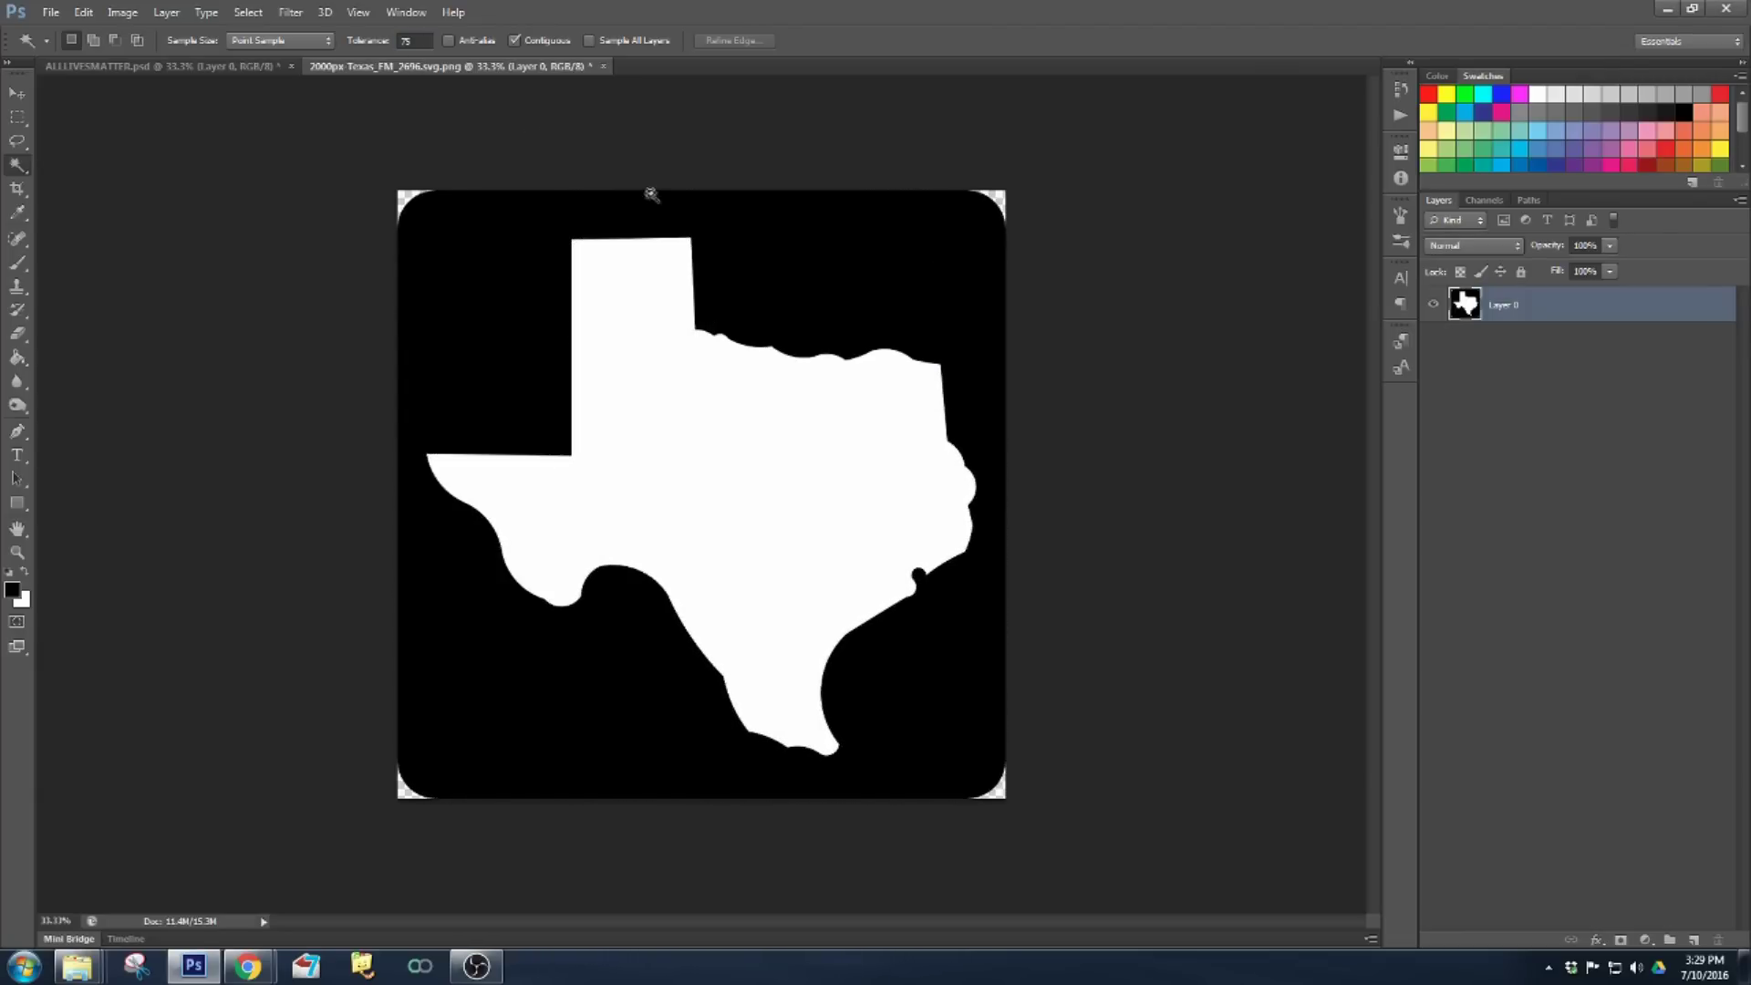
click(928, 283)
key(Delete)
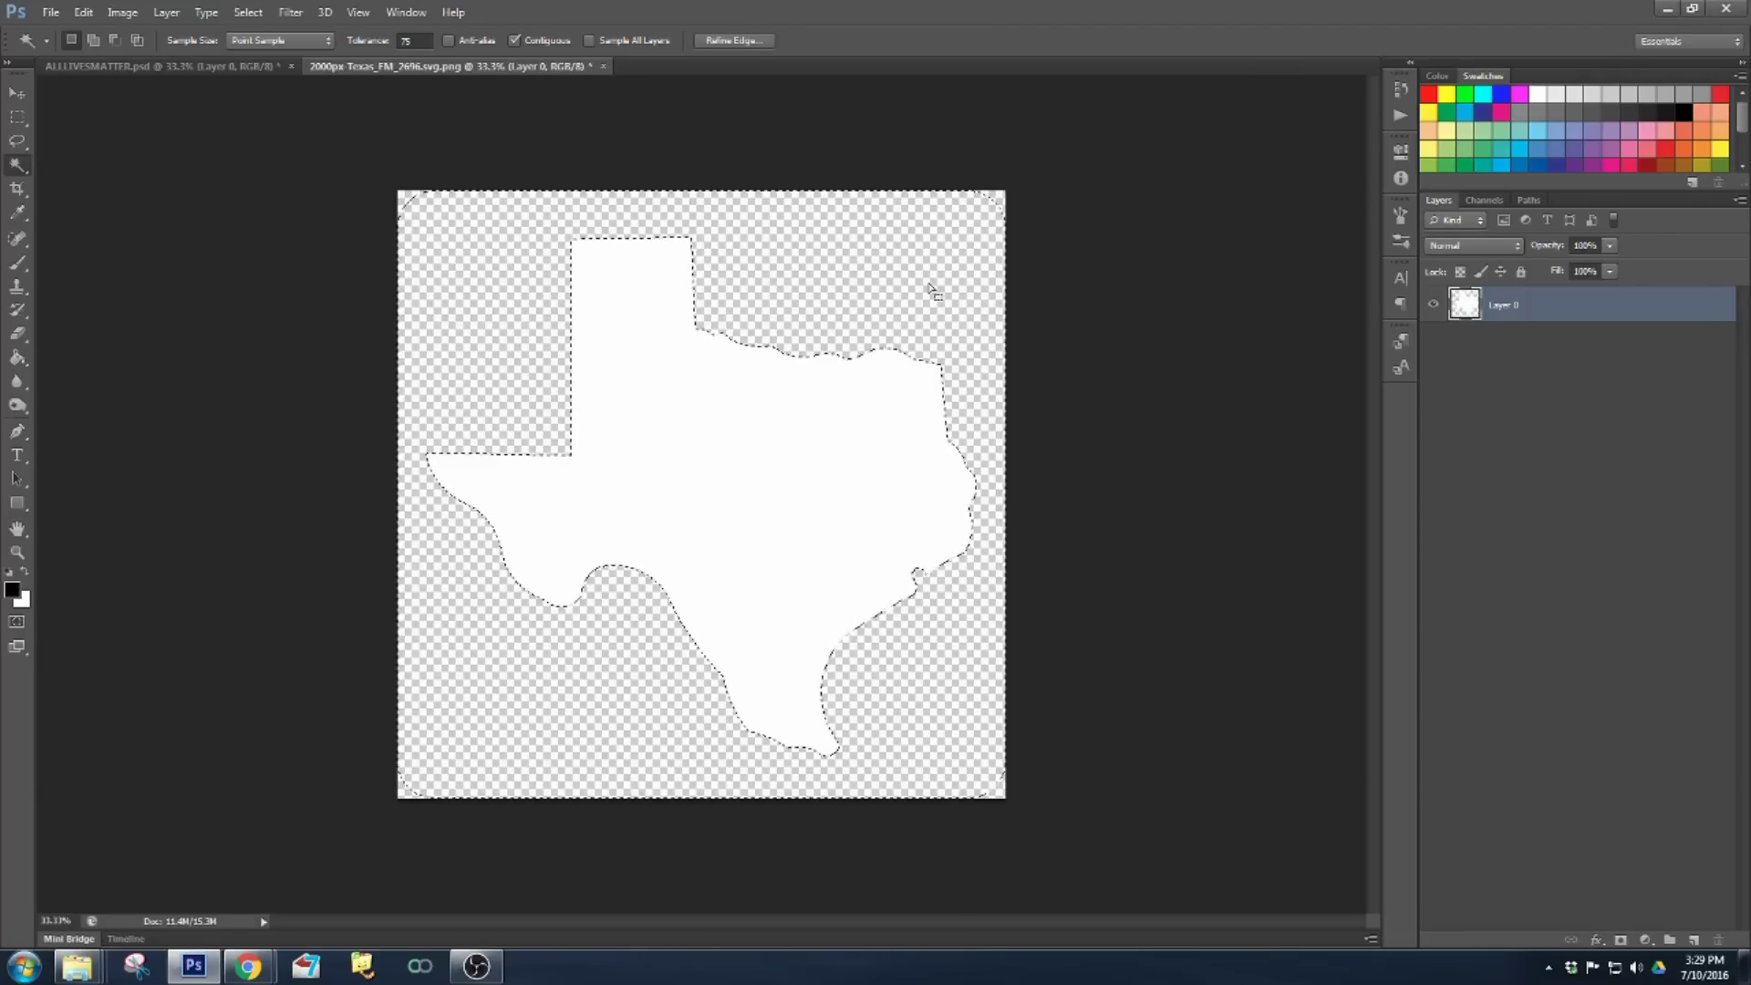
key(ctrl+d)
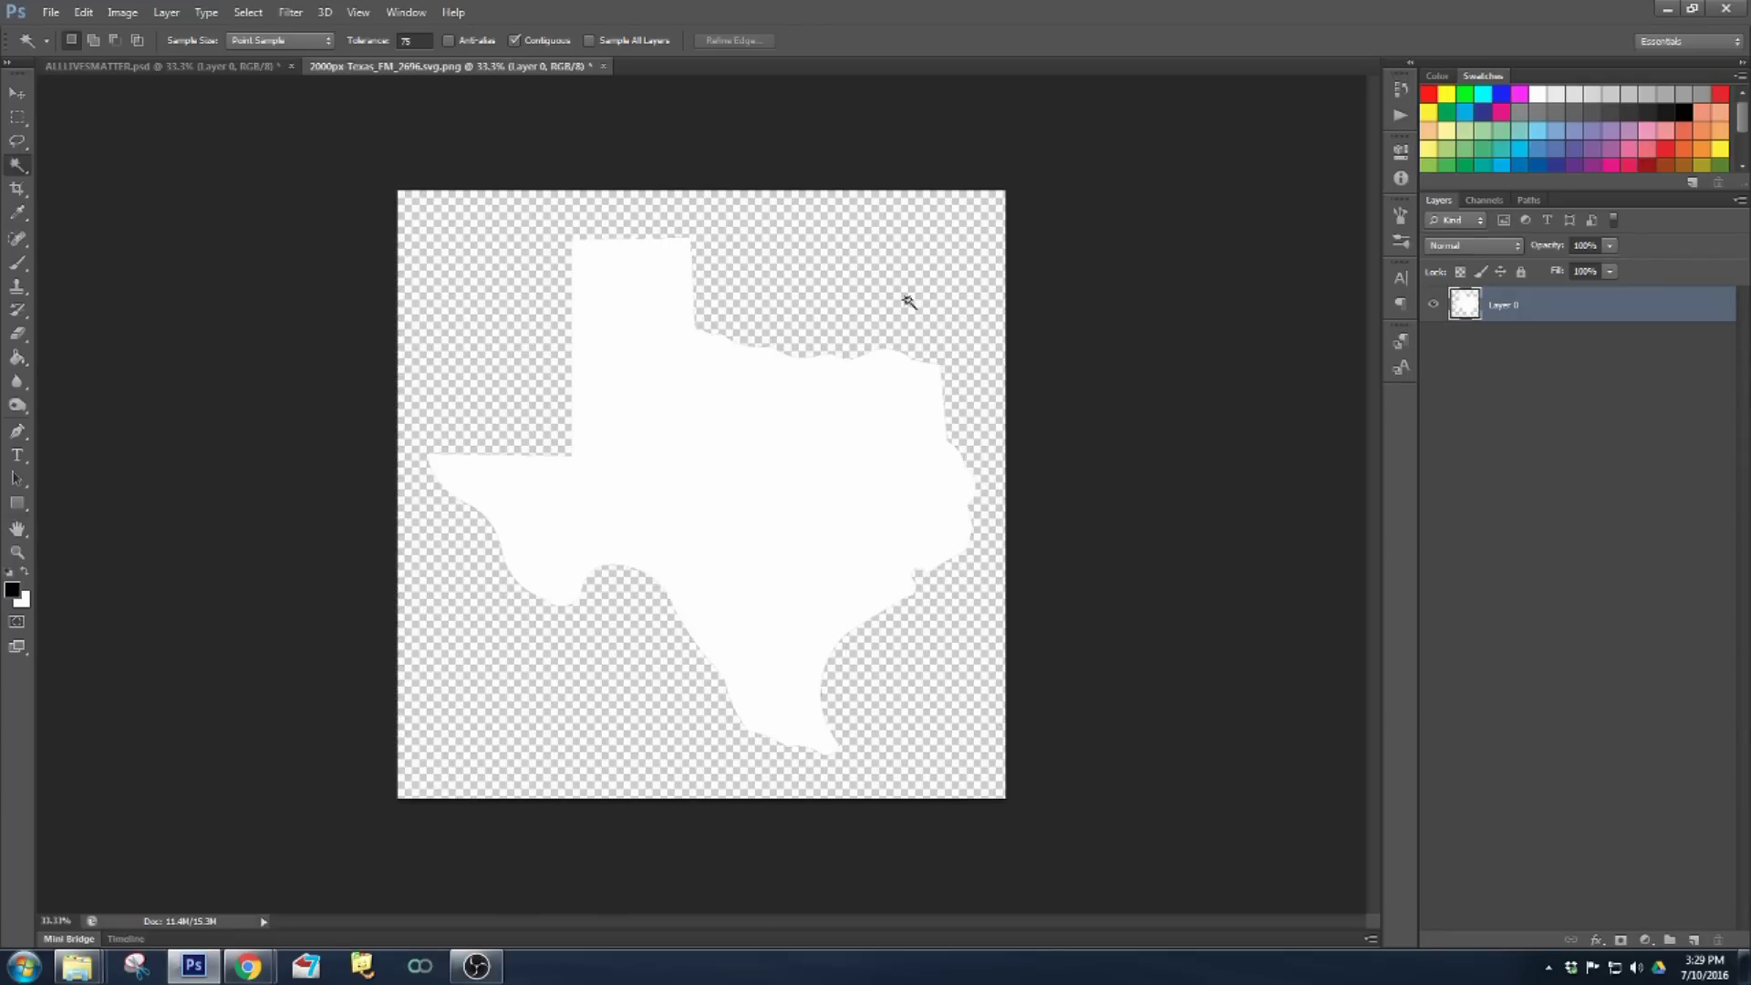
- Fill the white Texas shape with black using the Paint Bucket
click(17, 360)
click(729, 467)
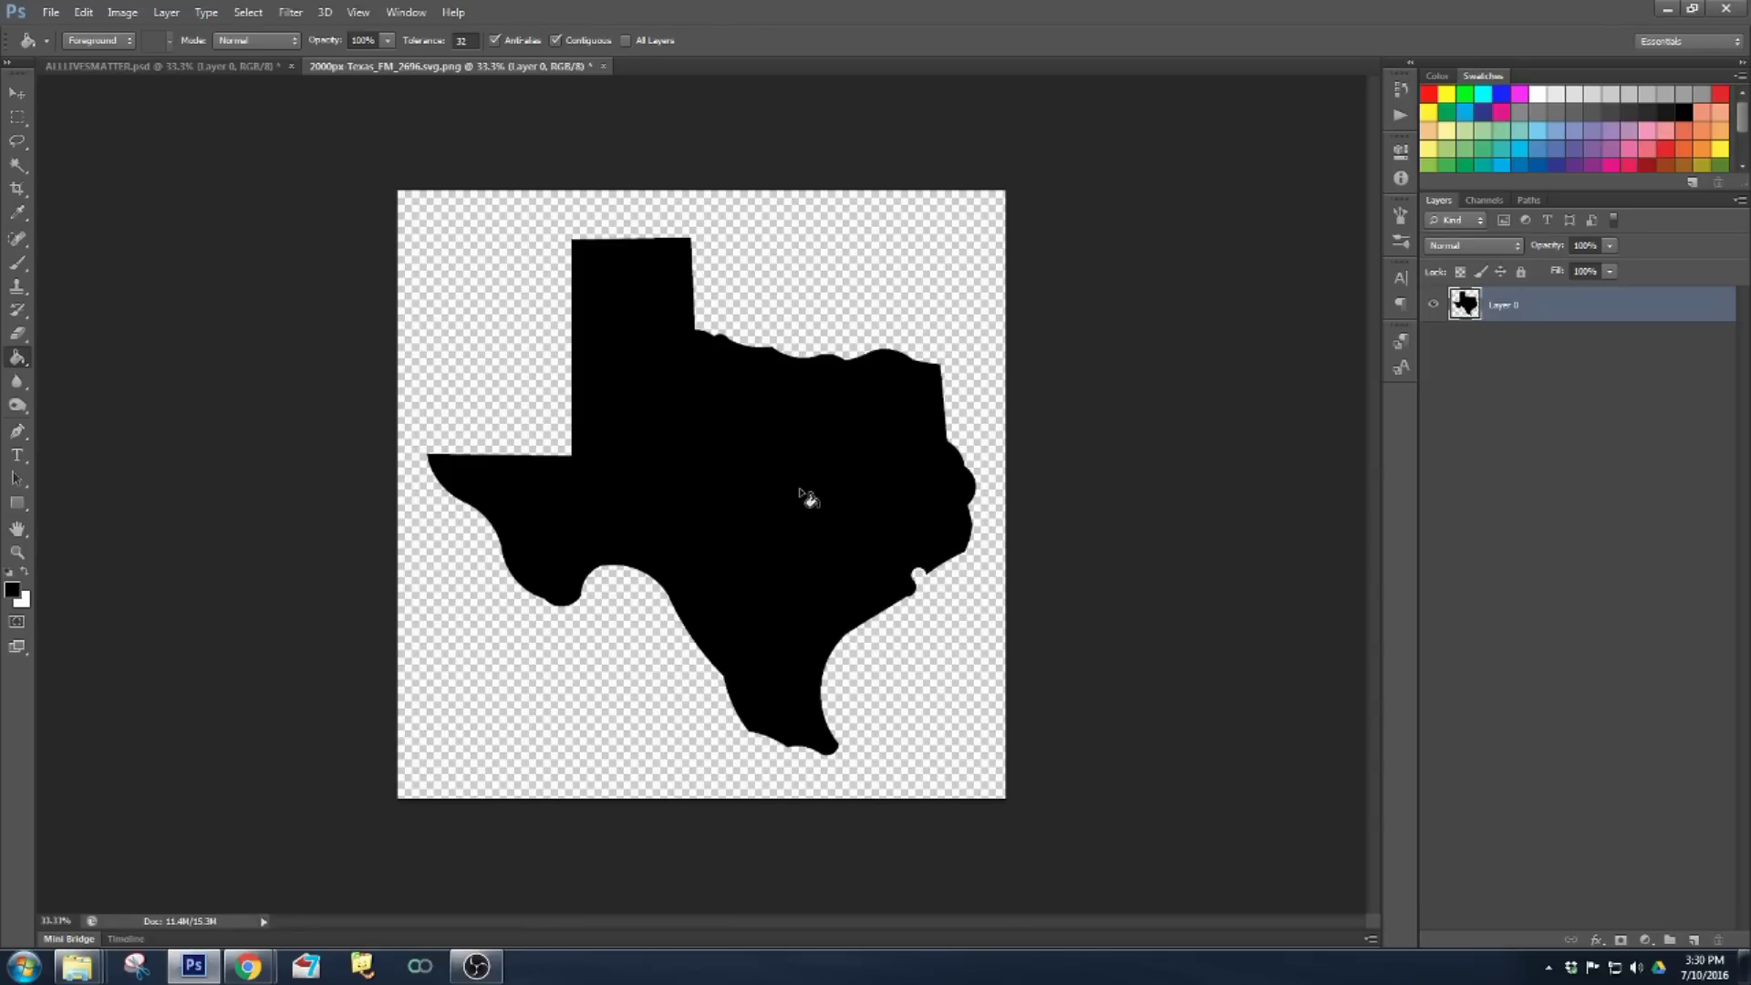
- Place o-BLACK-AMERICAN-FLAG-facebook.jpg from the TUTORIAL IMAGES folder over the Texas shape and accept the placement
click(52, 13)
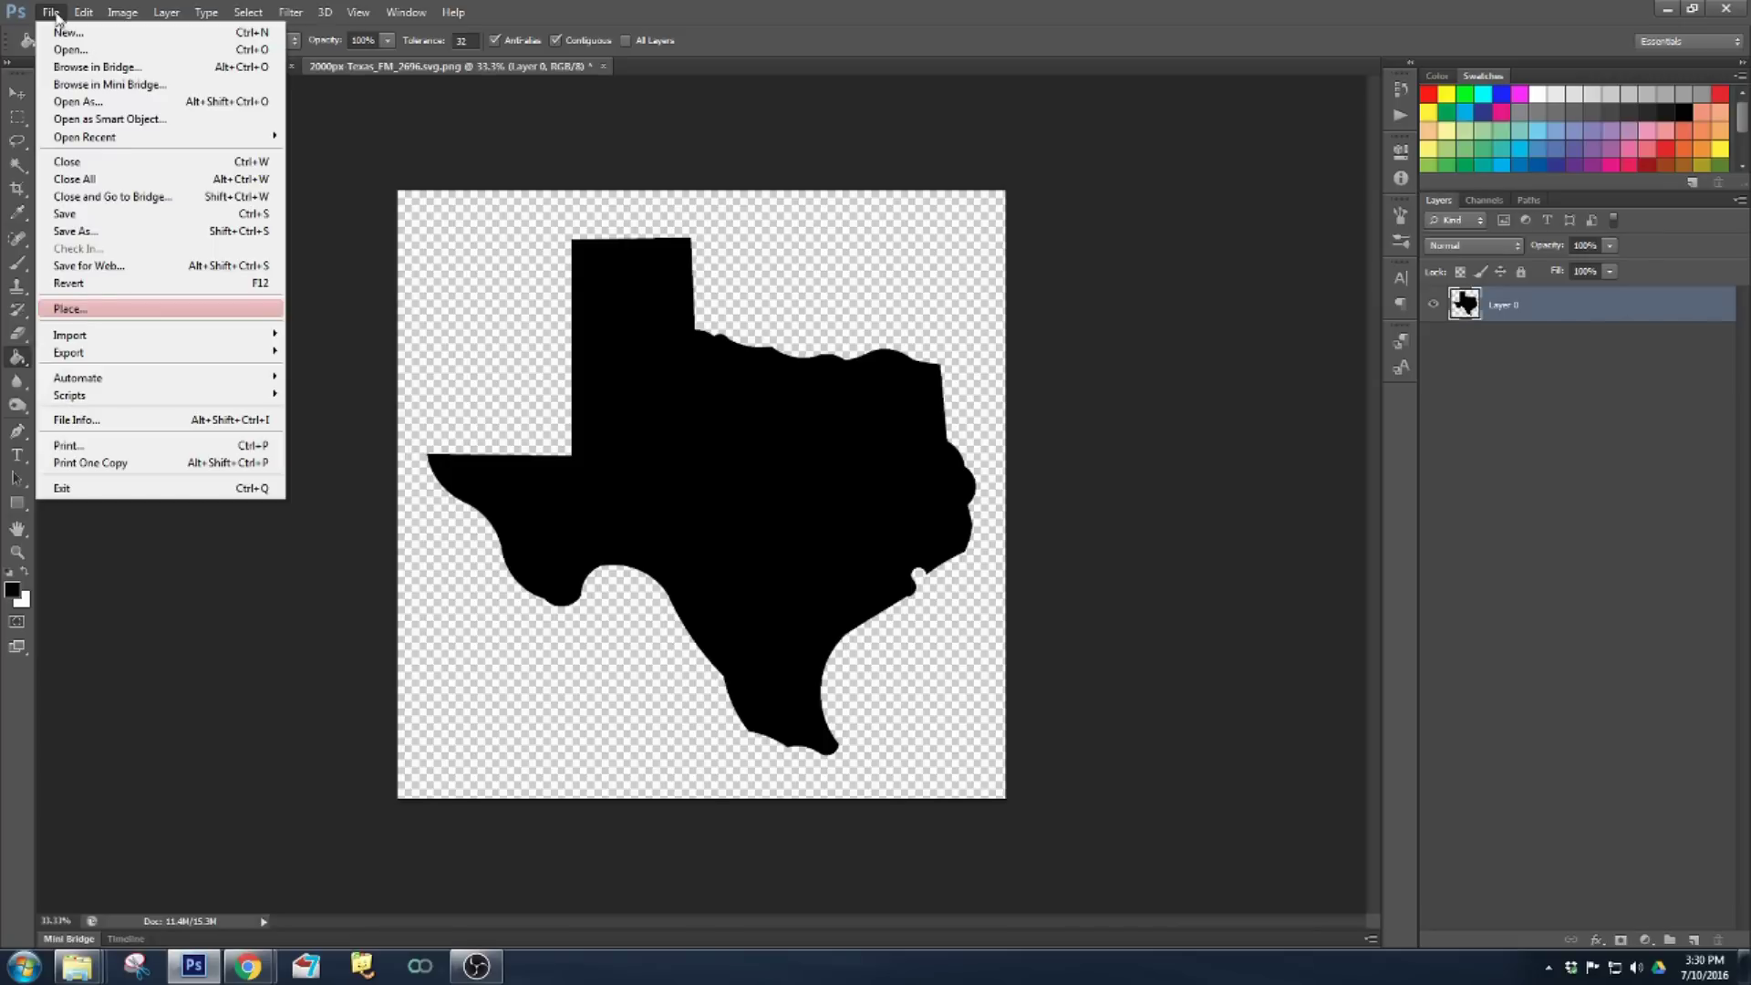
click(91, 312)
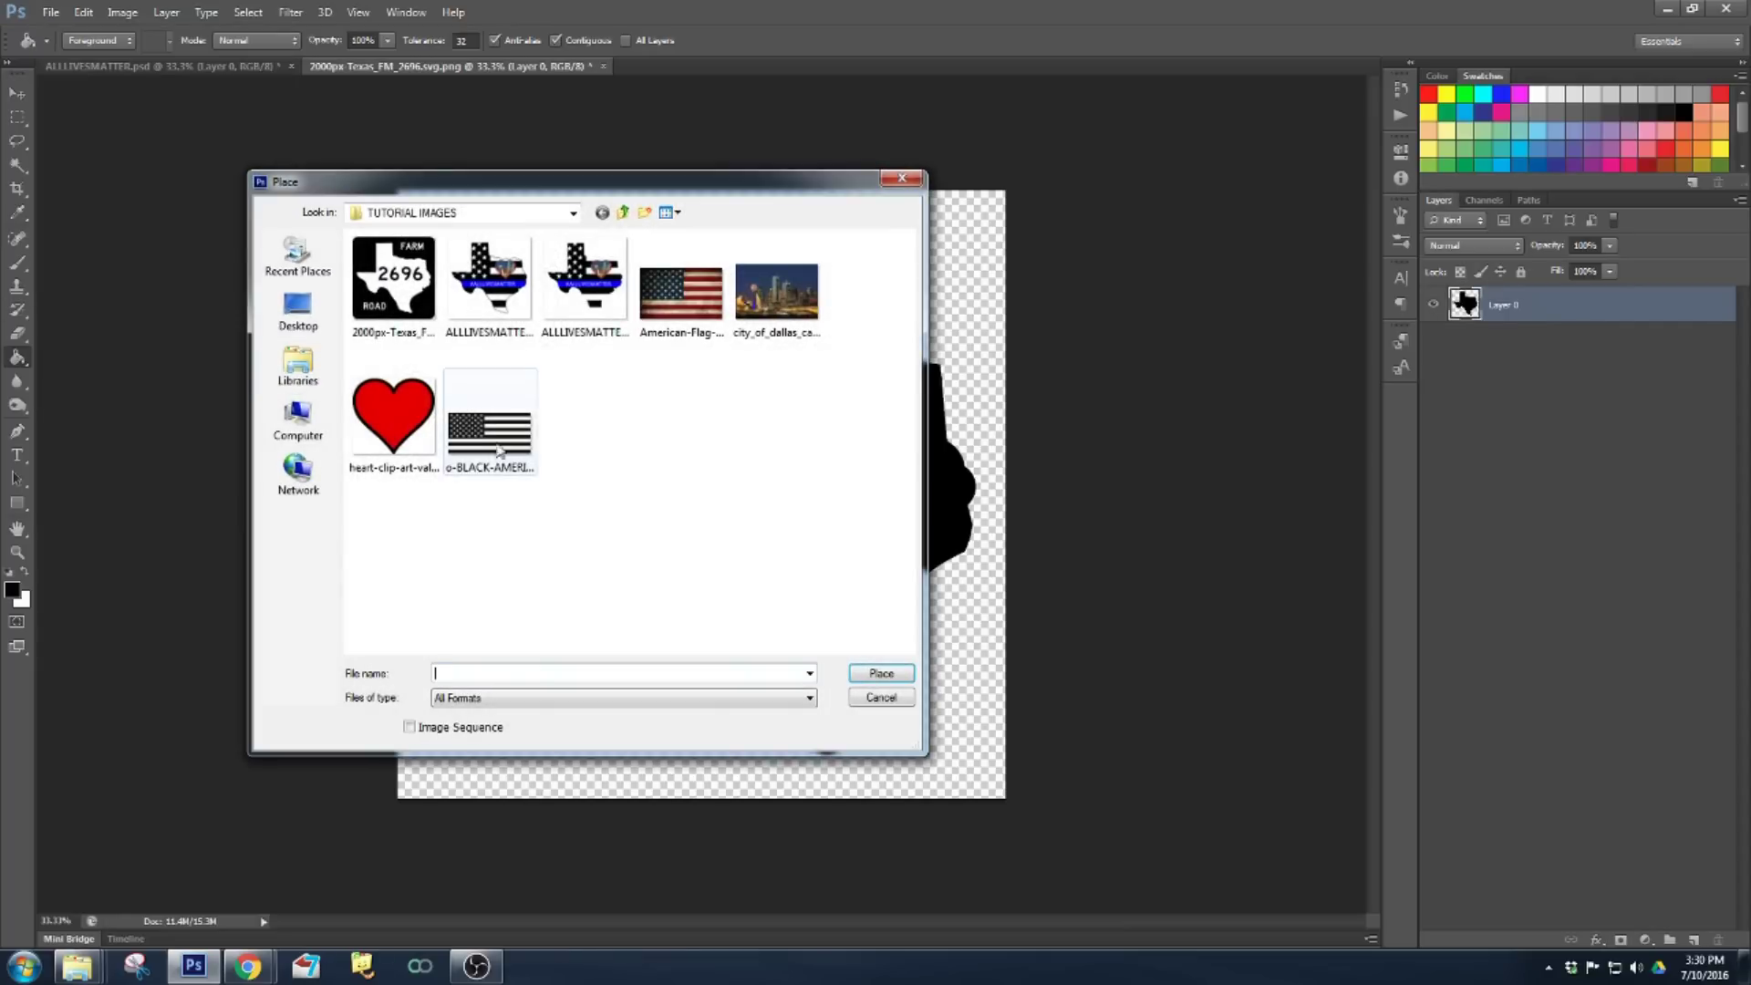
click(501, 437)
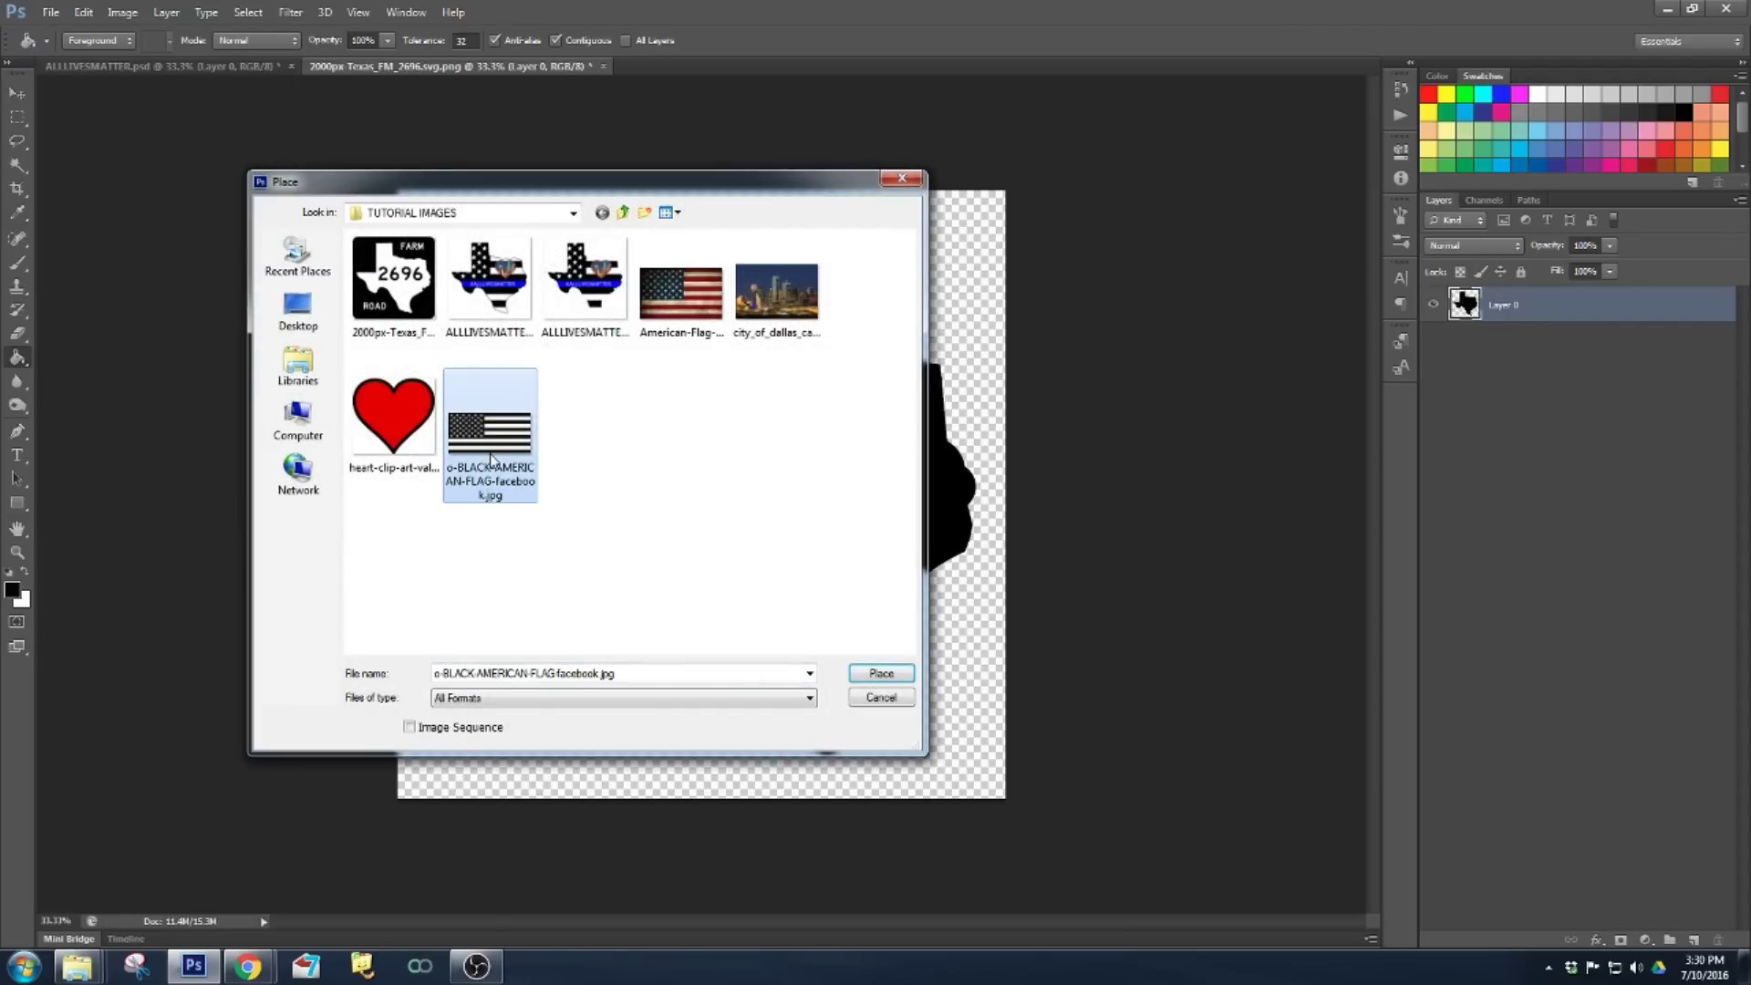
double_click(491, 438)
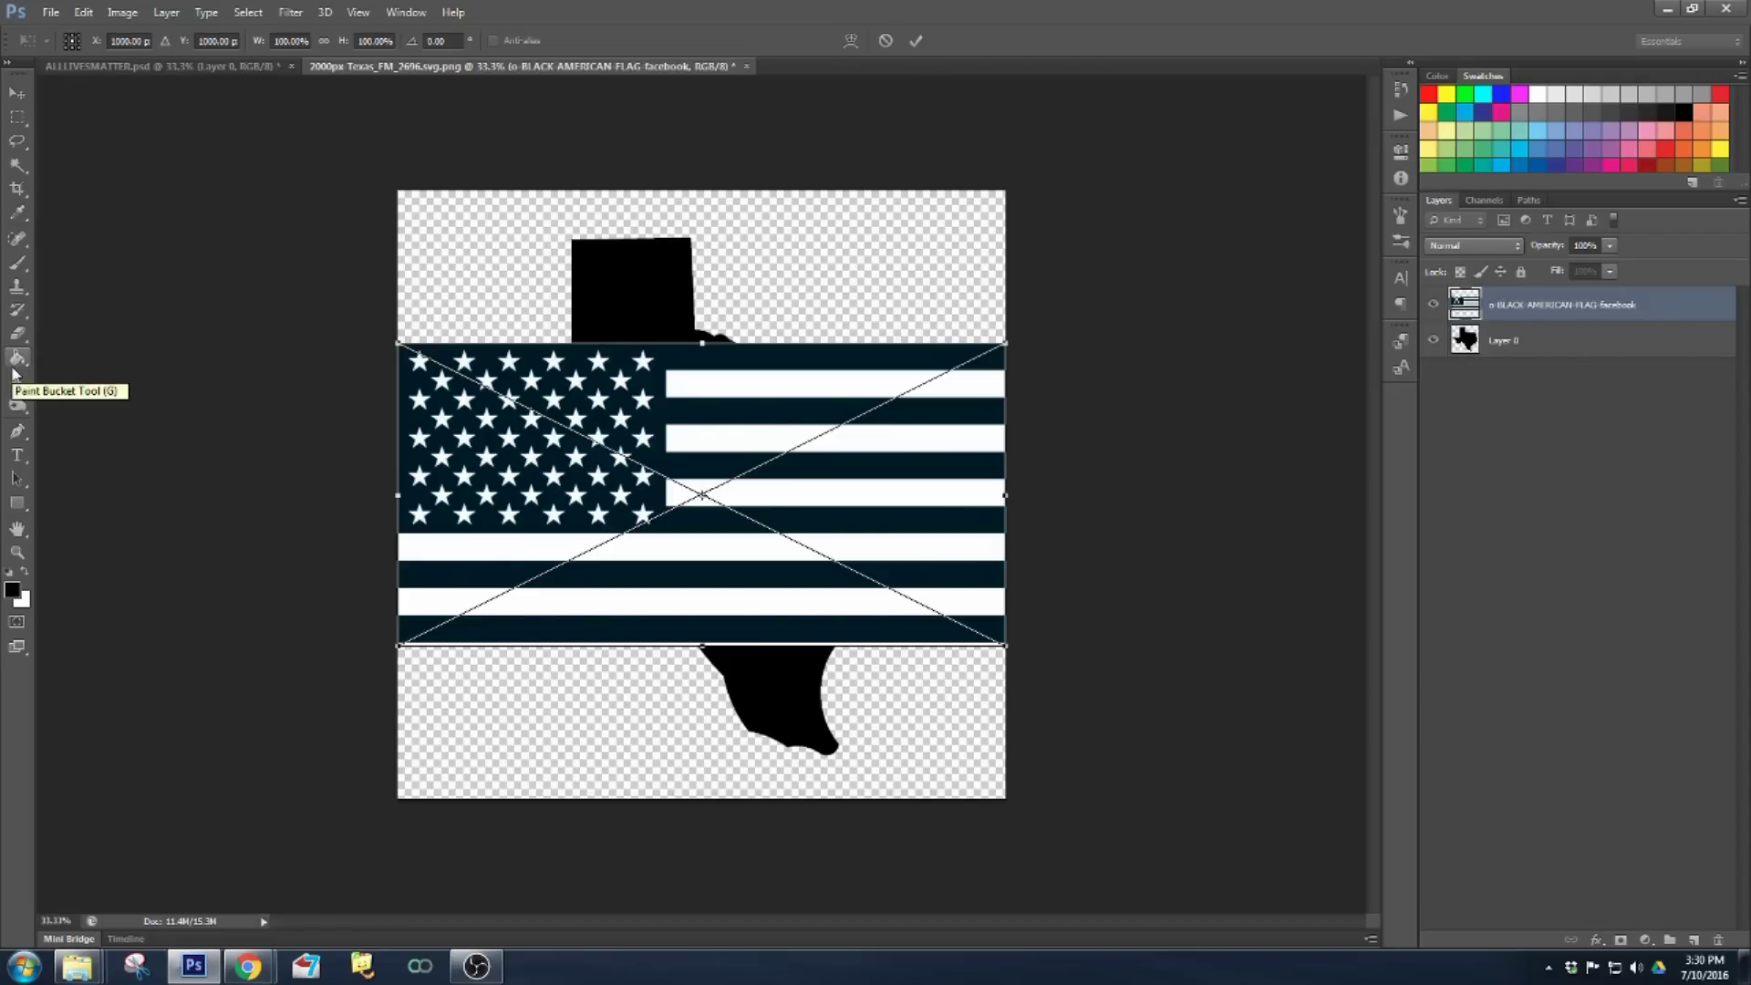
click(17, 166)
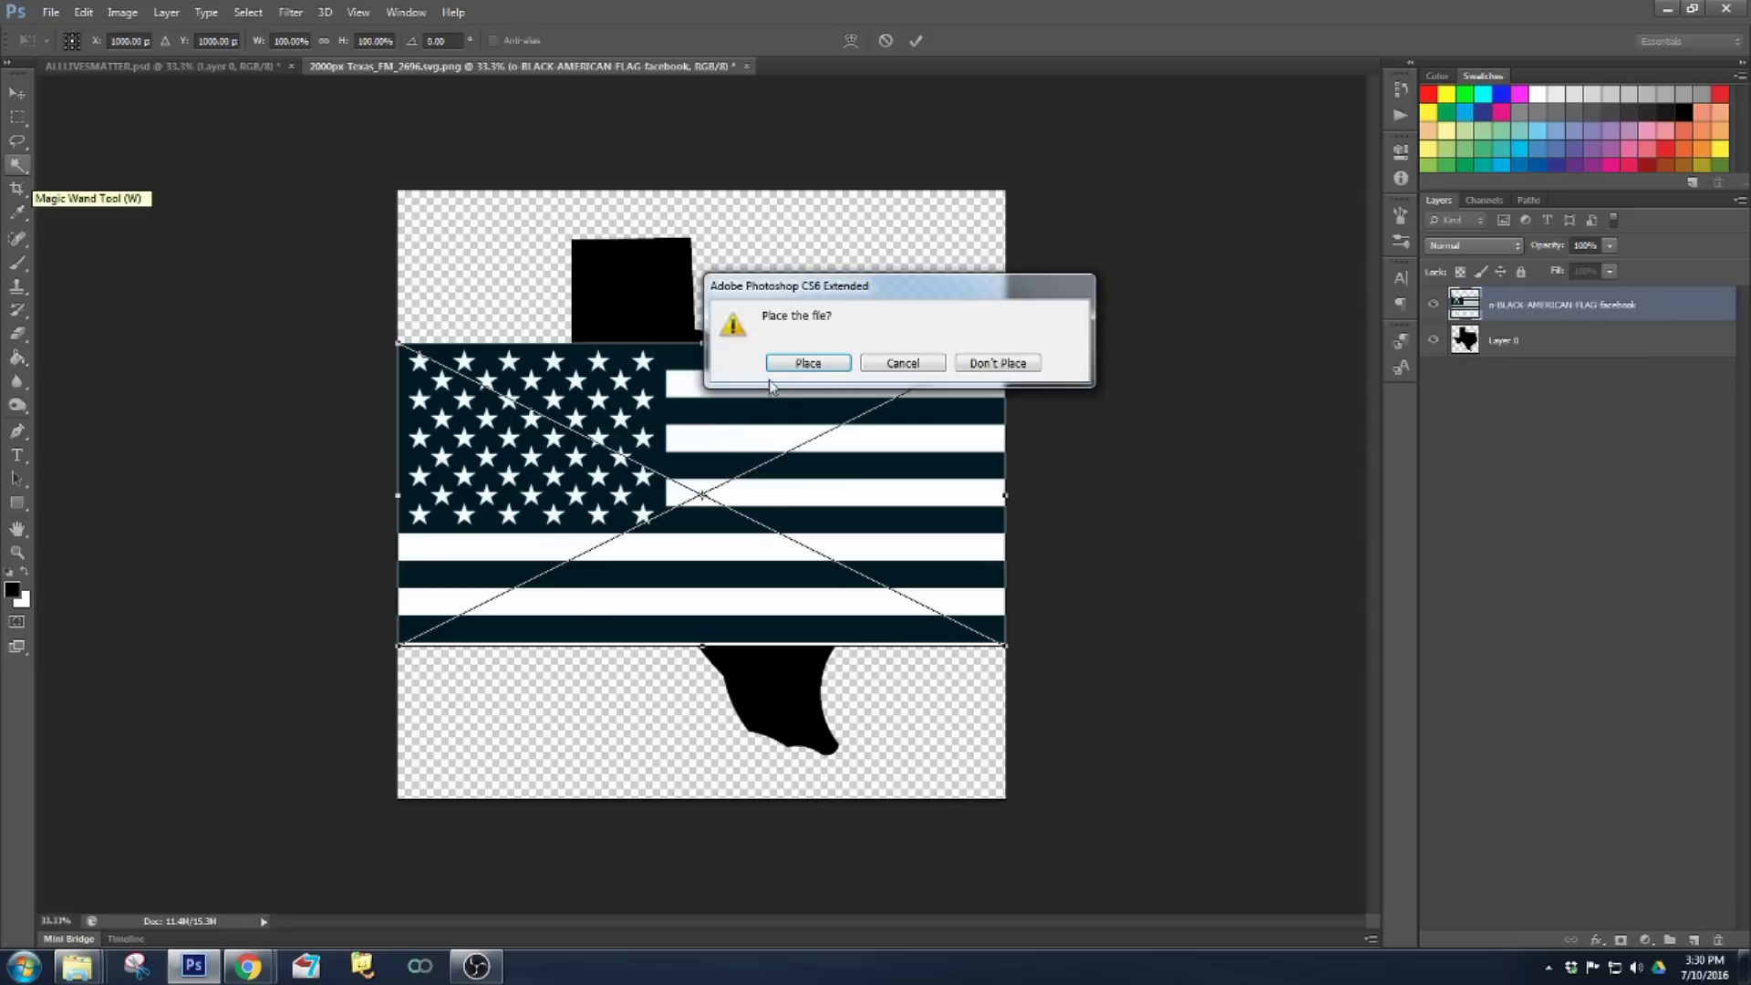
click(808, 363)
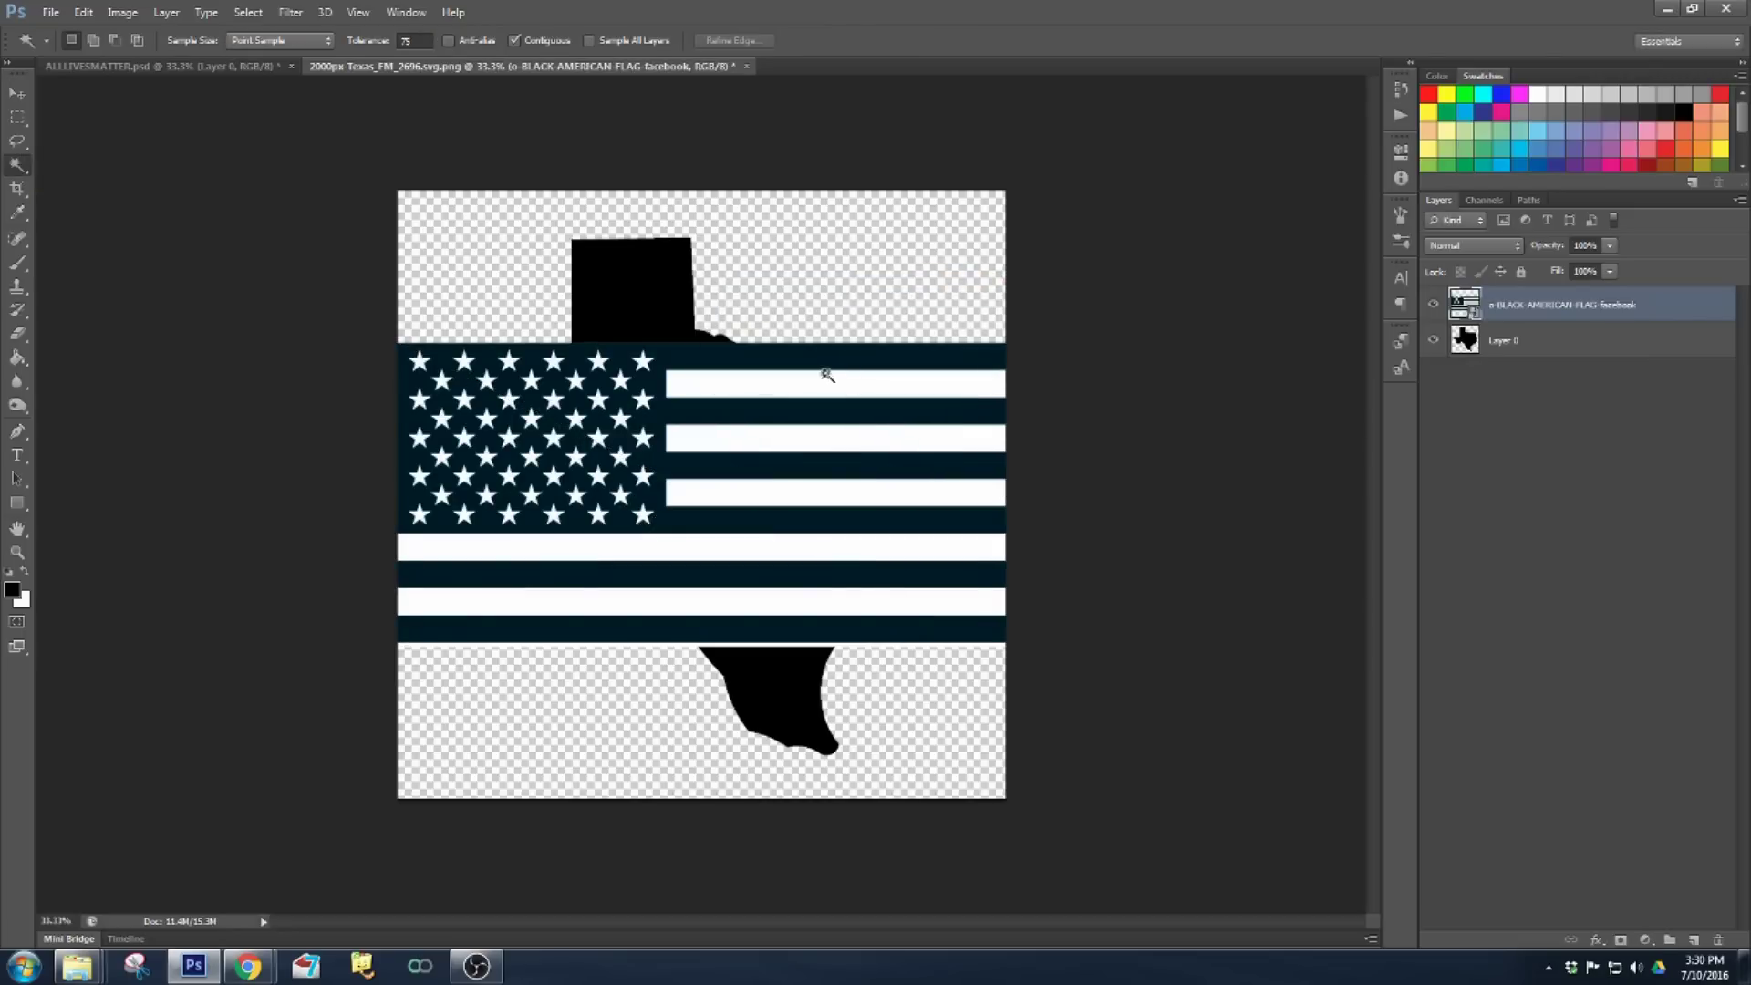
- Select all the dark navy areas of the flag, rasterize the layer, fill them with black and deselect
click(820, 417)
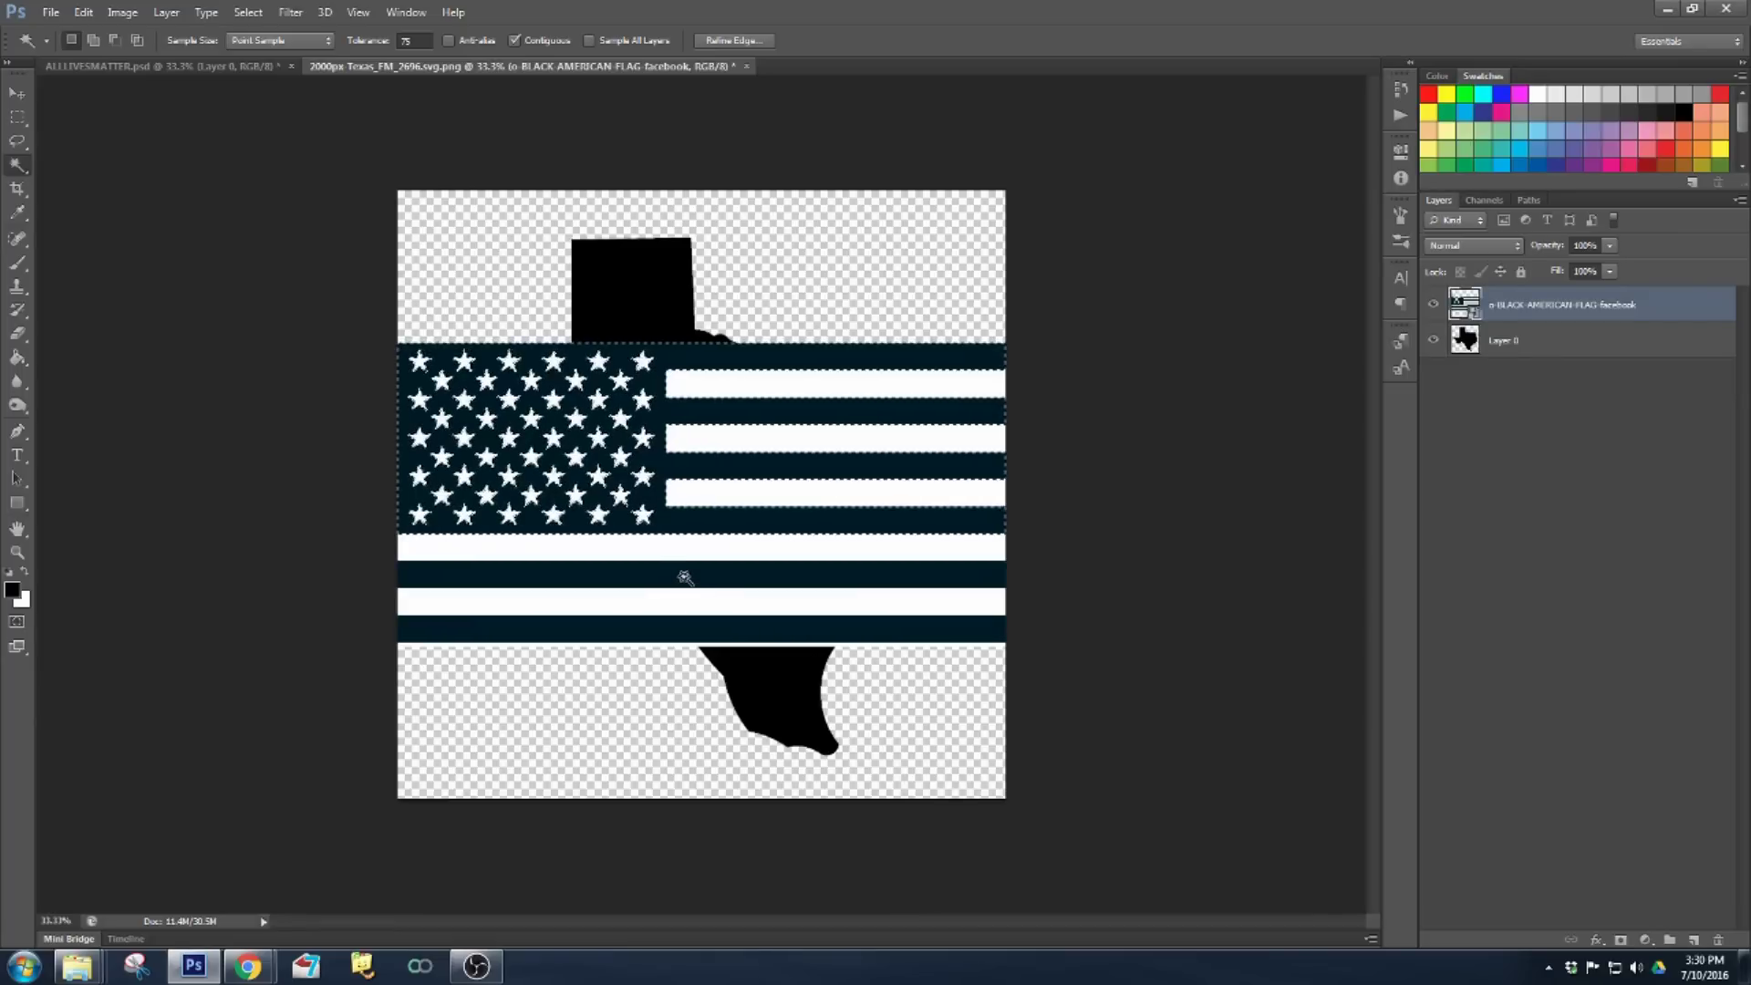
key(shift)
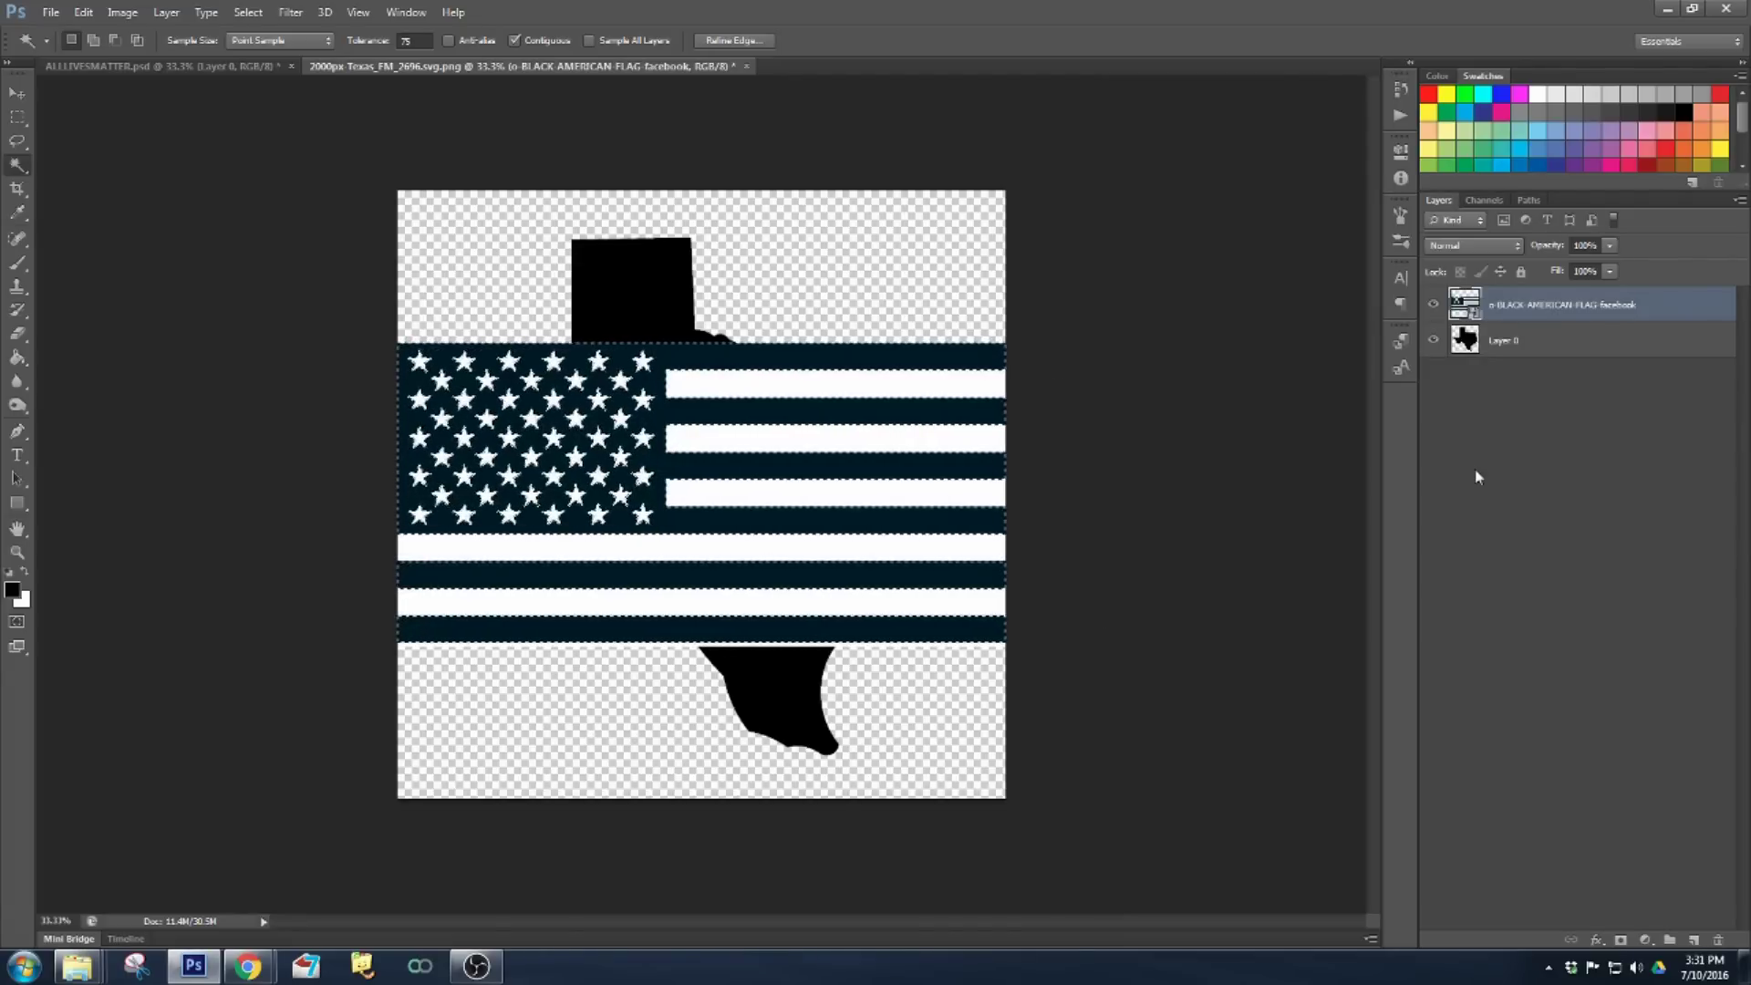
click(16, 358)
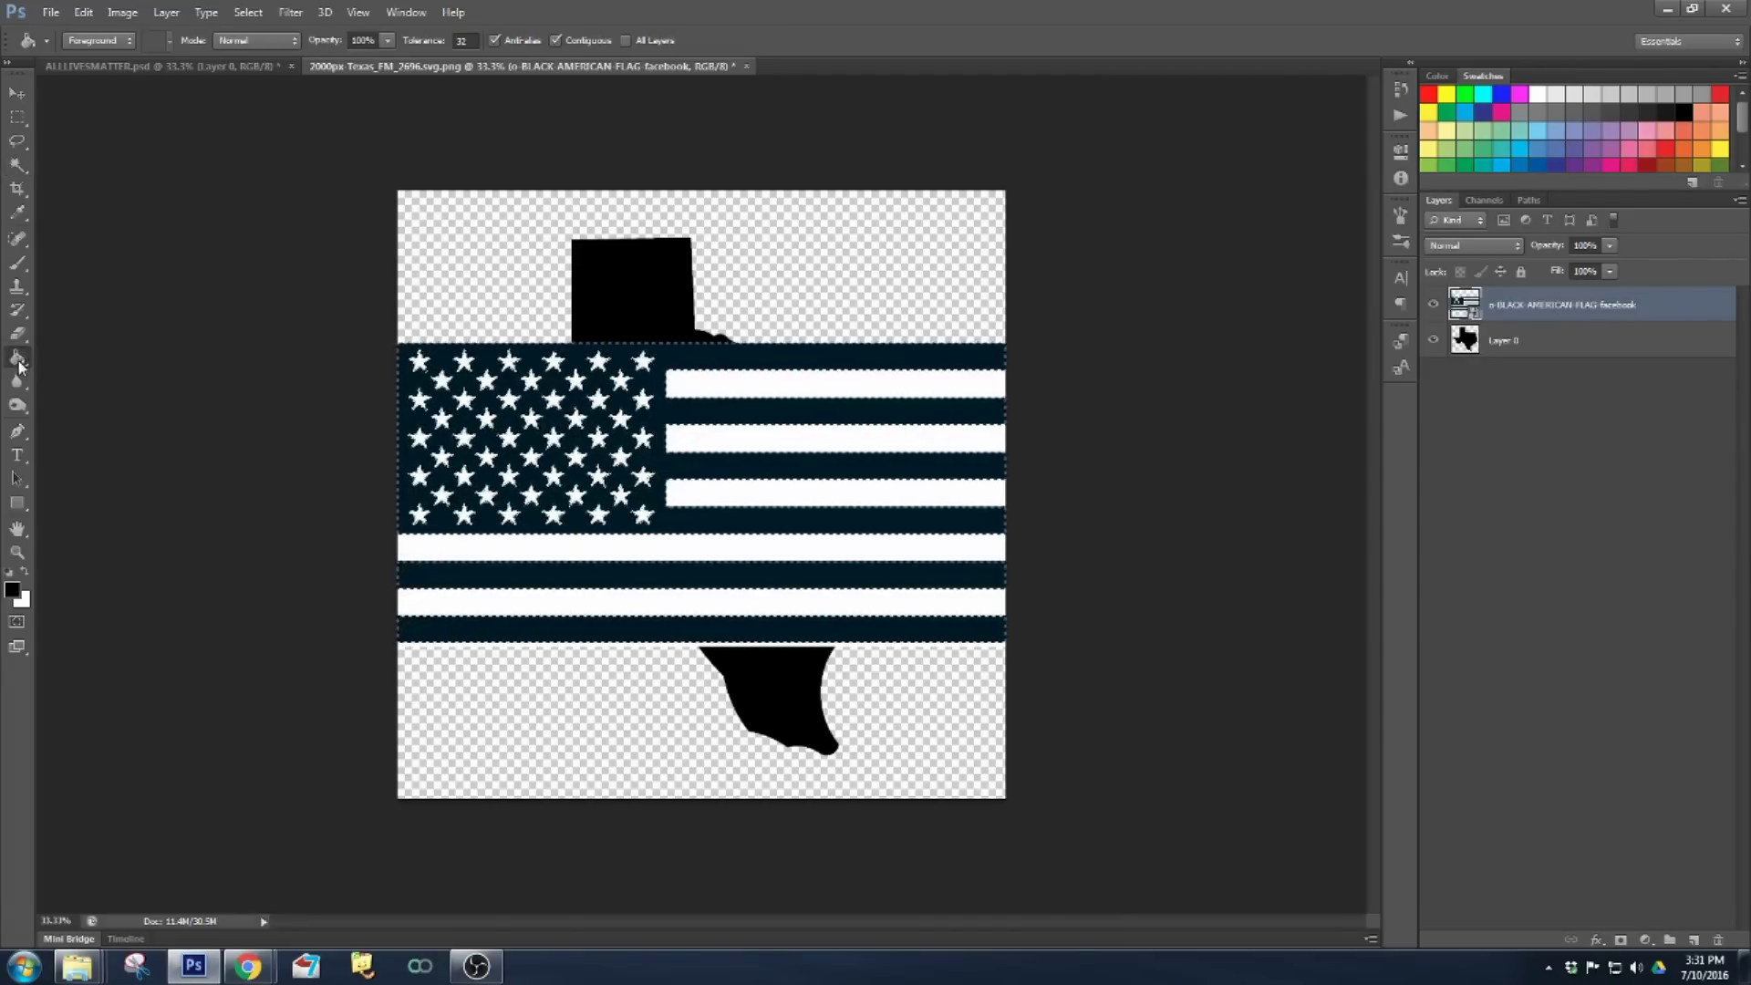
click(609, 415)
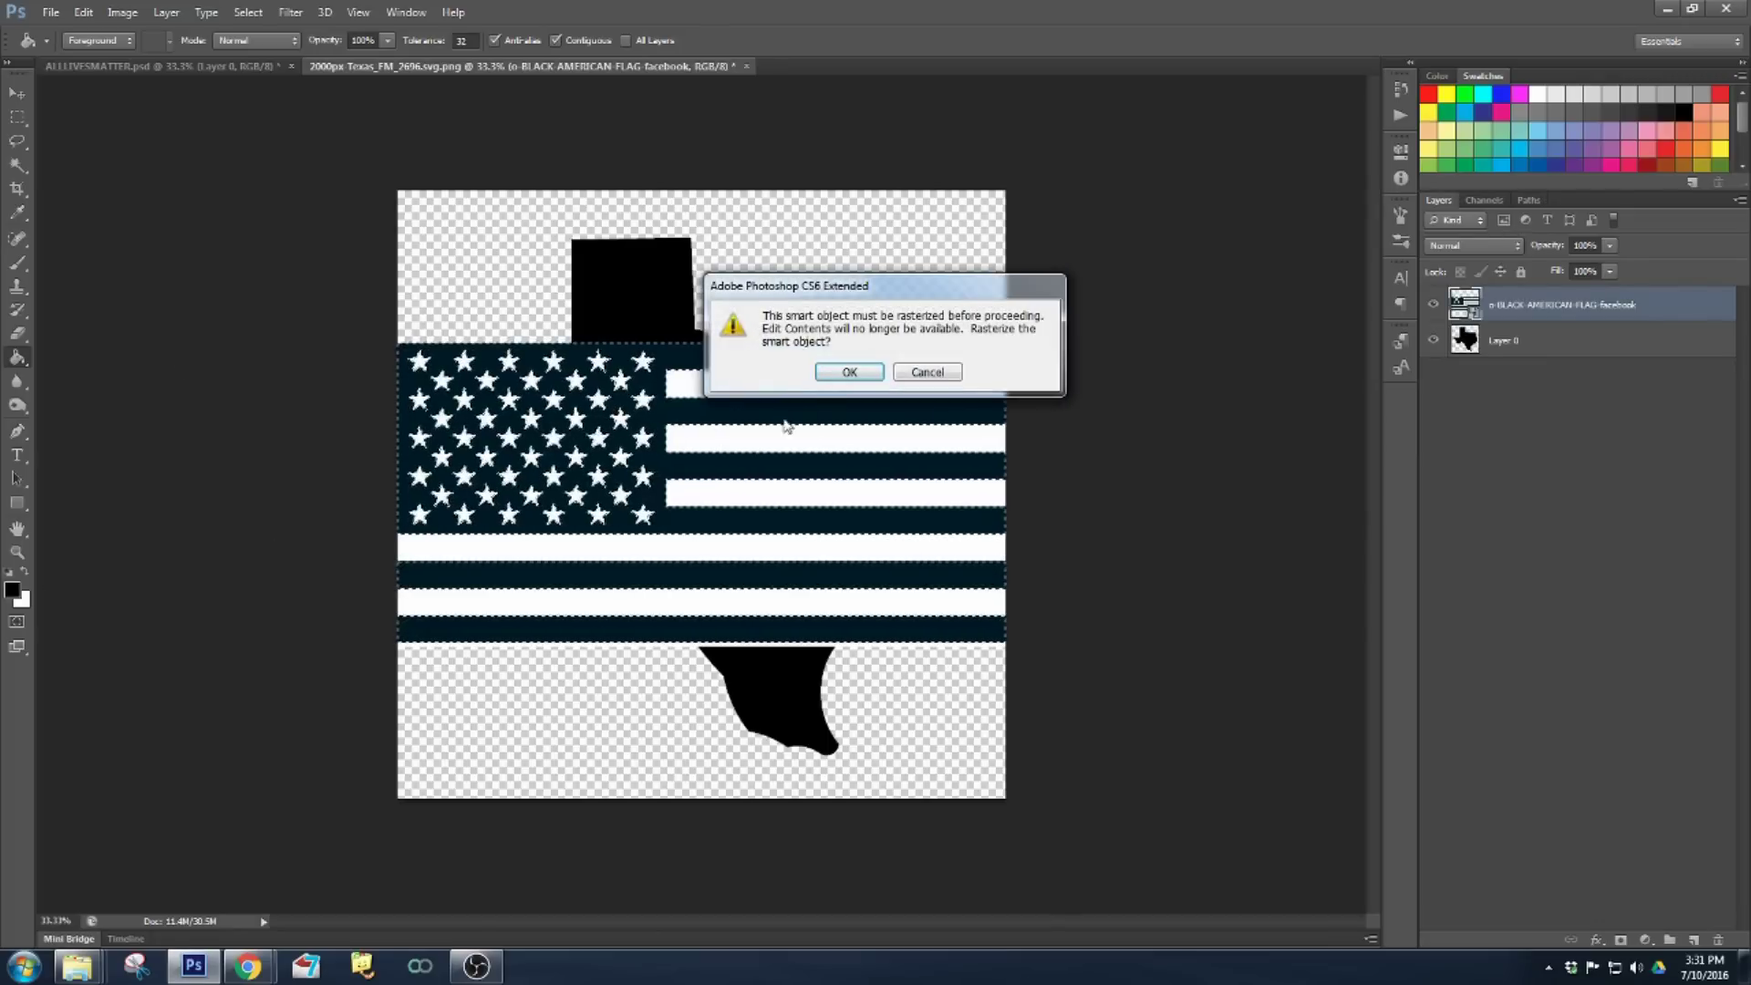
click(848, 374)
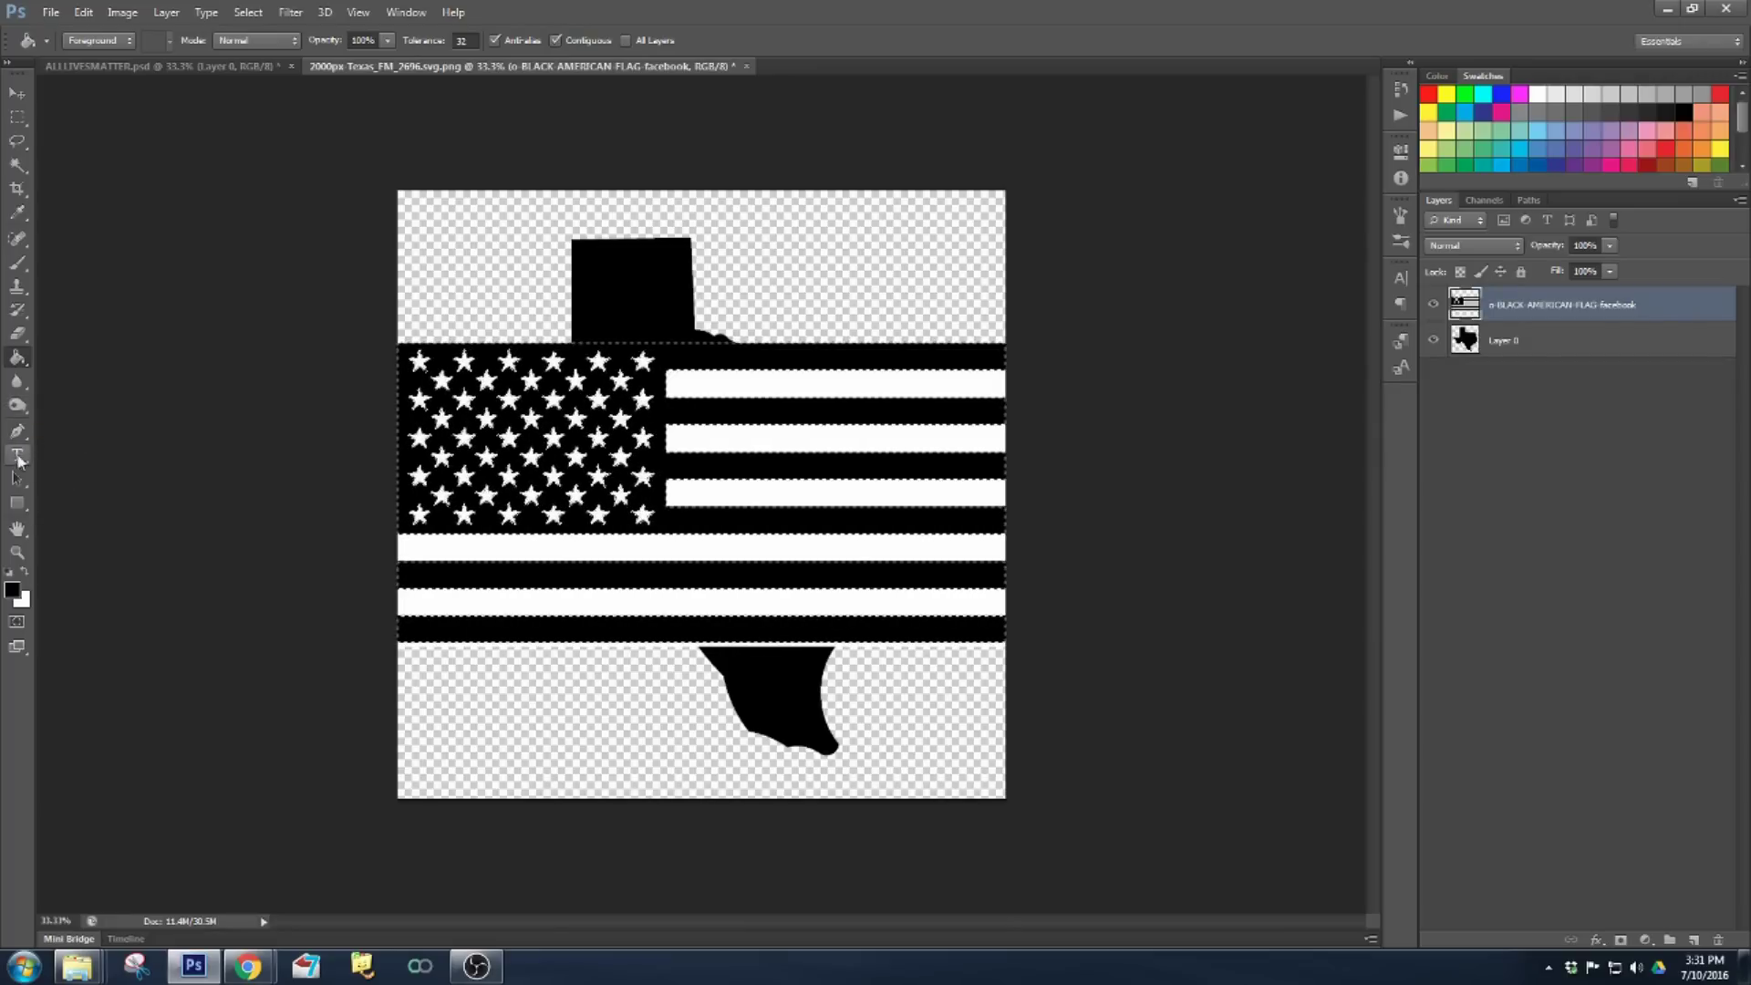
click(17, 165)
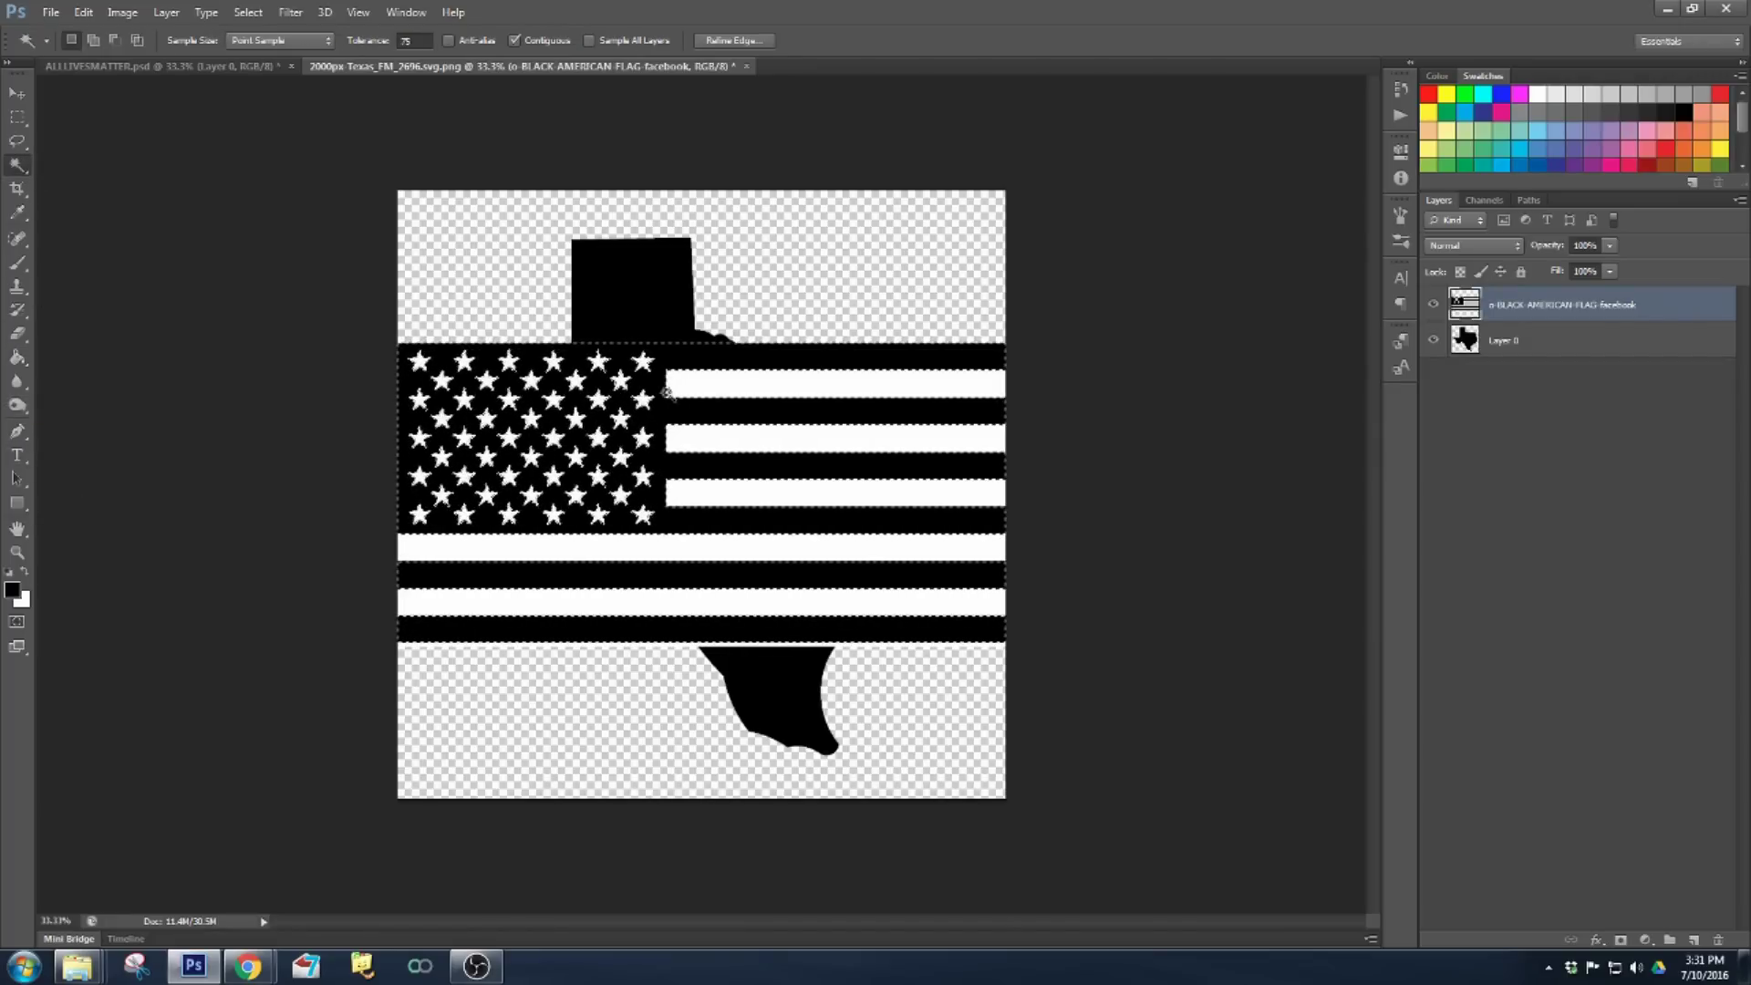
key(ctrl+d)
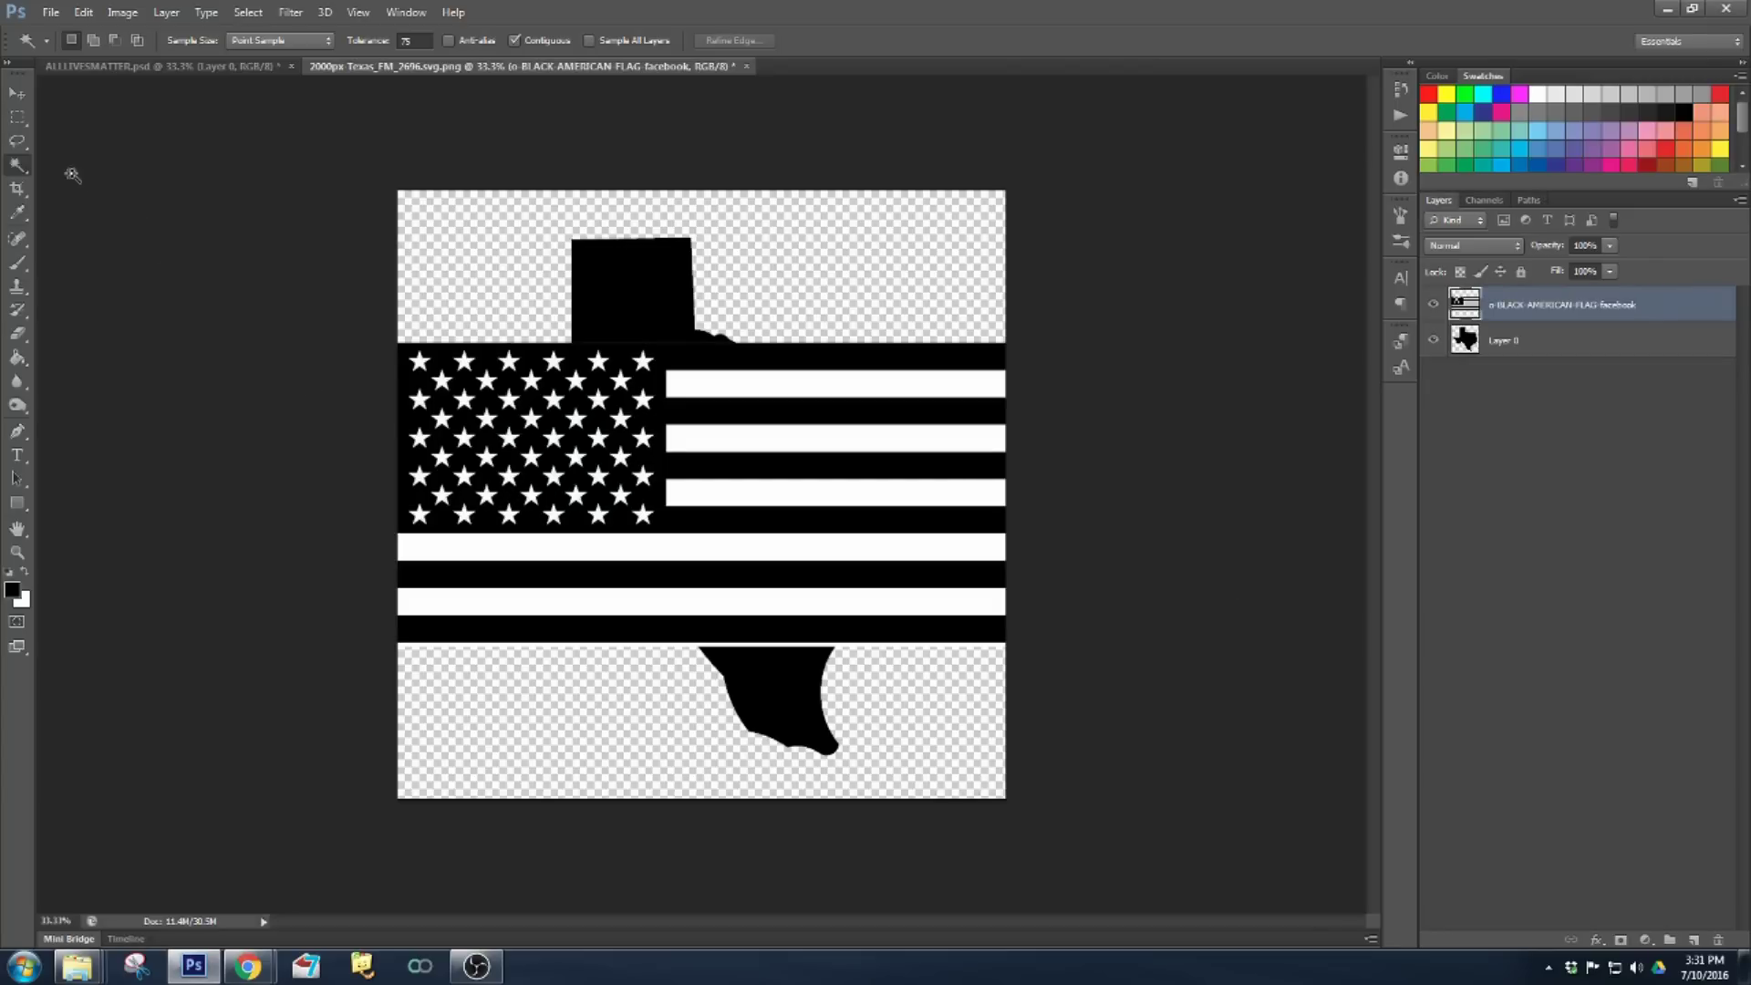
- Select the white stripe directly beneath the stars and set the foreground color to bright blue, hue 243, with Only Web Colors off
click(20, 101)
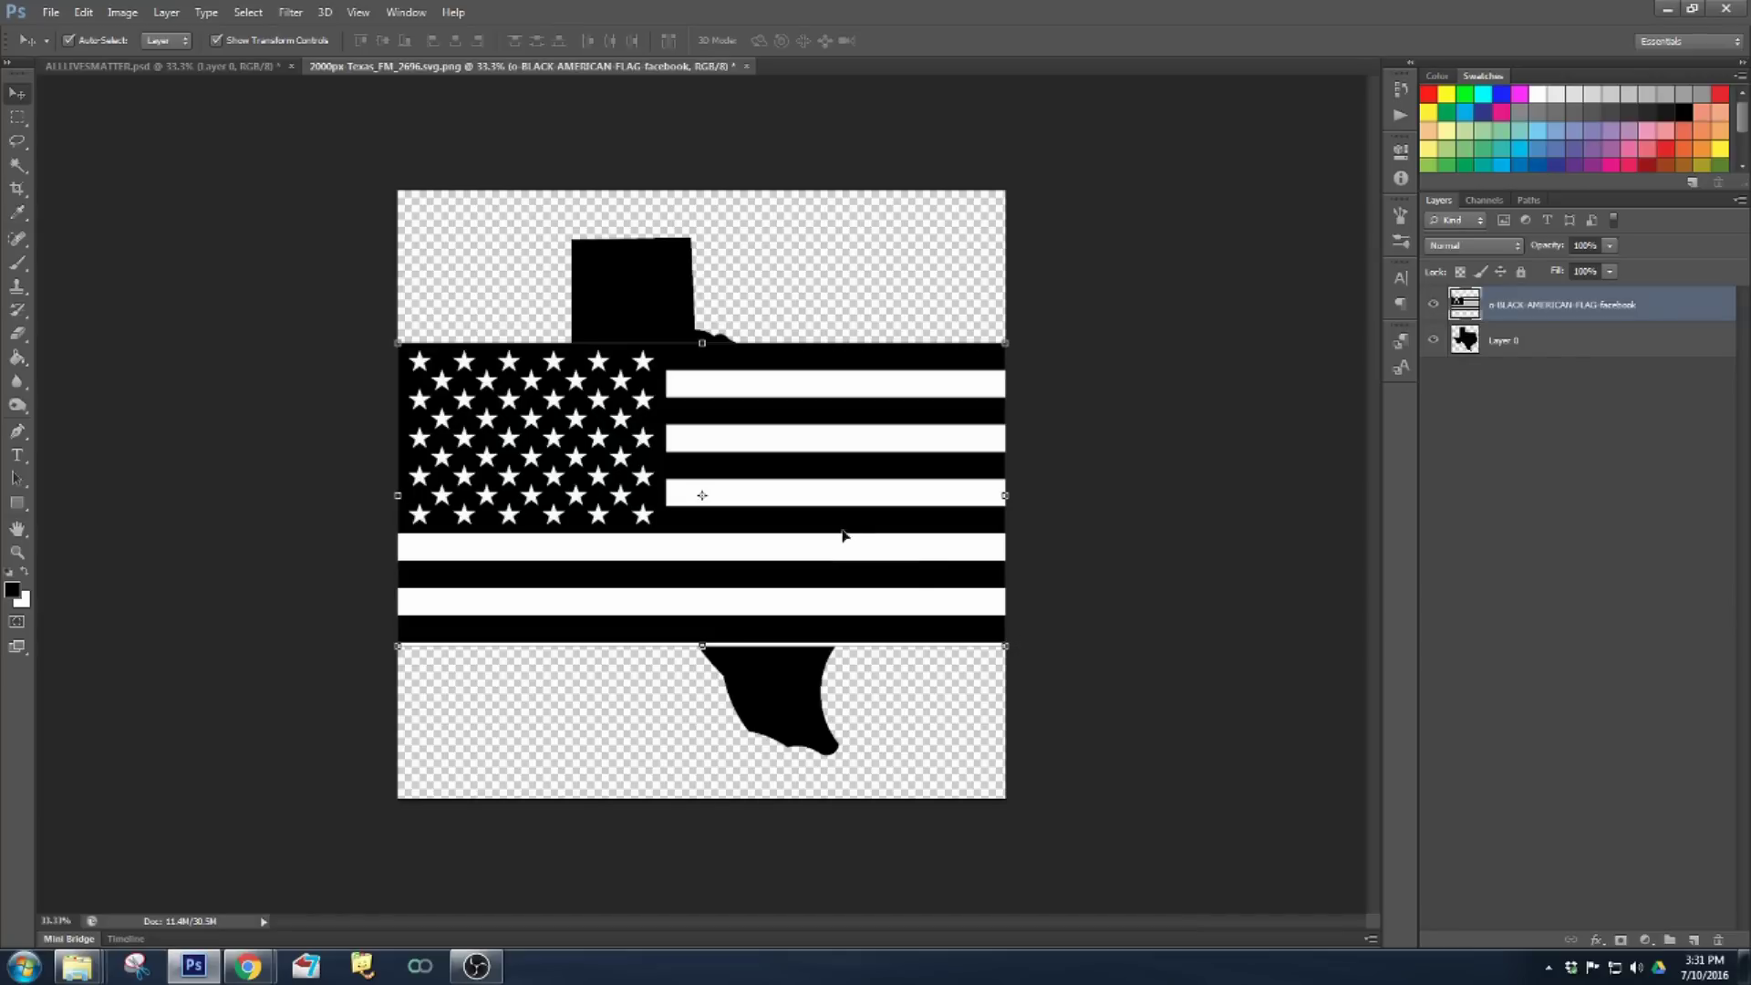
click(18, 165)
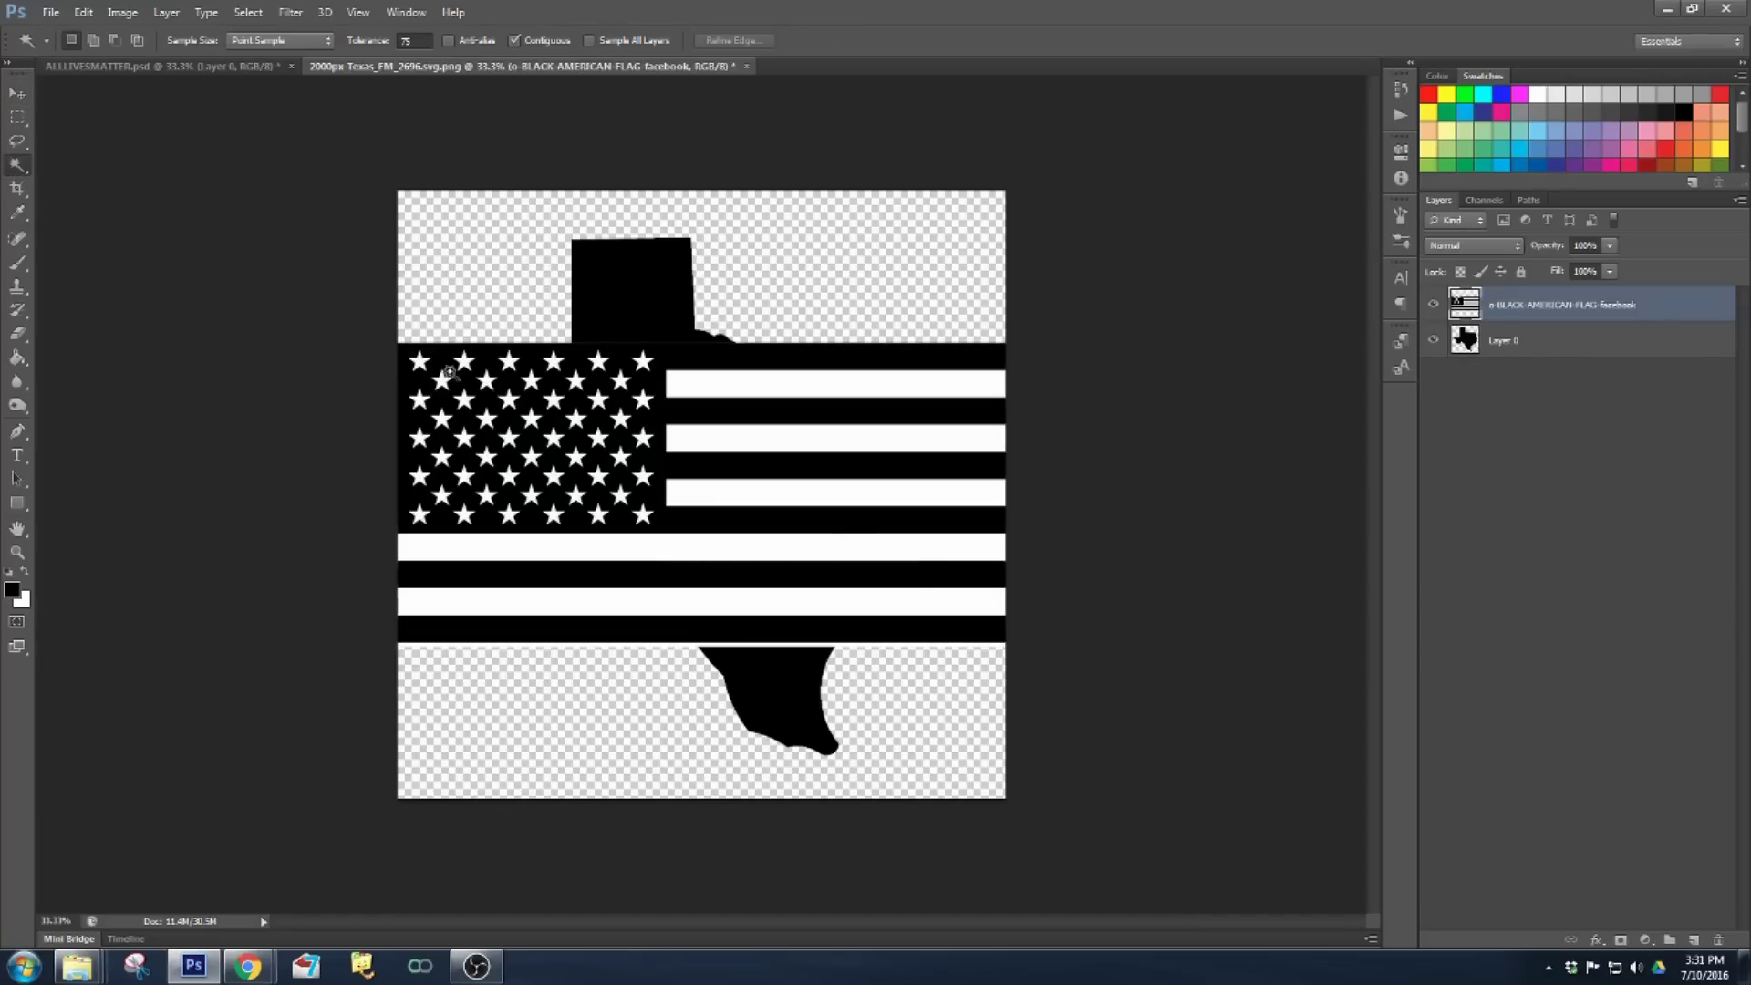
click(650, 553)
click(12, 591)
drag(1460, 401, 1464, 387)
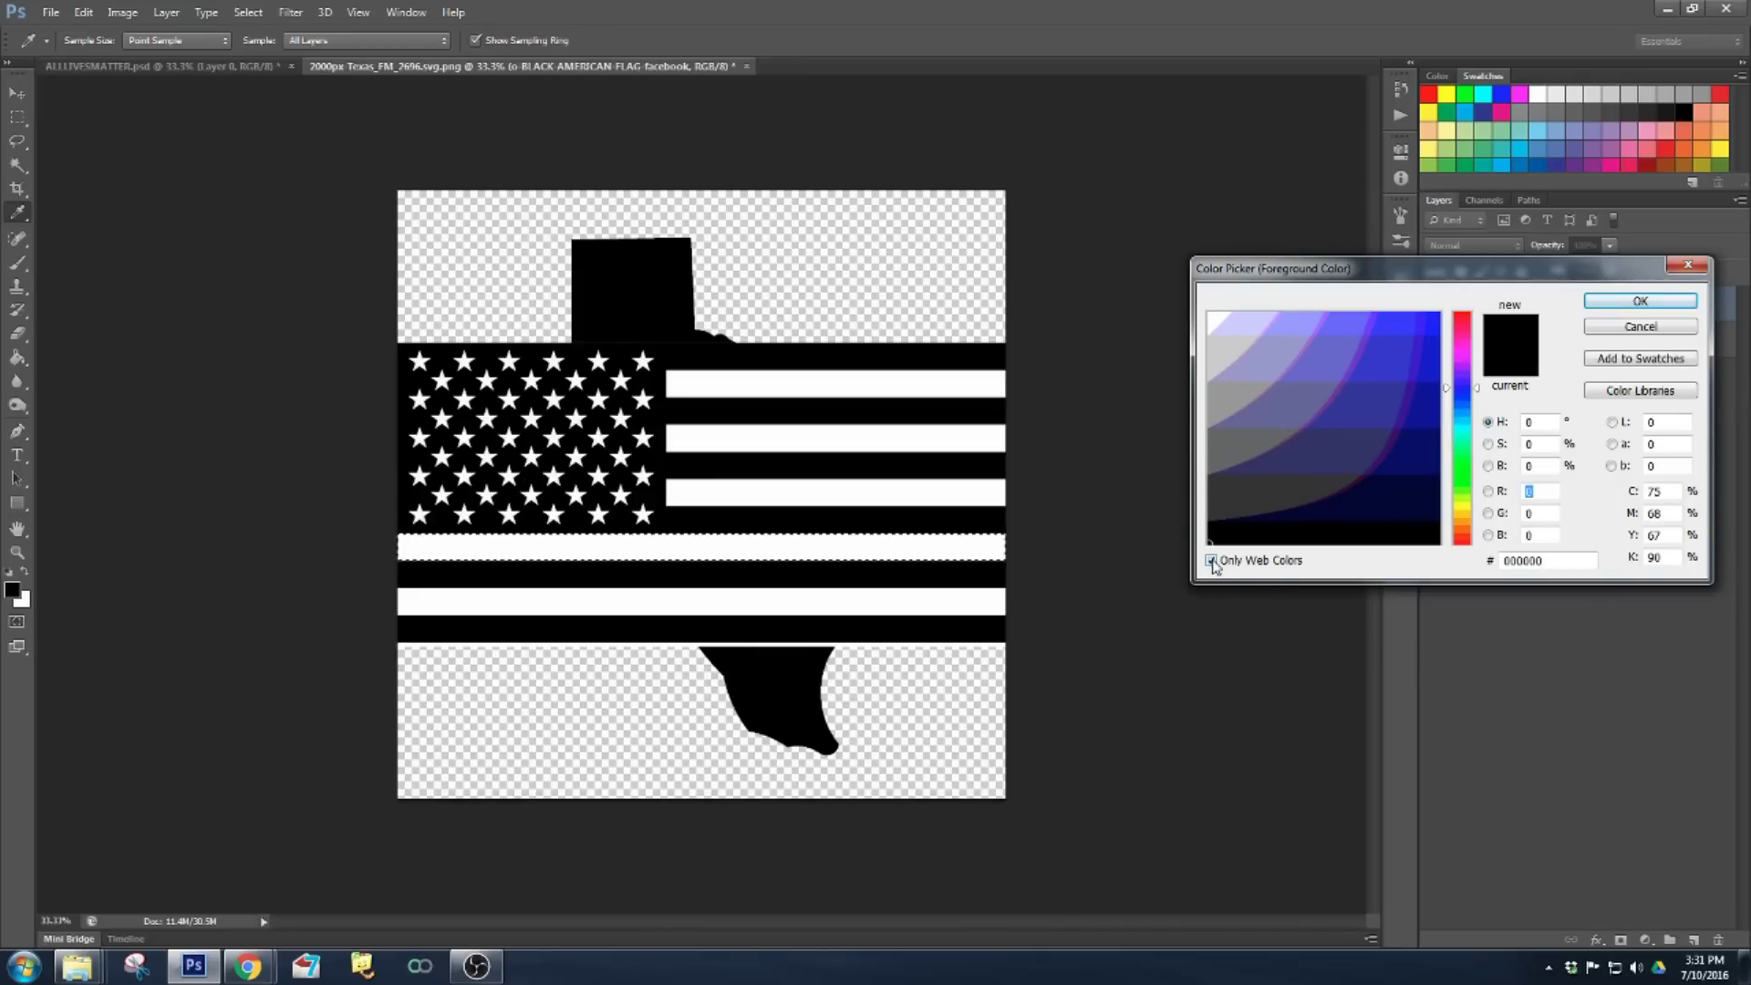
click(1211, 561)
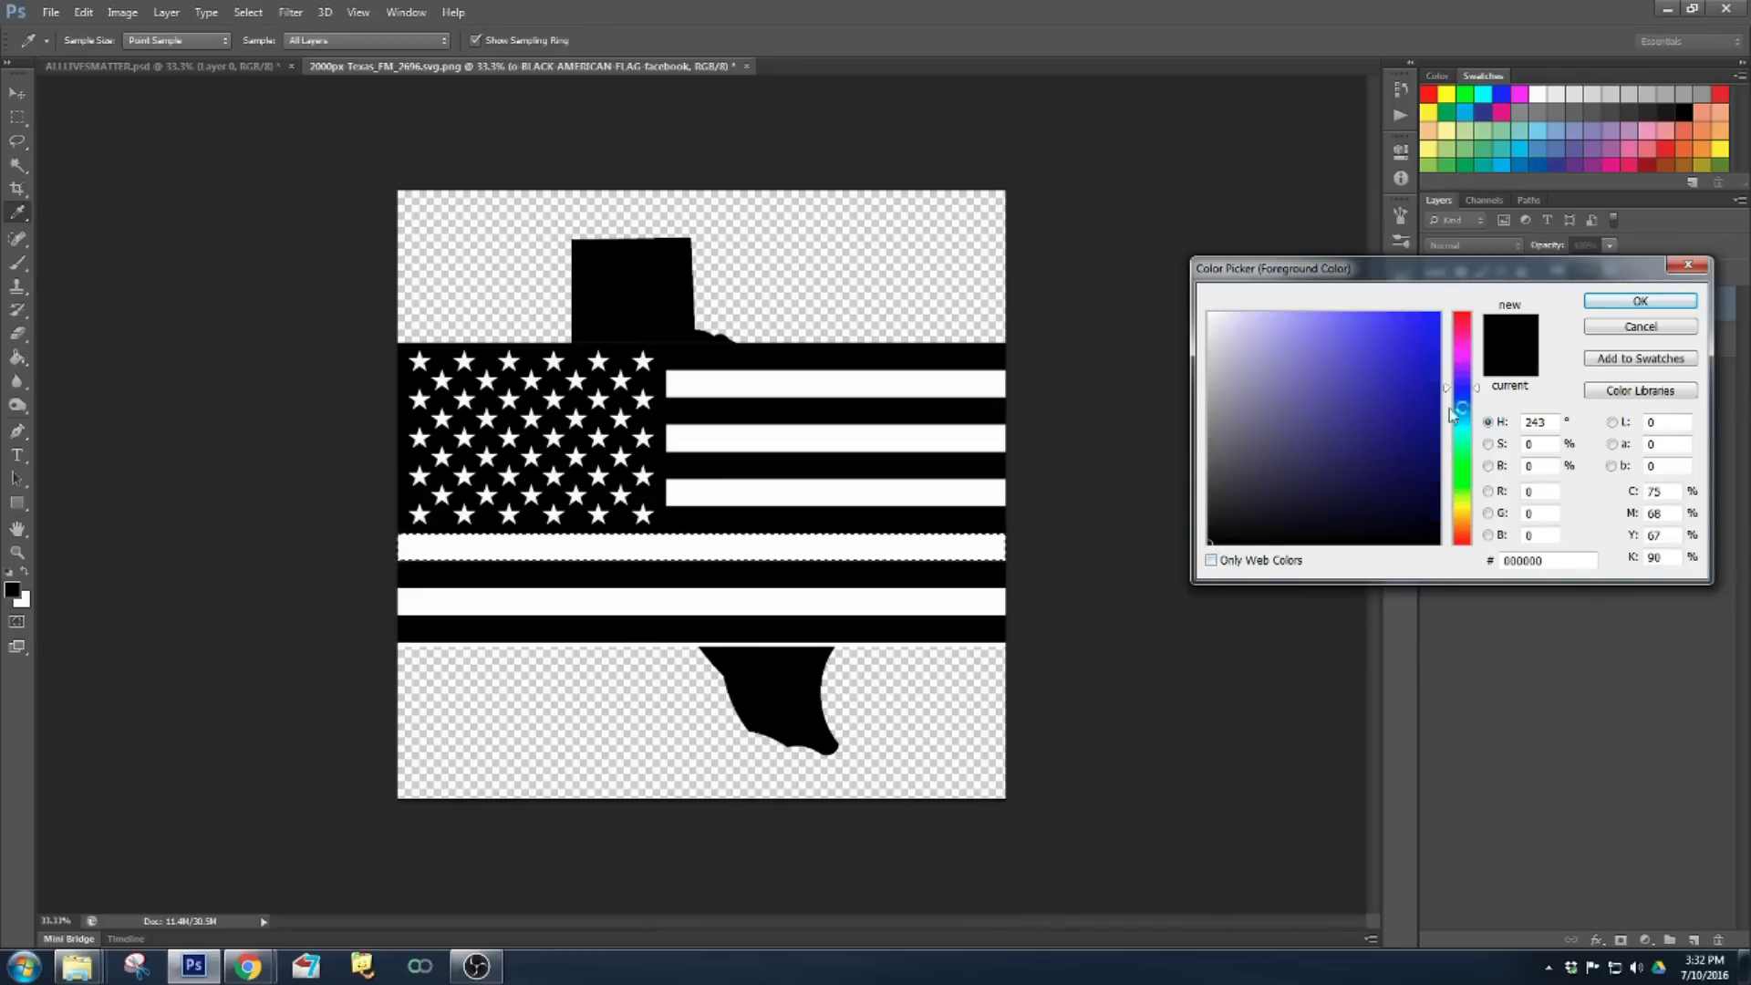
click(1438, 316)
click(1640, 301)
key(w)
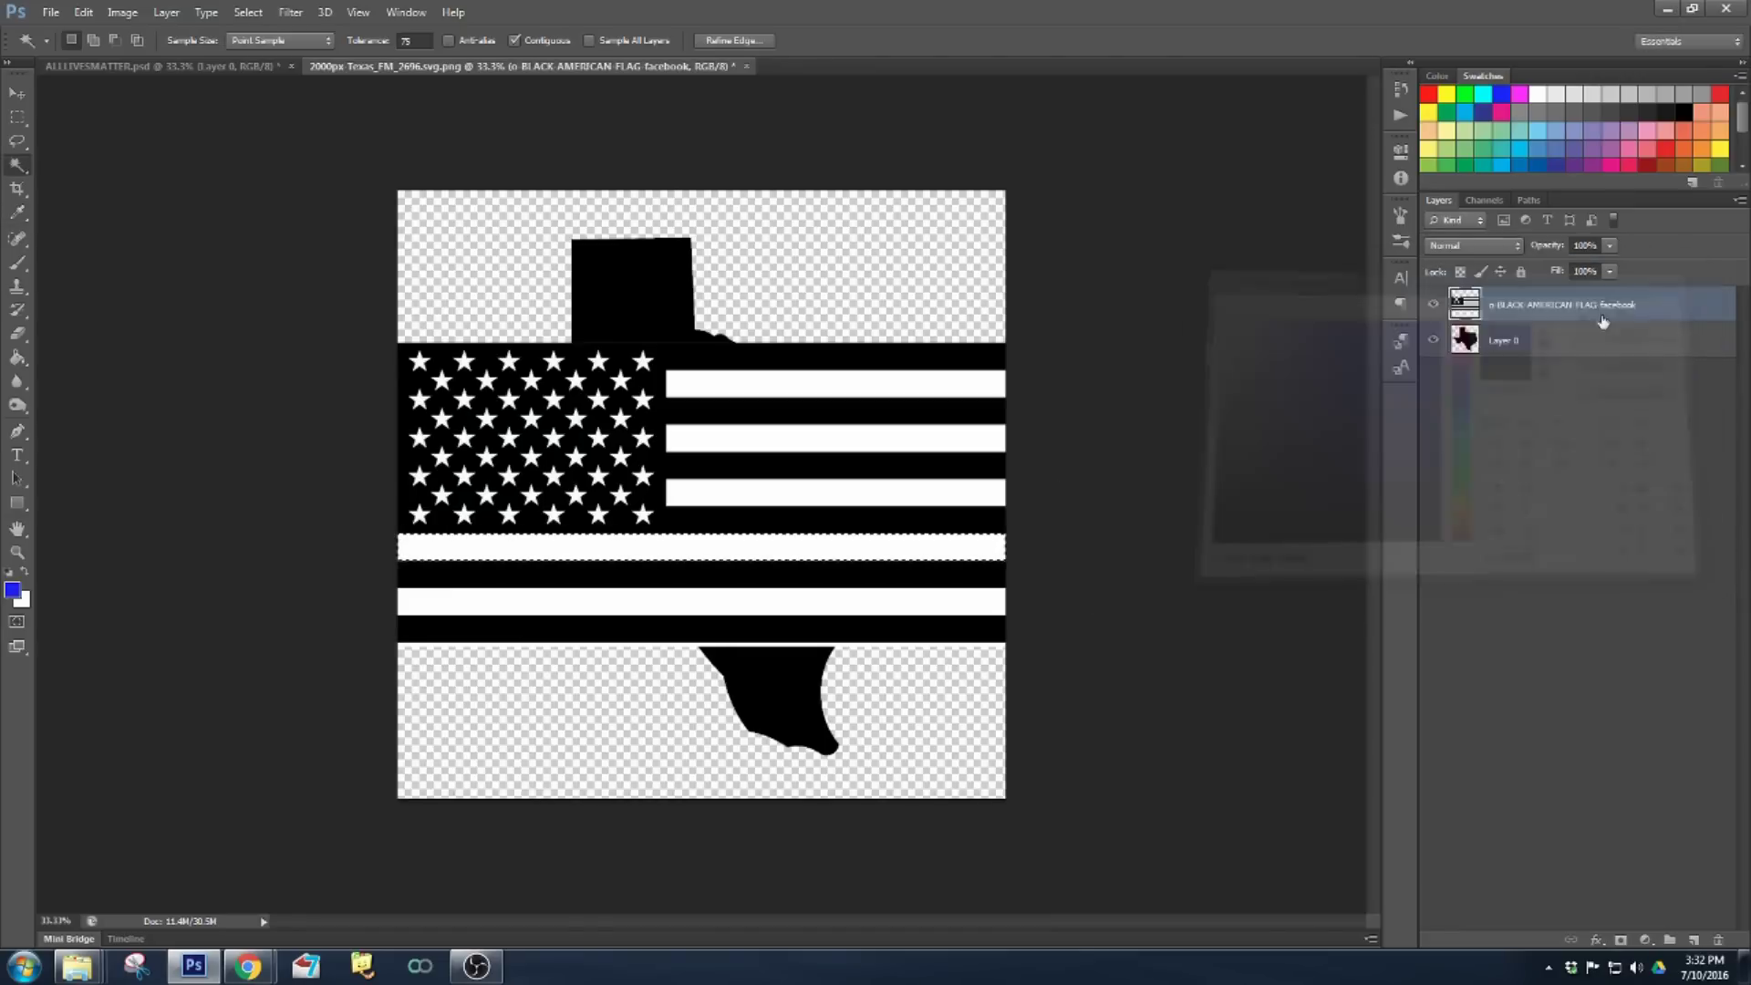
- Fill the white stripe directly beneath the stars with blue using the Paint Bucket and deselect
key(ctrl+d)
click(425, 548)
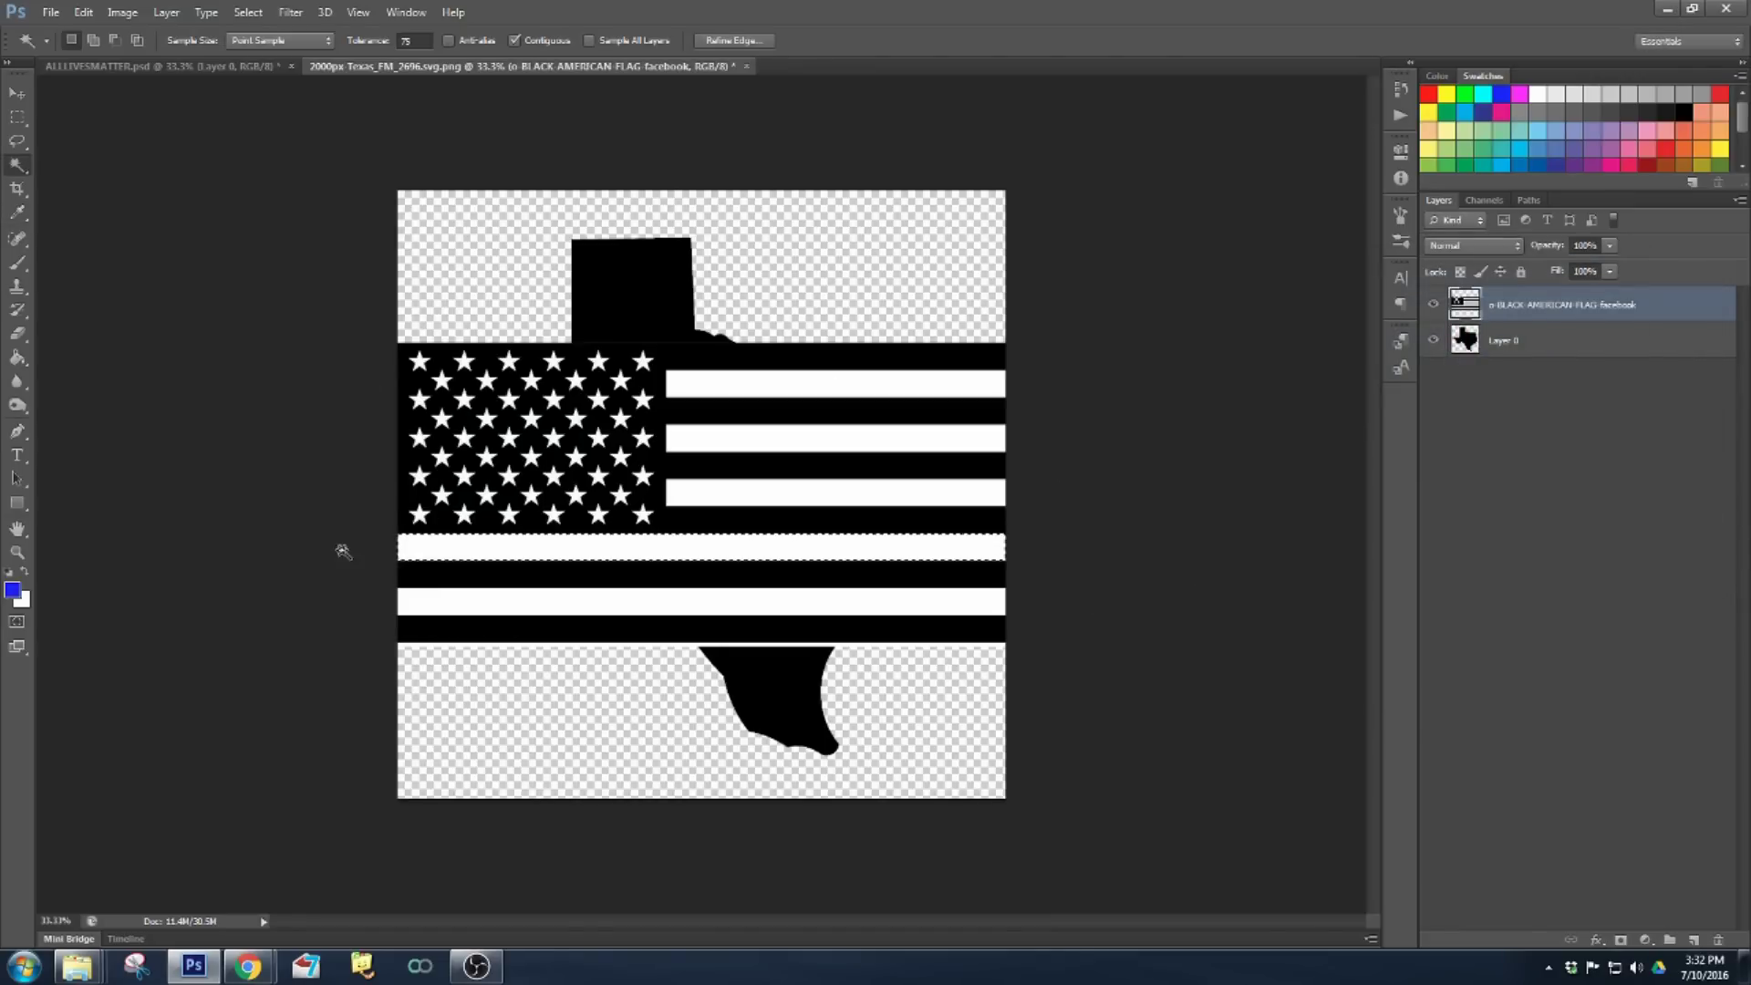
click(19, 360)
click(558, 548)
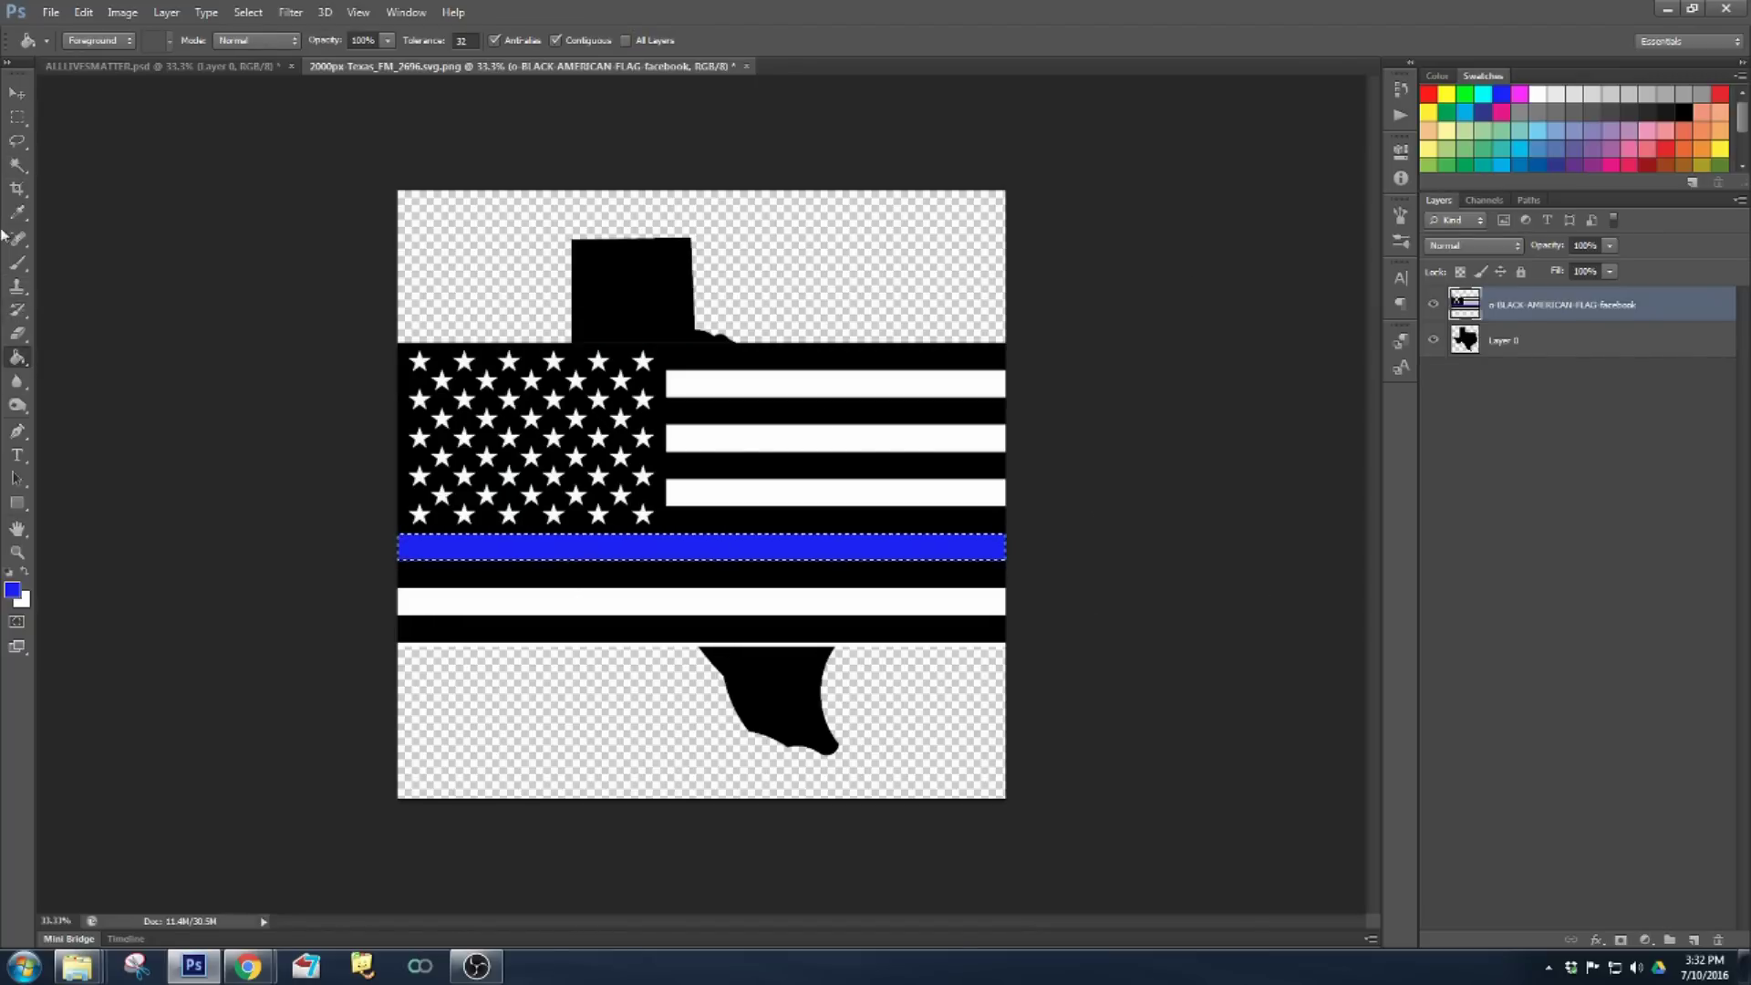
click(22, 166)
key(ctrl+d)
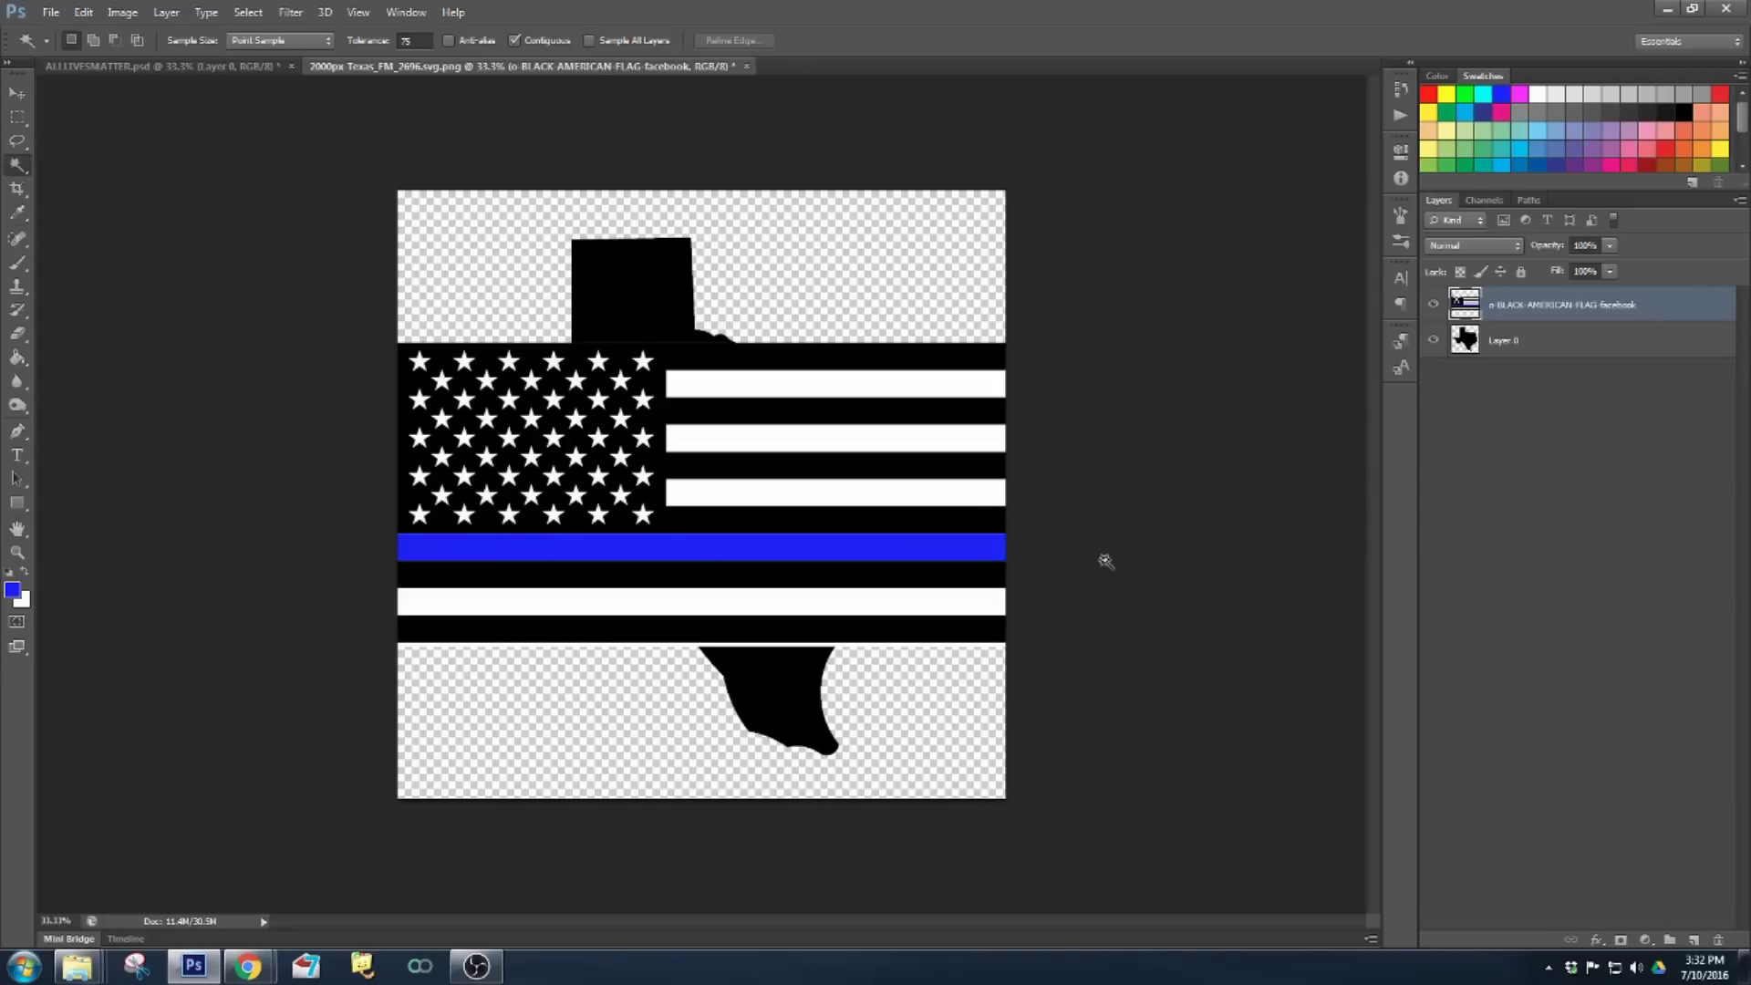
- Scale the flag layer proportionally to about 183%, position it over most of the Texas shape and apply the transform
click(16, 93)
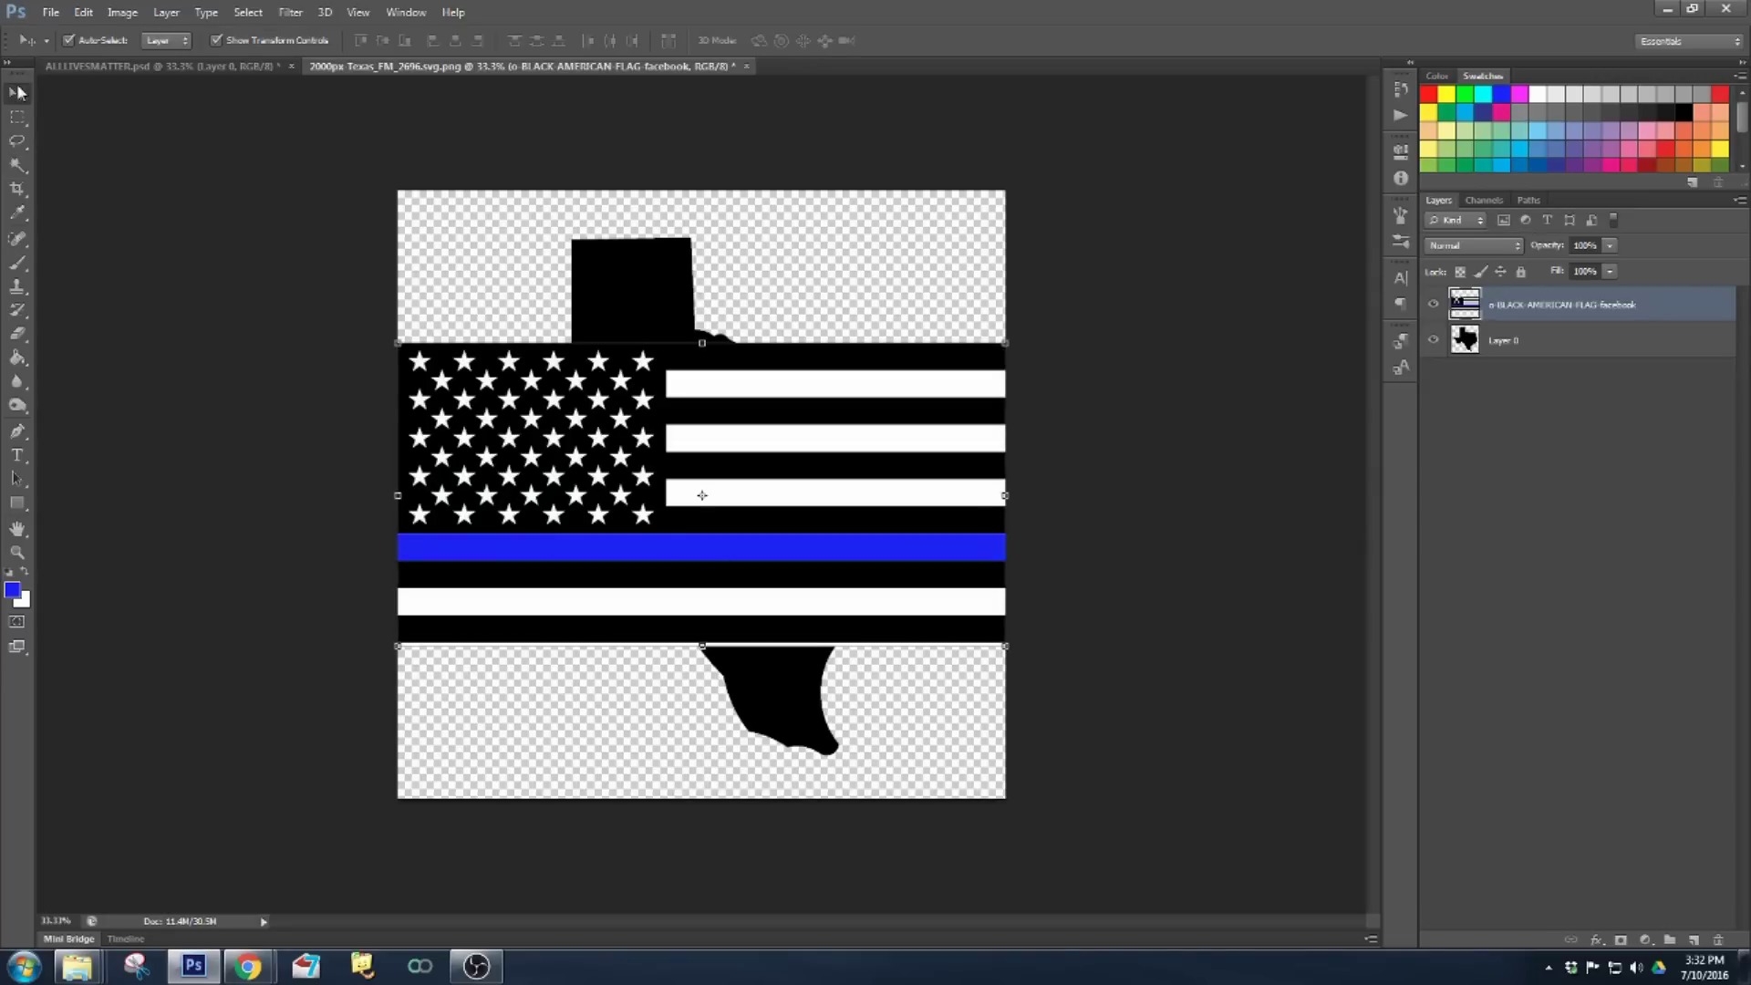
drag(1007, 647, 1243, 765)
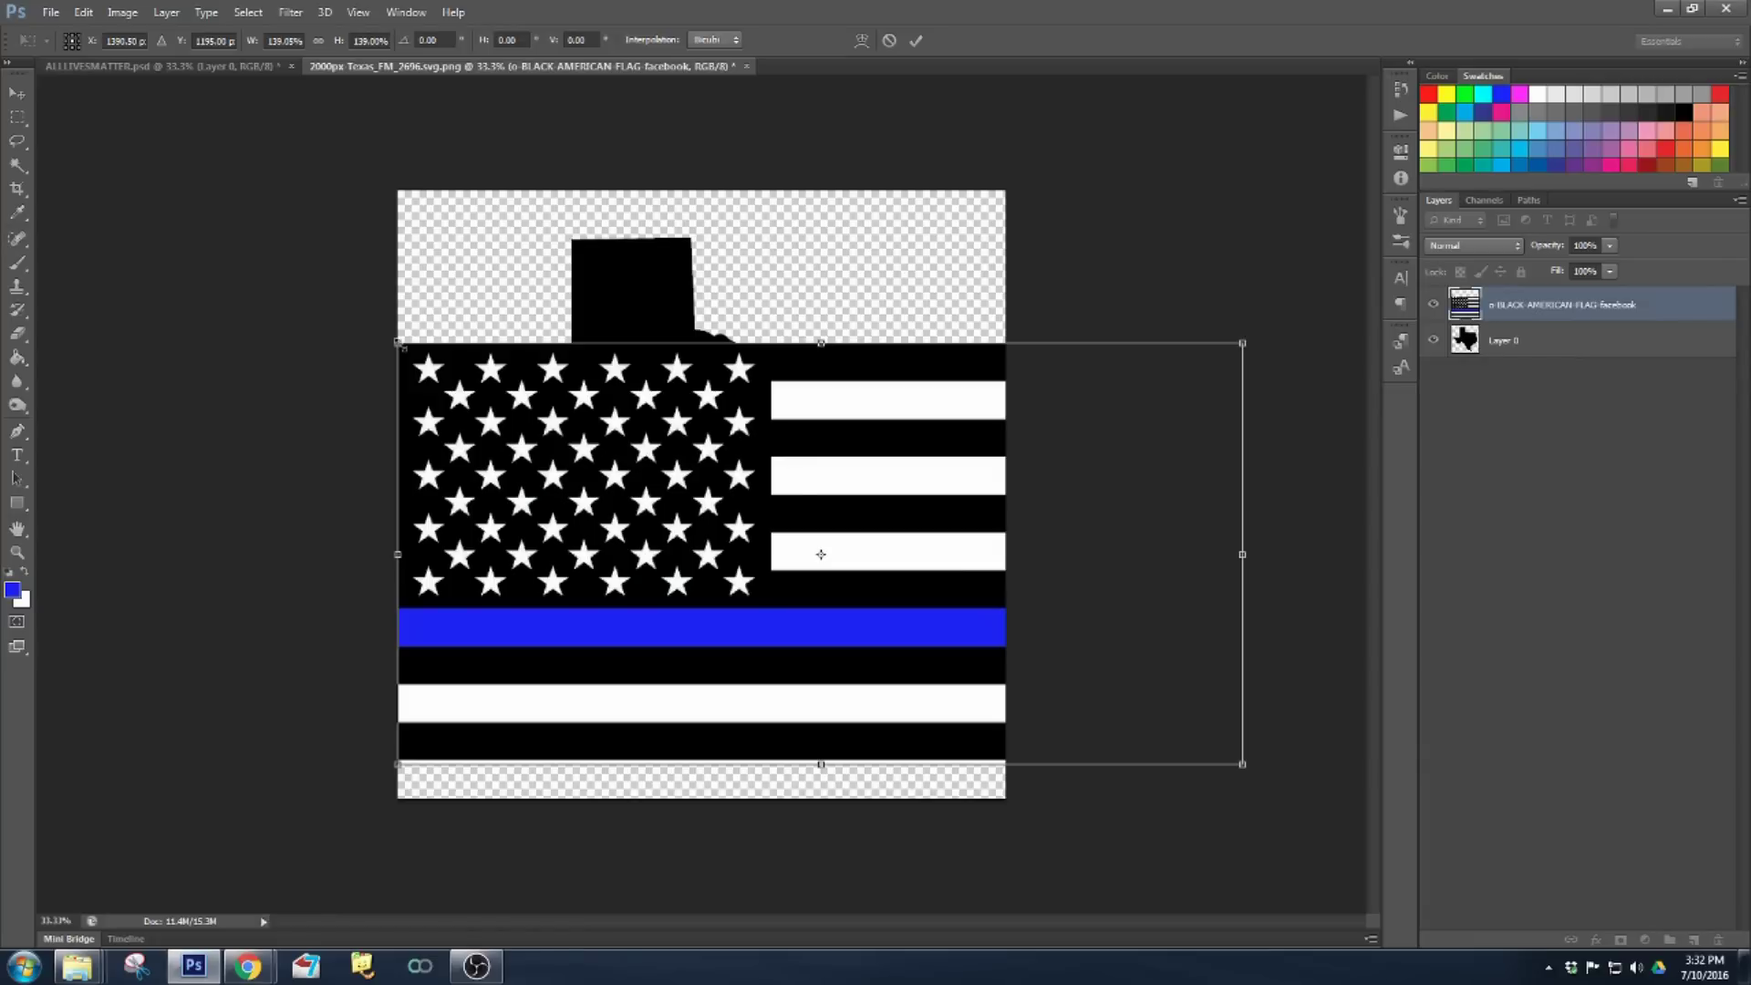
drag(398, 344, 228, 139)
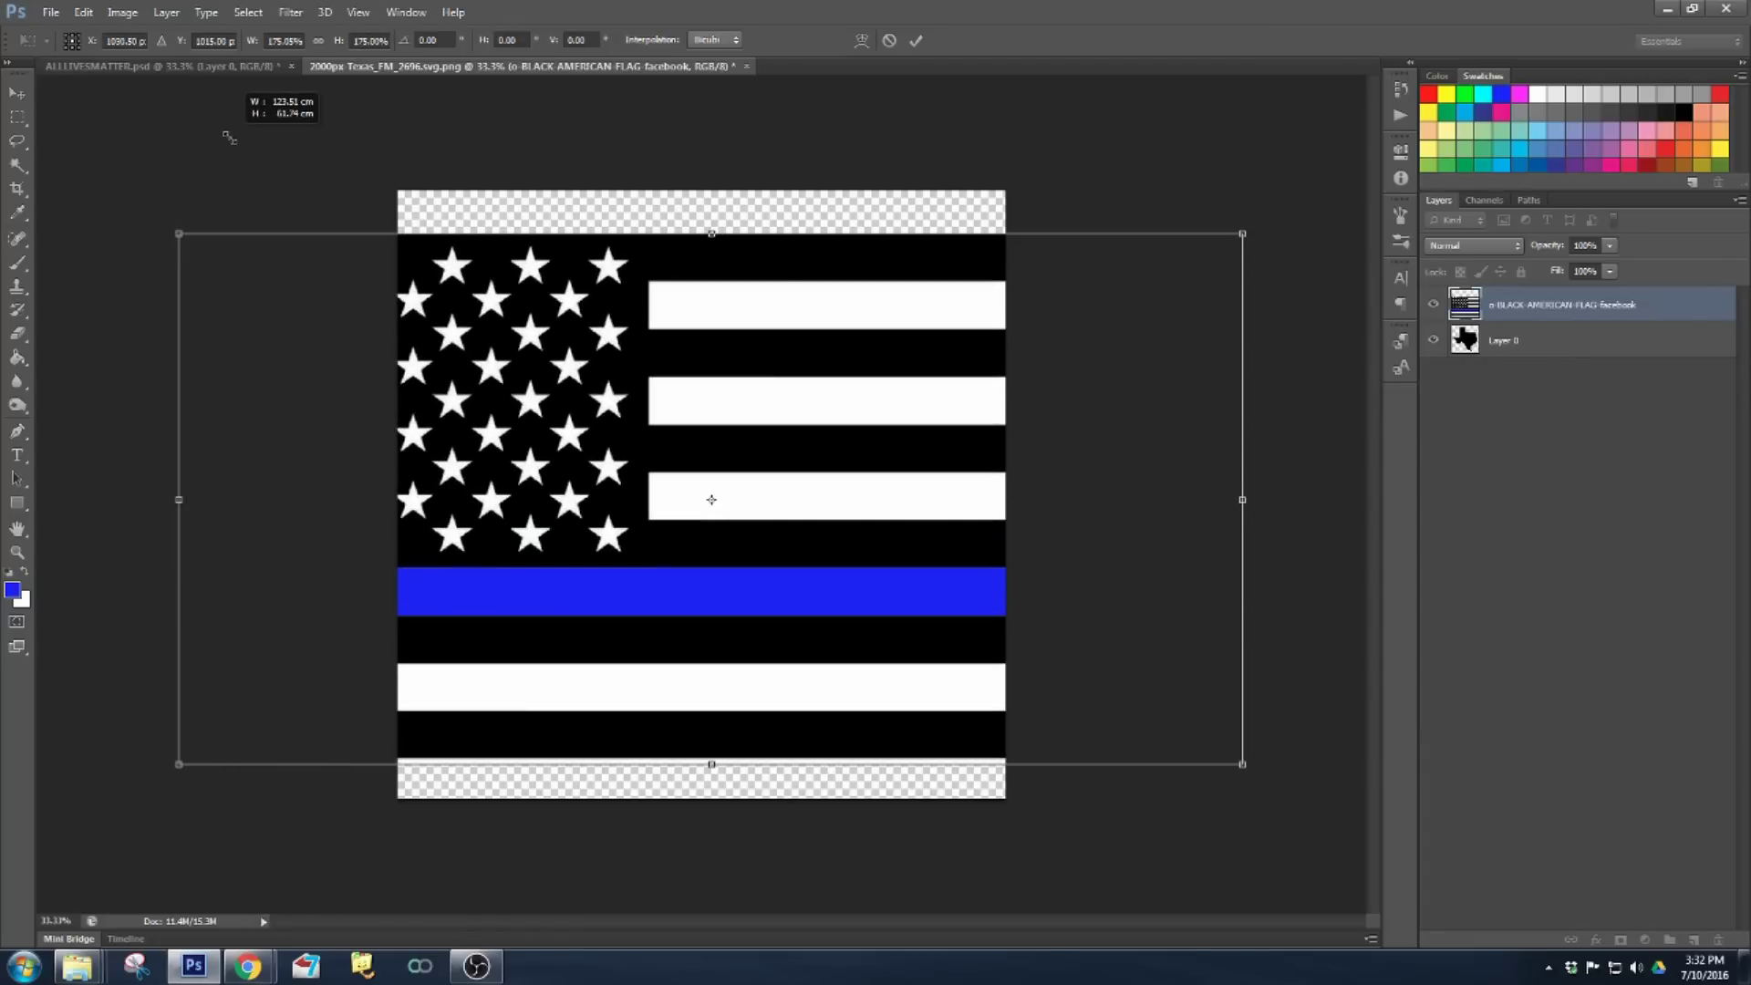
drag(613, 509, 652, 504)
drag(790, 539, 798, 489)
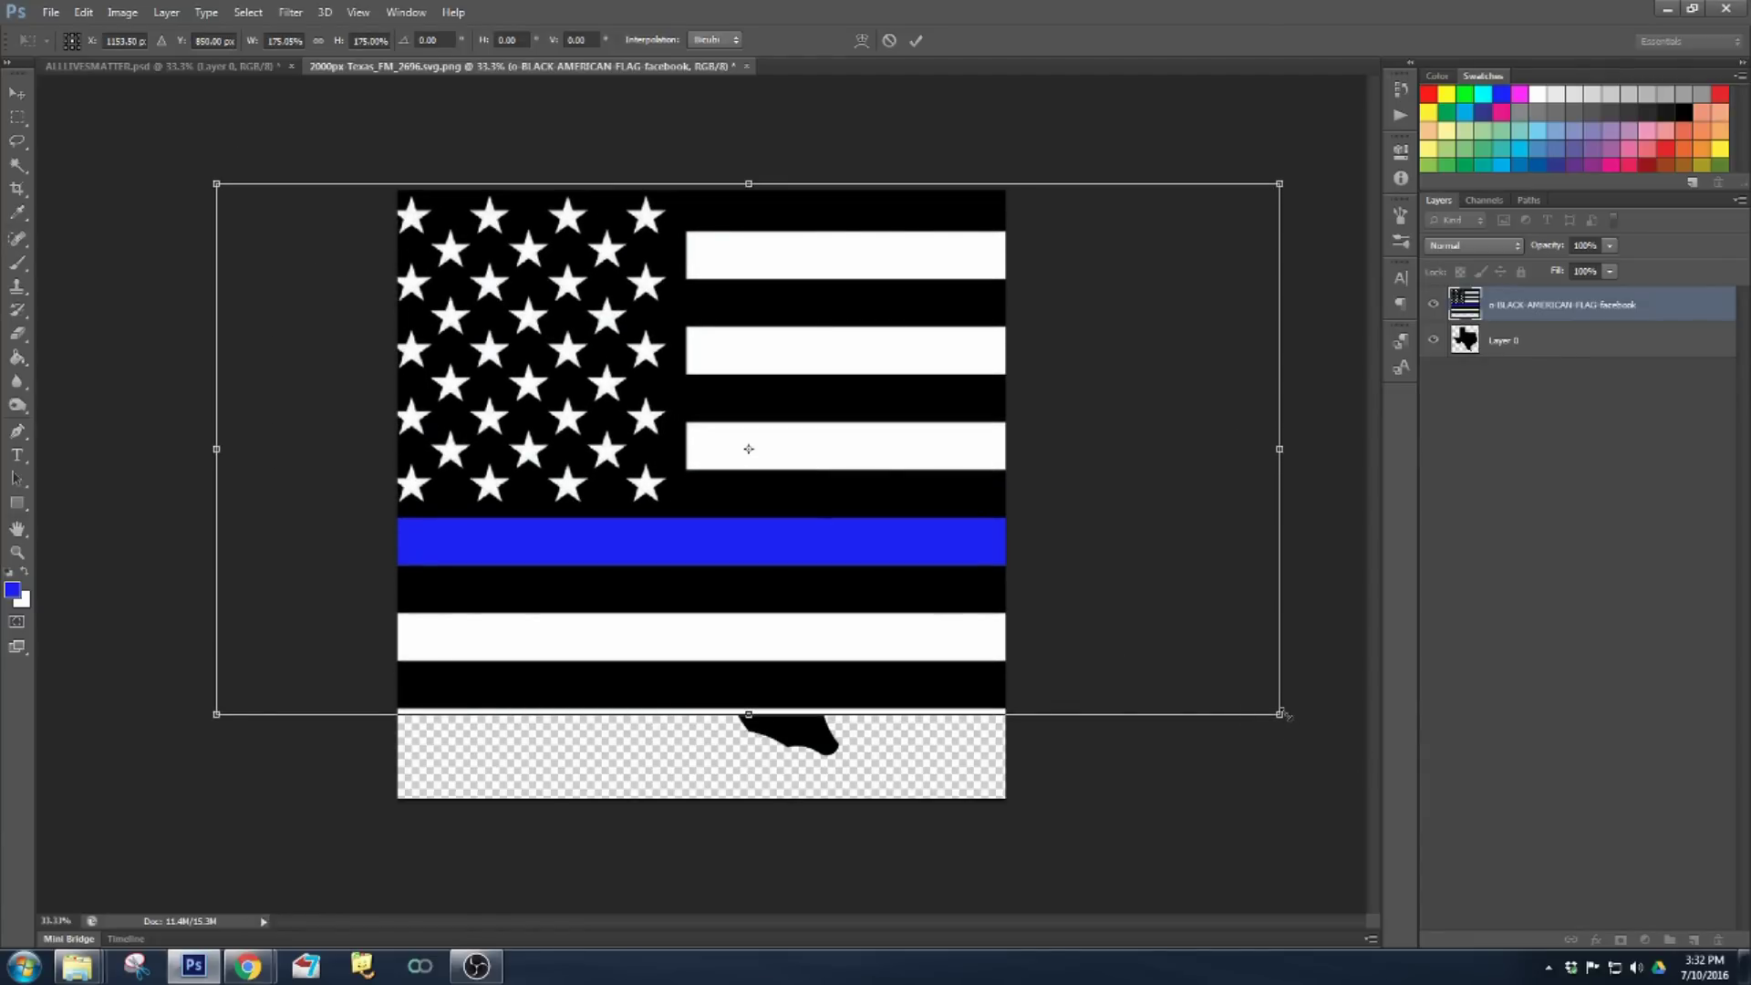
drag(1283, 714, 1330, 740)
drag(900, 604, 897, 585)
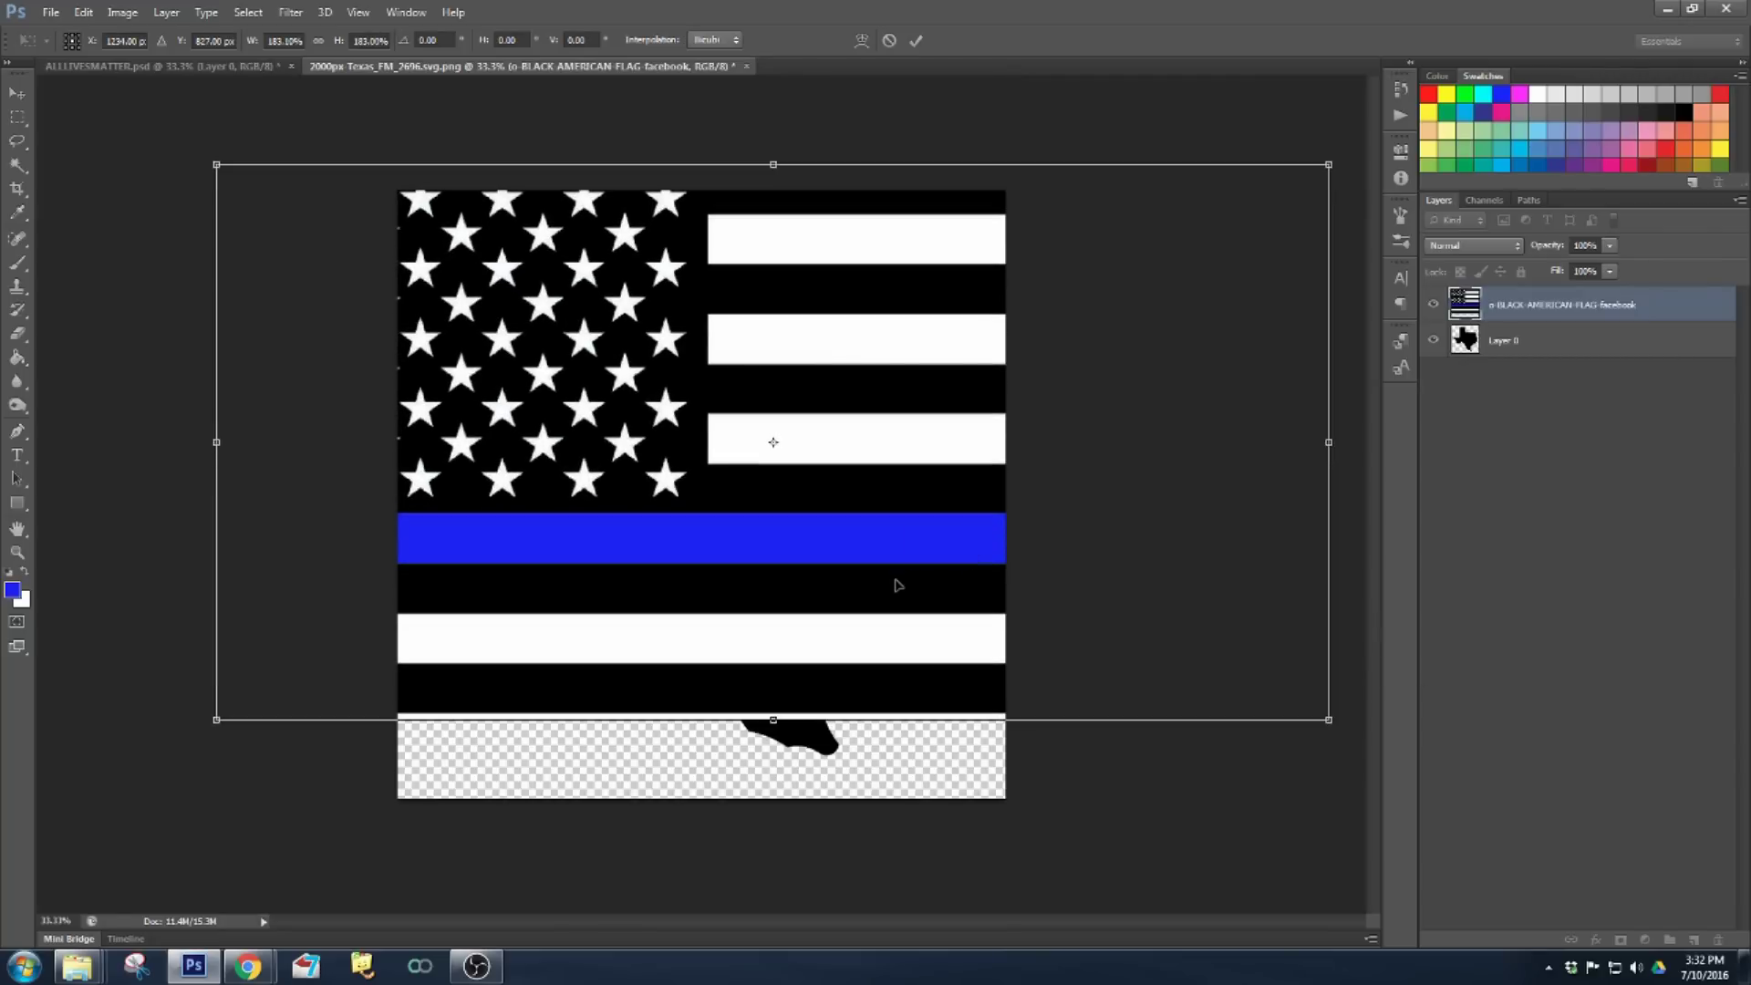
key(Return)
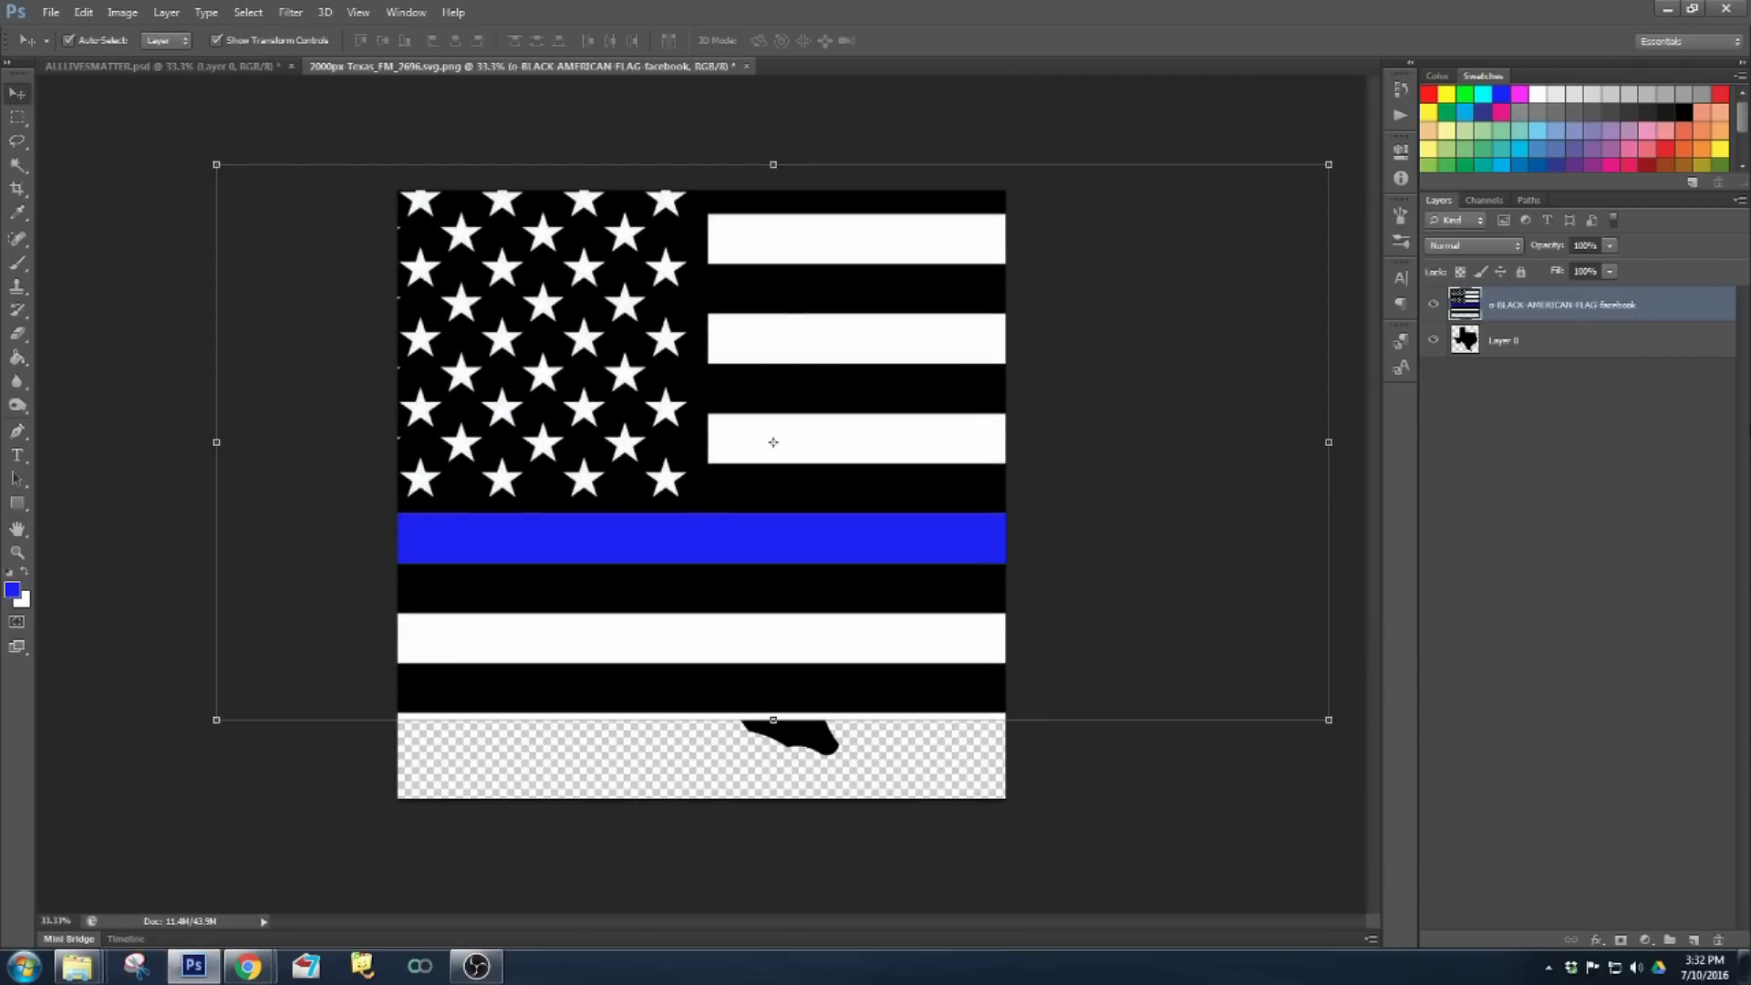
- Create a clipping mask so the flag layer is clipped to the black Texas layer below it
click(1649, 487)
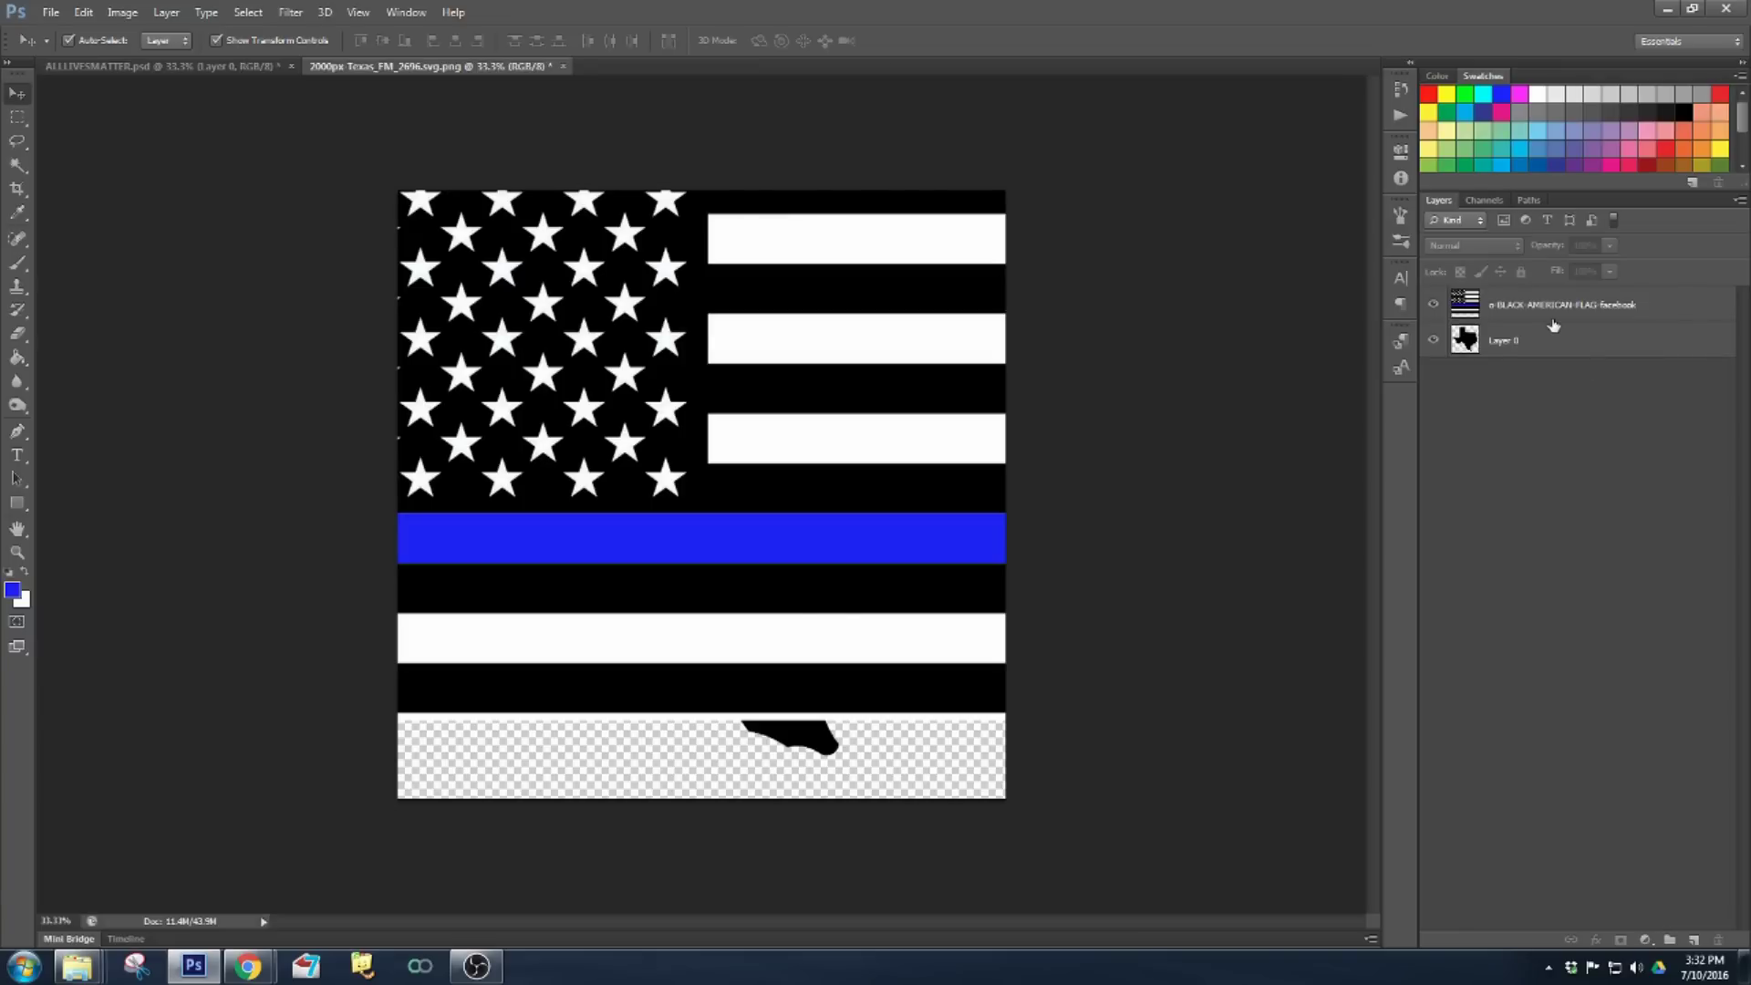
drag(1540, 340, 1509, 320)
alt+click(1509, 320)
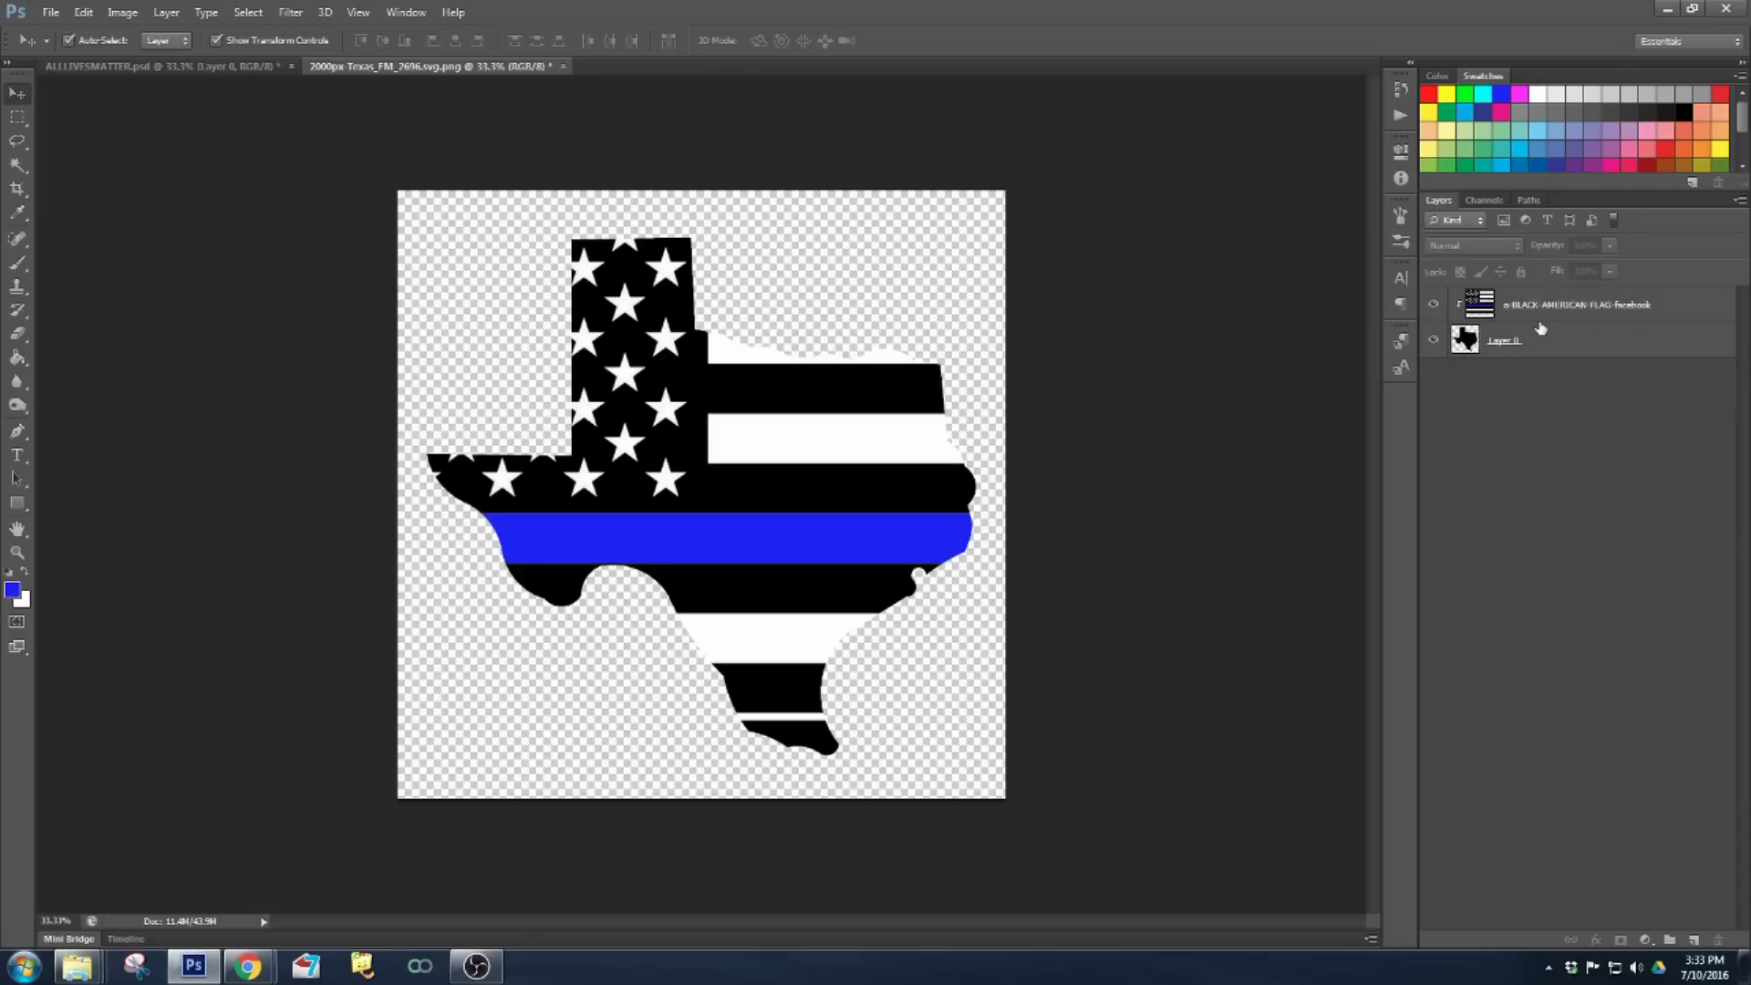
- Release the flag layer's clipping mask and clip it to the BACKGROUND layer again
click(1478, 307)
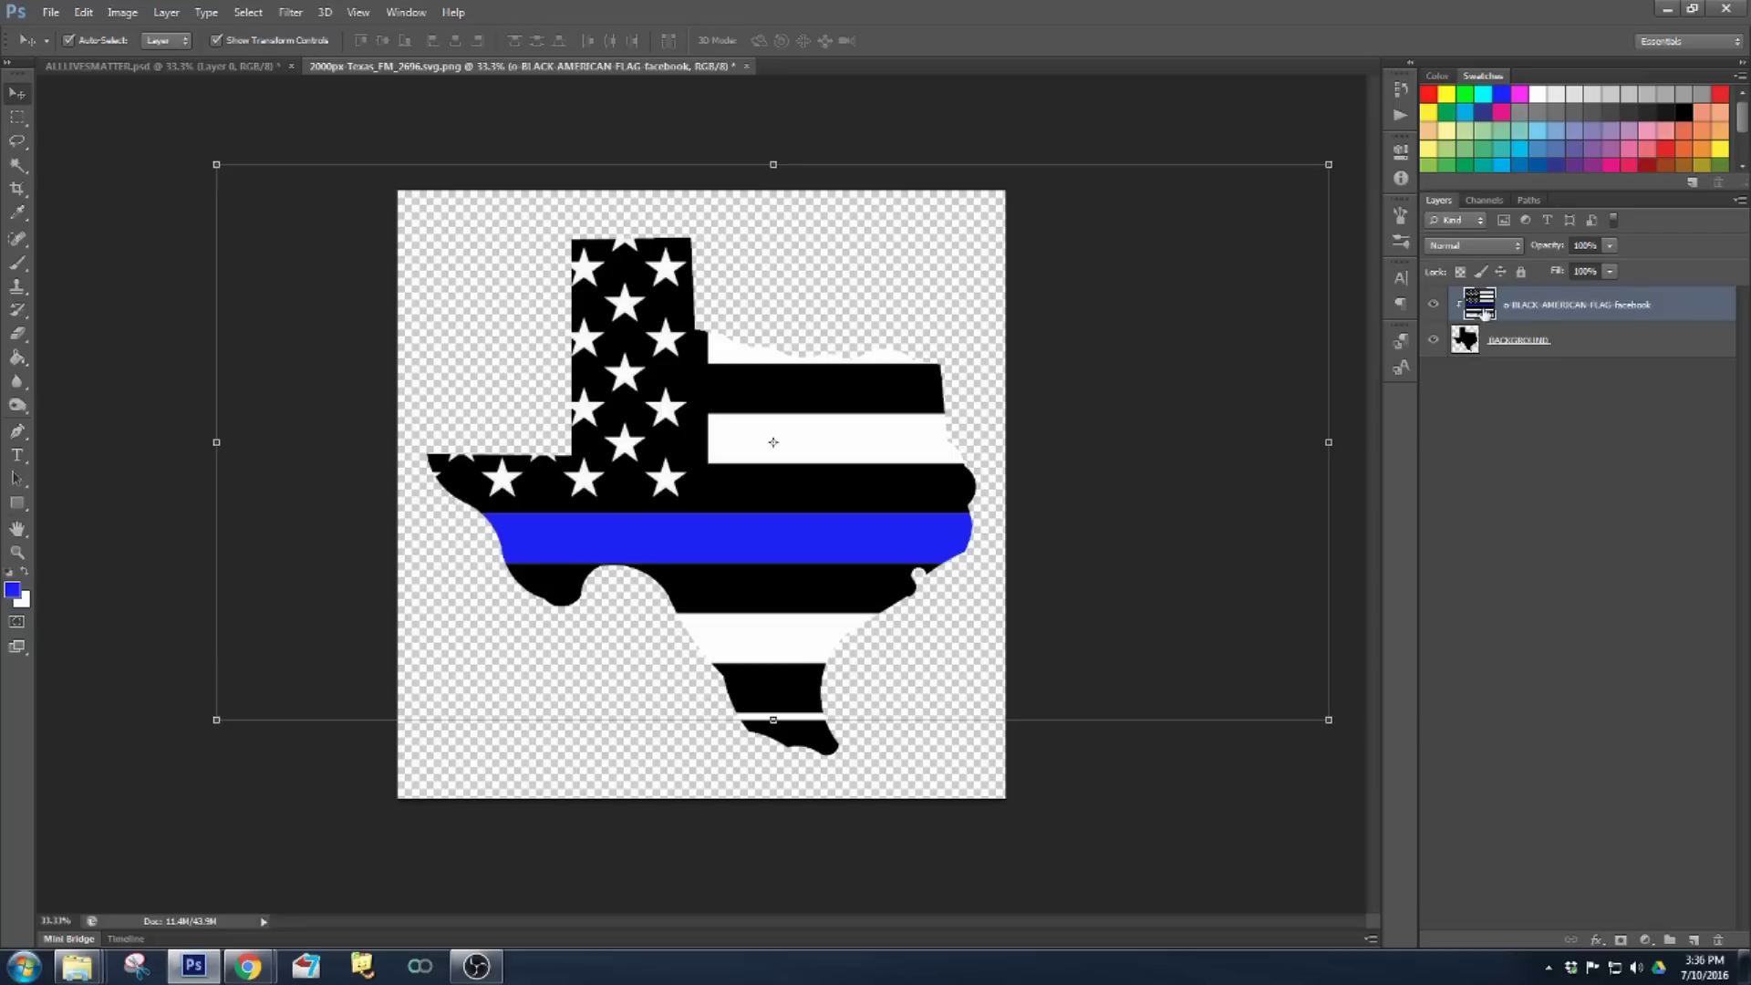
drag(1483, 311, 1505, 315)
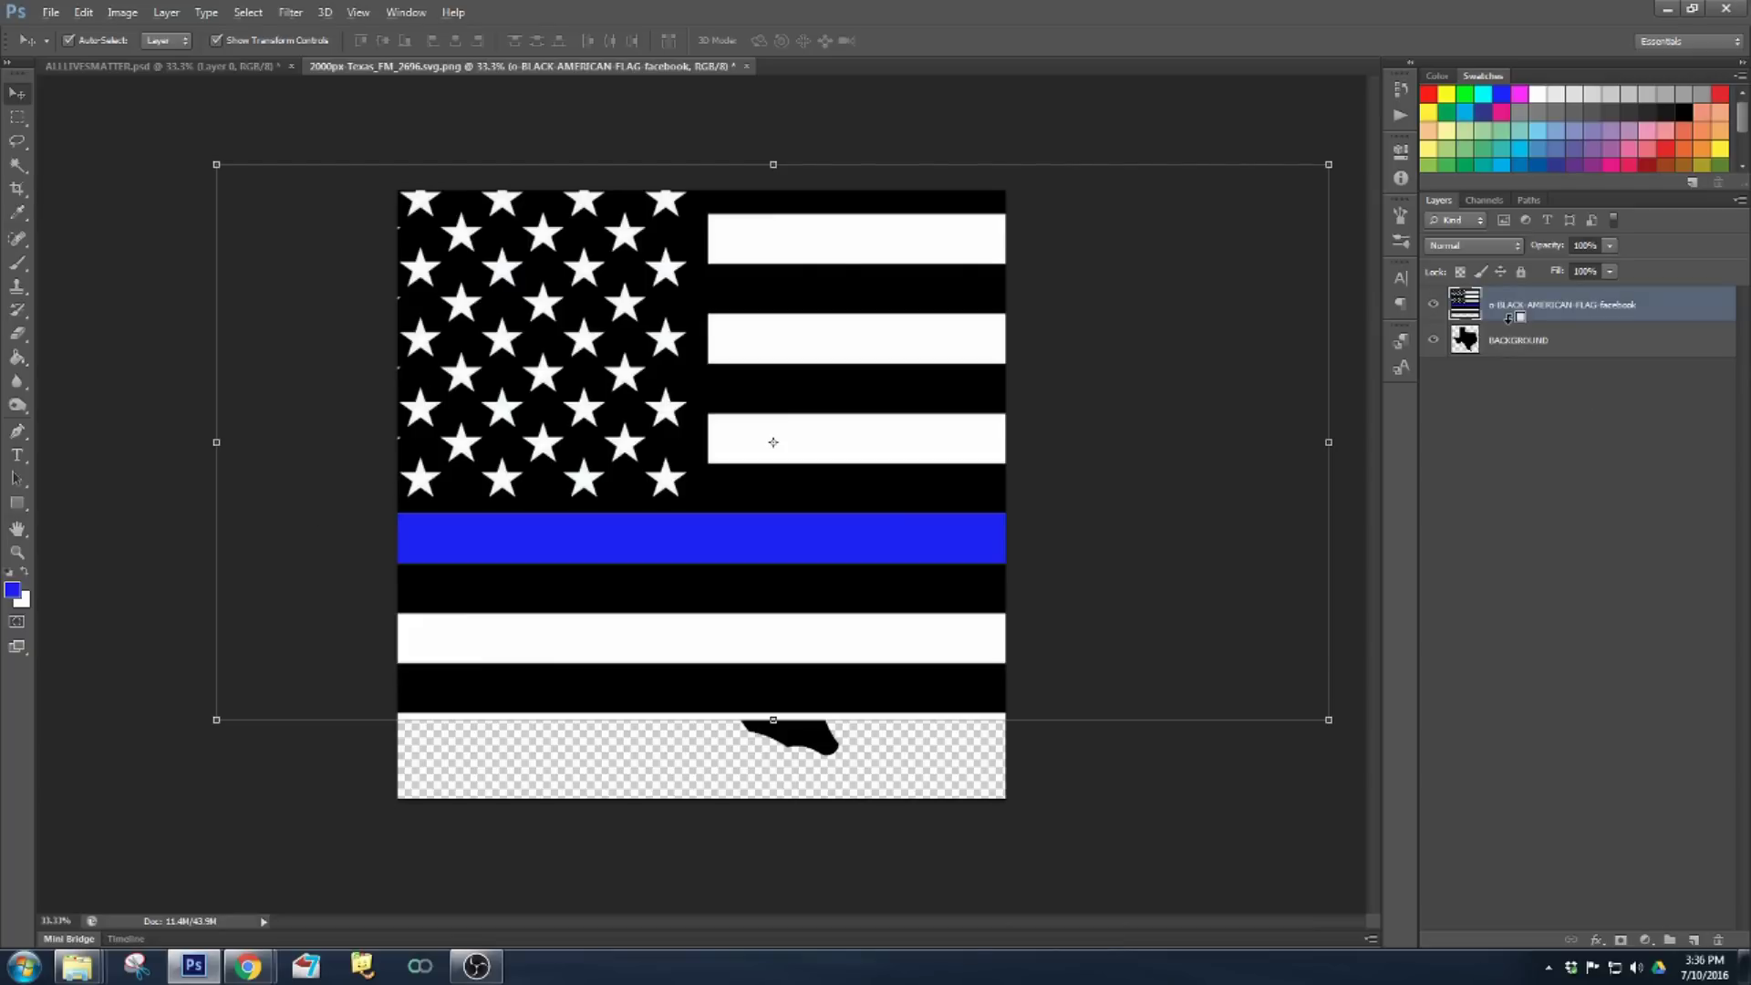
alt+click(1504, 317)
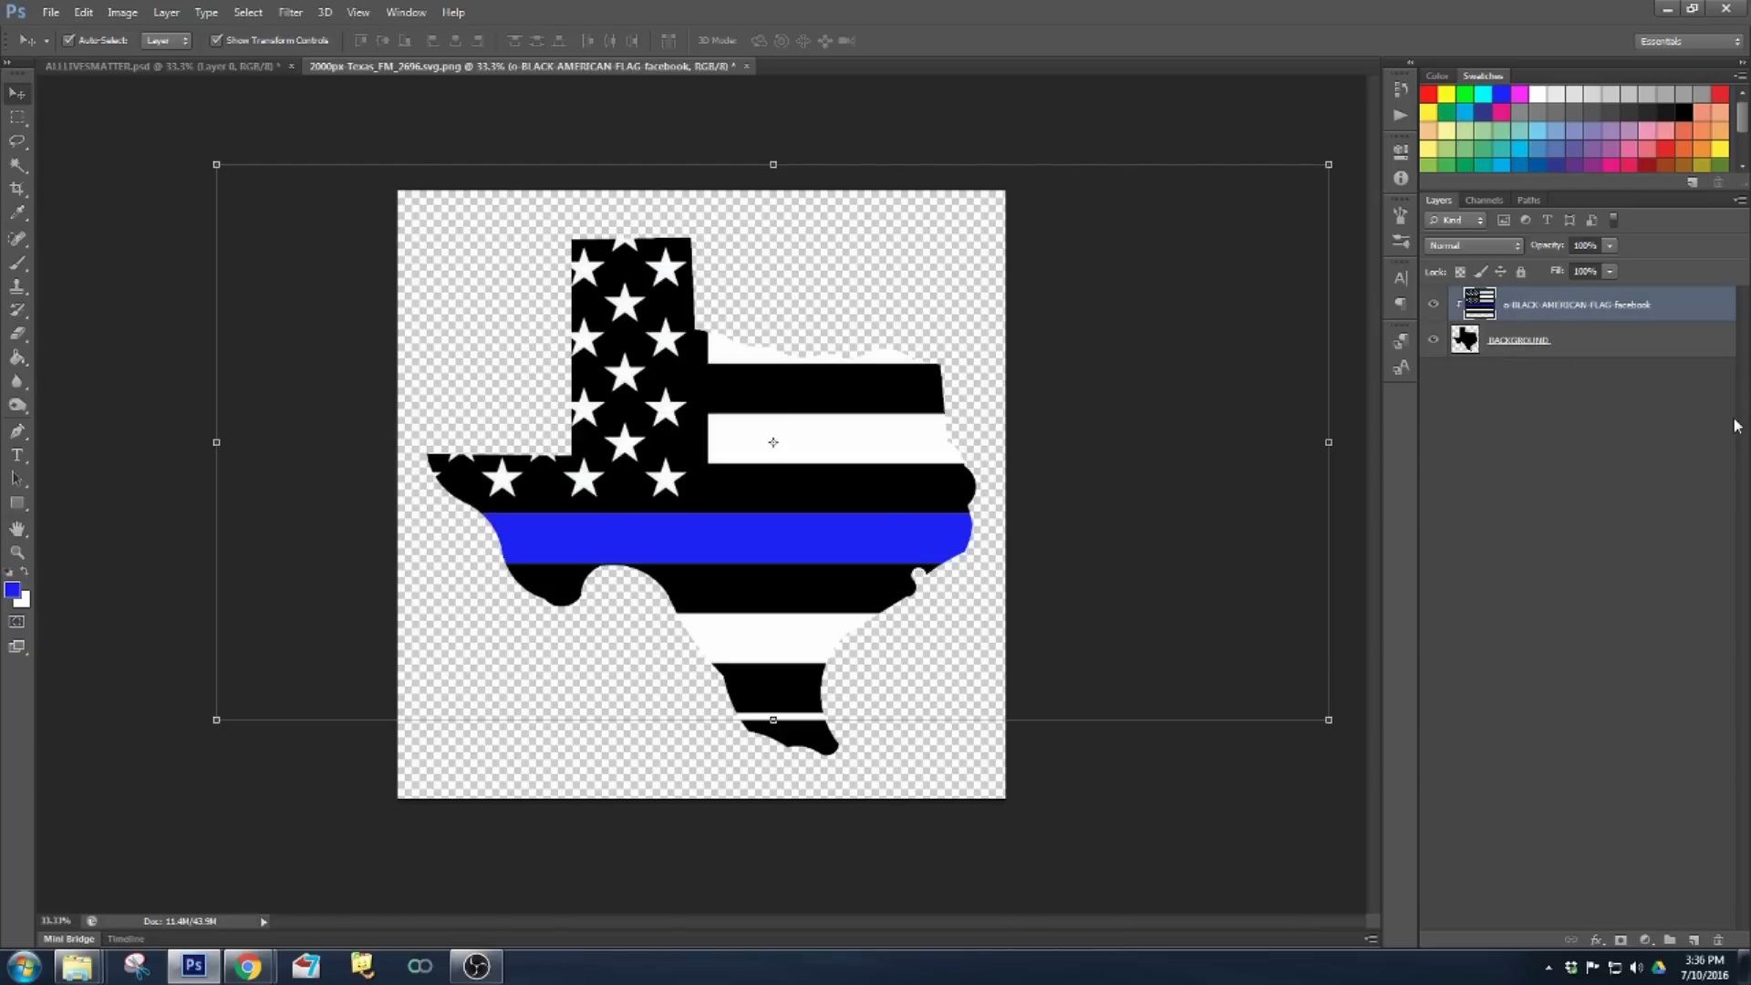
- Move the clipped flag slightly upward so a black stripe runs along the northeastern edge of Texas
drag(658, 437, 658, 422)
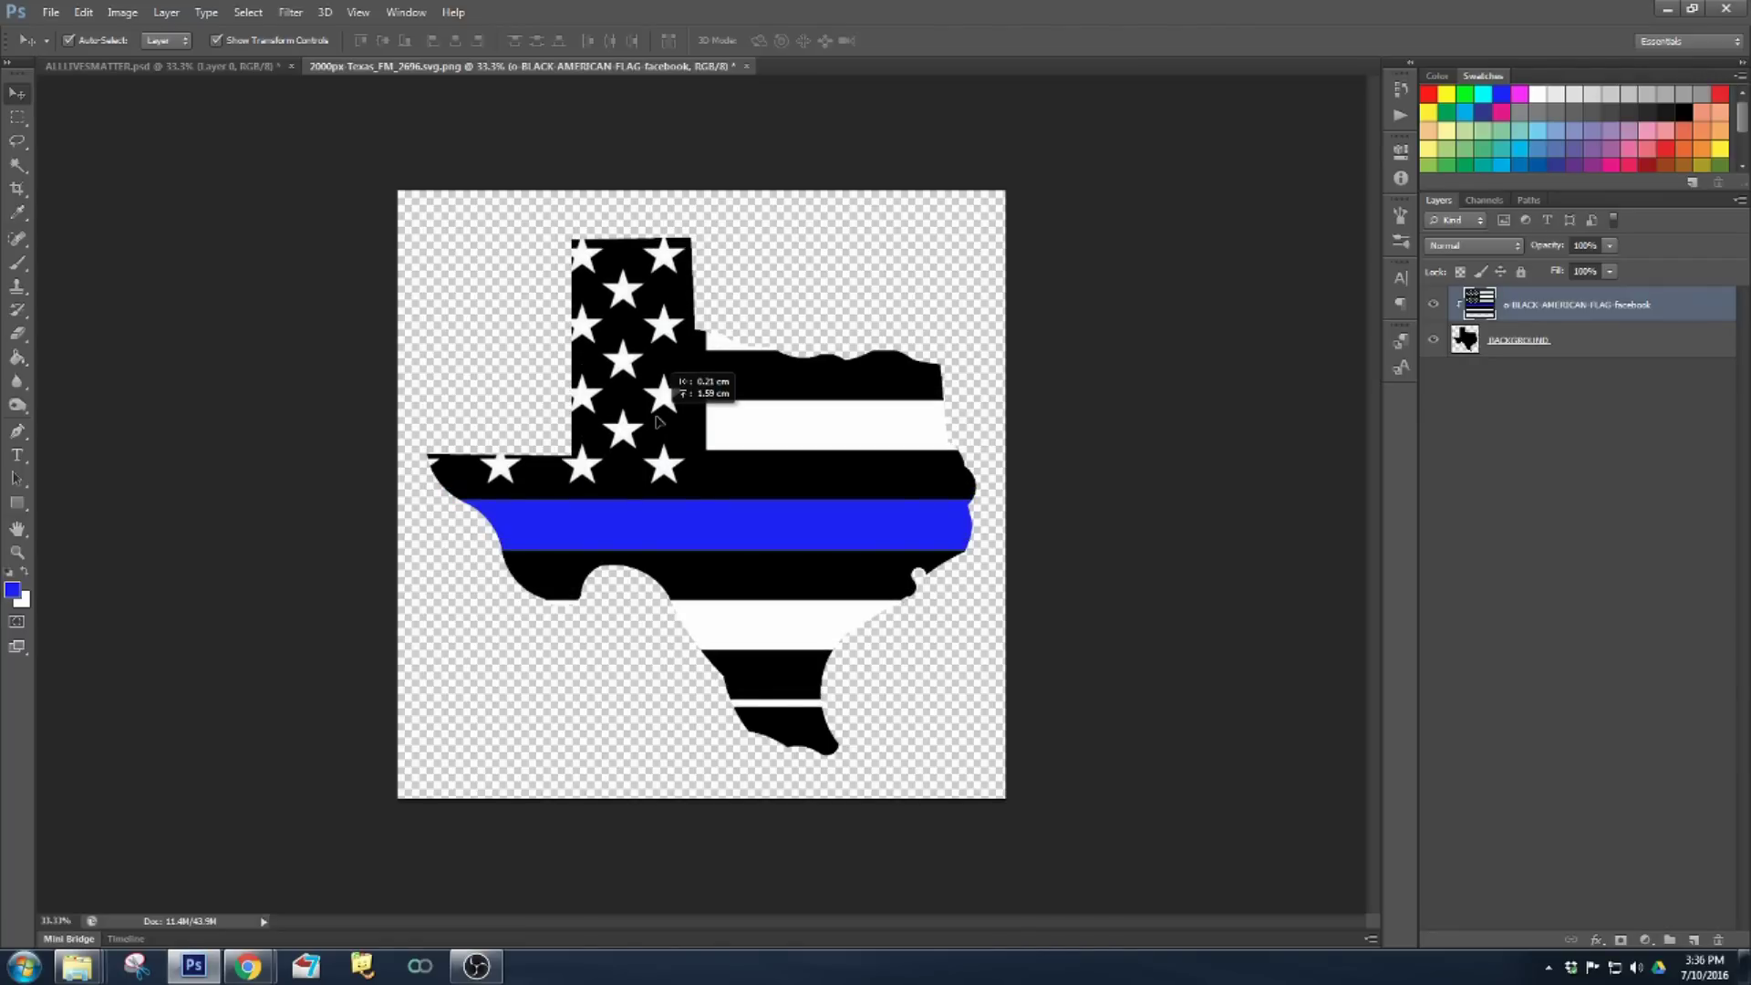
drag(657, 421, 658, 425)
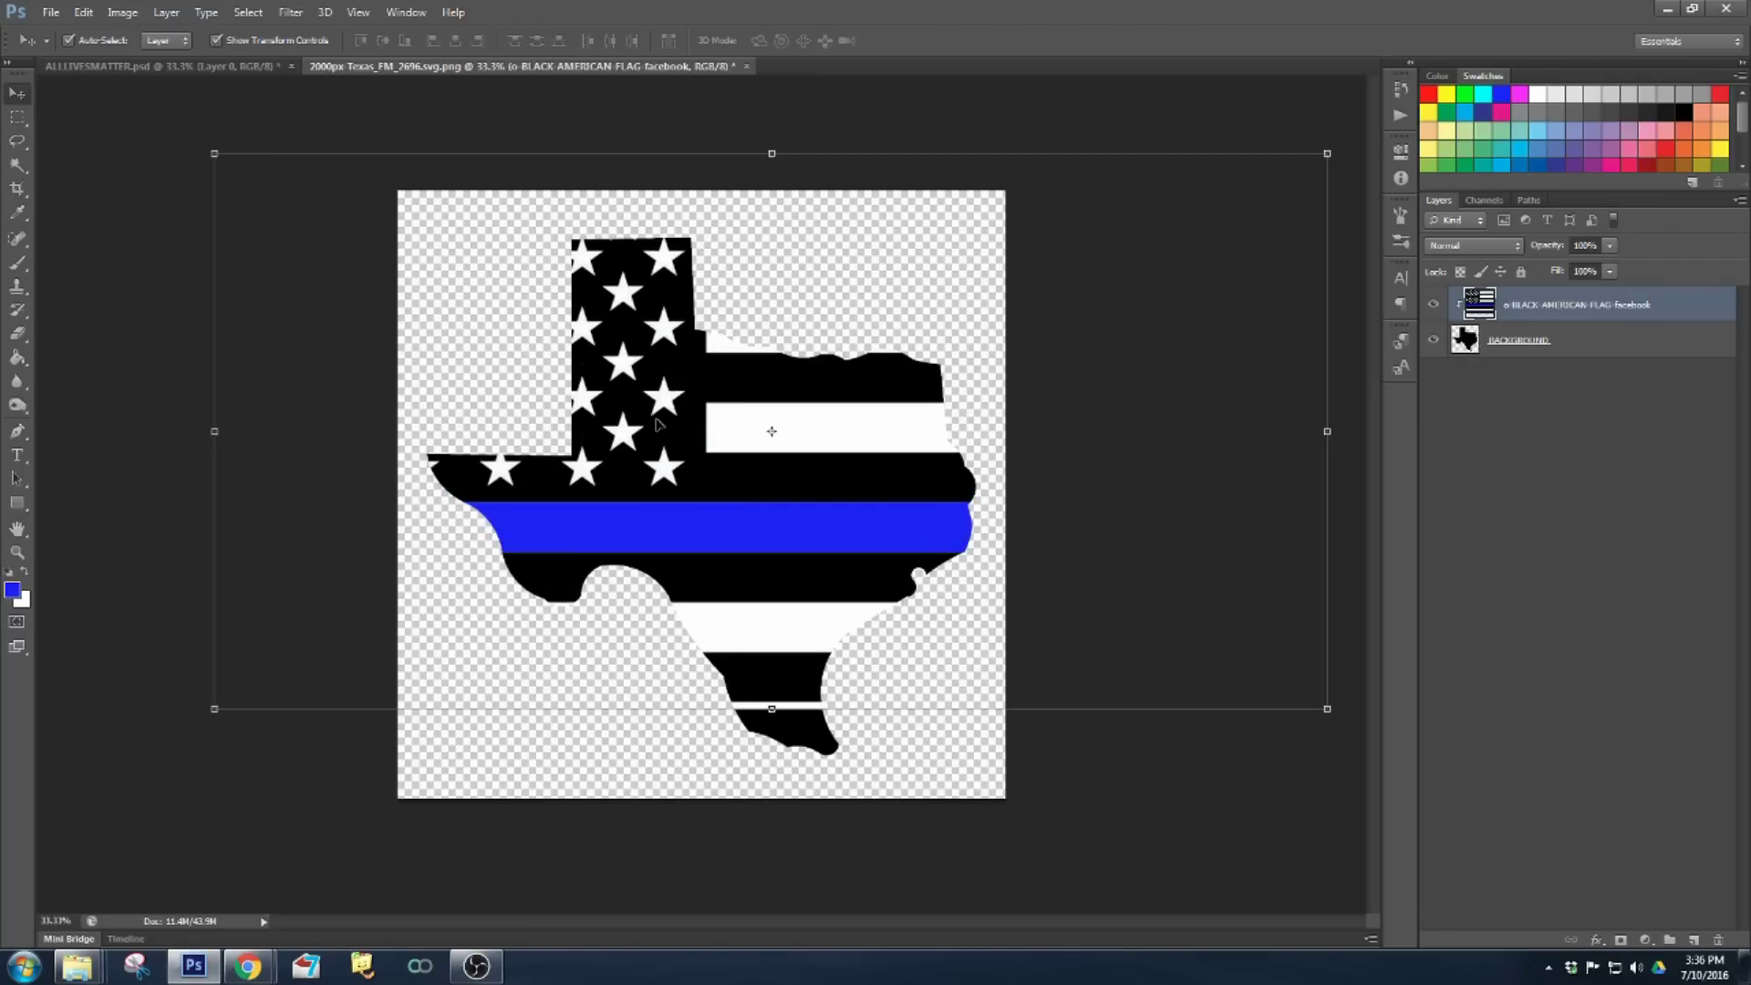
- Paint the southern tip of Texas white on the flag layer with the Brush tool, below the last full black stripe
click(969, 790)
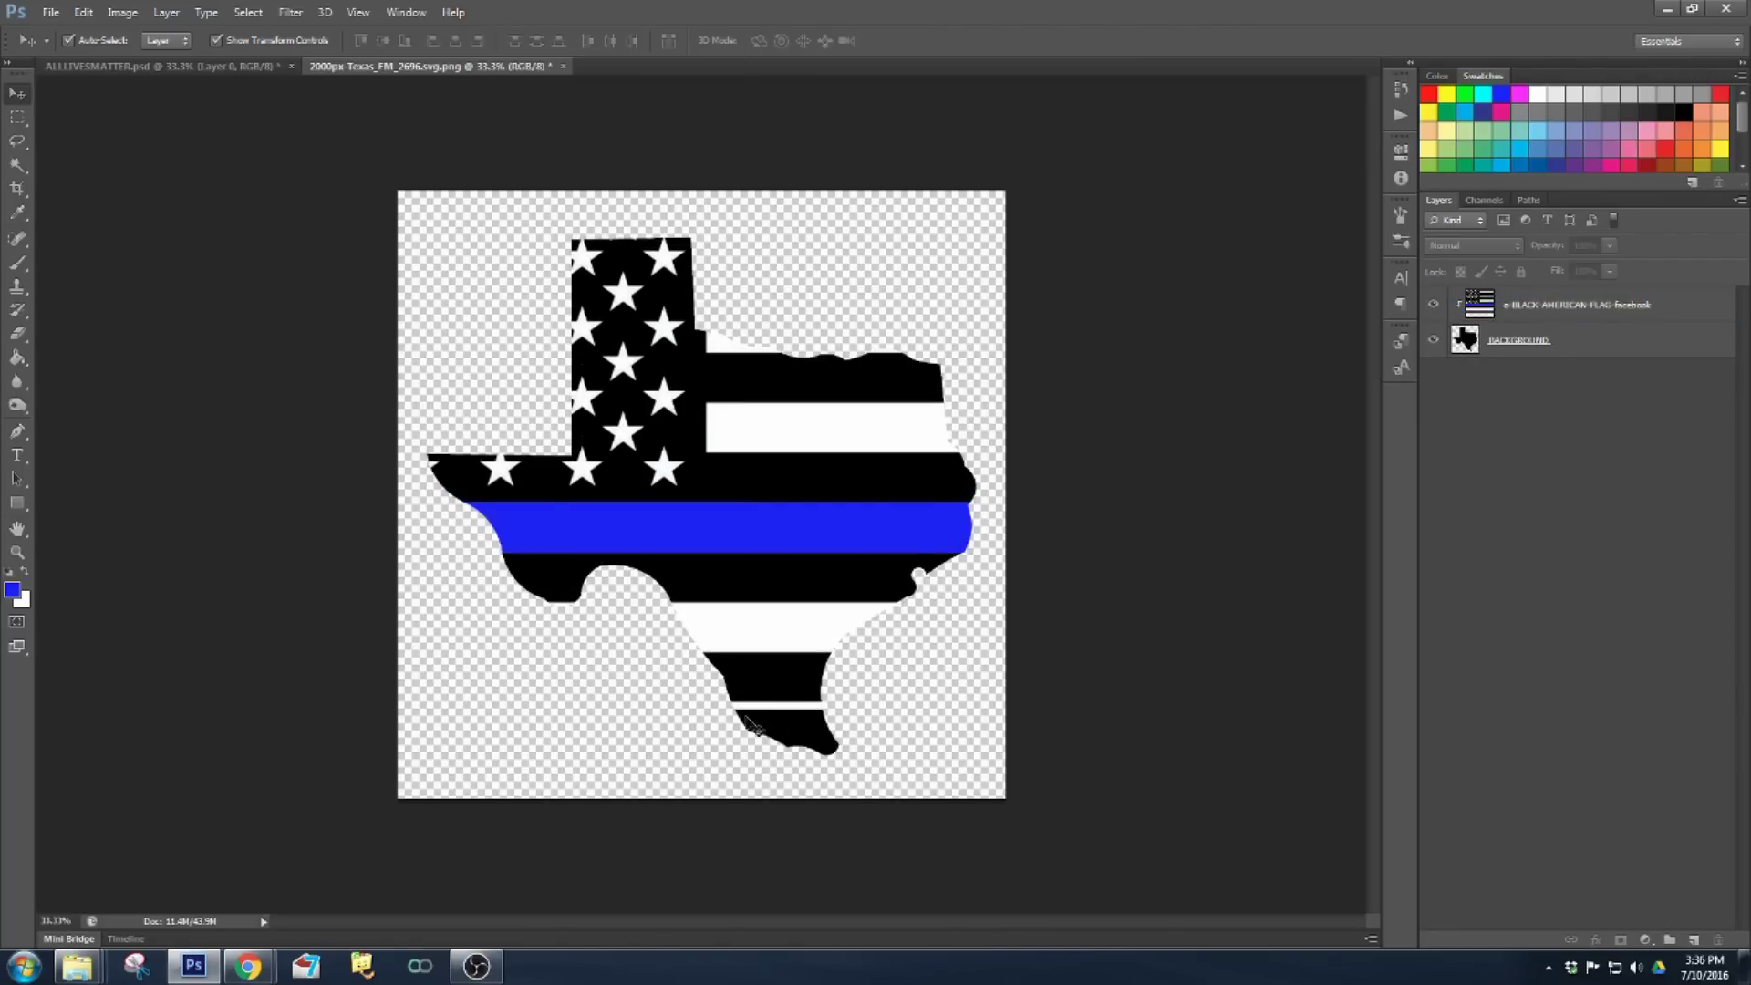
click(791, 719)
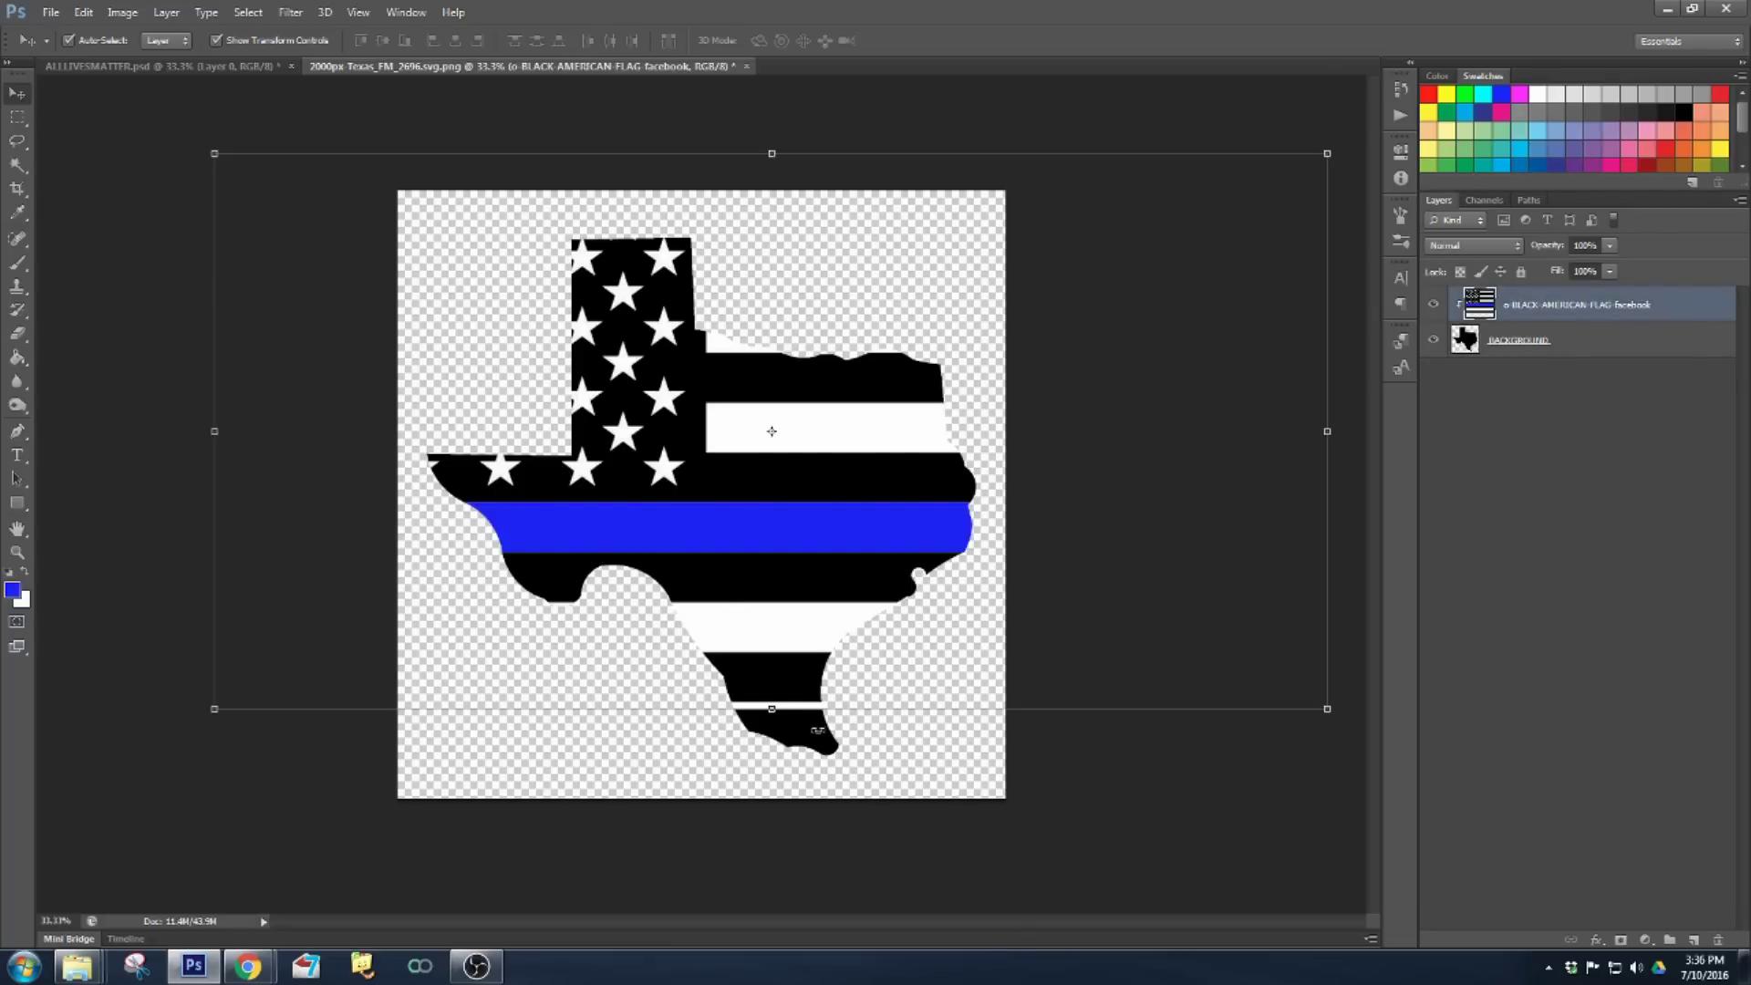
click(24, 575)
click(16, 264)
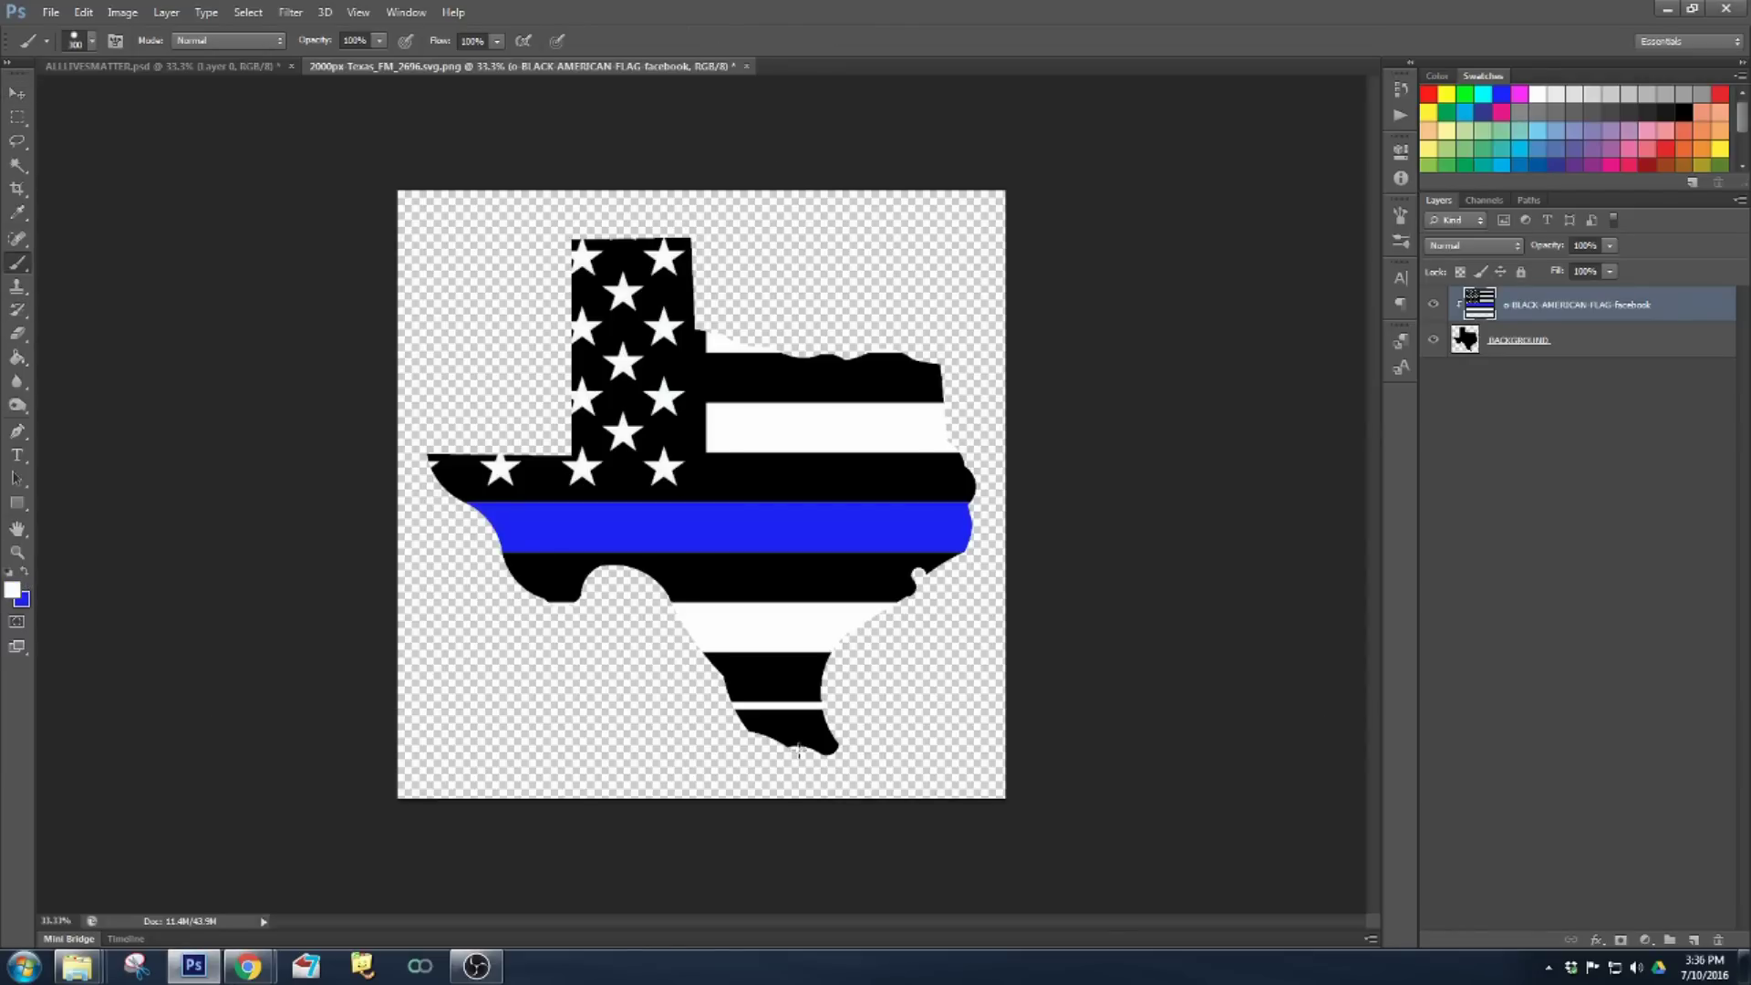
key(Caps_Lock)
key(Caps_Lock)
key(Caps_Lock)
mouse_move(828, 740)
mouse_down()
mouse_move(766, 753)
mouse_move(845, 740)
mouse_move(732, 733)
mouse_move(848, 723)
mouse_move(702, 731)
mouse_move(817, 721)
mouse_move(715, 715)
mouse_up()
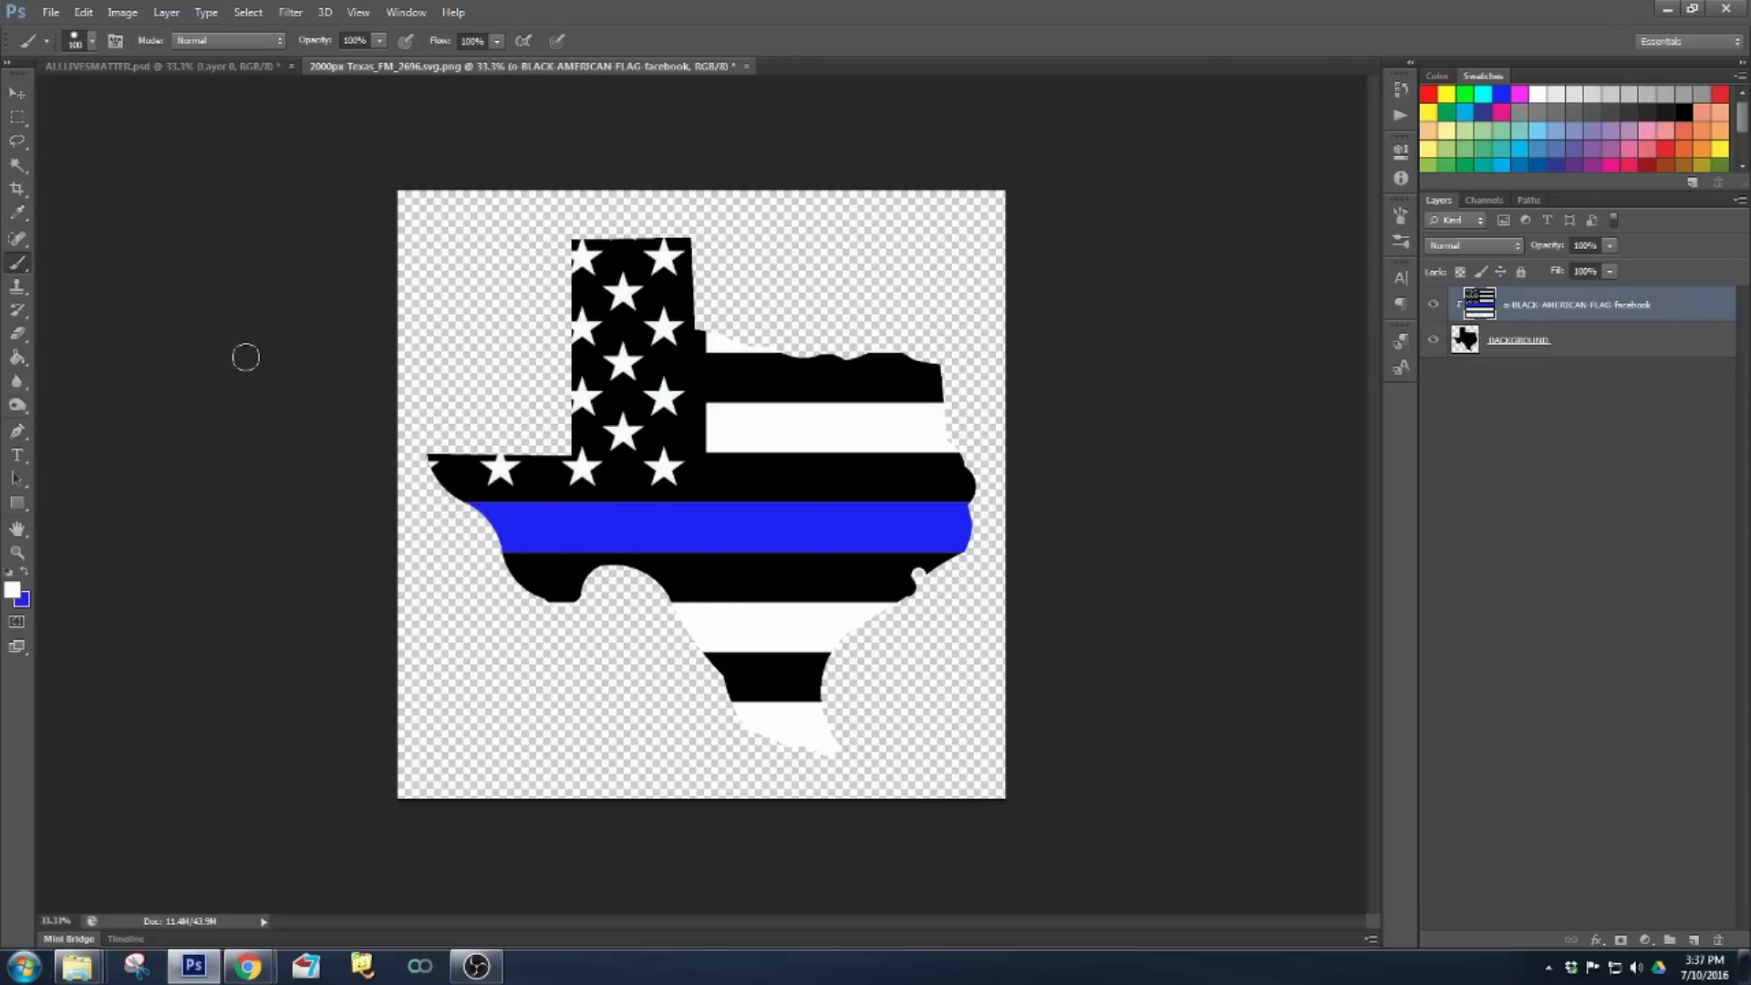
- Open the heart clip-art image from the TUTORIAL IMAGES folder as a separate document
click(50, 11)
click(55, 43)
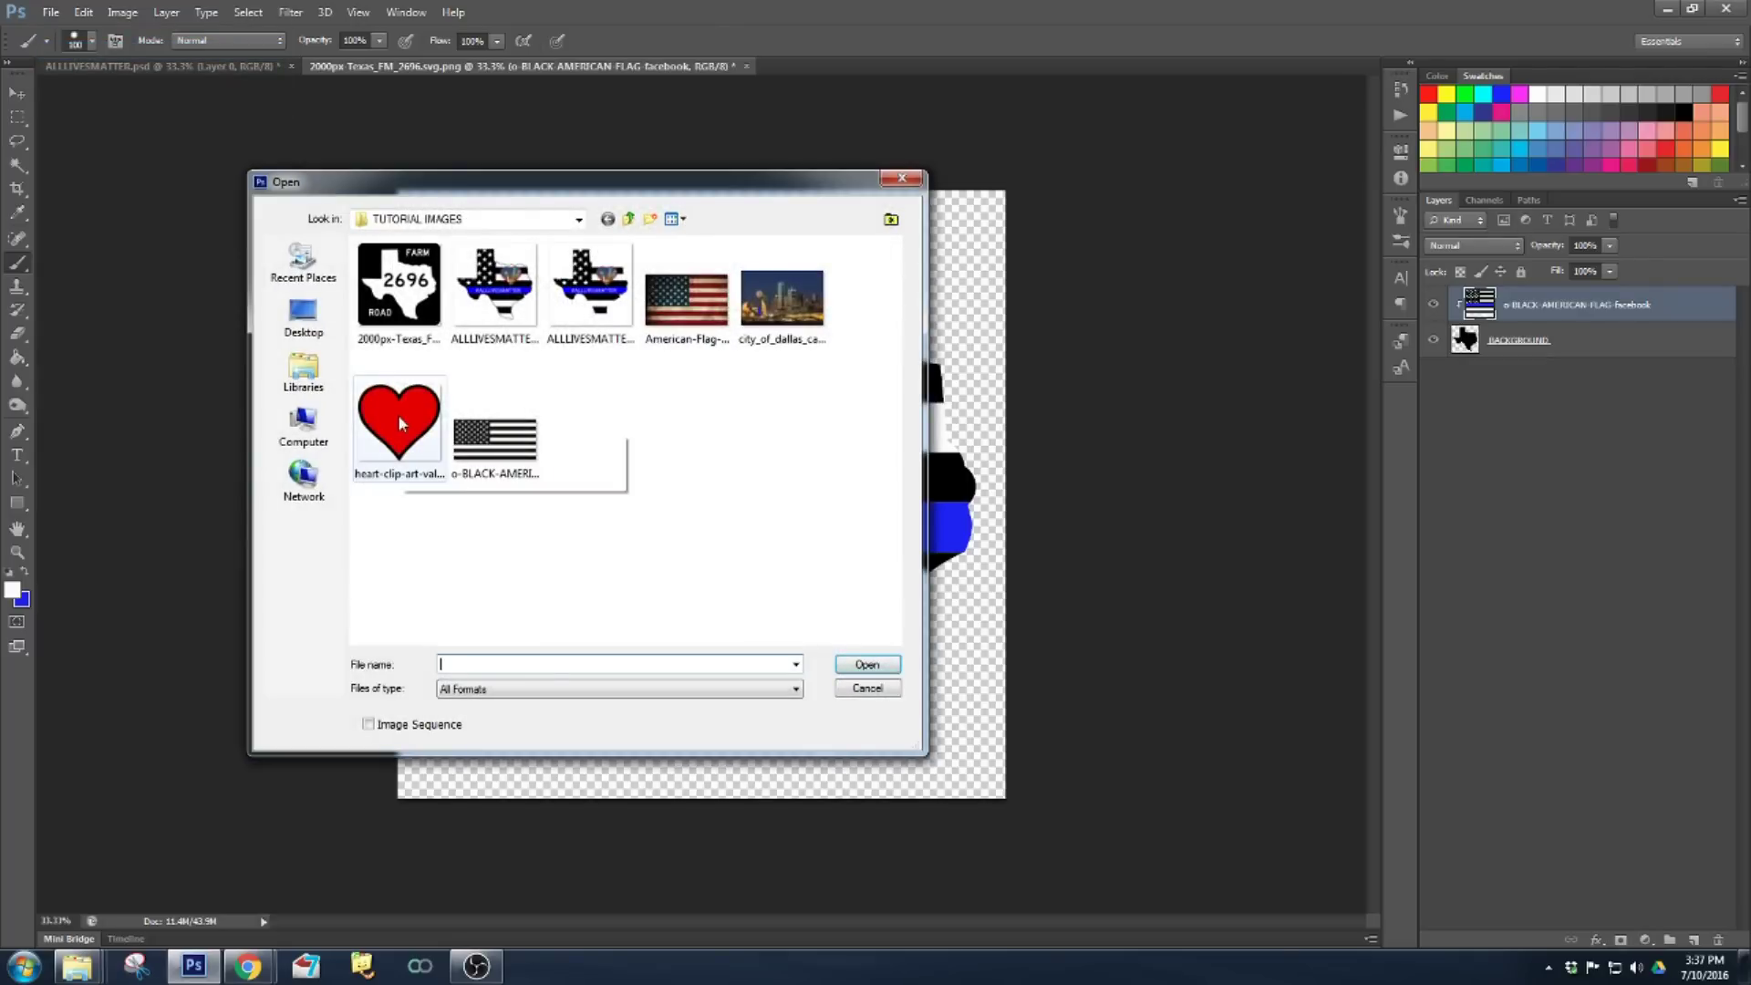
double_click(399, 421)
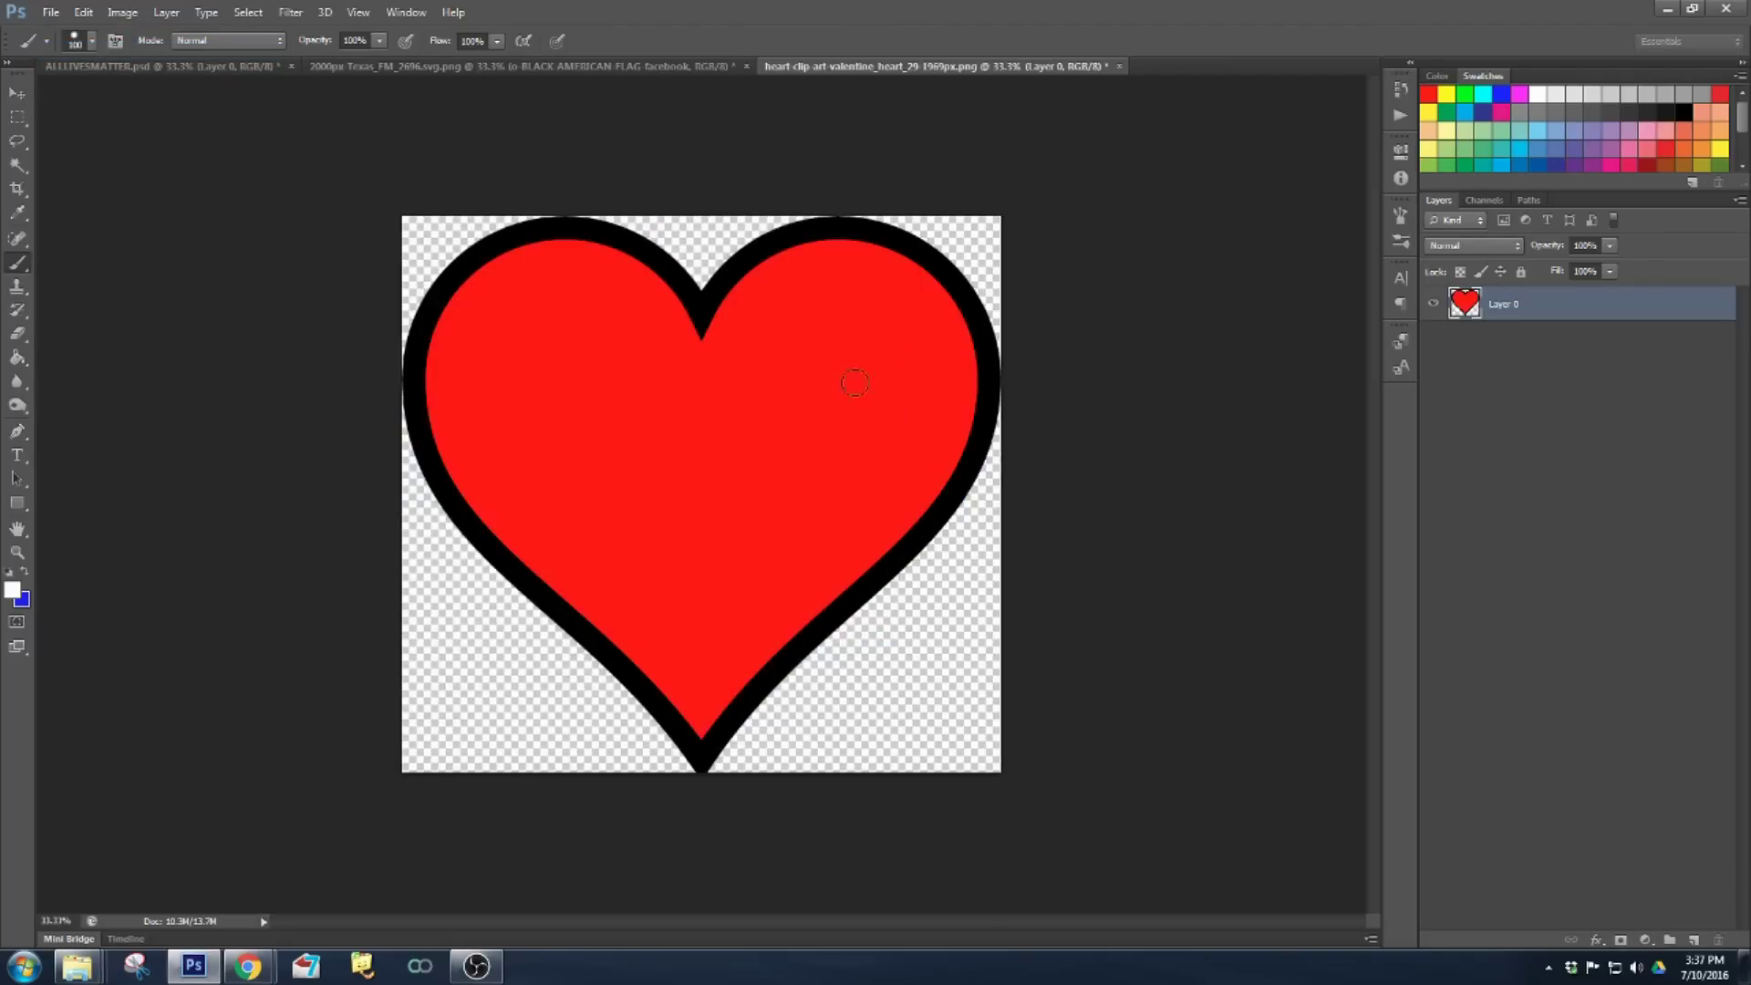
- Restore the default black and white colors and fill the heart's red interior with black using the Paint Bucket
click(10, 572)
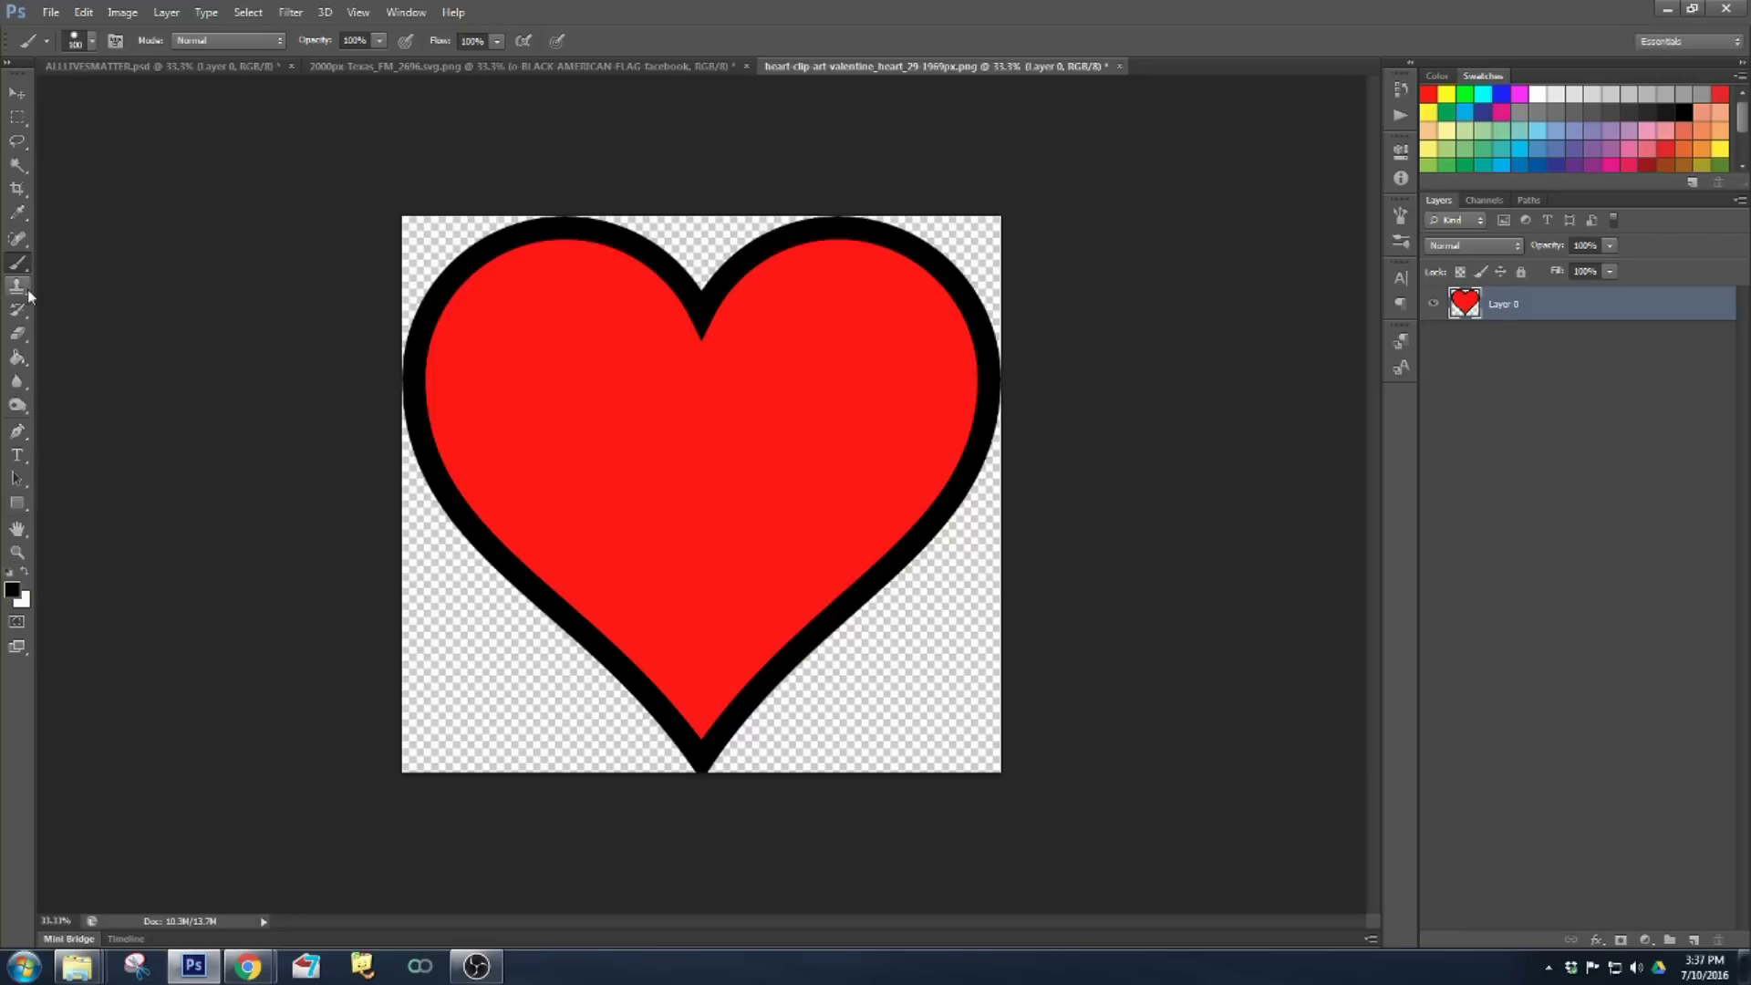
click(18, 359)
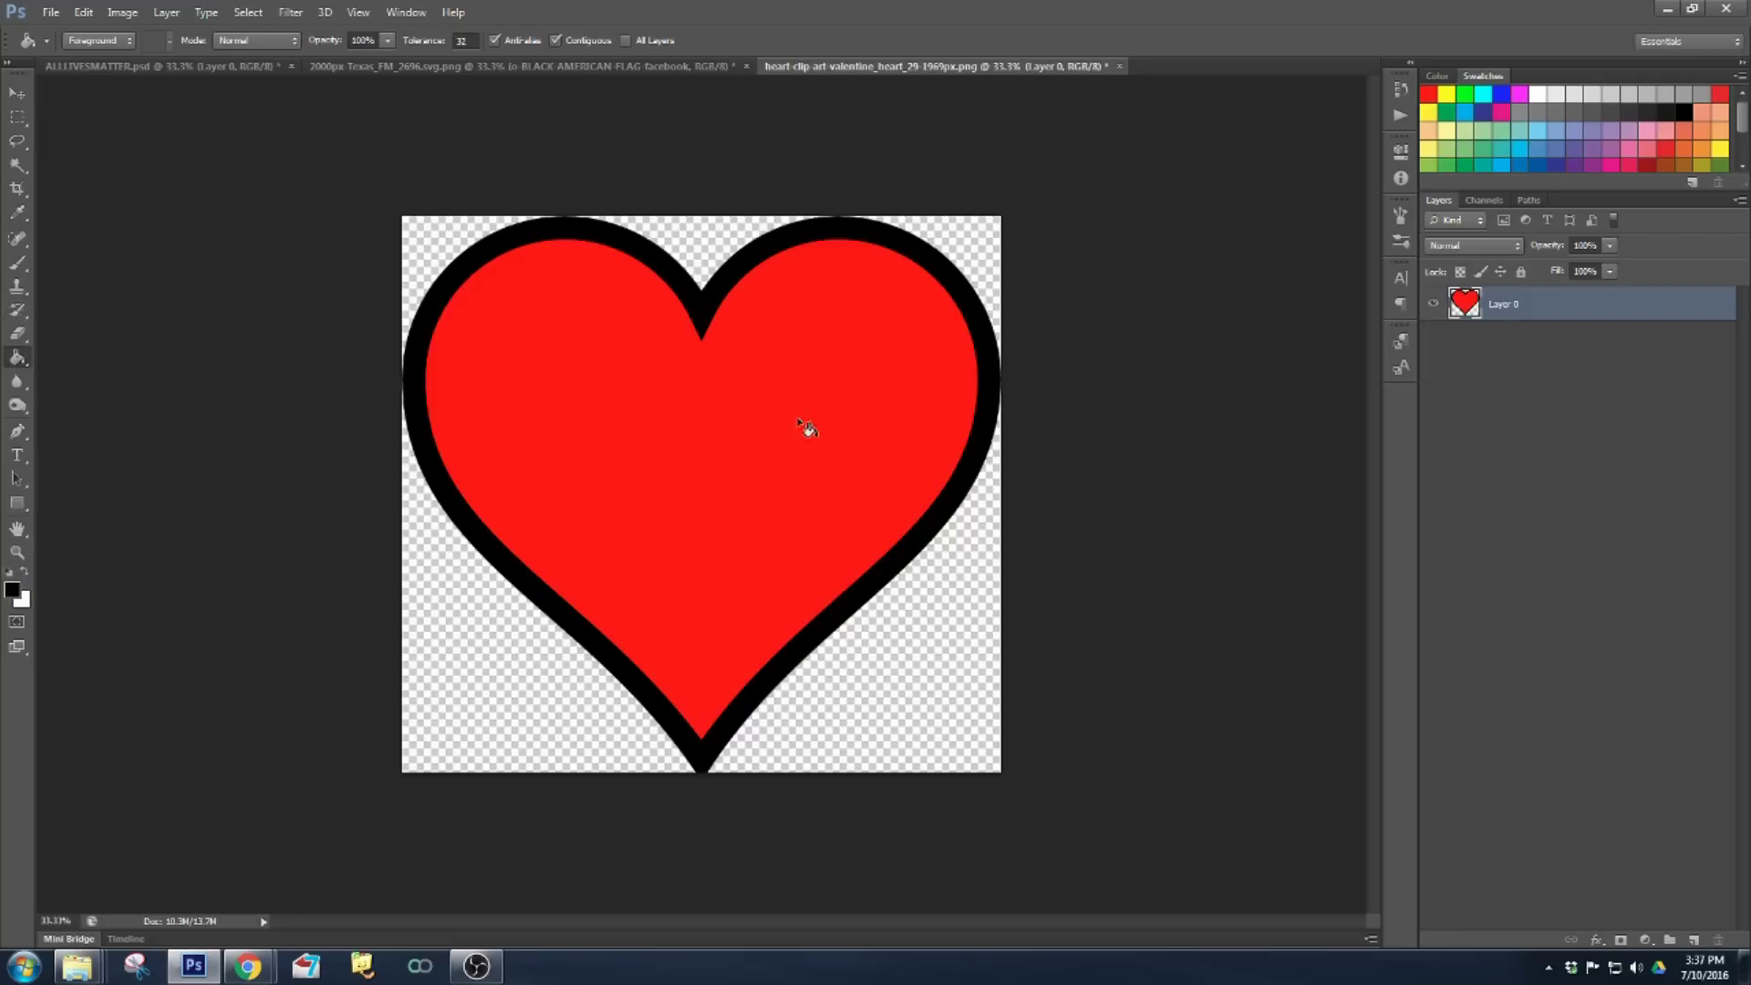
click(767, 424)
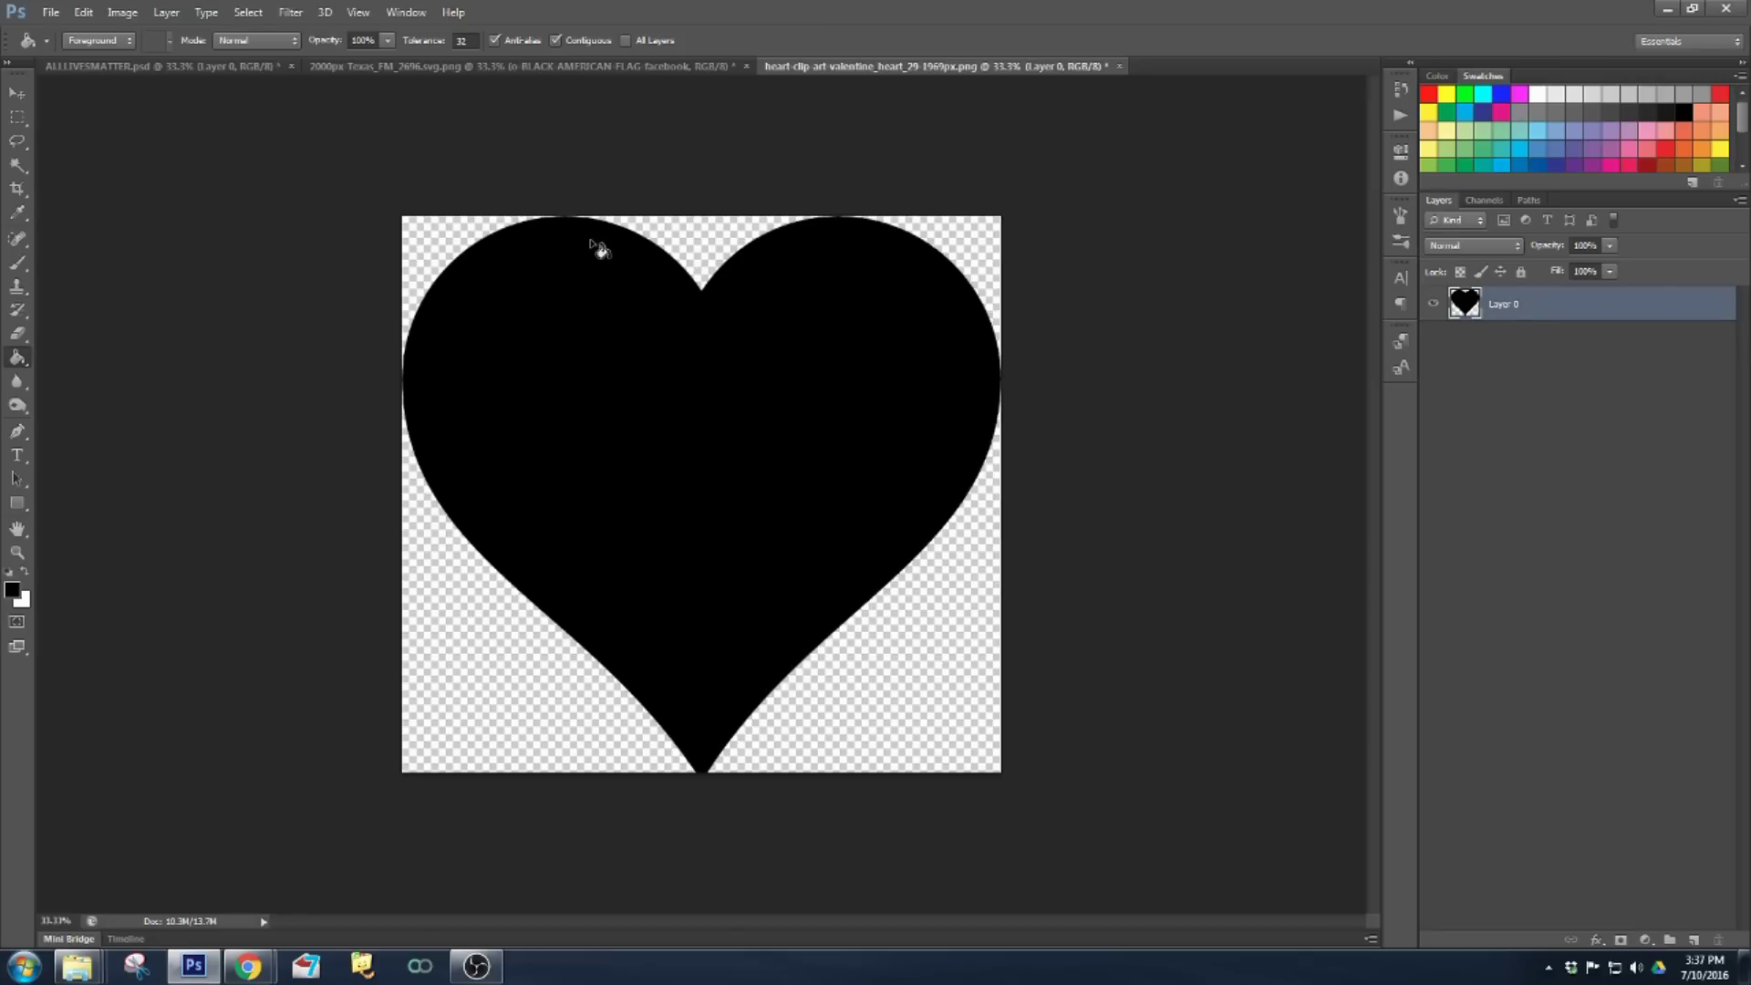
- Fill the faint leftover seam along the inside of the heart's former outline with black
key(ctrl+plus)
key(ctrl+plus)
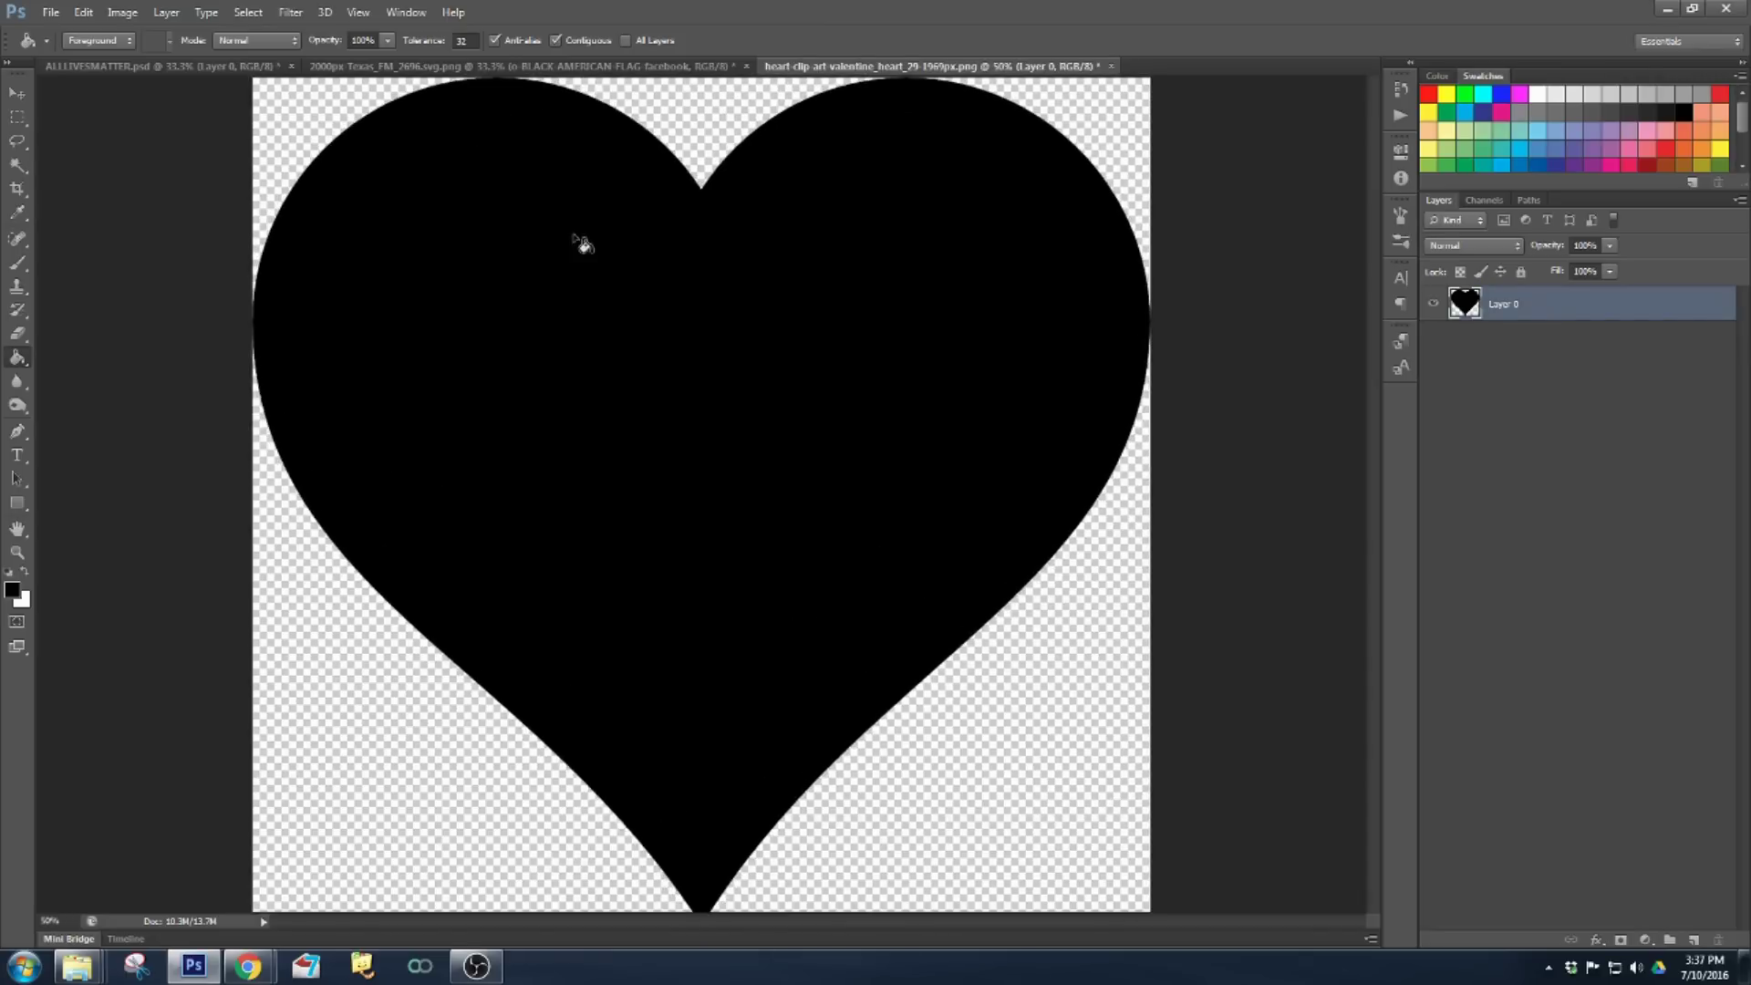
scroll(801, 514, up, 8)
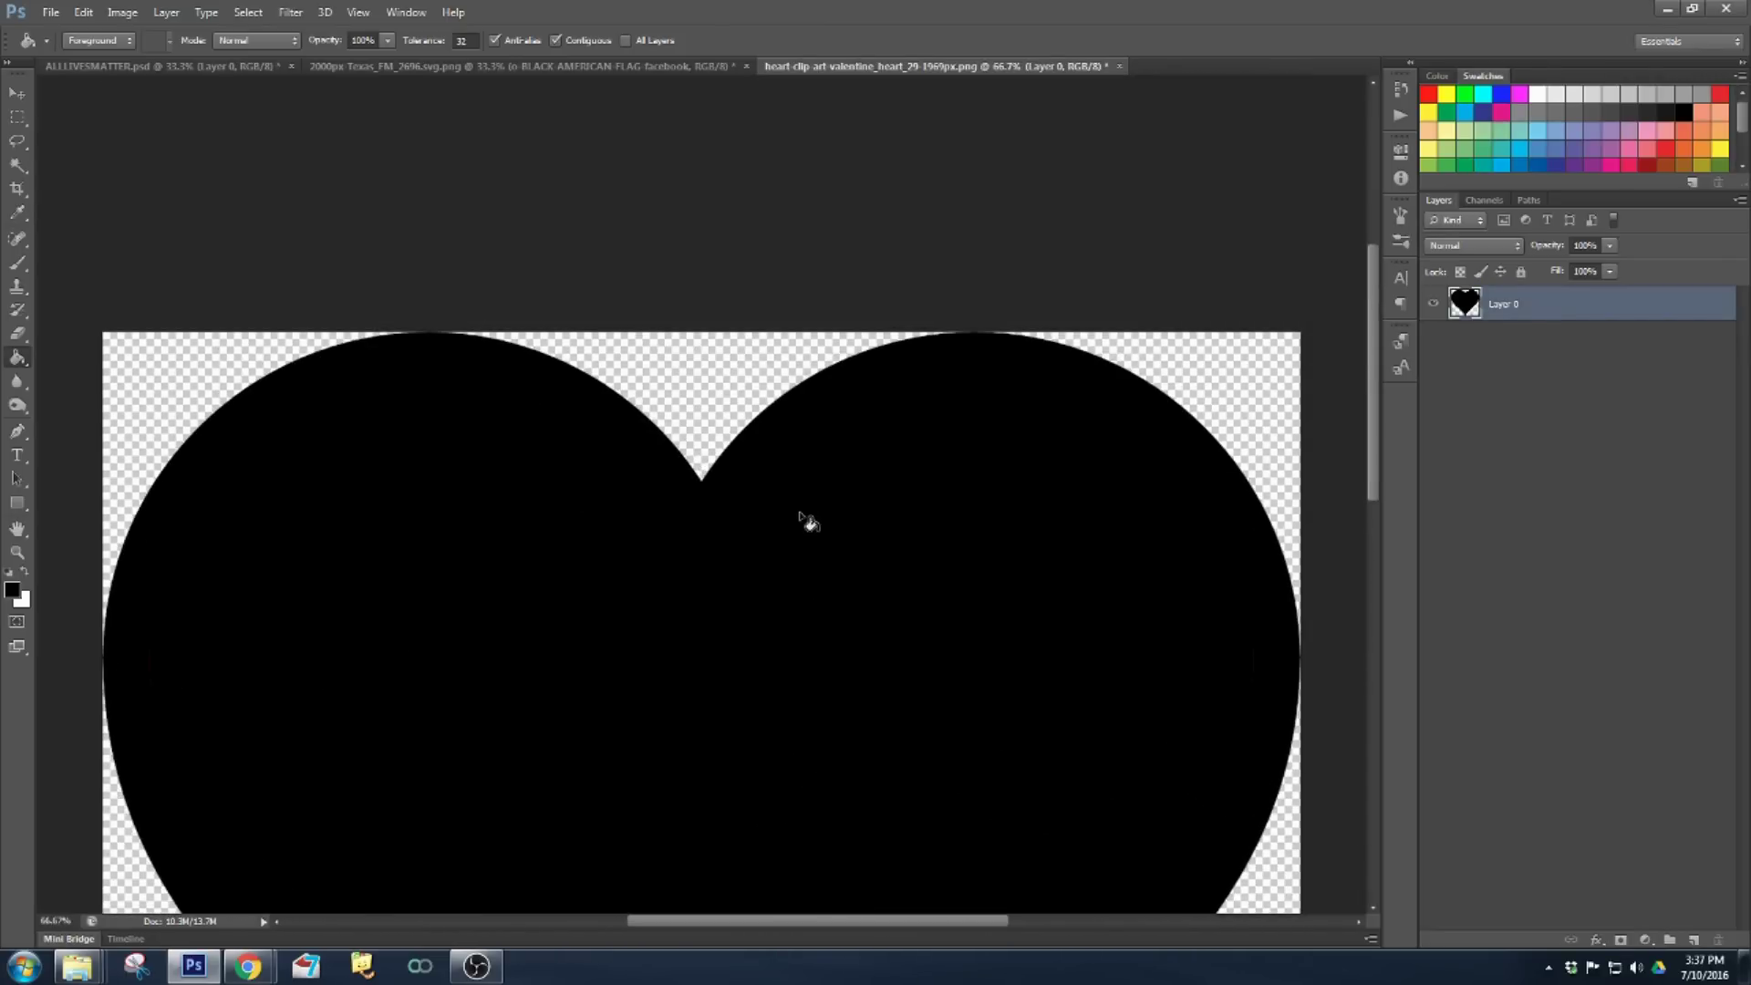
key(ctrl+plus)
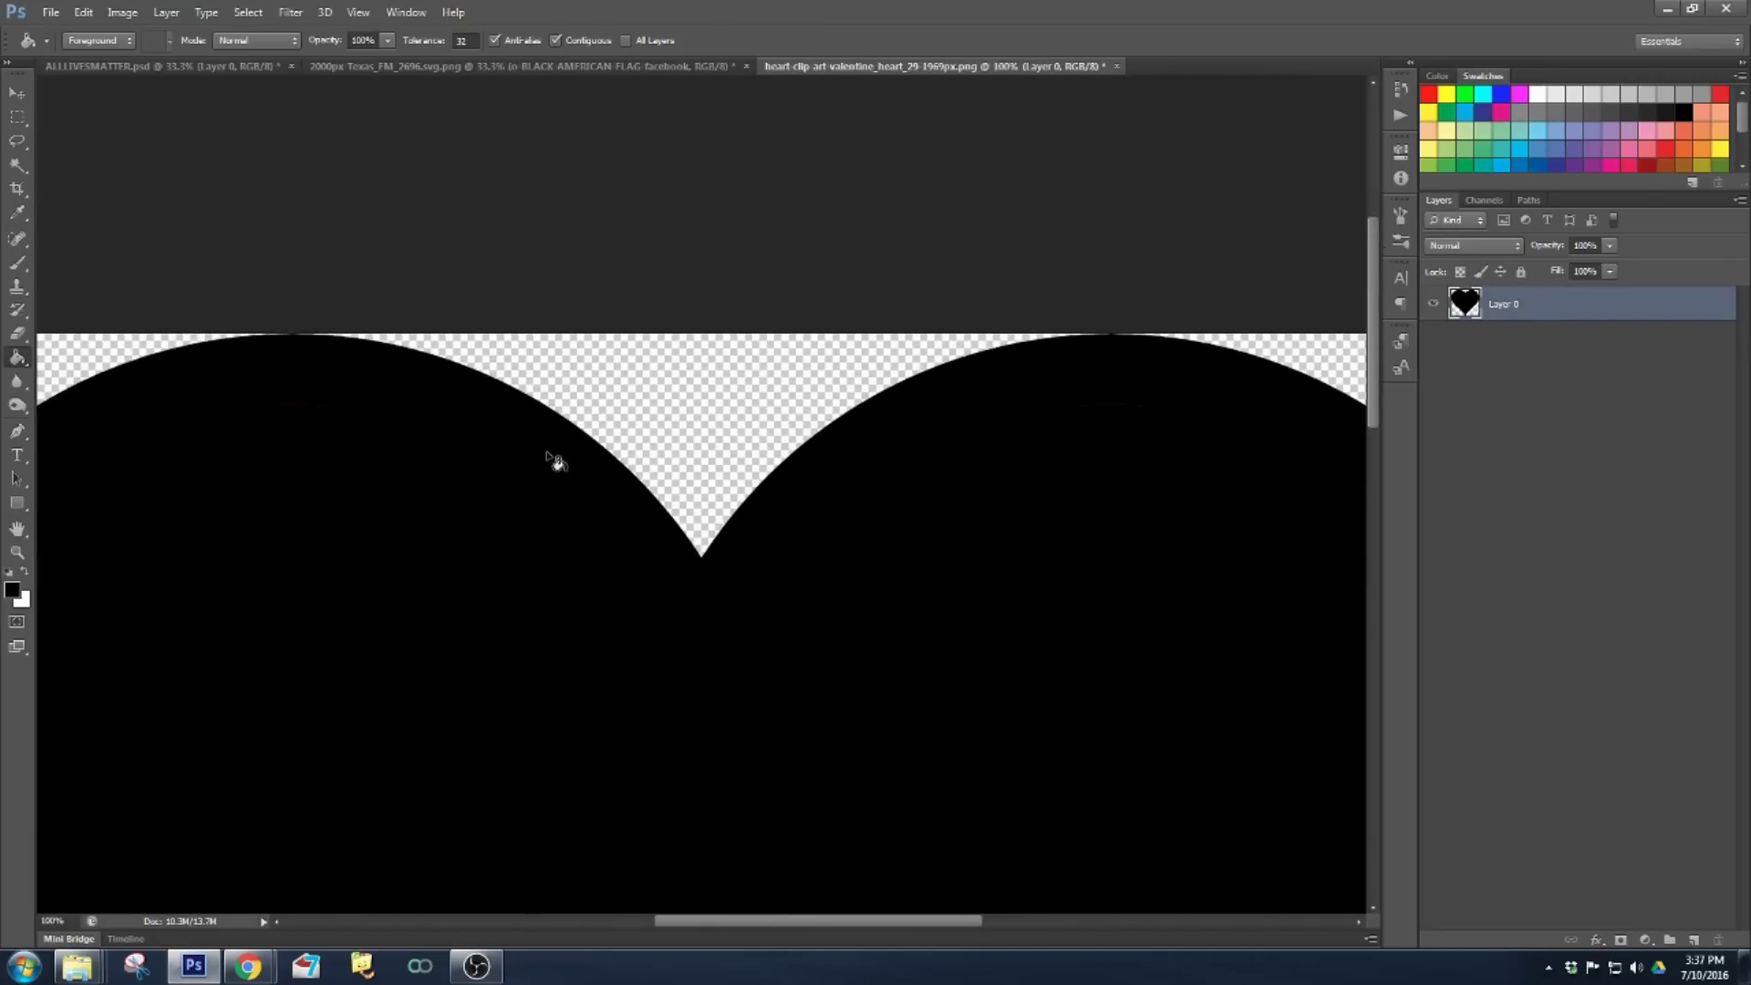
click(447, 460)
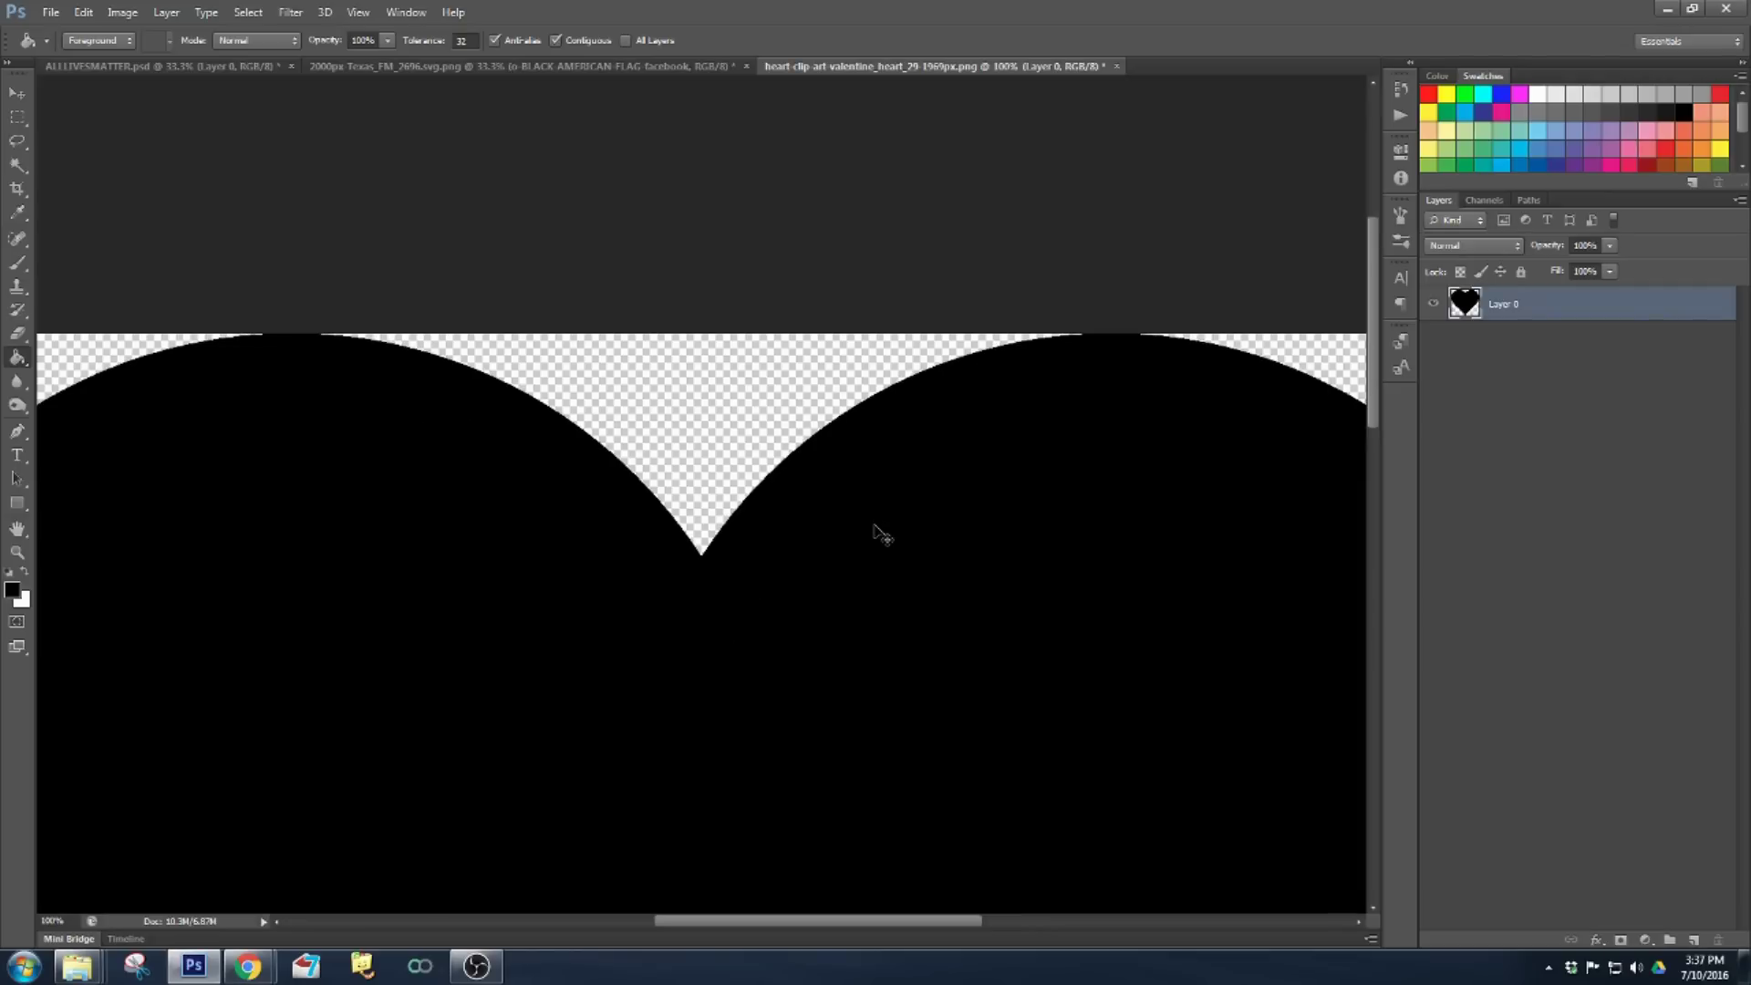
key(ctrl+minus)
key(ctrl+minus)
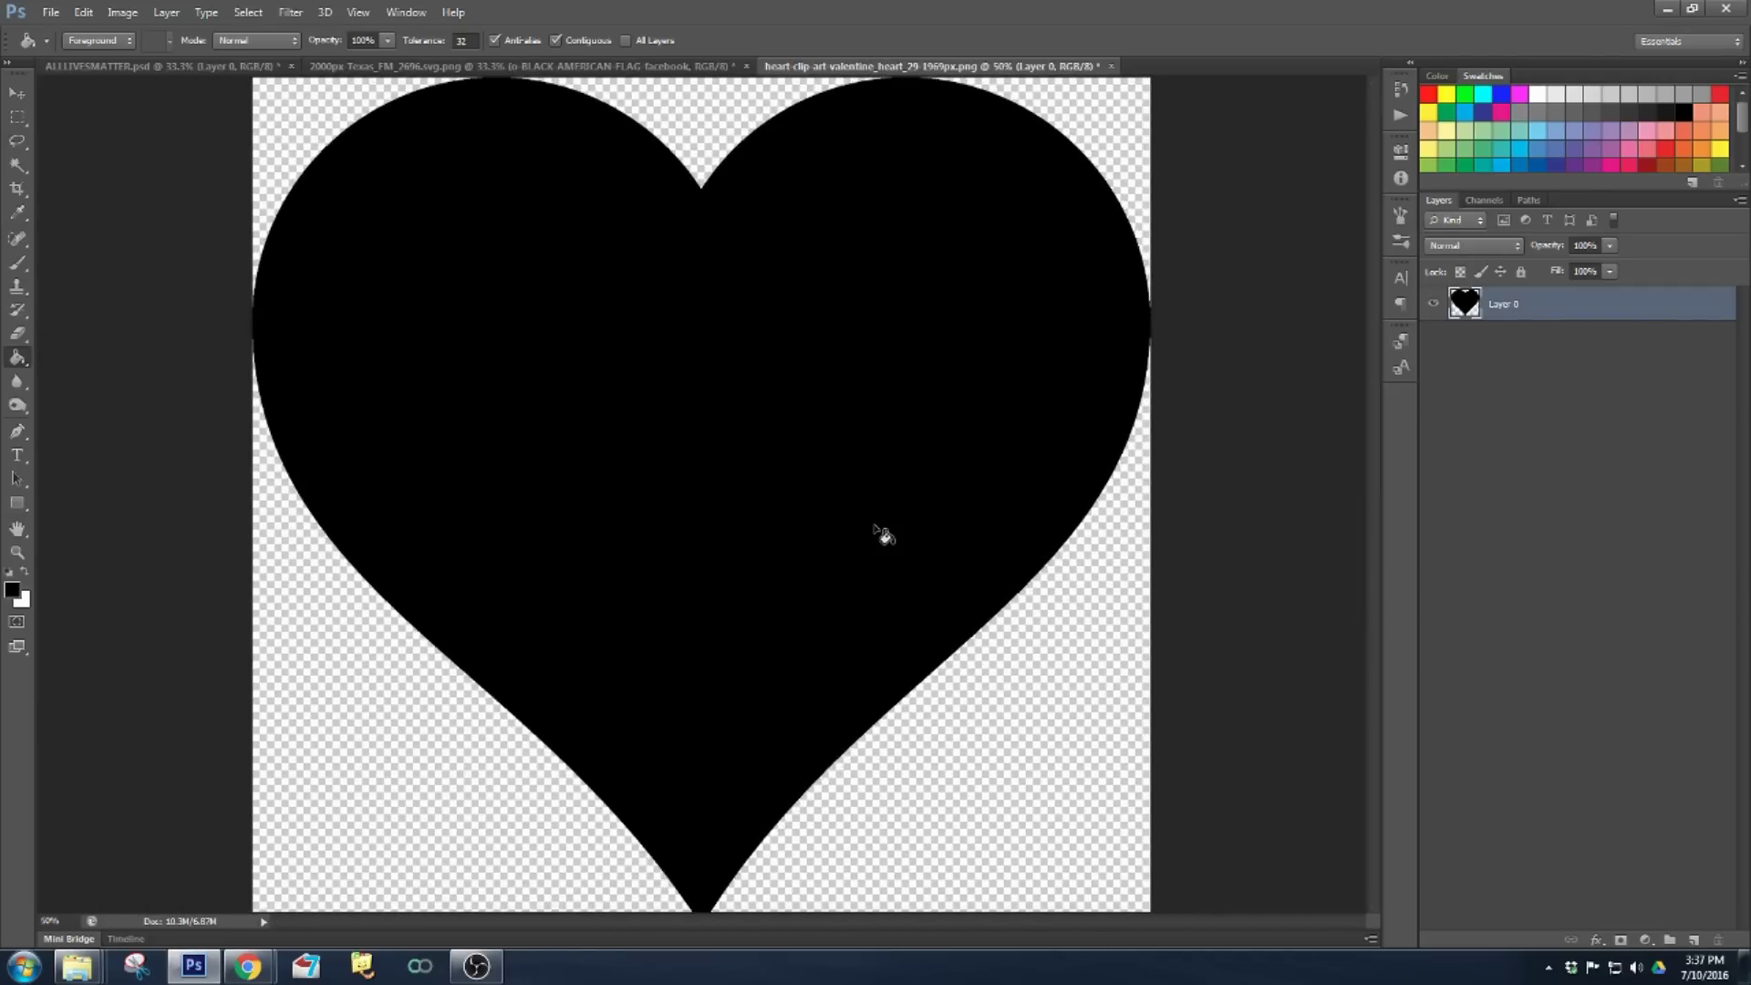
key(ctrl+minus)
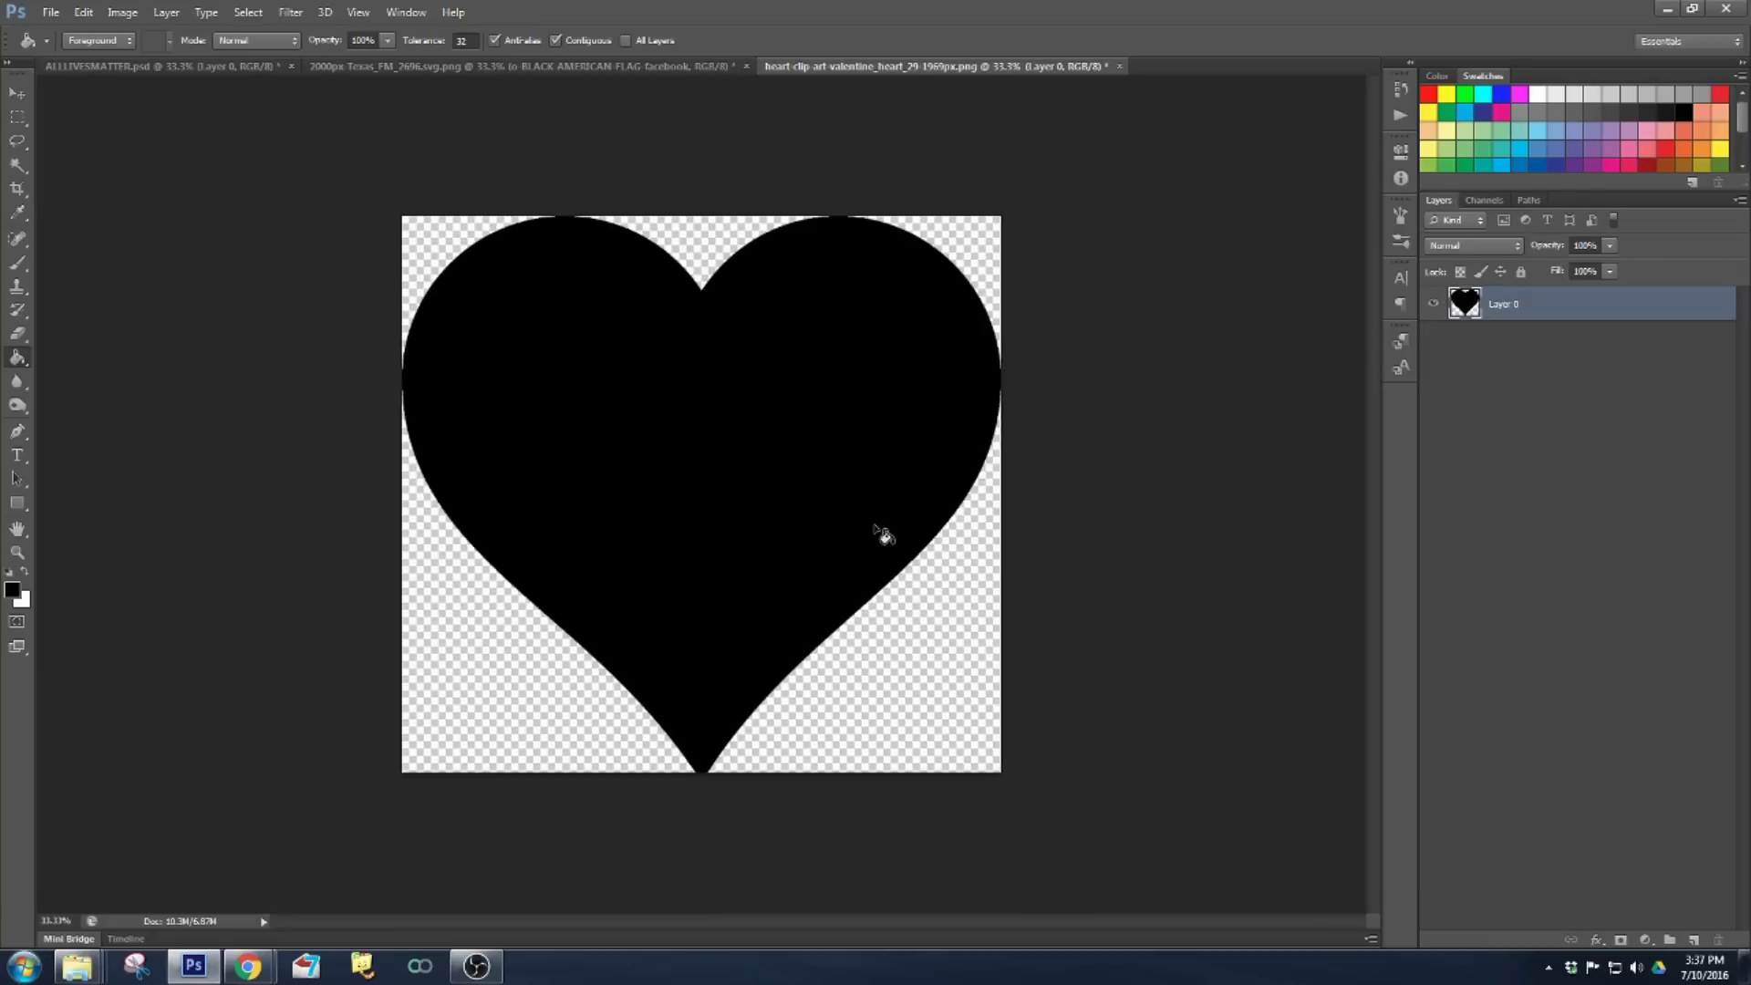
- Place the city_of_dallas_cause image into the heart document, enlarge it proportionally over most of the canvas and apply the placement
click(15, 84)
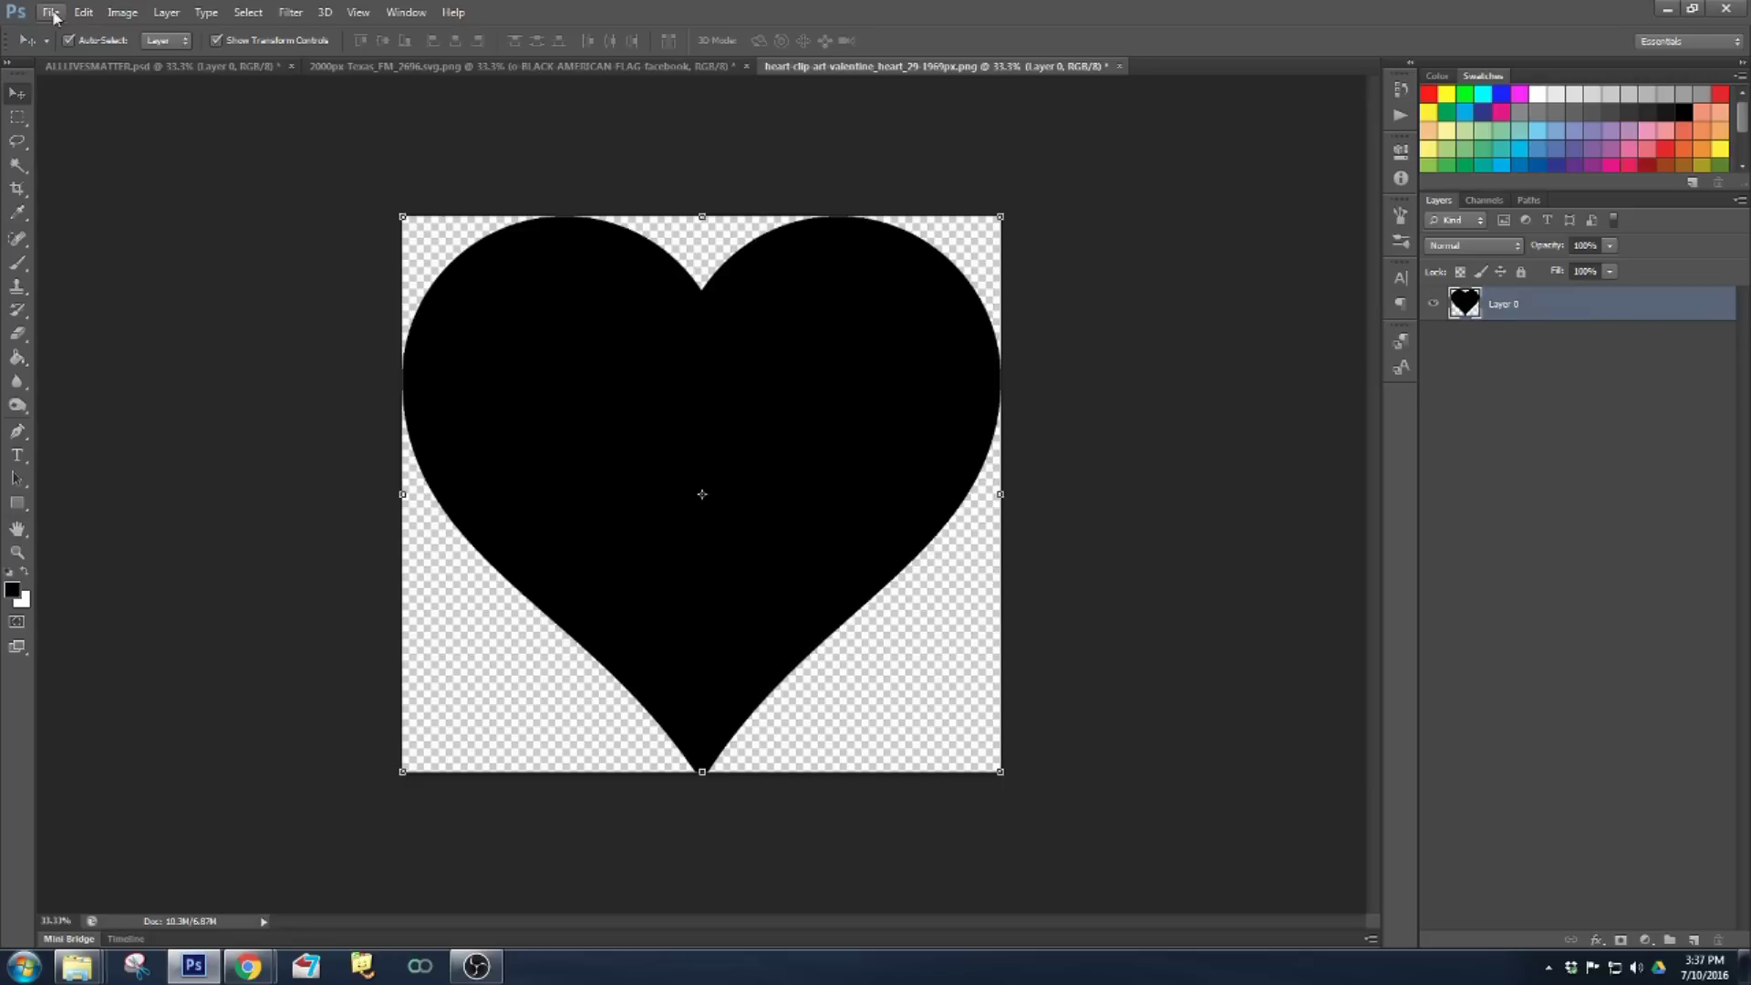
click(51, 13)
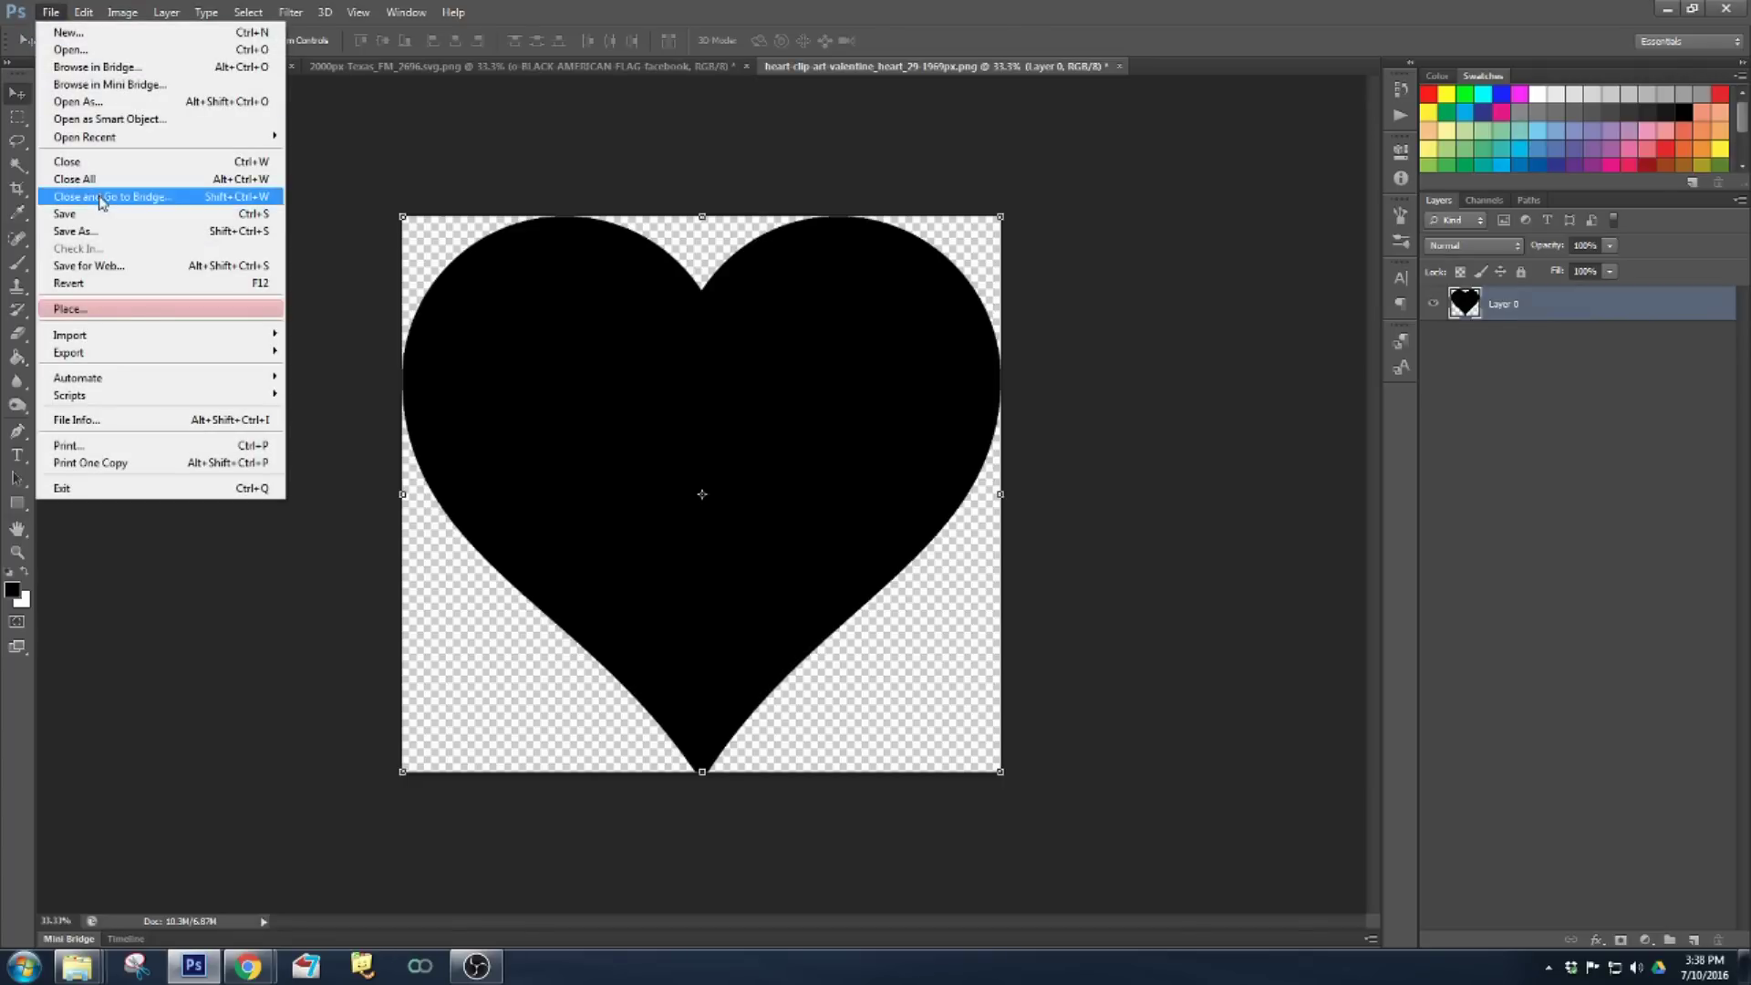
click(102, 309)
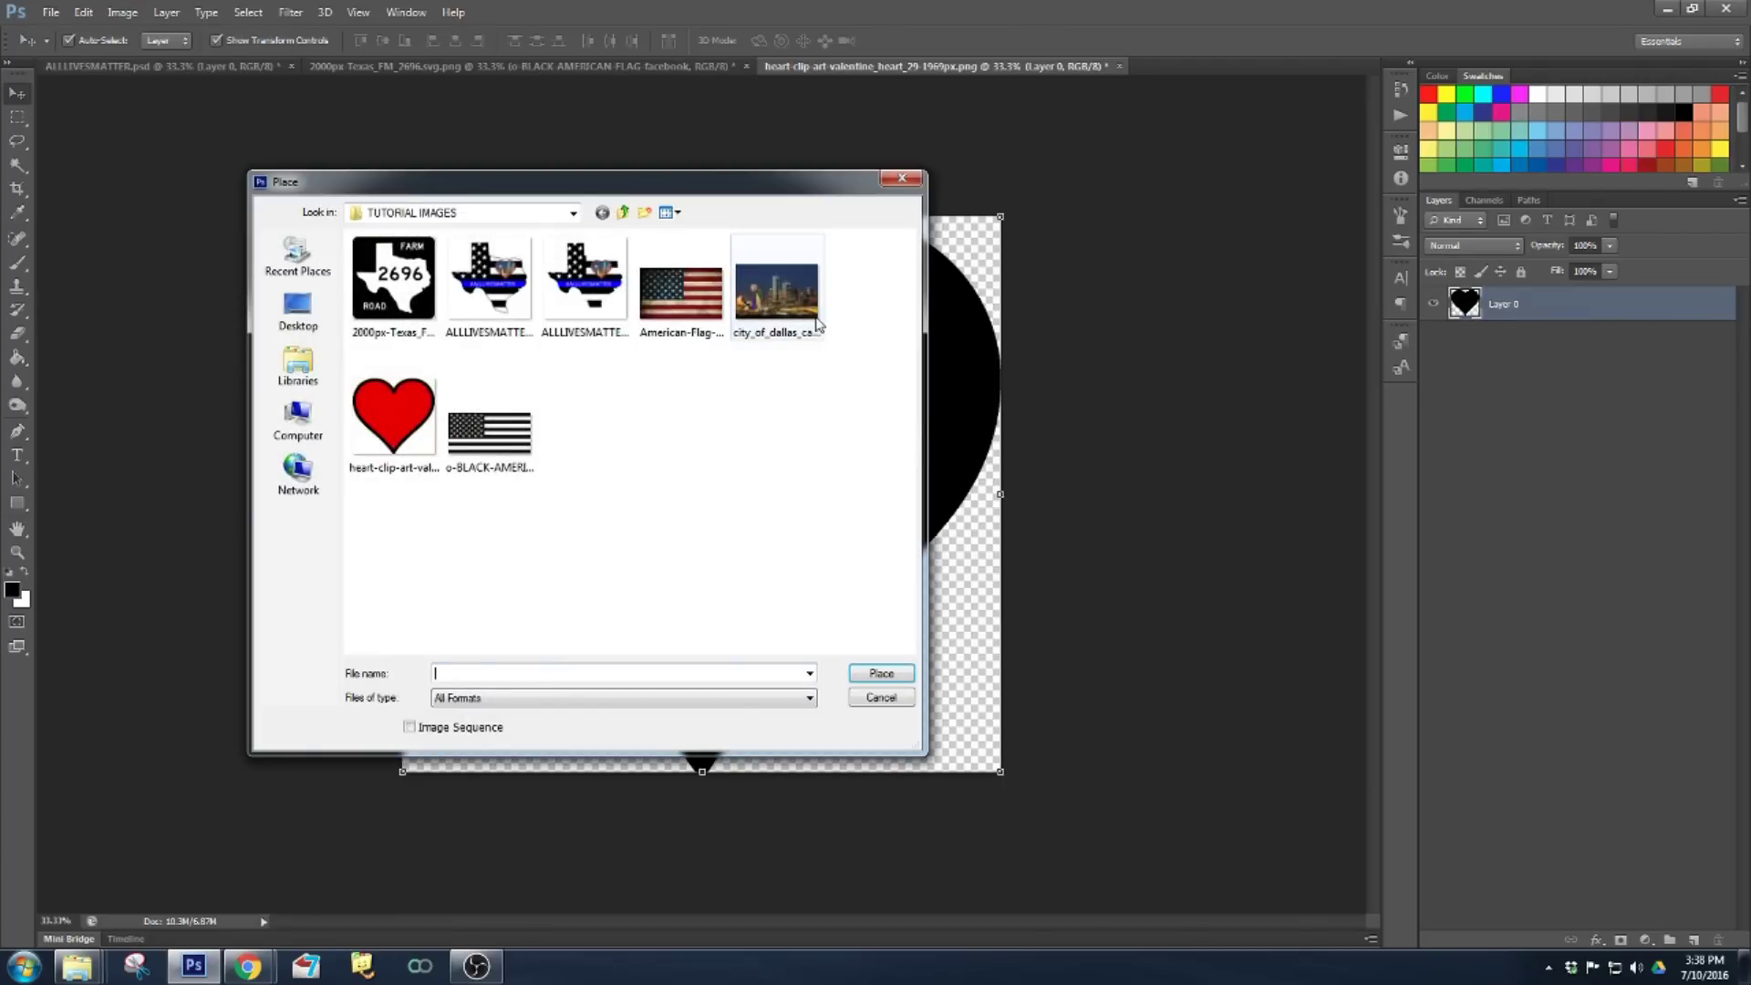
double_click(776, 292)
drag(778, 466, 740, 399)
drag(957, 628, 1204, 791)
drag(847, 581, 835, 547)
key(Return)
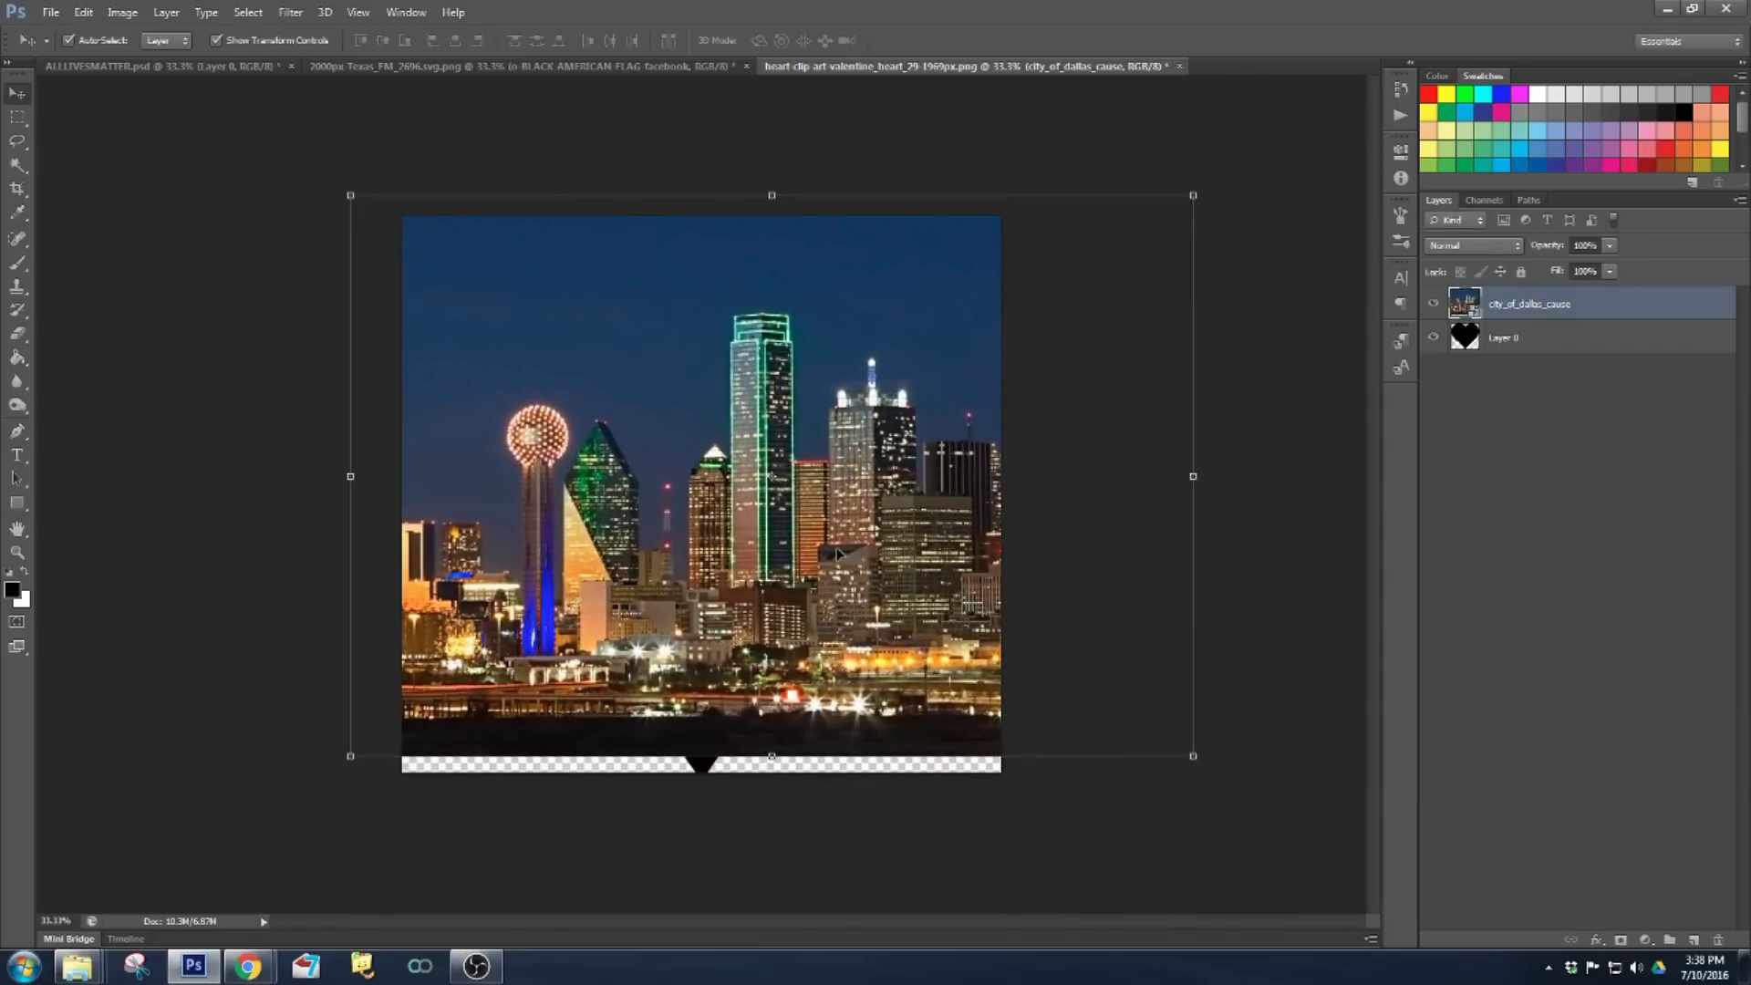
- Scale the placed city image proportionally to about 32.4%, position it to cover the whole heart and apply the transform
drag(674, 519, 691, 534)
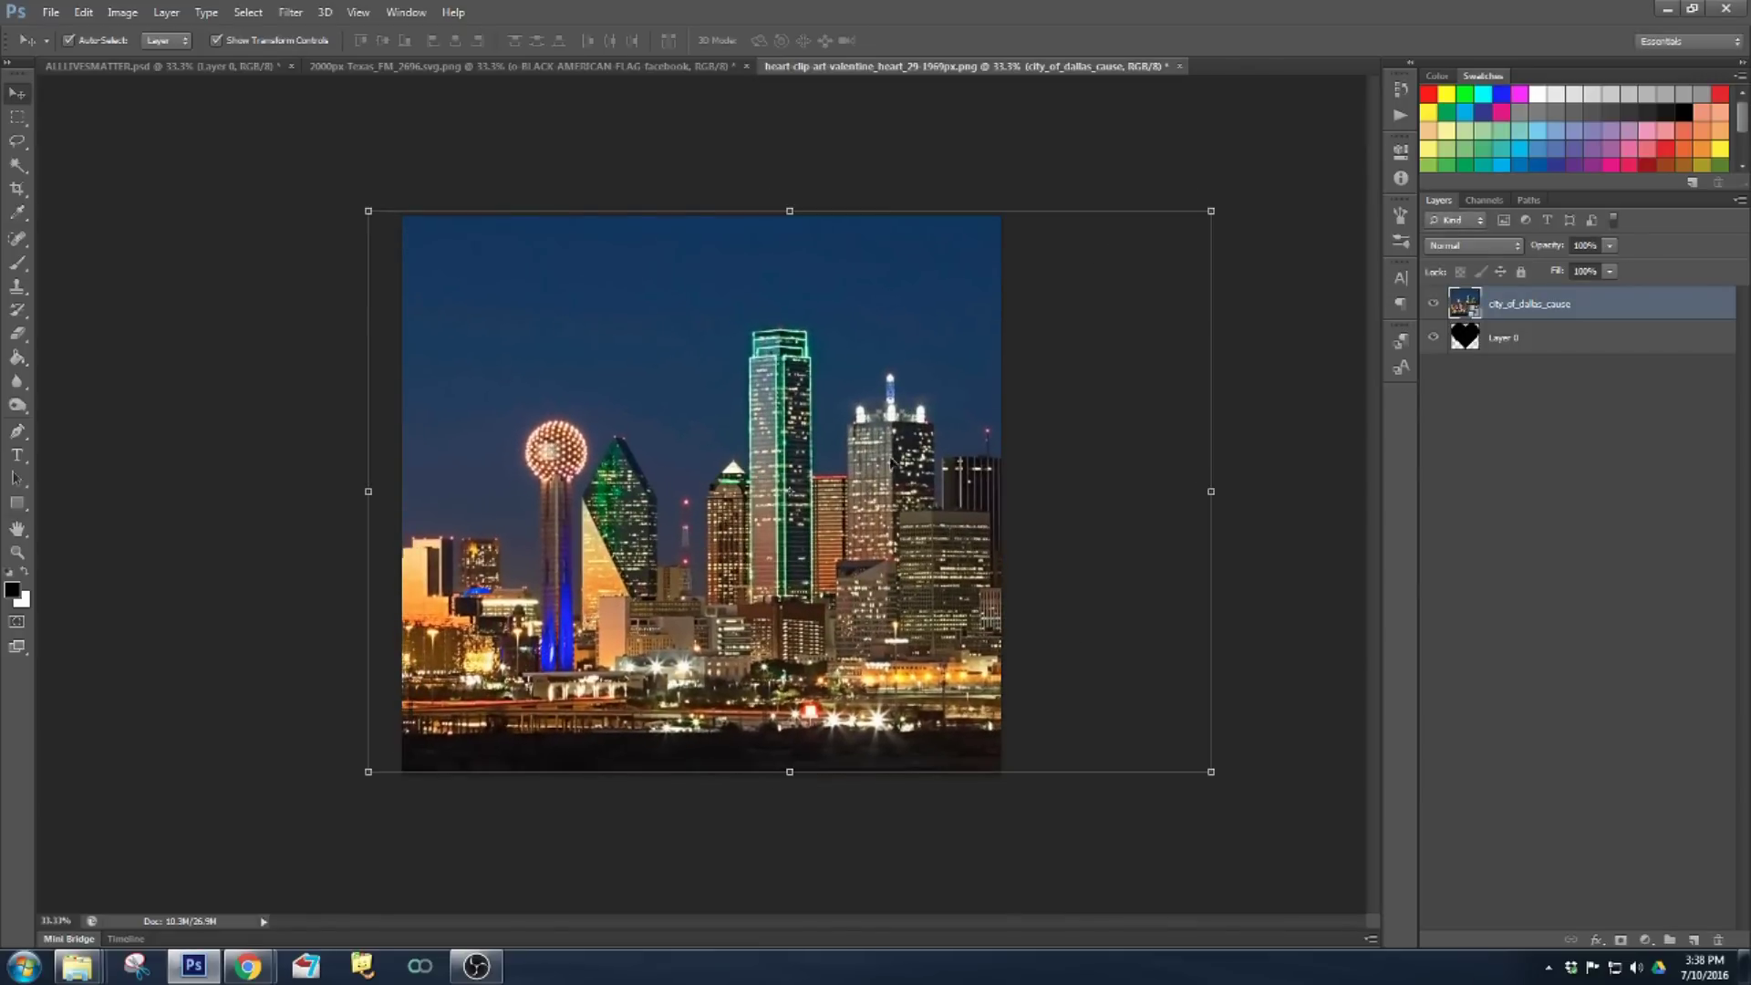
drag(1211, 212, 1285, 159)
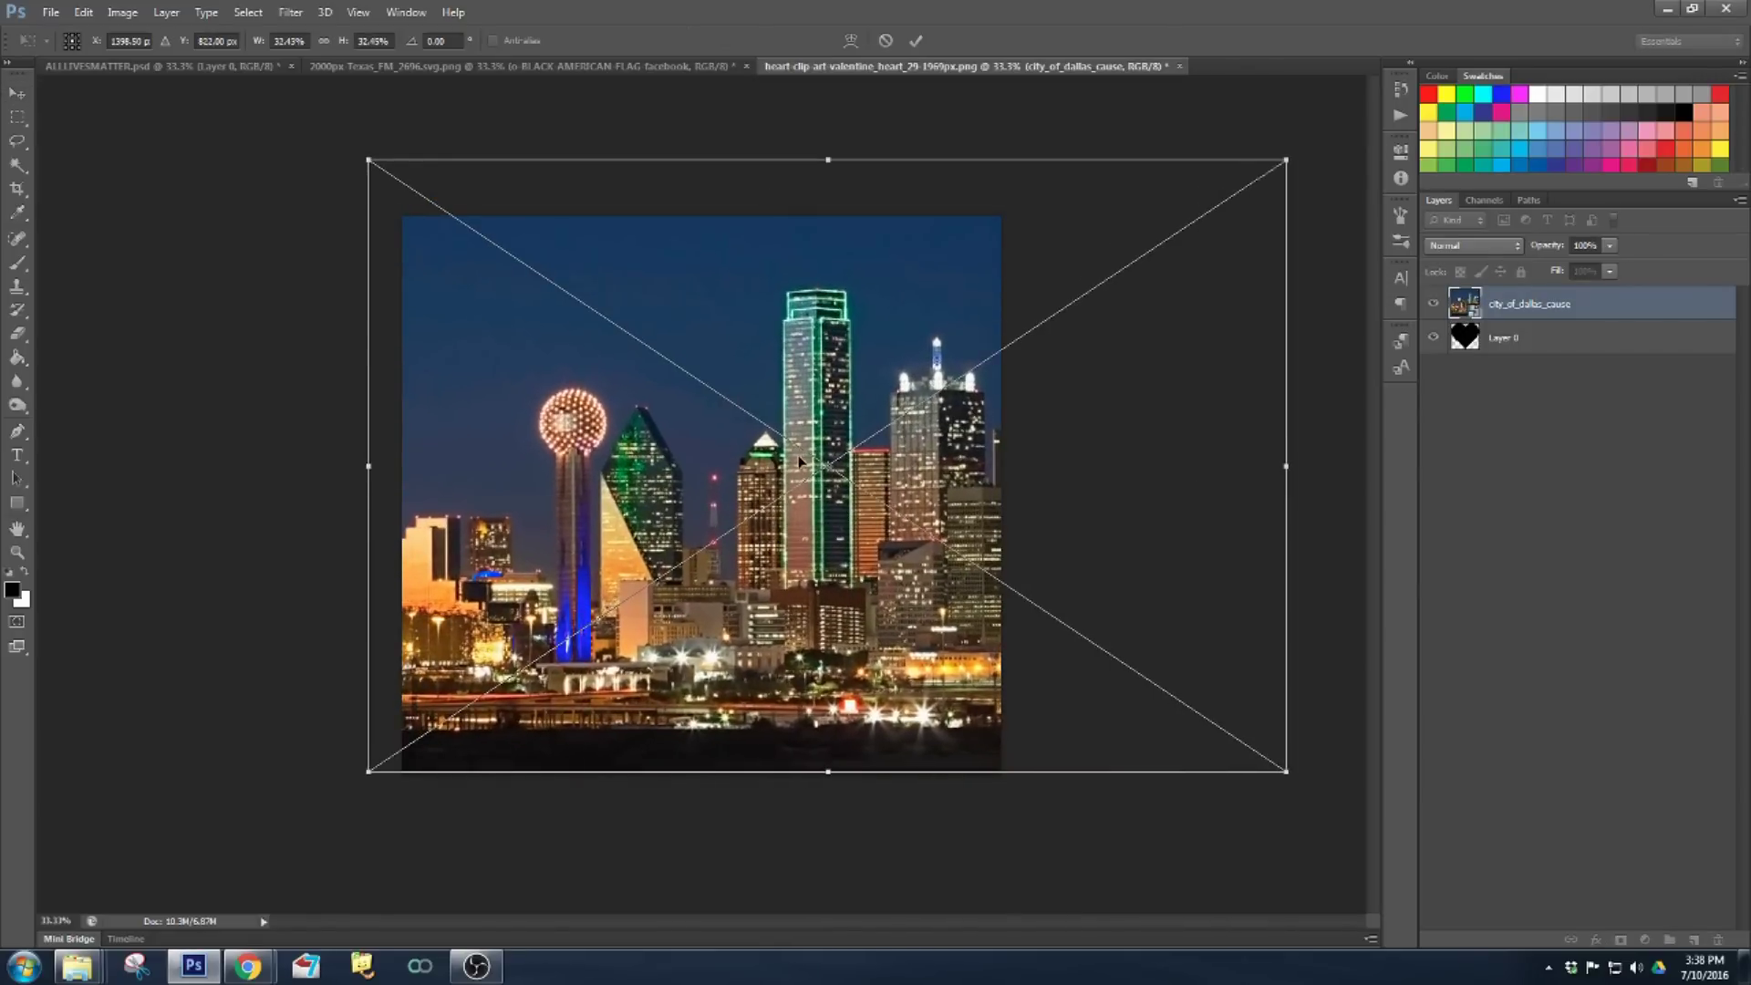
drag(797, 461, 792, 469)
key(Return)
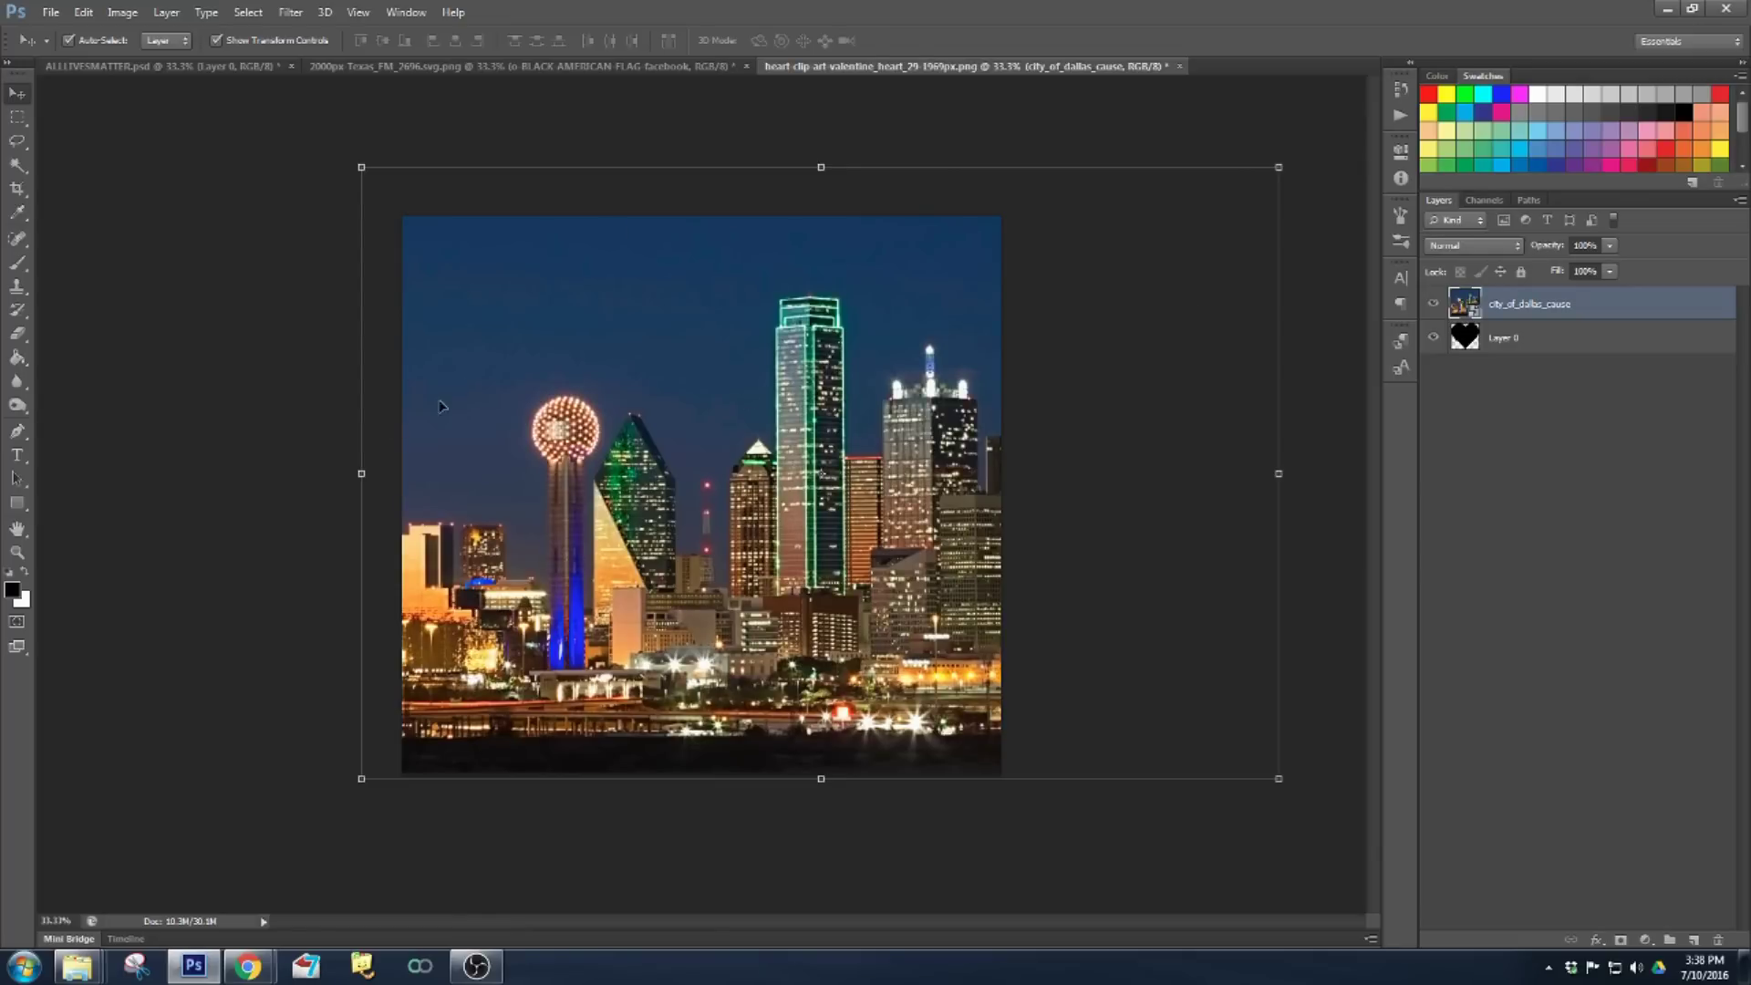
click(288, 467)
click(818, 573)
click(1276, 826)
click(746, 520)
click(91, 101)
click(122, 12)
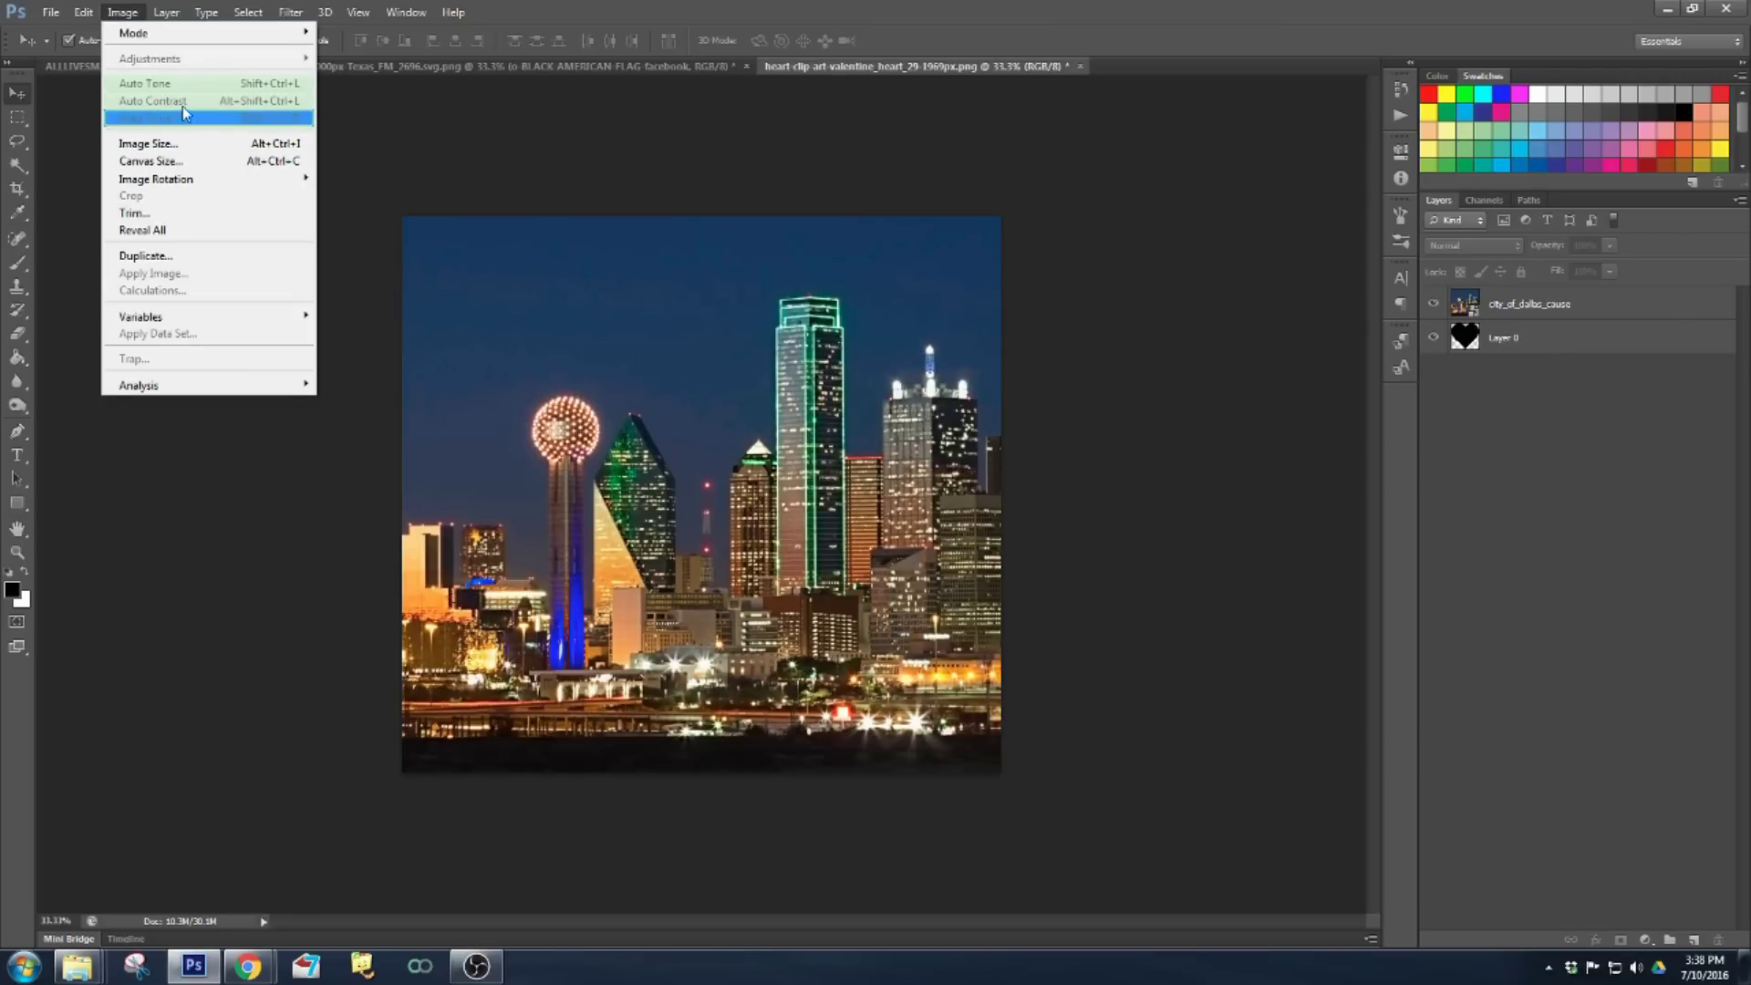
click(506, 156)
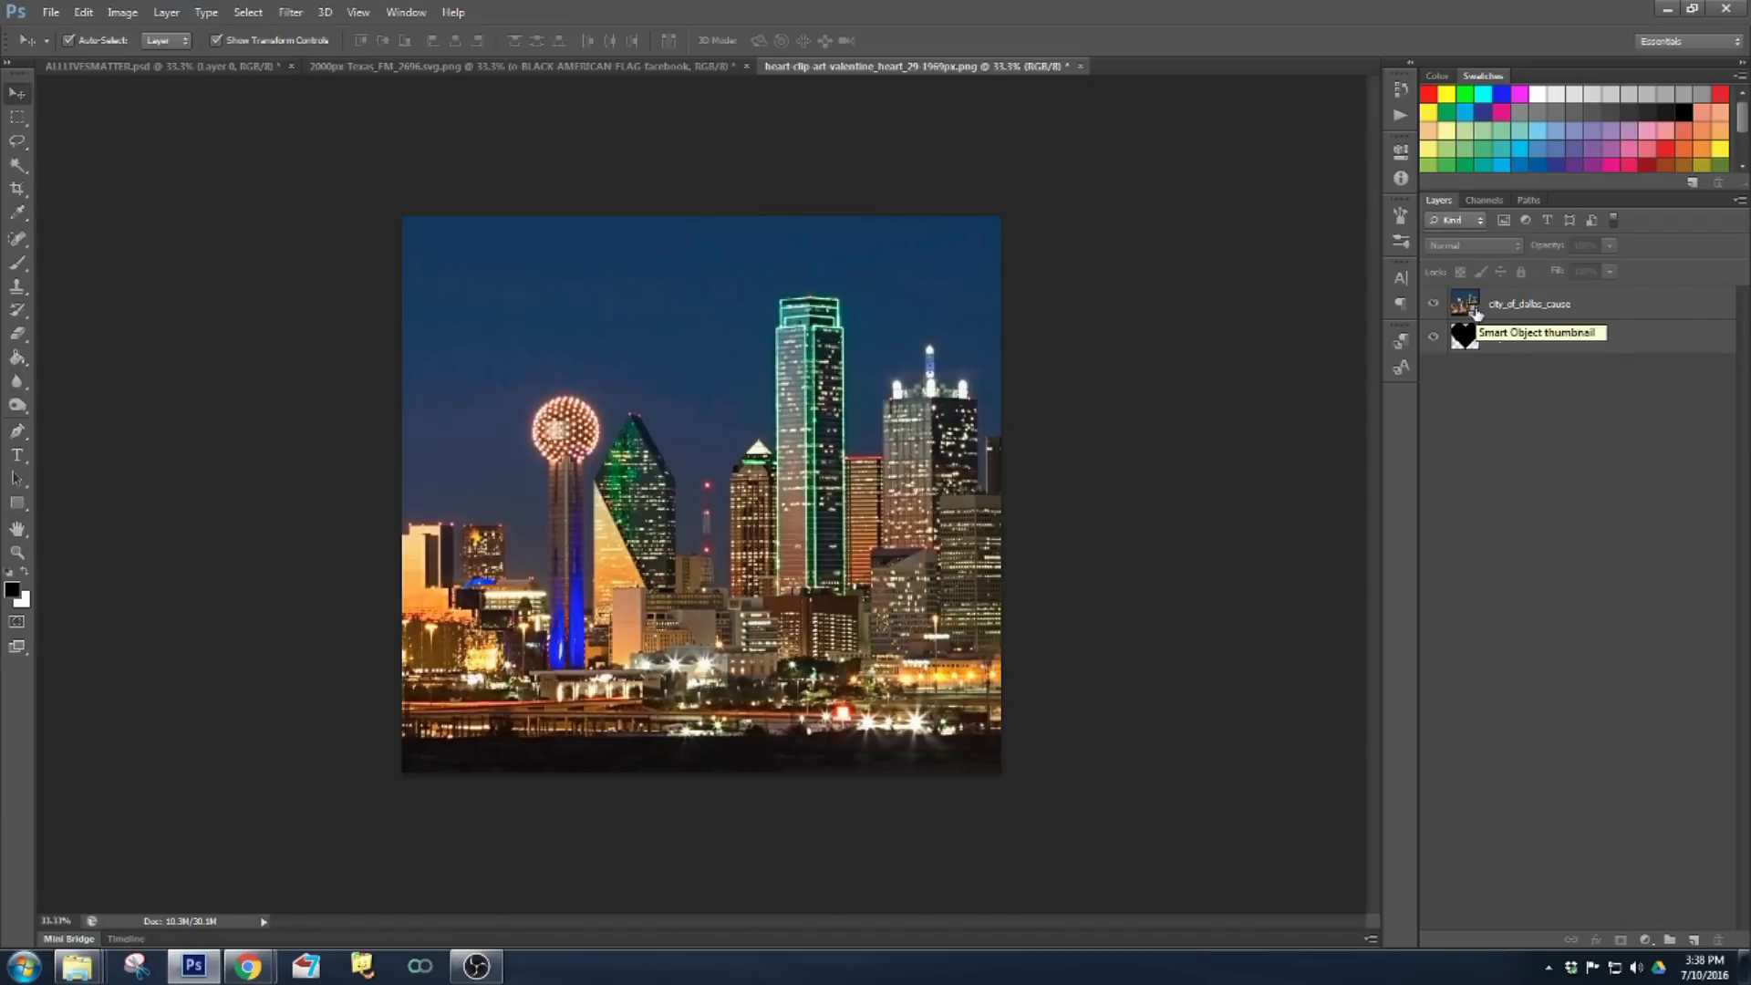
- Rasterize the city_of_dallas_cause smart object layer
right_click(1507, 308)
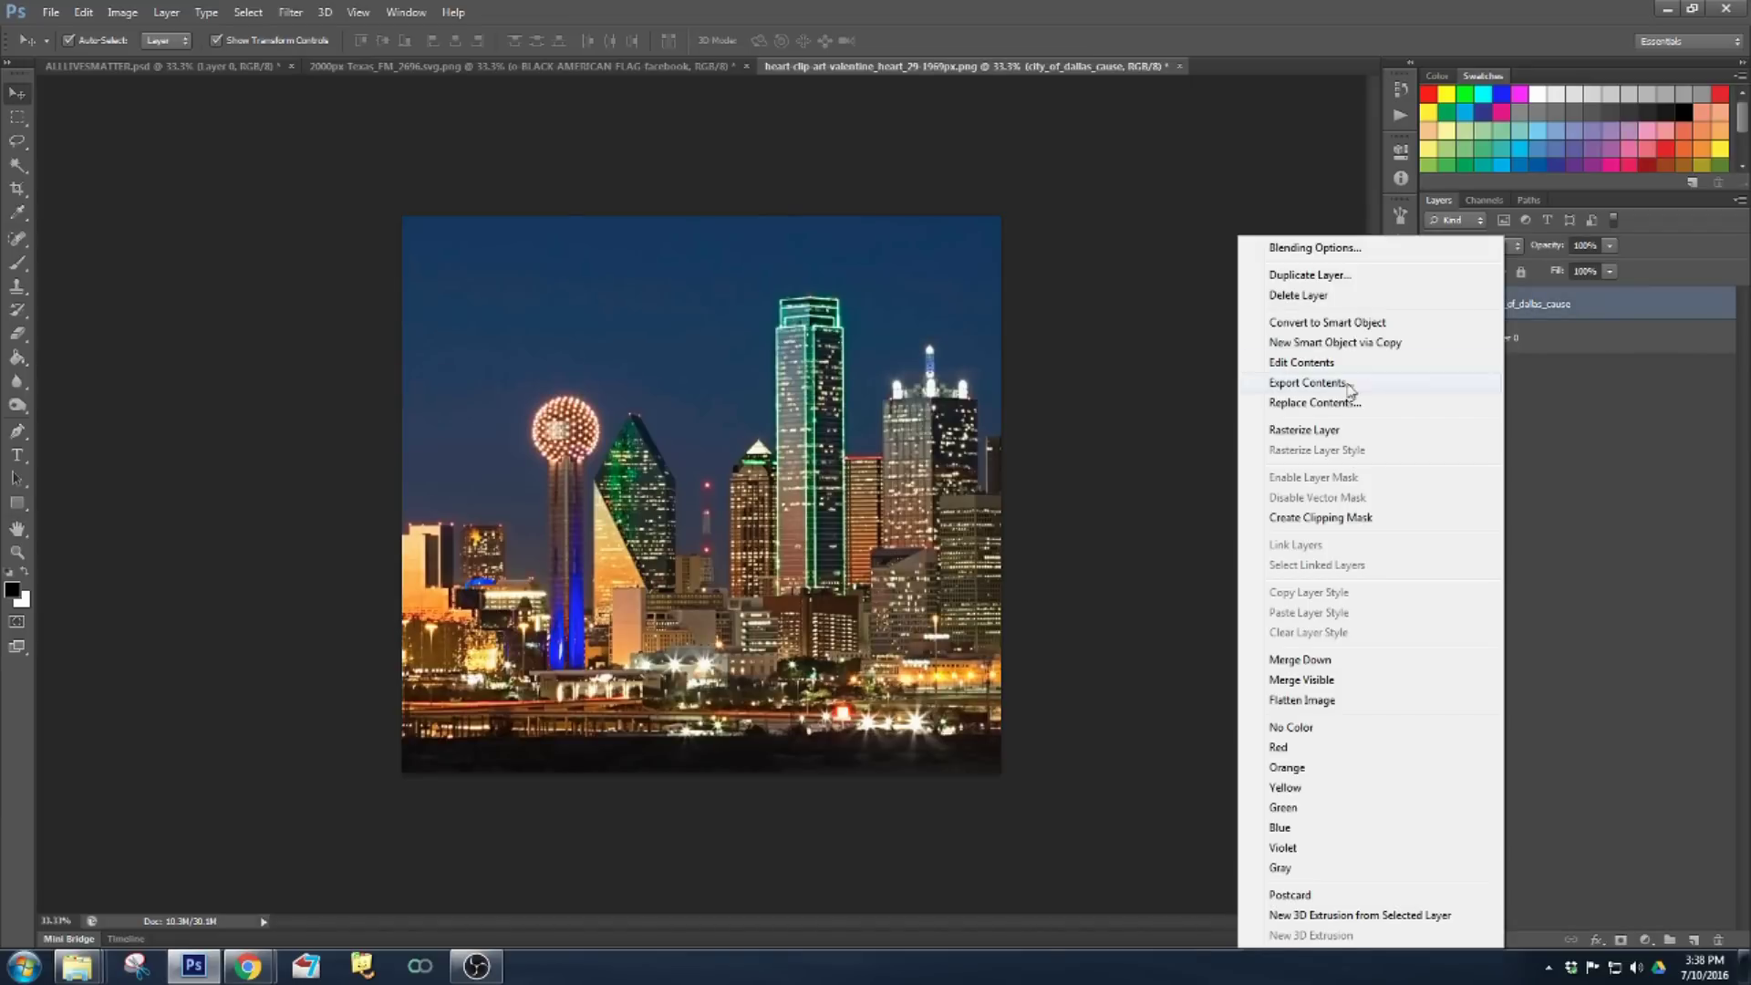
click(1333, 429)
click(1345, 346)
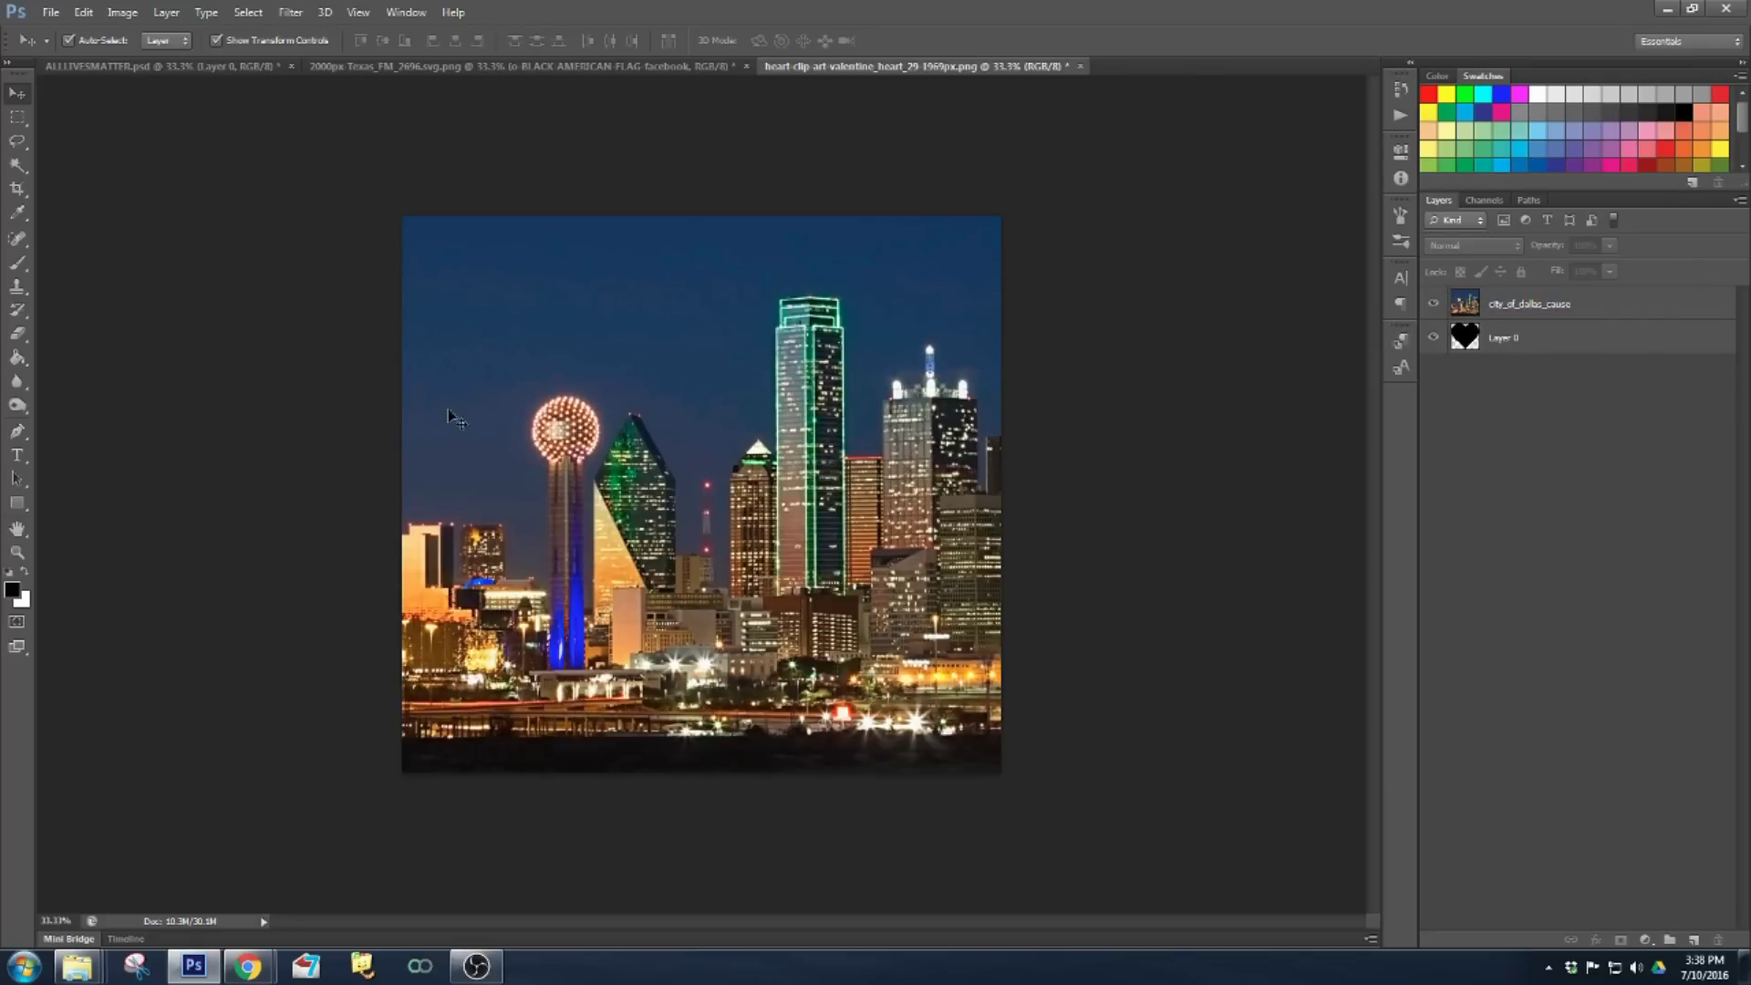
- Apply a Vibrance adjustment to the city layer with Vibrance +56 and Saturation +12
click(123, 13)
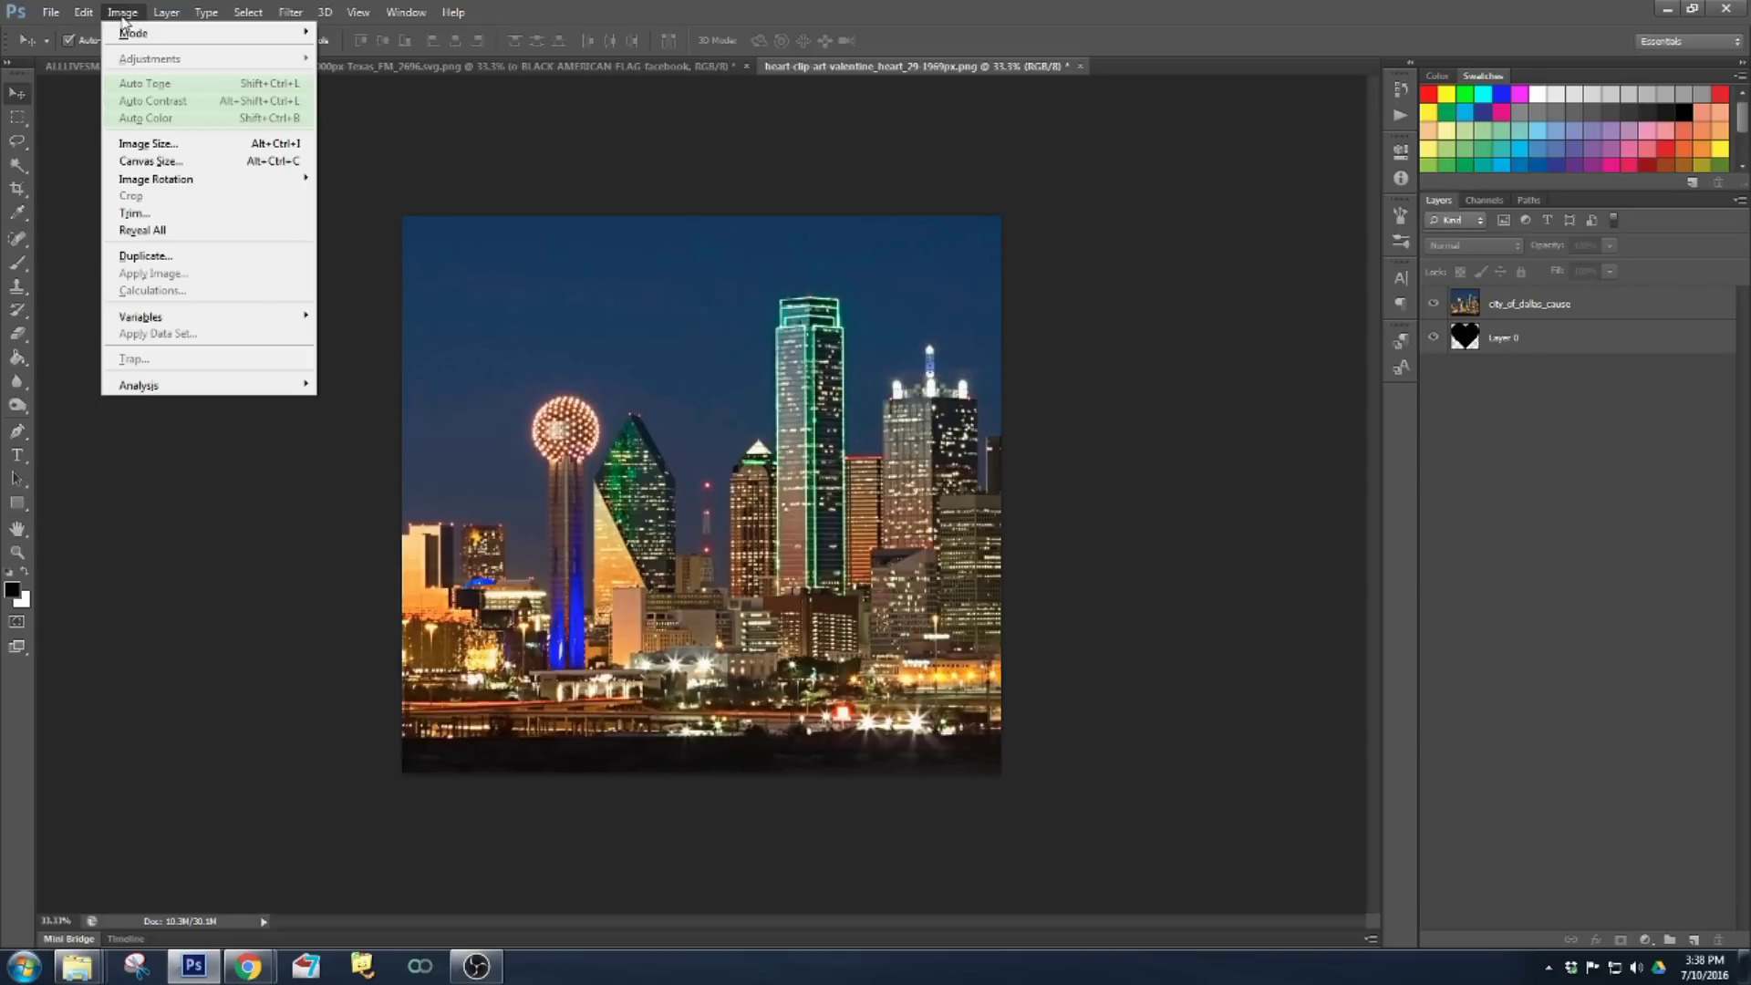
click(804, 397)
click(780, 392)
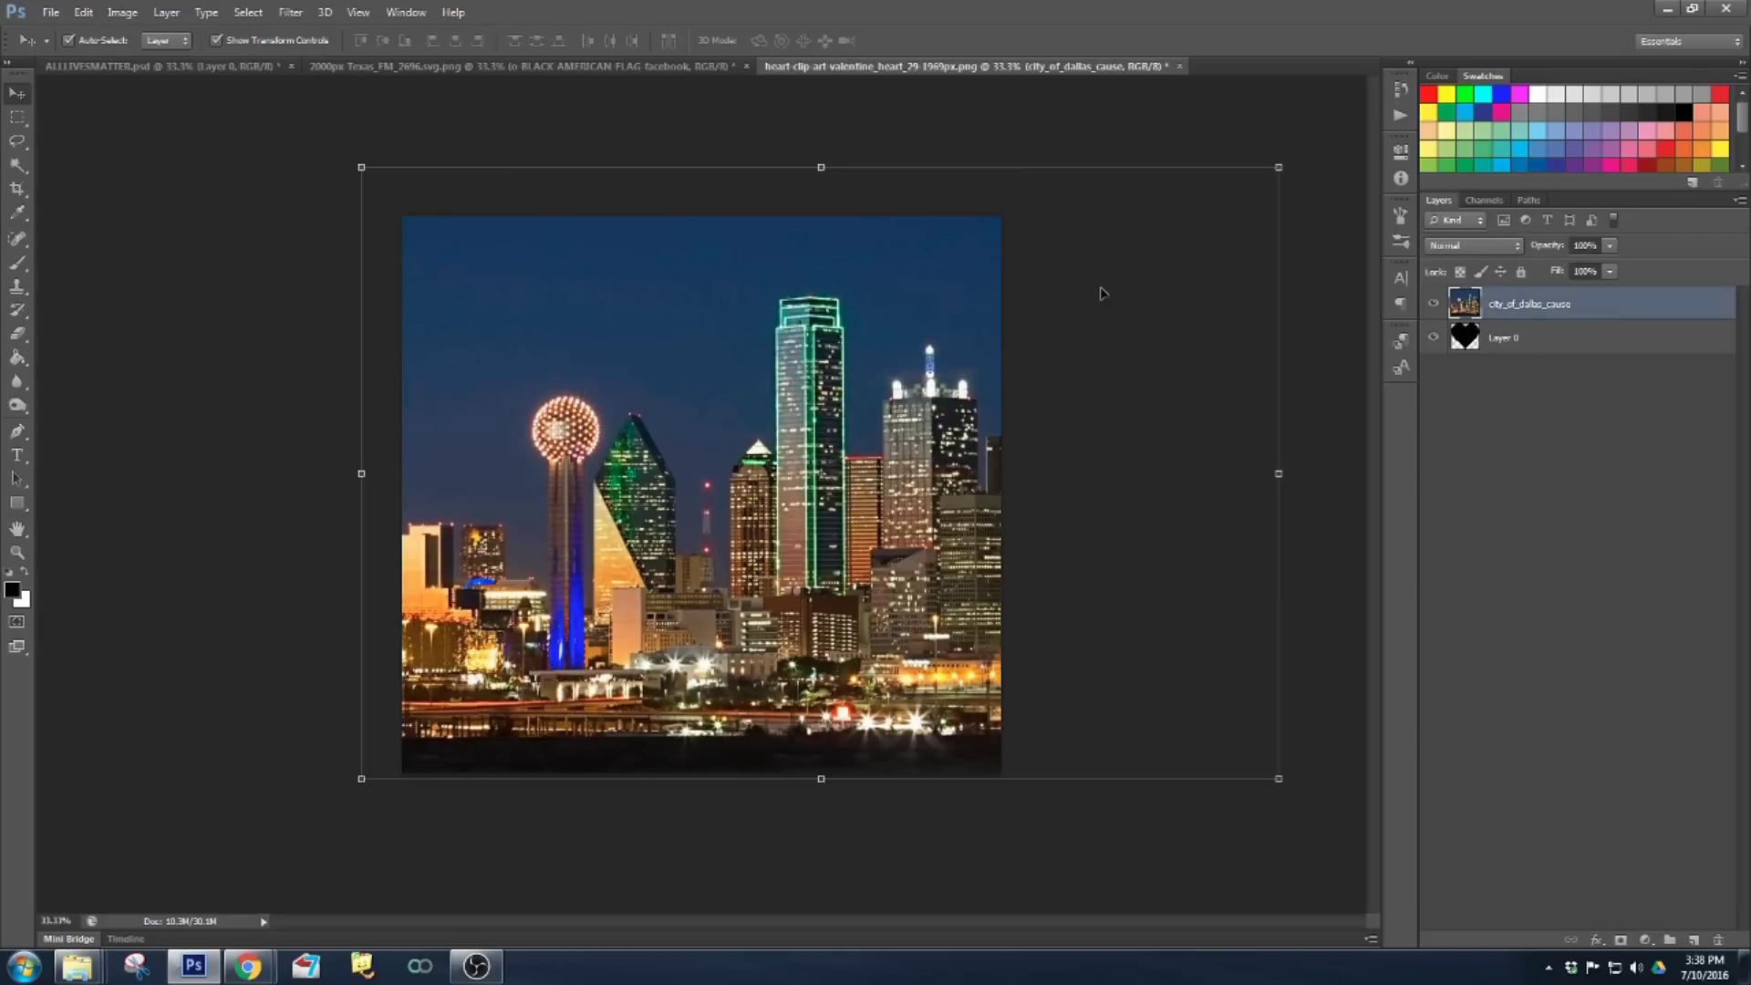
click(123, 13)
mouse_move(144, 61)
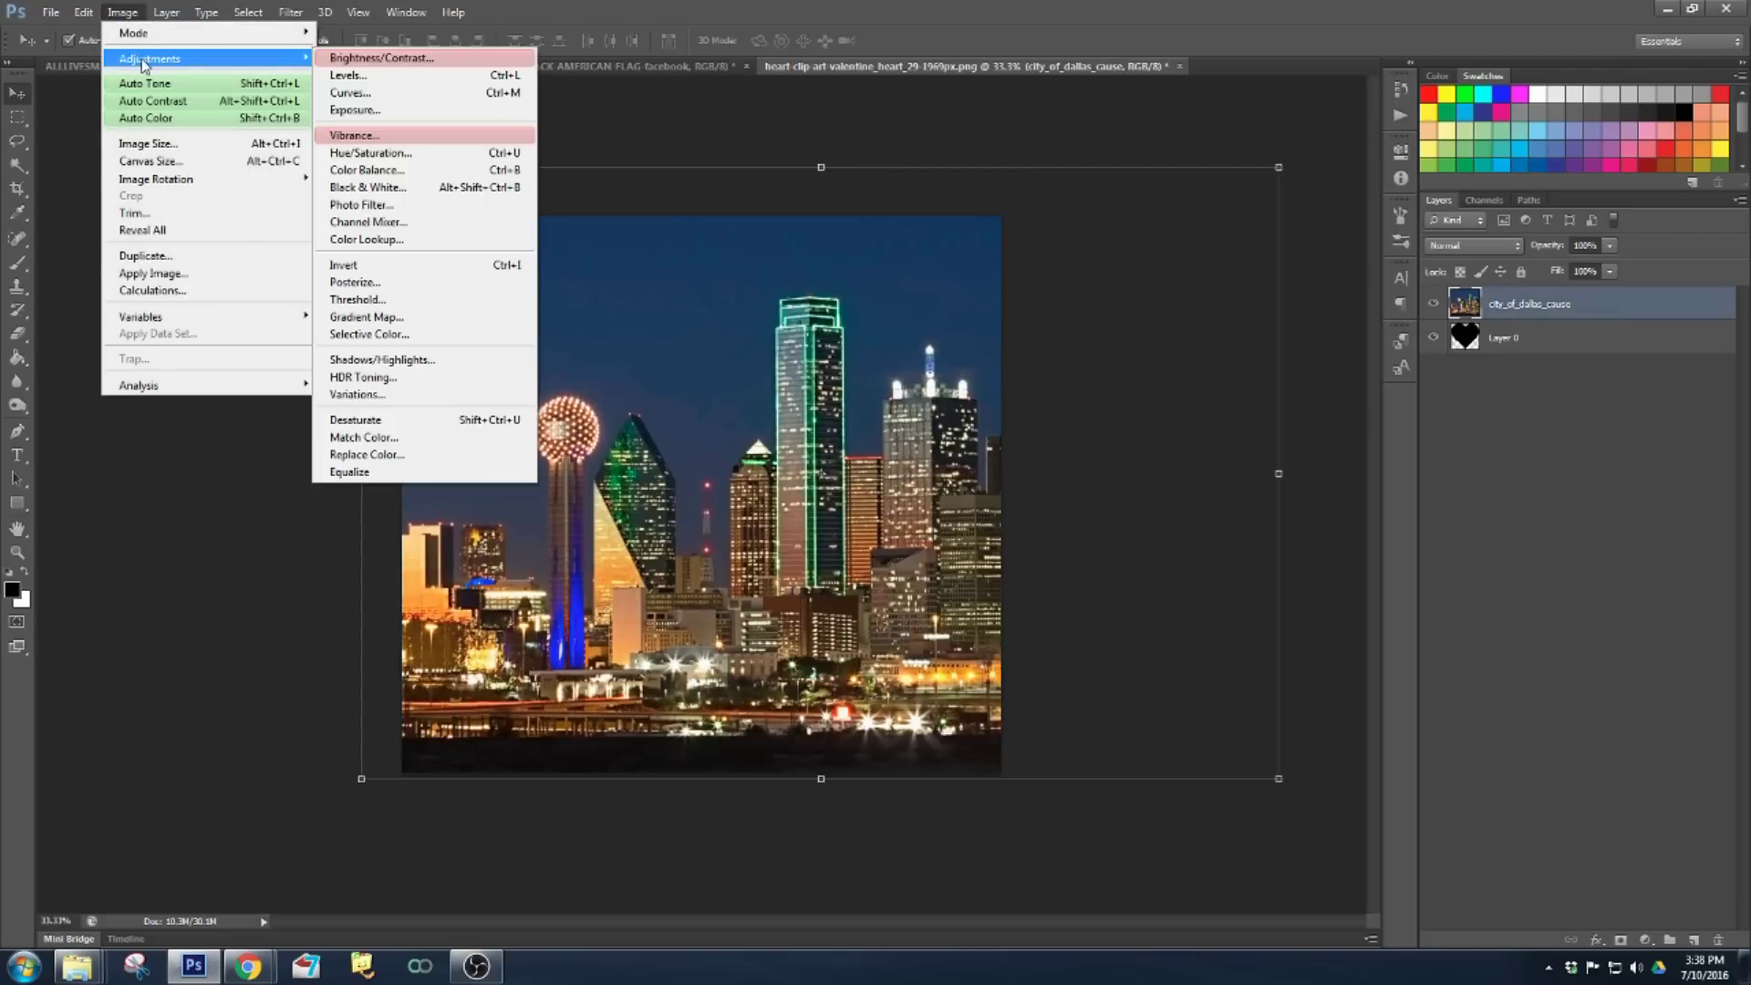
click(354, 135)
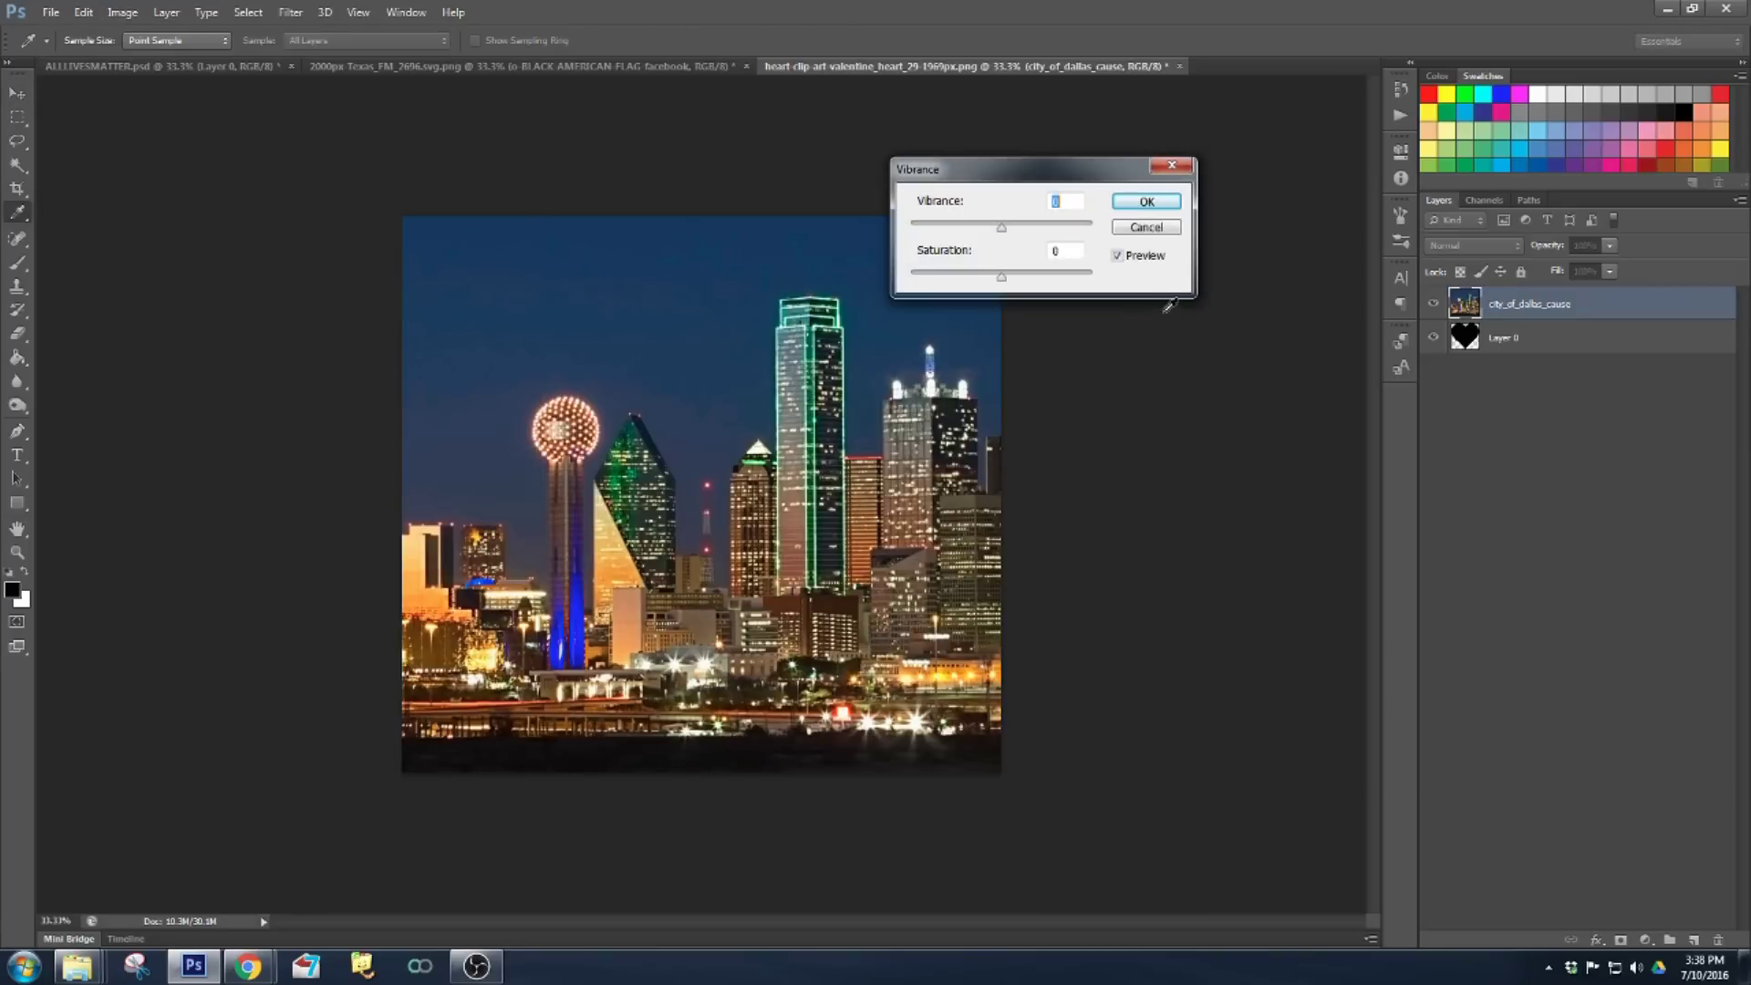
drag(1001, 226, 1018, 280)
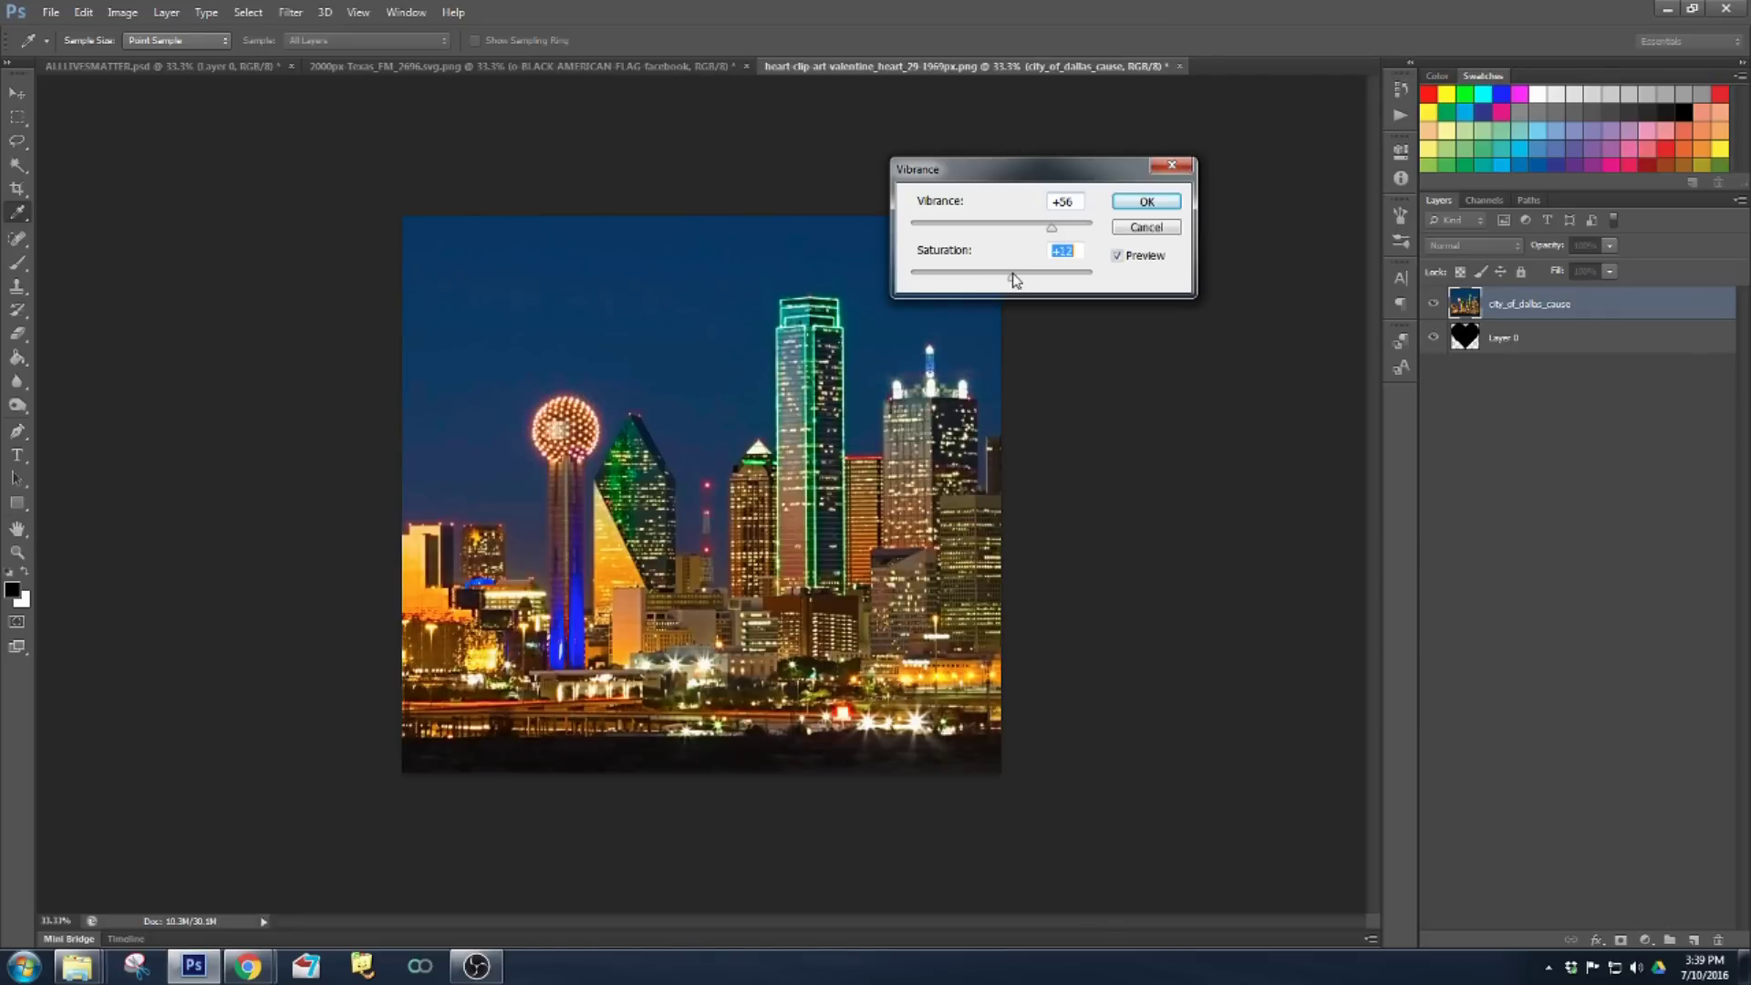
click(1147, 200)
- Clip the city_of_dallas_cause layer to the black heart layer below it
key(v)
click(1331, 444)
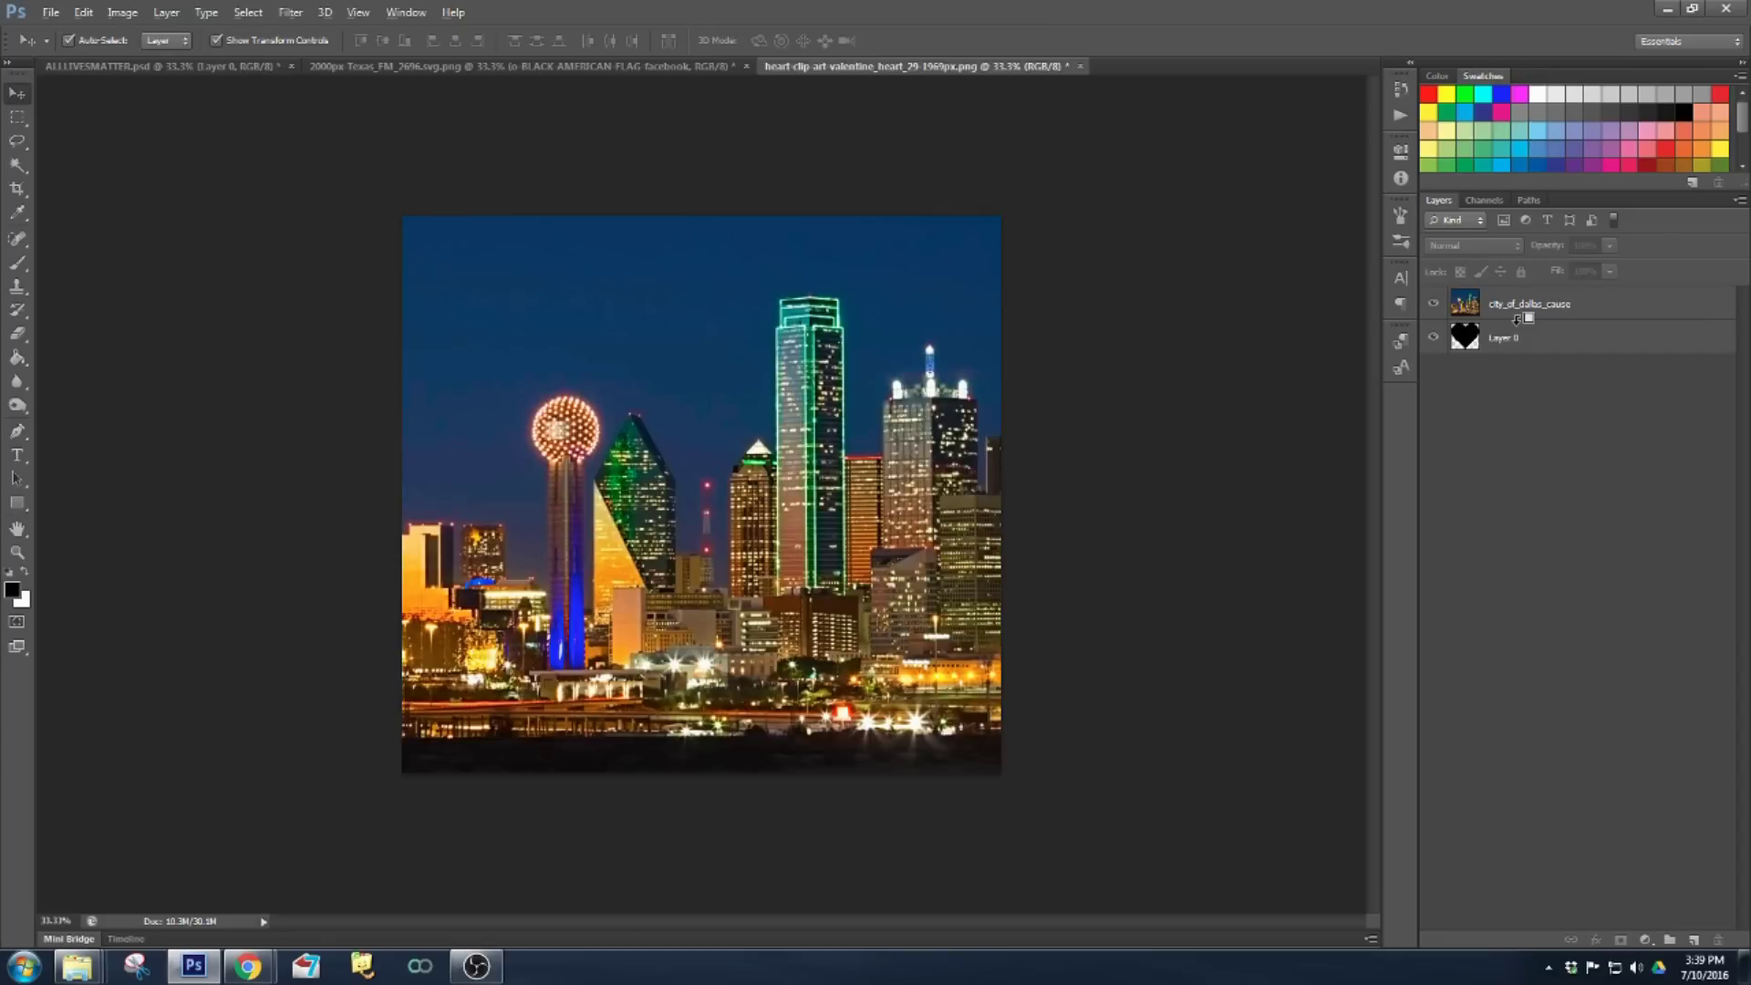
alt+click(1517, 319)
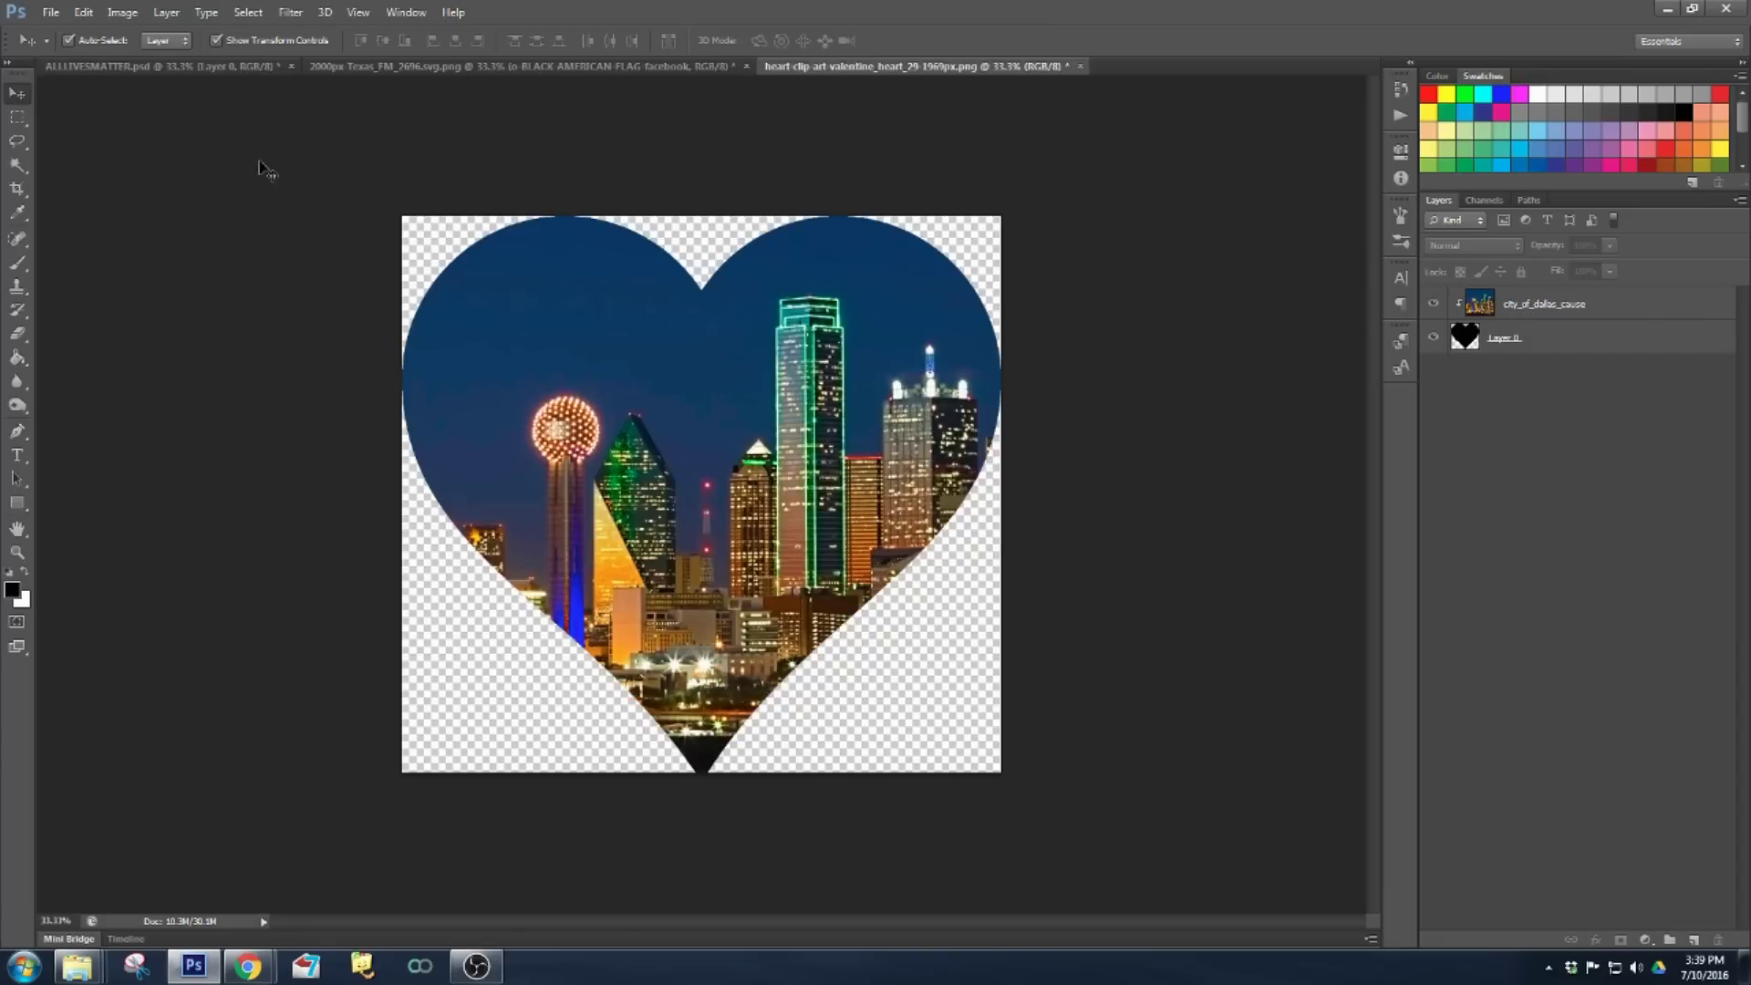
- Enlarge the clipped city image proportionally, reposition it so the skyline fills more of the heart, and apply the transform
drag(735, 527, 707, 463)
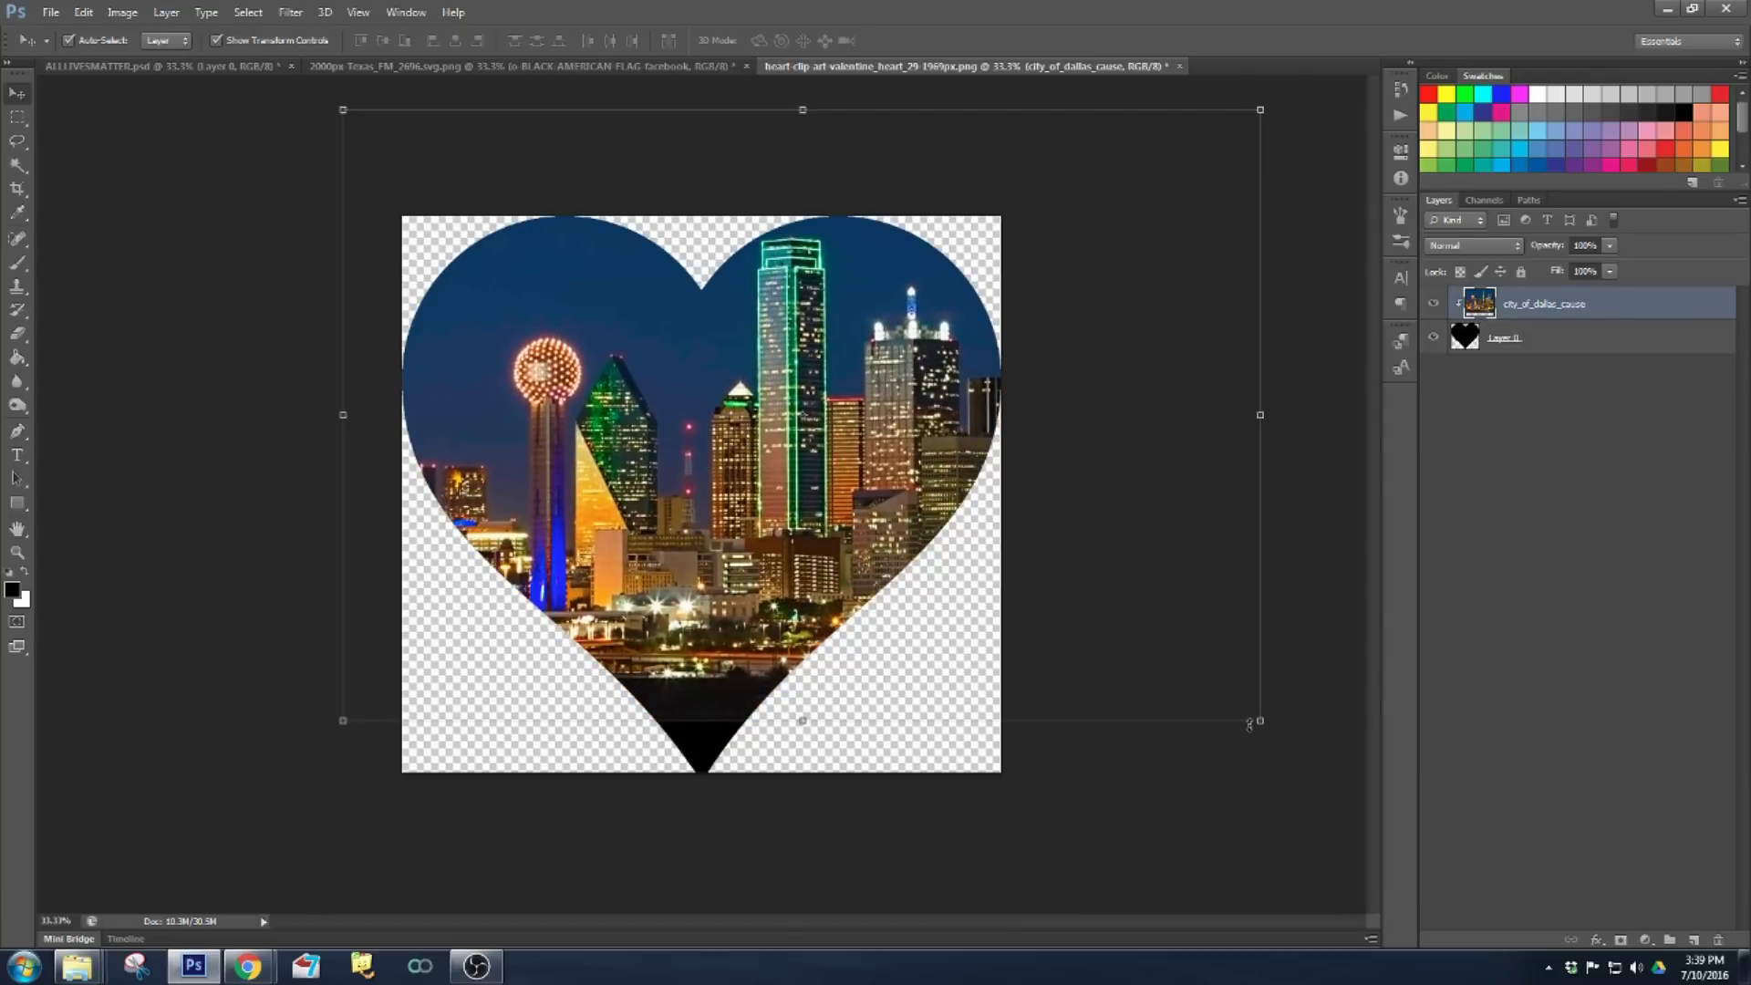
click(1259, 720)
drag(1260, 720, 1350, 780)
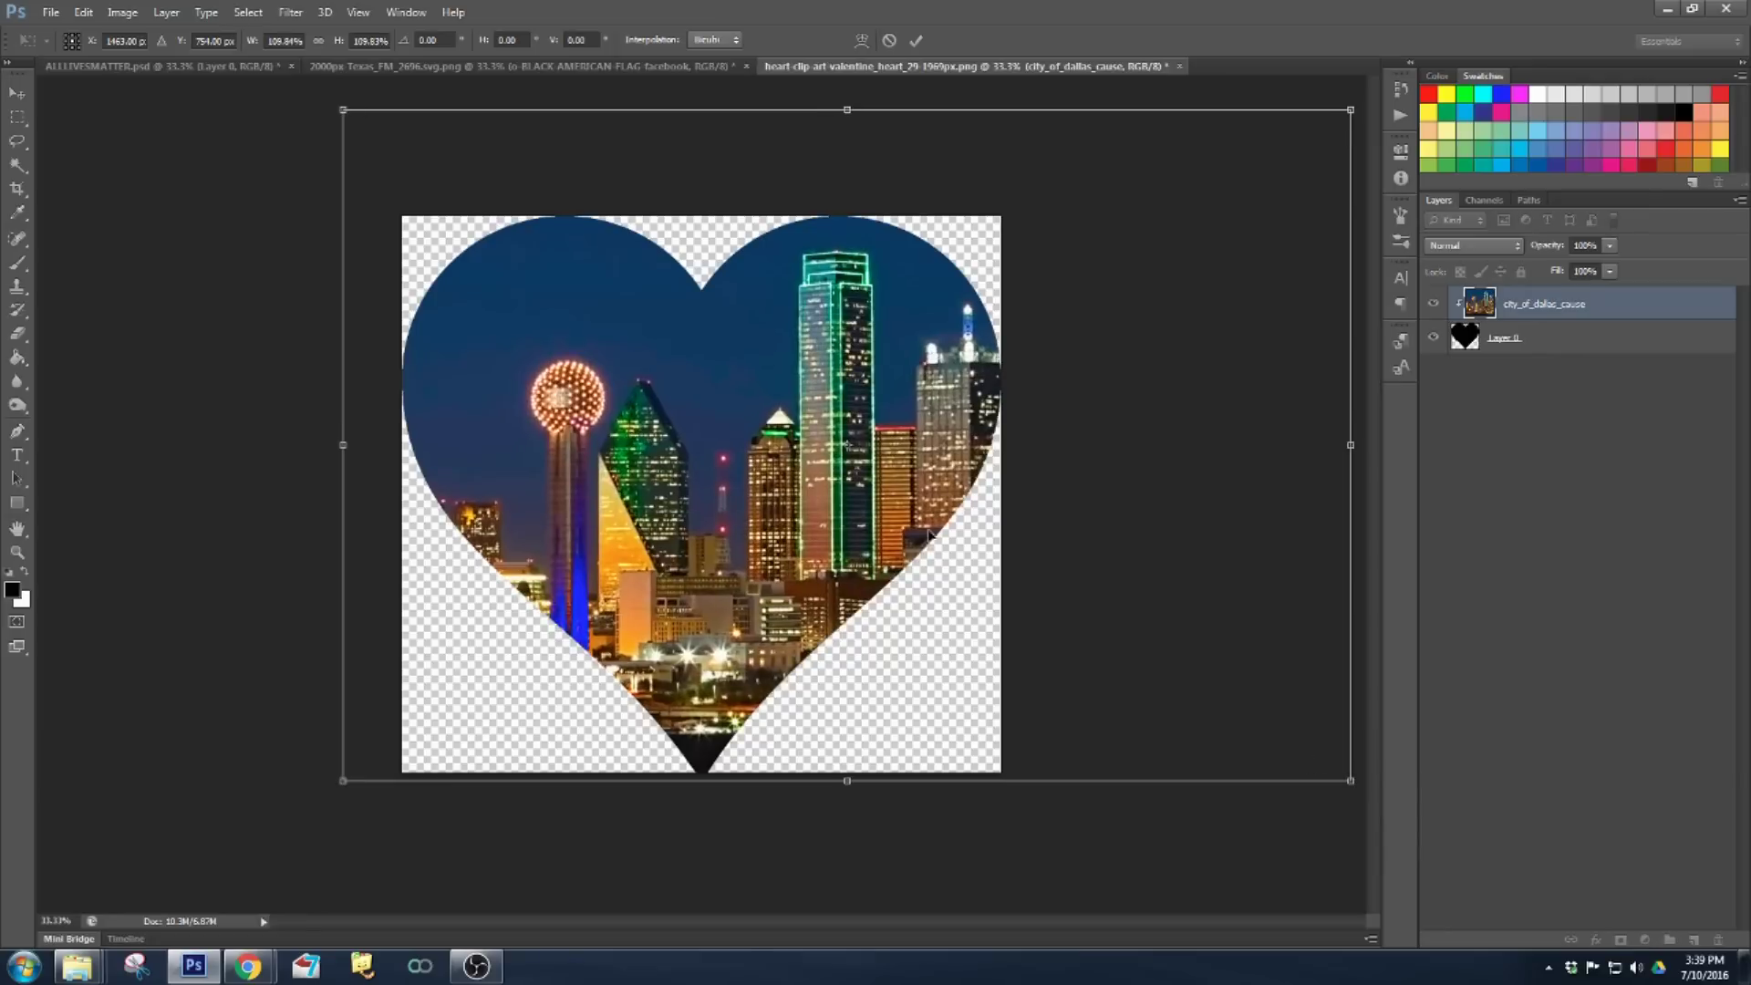
drag(344, 780, 322, 795)
drag(609, 563, 594, 549)
key(Return)
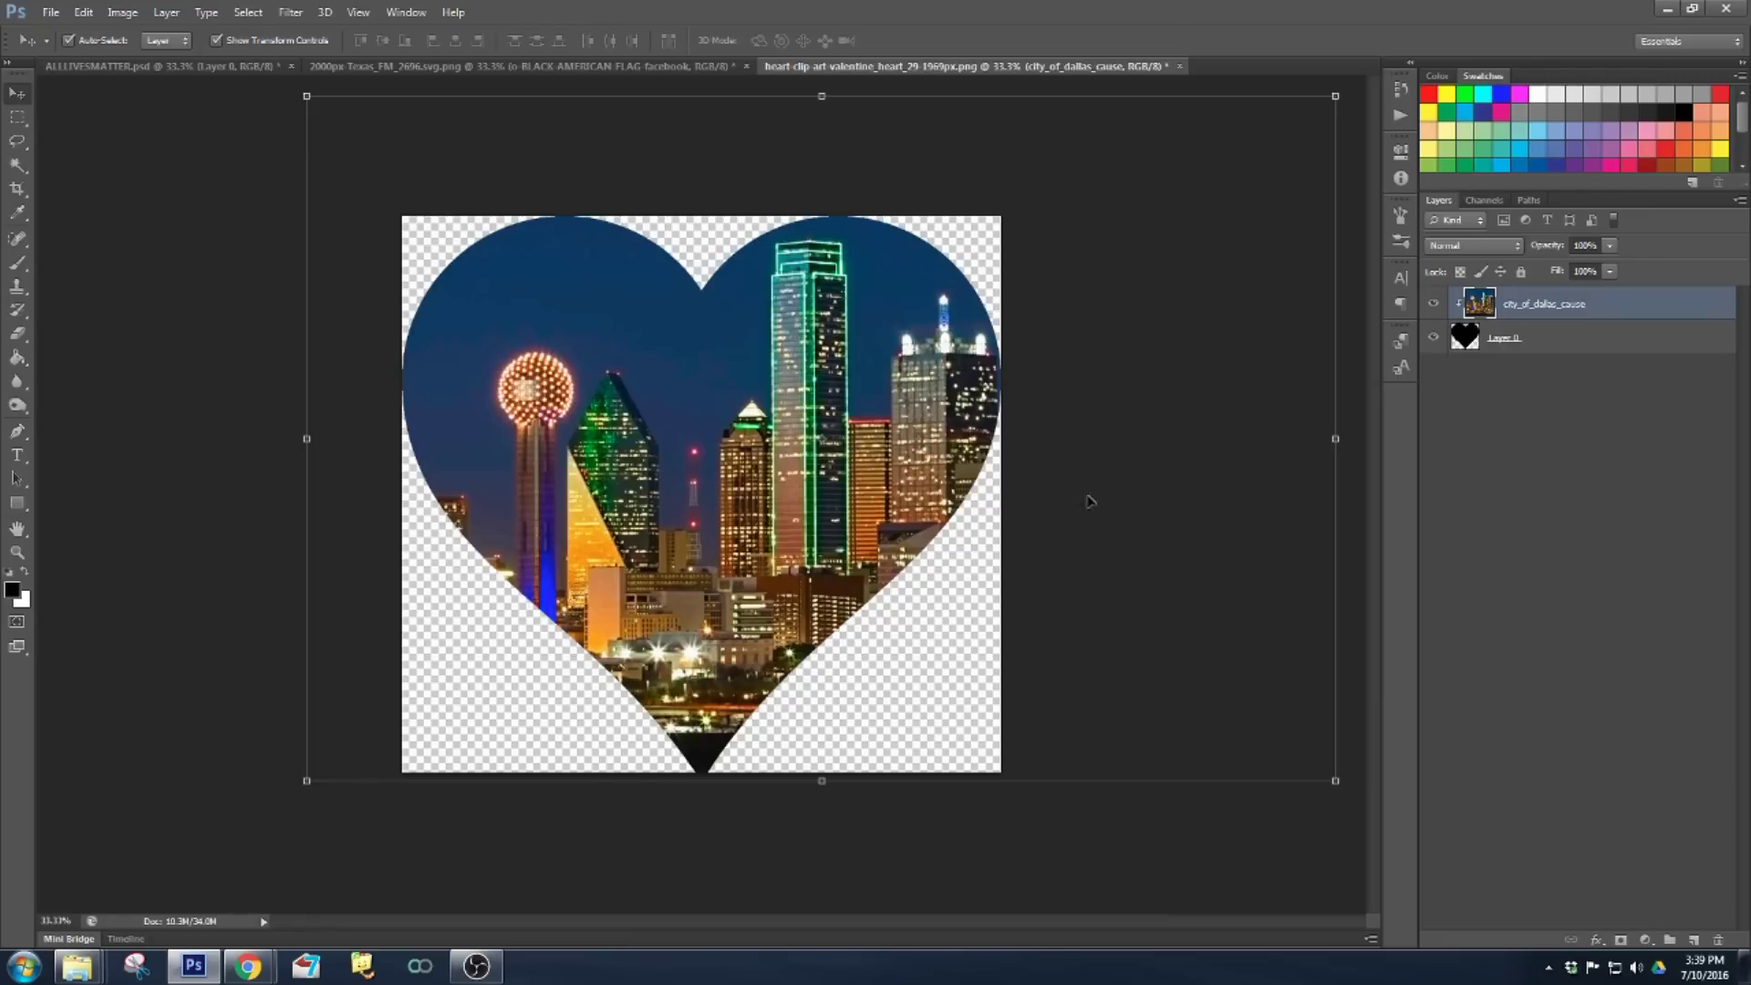
- Merge the city_of_dallas_cause layer and the black heart layer into one layer
shift+click(1490, 344)
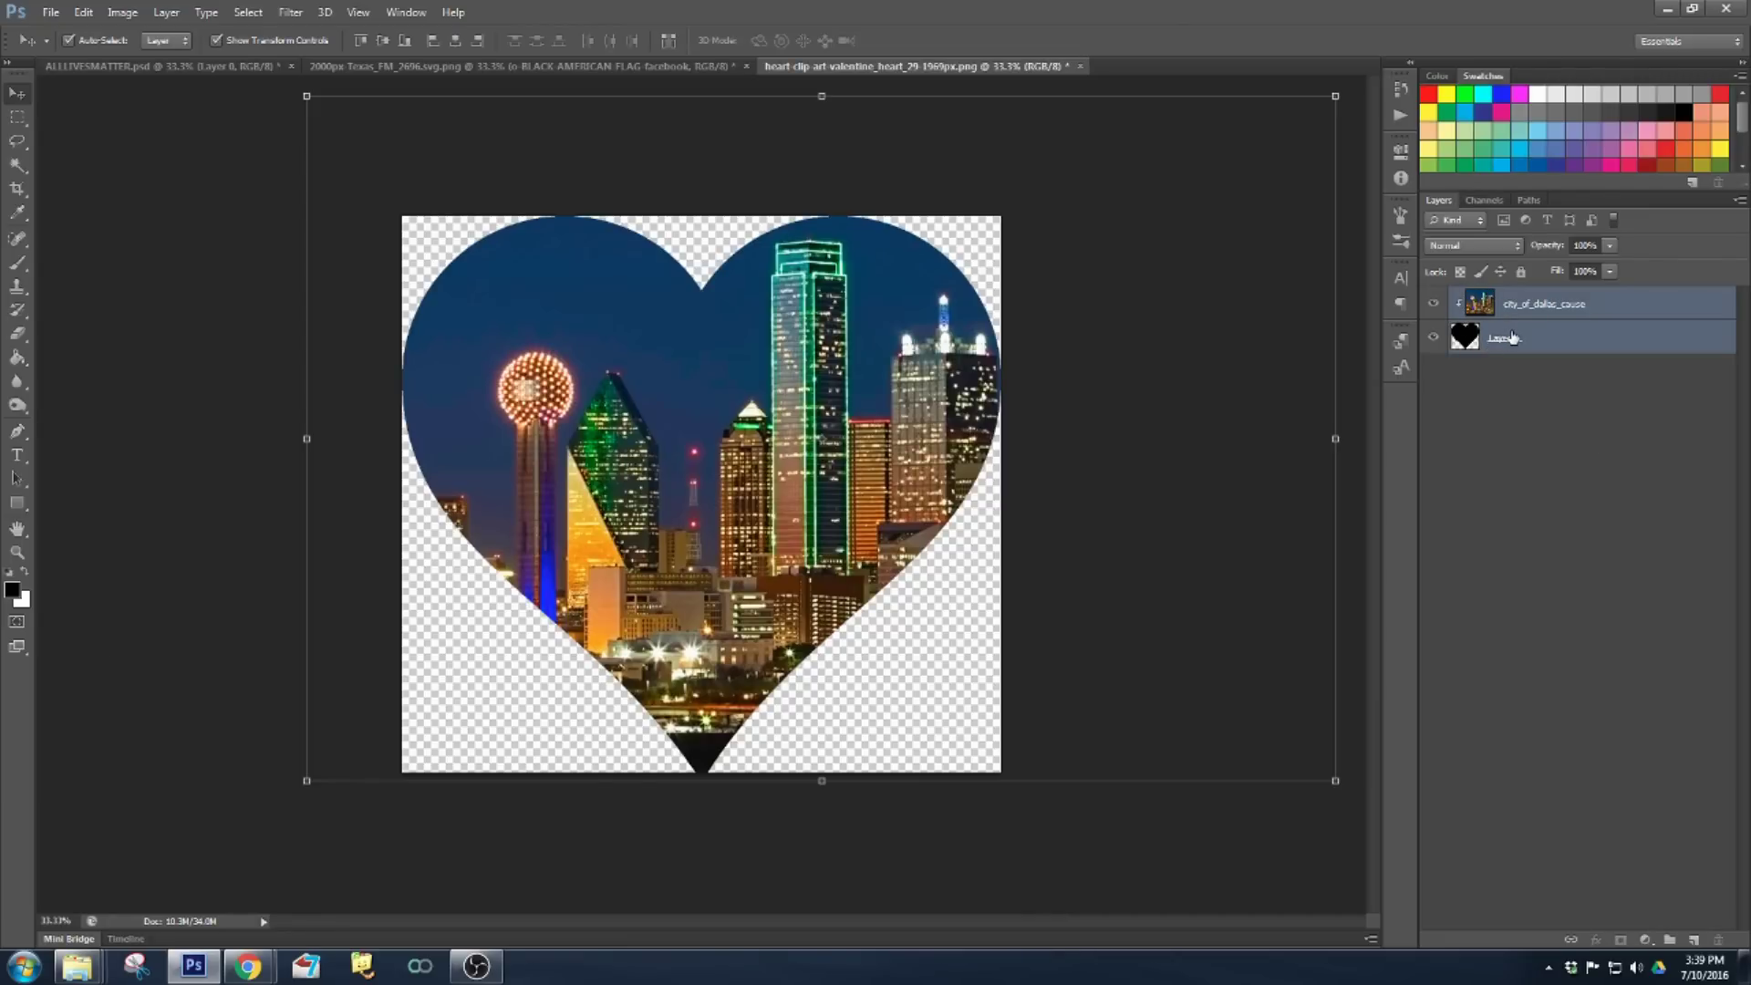
right_click(1522, 335)
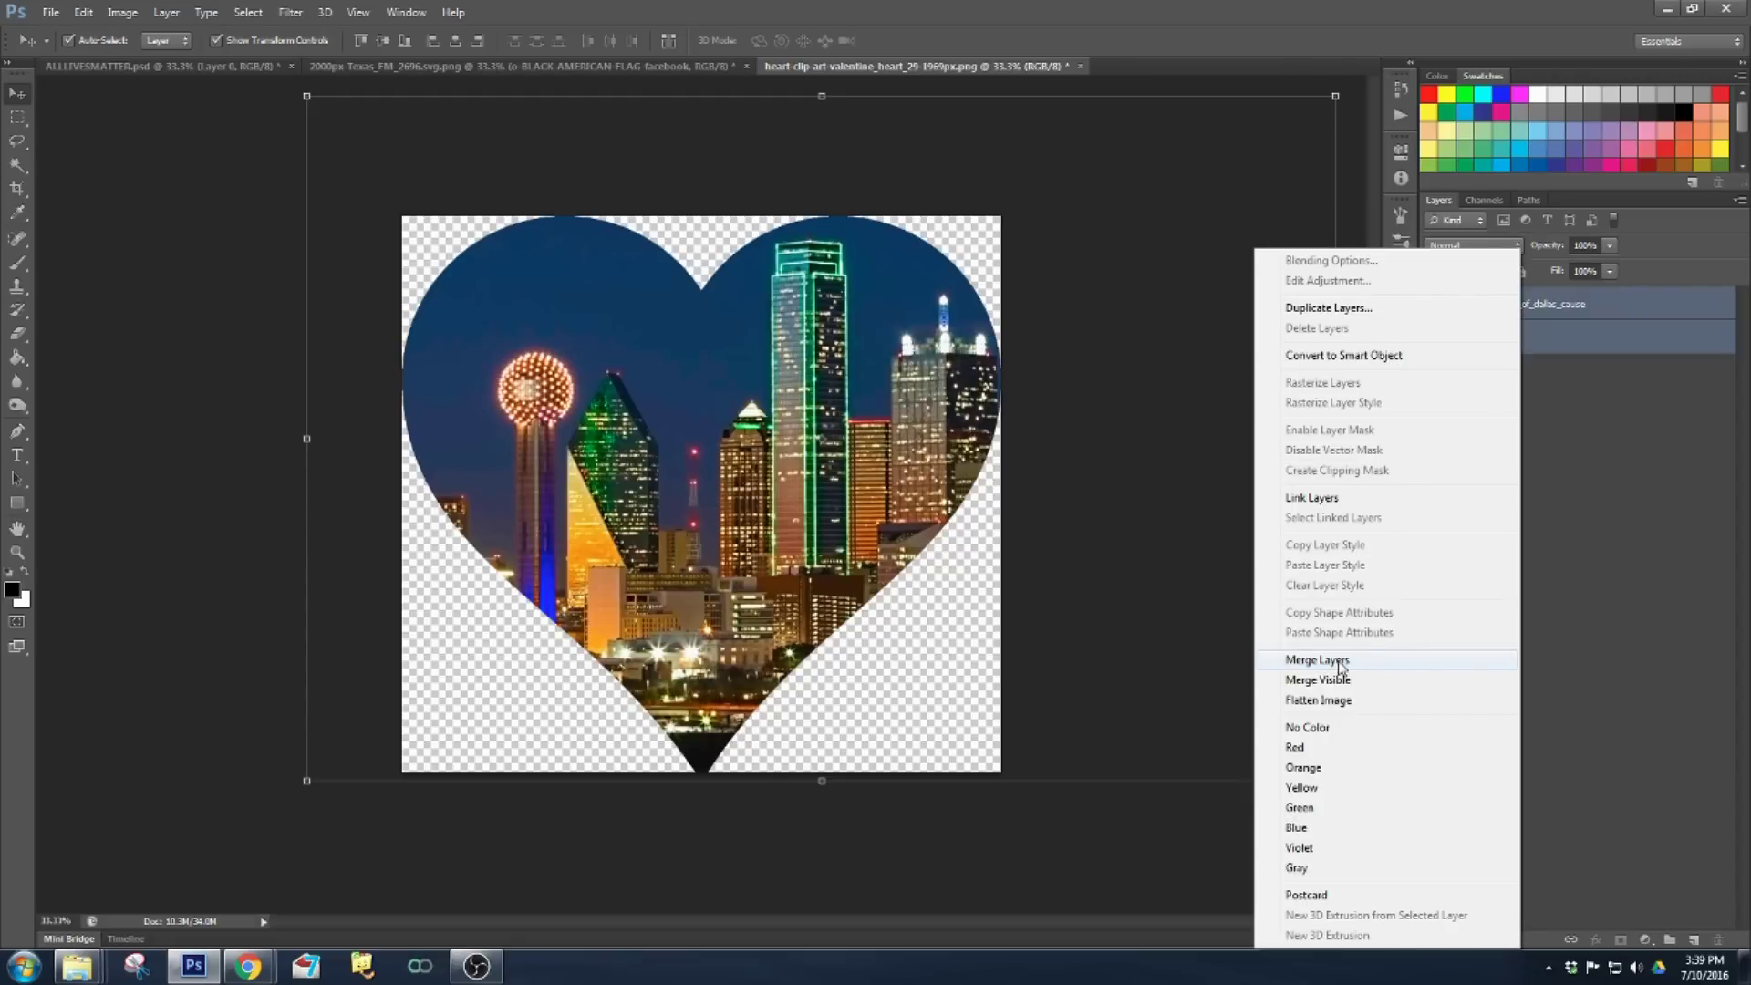
click(1389, 665)
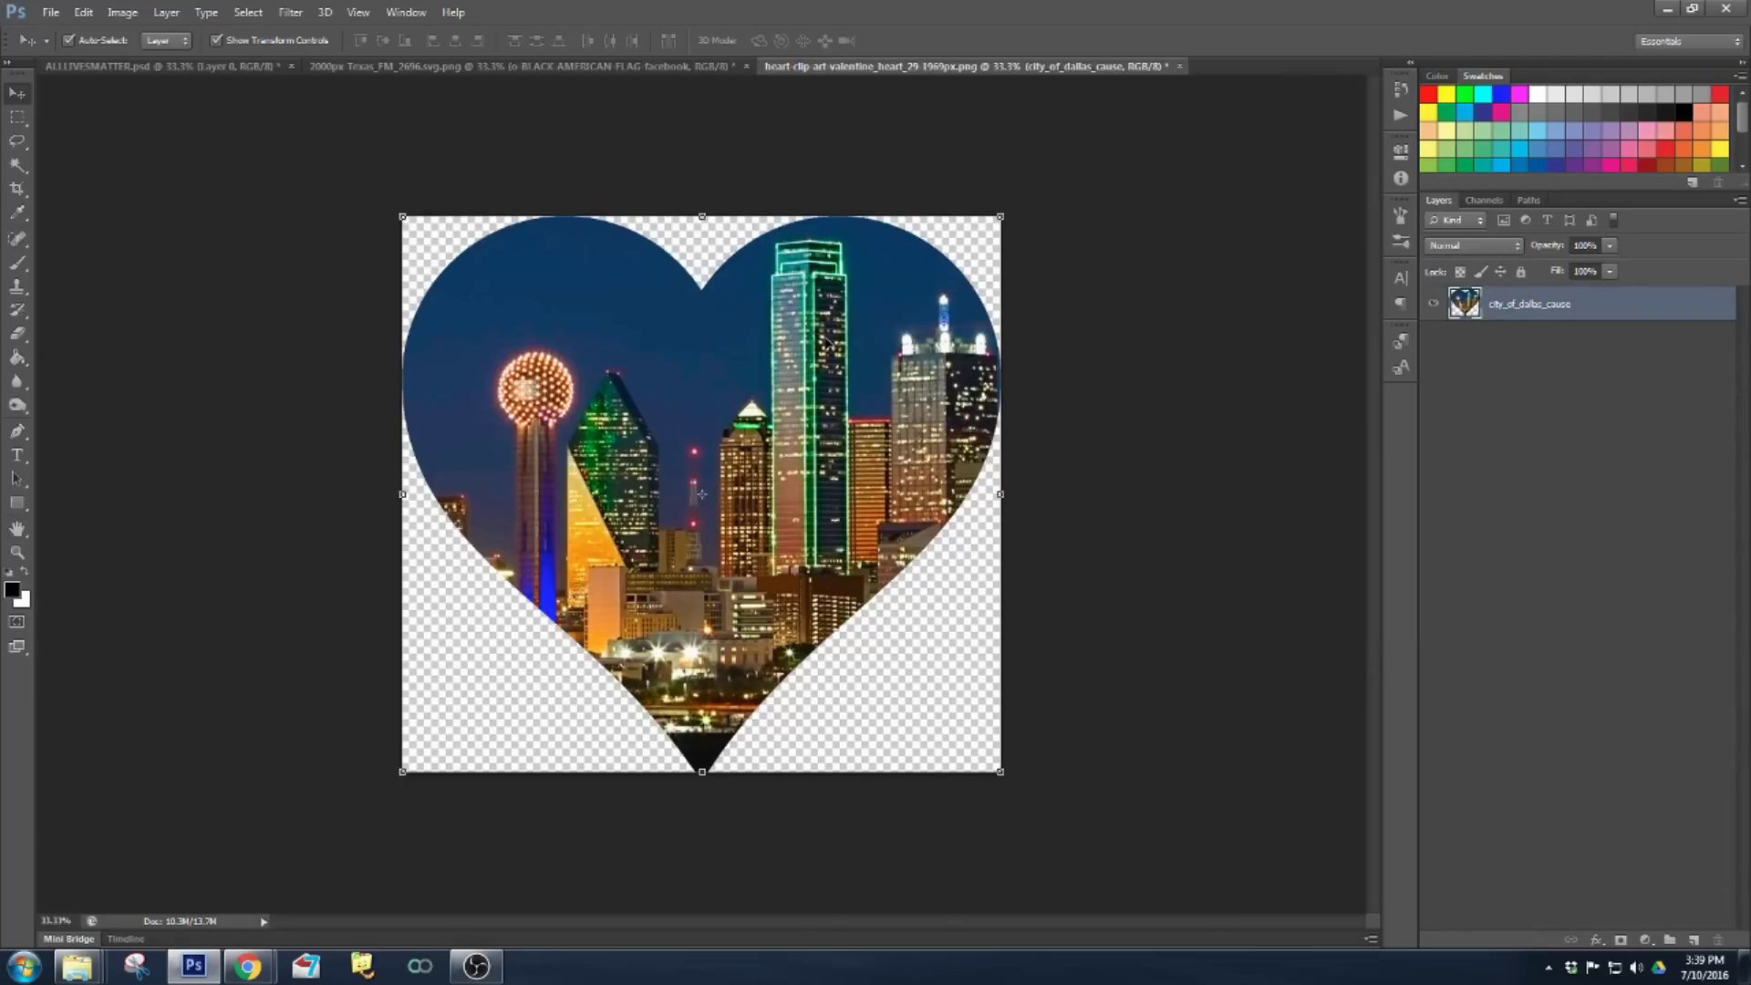
- Copy the merged skyline heart into the 2000px-Texas_FM_2696.svg.png document by moving it onto that canvas
mouse_move(781, 391)
mouse_down()
mouse_move(638, 398)
mouse_move(804, 404)
mouse_up()
drag(695, 393, 230, 74)
drag(373, 69, 782, 441)
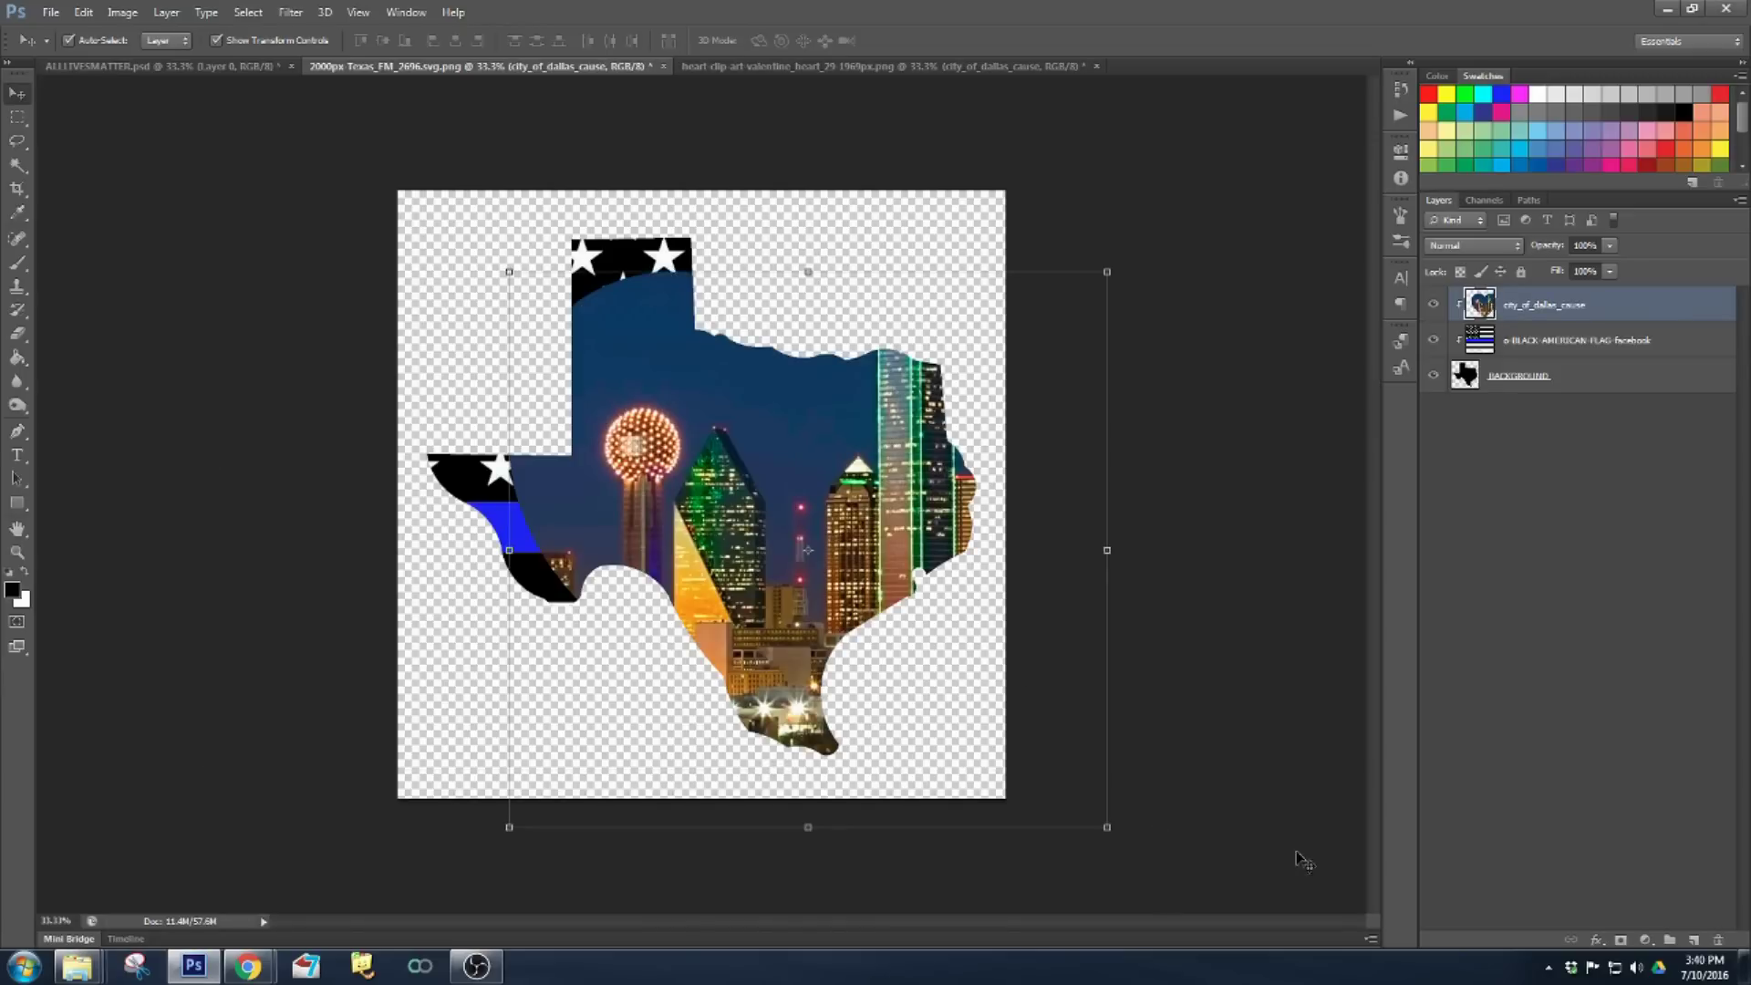
- Scale the skyline heart proportionally to about 23.5%, place it over the upper stripes in northeast Texas and apply the transform
drag(1109, 831, 701, 448)
drag(611, 330, 837, 430)
drag(929, 565, 874, 497)
drag(792, 416, 793, 410)
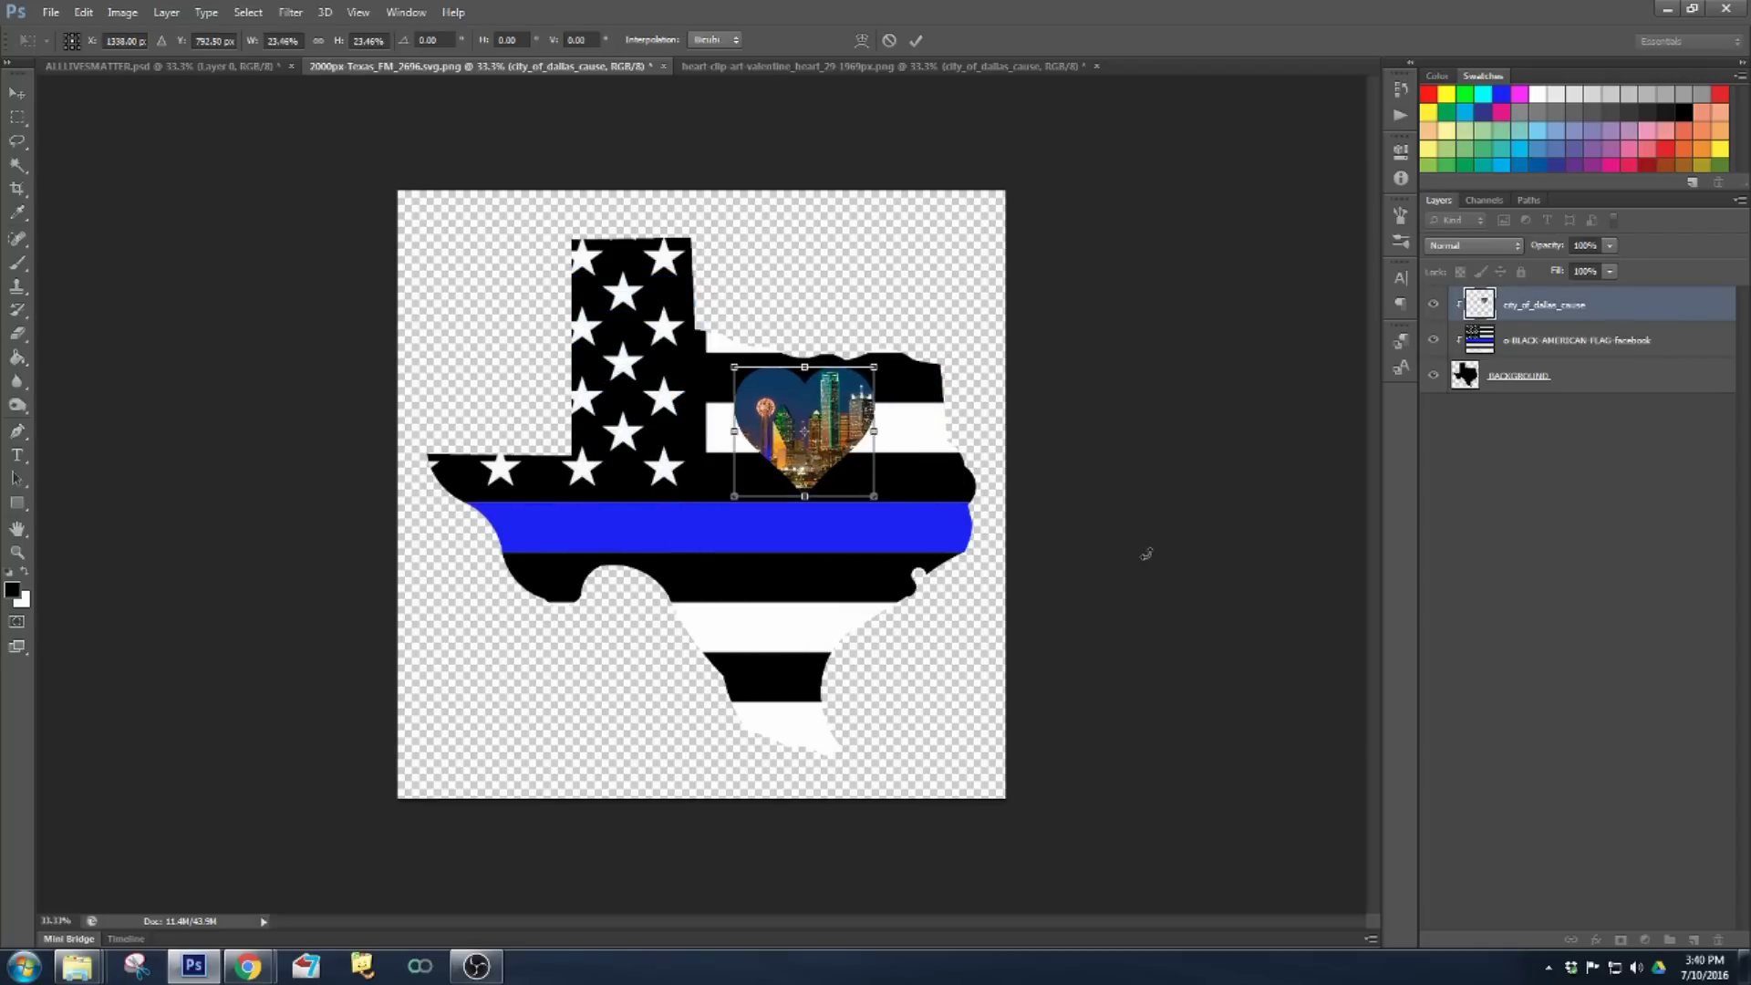
key(Return)
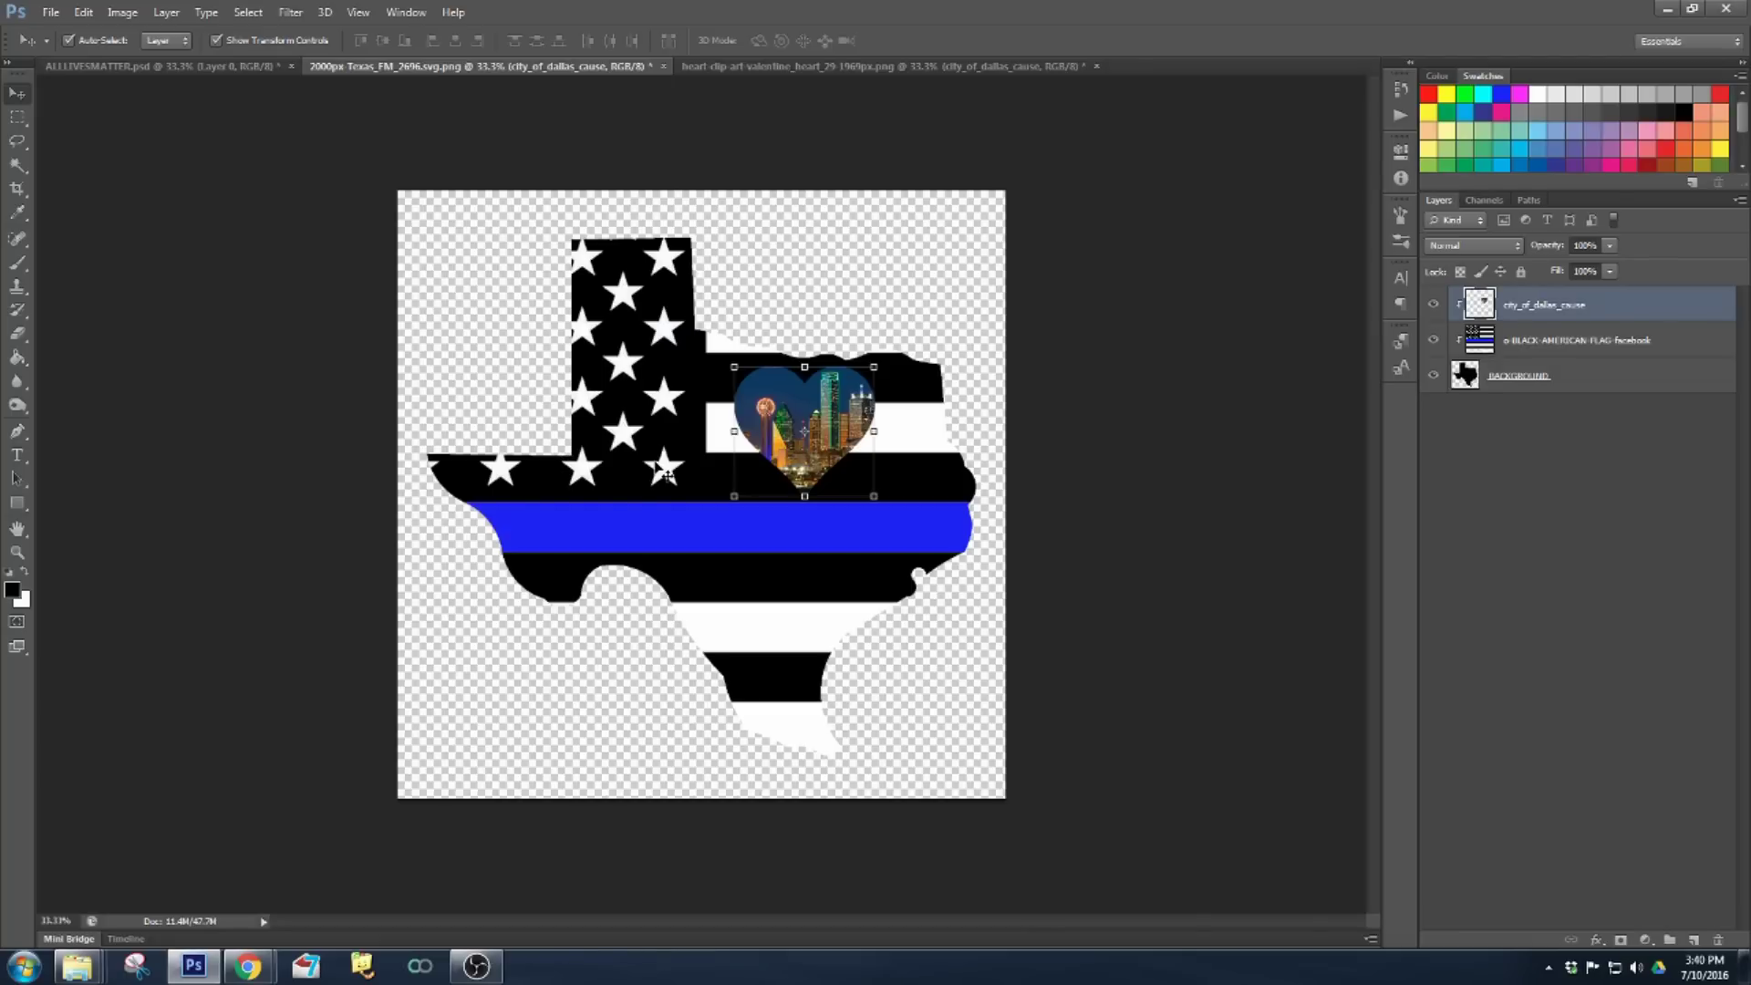
- Release the skyline heart layer from the clipping mask and nudge the heart slightly toward the stars
alt+click(1487, 321)
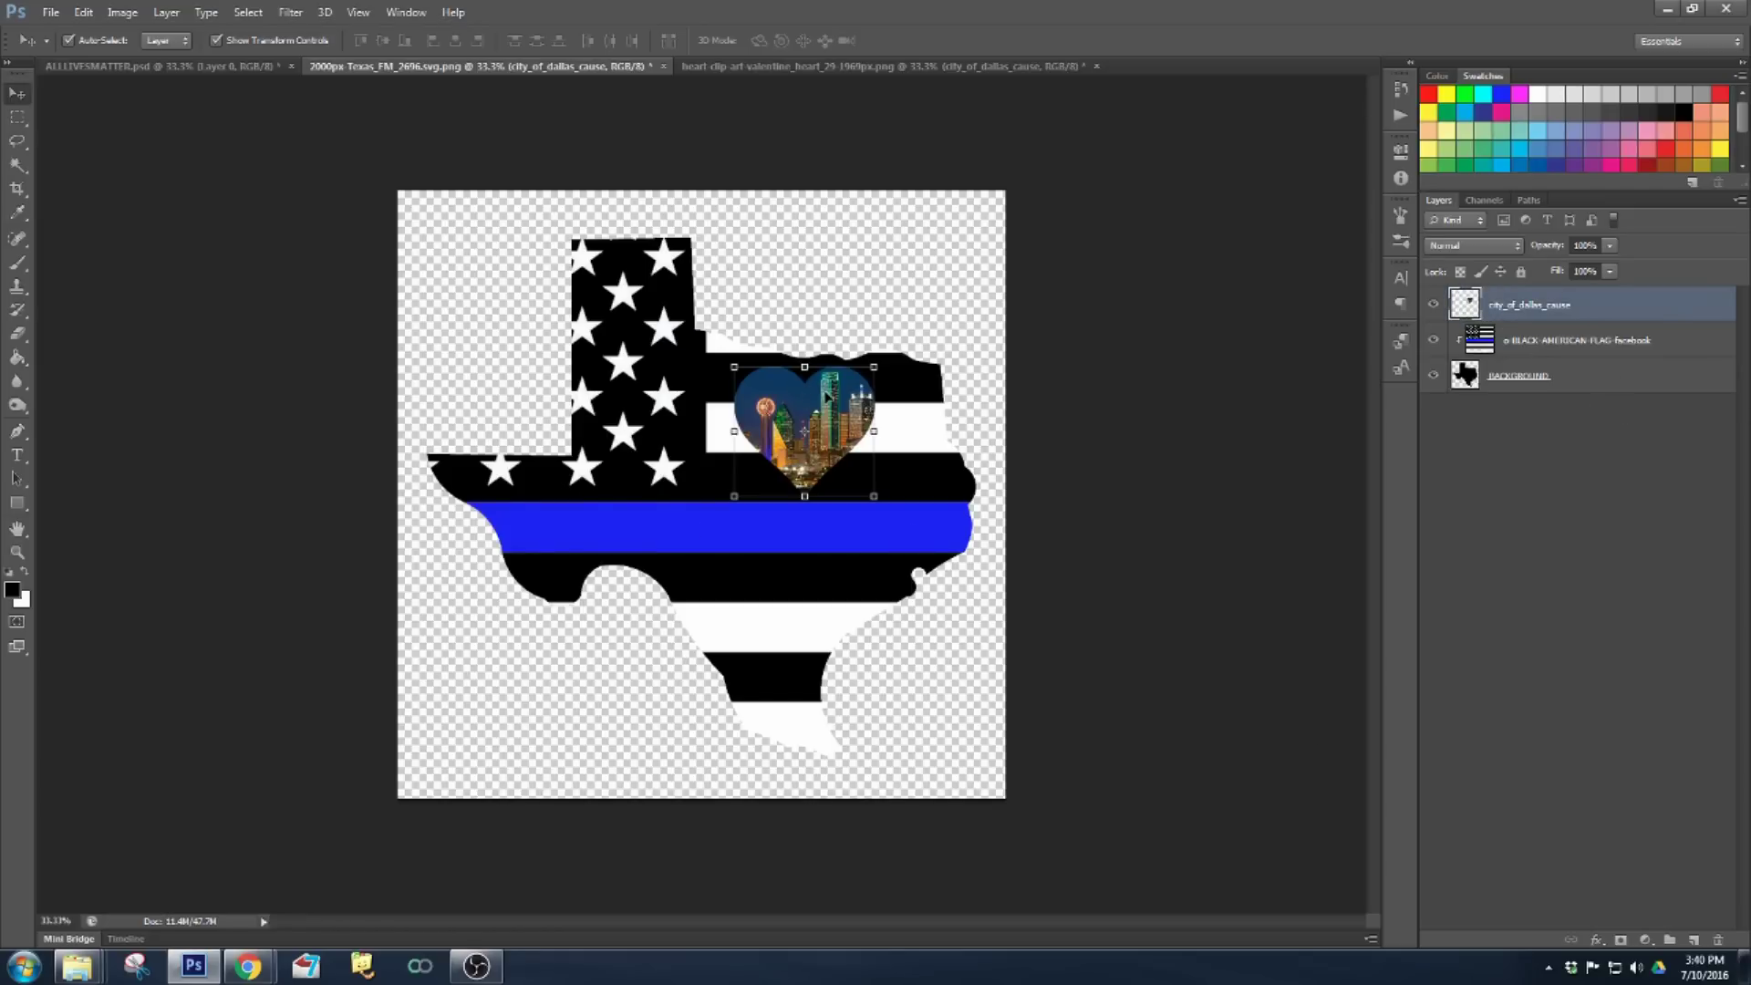
drag(827, 397, 812, 395)
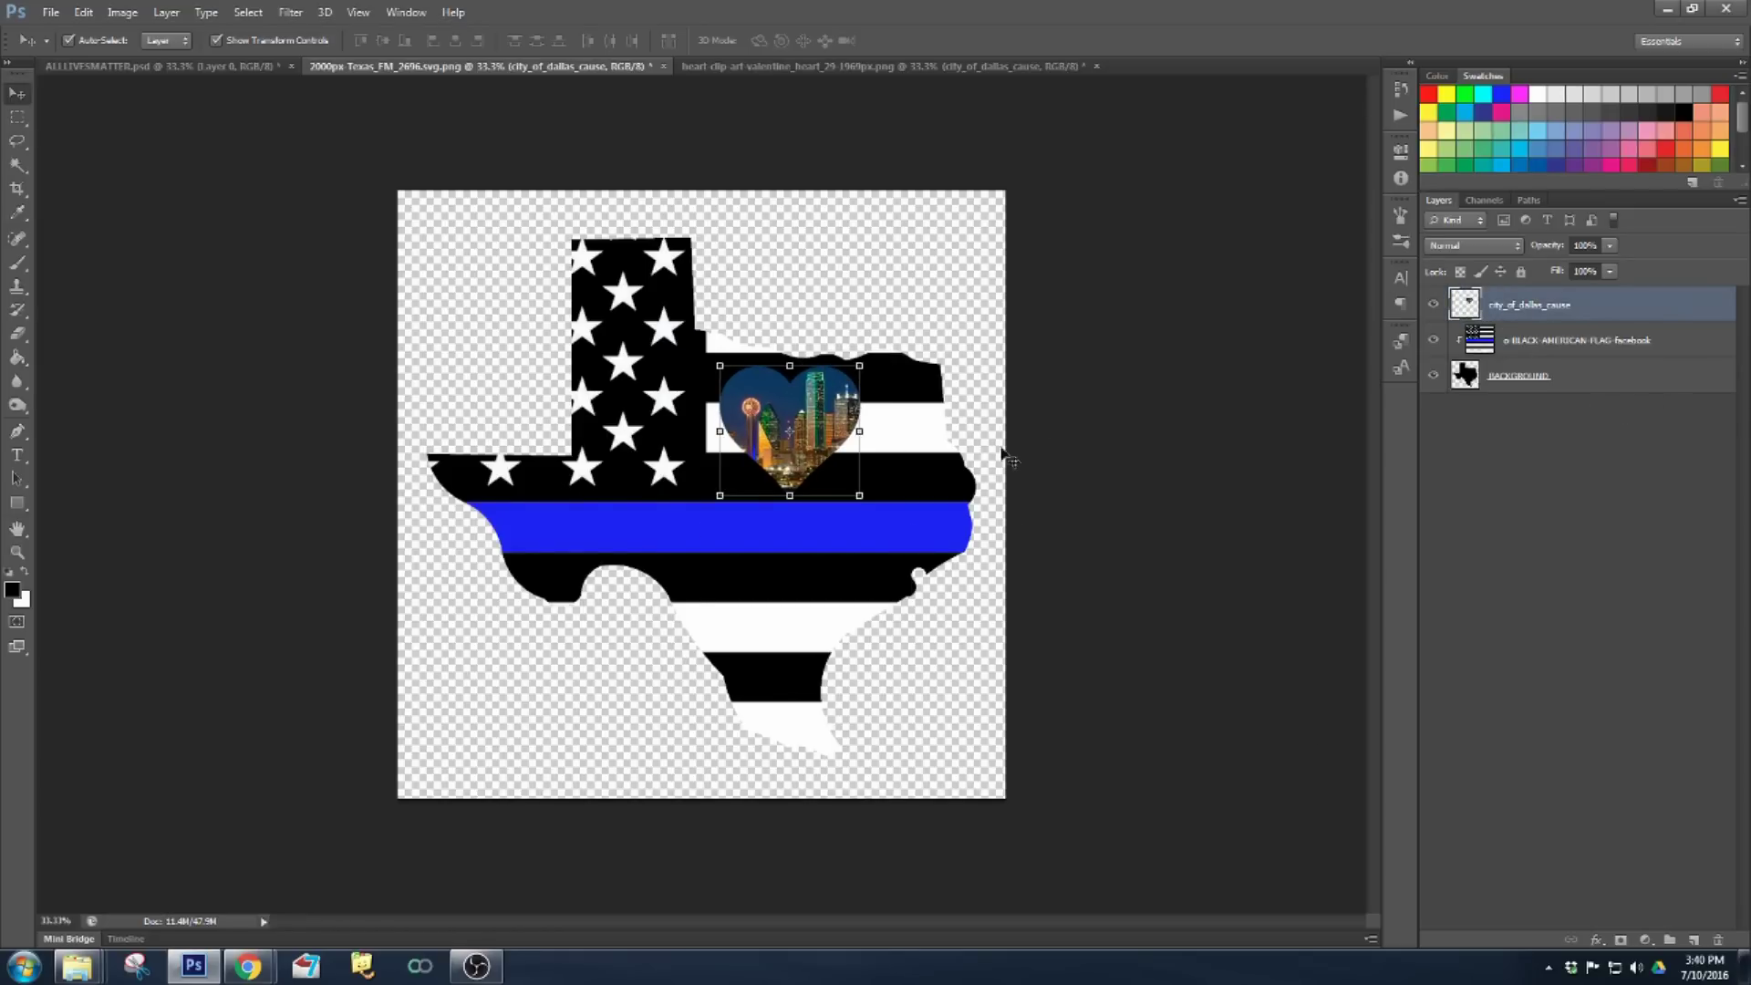
- Try enlarging the skyline heart across eastern Texas and clipping it to the Texas shape, and release the clipping mask
drag(865, 501, 1071, 652)
drag(849, 452, 768, 433)
key(Return)
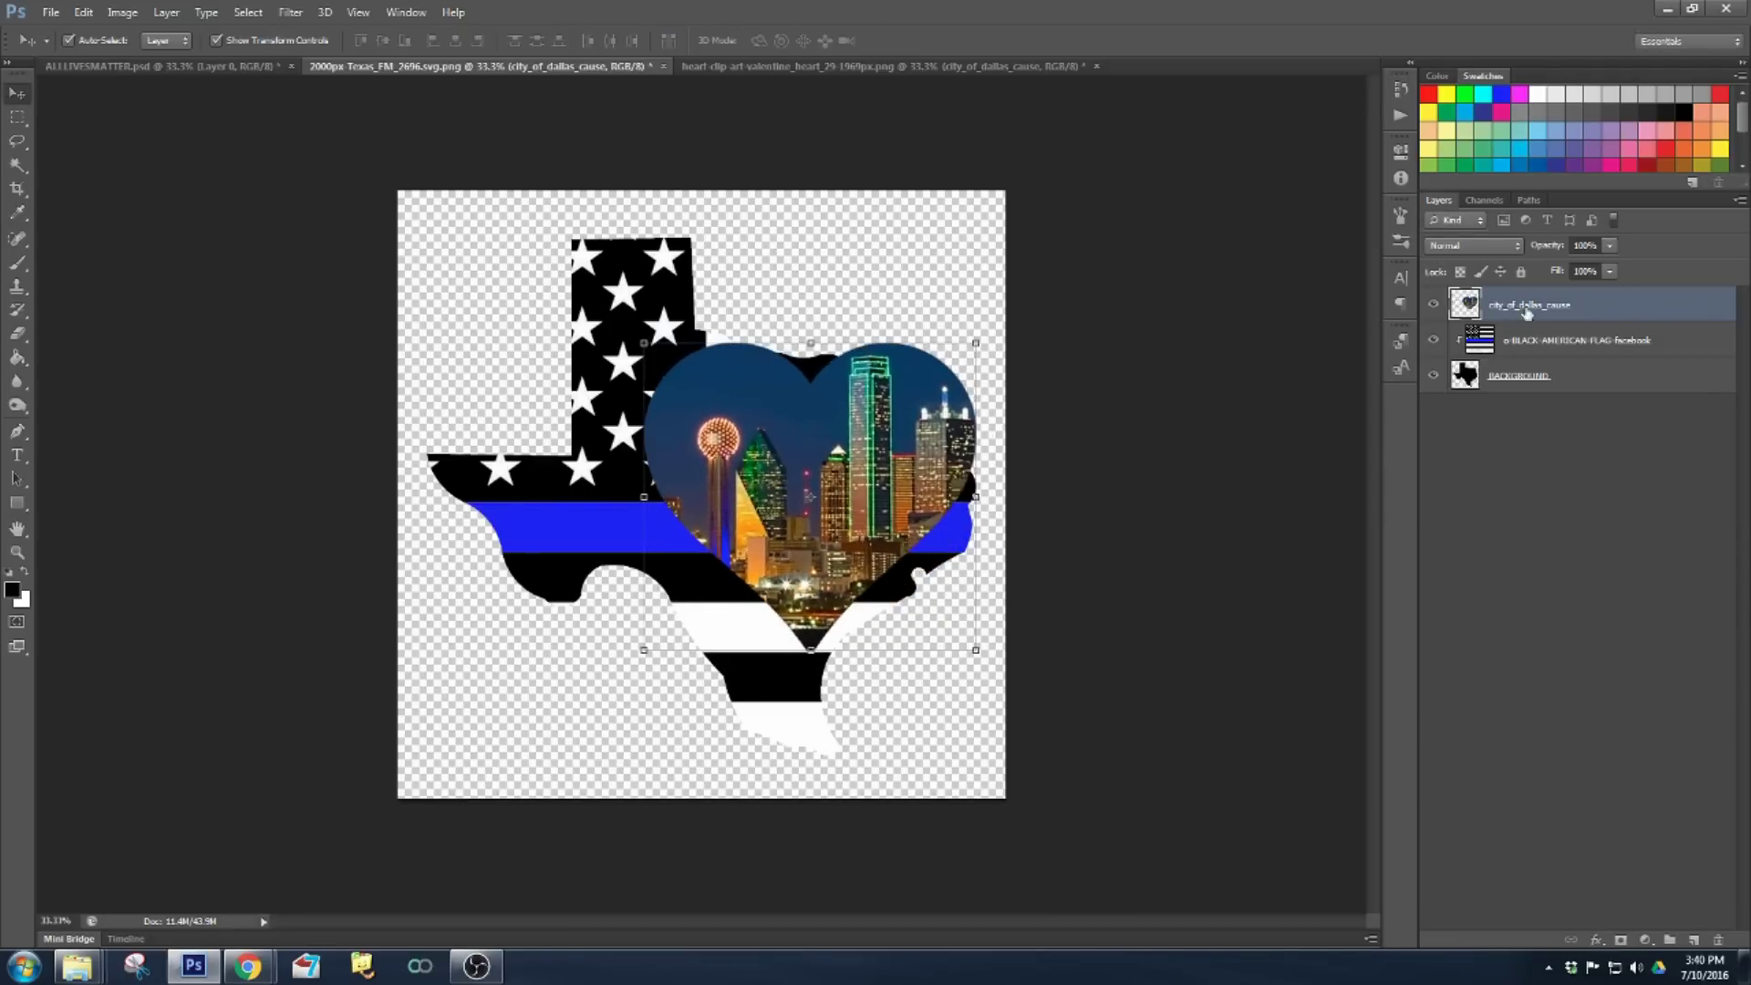
alt+click(1538, 315)
mouse_move(881, 471)
mouse_down()
mouse_move(889, 486)
mouse_move(880, 428)
mouse_move(856, 472)
mouse_up()
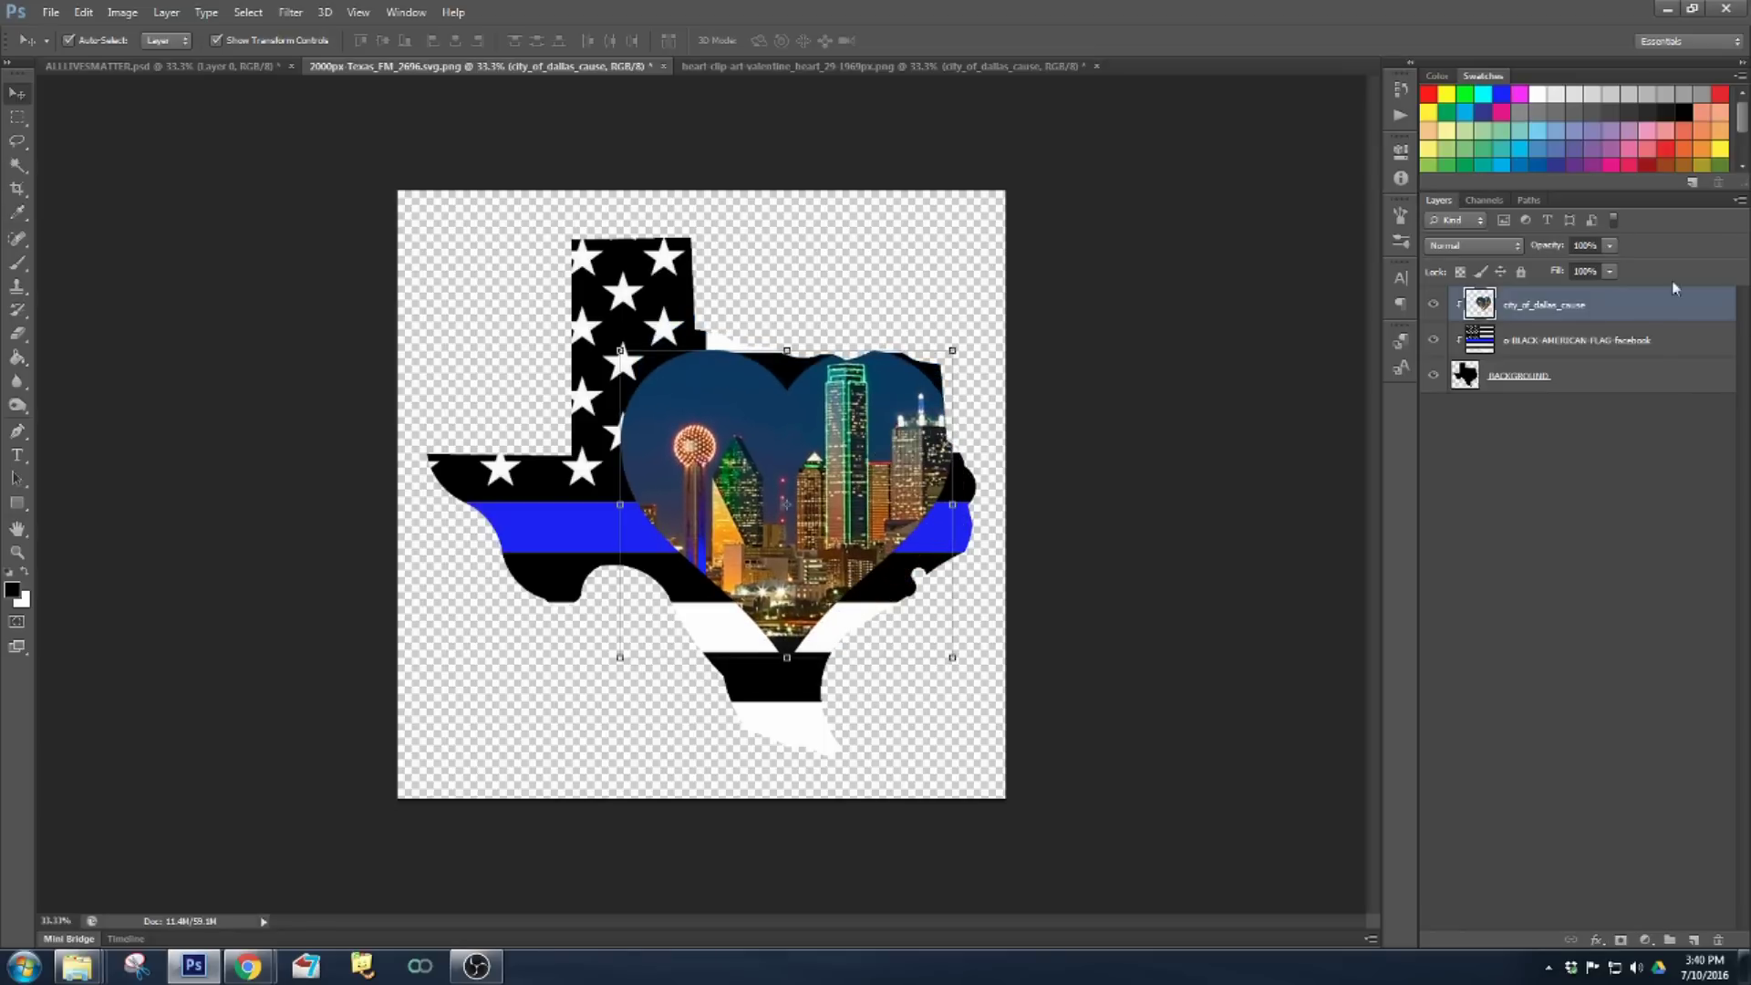
alt+click(1510, 322)
- Scale the skyline heart down proportionally to about 42.9%, center it over the upper stripes, reduce it slightly more and apply the transform
drag(952, 657, 786, 503)
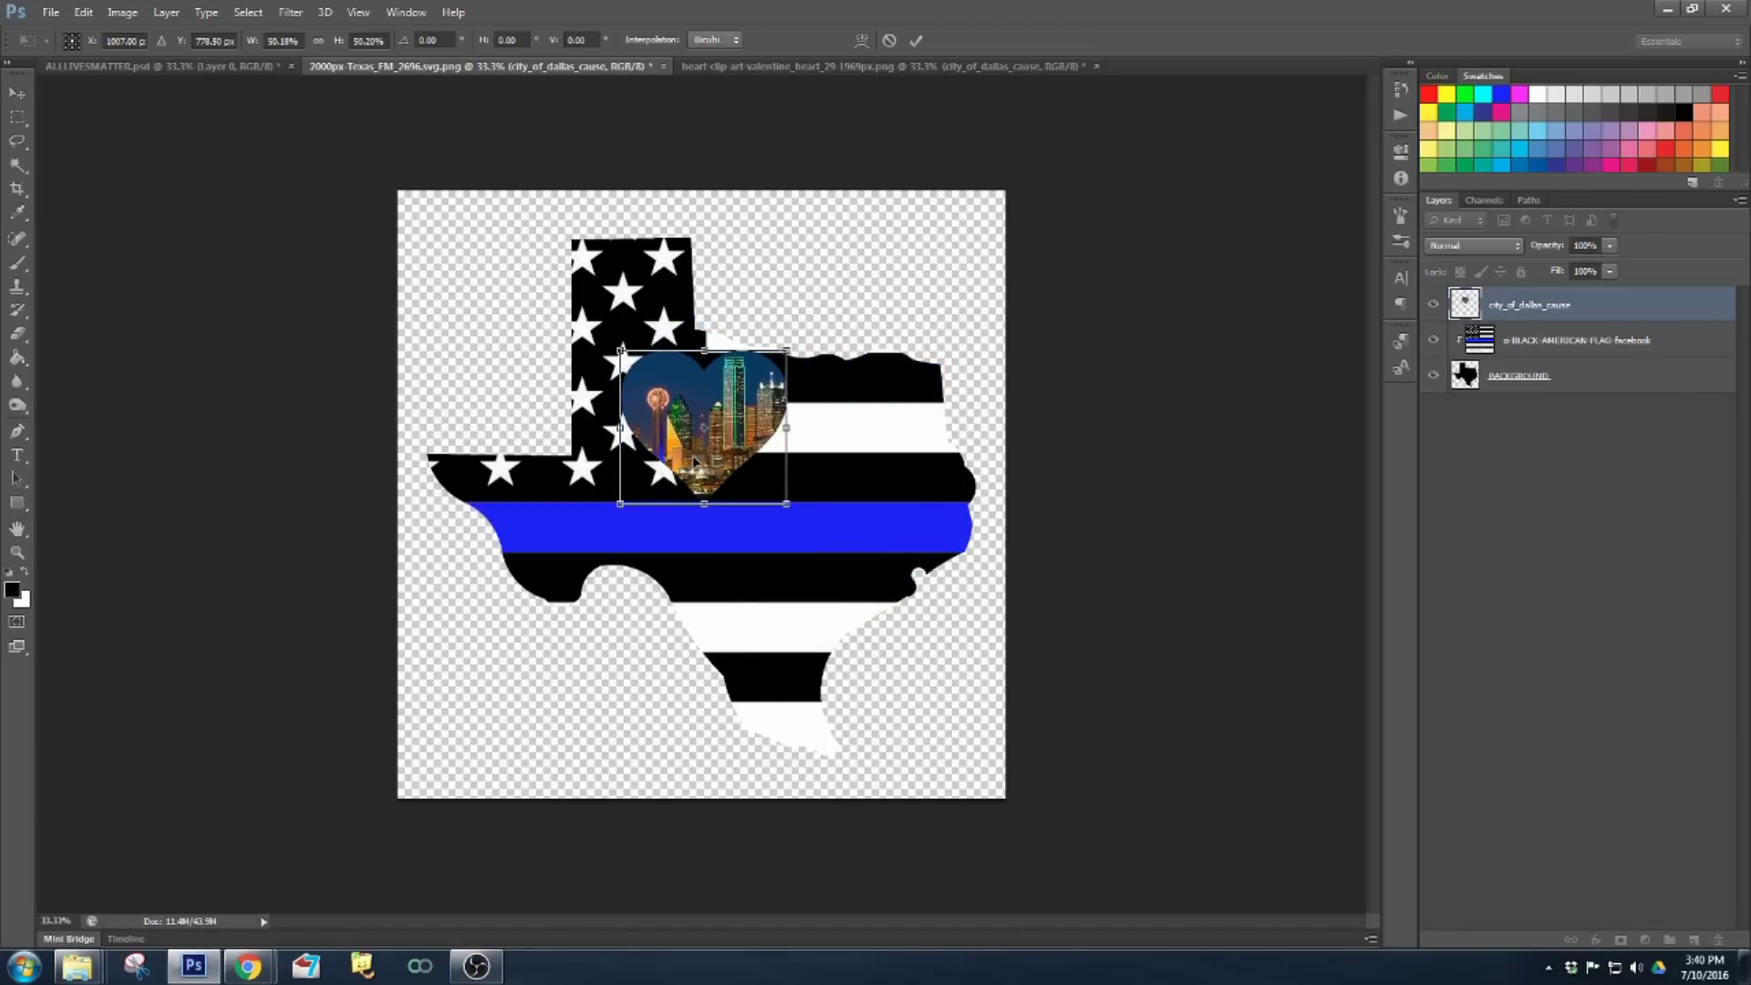
drag(706, 405, 818, 416)
drag(898, 513, 874, 491)
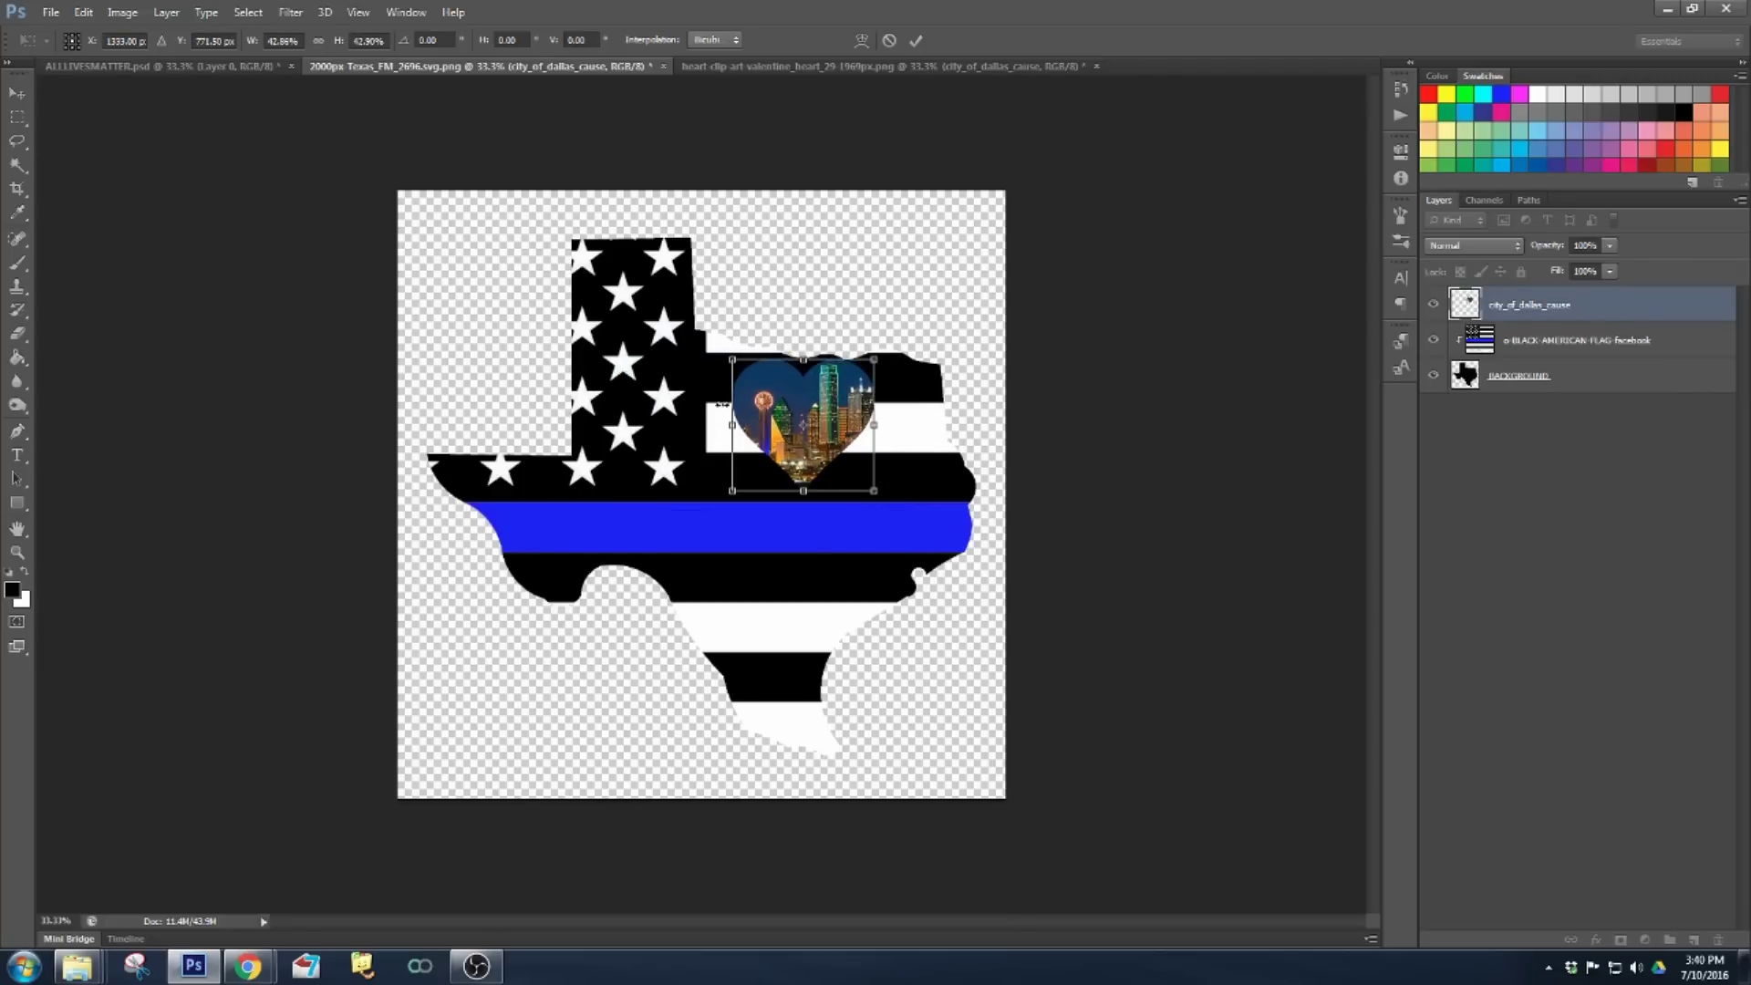
drag(784, 397, 789, 403)
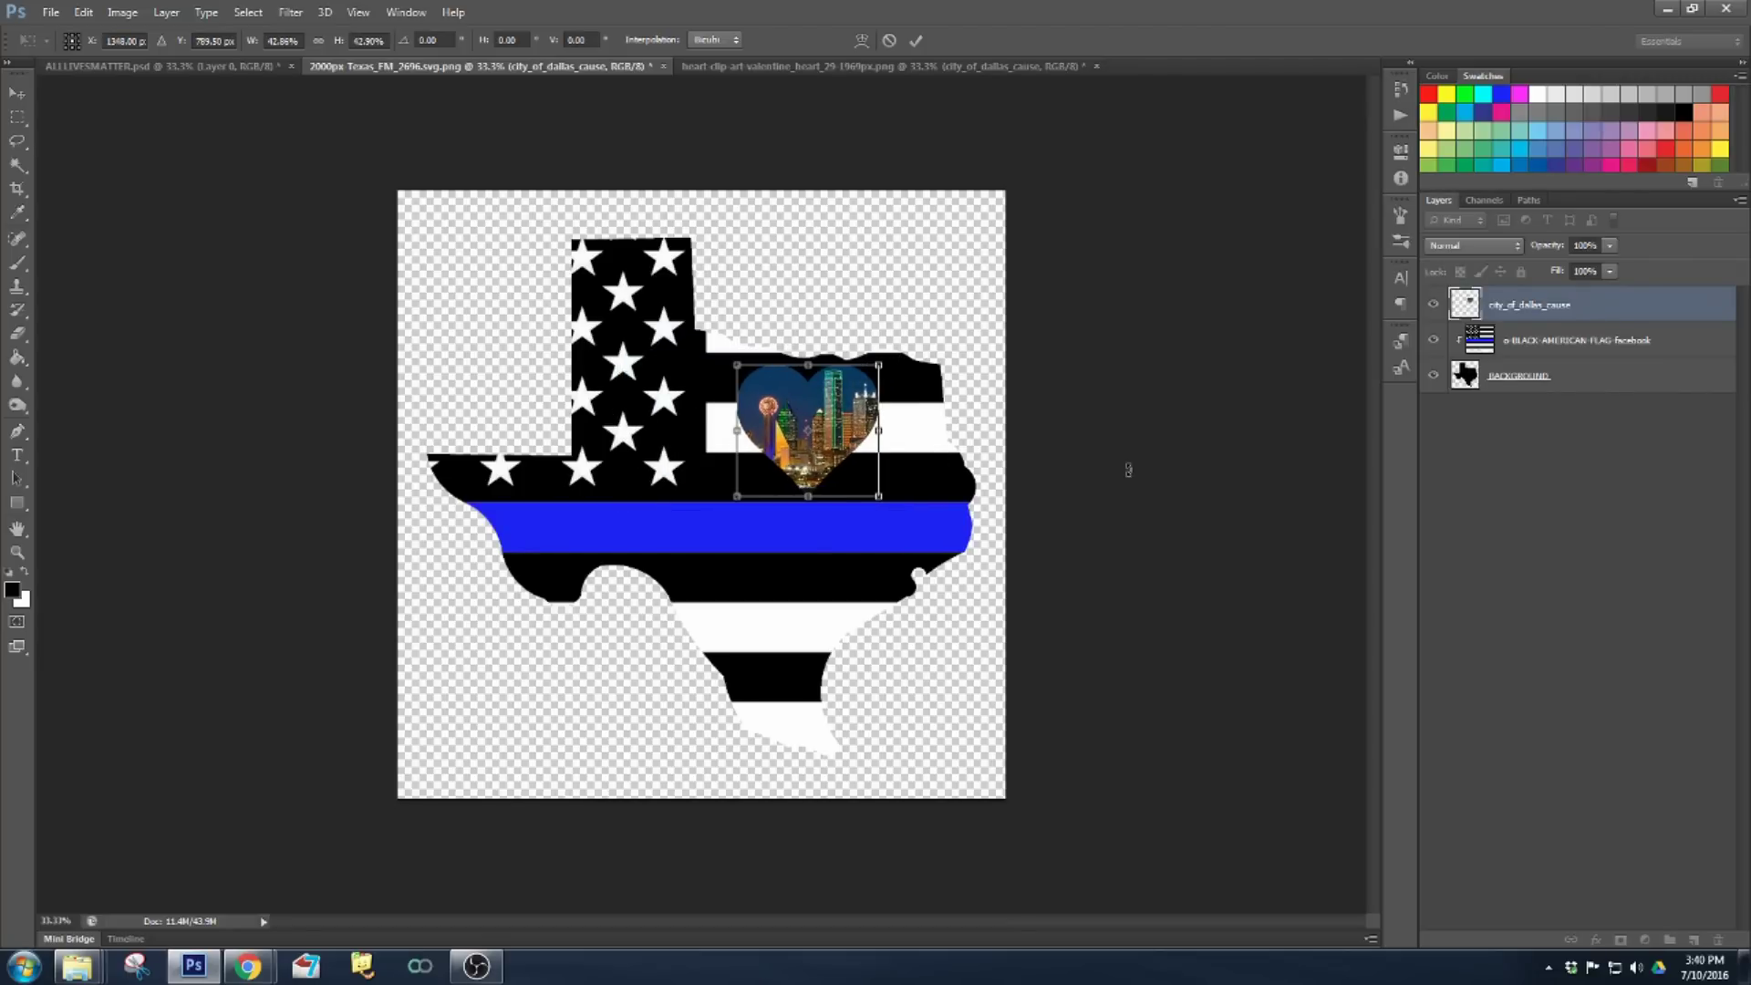
key(Return)
drag(737, 365, 742, 369)
key(Return)
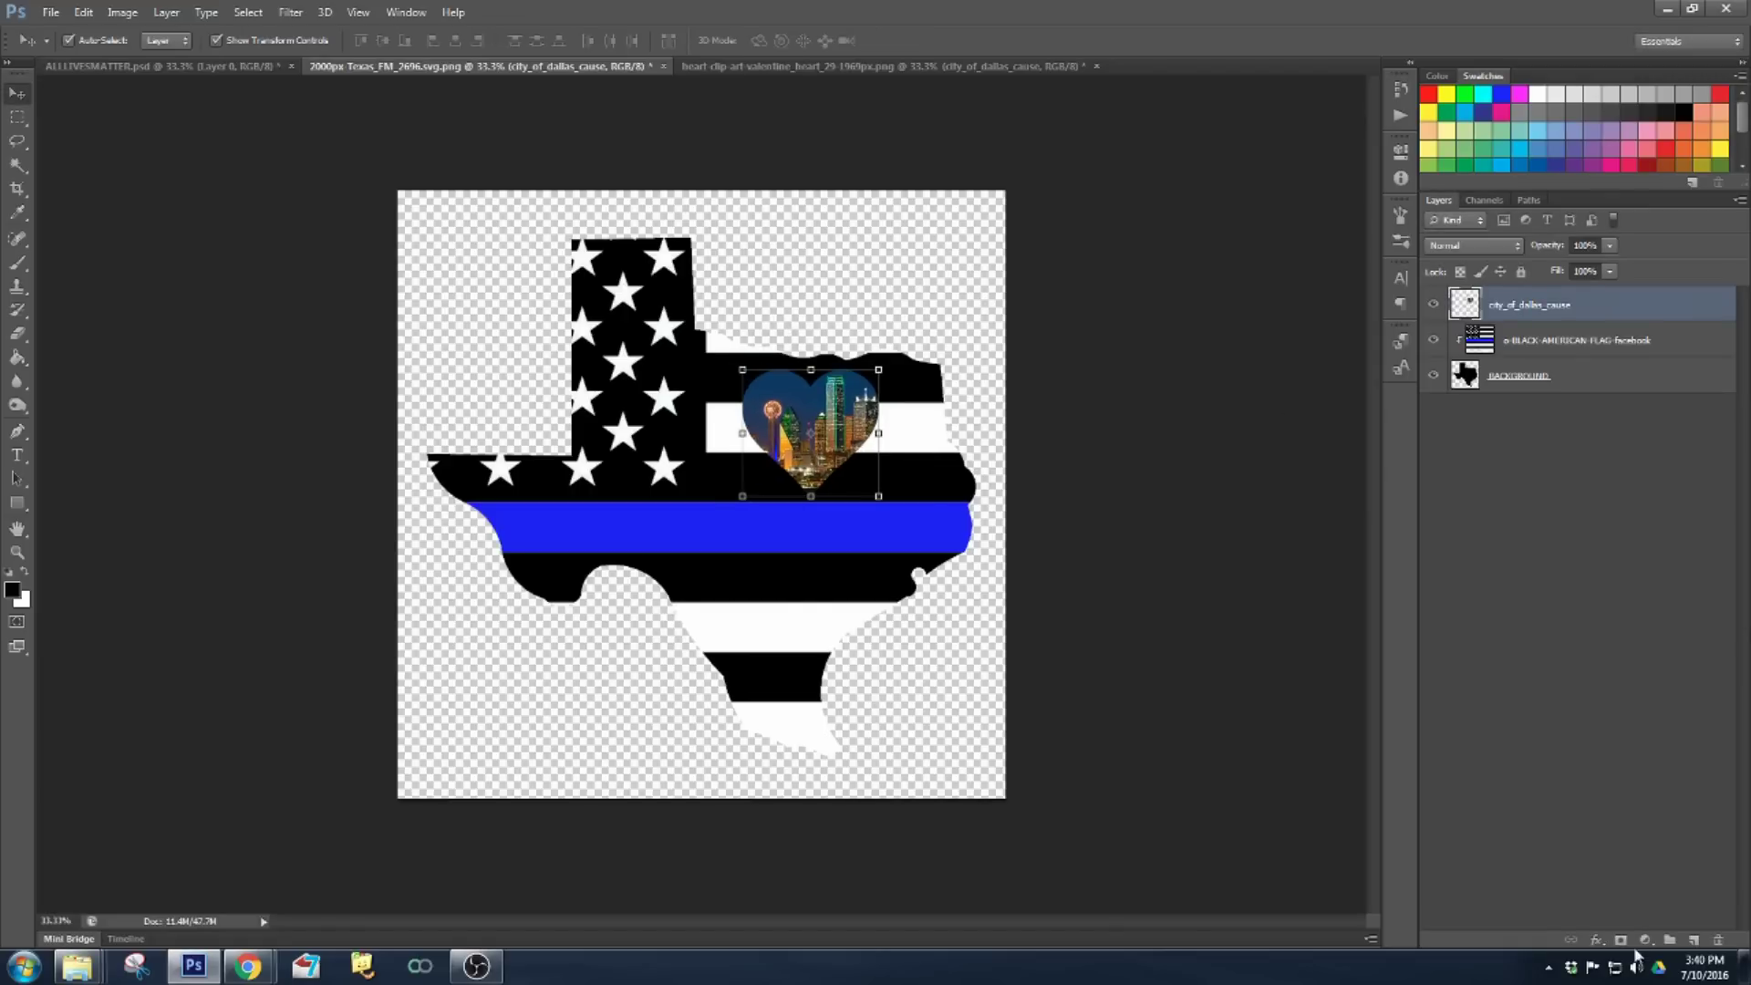
- Add a Stroke layer style to the skyline heart and set its color to bright red fd073b
click(1596, 940)
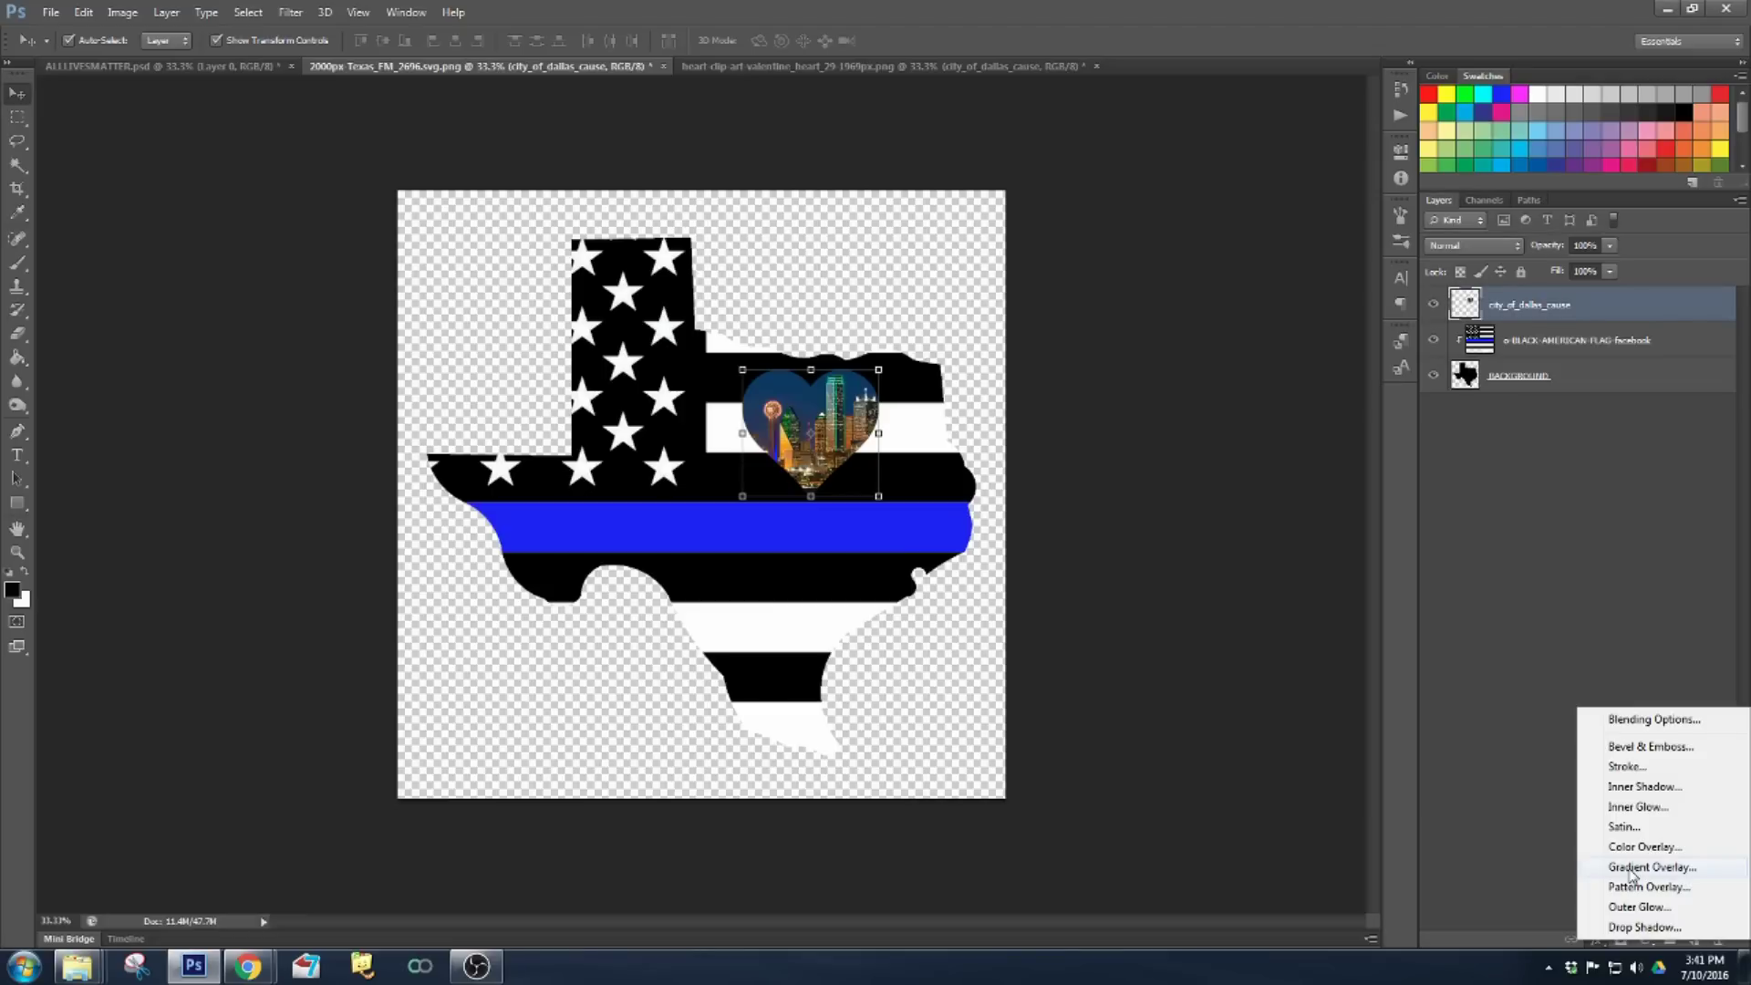
click(1509, 759)
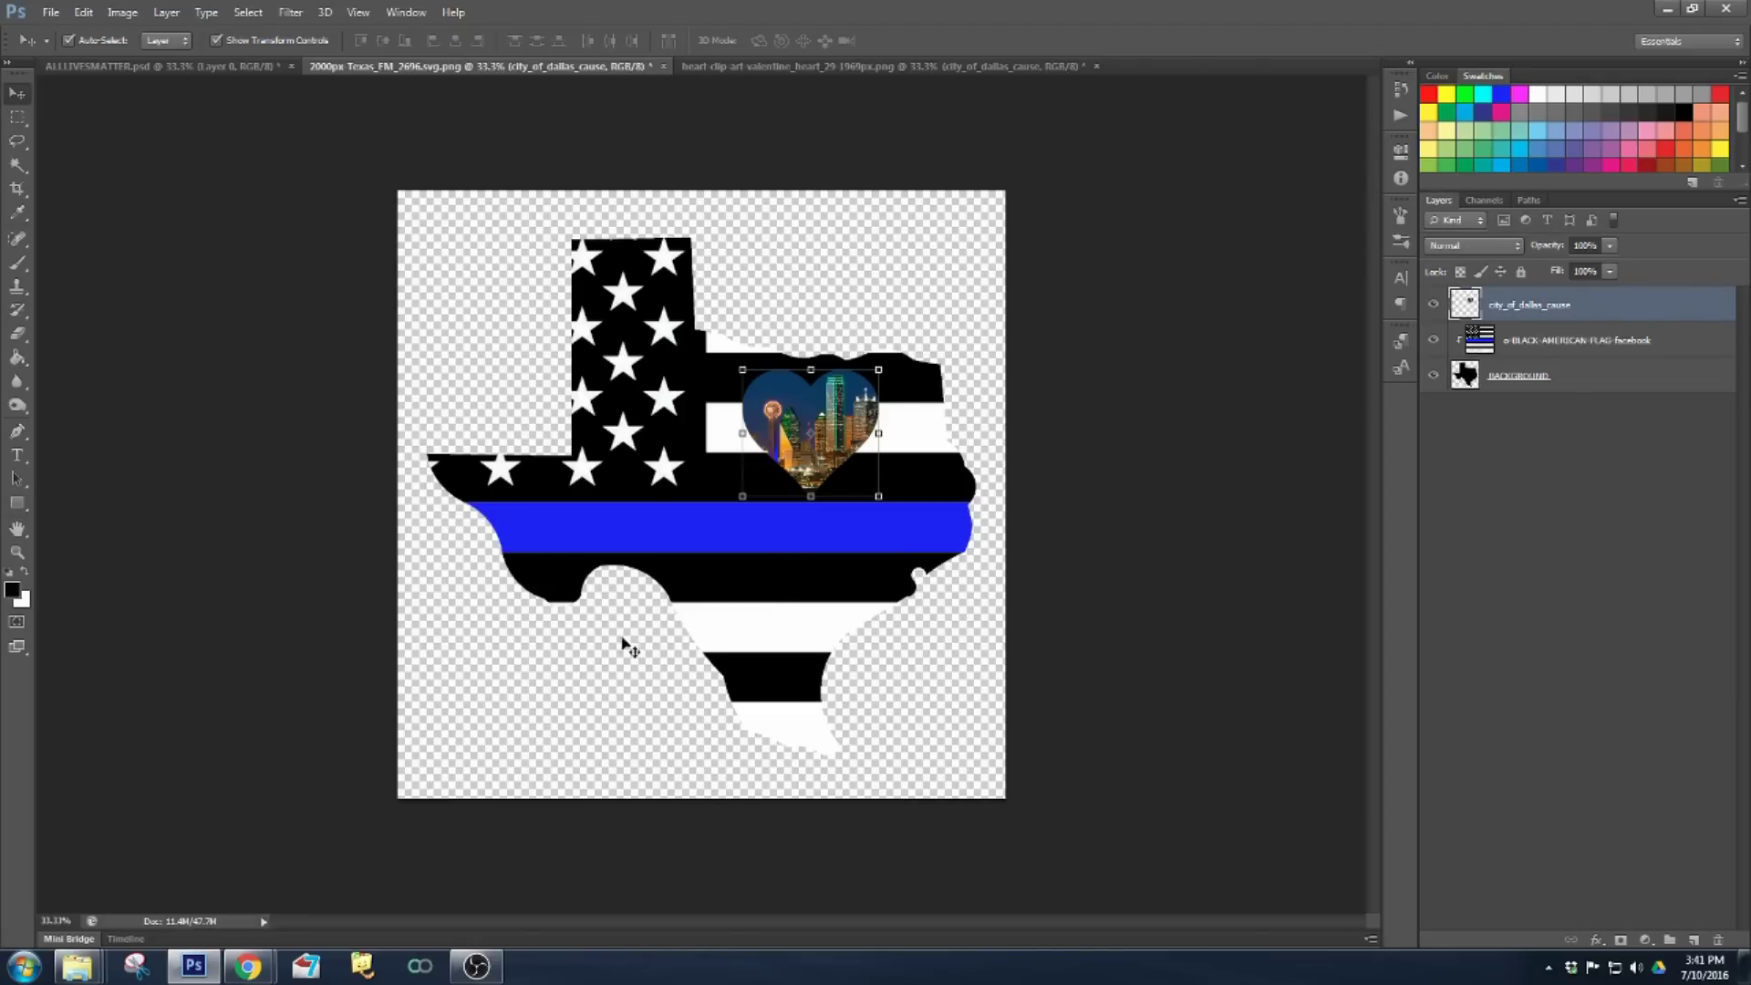
click(1596, 940)
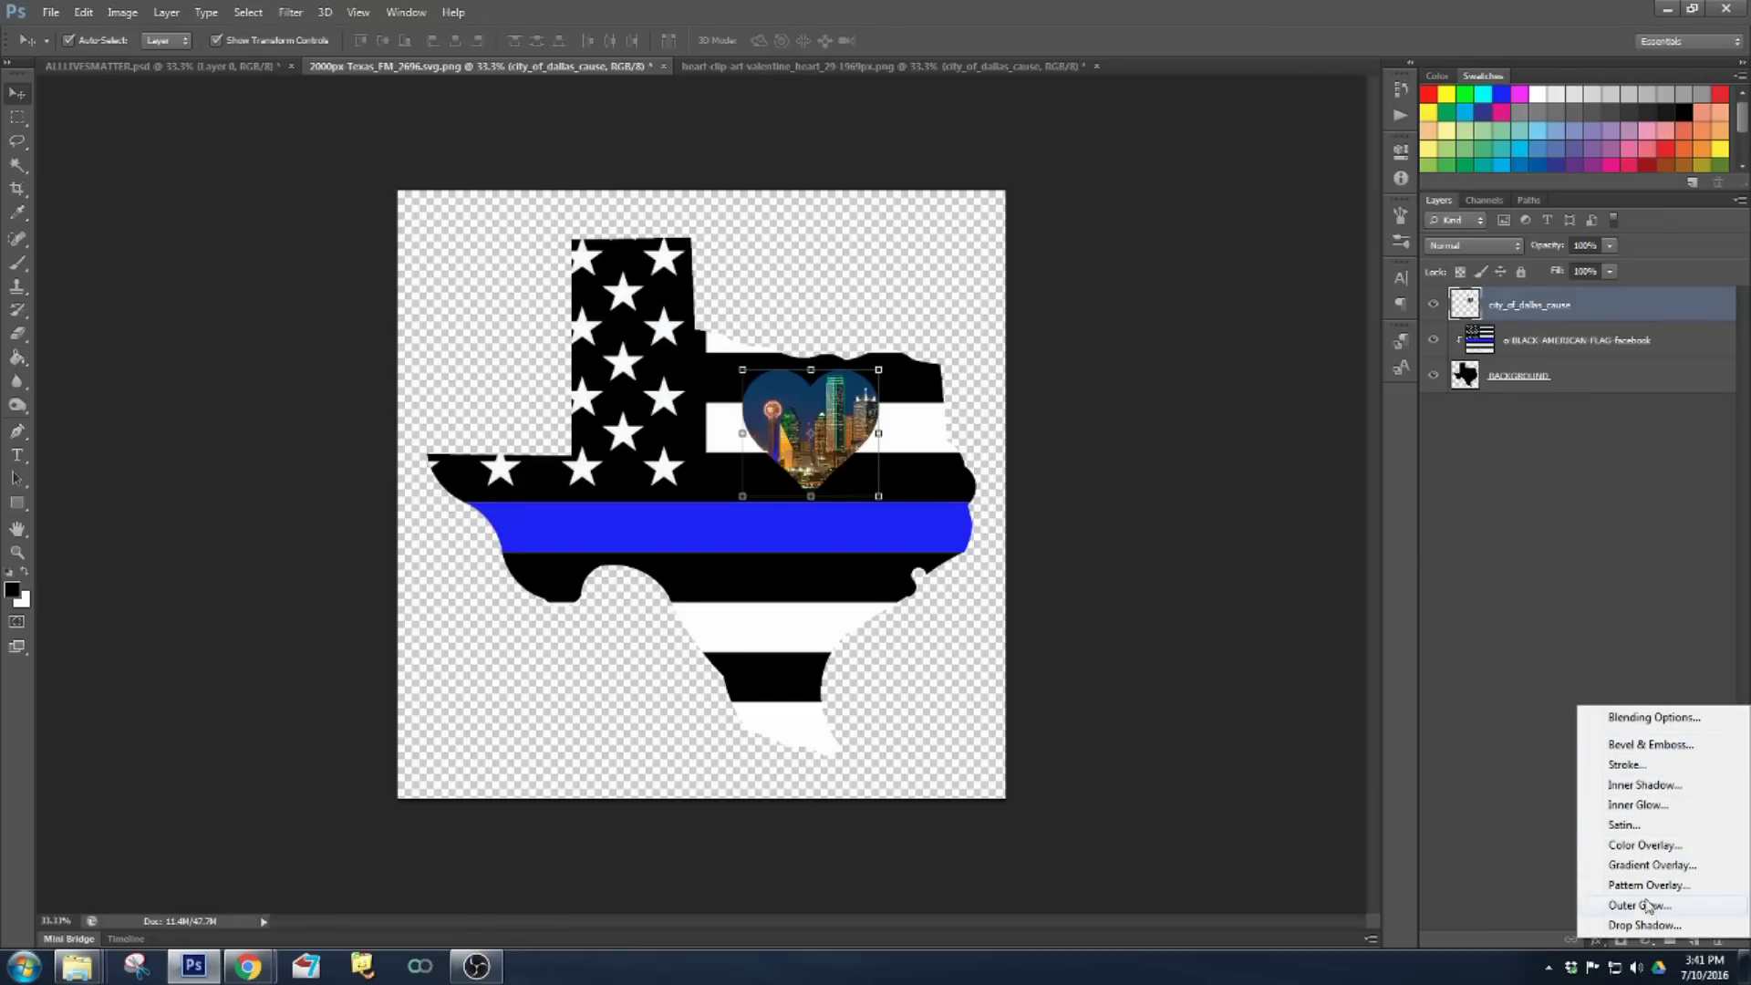
click(1642, 765)
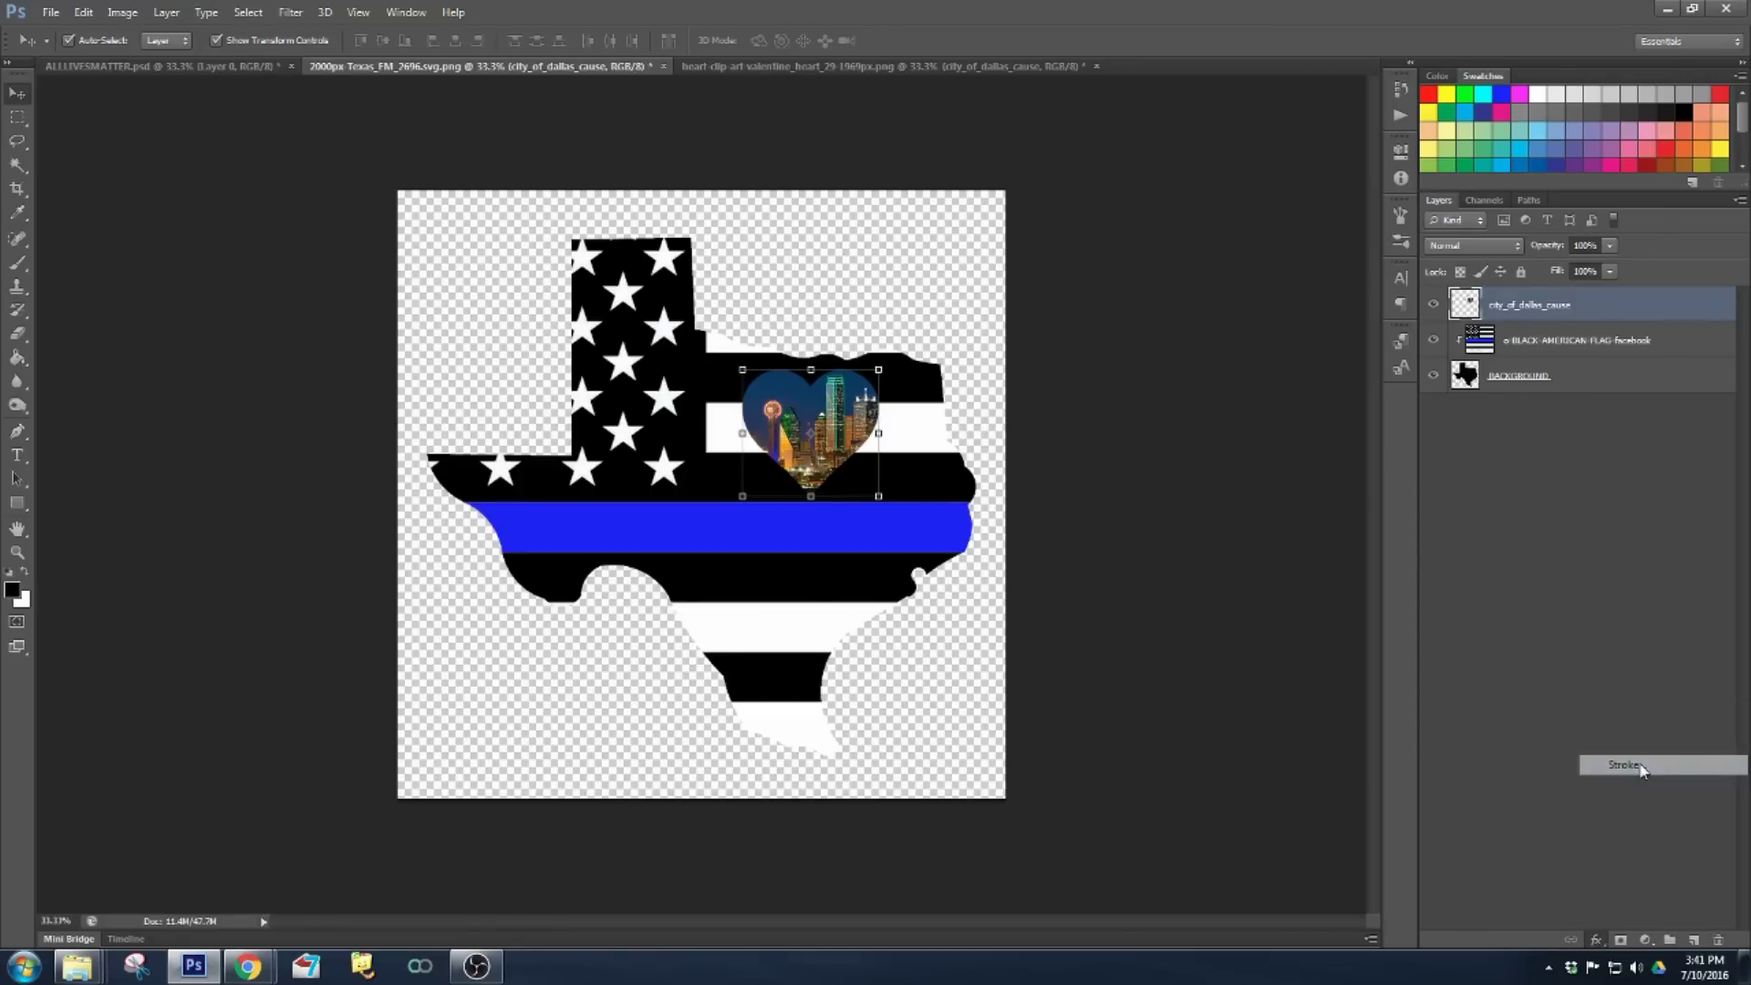
drag(1327, 221, 1207, 205)
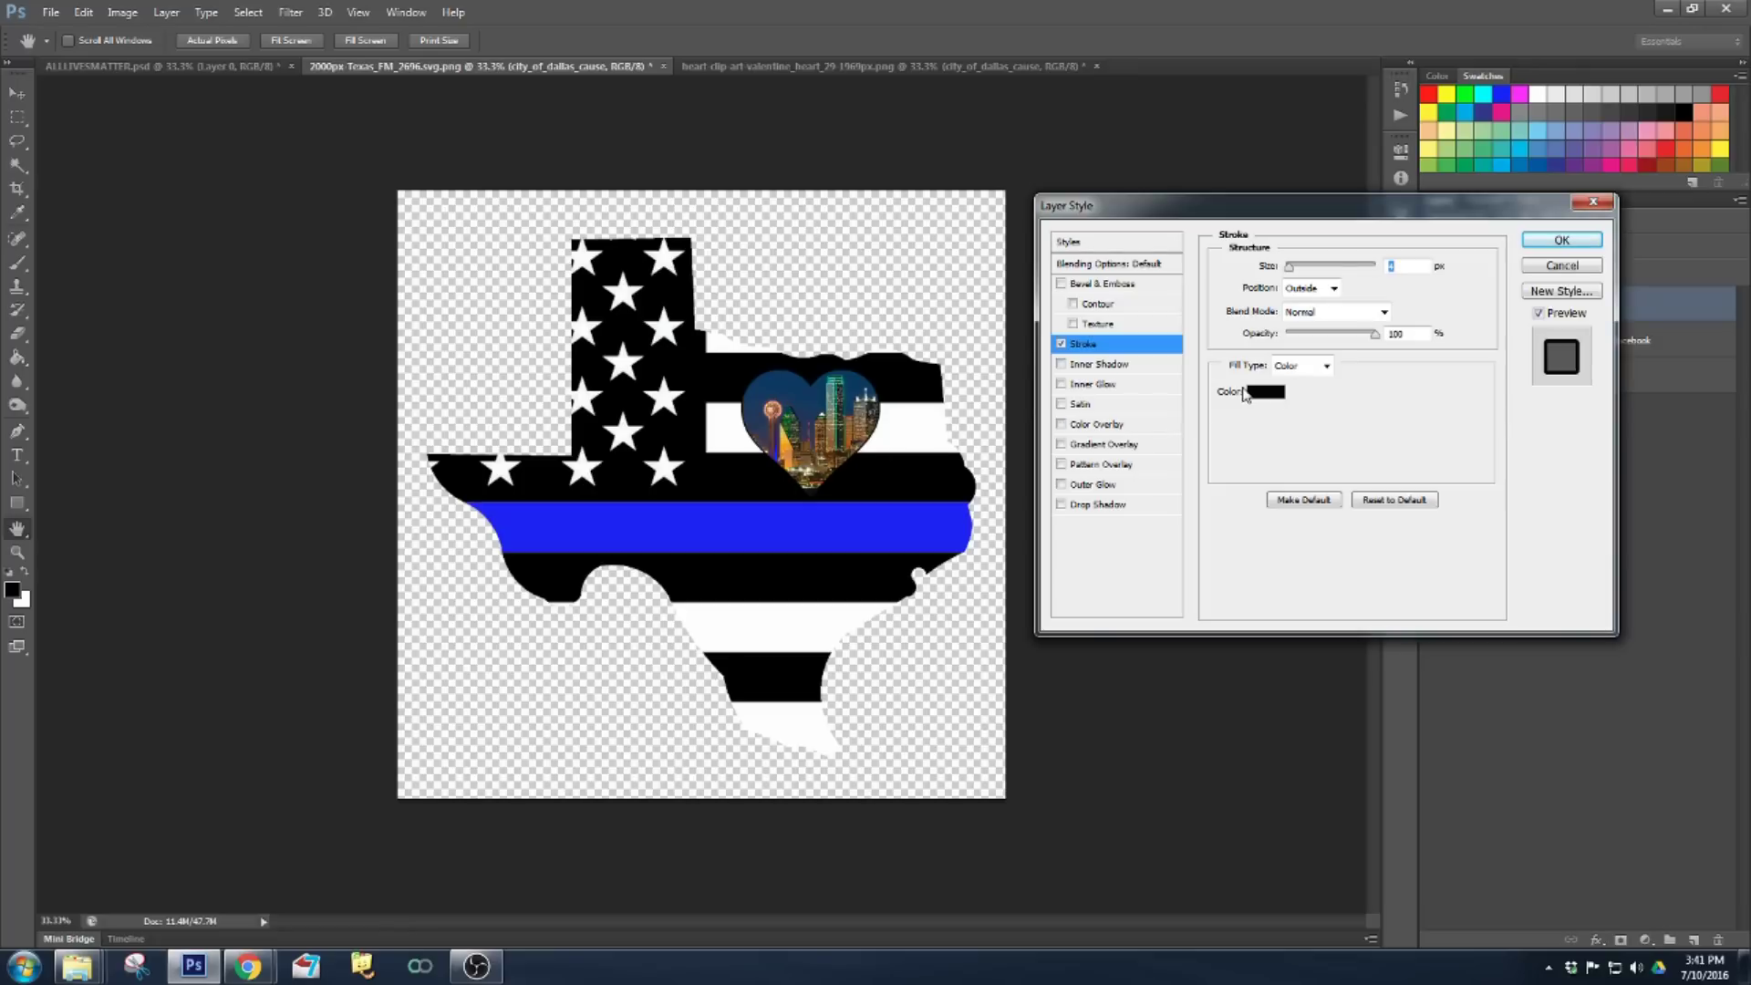
click(1251, 394)
click(1464, 327)
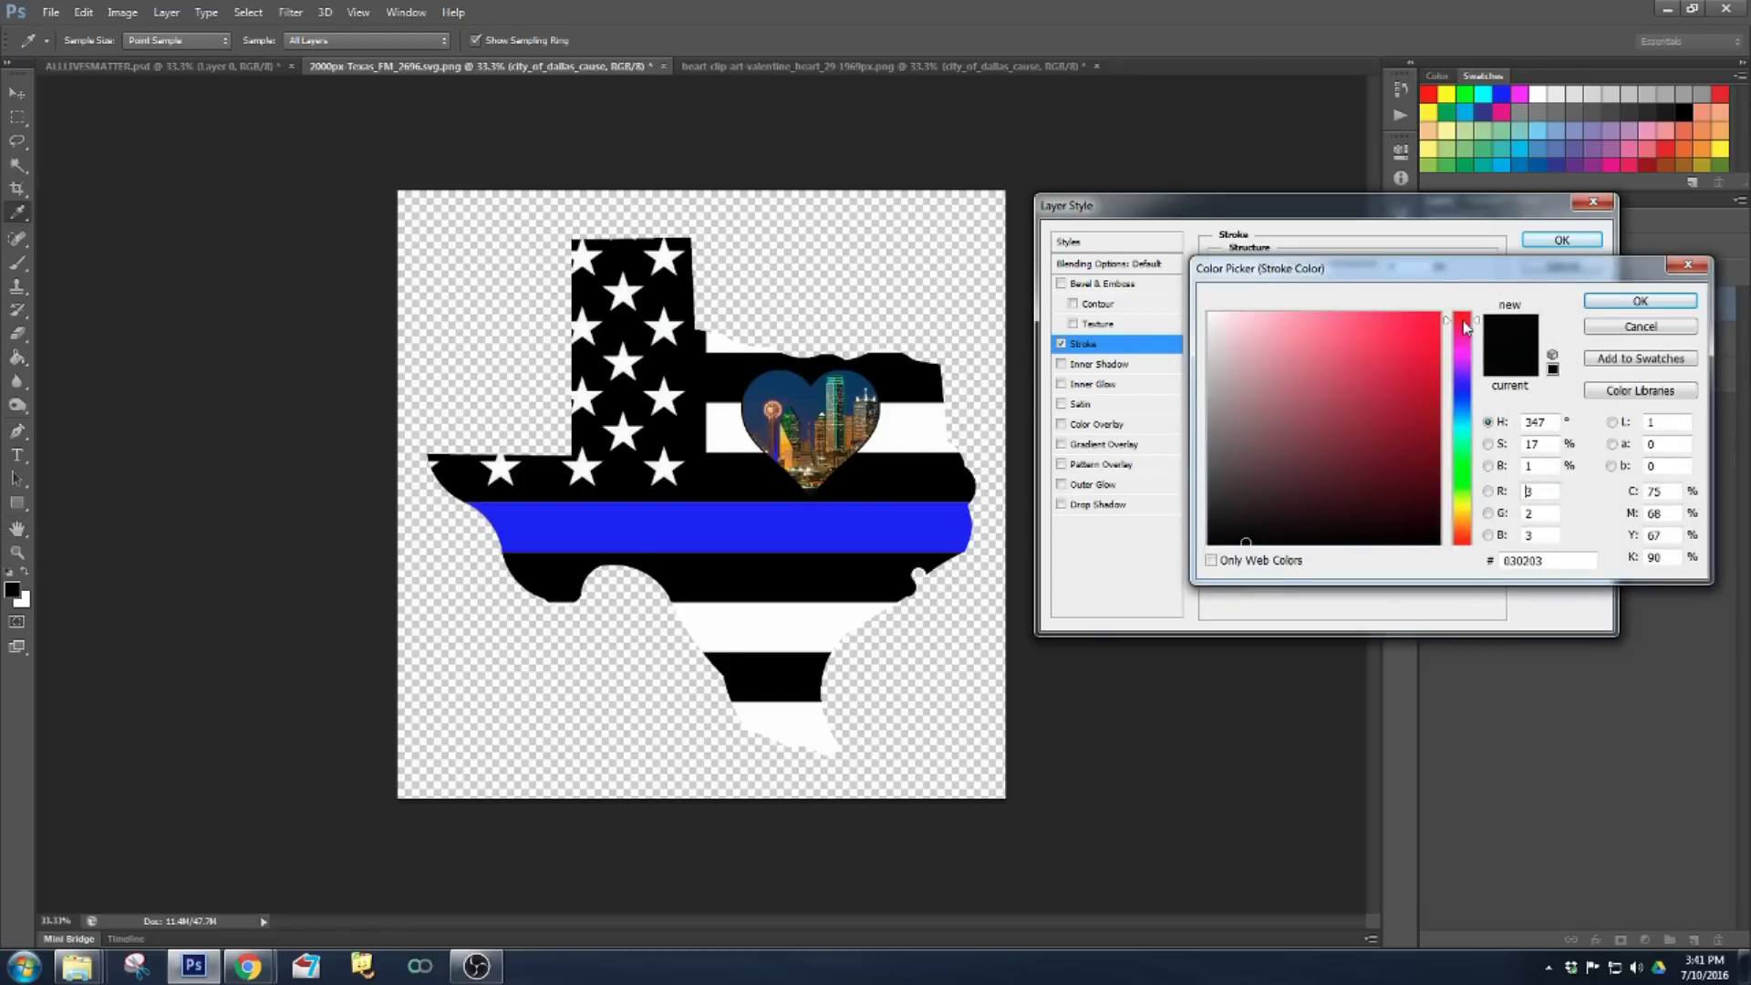
click(1438, 315)
click(1640, 300)
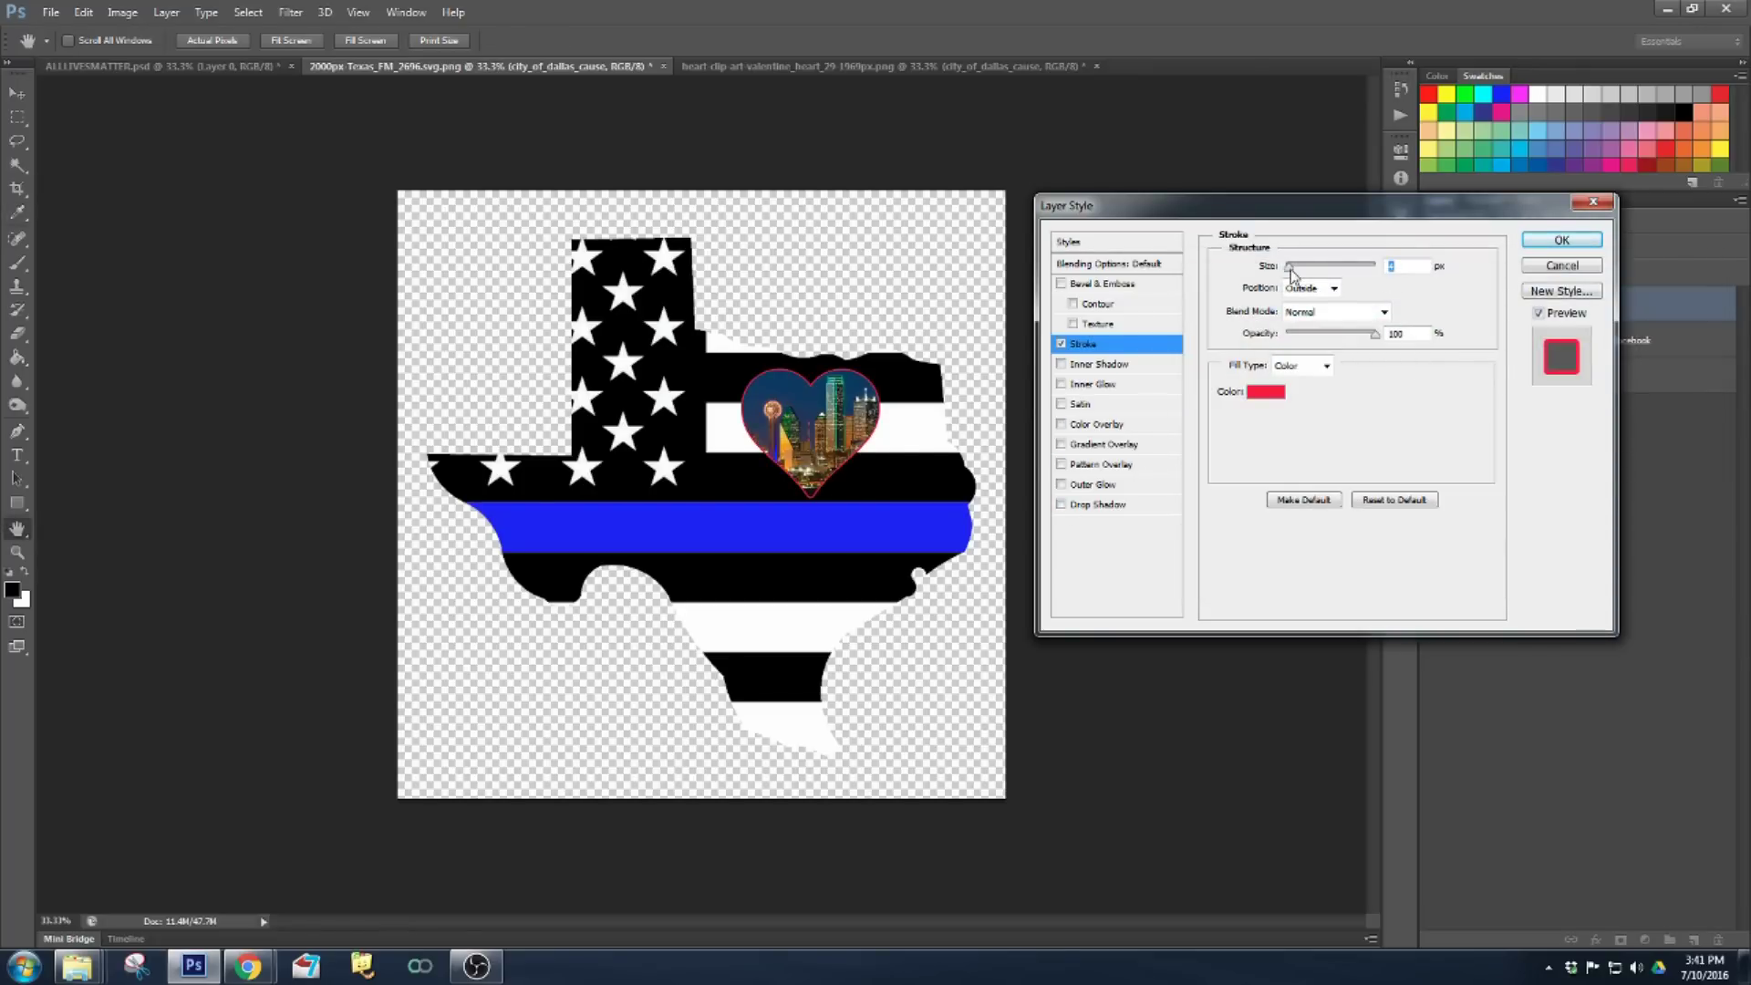
- Set the heart's stroke size to 6 px and its position to Inside
click(1313, 288)
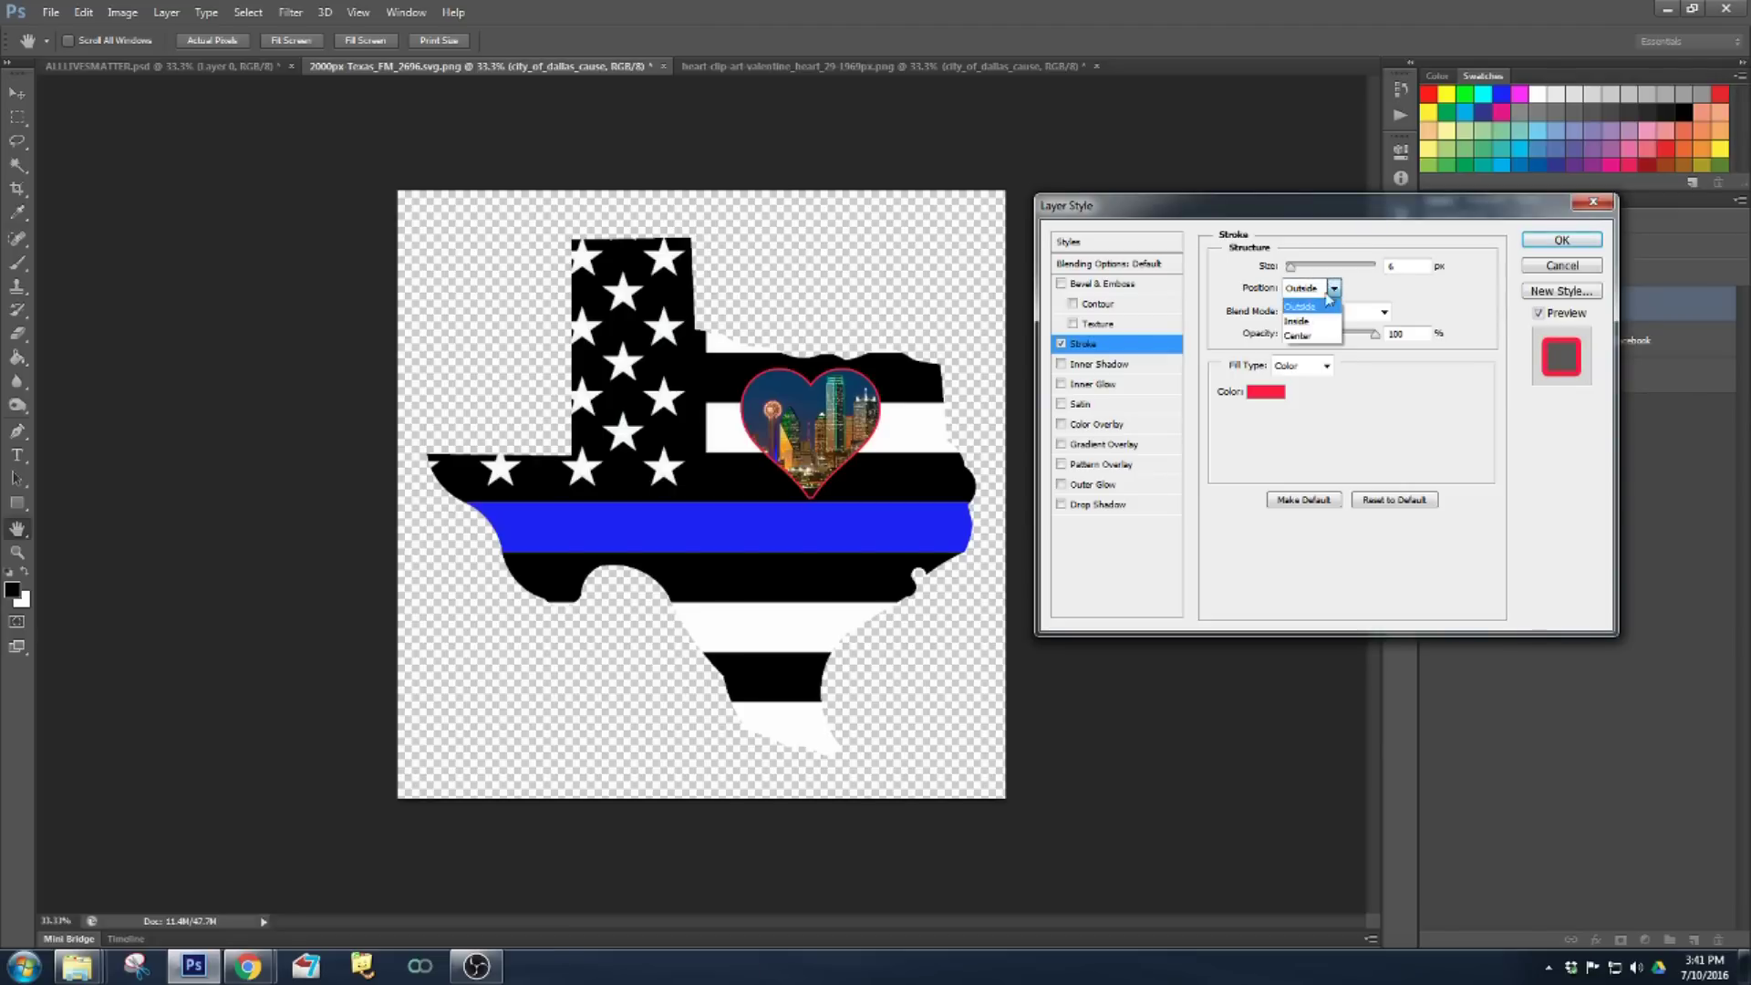
click(1313, 315)
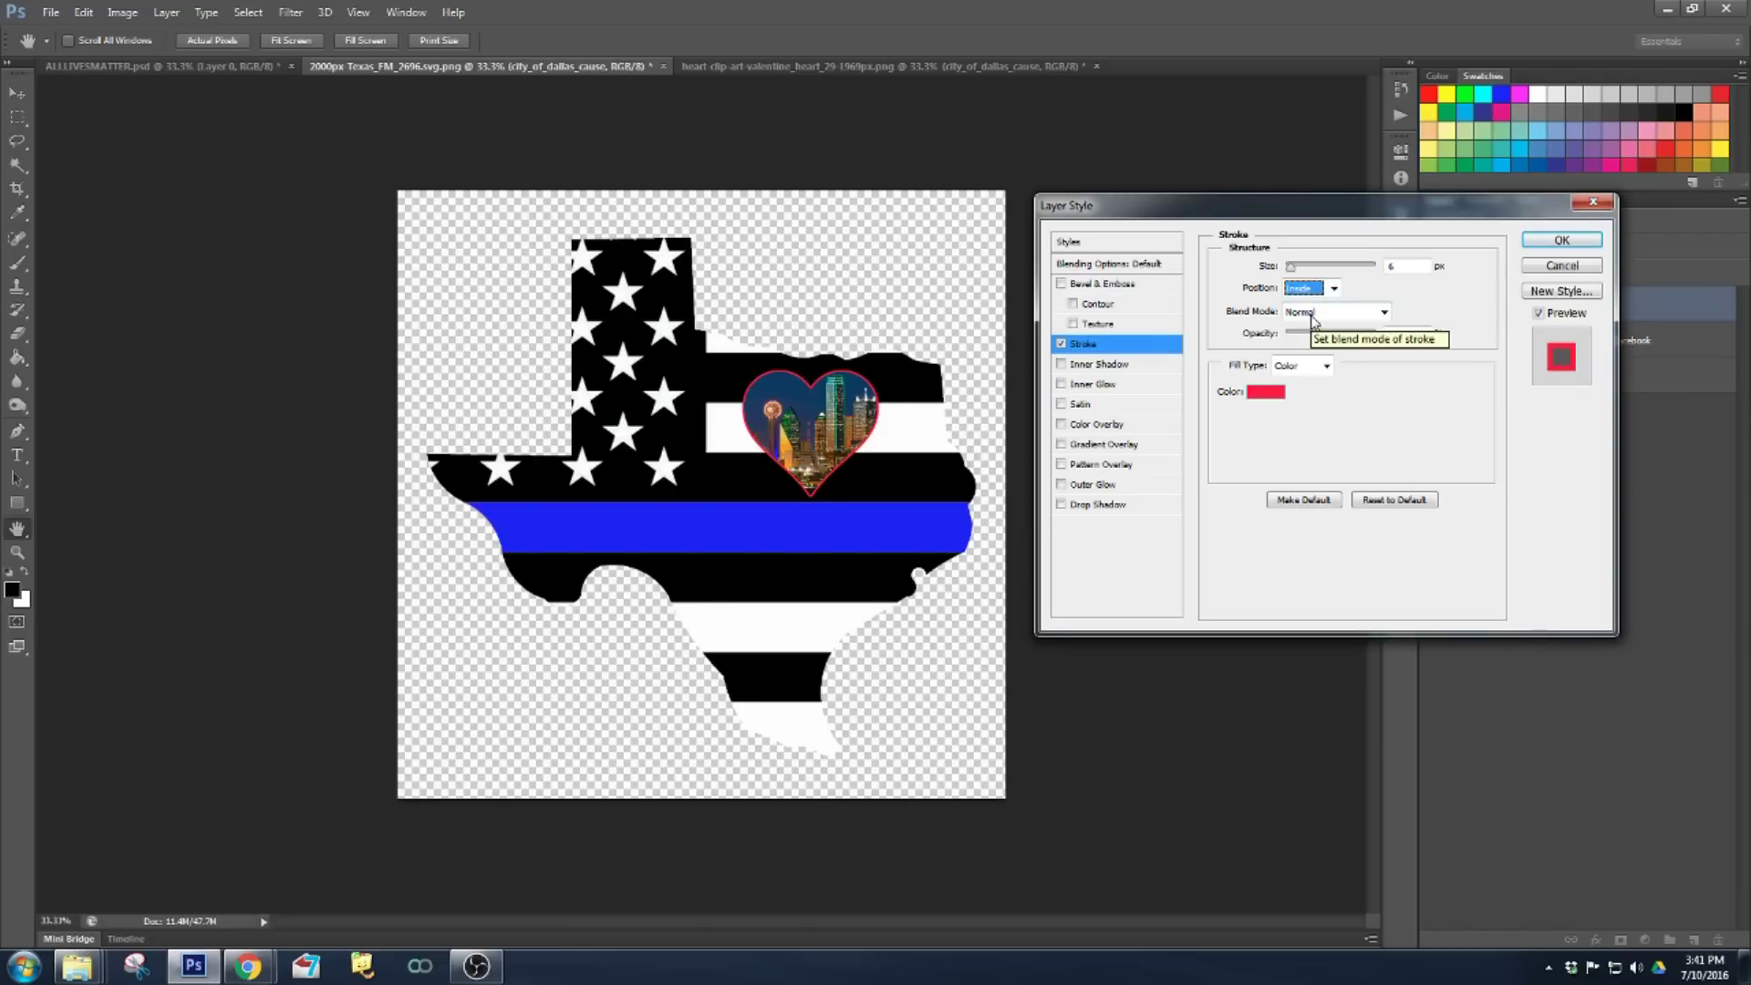
- Try the Overlay and Hard Light blend modes on the heart's stroke and return it to Normal
click(1360, 313)
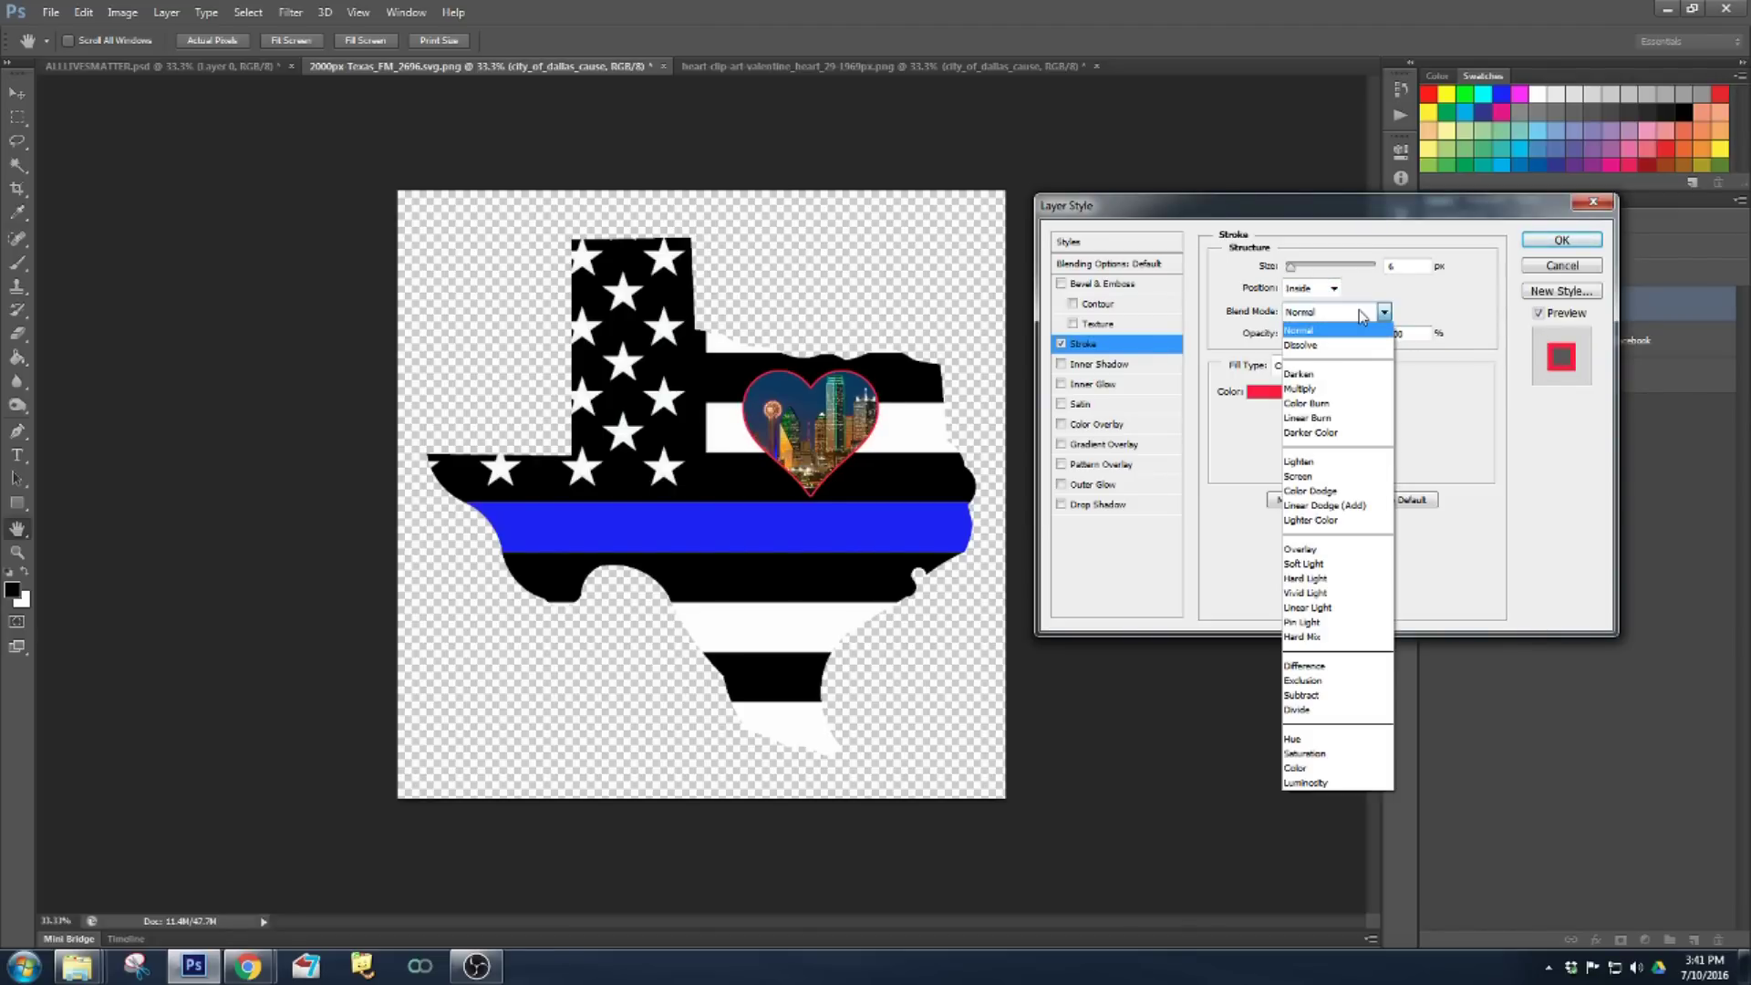
click(1313, 549)
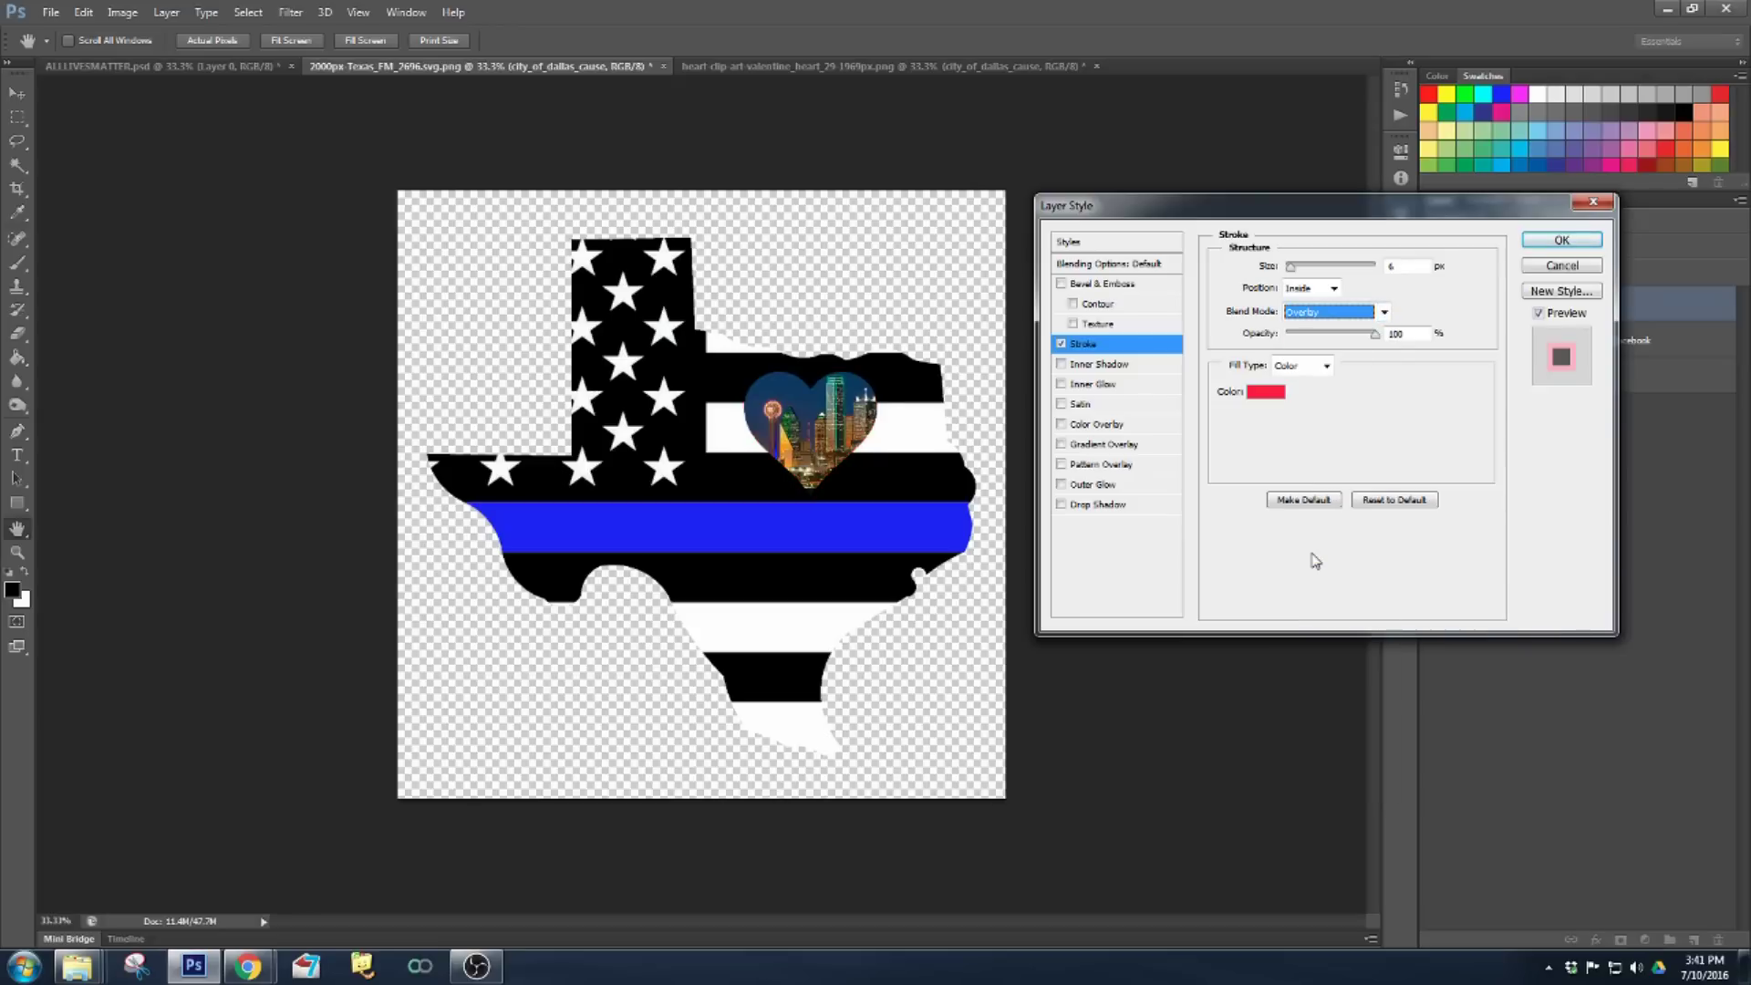
click(1331, 314)
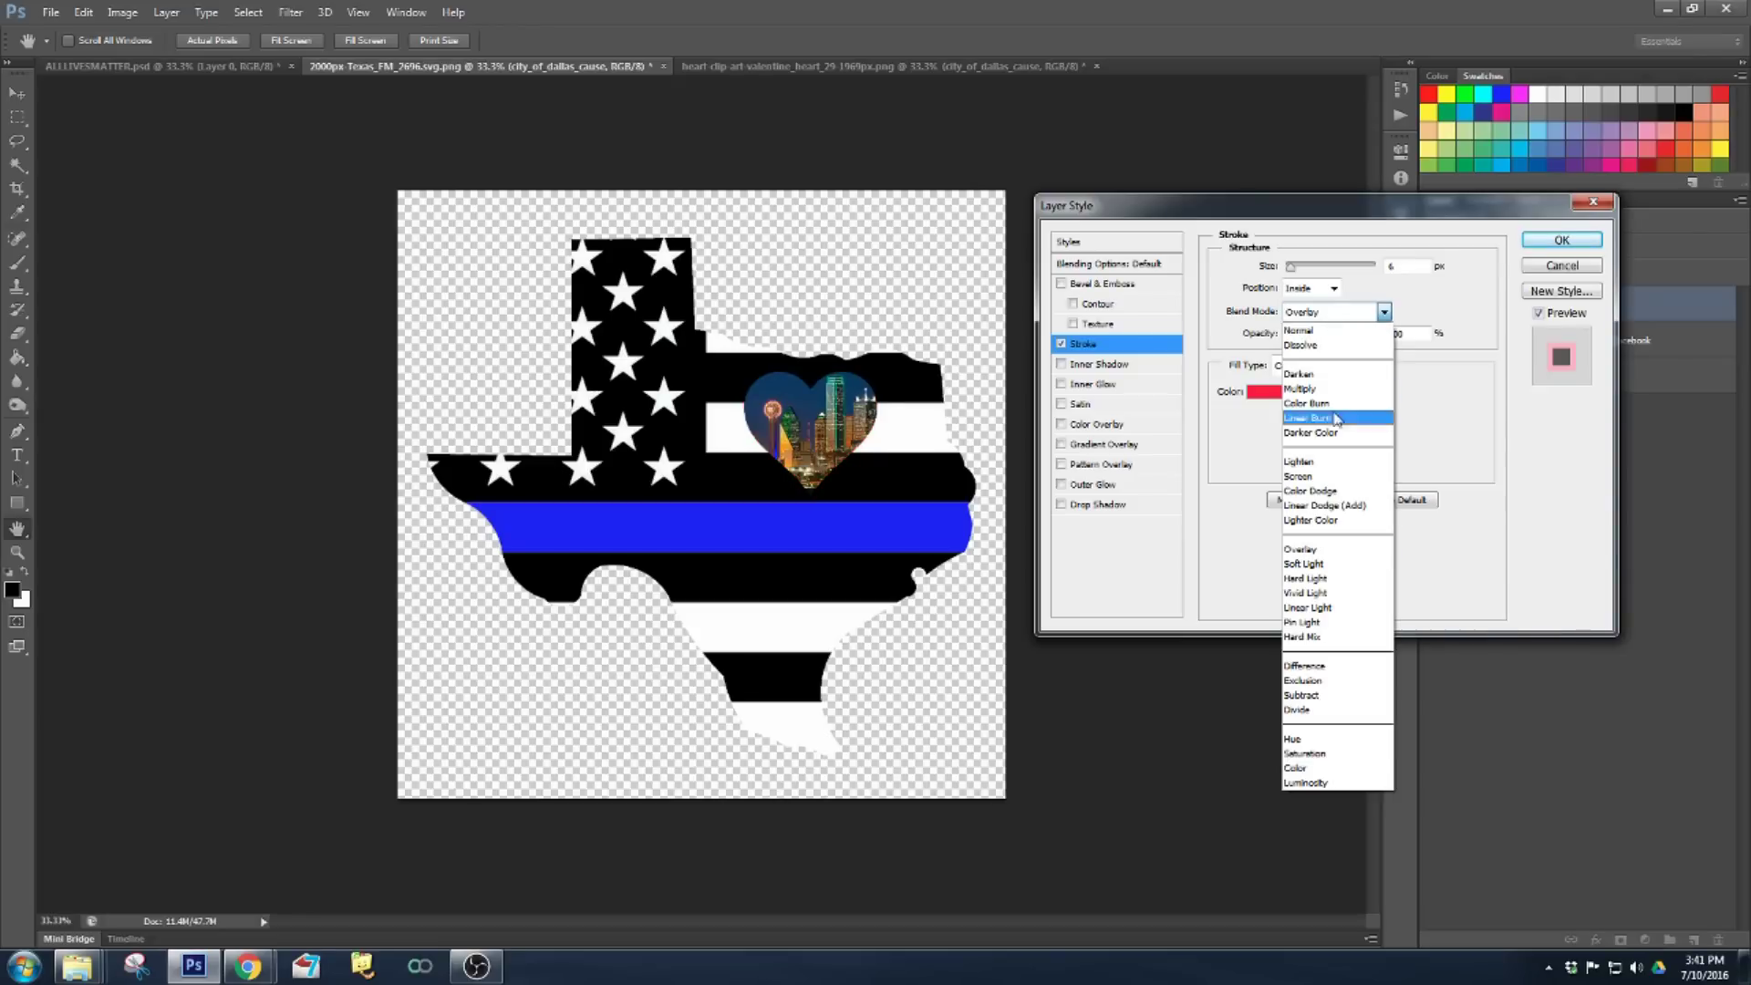
click(1337, 578)
click(1339, 312)
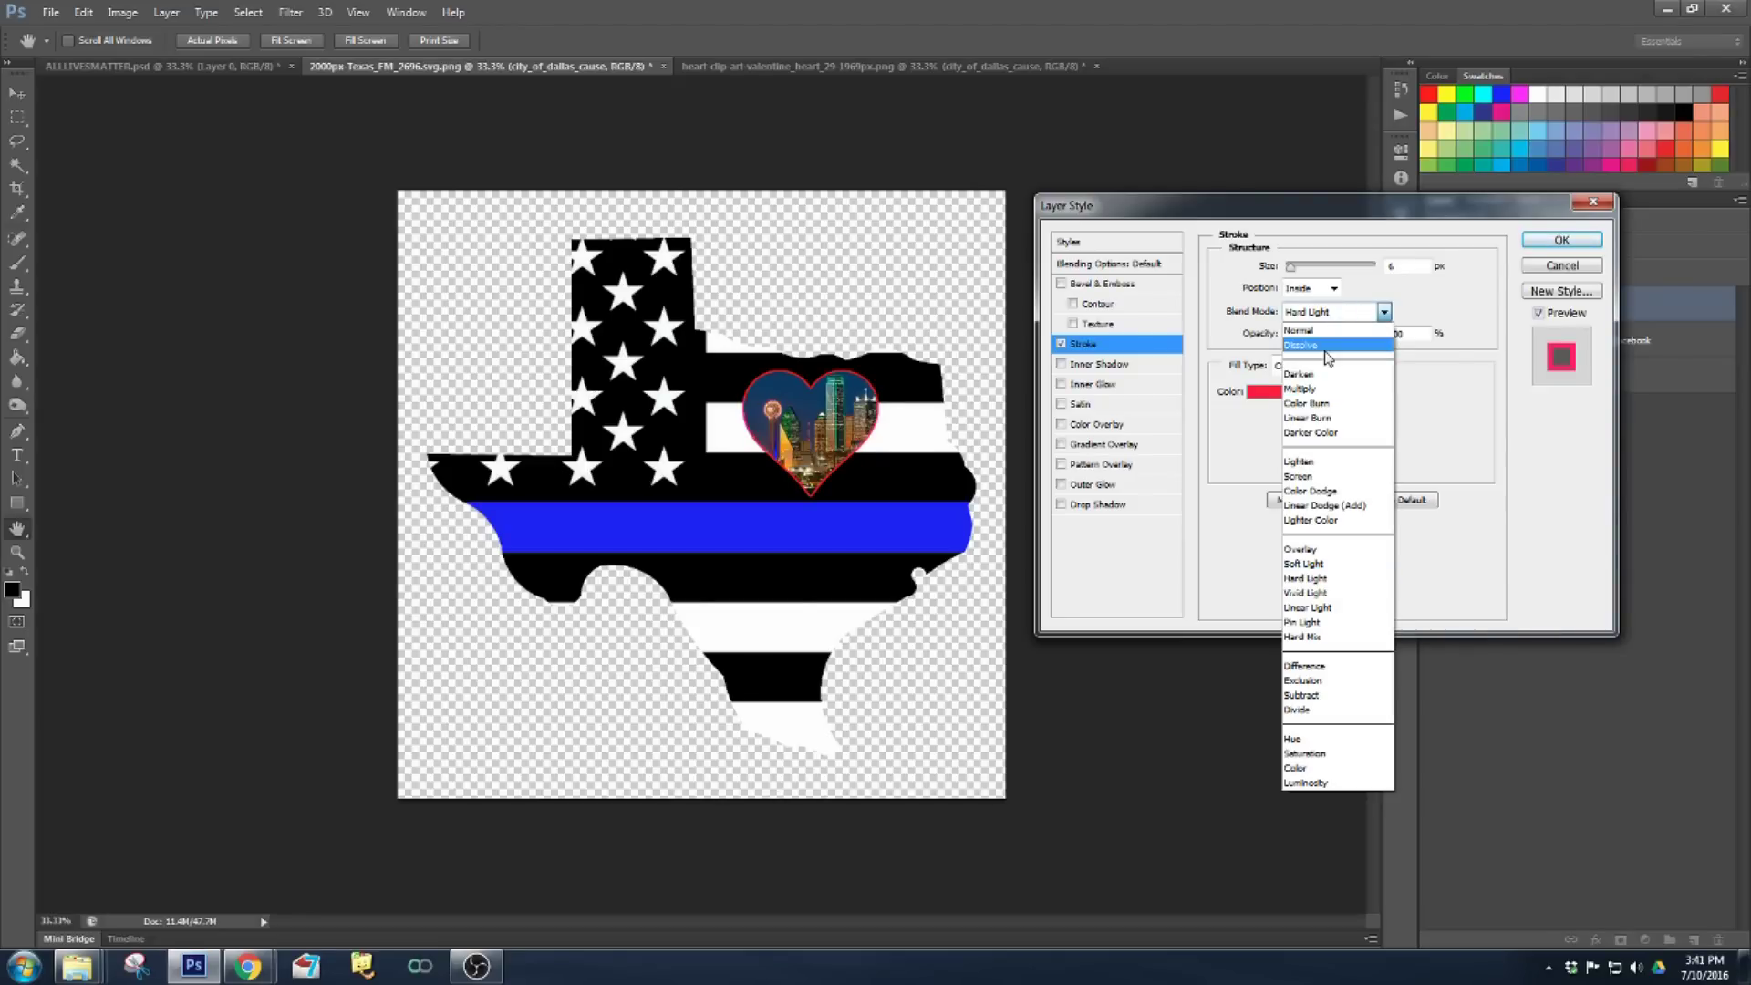
click(1304, 330)
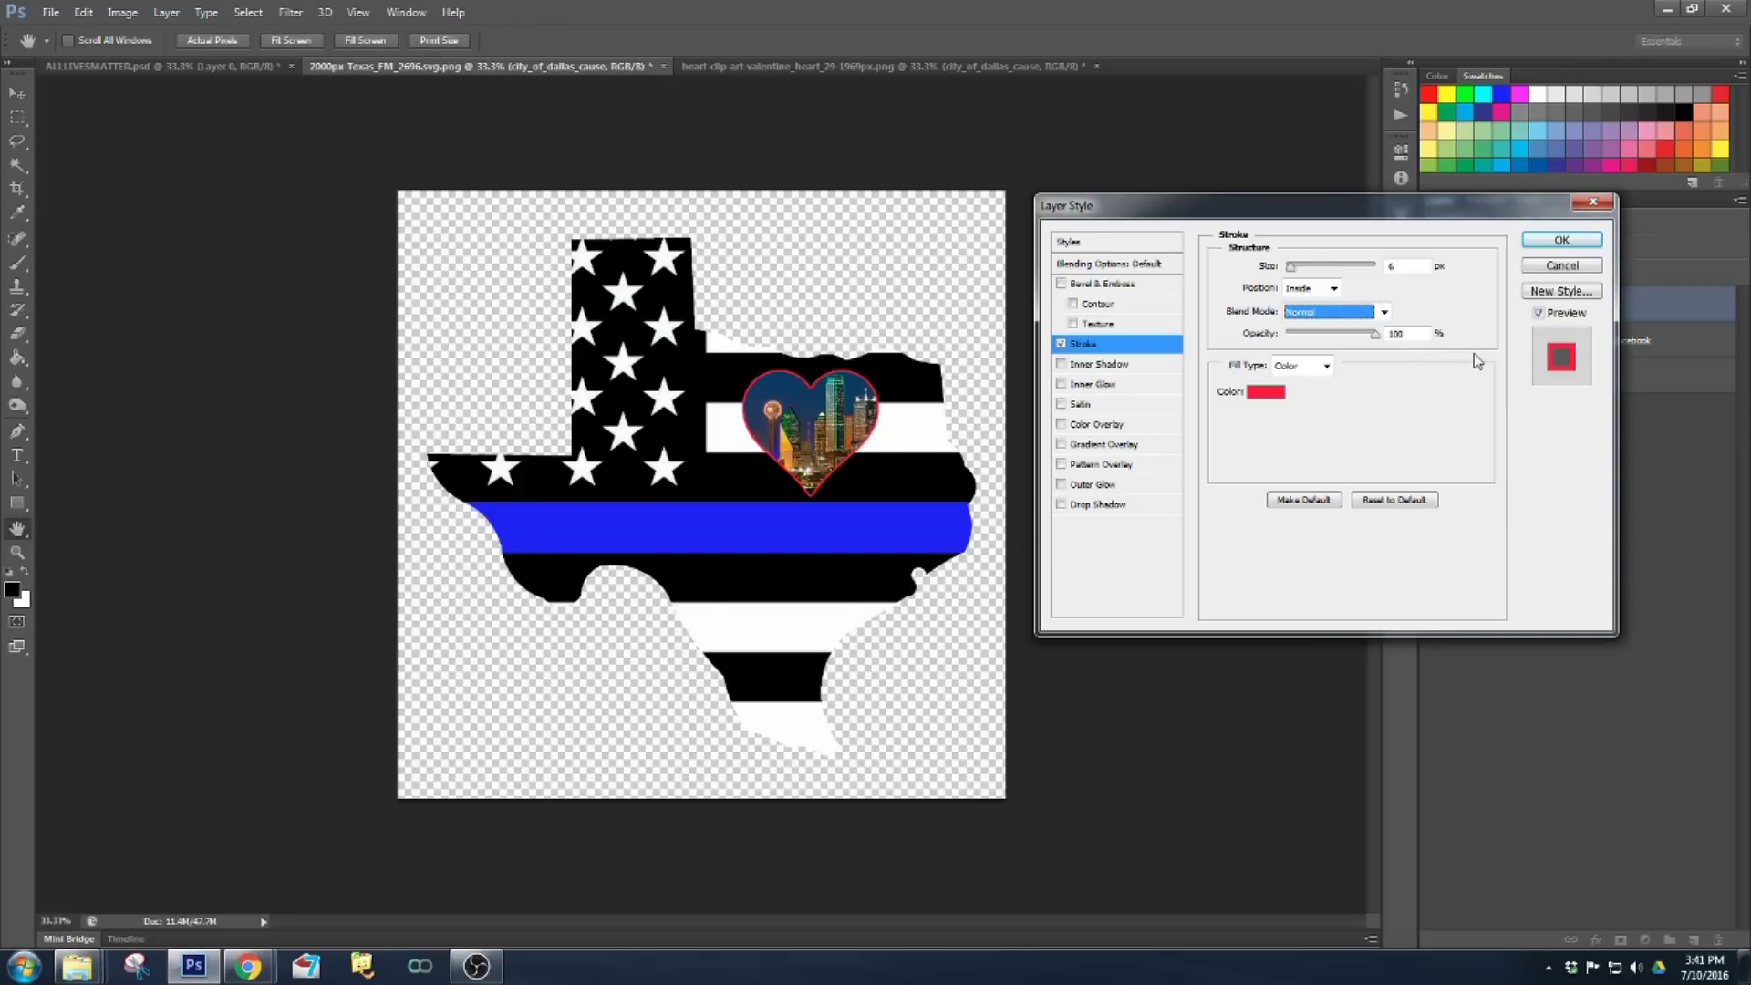
- Restrict the stroke's color picker to web colors and apply ff0033 as the stroke color
click(1266, 392)
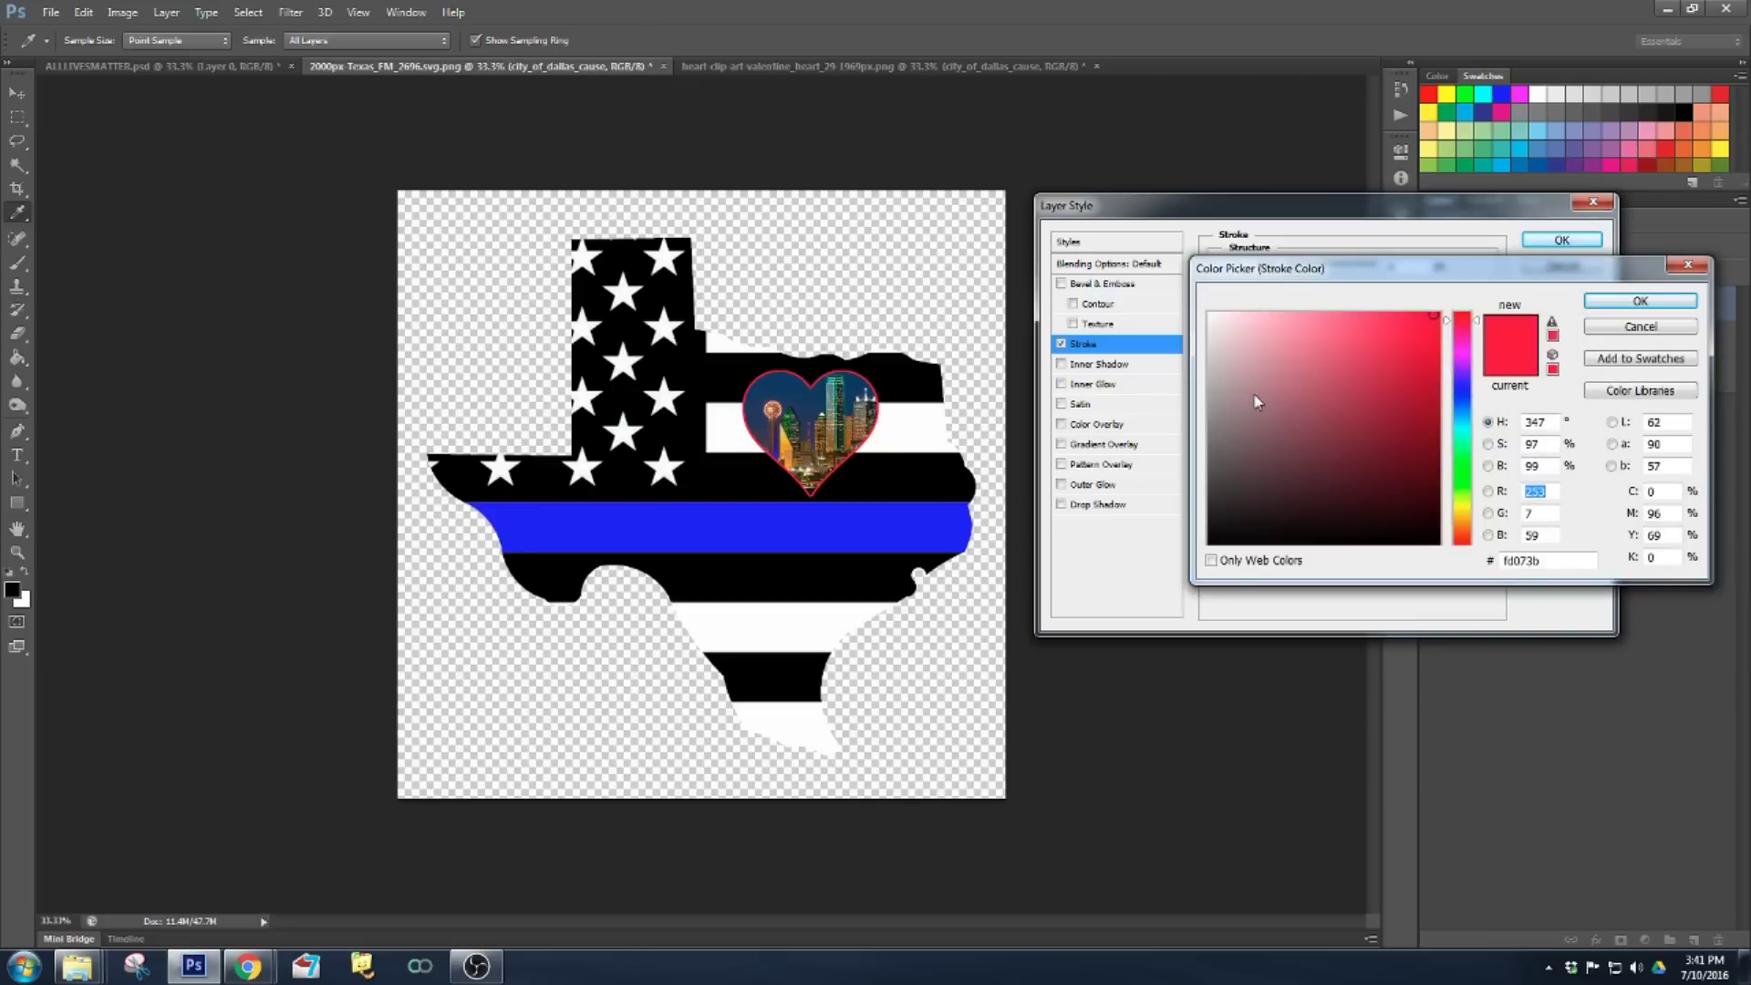
click(1211, 560)
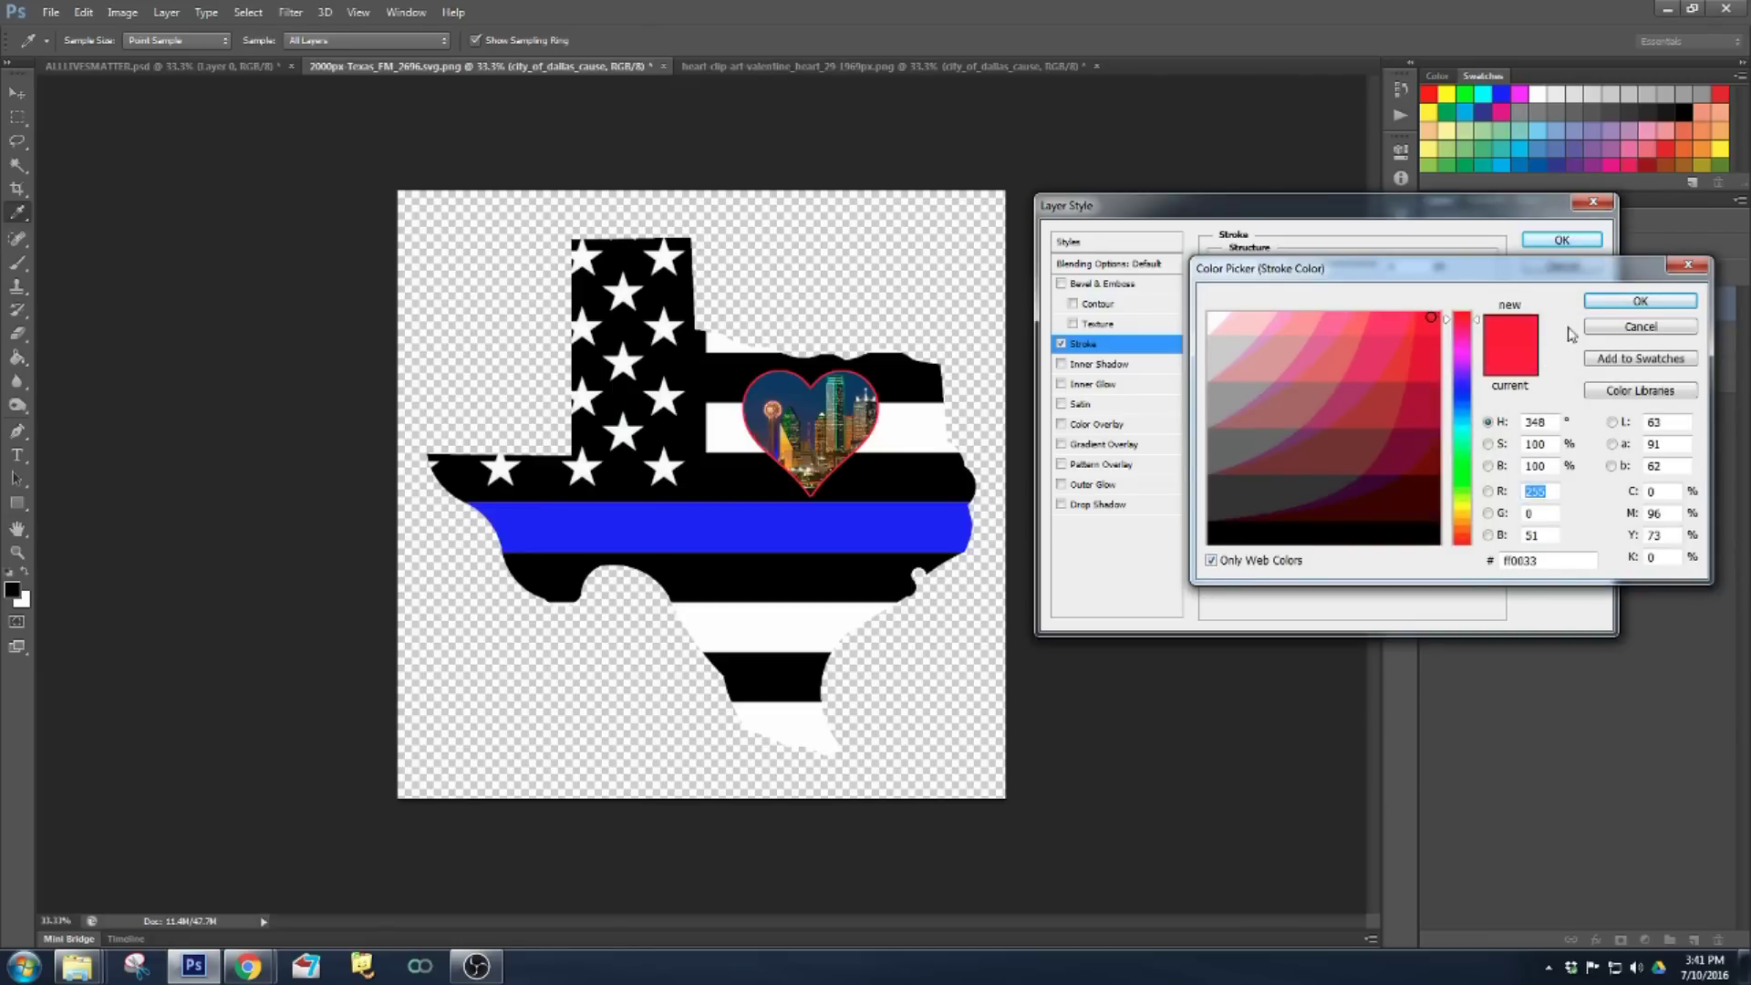
click(1639, 301)
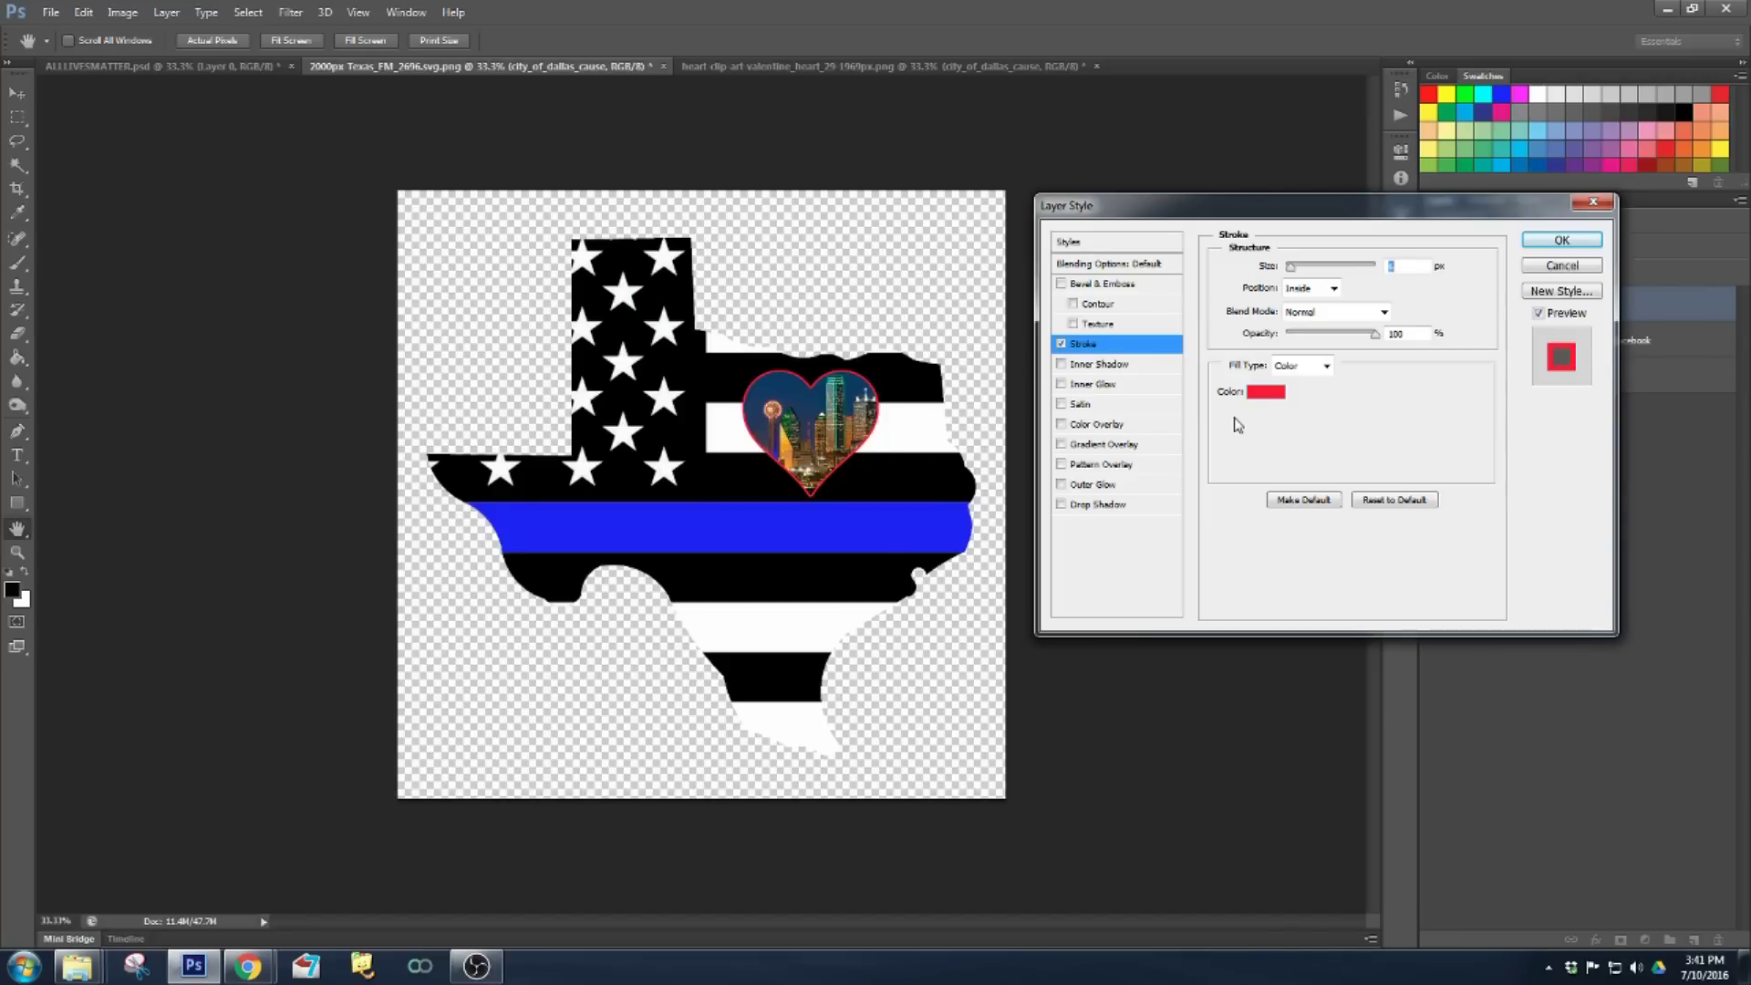
- Add Bevel & Emboss to the skyline heart with a size of 18 px, soften of 5 px and slightly increased depth
click(1062, 284)
click(1100, 289)
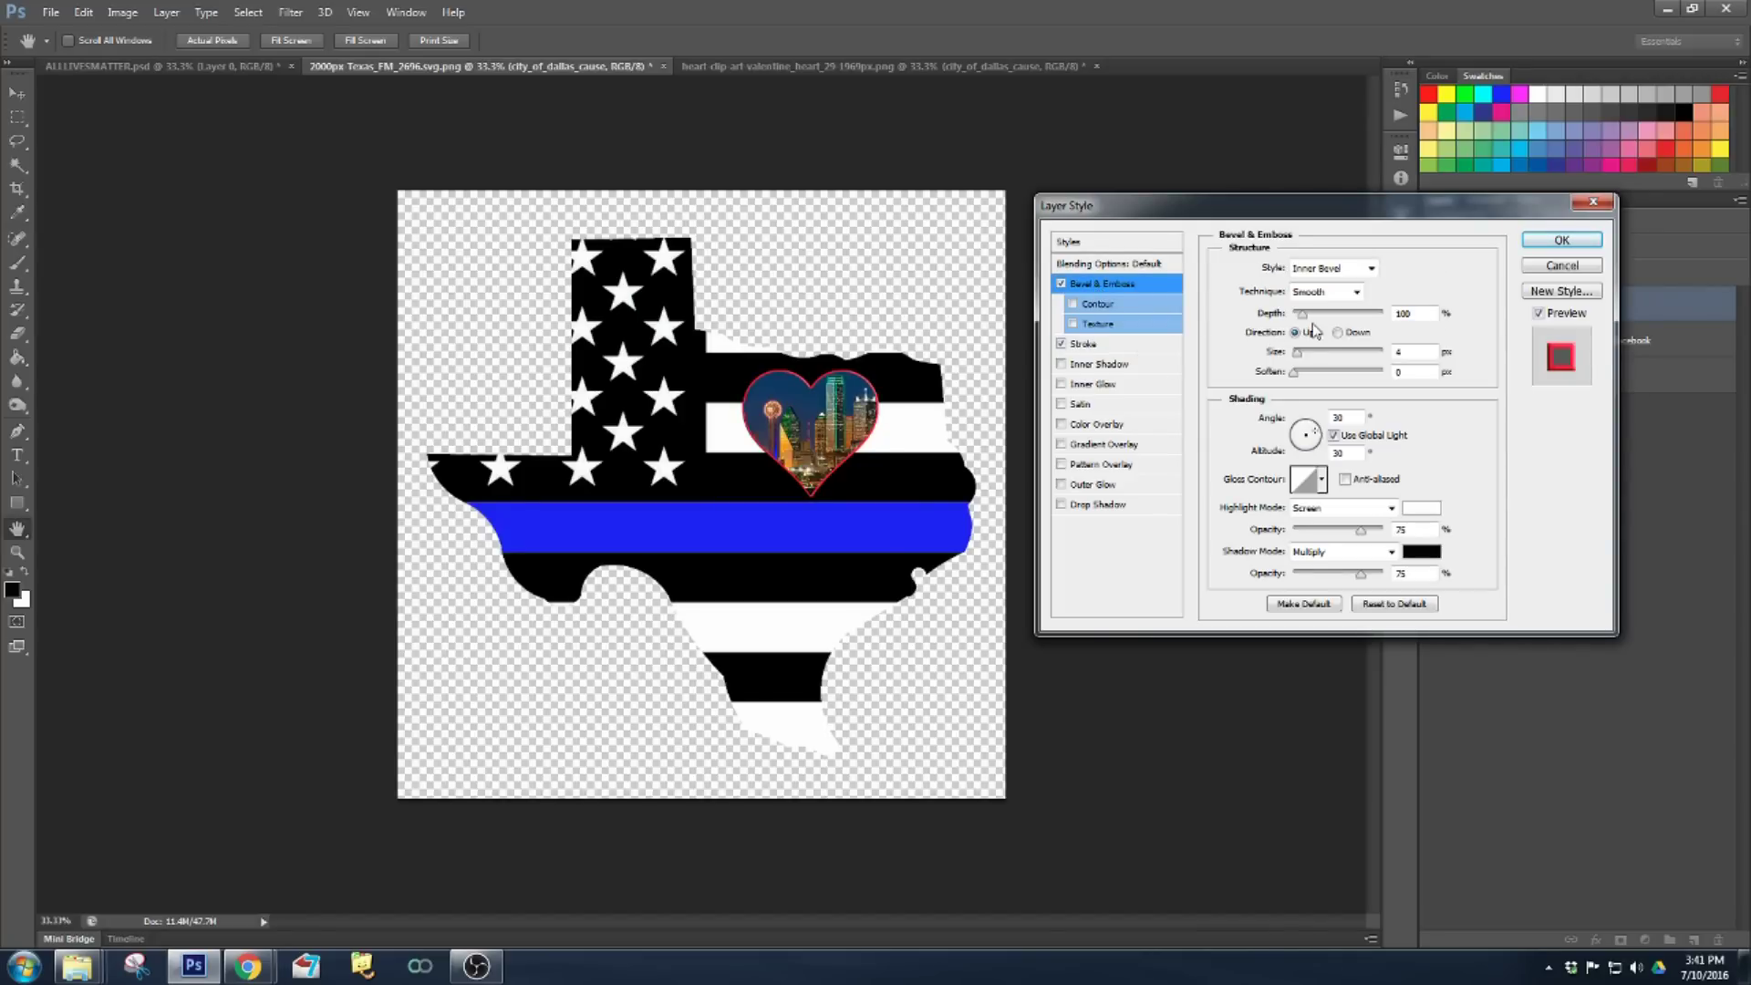
key(ctrl+plus)
key(ctrl+plus)
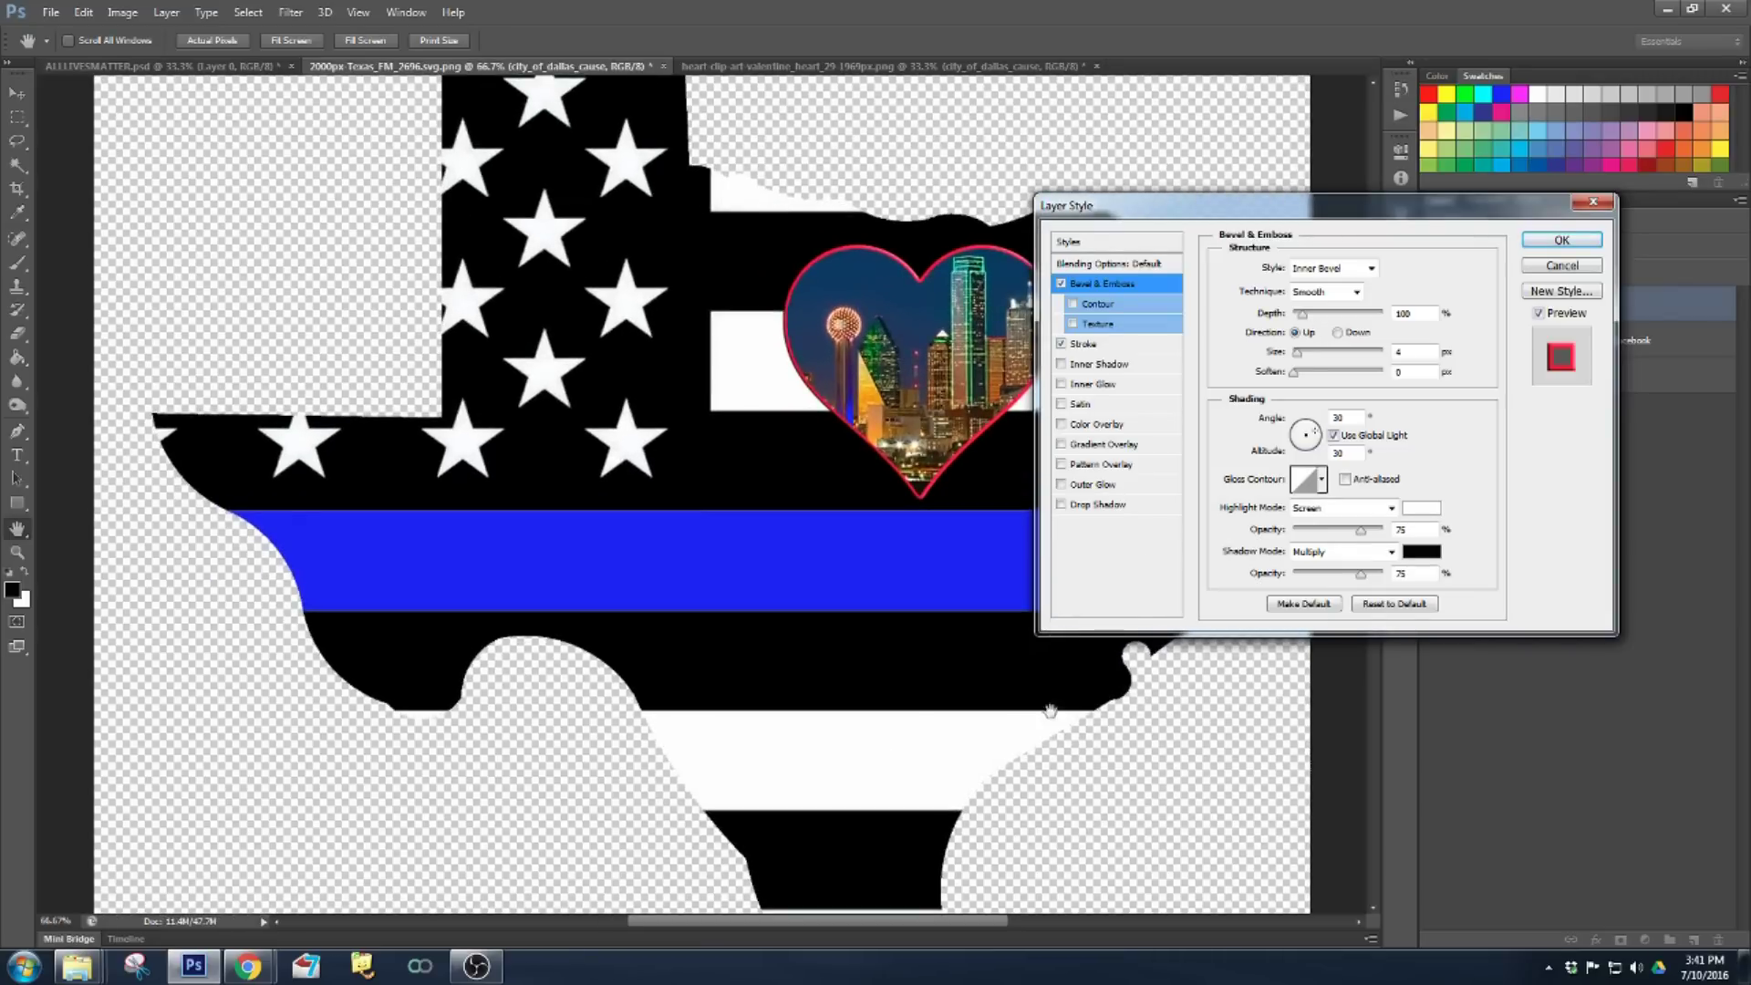
drag(963, 921, 1016, 921)
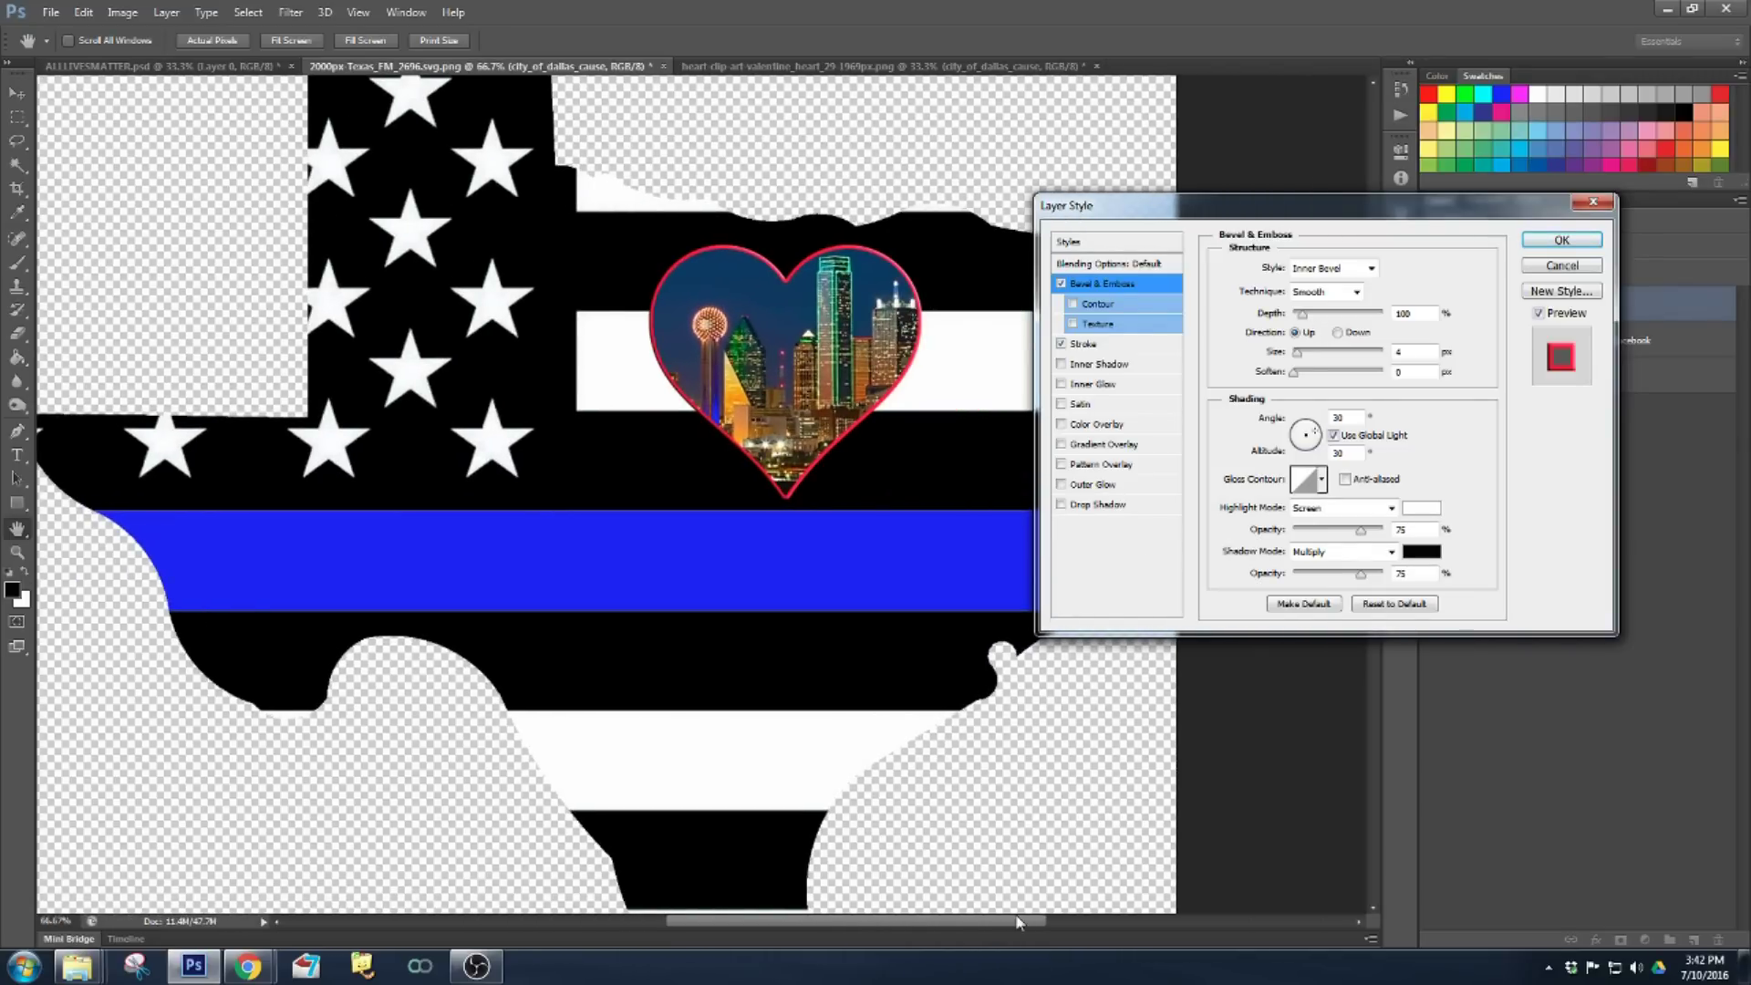
key(ctrl+plus)
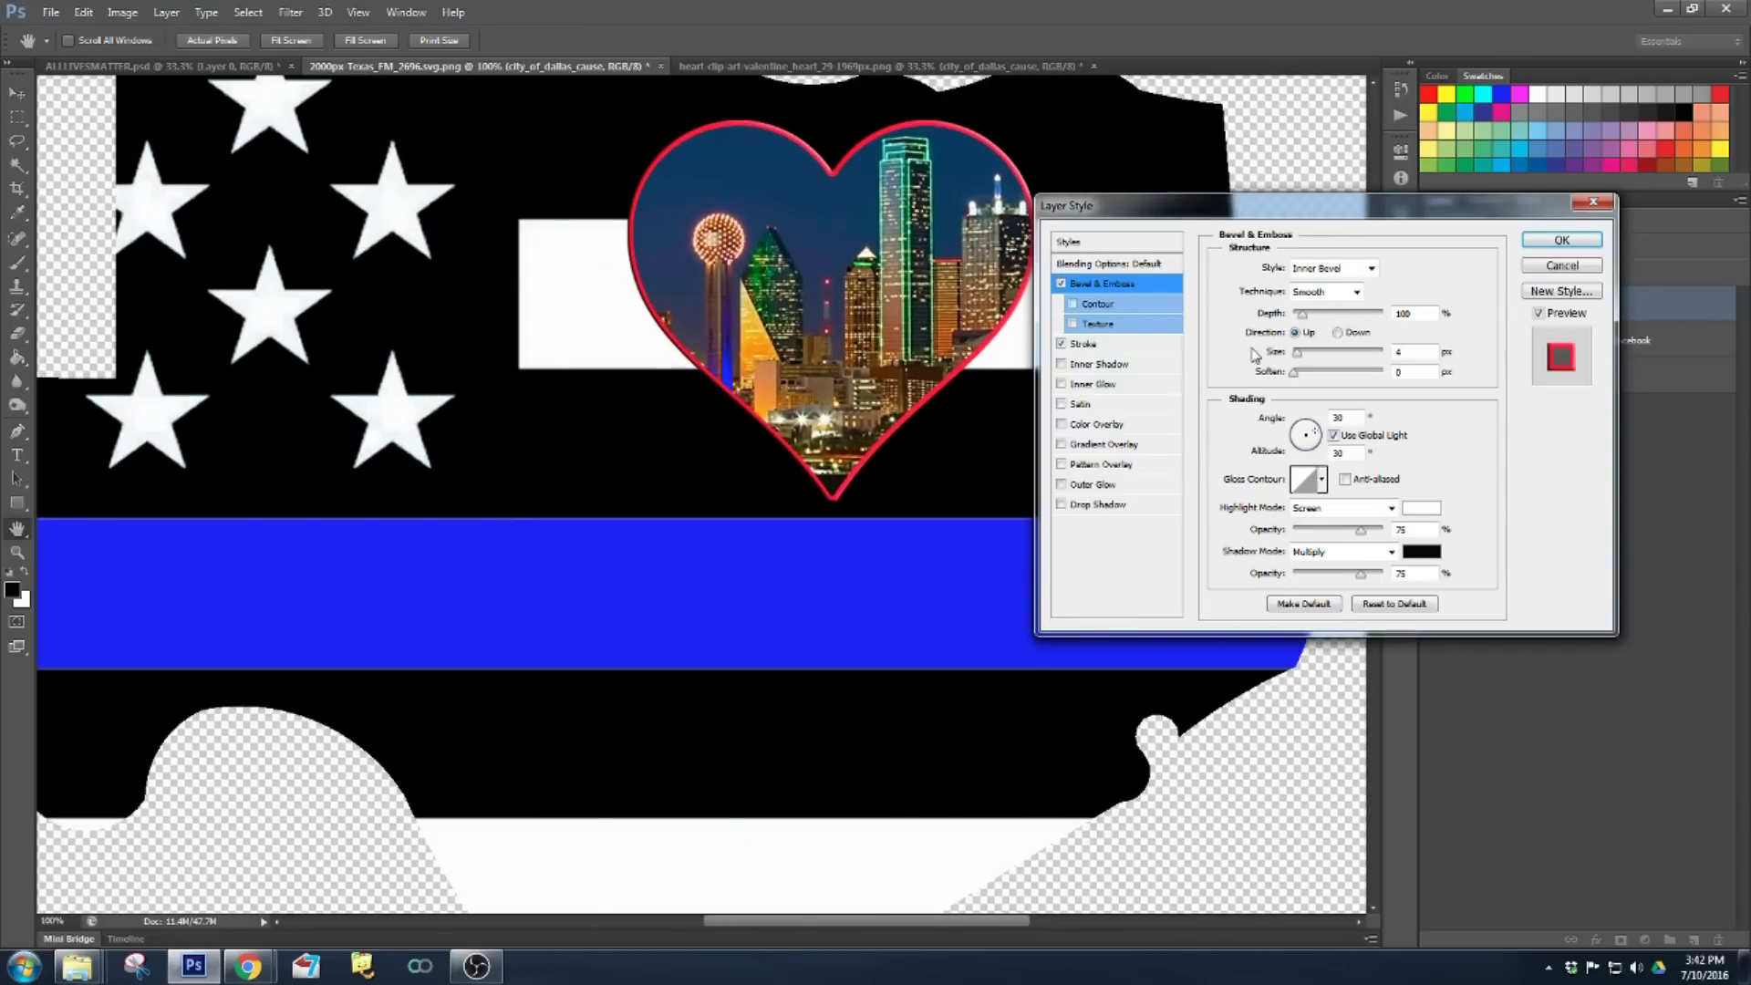
click(1299, 356)
drag(1298, 356, 1320, 374)
mouse_move(1307, 315)
mouse_down()
mouse_move(1323, 318)
mouse_move(1306, 319)
mouse_up()
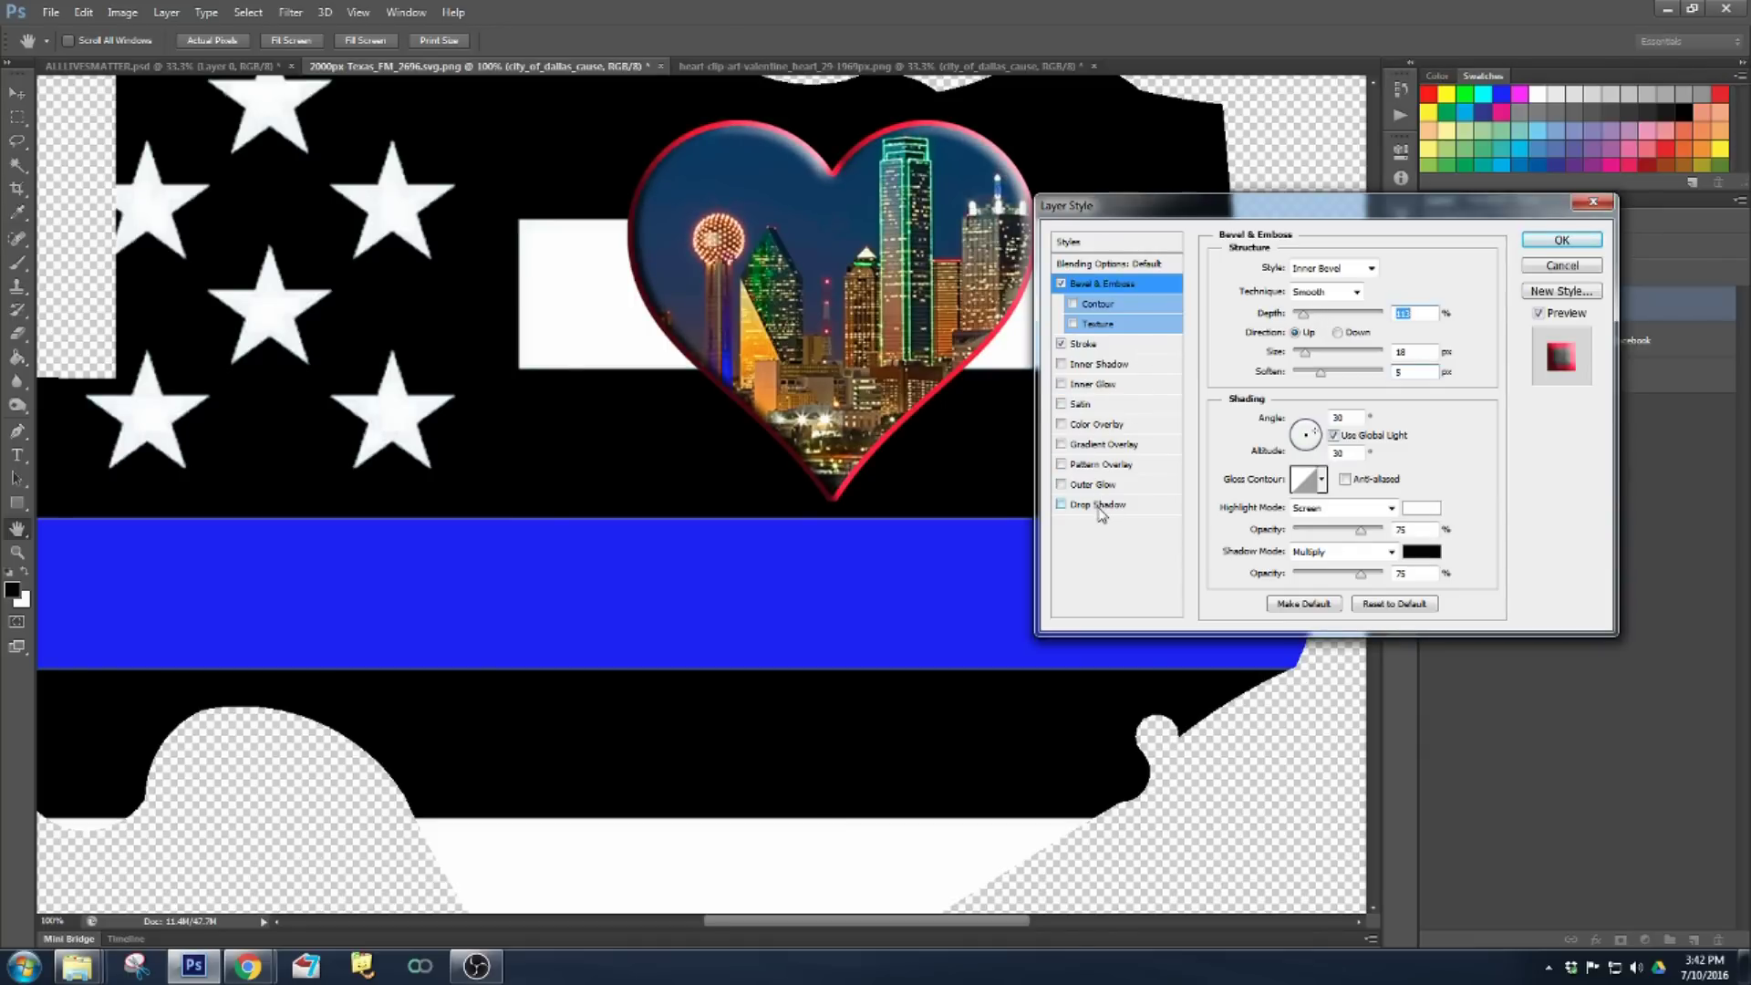
- Add an Outer Glow to the heart and set its color to web blue 0000ff sampled from the flag's blue stripe
click(1085, 484)
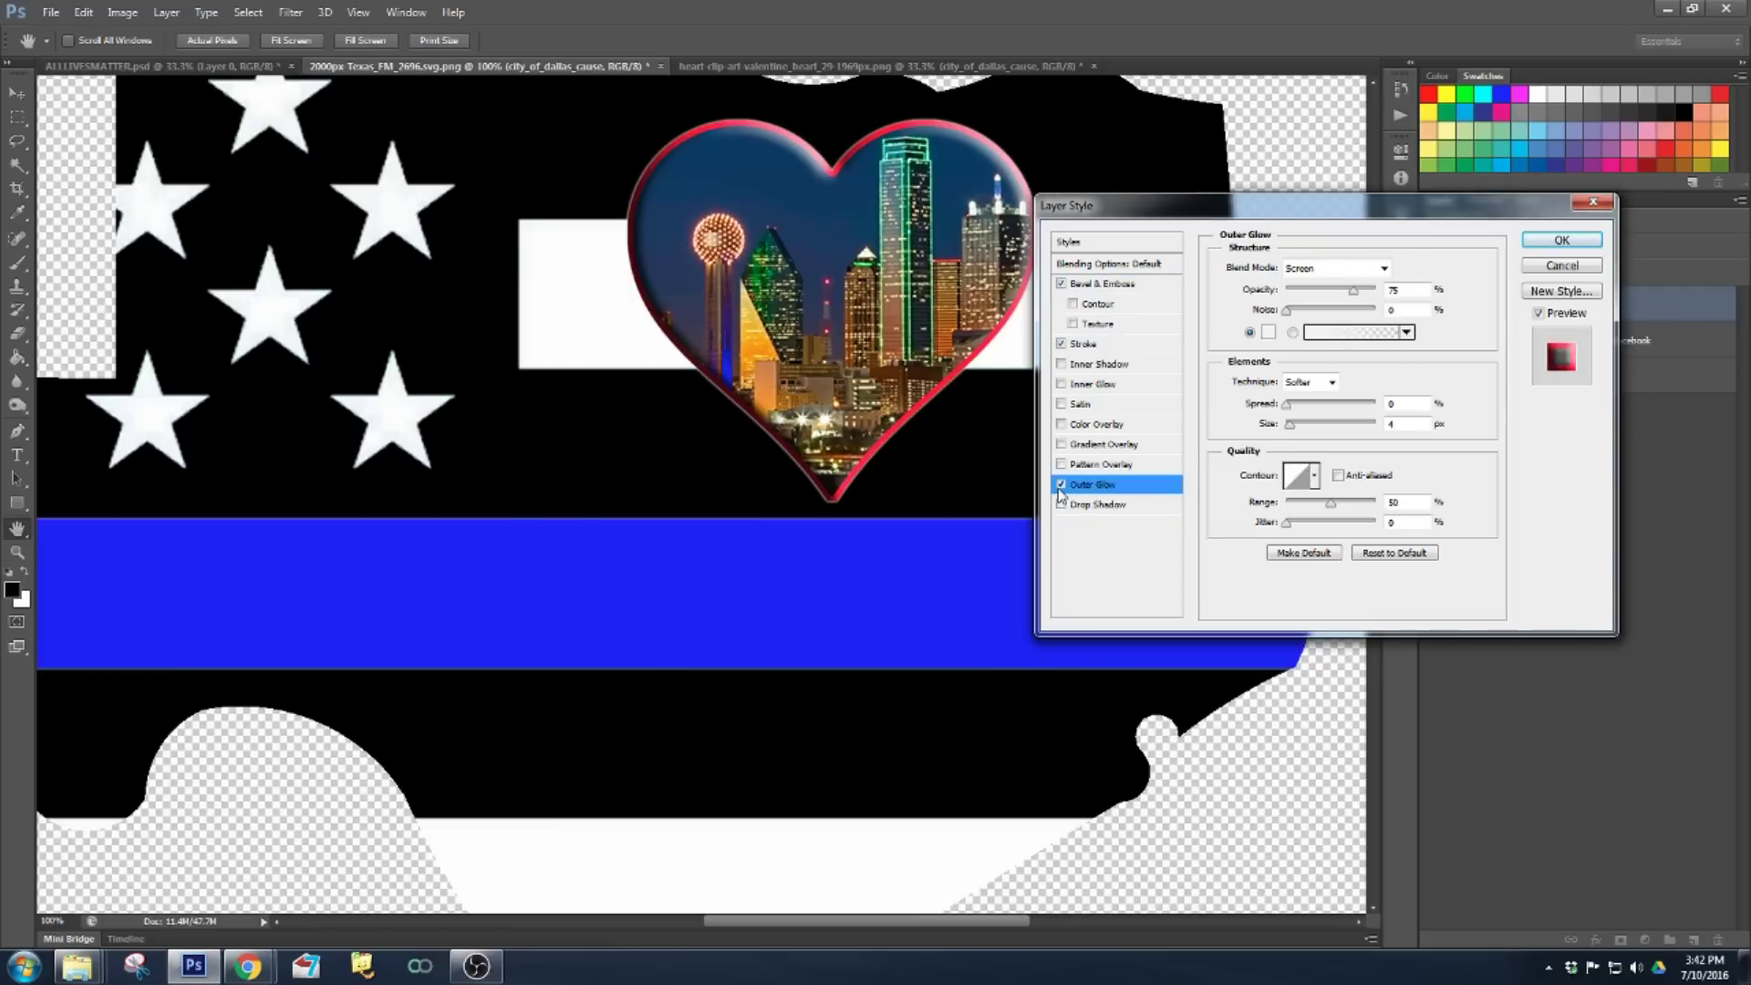
click(1264, 333)
click(957, 558)
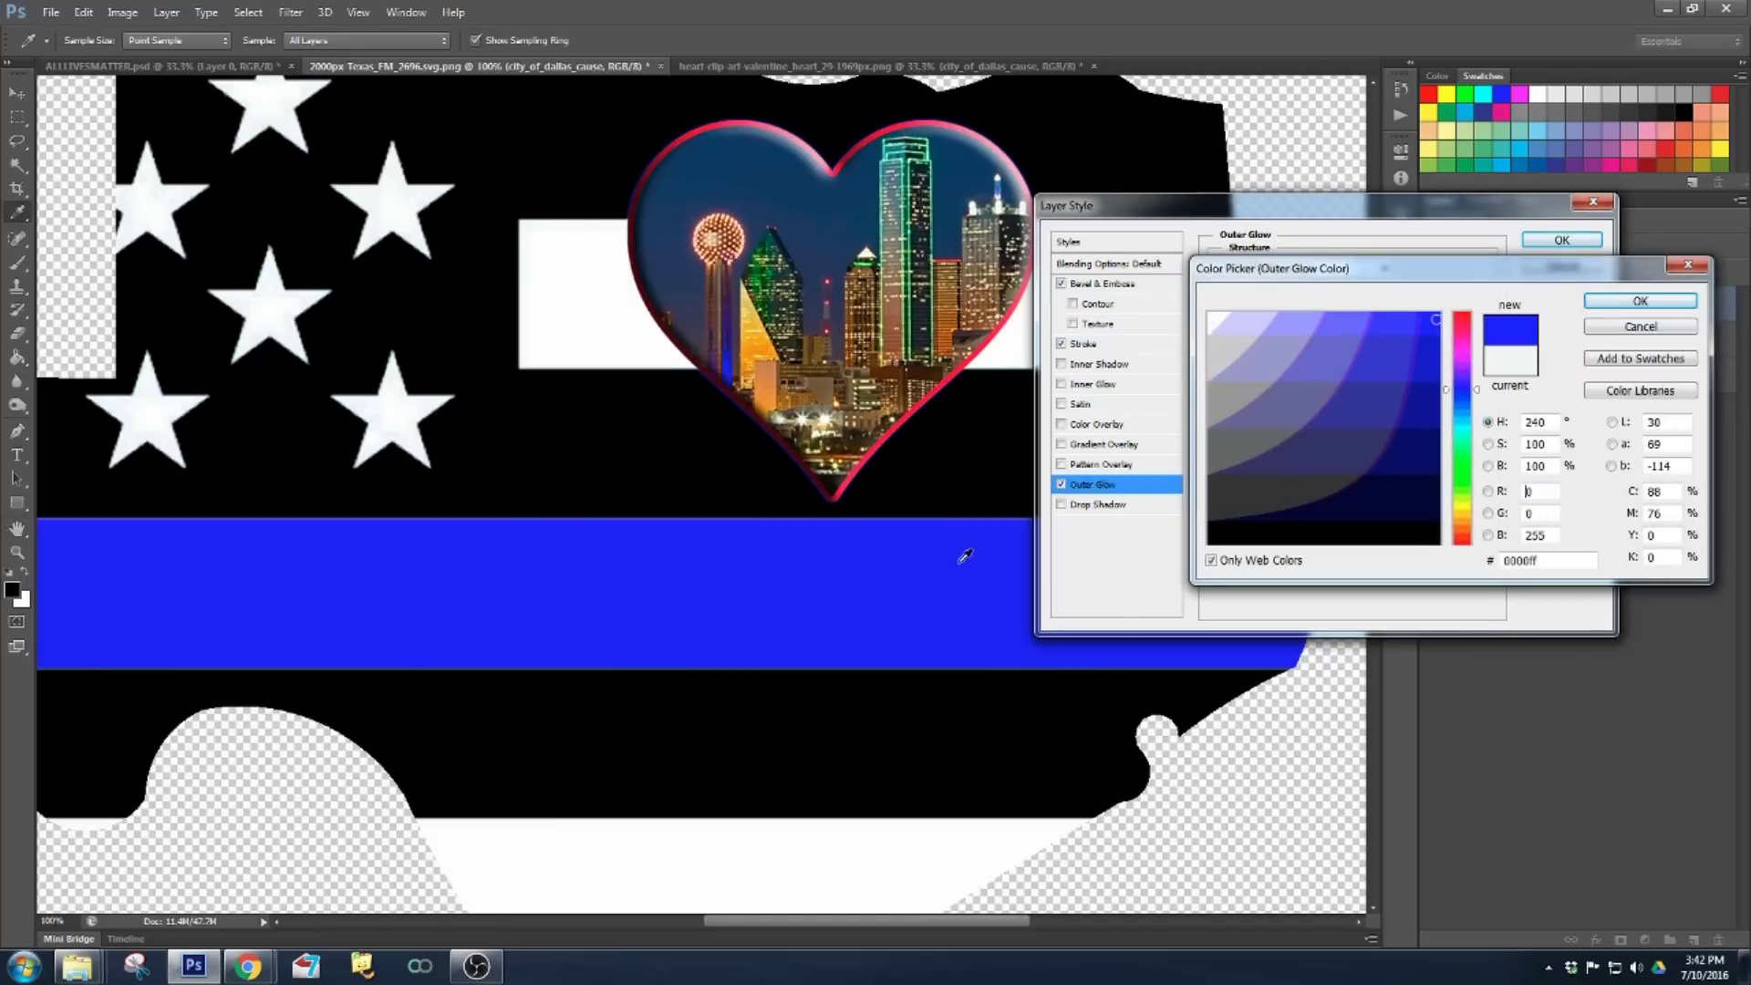
click(1597, 301)
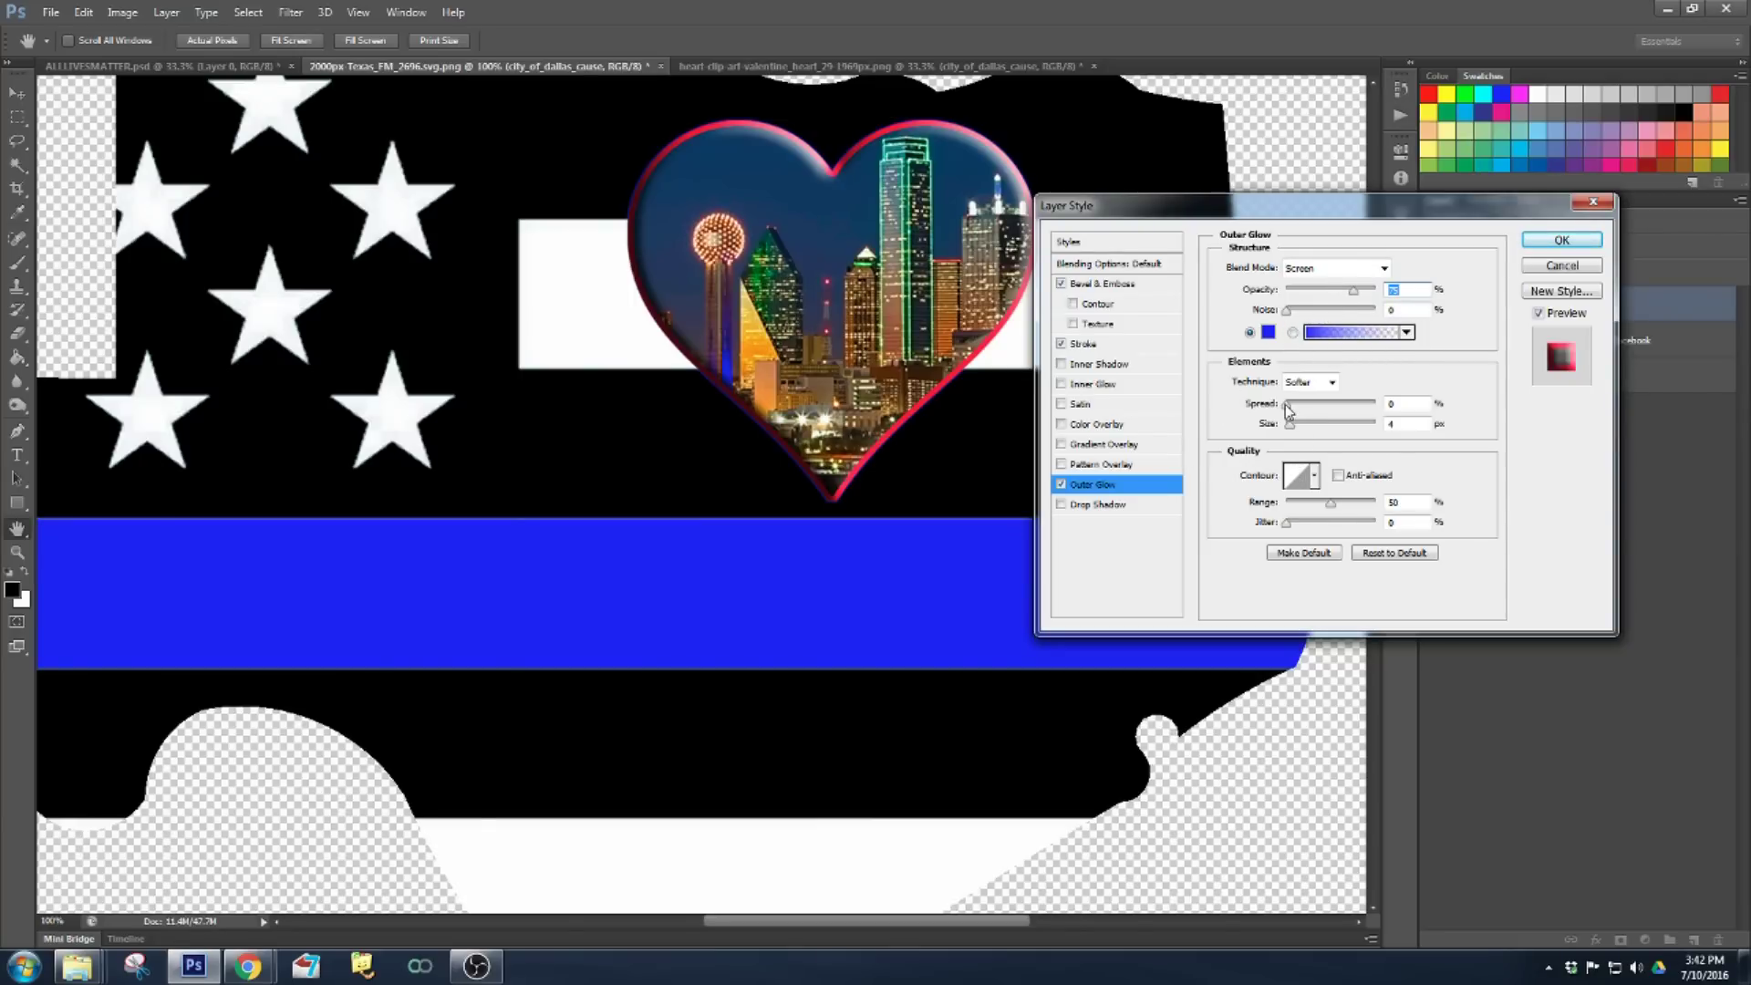
- Apply the outer glow with 7% spread and 46 px size, and nudge the heart slightly to the right on the flag
drag(1285, 405, 1307, 426)
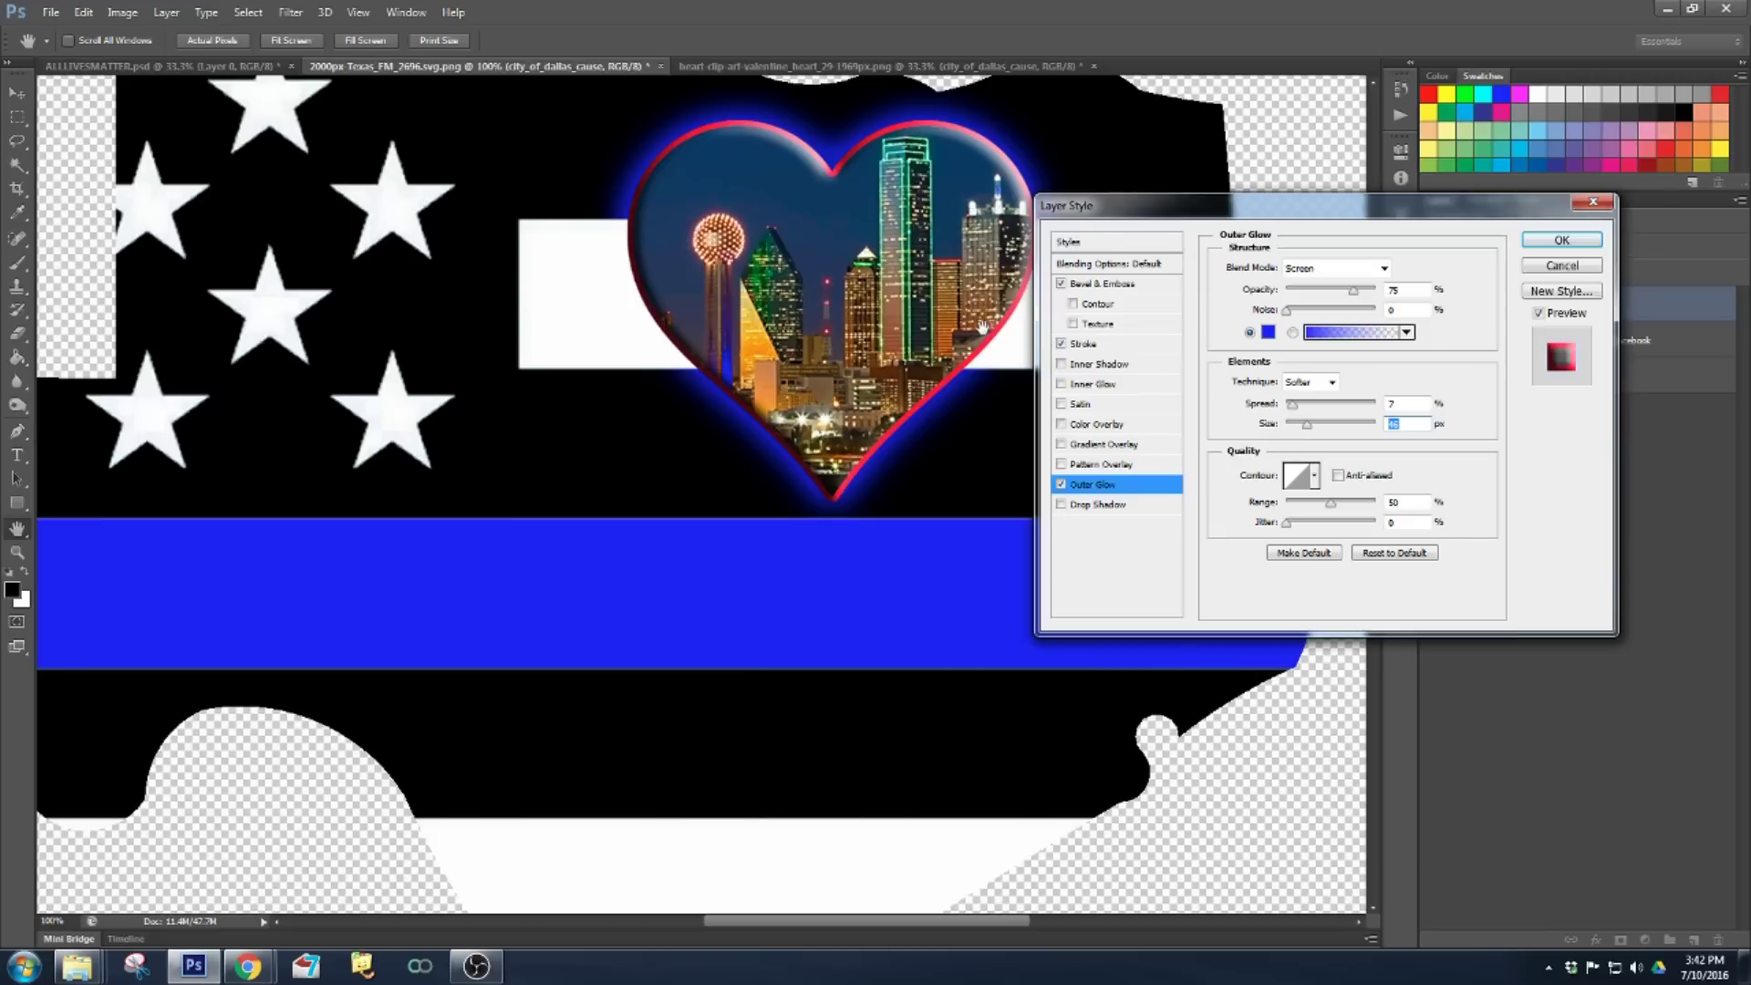
drag(744, 249, 800, 246)
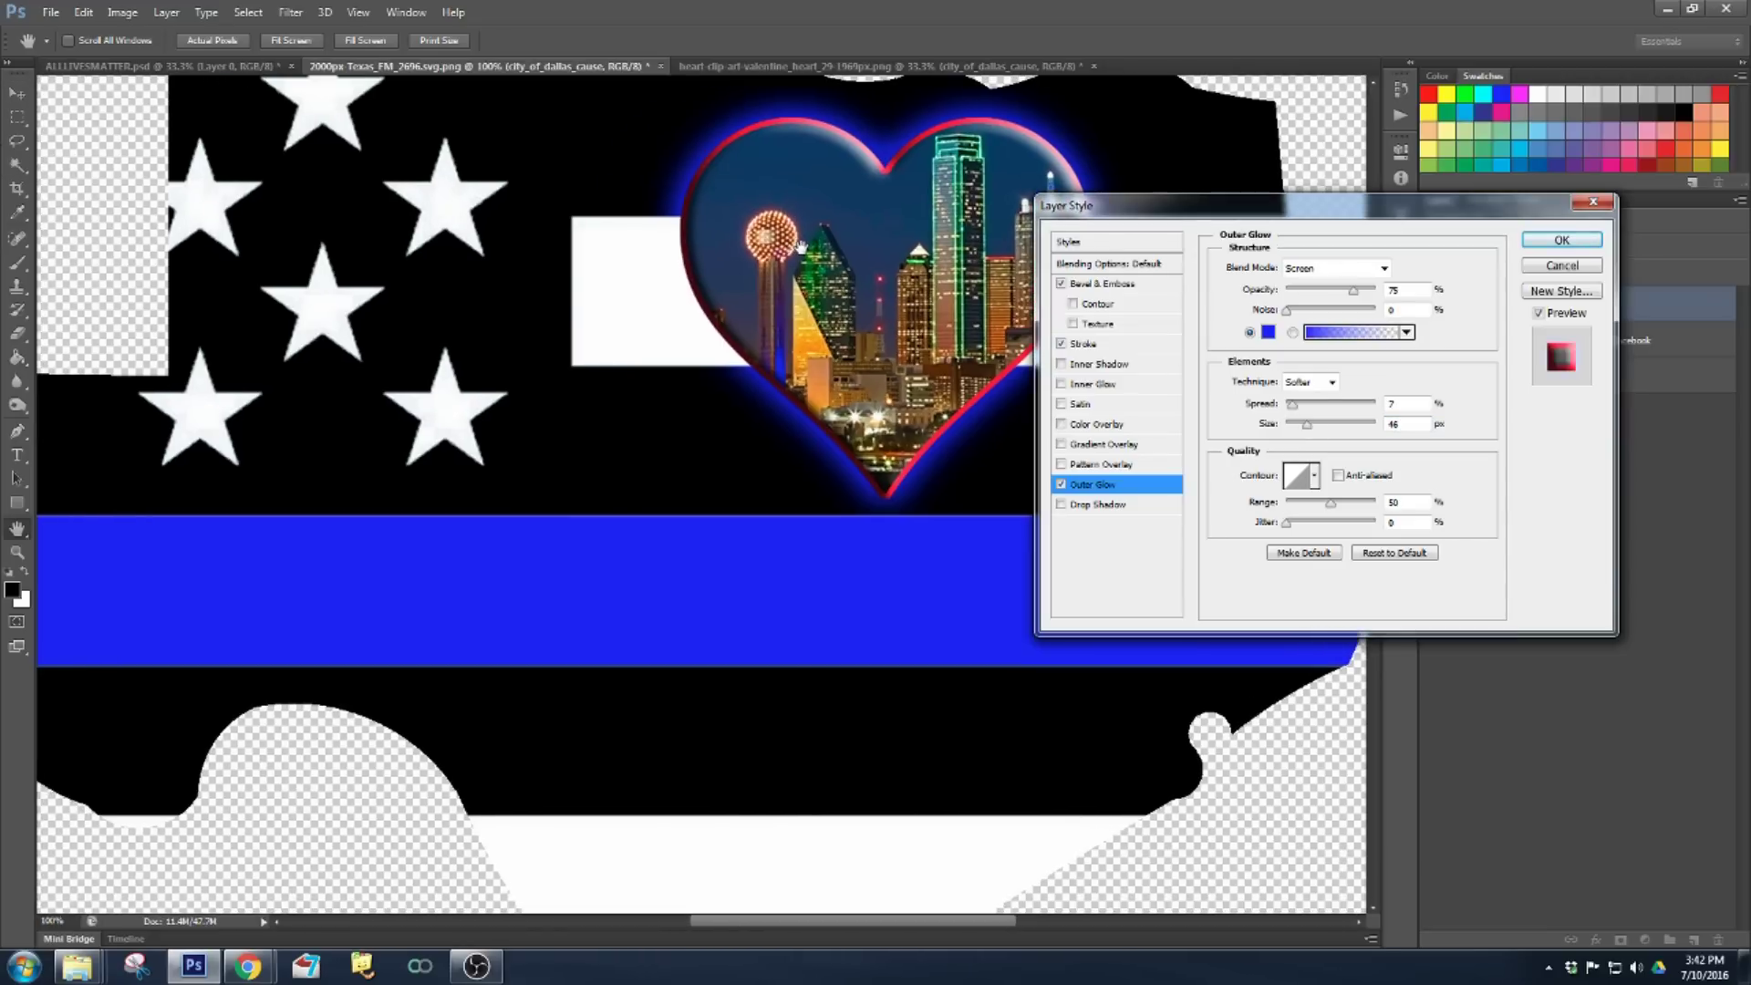
key(ctrl+minus)
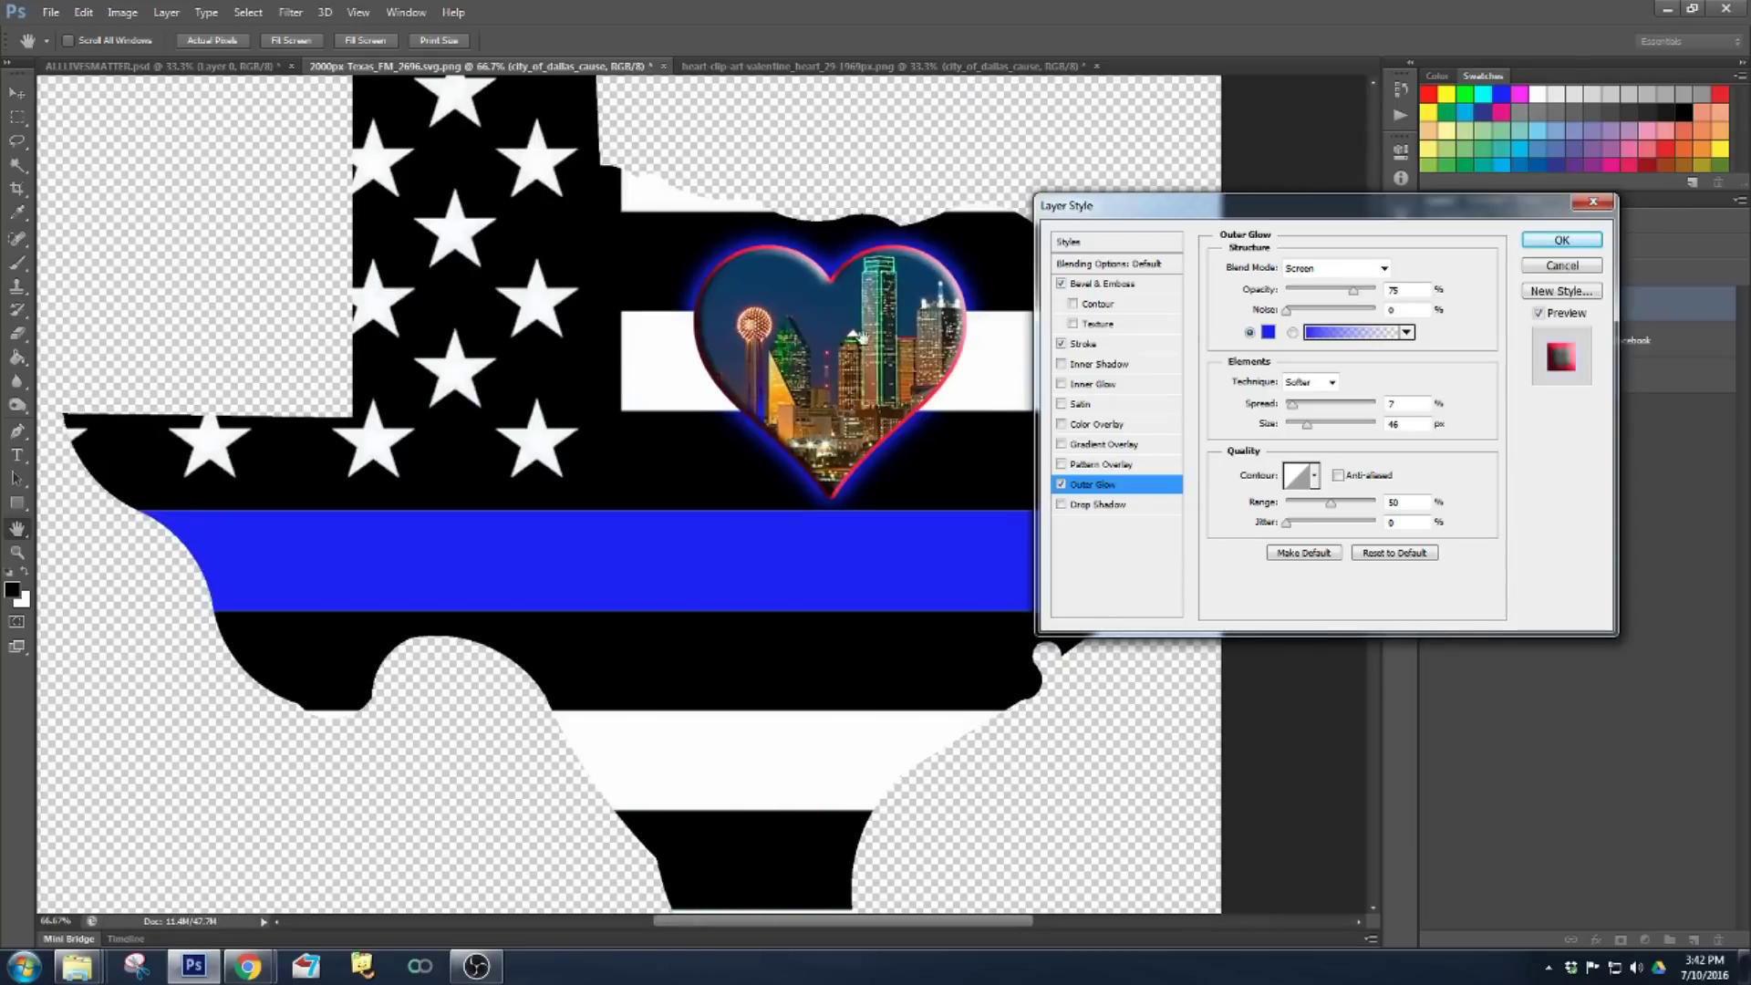
drag(1299, 217, 1389, 309)
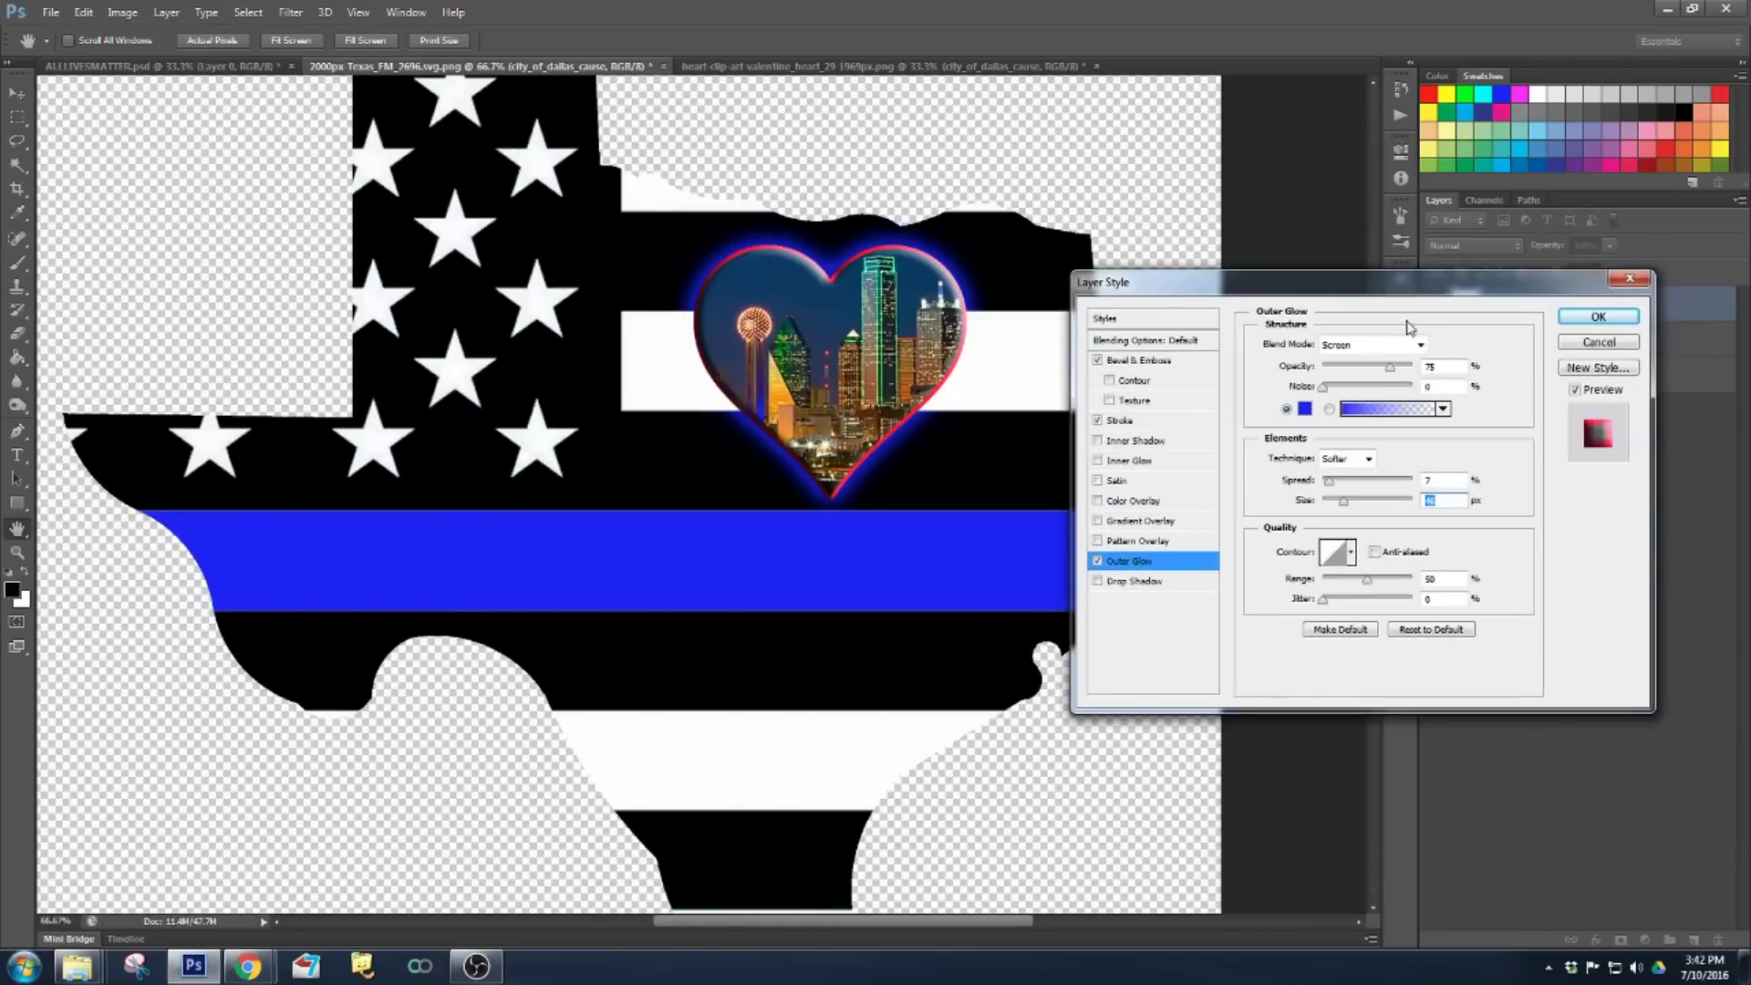
click(1608, 317)
key(v)
mouse_move(903, 367)
mouse_down()
mouse_move(974, 466)
mouse_move(1005, 552)
mouse_move(881, 408)
mouse_move(913, 353)
mouse_move(898, 349)
mouse_up()
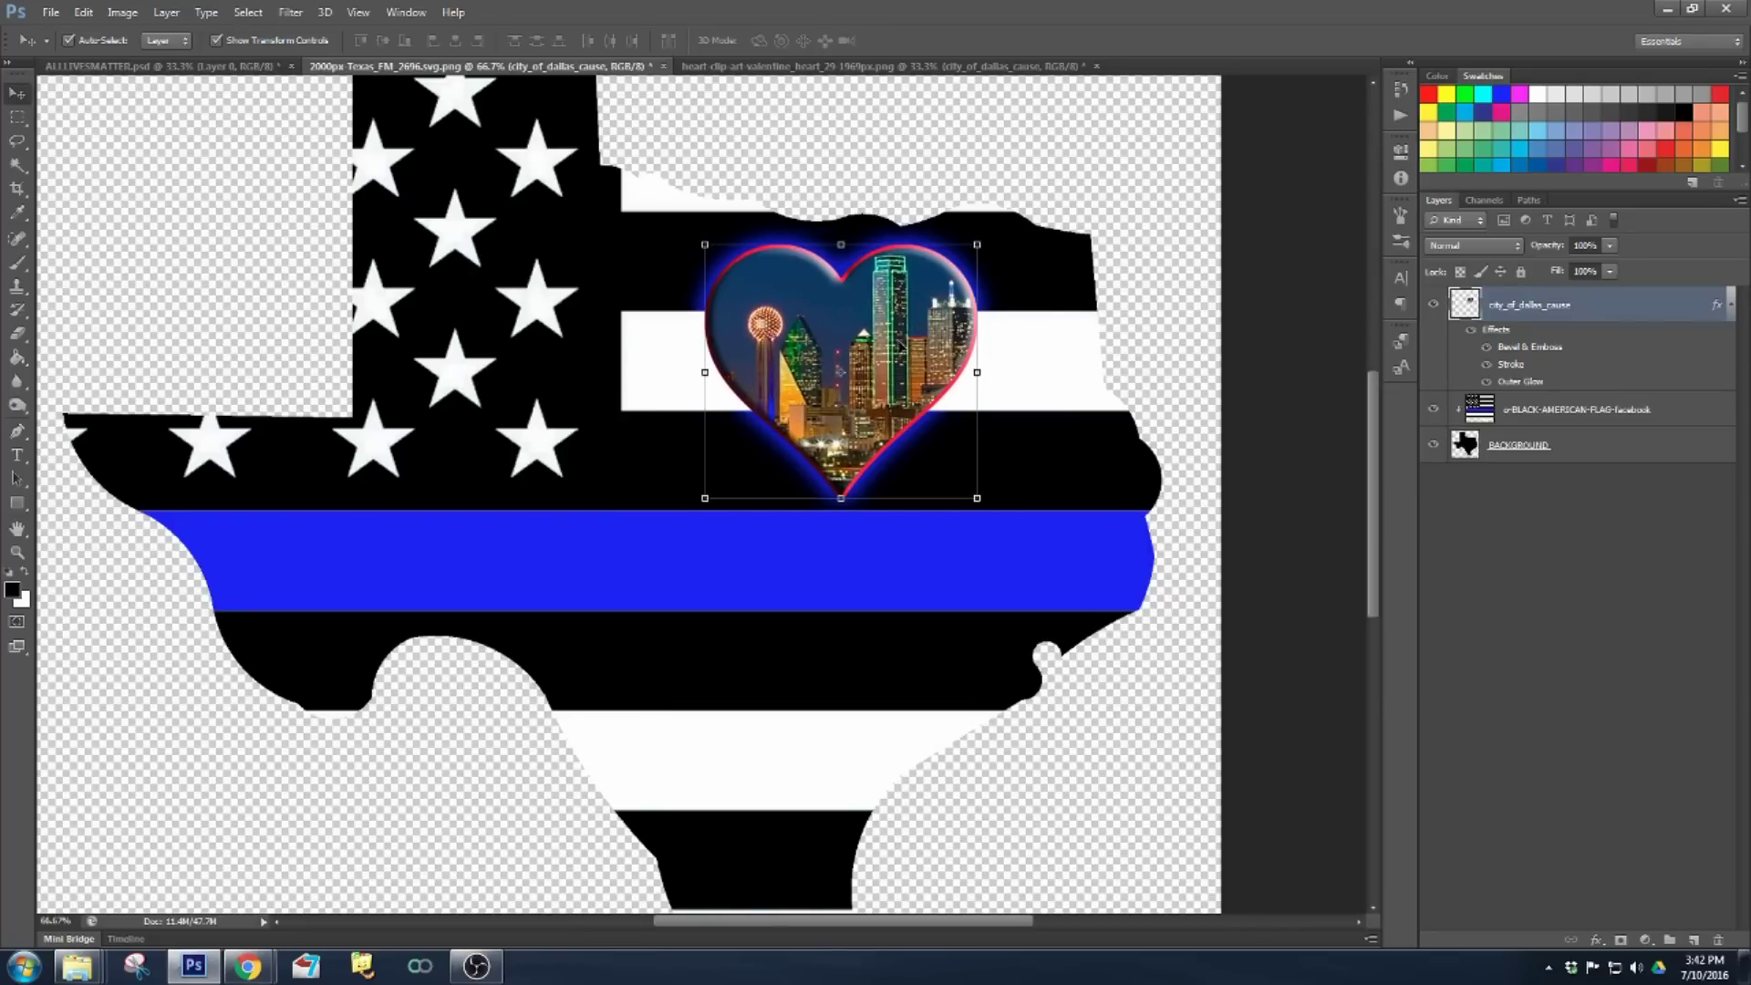
- Change the heart's outer glow to Normal blend mode and slightly reduce its size
double_click(1523, 383)
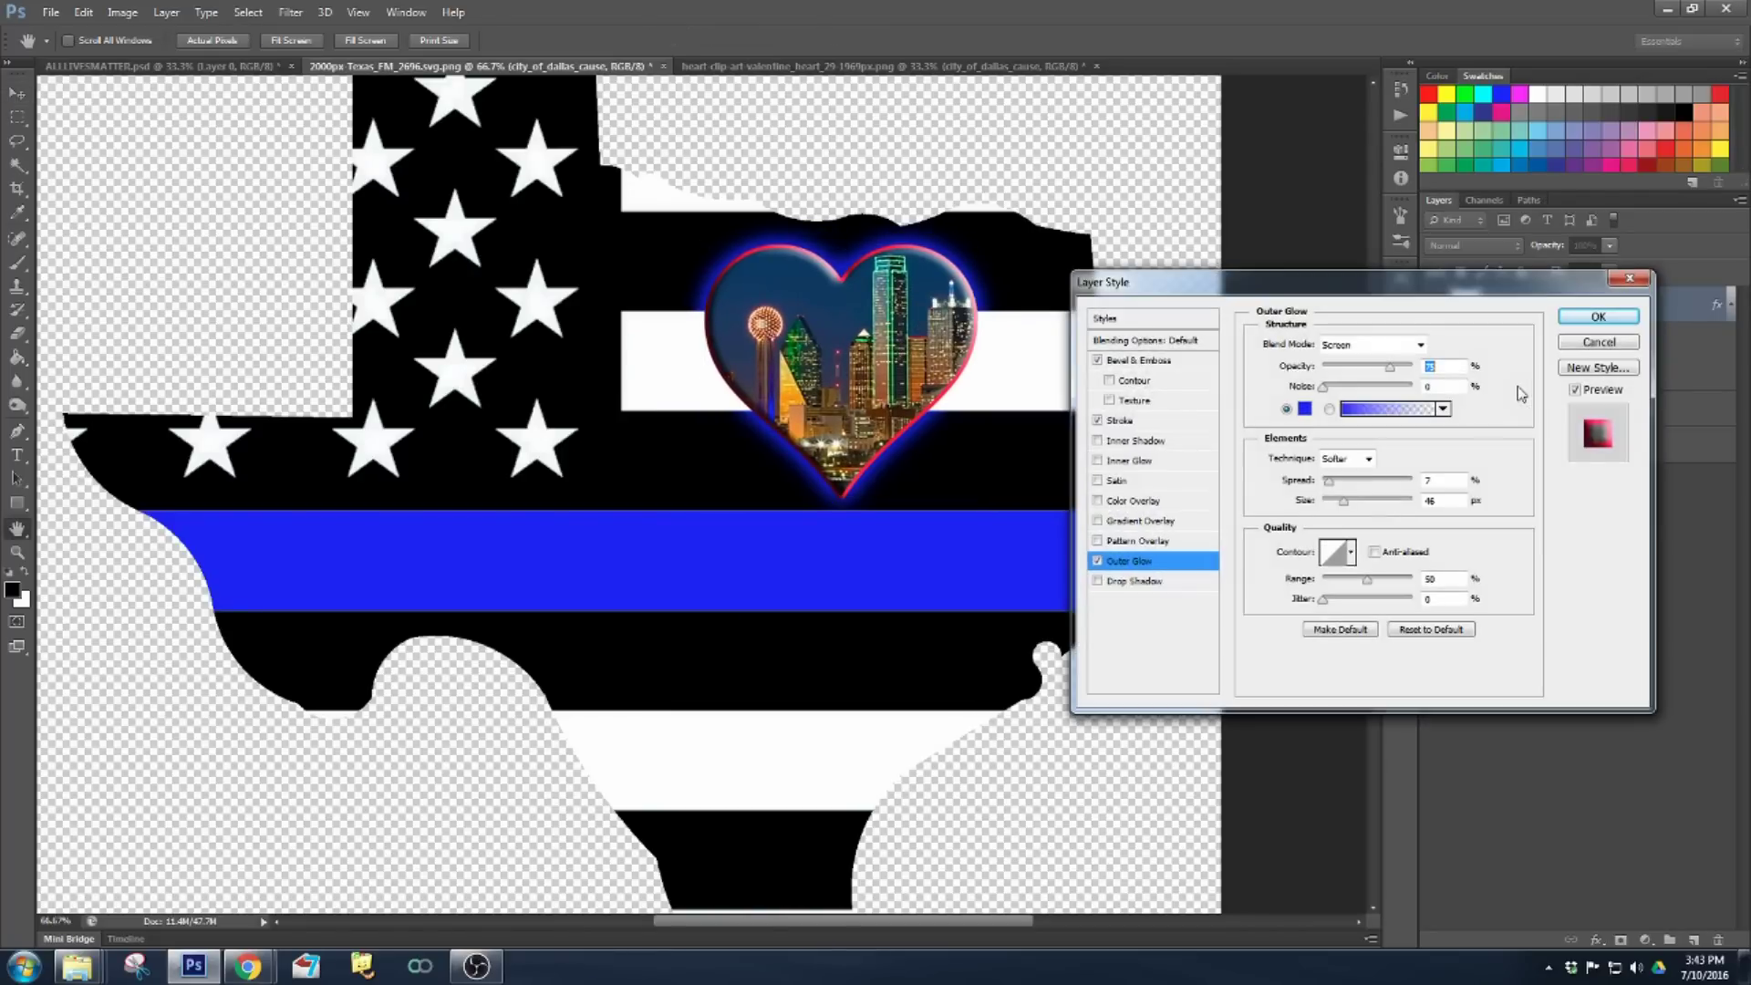
click(1333, 344)
click(1345, 368)
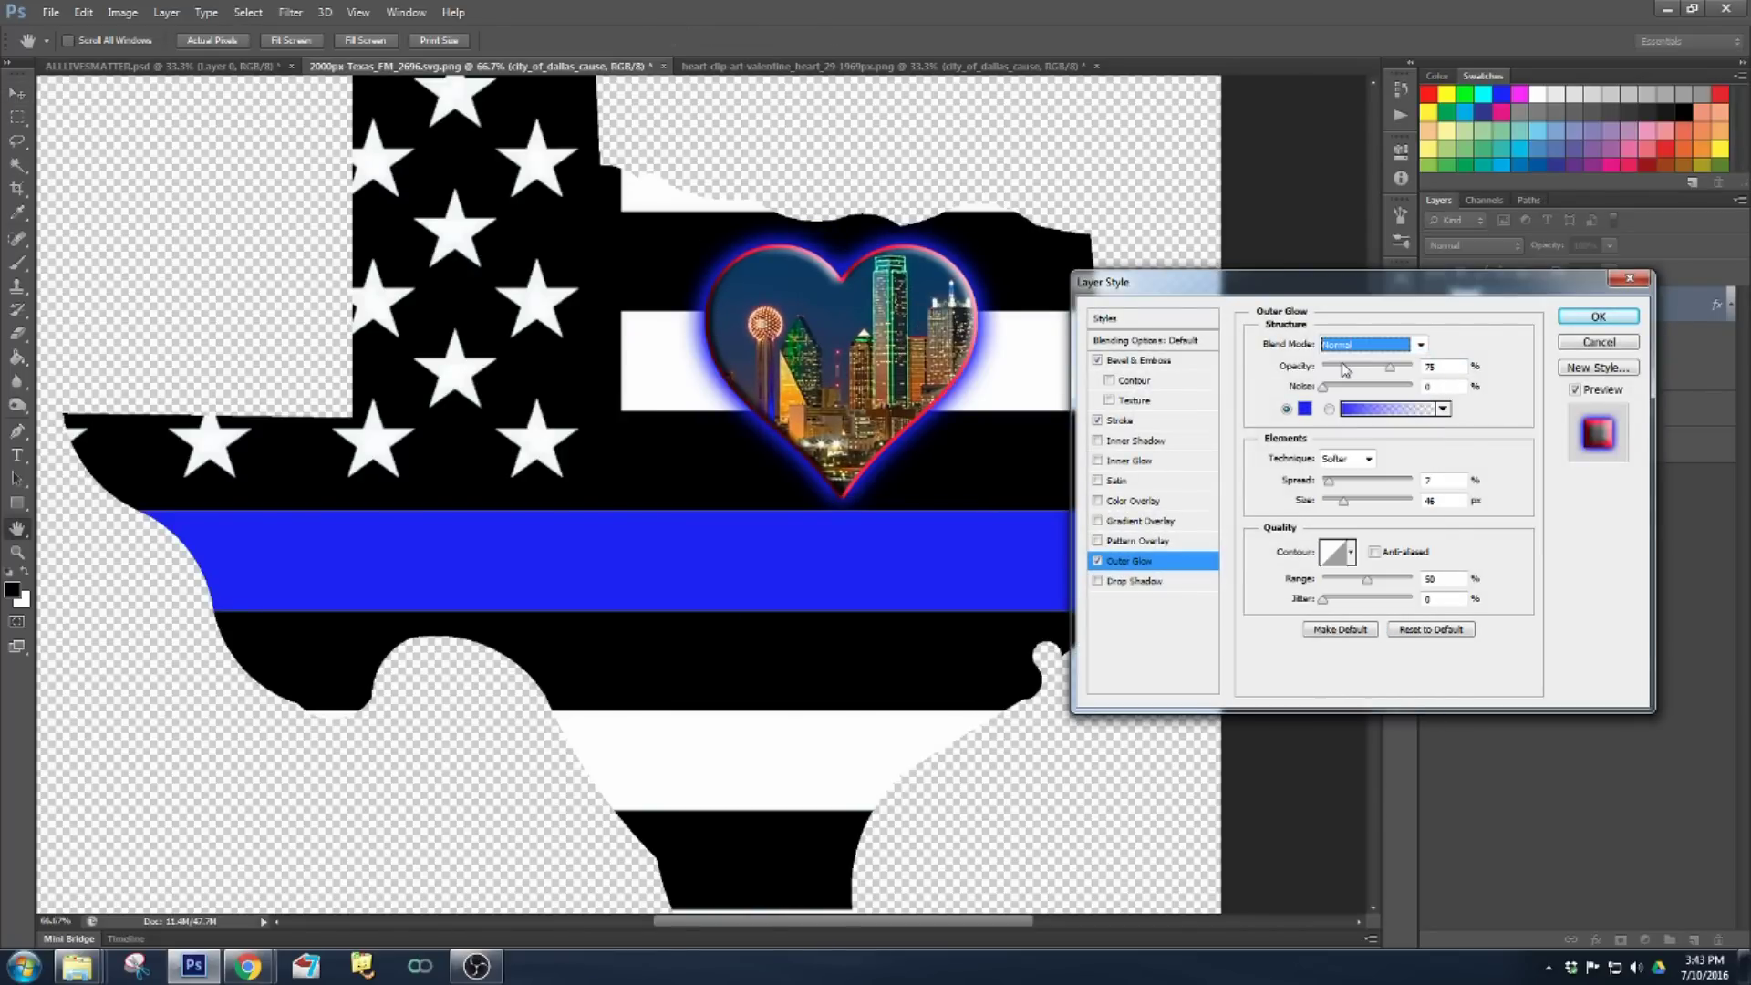
click(1372, 344)
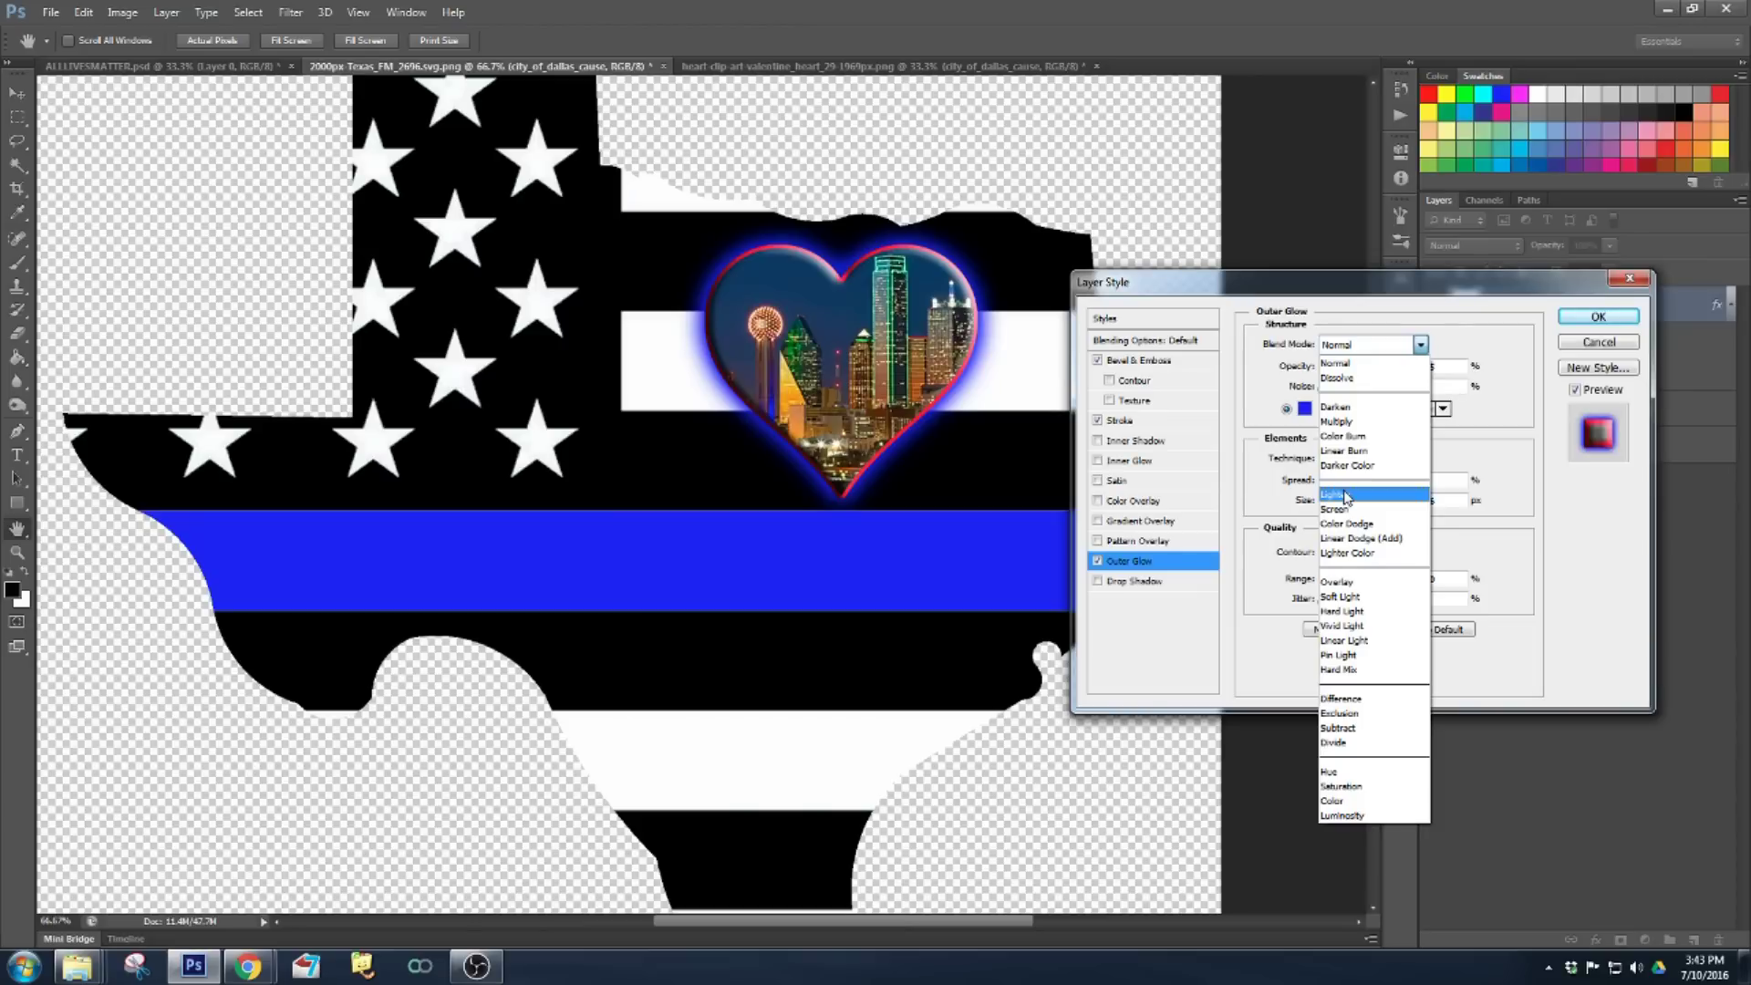
click(1350, 369)
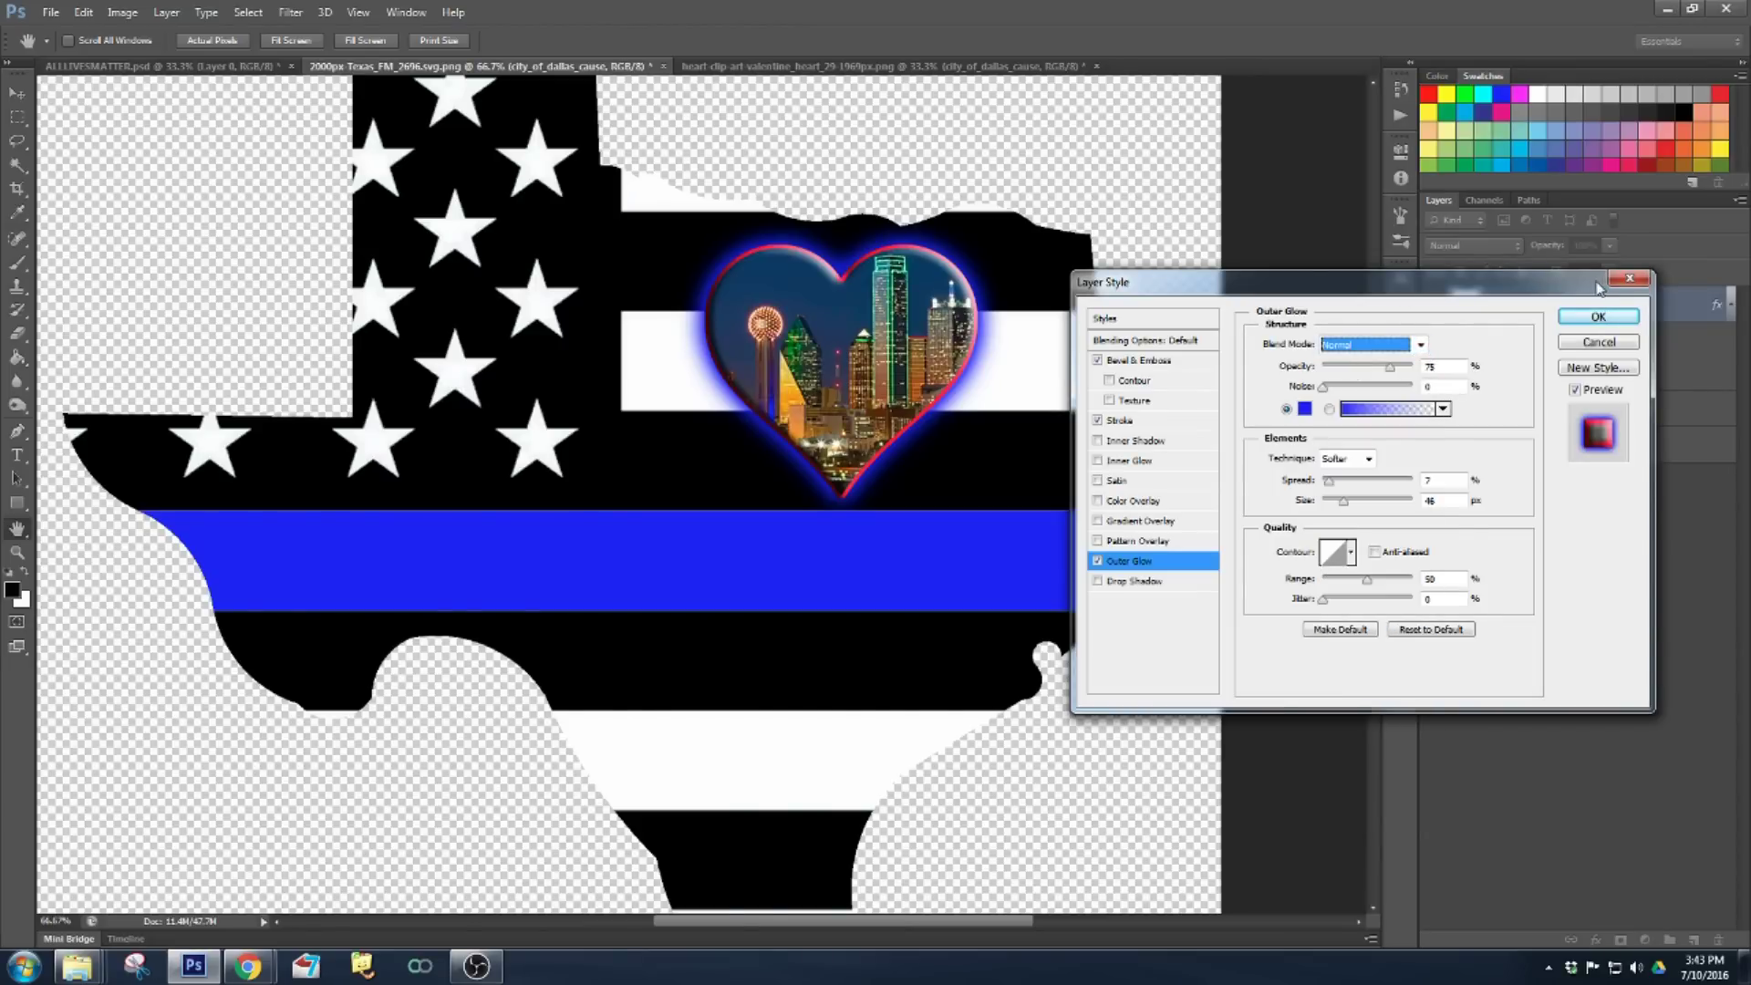
drag(1347, 503, 1340, 501)
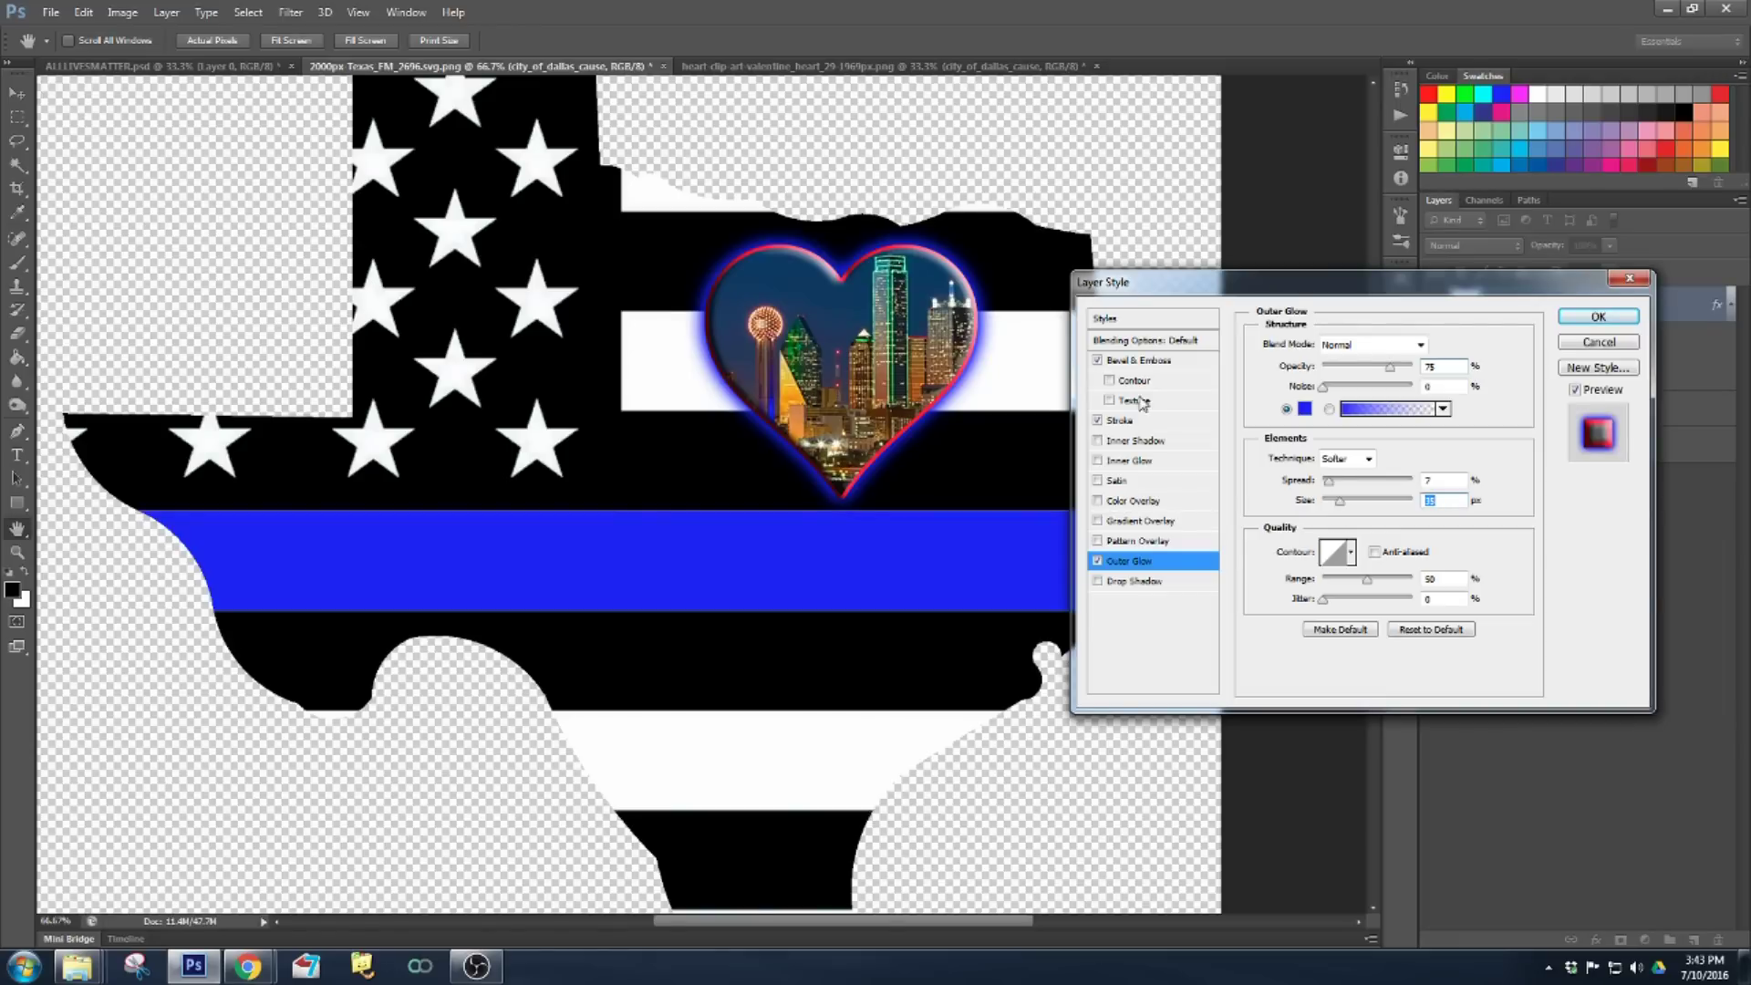
click(1596, 316)
- Scale the skyline heart down proportionally to about 97% and deselect it
key(ctrl+t)
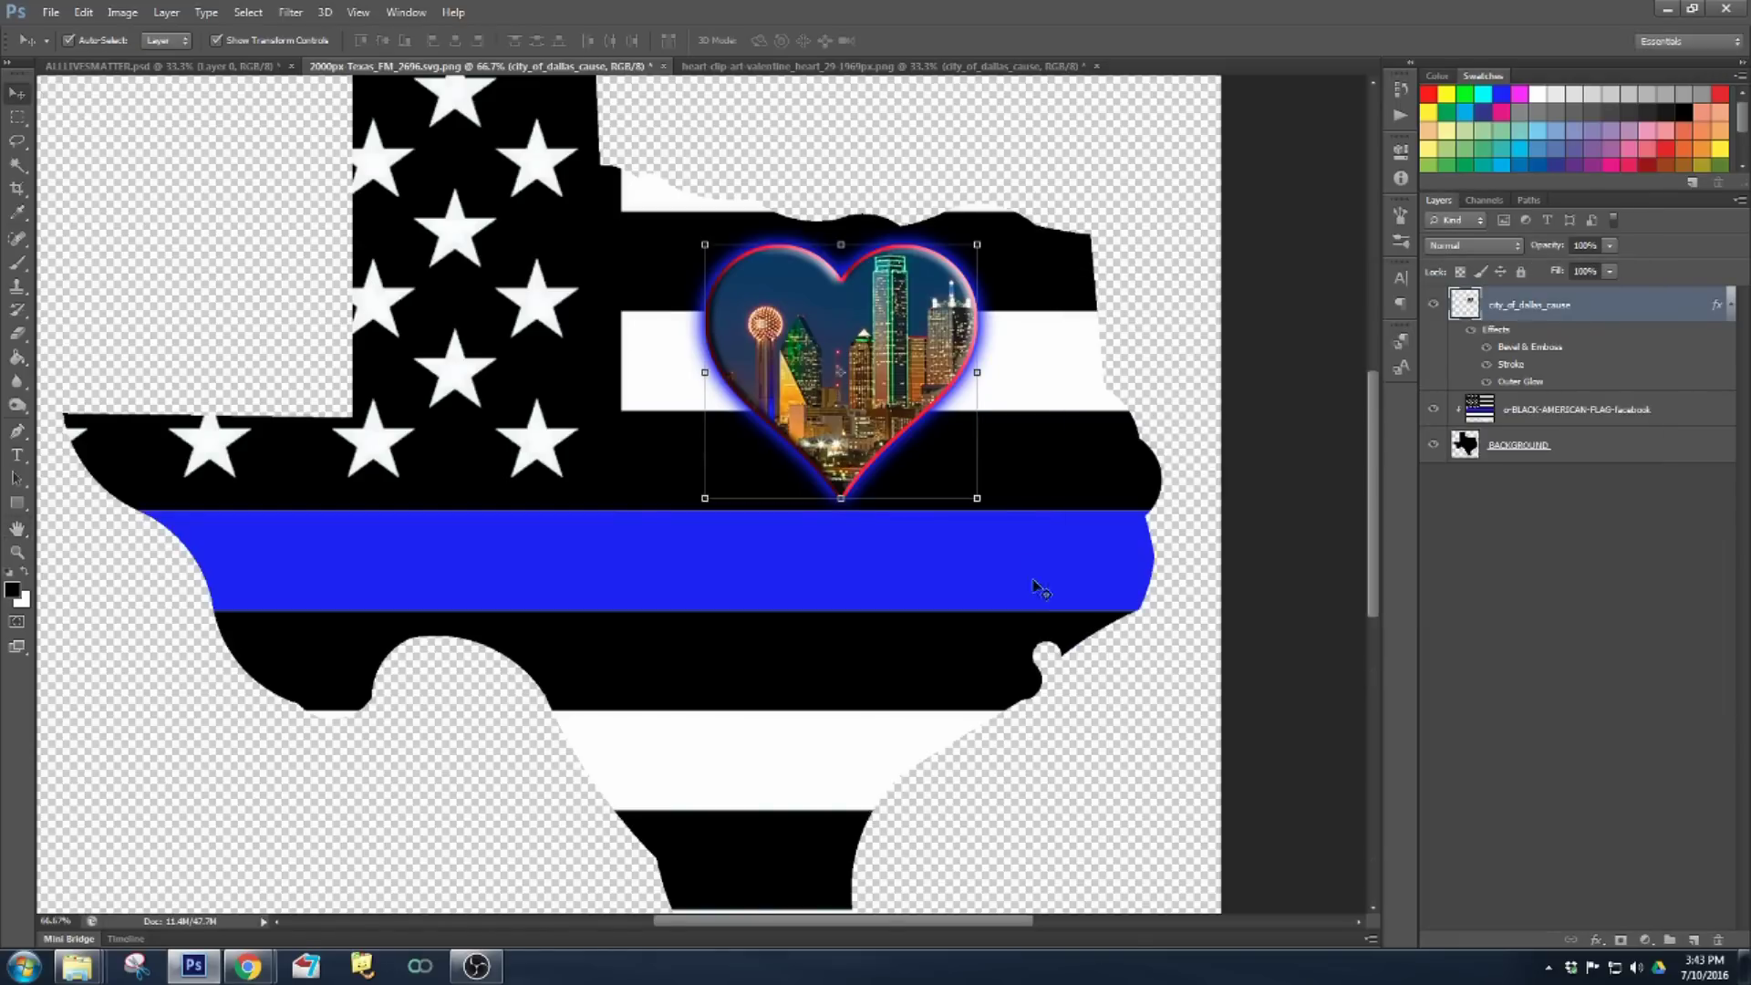
drag(983, 497, 974, 491)
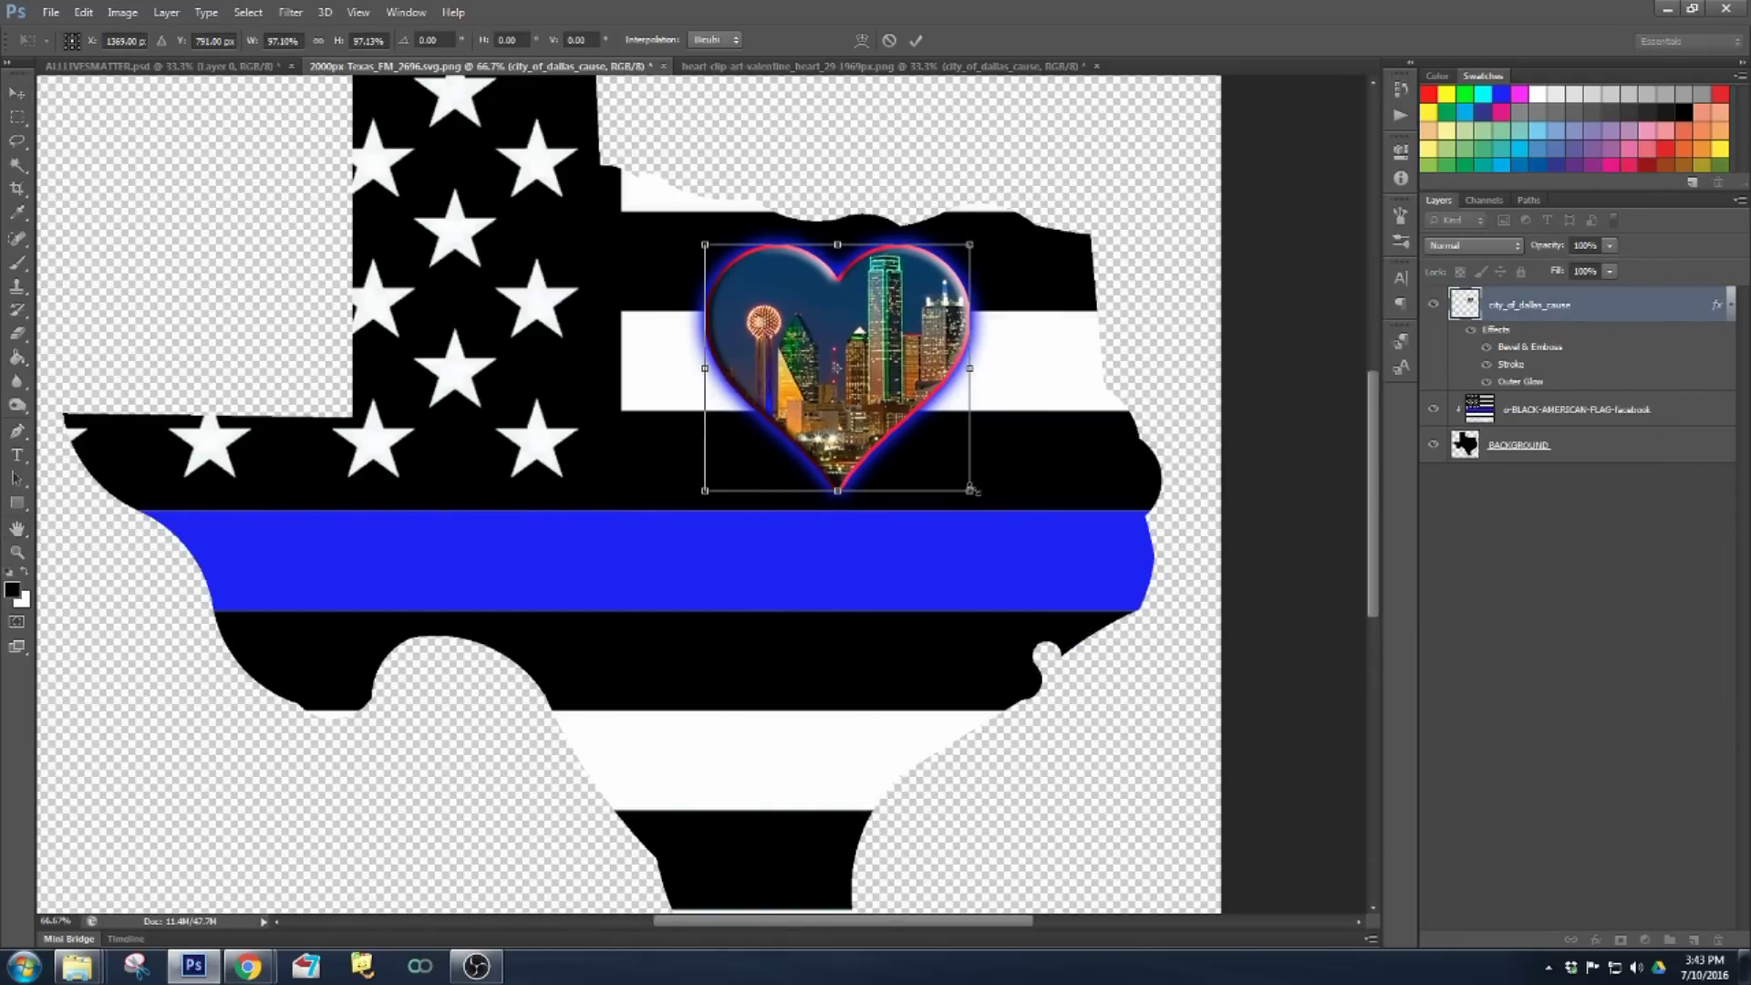
key(Return)
click(1139, 328)
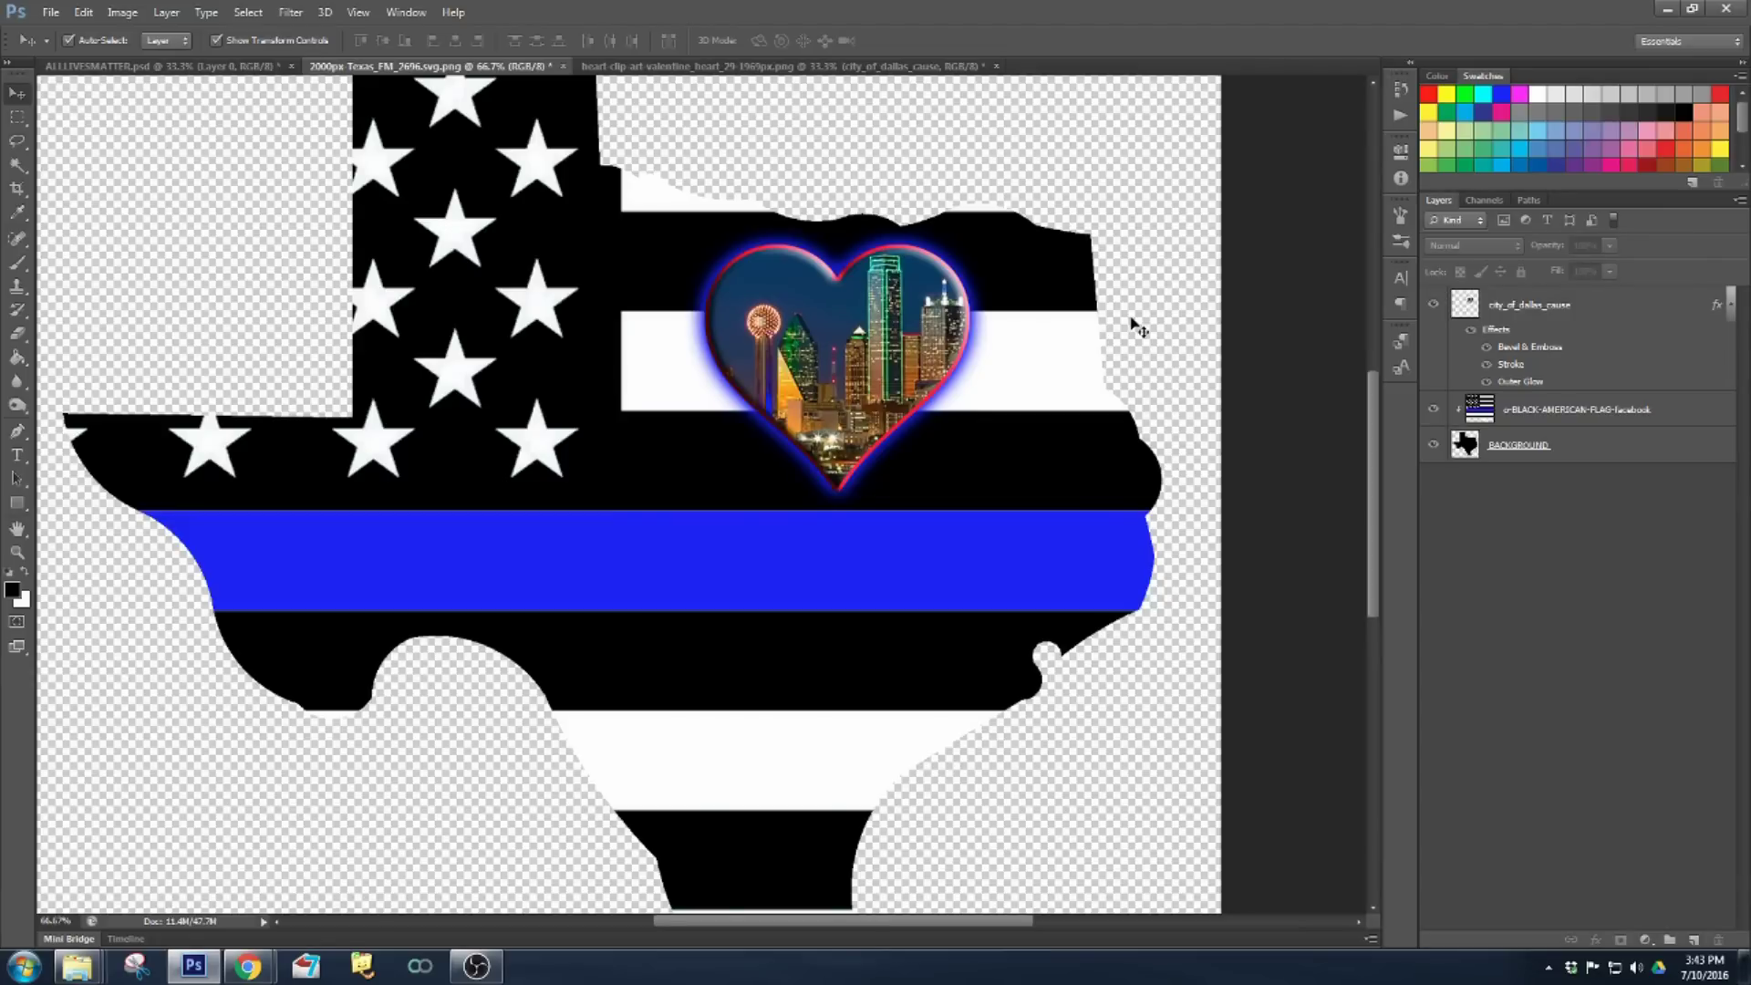
key(ctrl+minus)
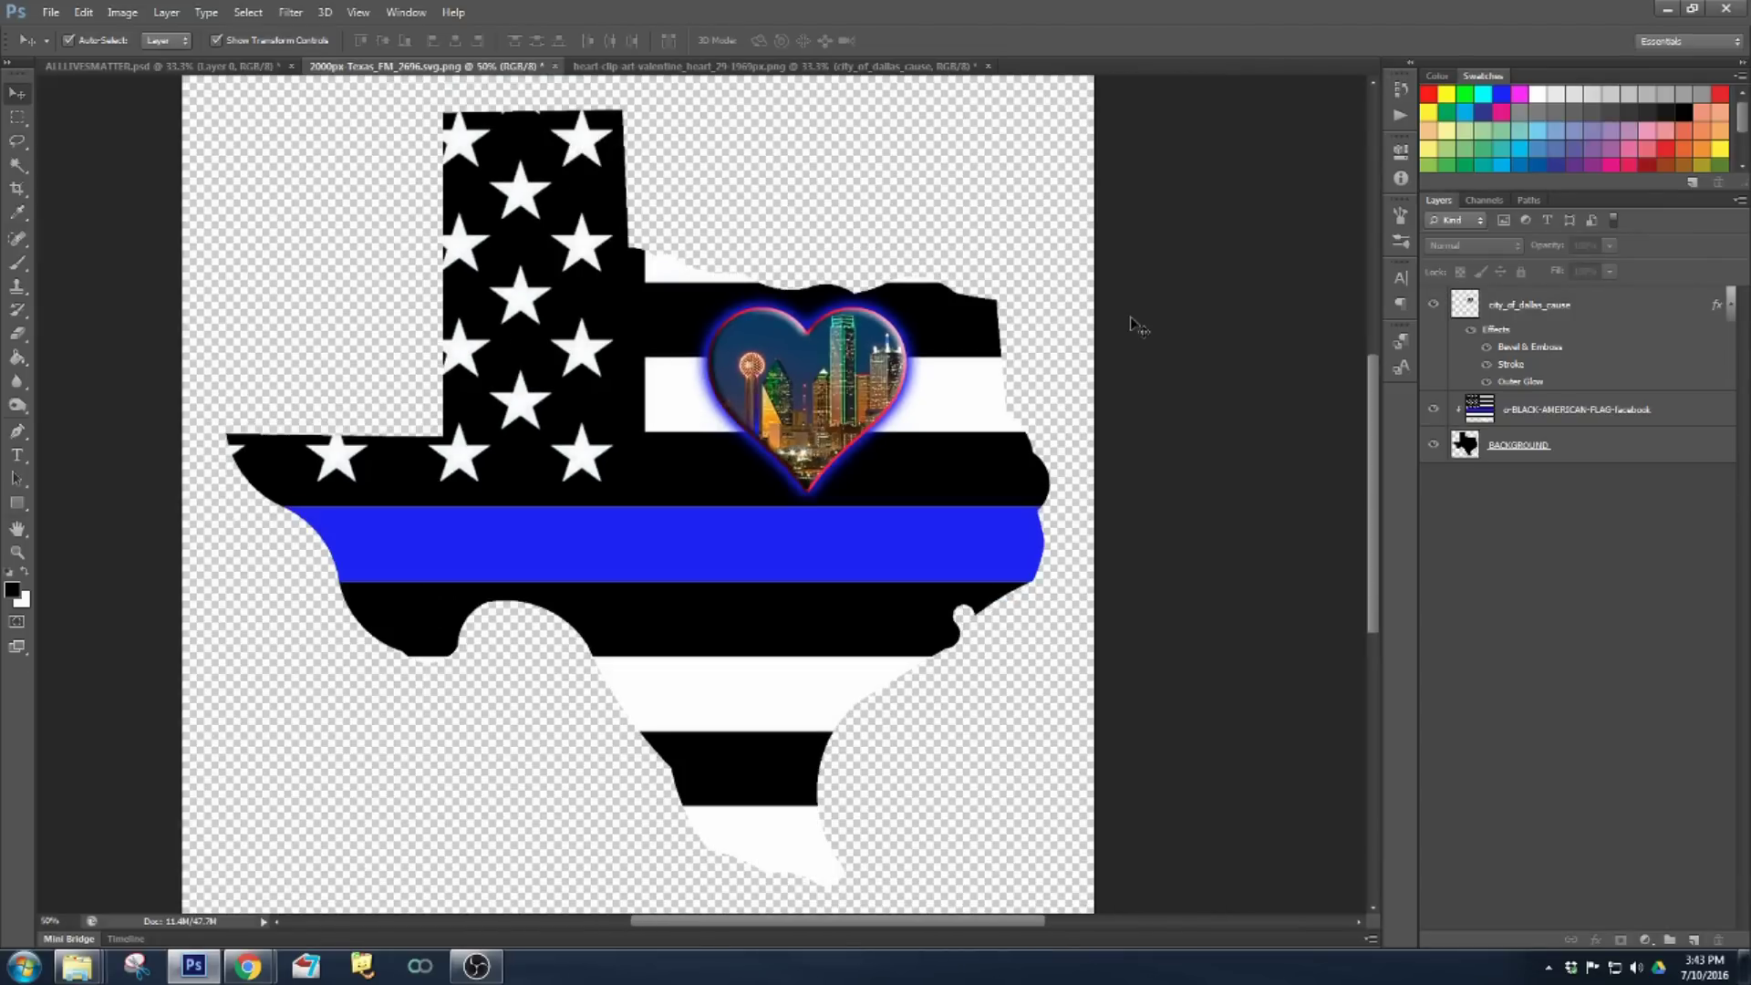
- Add the white text #ALLLIVESMATTER on the blue stripe in Myriad Pro Regular at 60 pt
click(25, 572)
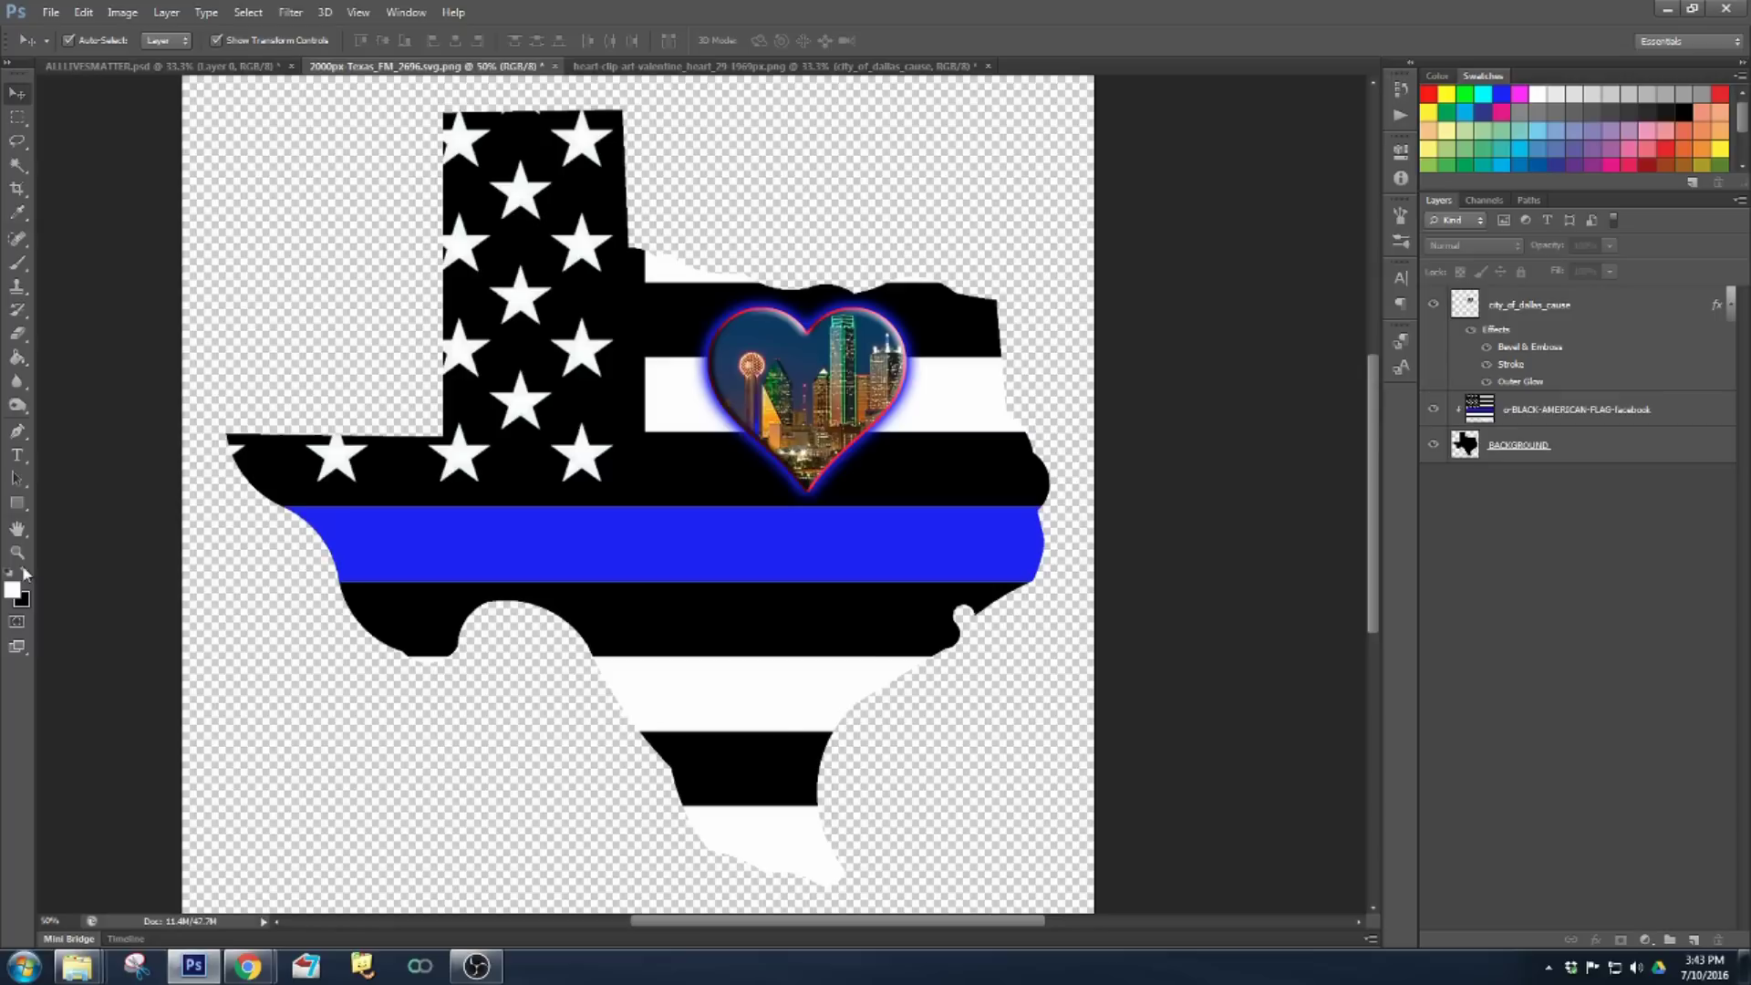
click(18, 456)
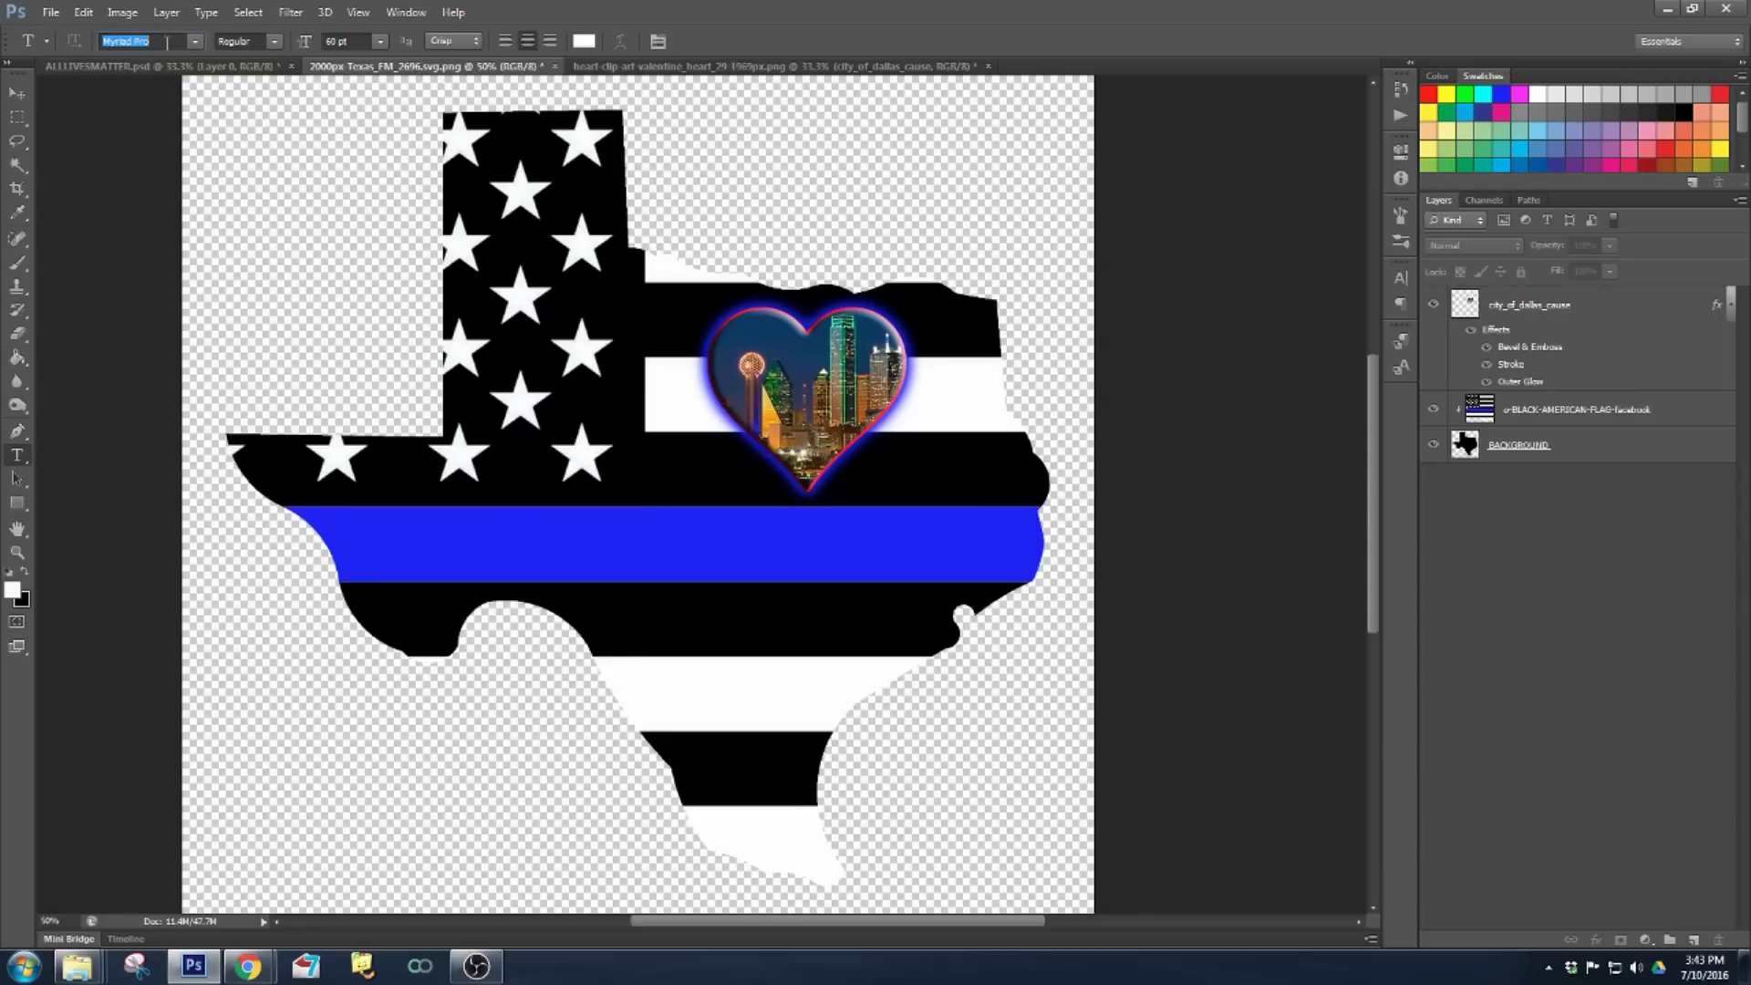
click(490, 542)
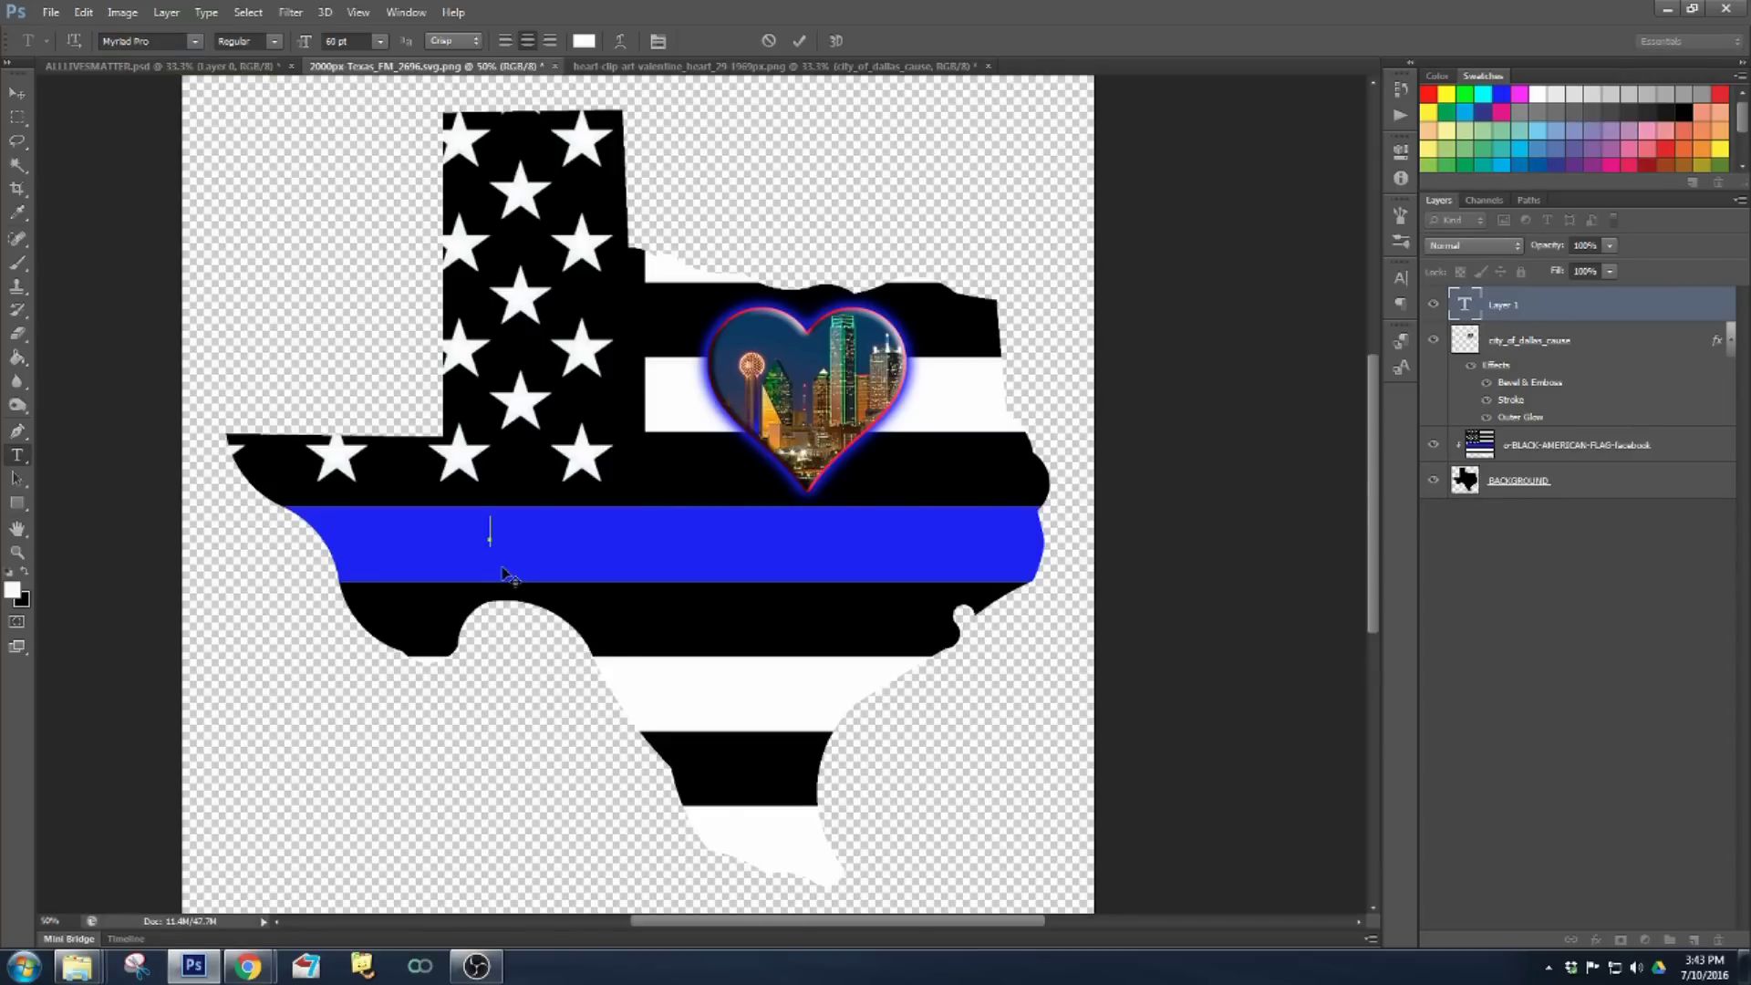
text(#a)
key(BackSpace)
key(Caps_Lock)
text(ALLLIVESMATTER)
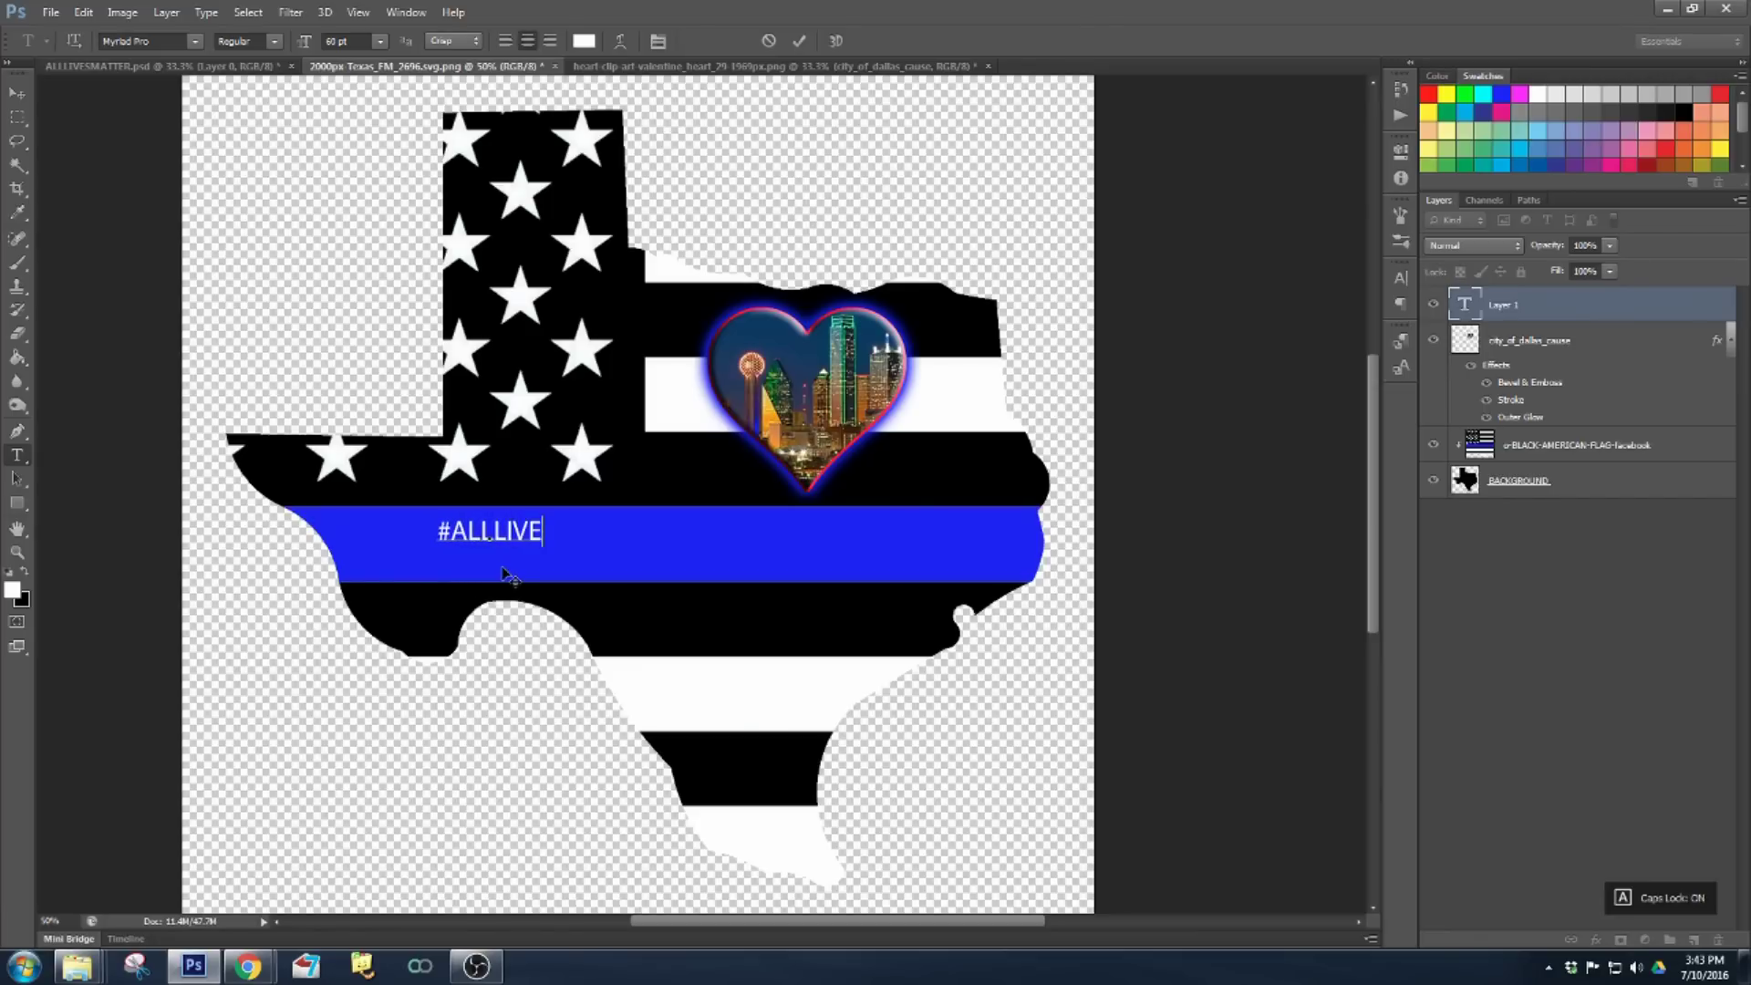
- Enlarge the #ALLLIVESMATTER text to about 233% and position it within the blue stripe
click(16, 92)
drag(600, 550, 871, 584)
drag(760, 543, 798, 544)
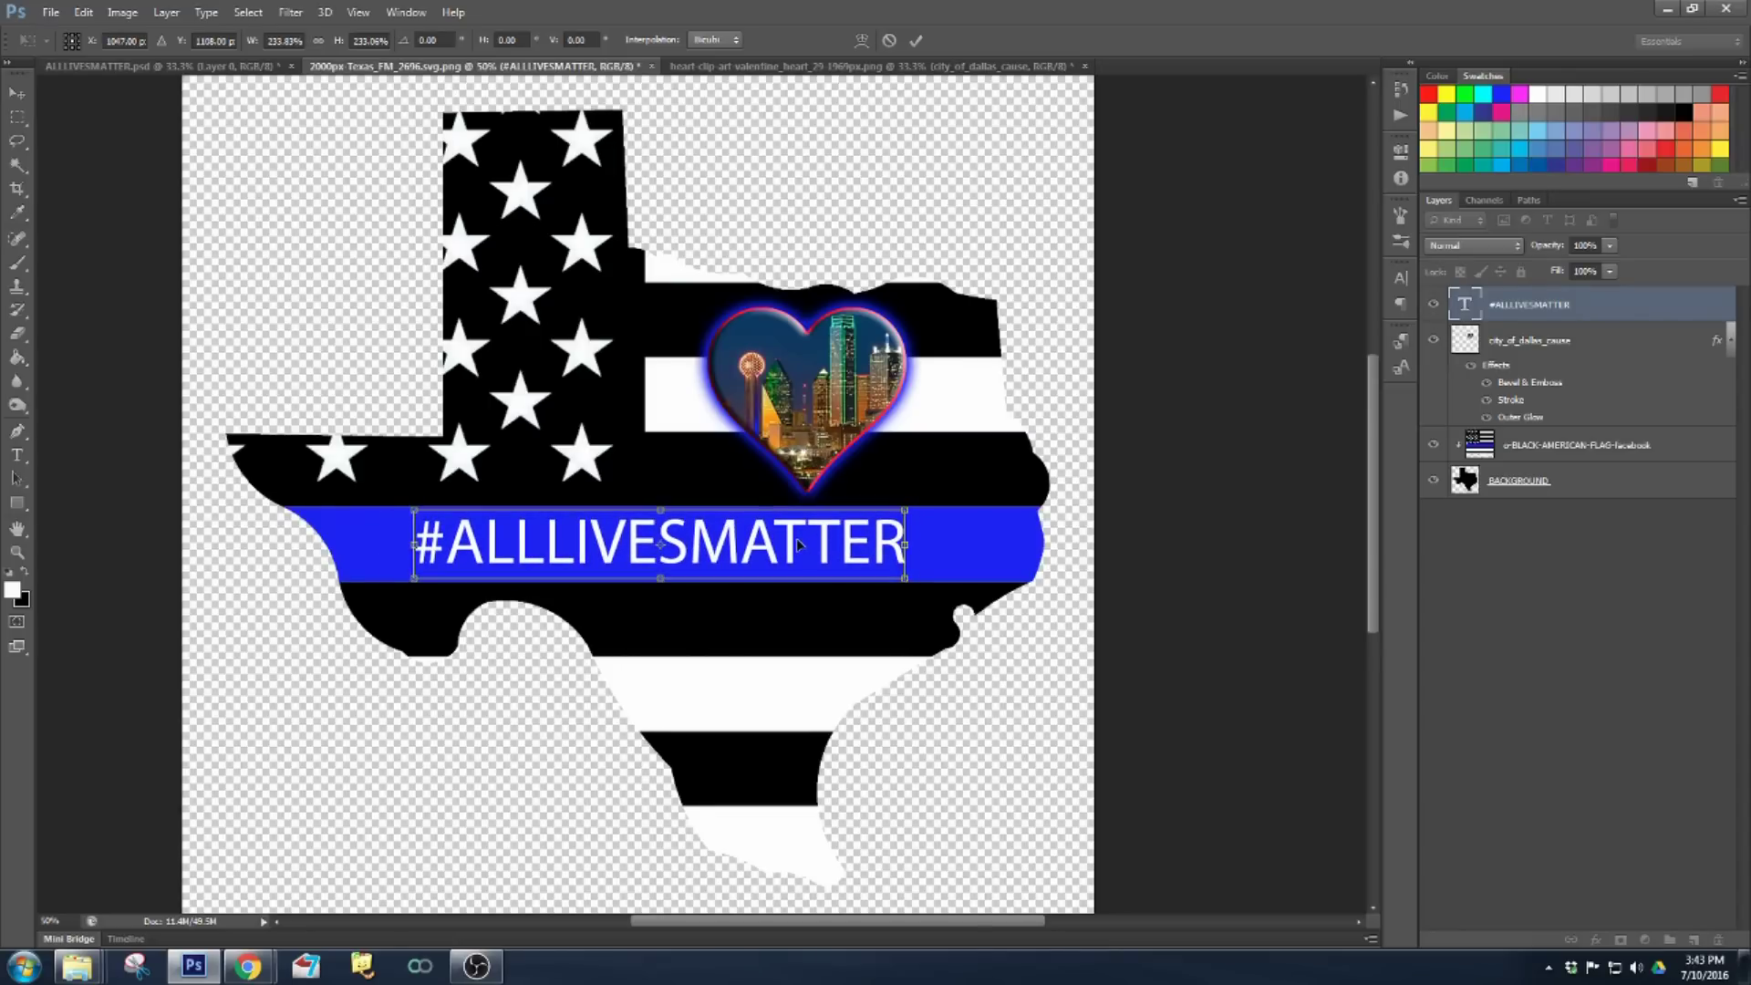
key(Return)
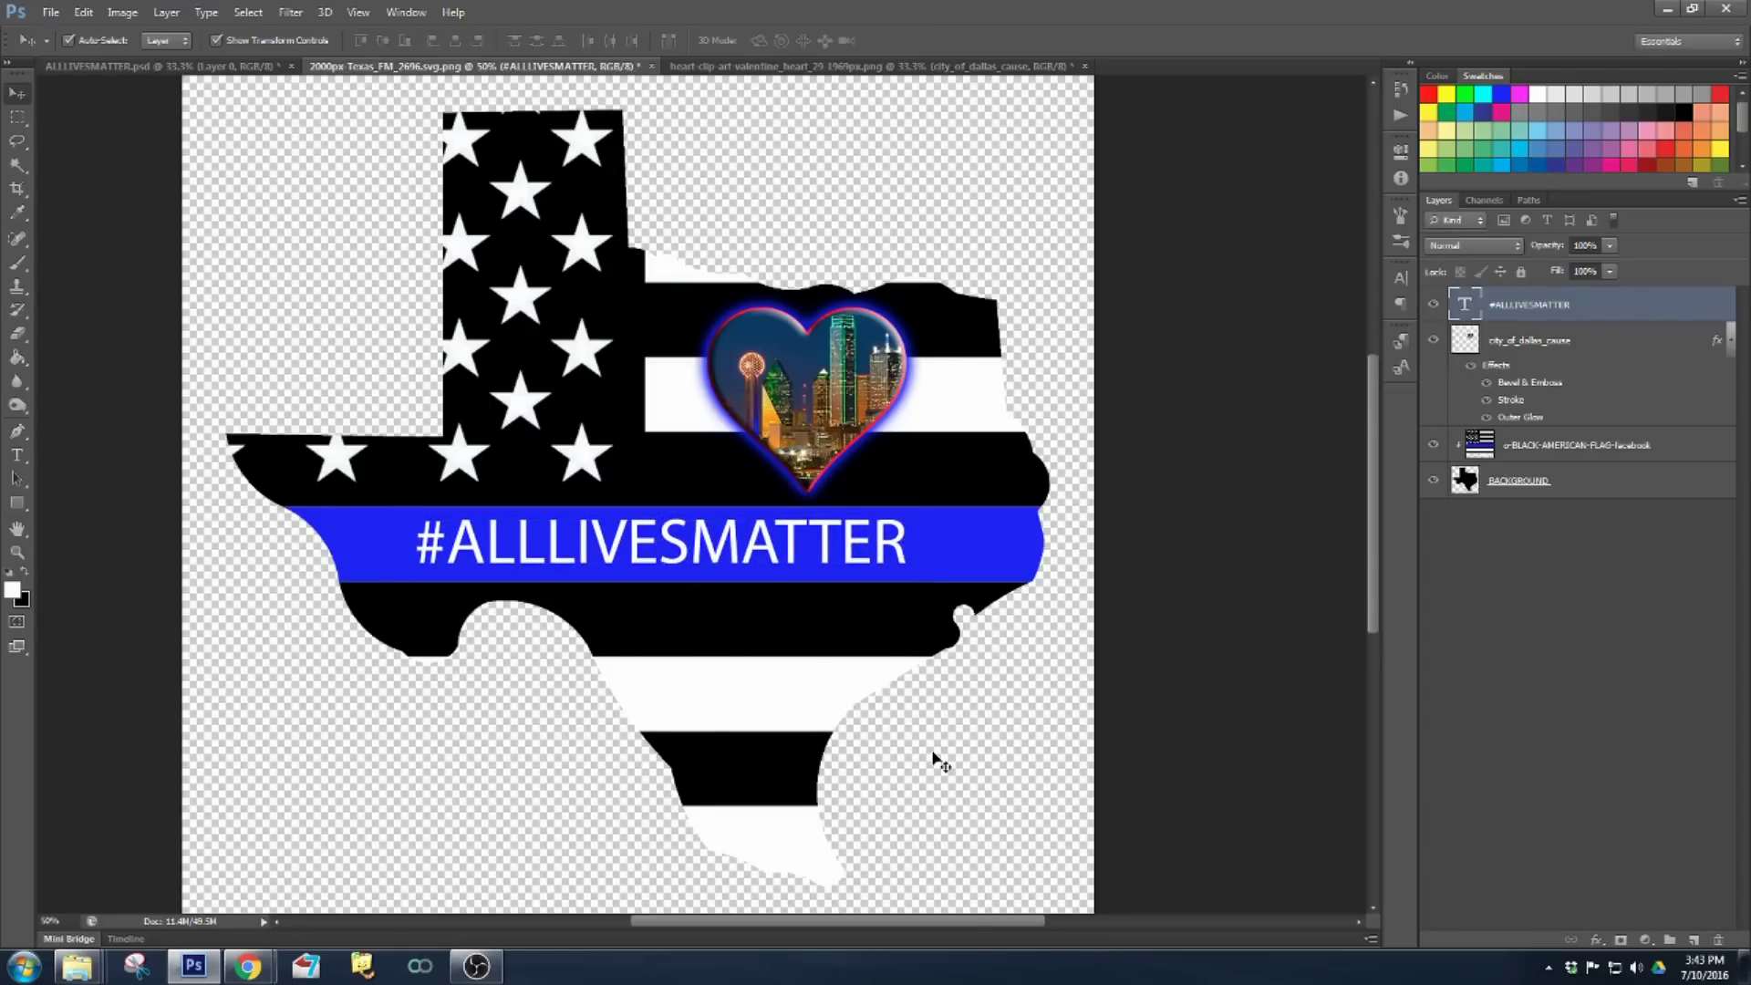
click(935, 759)
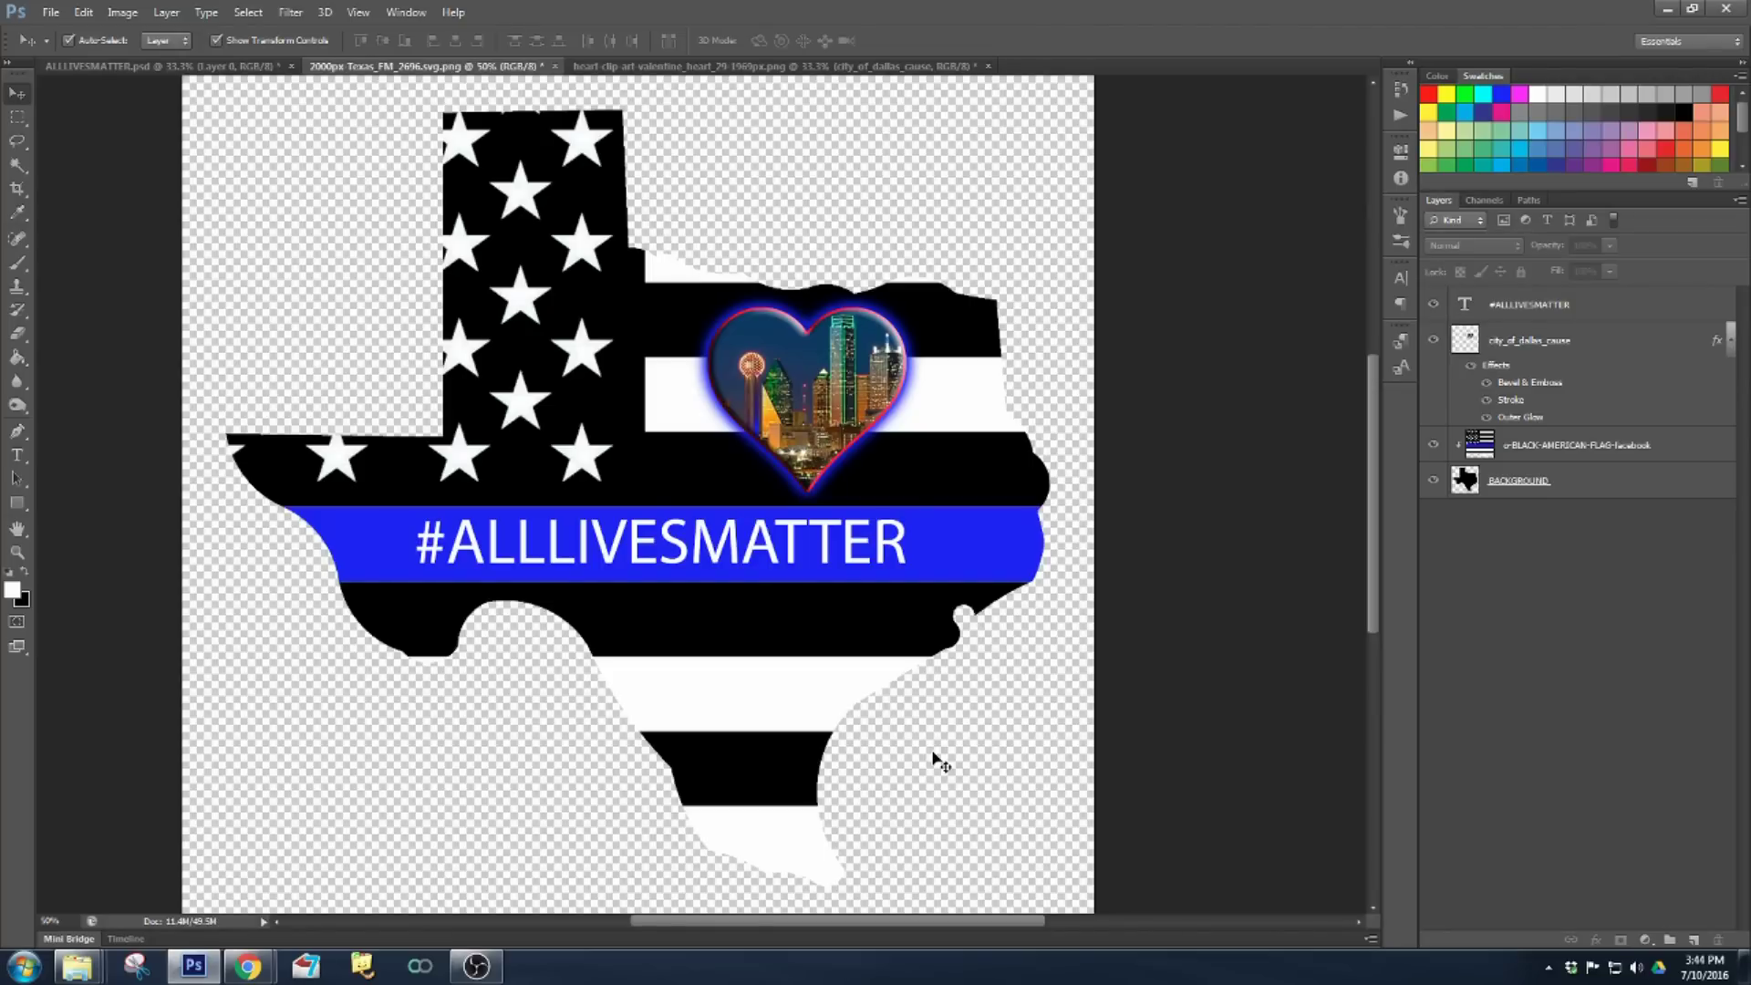
- Try to save the Texas design over the existing ALLLIVESMATTER.psd in the TUTORIAL IMAGES folder
click(49, 12)
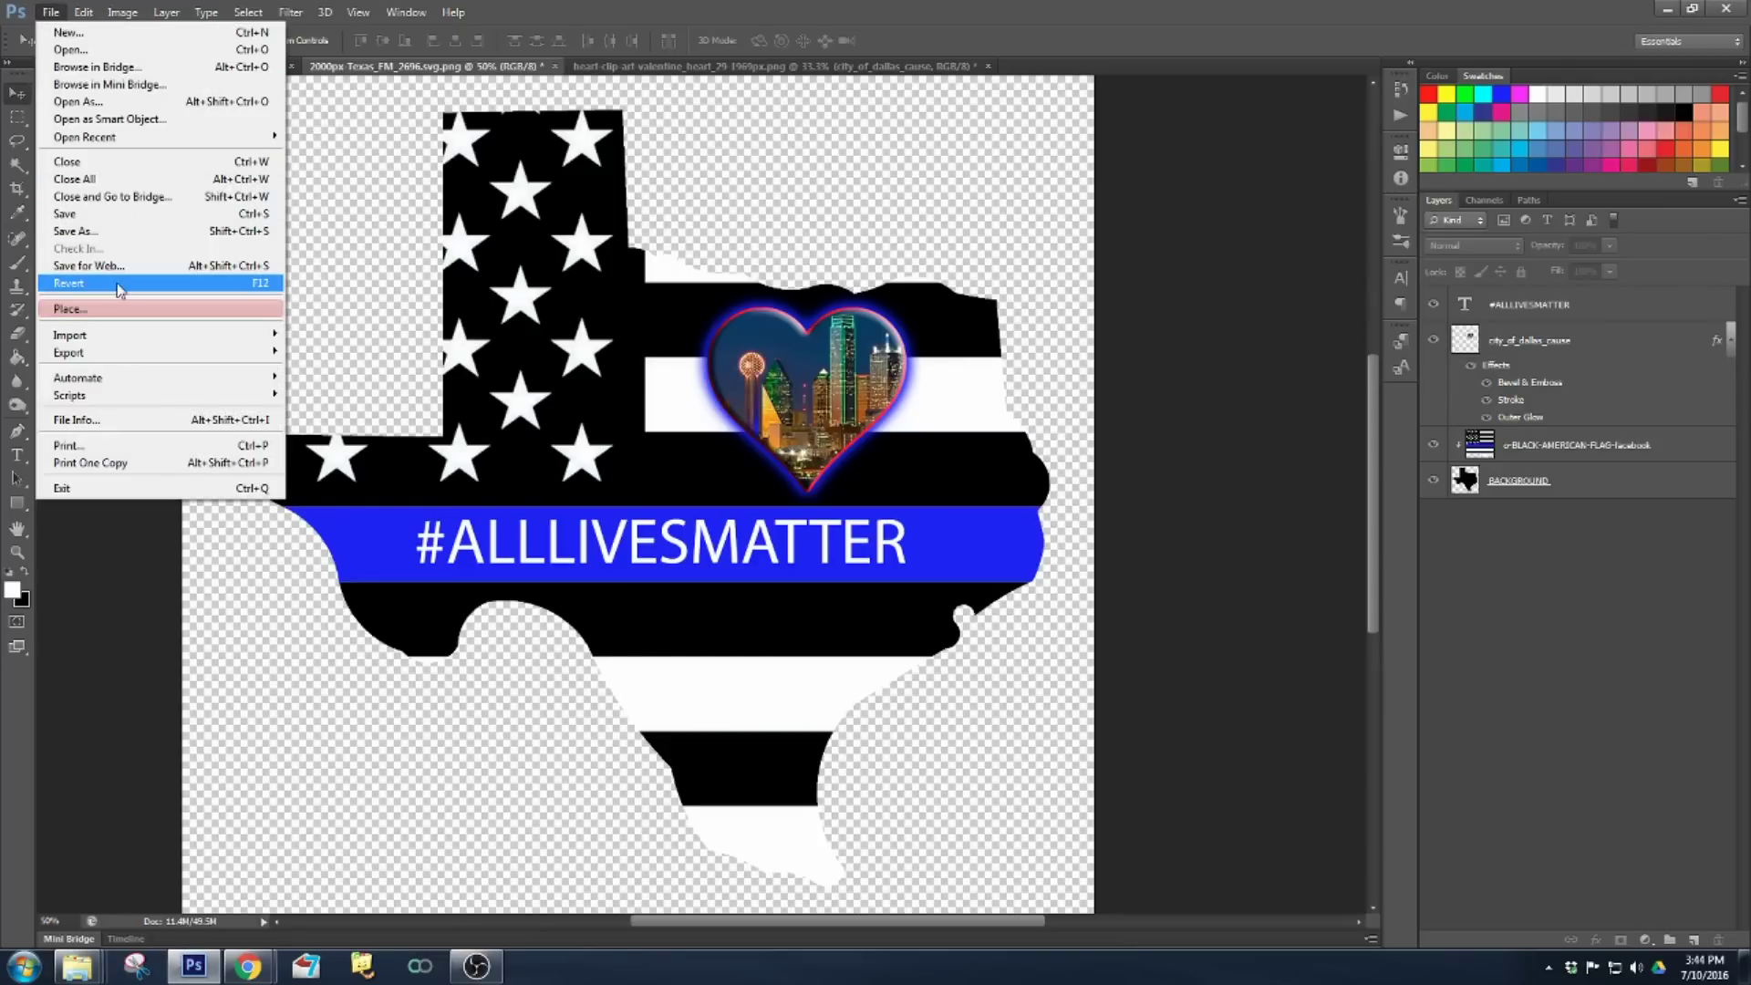
click(126, 233)
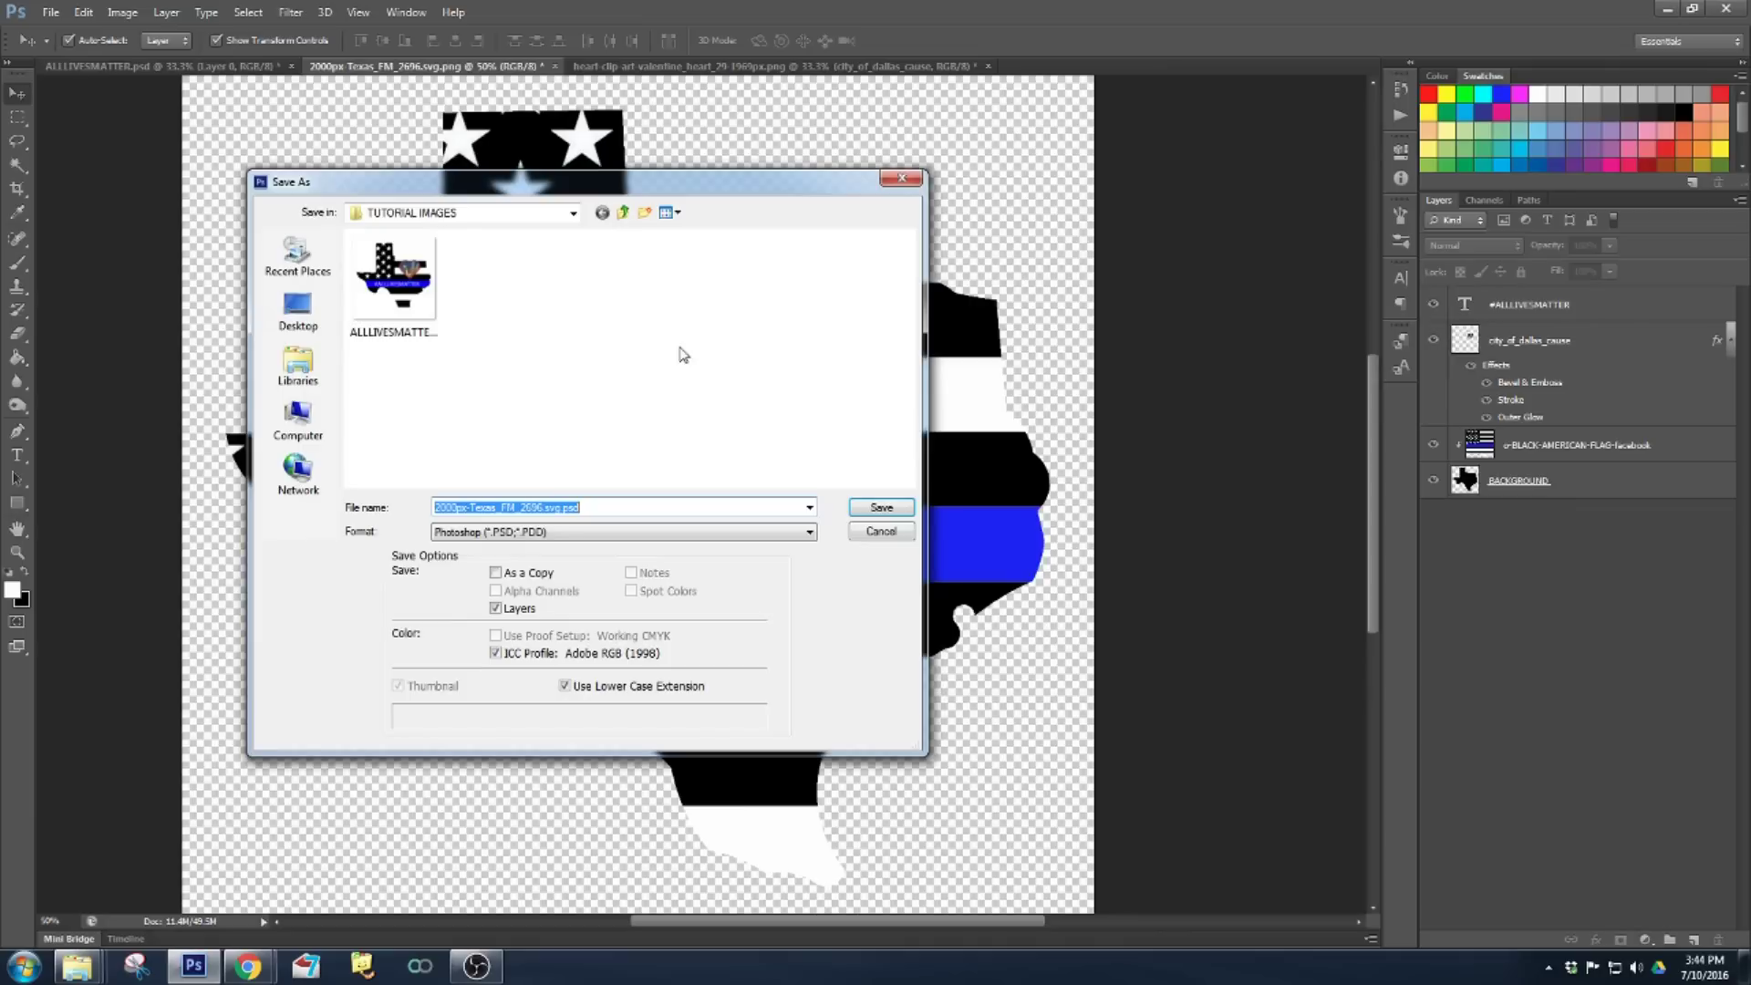
double_click(404, 291)
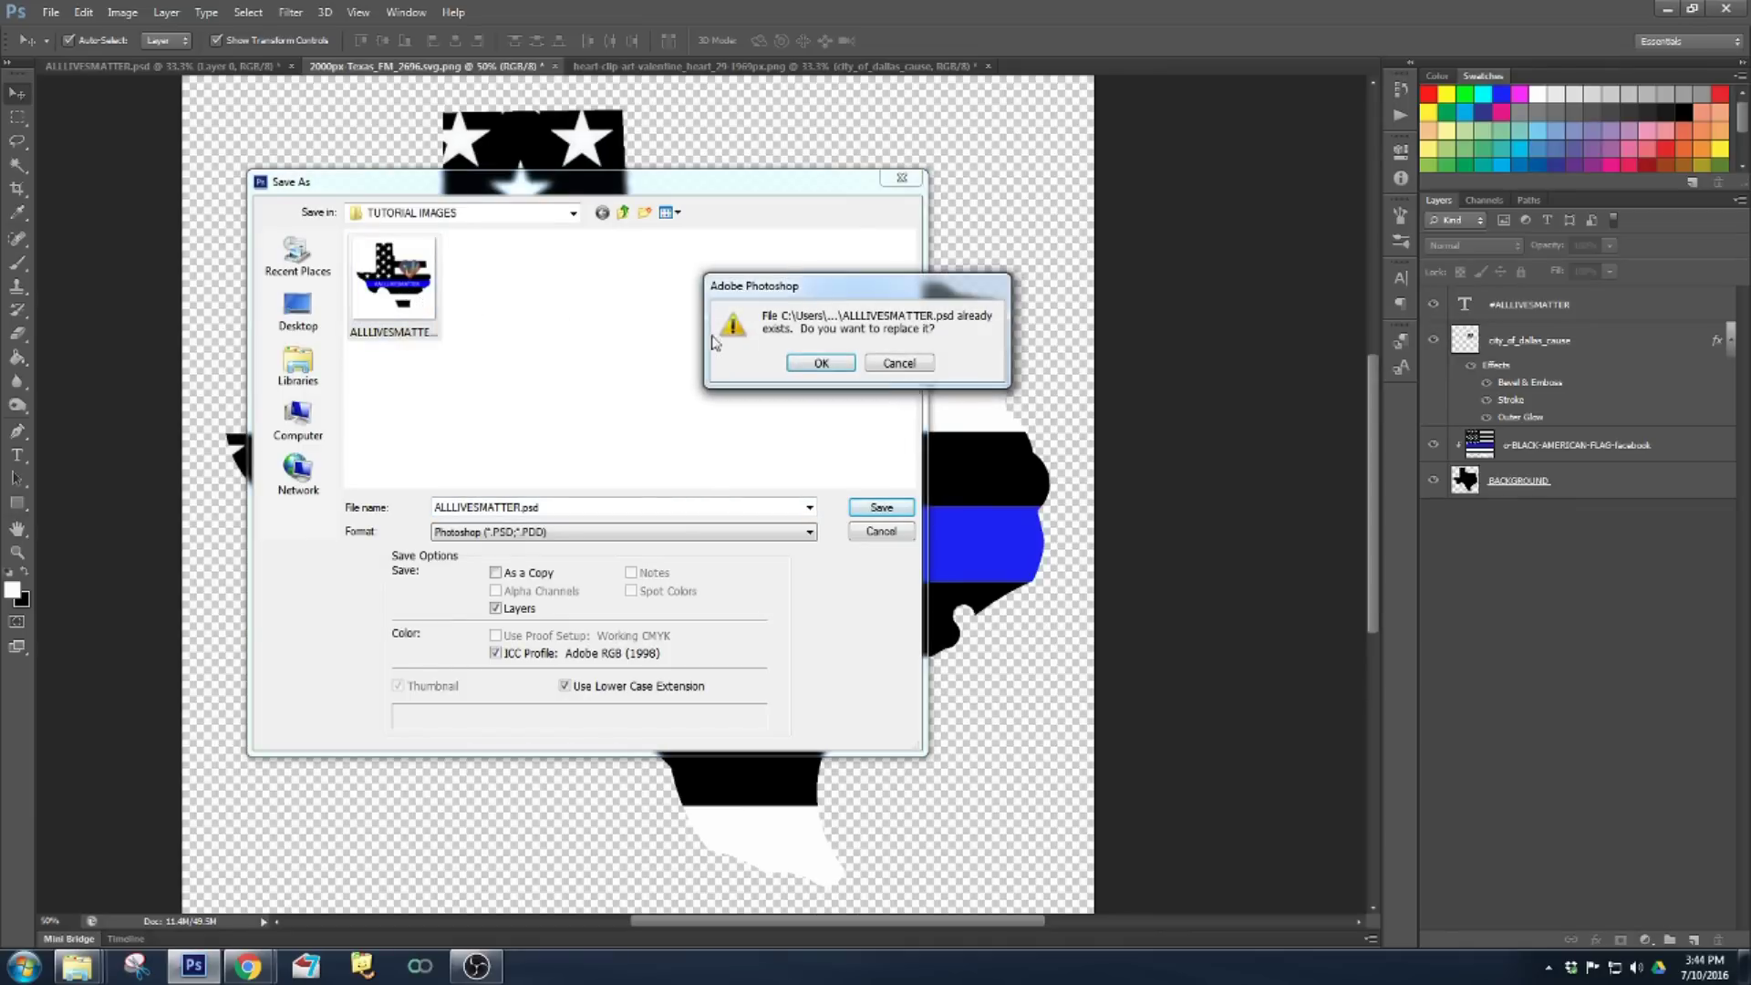
click(822, 362)
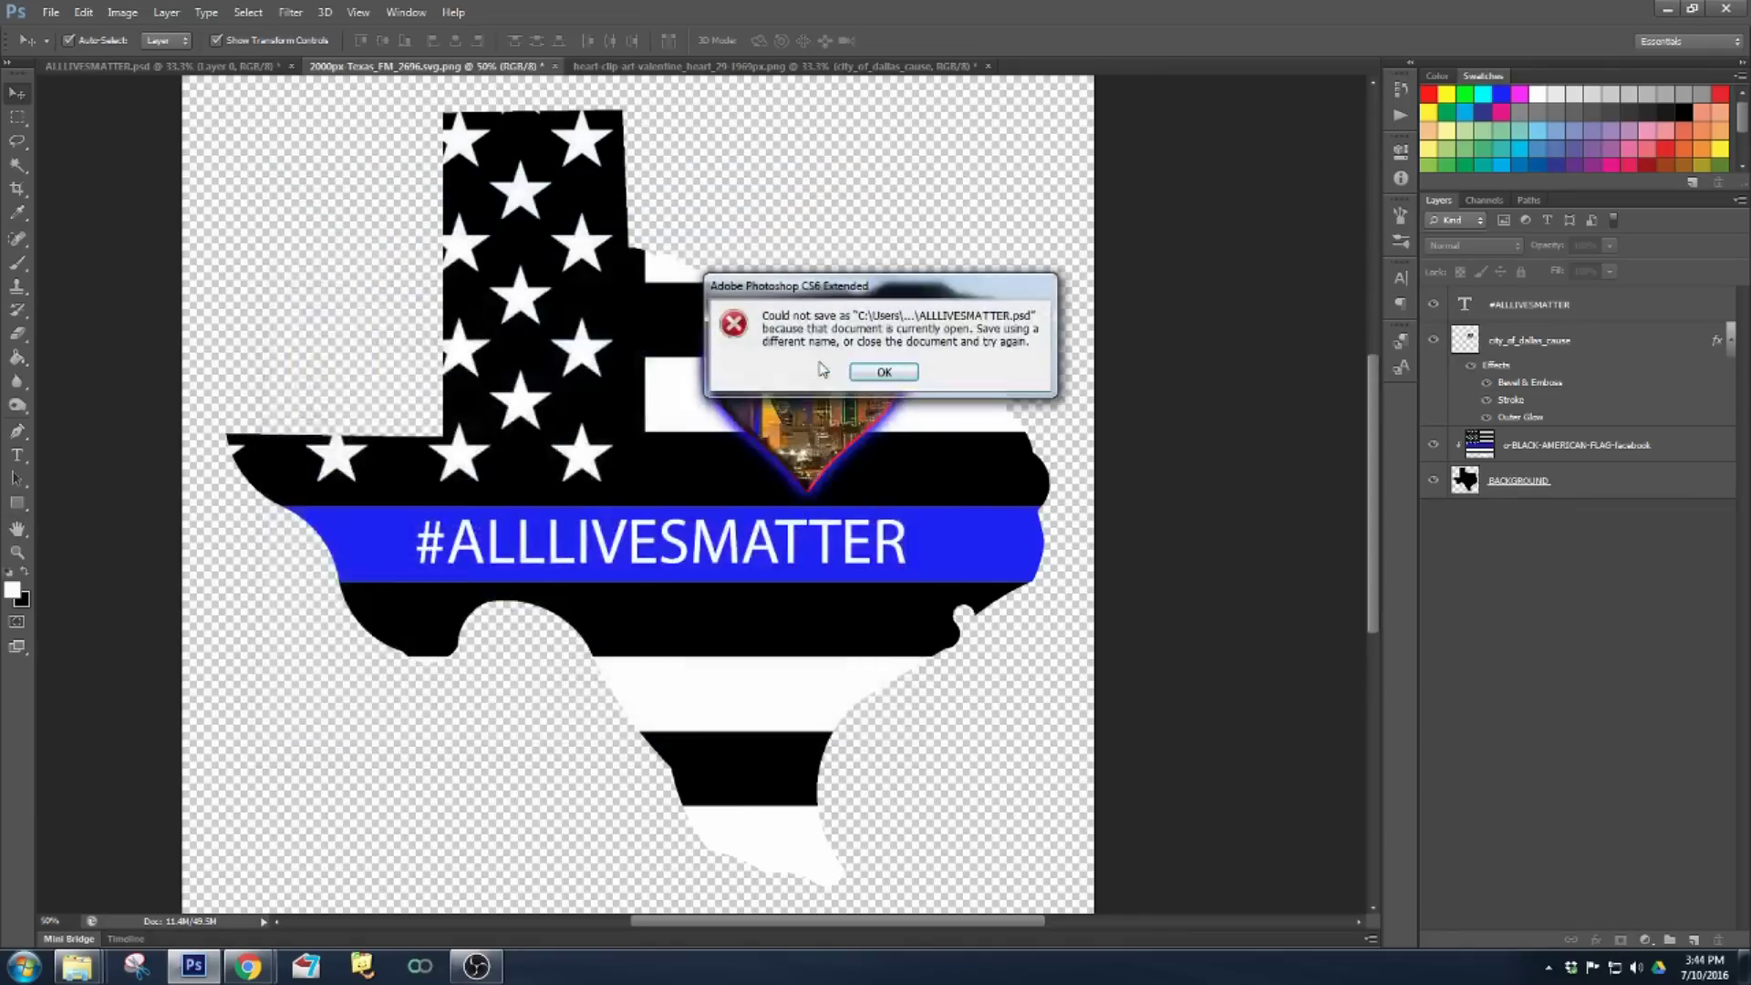
click(884, 373)
- Close the open ALLLIVESMATTER.psd document
click(273, 68)
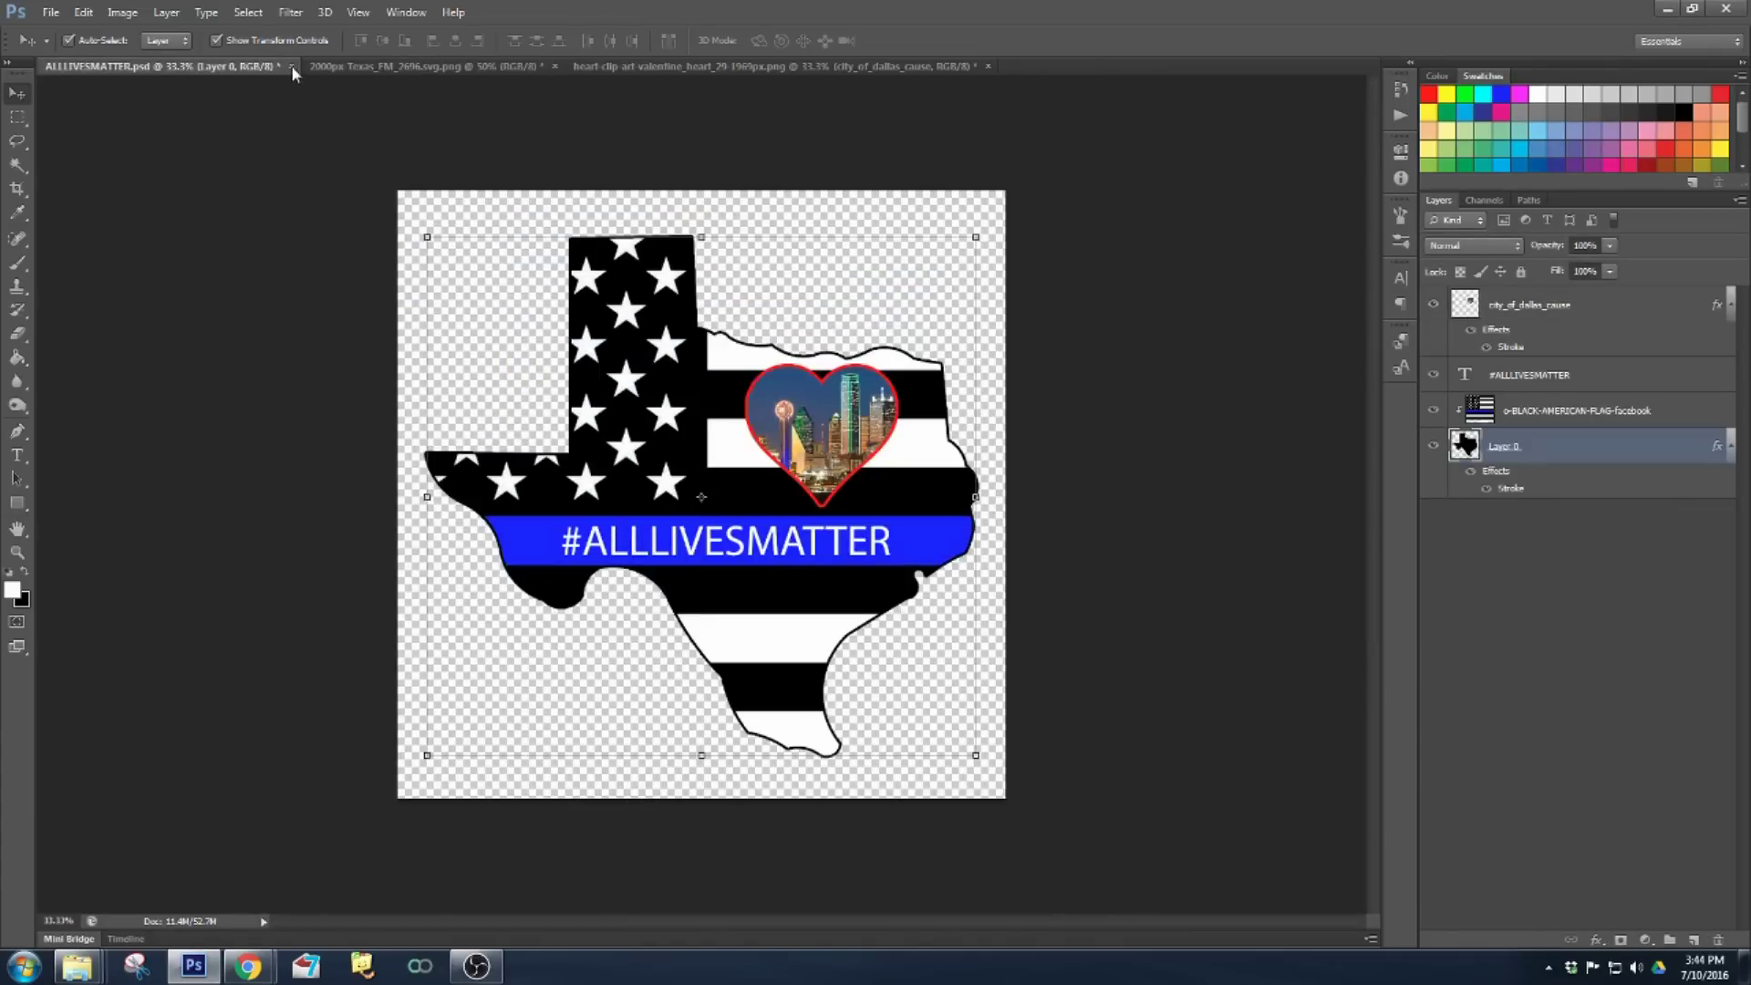
click(292, 66)
click(876, 359)
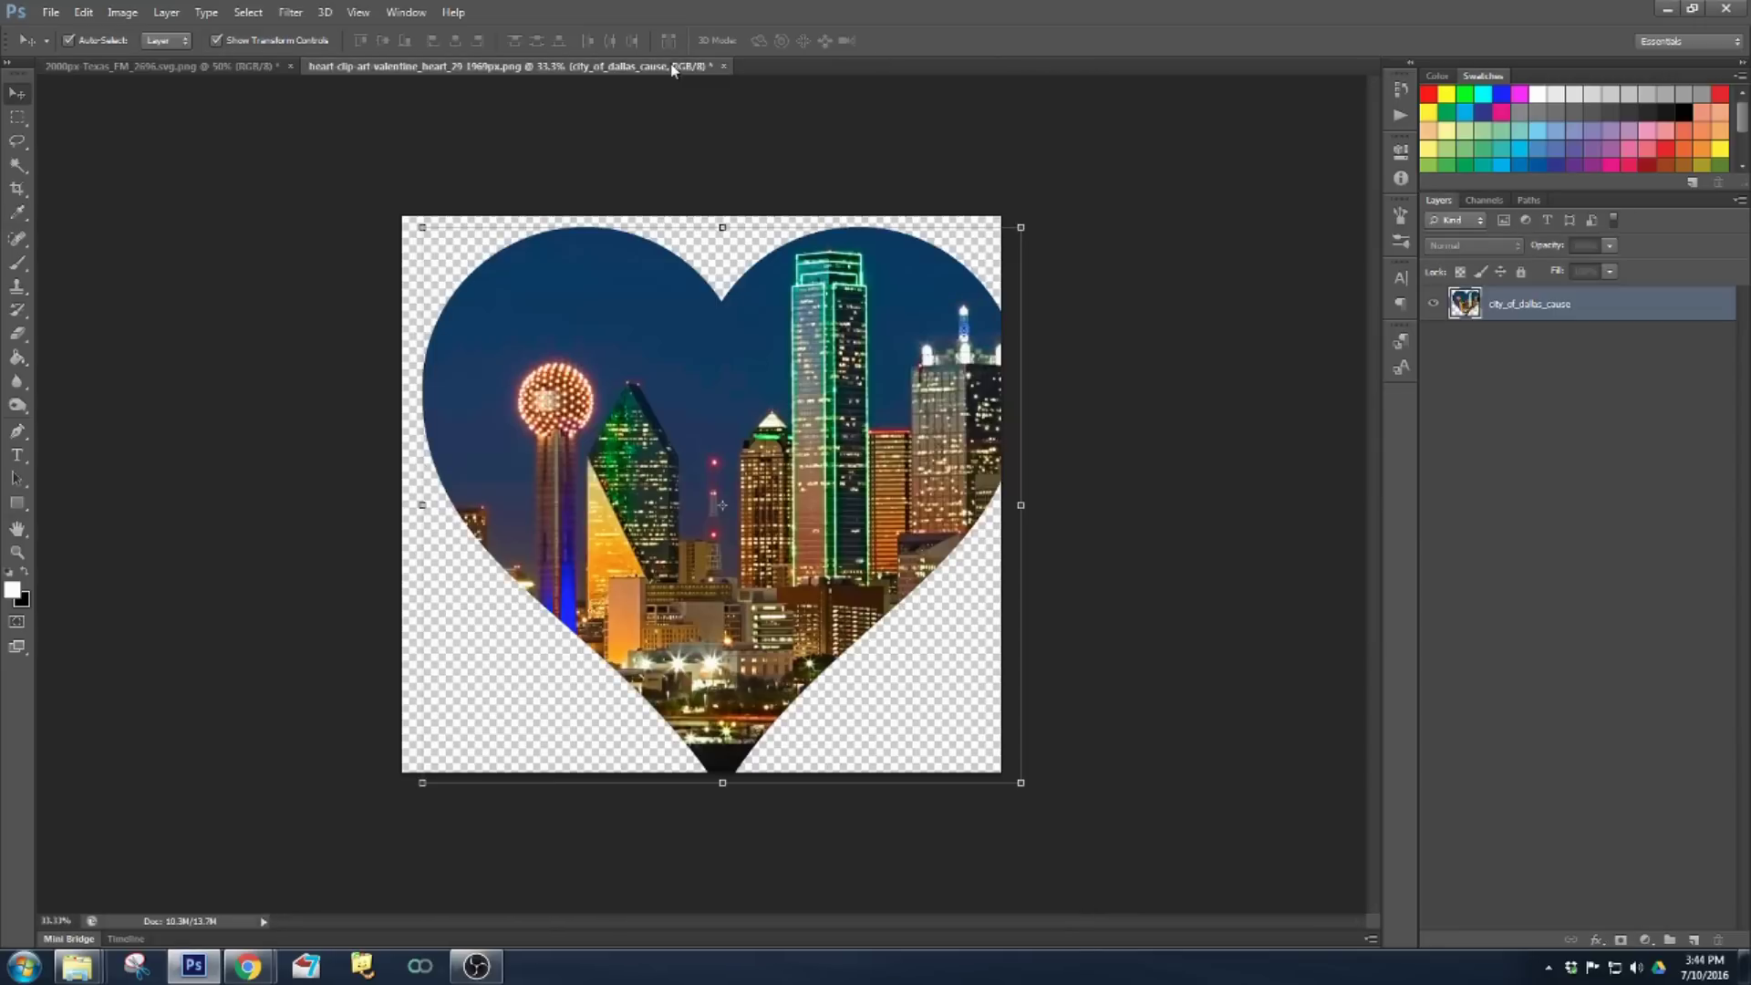
- Save the Texas design over the existing ALLLIVESMATTER.psd in TUTORIAL IMAGES, keeping Maximize Compatibility on
click(155, 66)
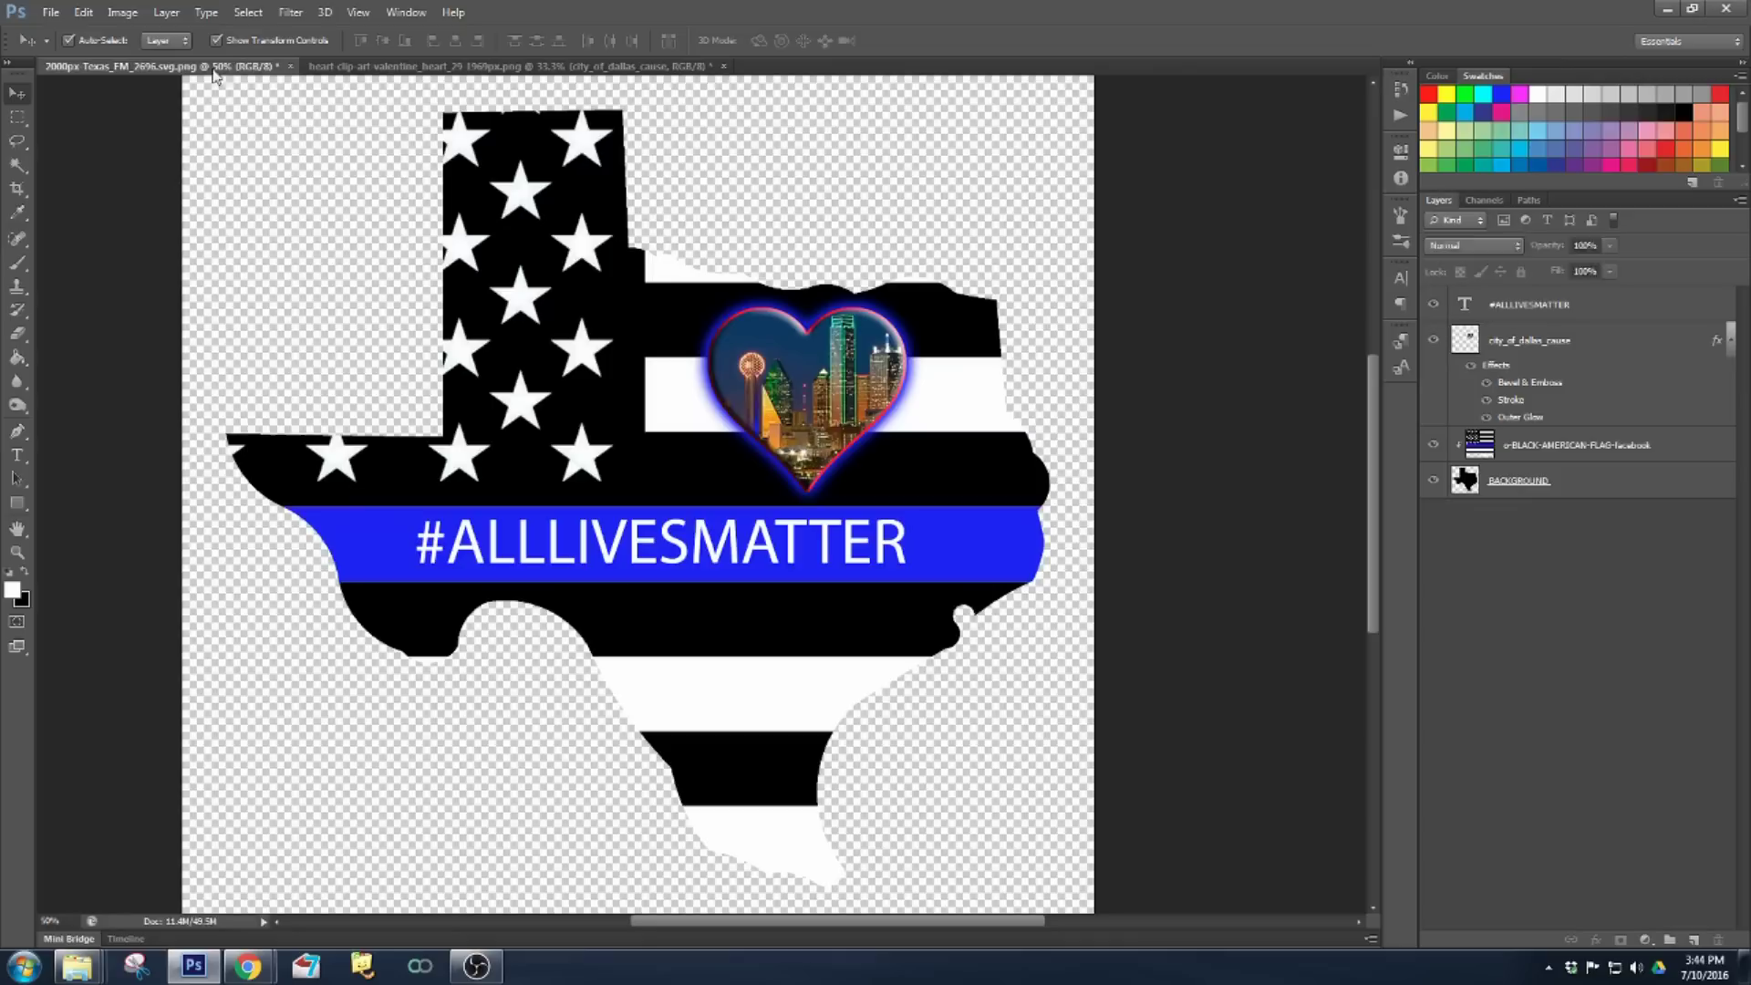
click(50, 12)
click(117, 232)
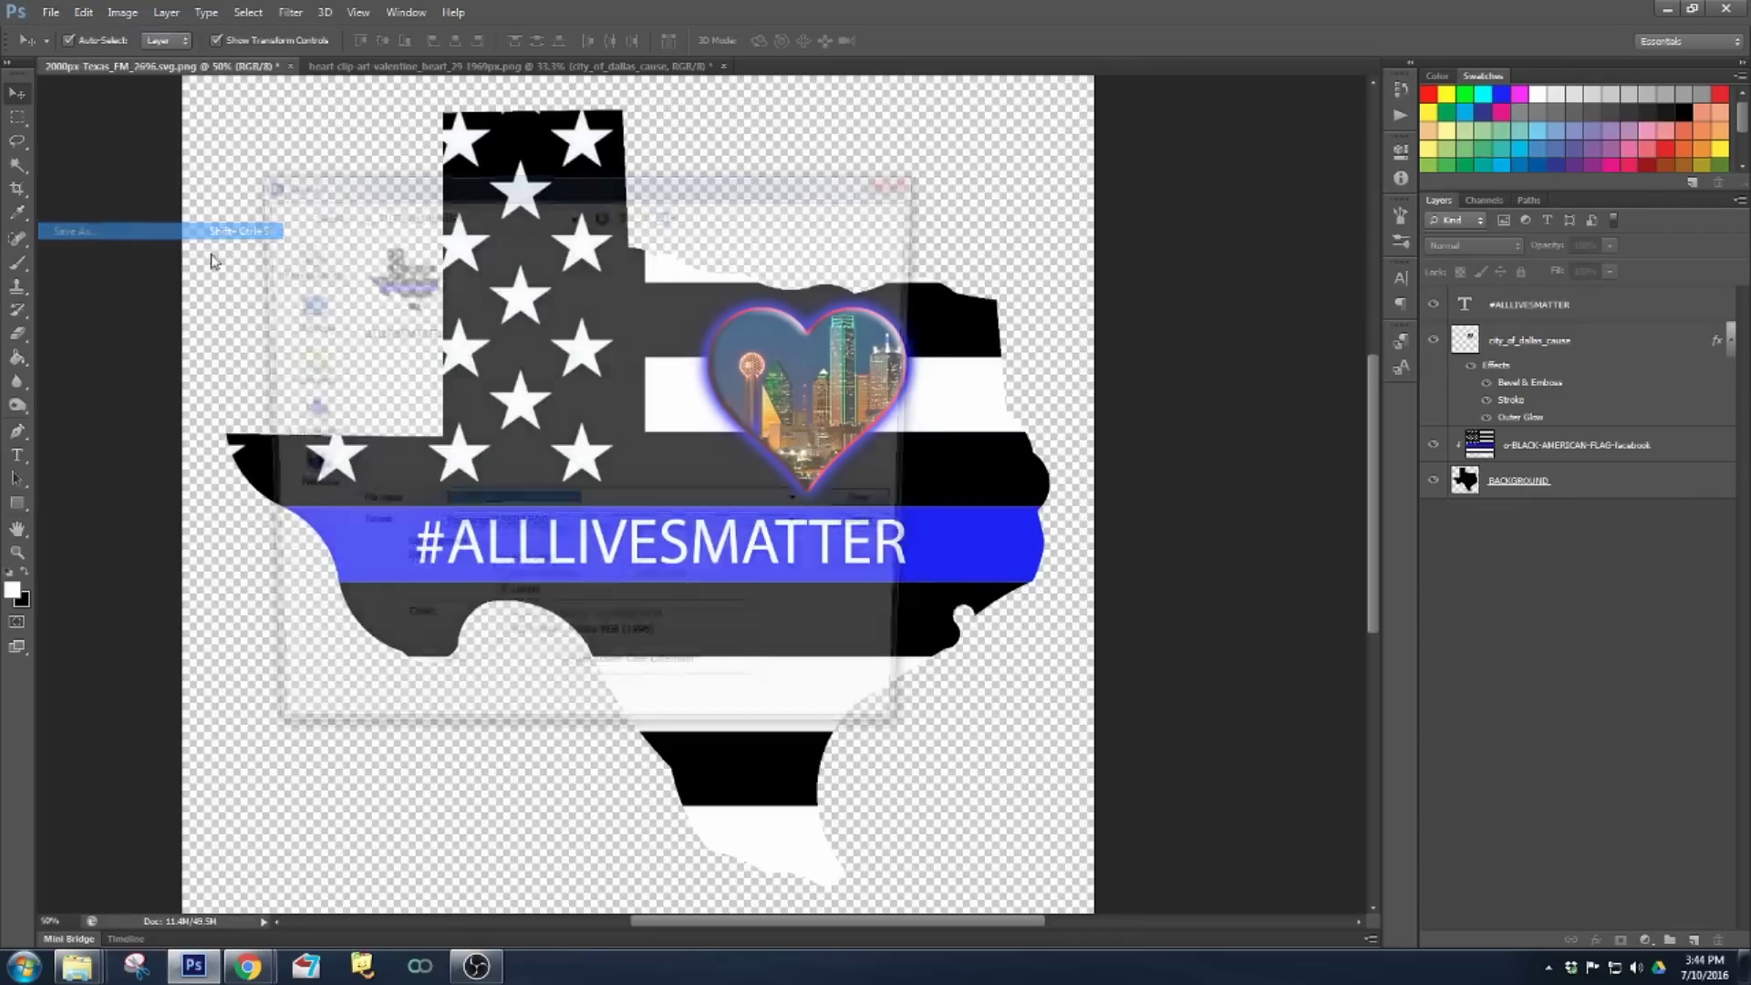
key(Return)
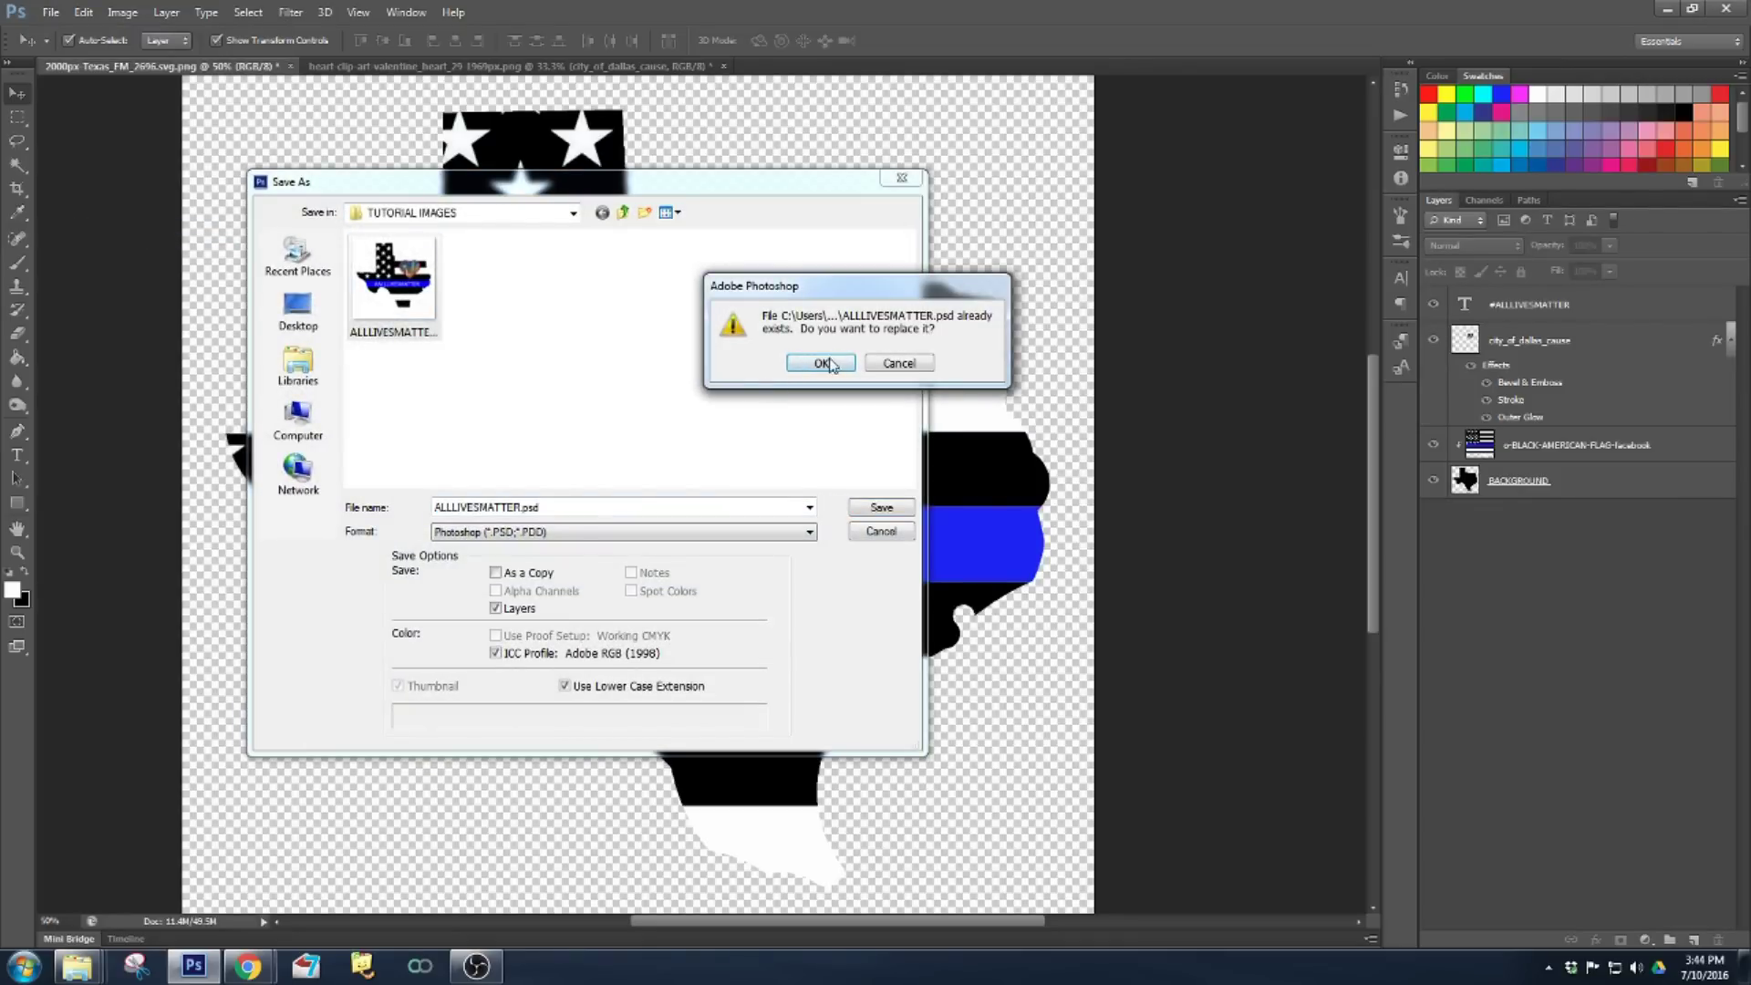
click(830, 363)
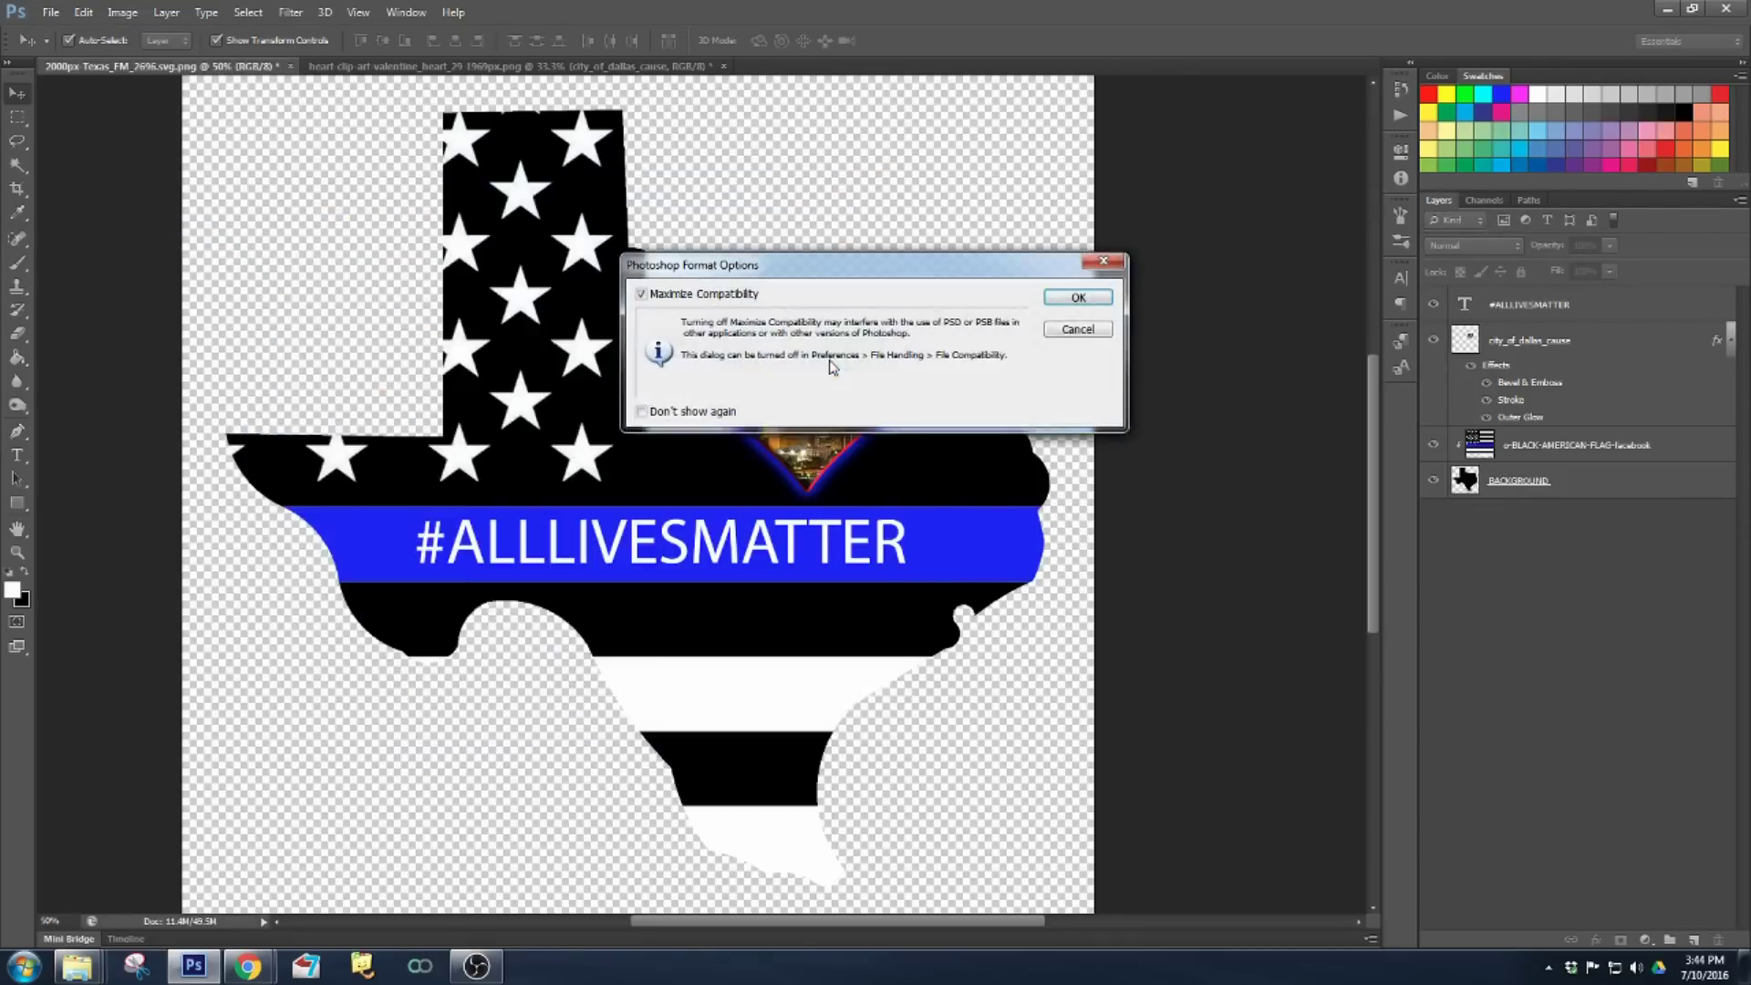
click(1078, 298)
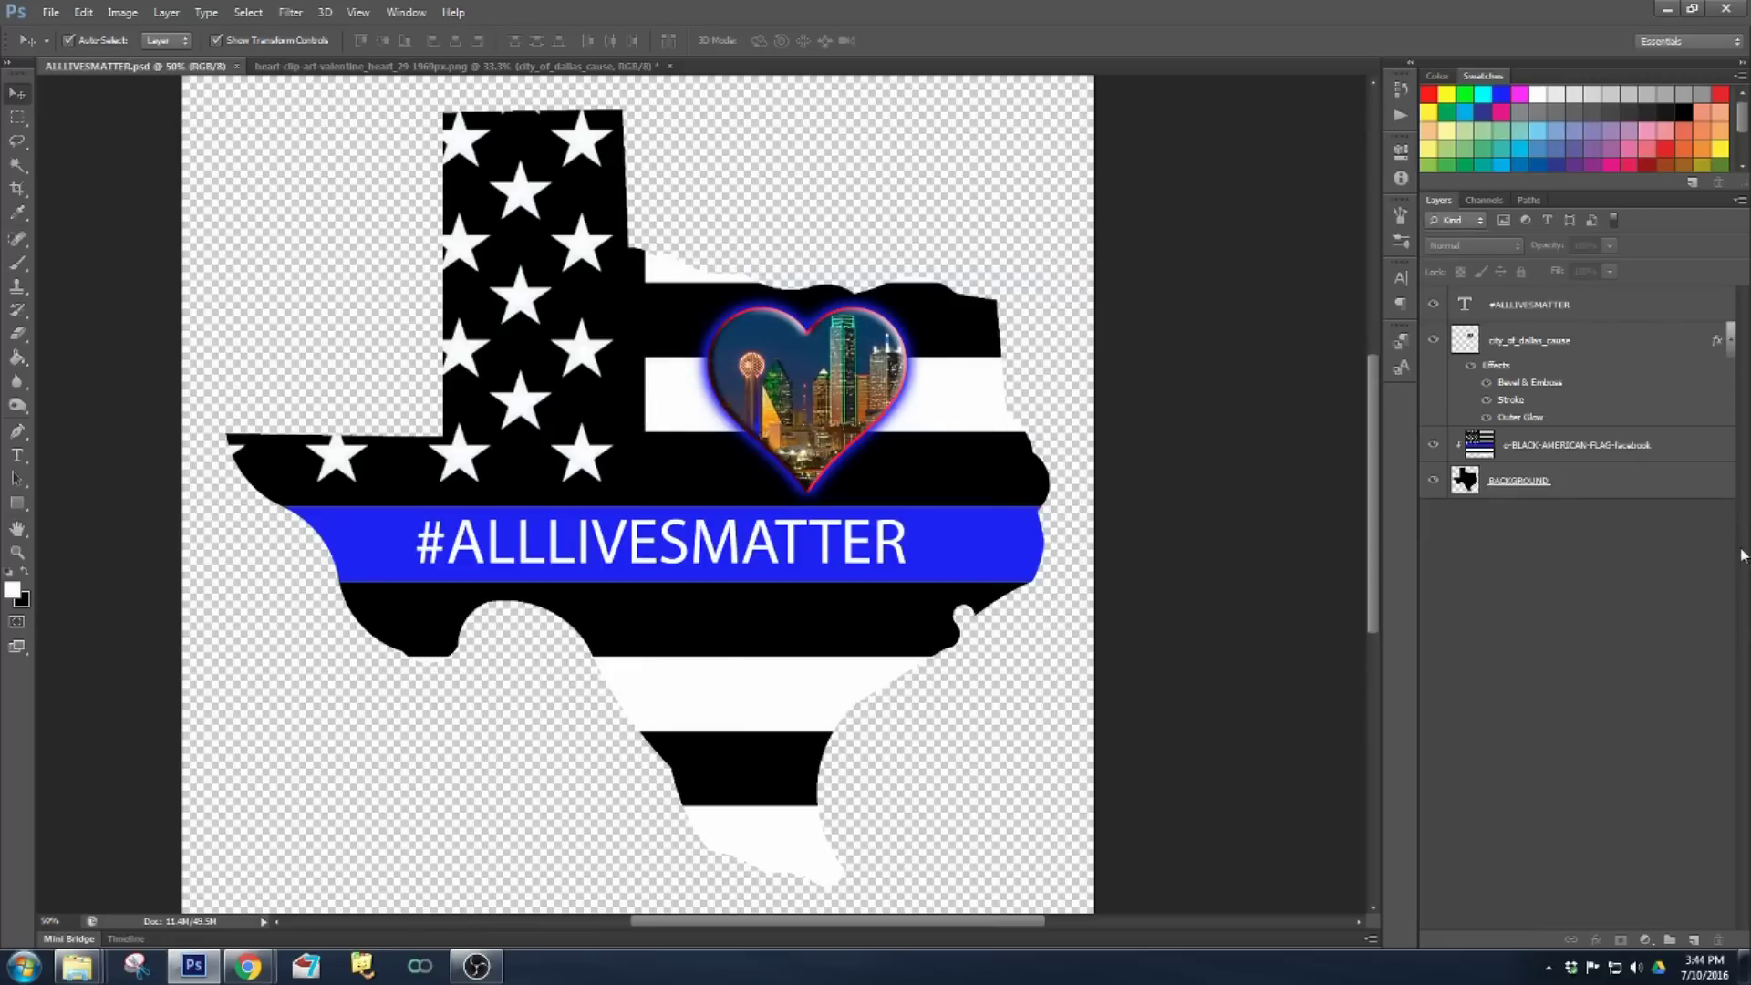
- Hide the #ALLLIVESMATTER text layer and the city_of_dallas_cause heart layer
click(1591, 454)
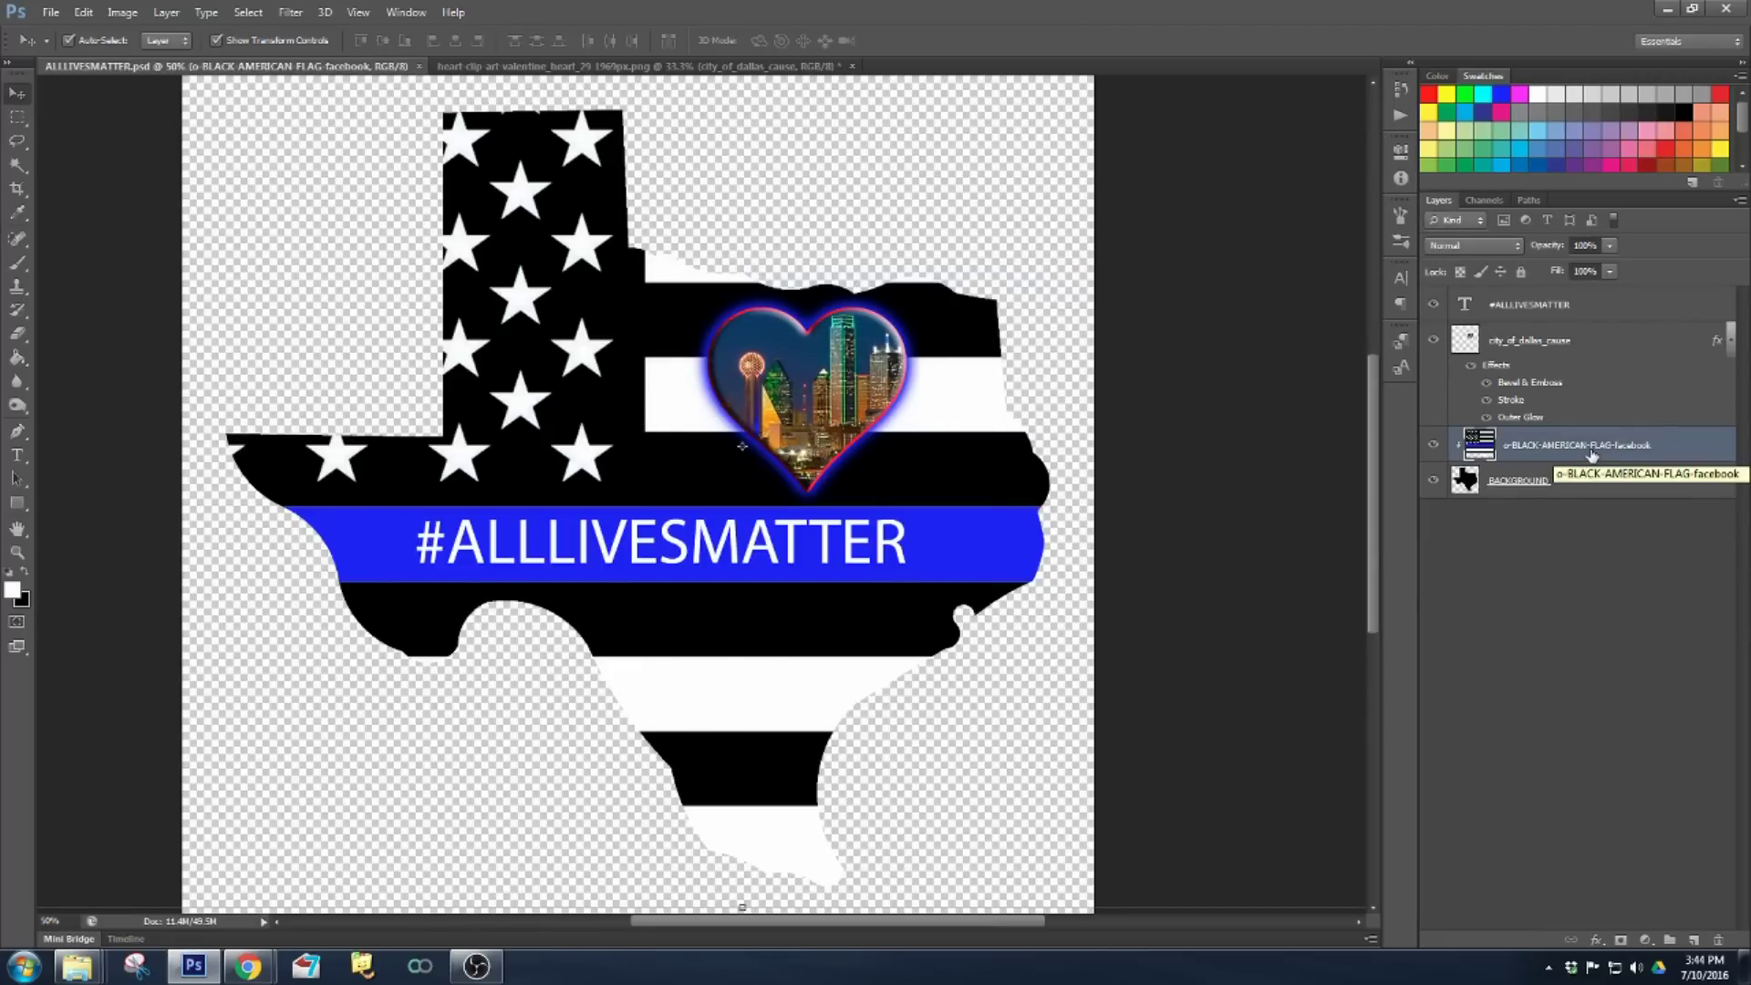
click(1432, 303)
click(1432, 341)
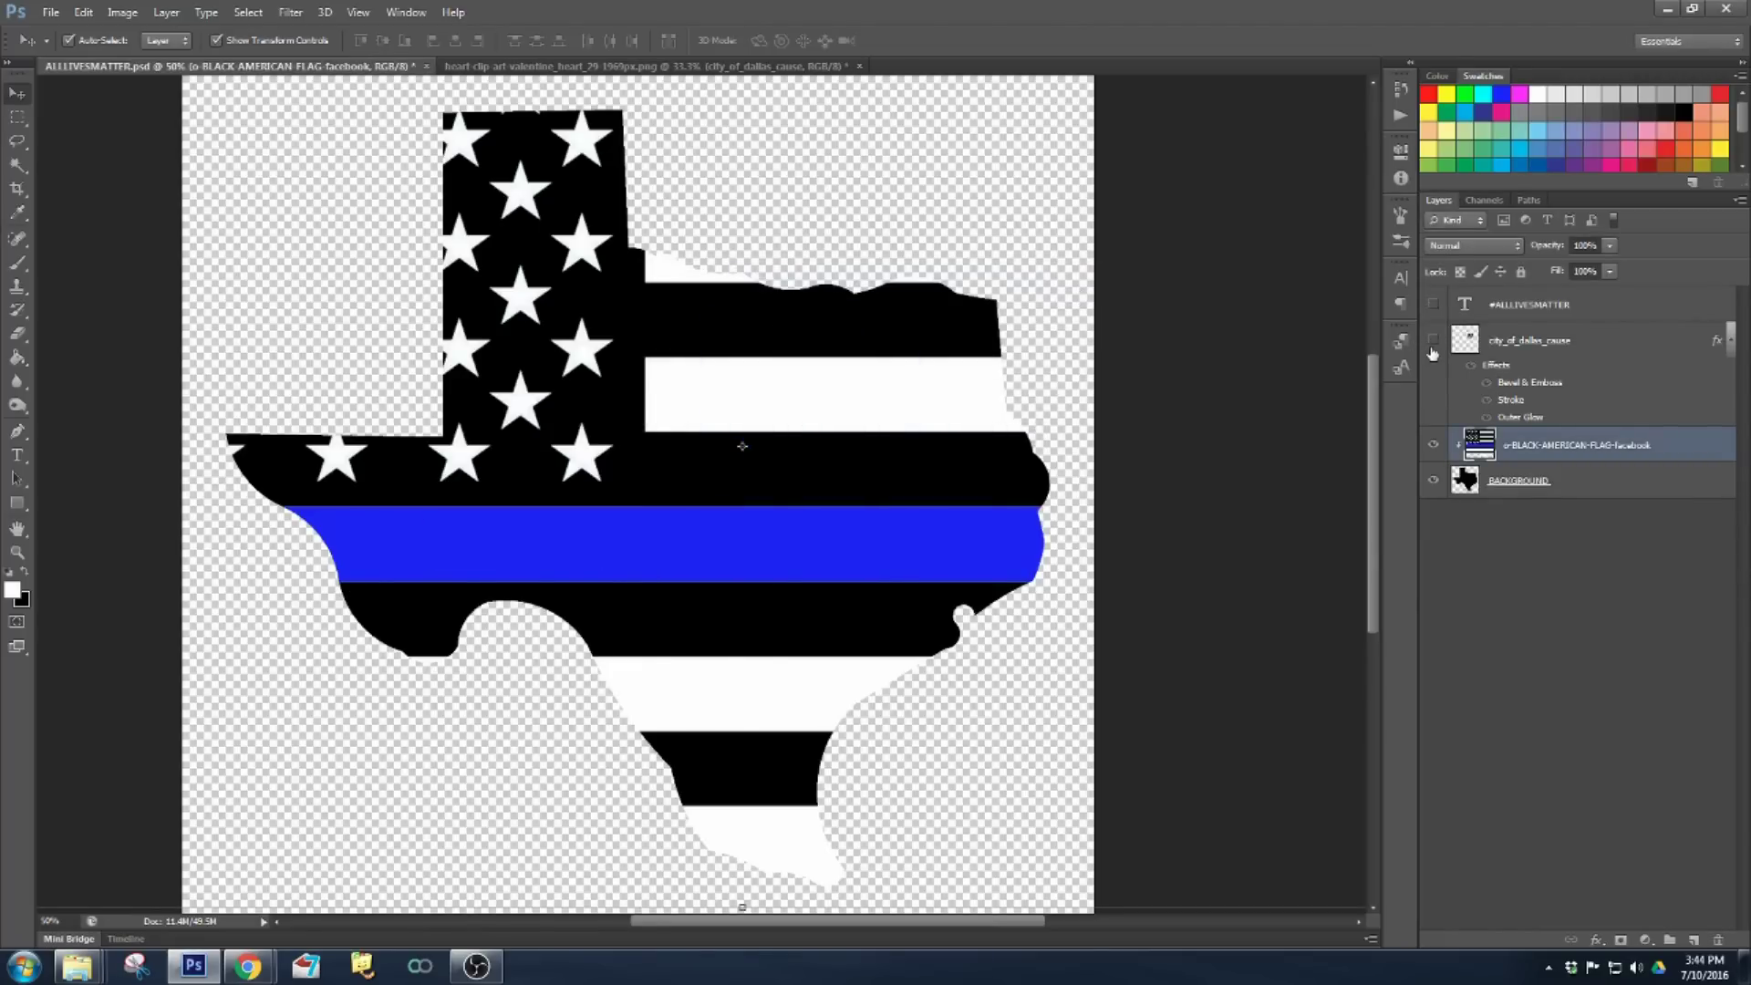
- Place the red, white and blue American-Flag image from TUTORIAL IMAGES directly above the black flag layer
click(50, 11)
click(97, 310)
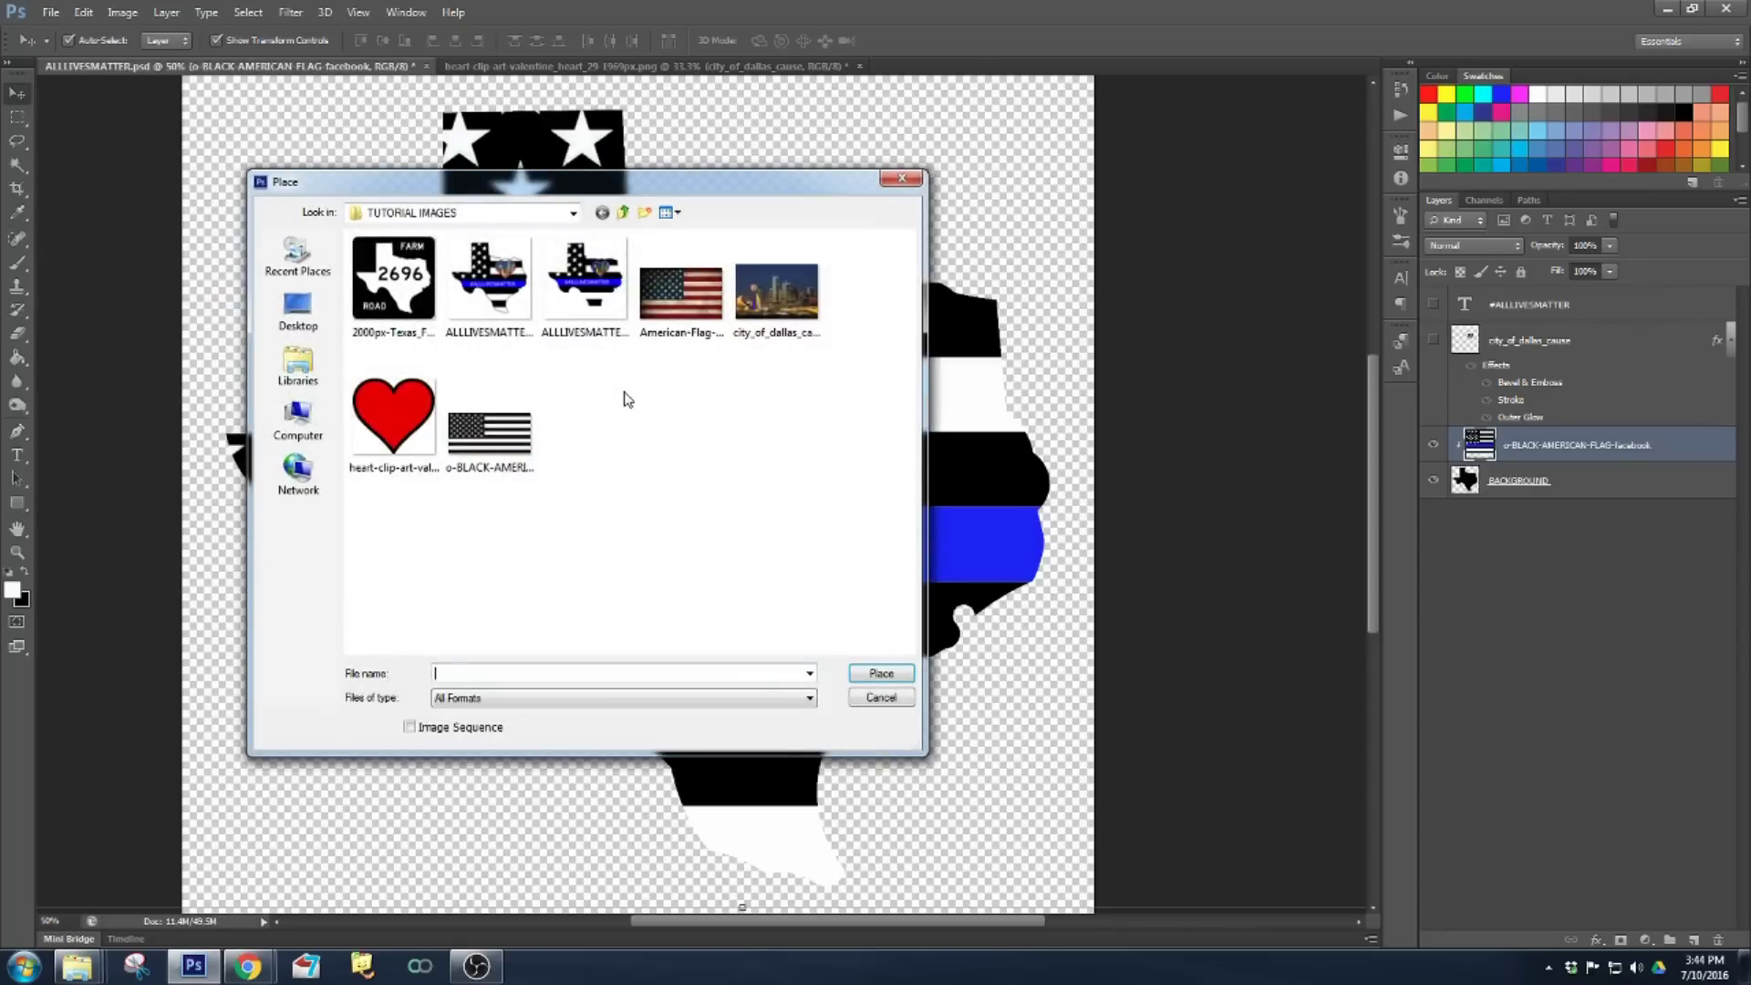
double_click(693, 344)
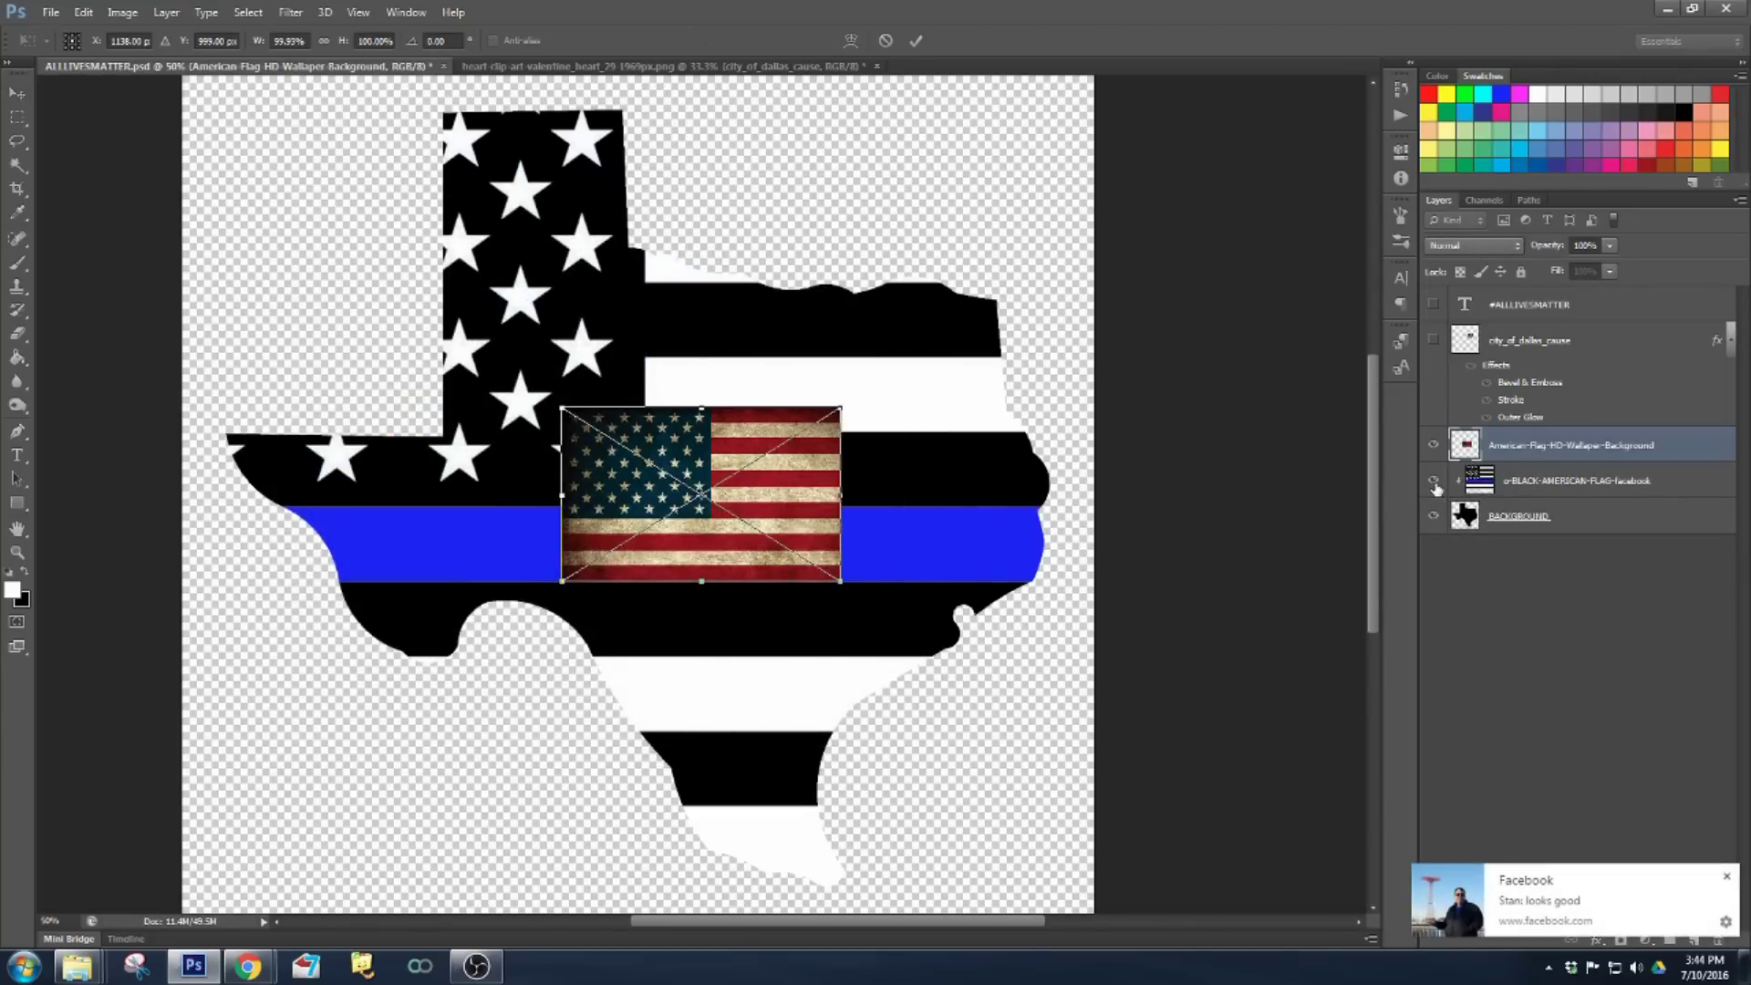
key(Return)
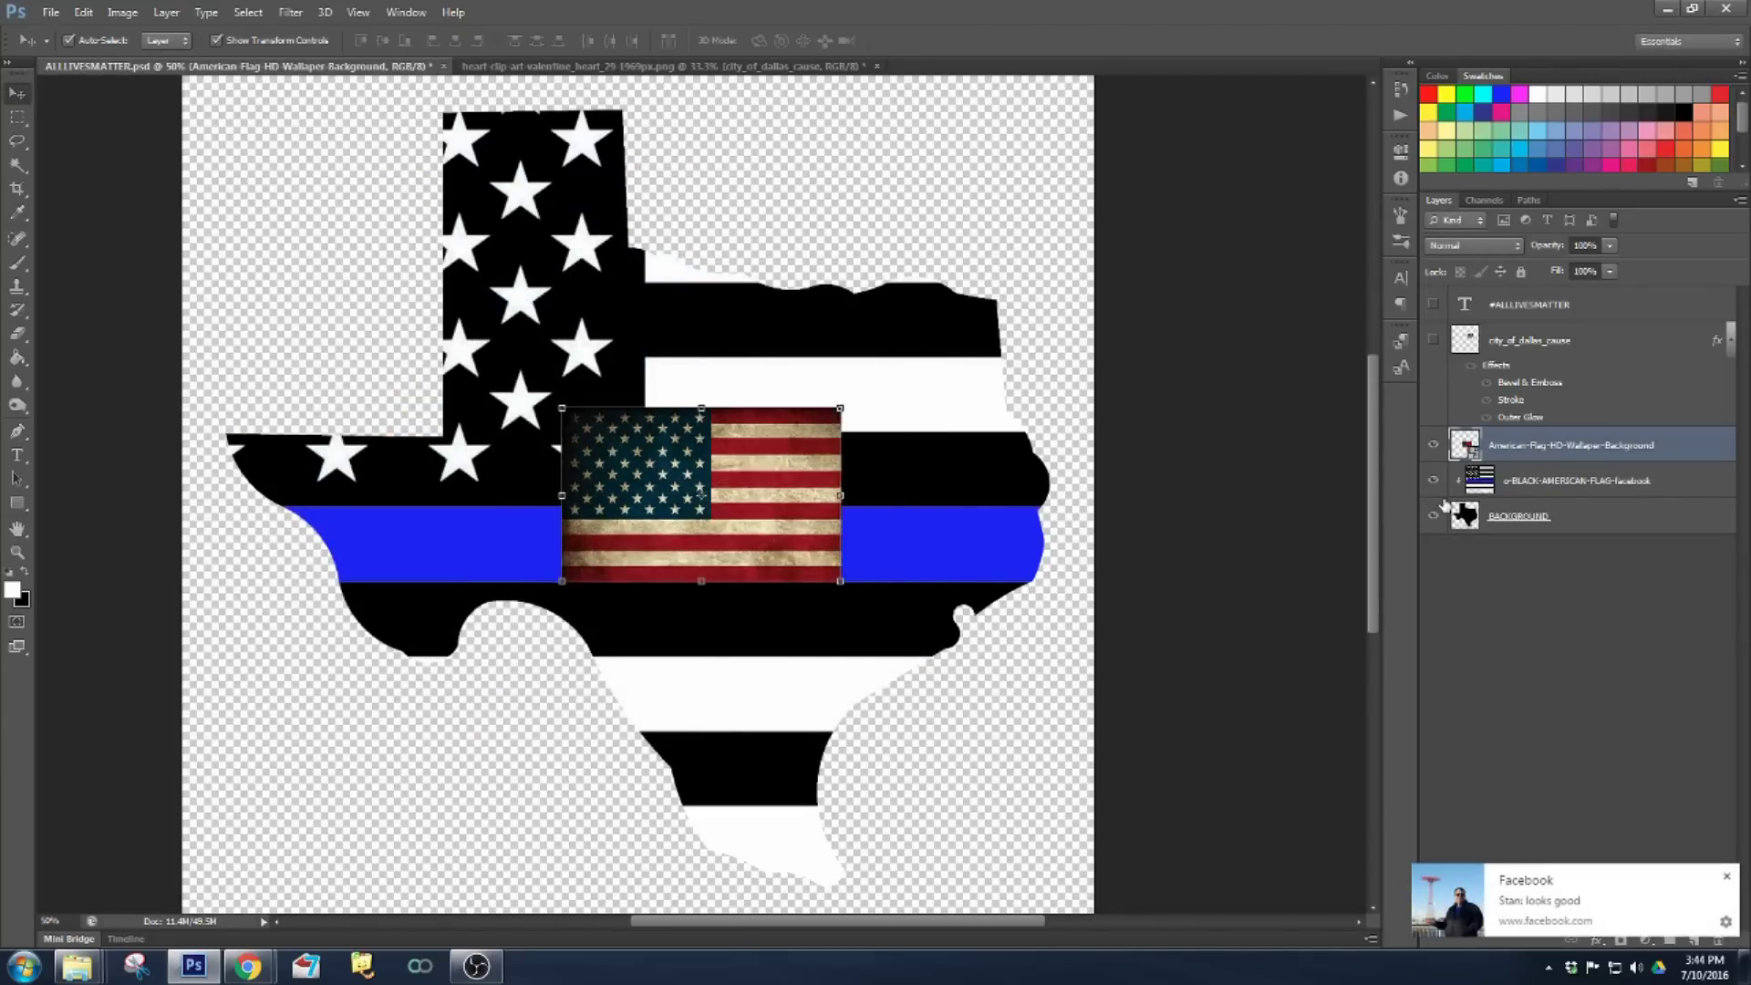
- Hide the o-BLACK-AMERICAN-FLAG-facebook layer and clip the placed American flag layer to the Texas shape
click(1435, 483)
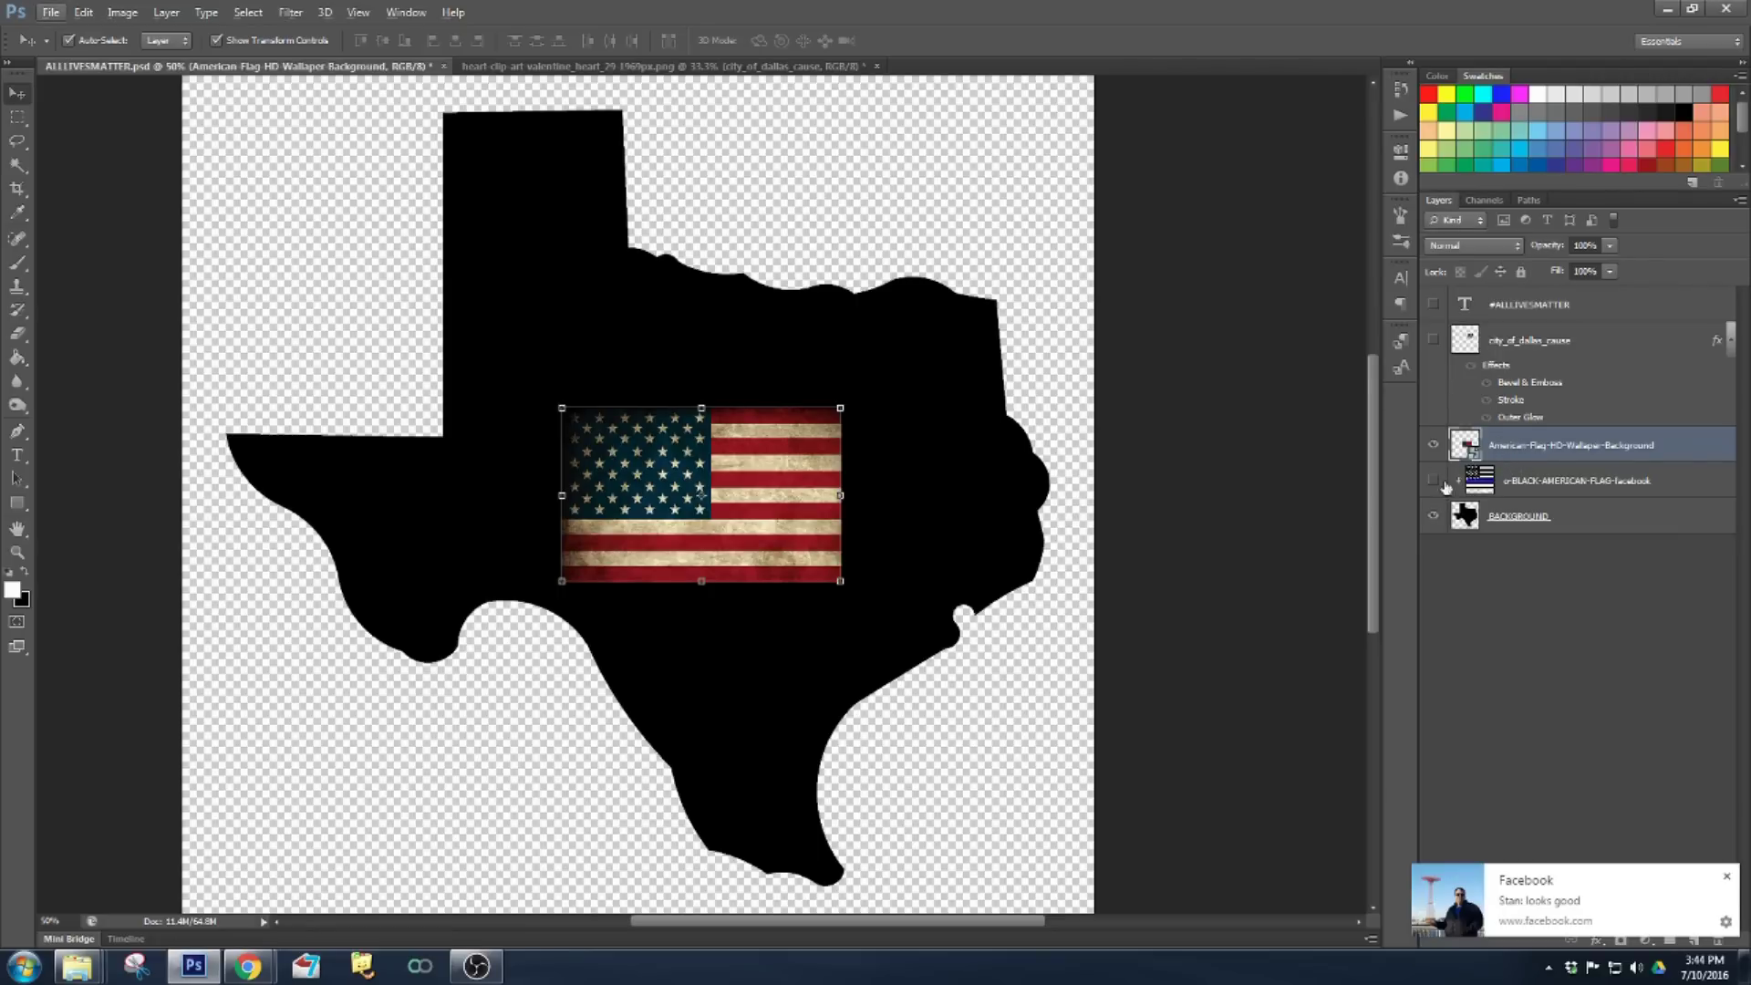
alt+click(1512, 456)
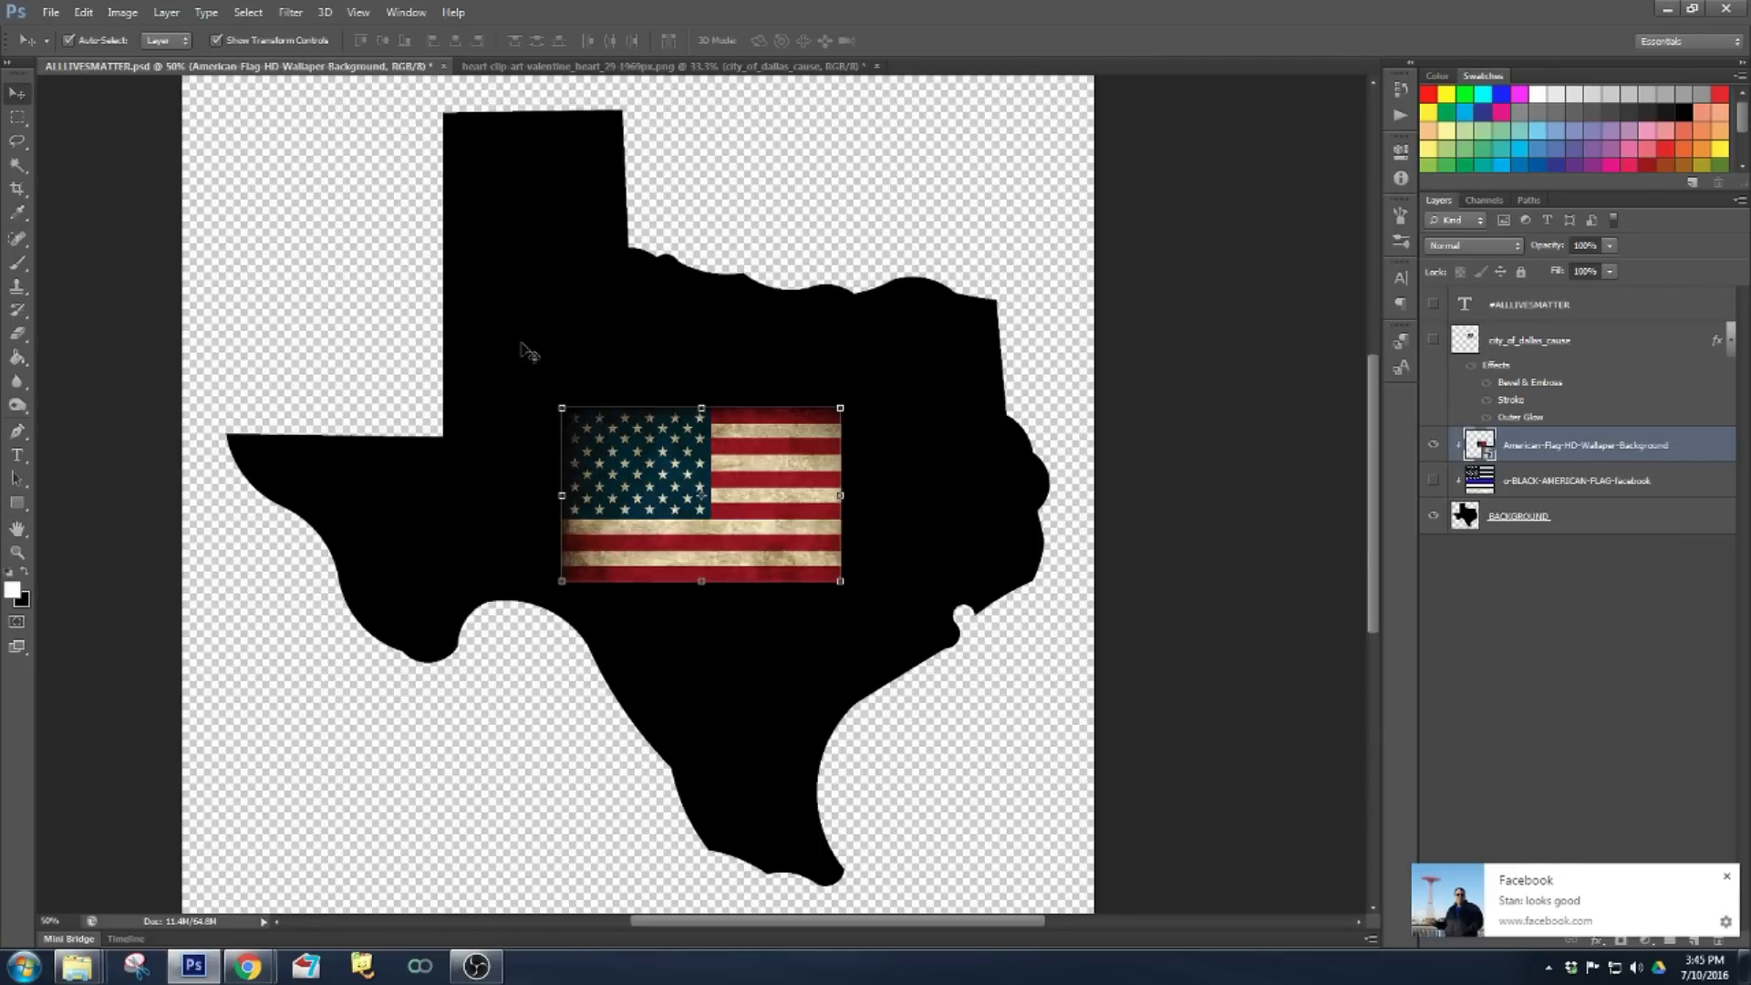
- Enlarge the placed flag to about 489% and position it so its stars and stripes cover most of Texas
key(ctrl+minus)
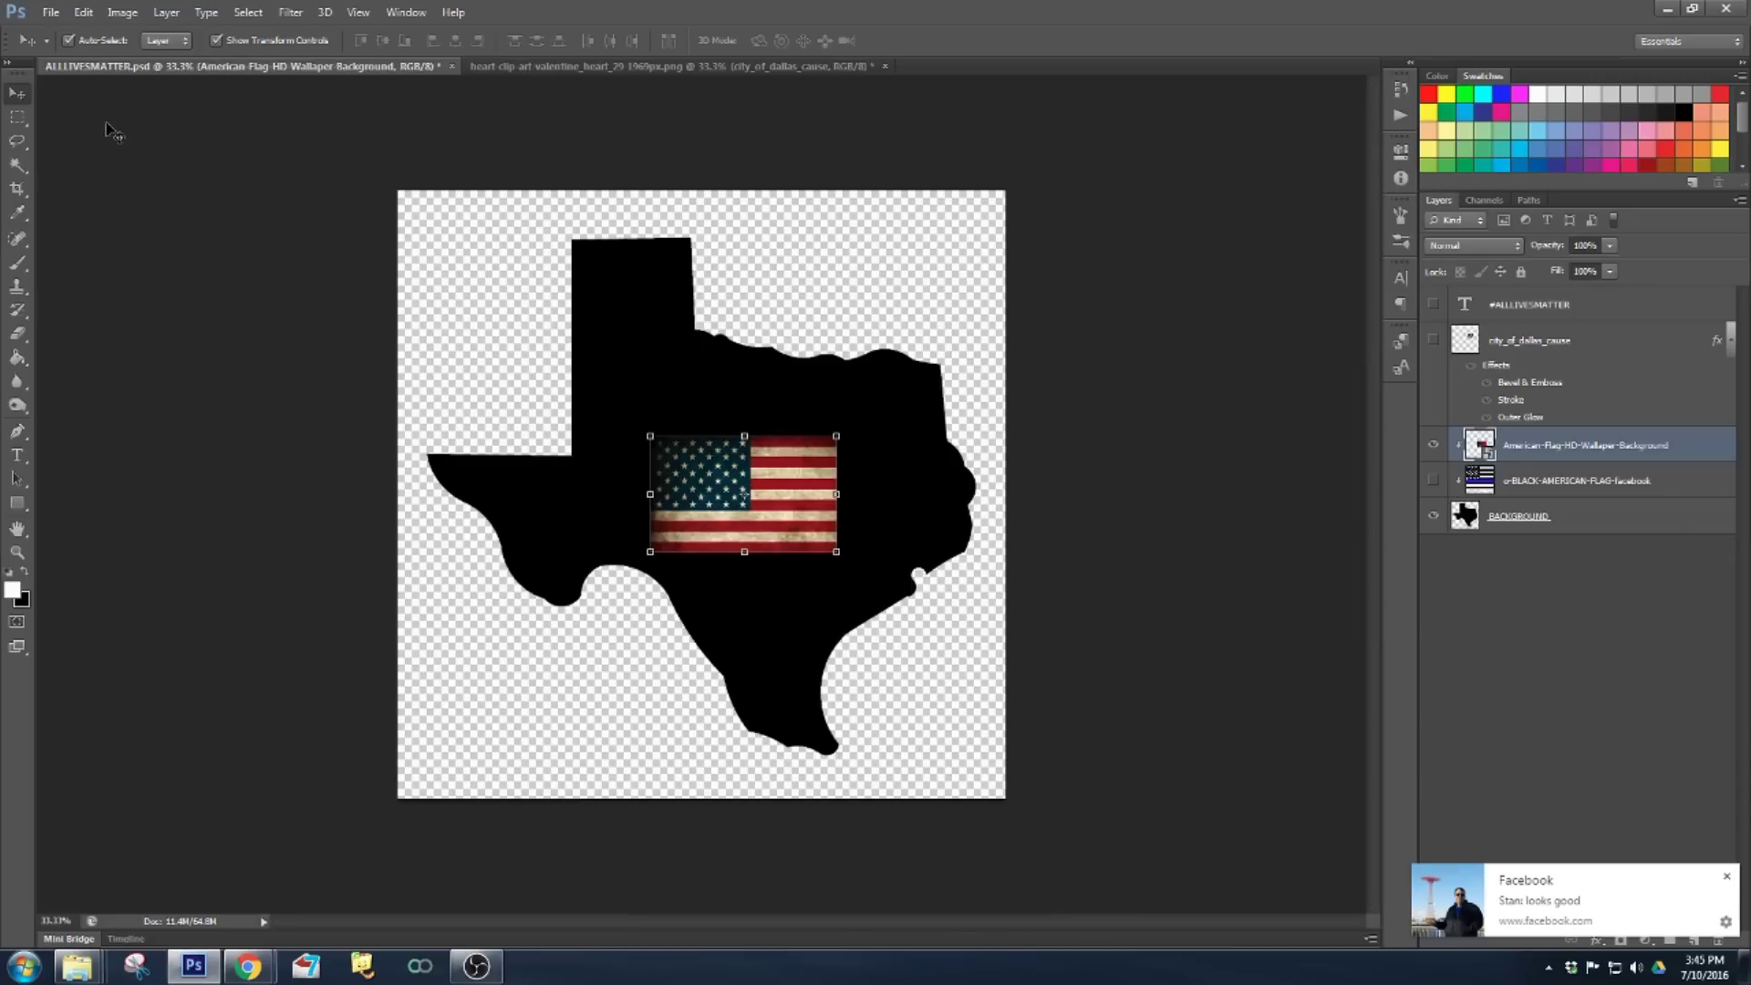
drag(643, 446, 389, 271)
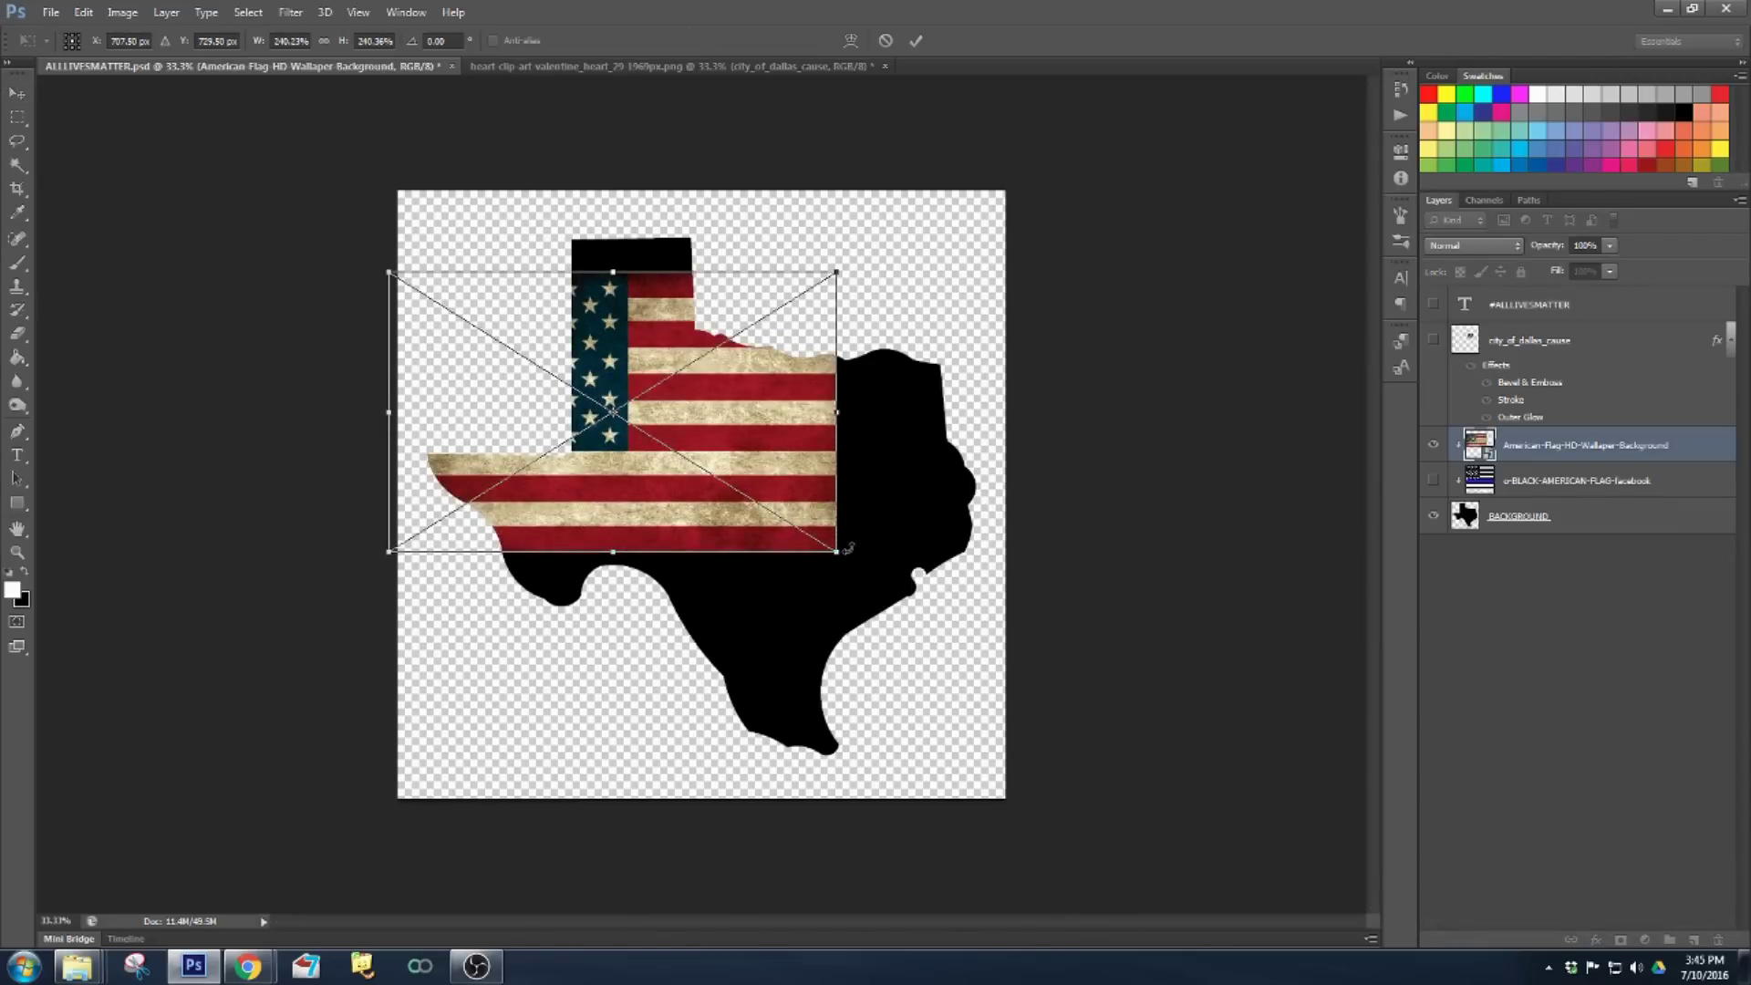
drag(839, 550, 1170, 752)
drag(758, 520, 729, 396)
drag(1126, 668, 1200, 726)
drag(708, 346, 637, 480)
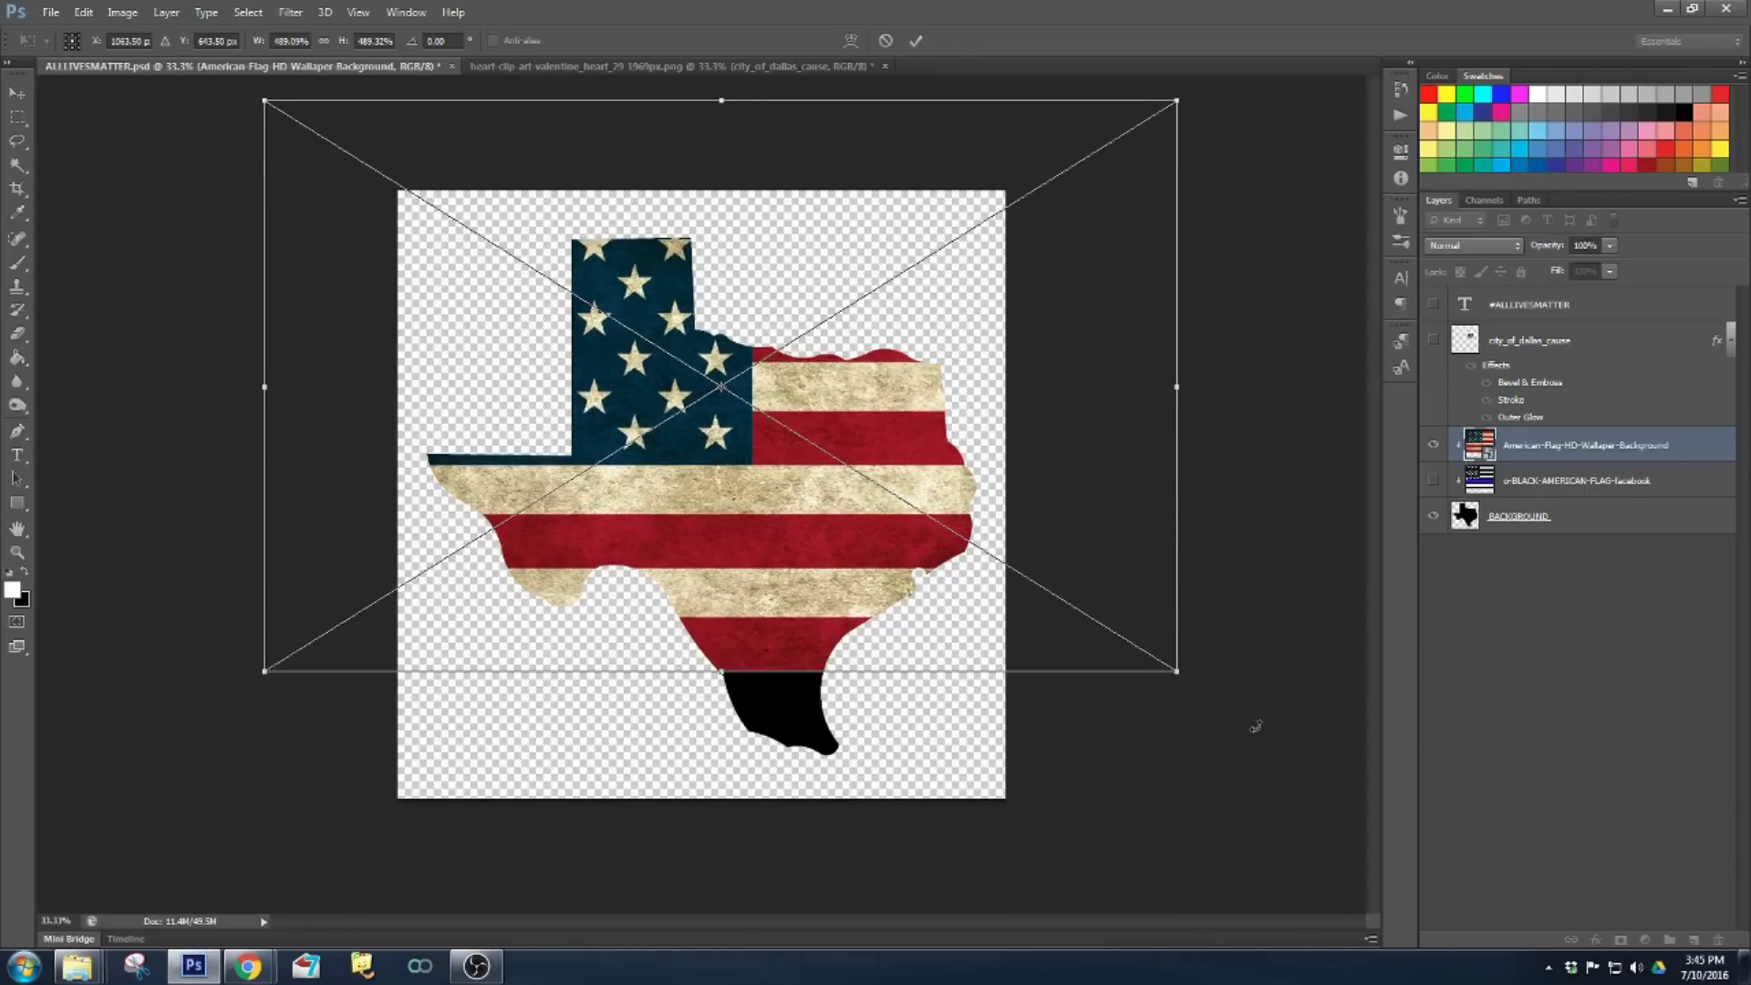
drag(739, 523, 729, 548)
key(Return)
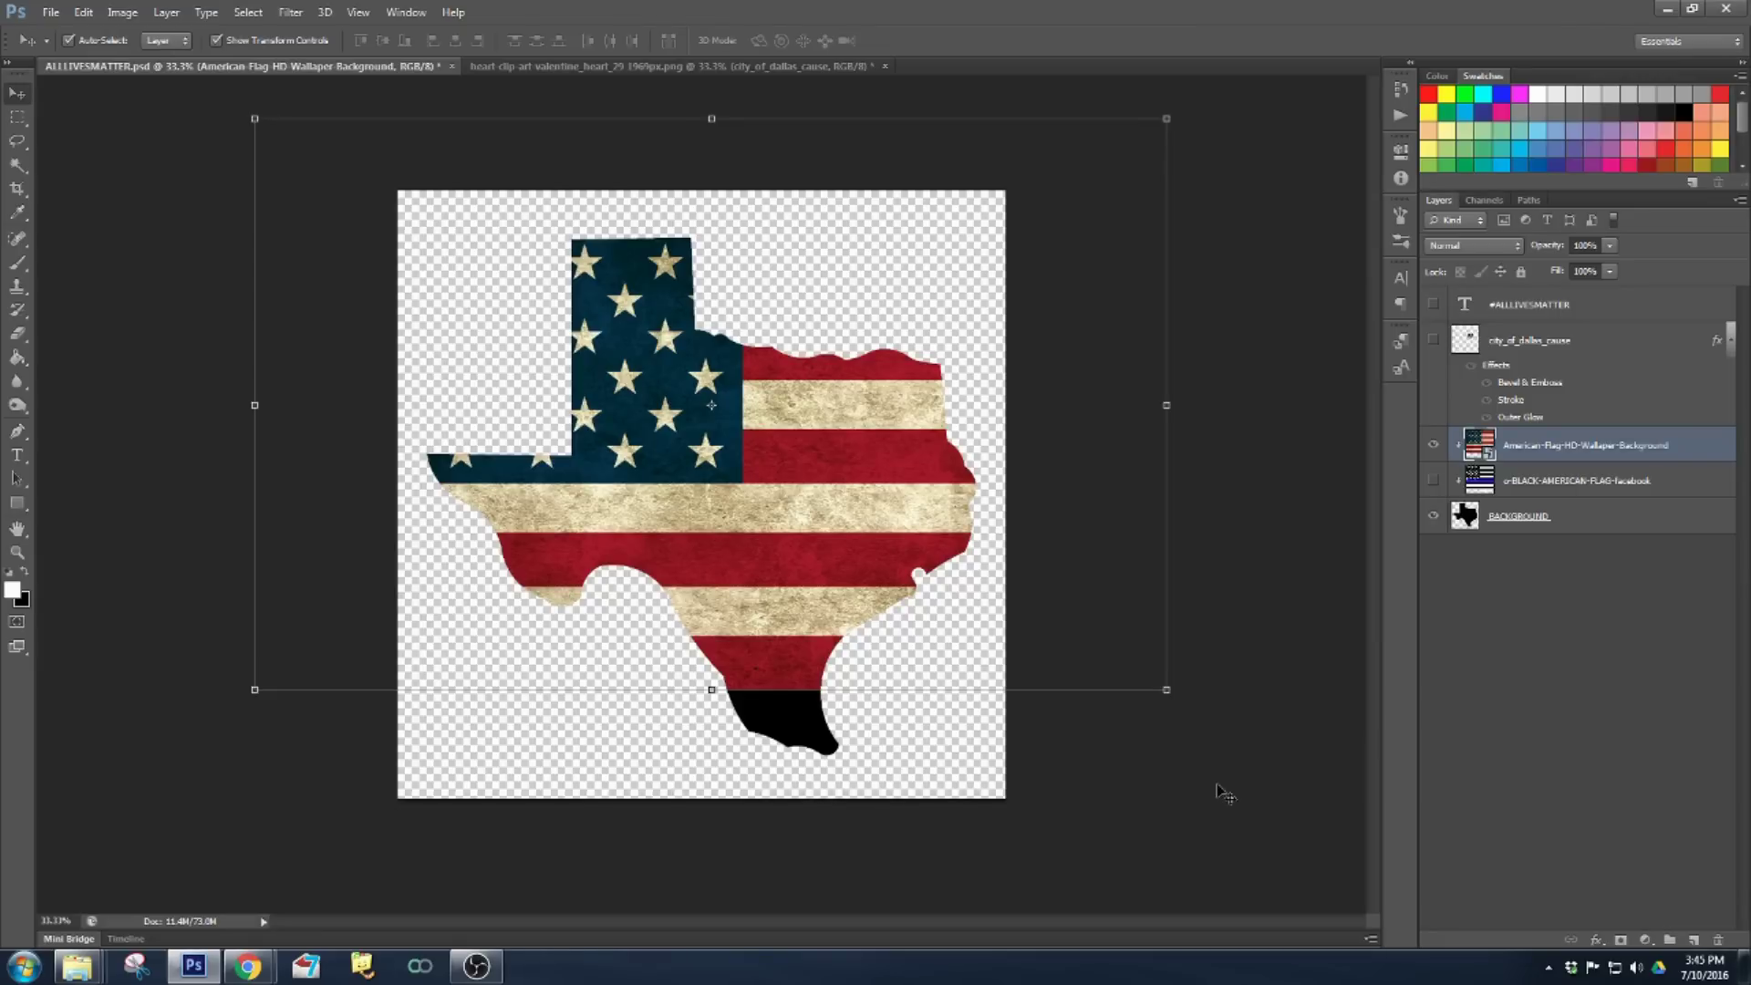
- Enlarge the flag further to about 524% and shift it up so the star field ends near the panhandle's base
drag(767, 569, 752, 537)
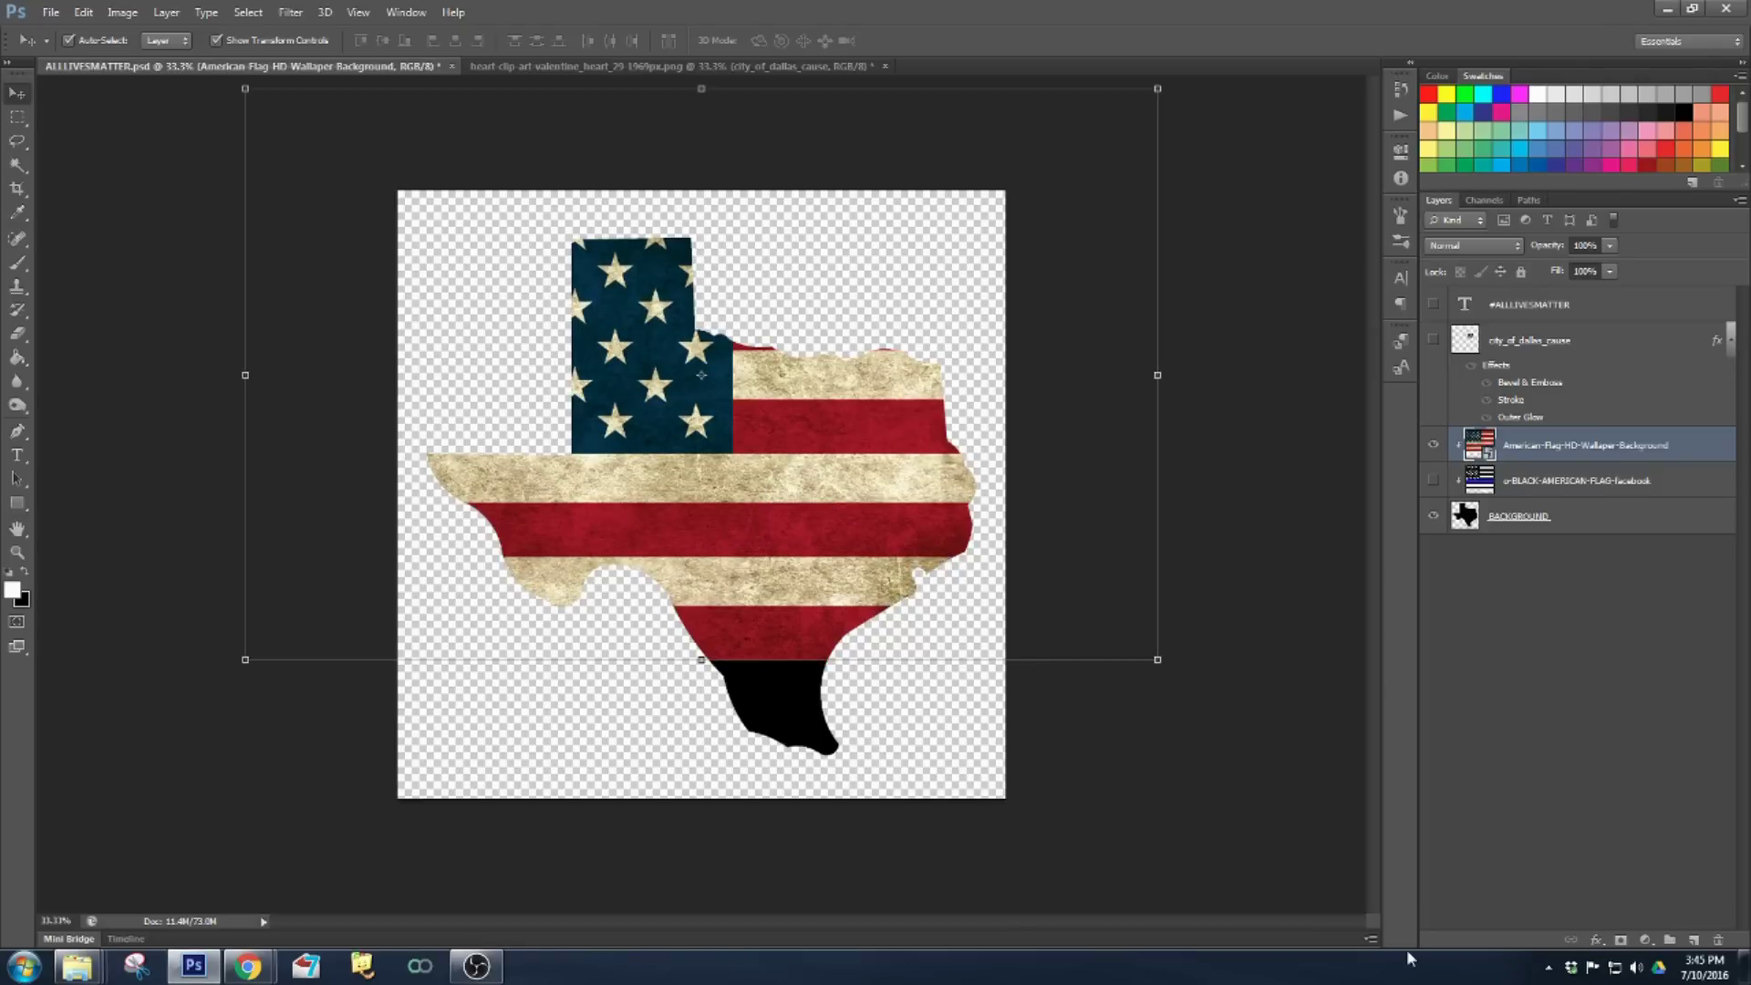
drag(1158, 660, 1217, 693)
drag(853, 615, 819, 573)
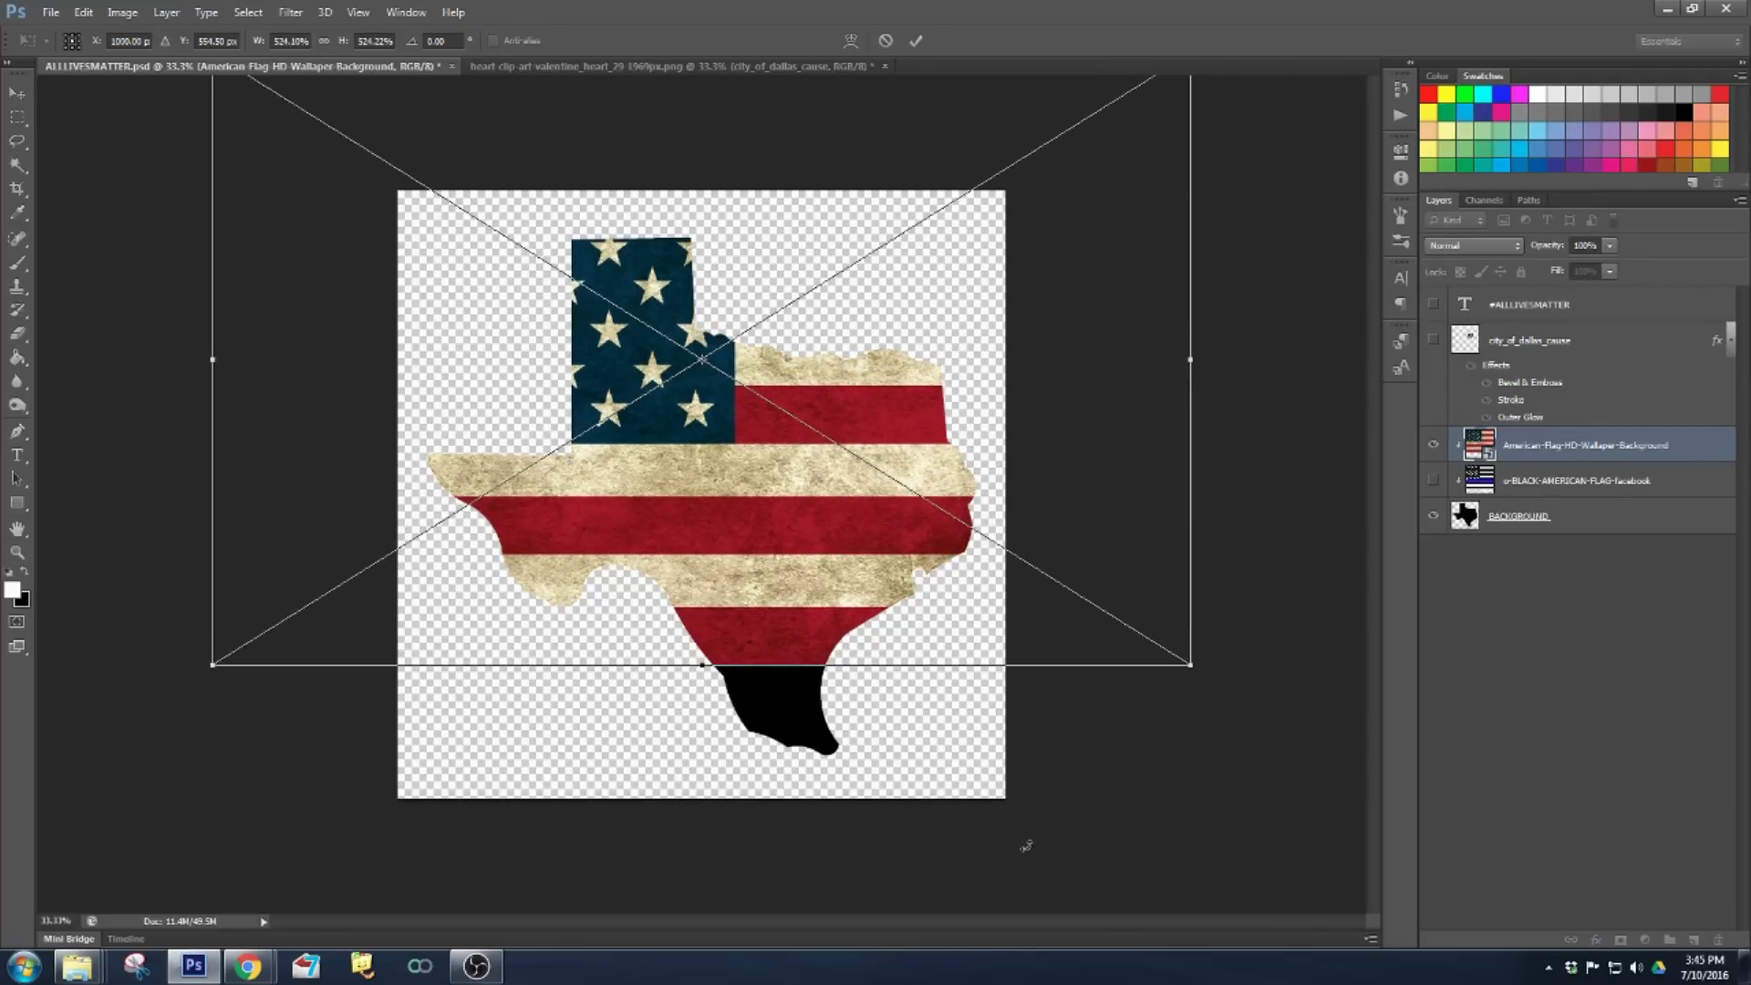
key(Return)
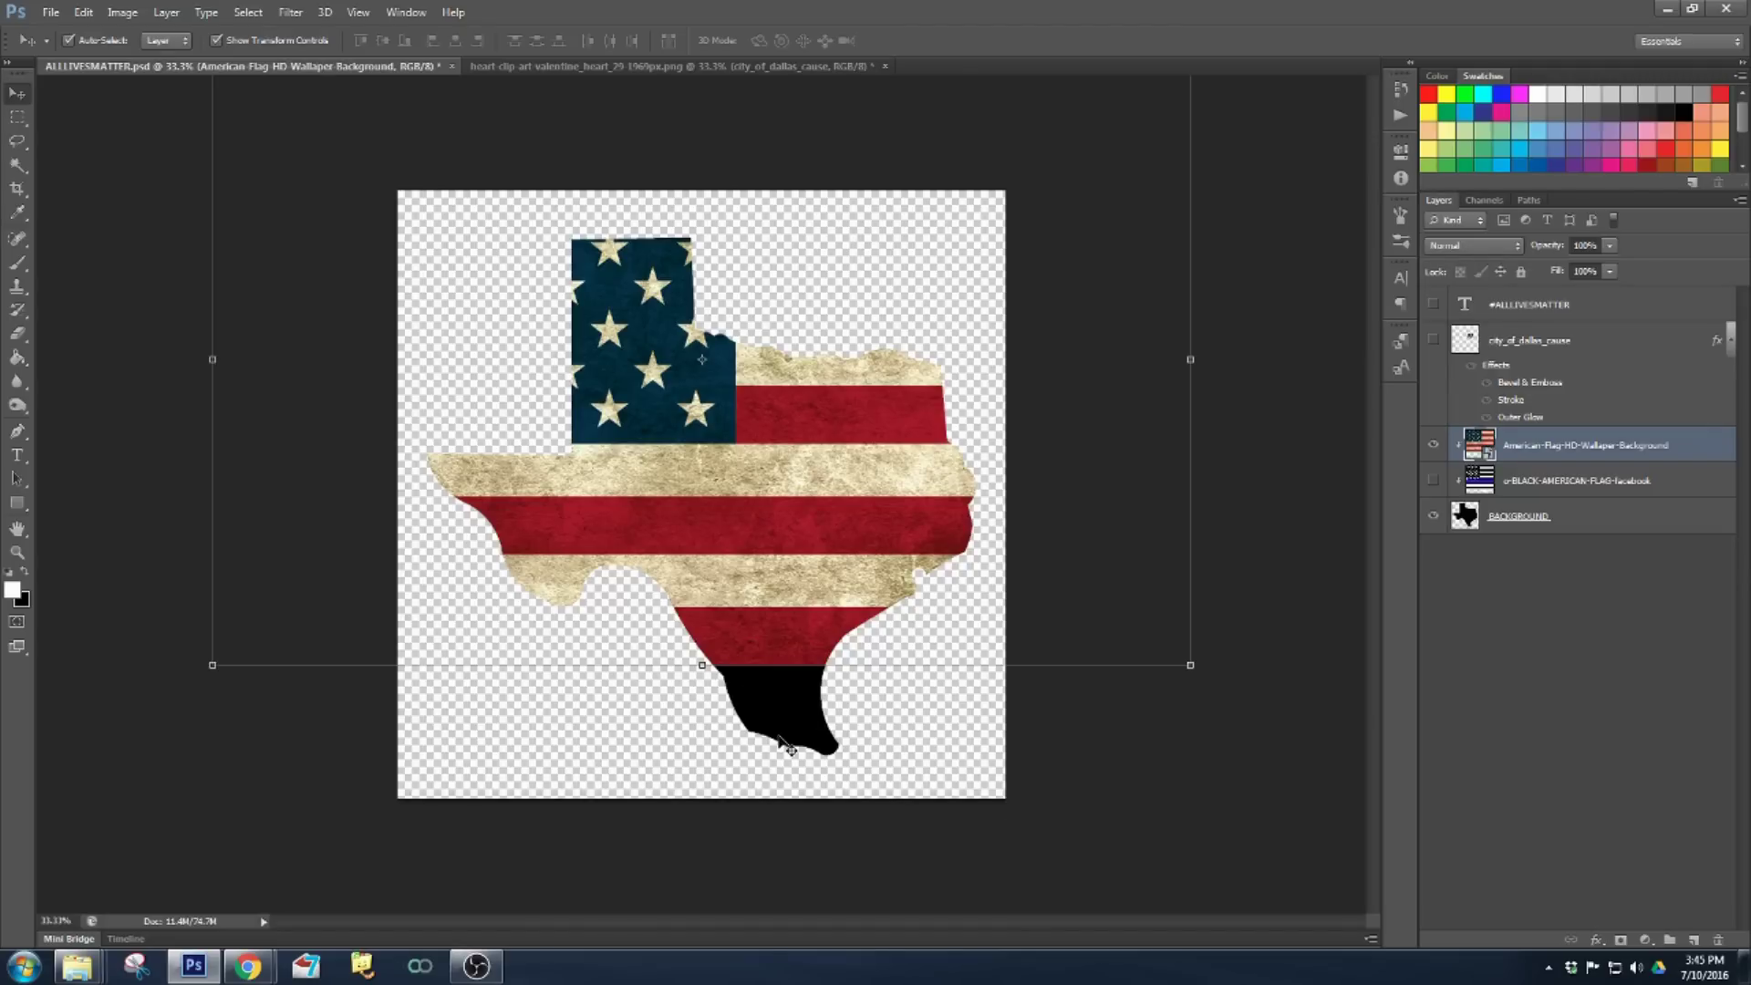
- Rasterize the American flag layer and deselect it
right_click(1493, 453)
right_click(1513, 447)
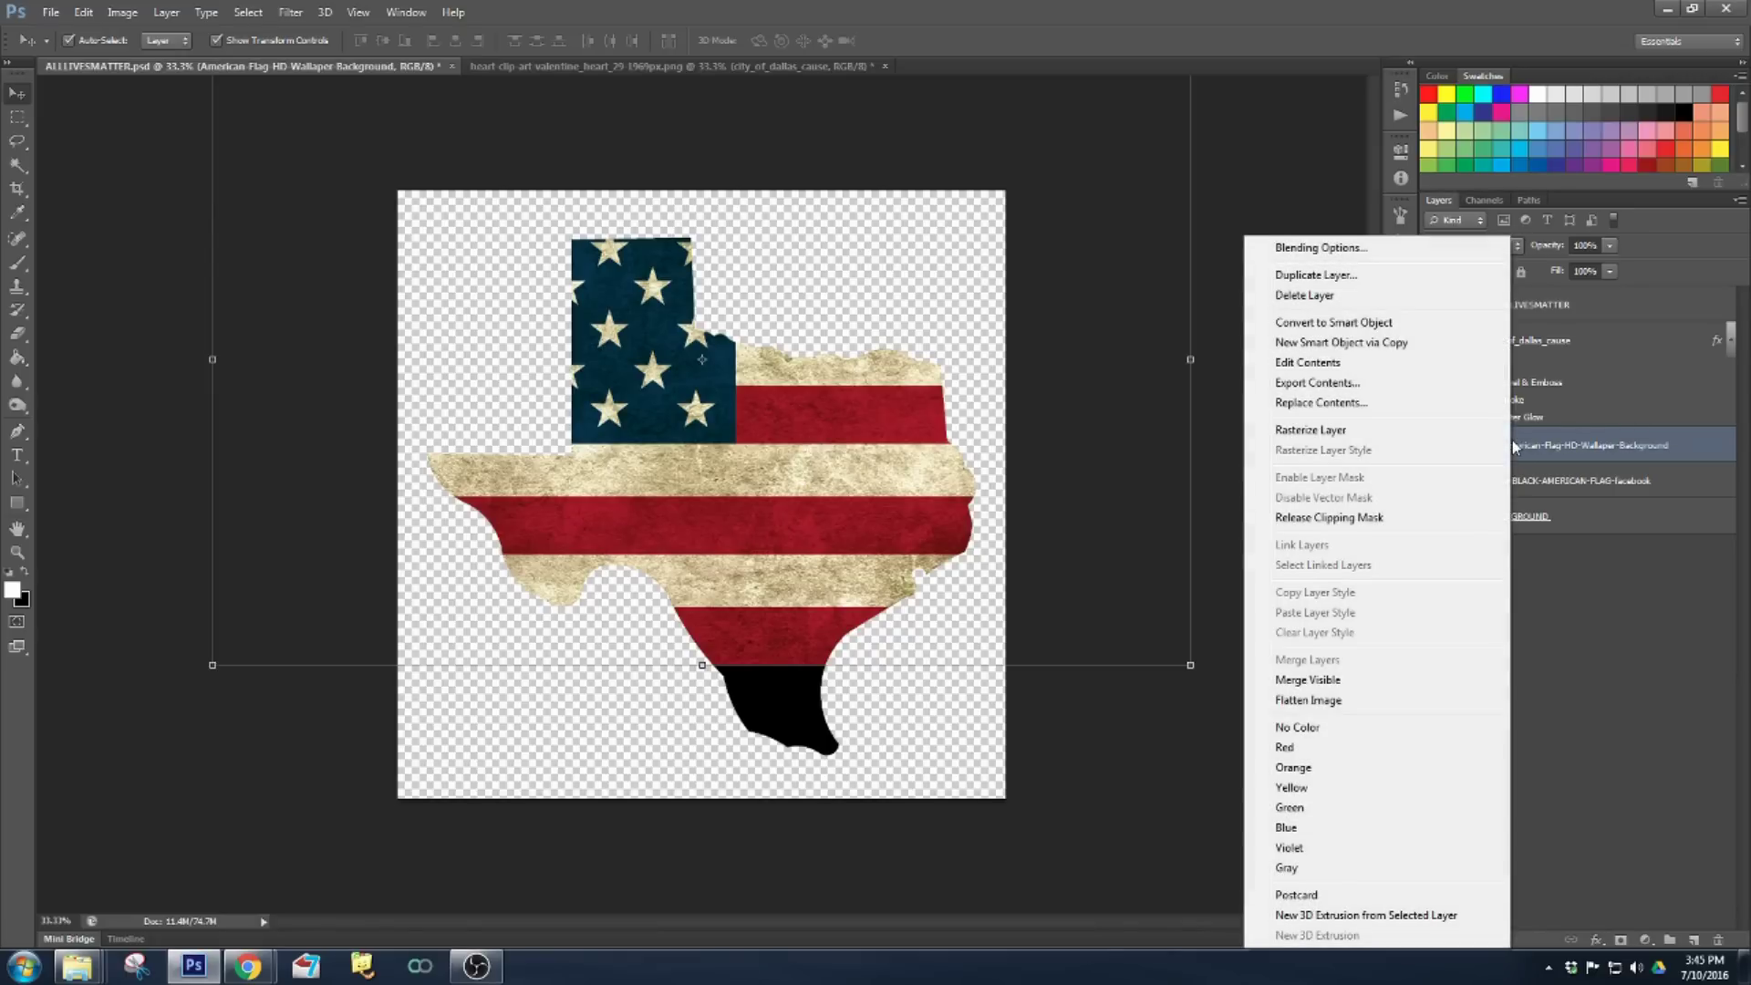
click(1353, 432)
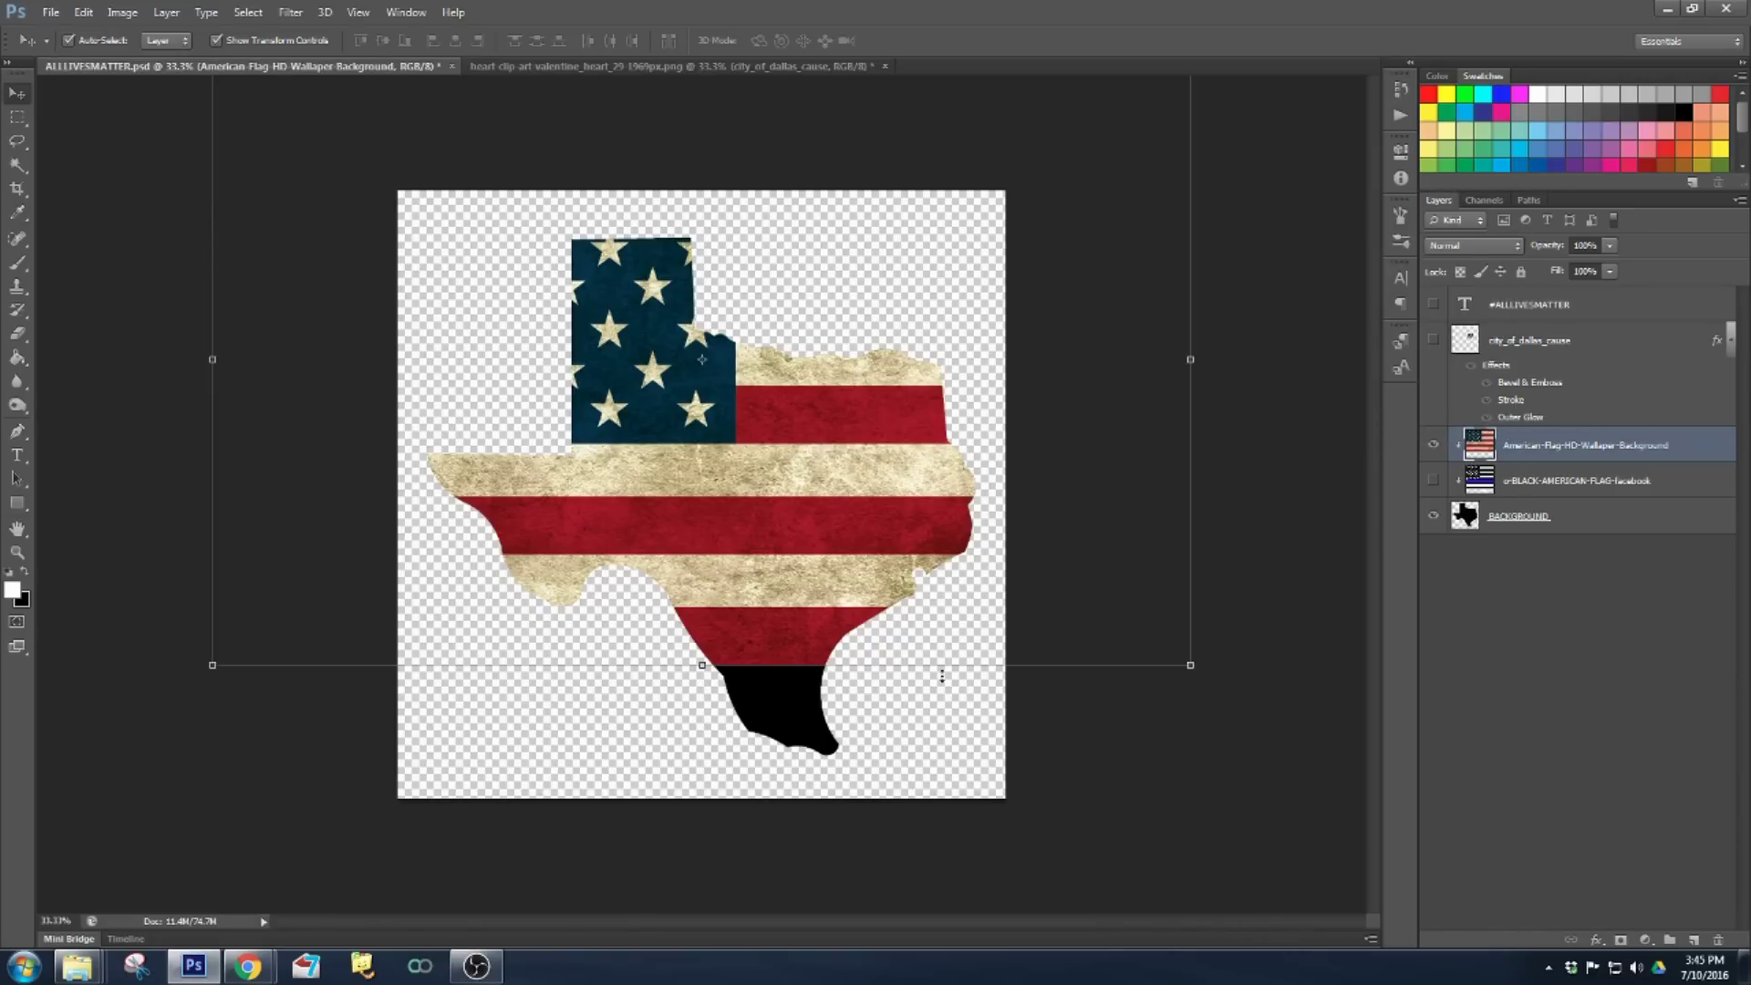
click(947, 729)
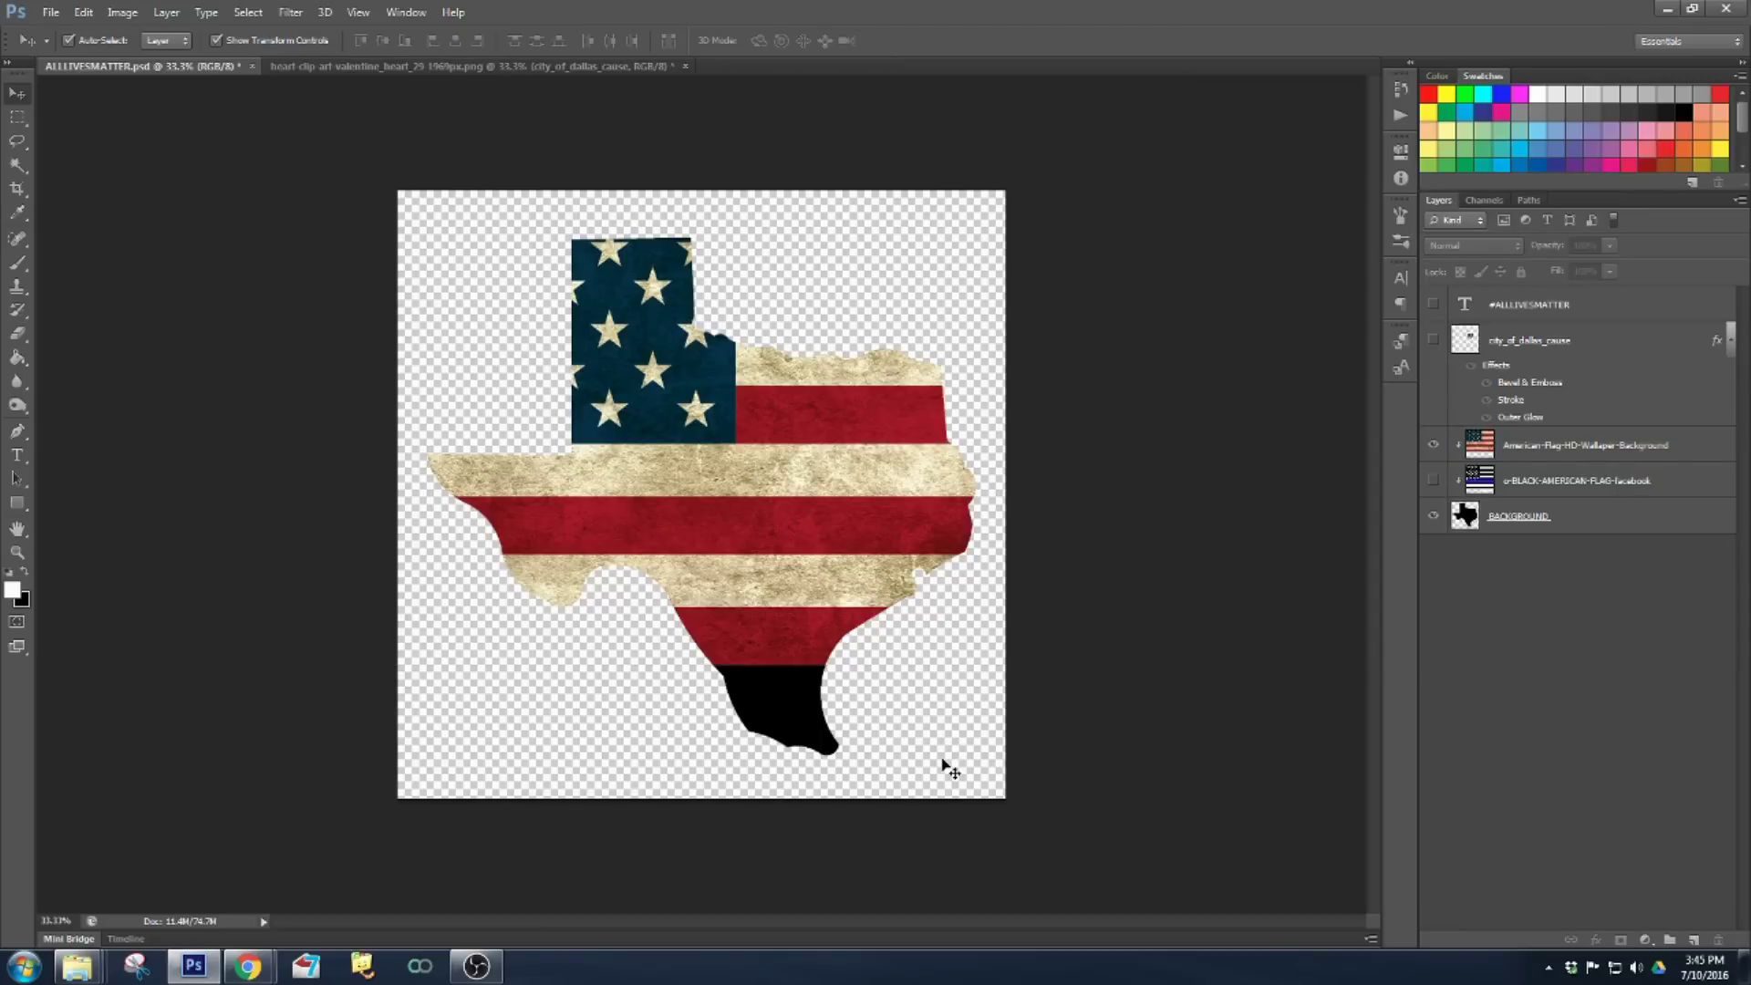
- On the American flag layer, clone the cream stripe's texture with the Clone Stamp onto the black area below the lowest red stripe
click(11, 289)
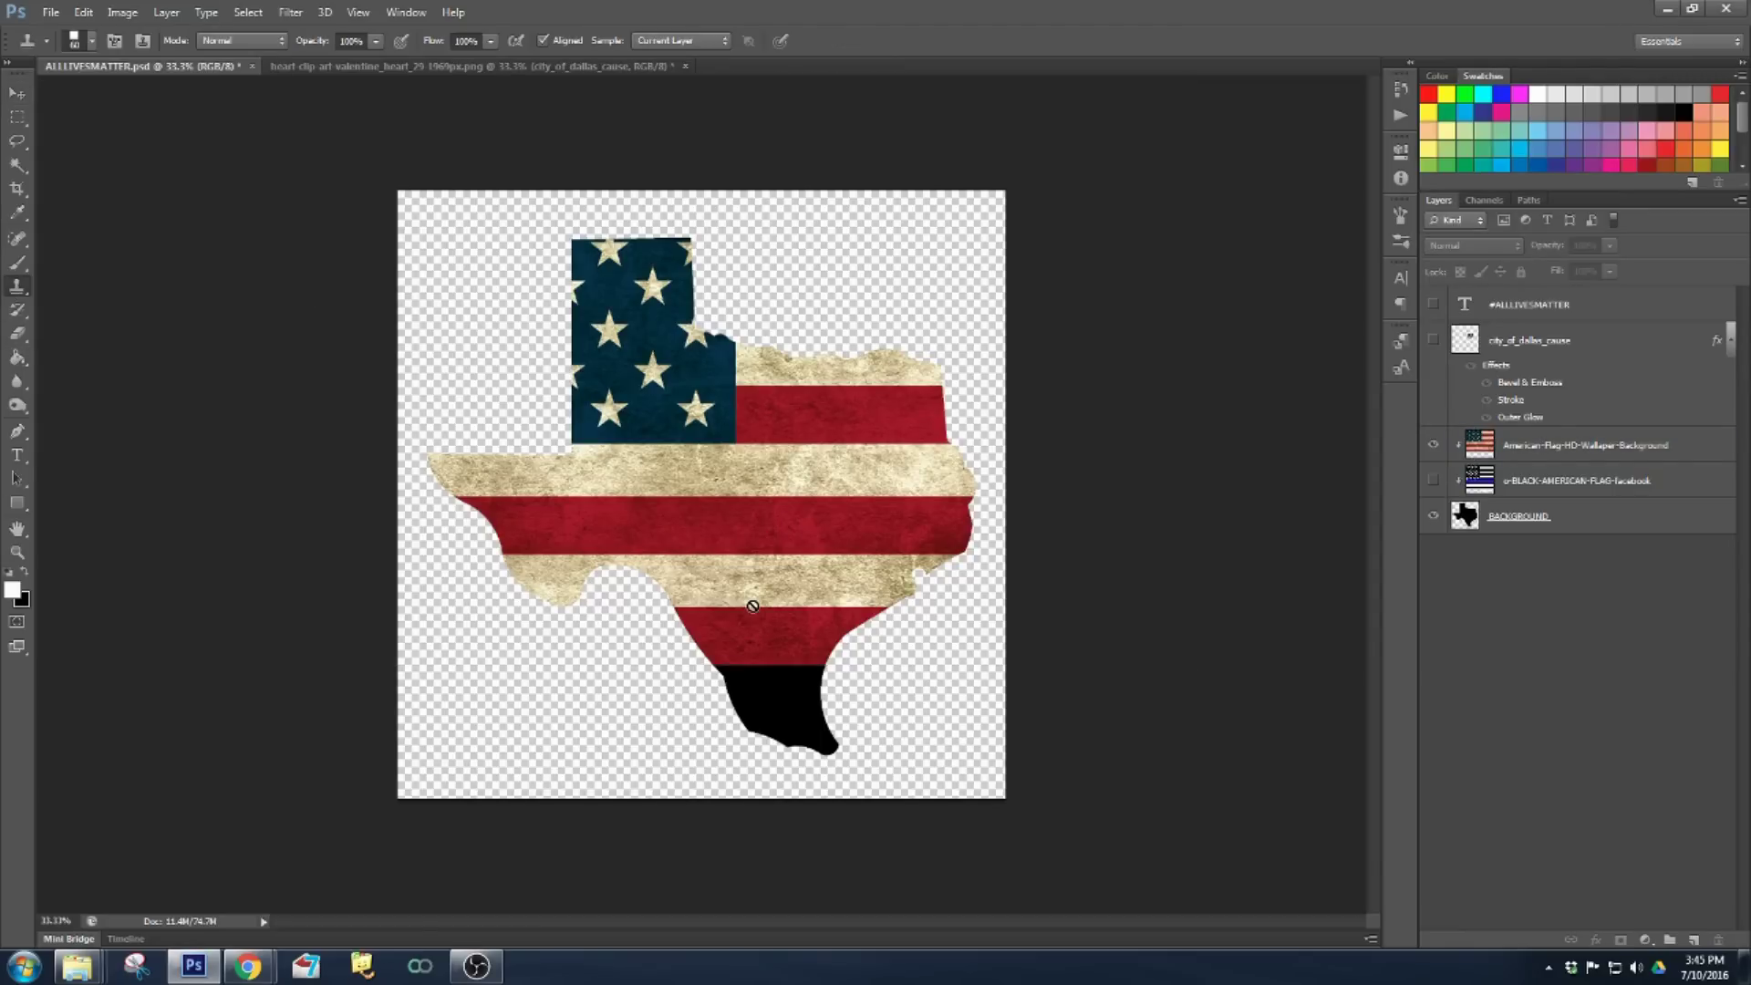
key(ctrl+plus)
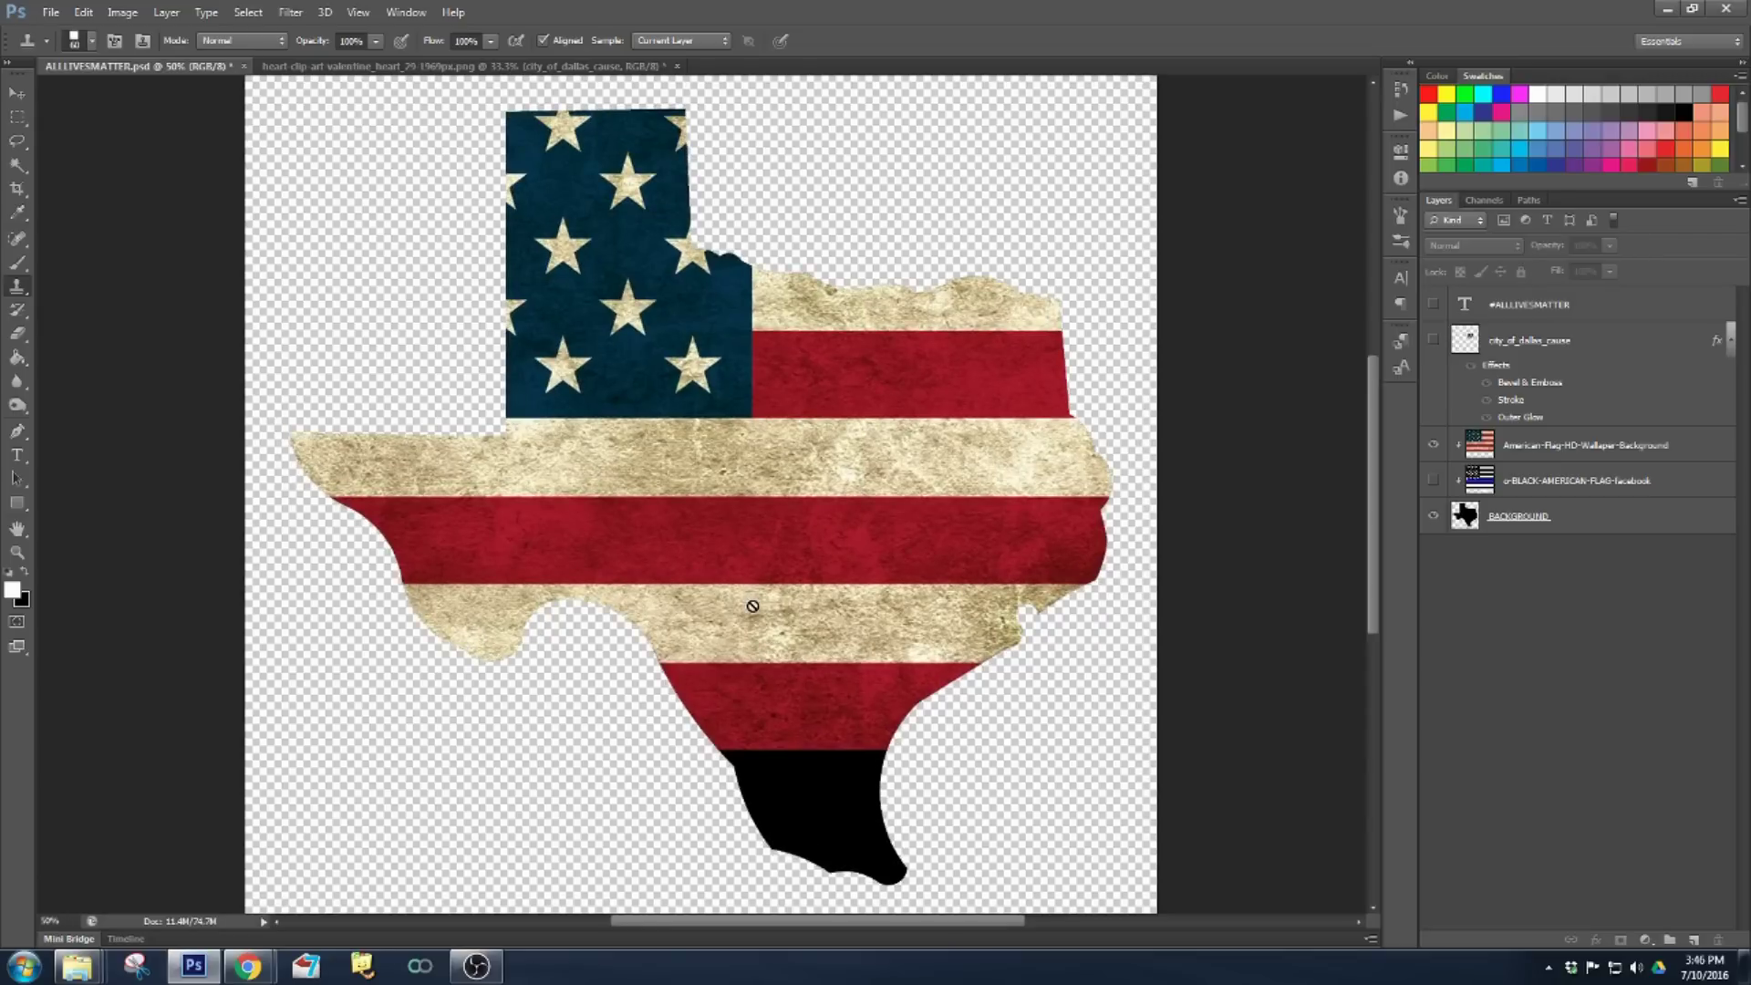
scroll(758, 620, down, 2)
key(ctrl+plus)
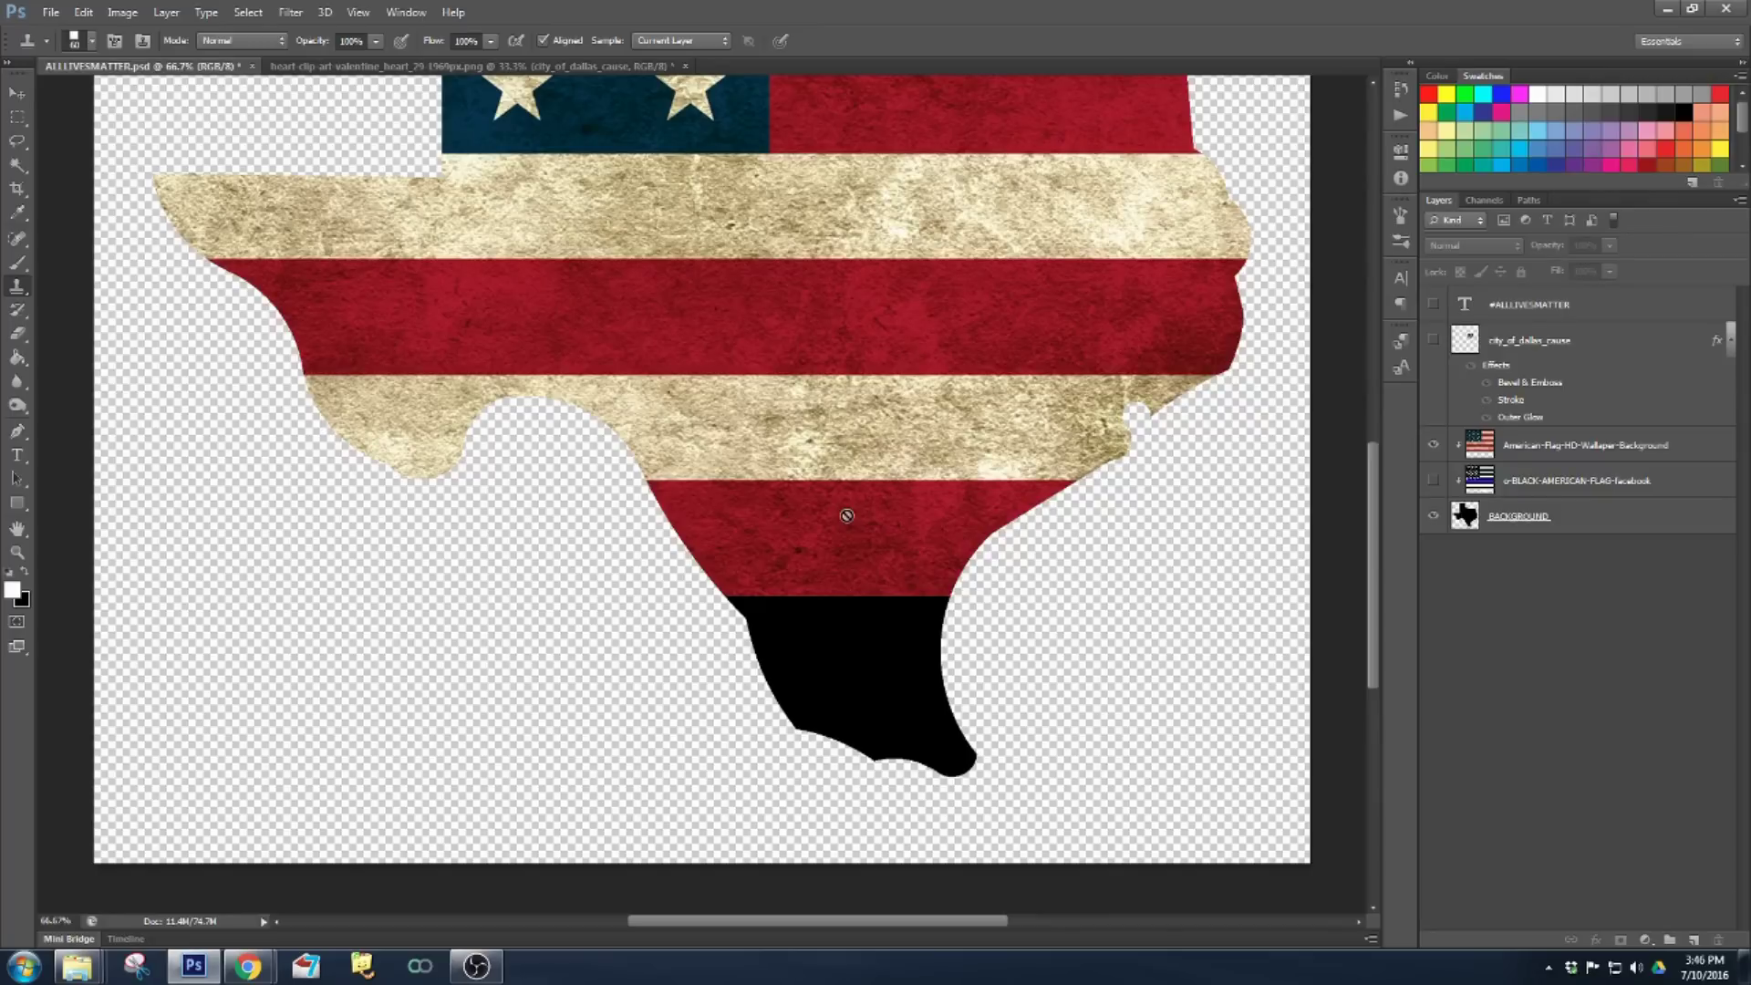
click(1488, 451)
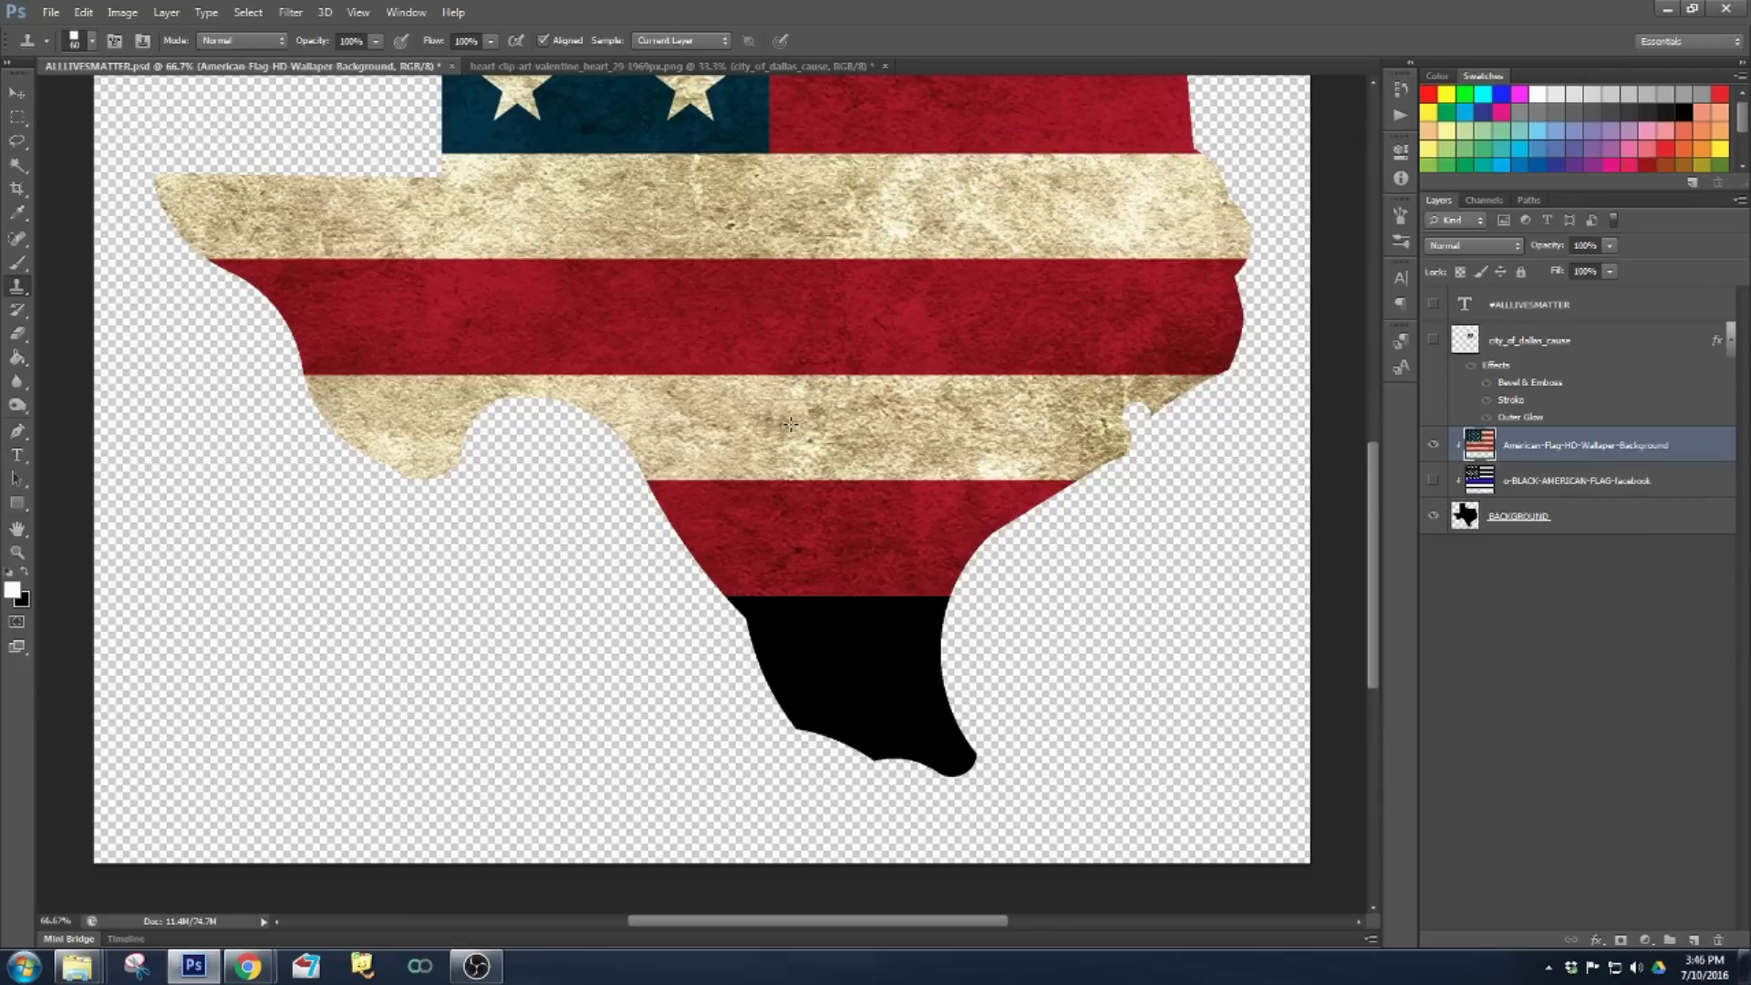
key(Caps_Lock)
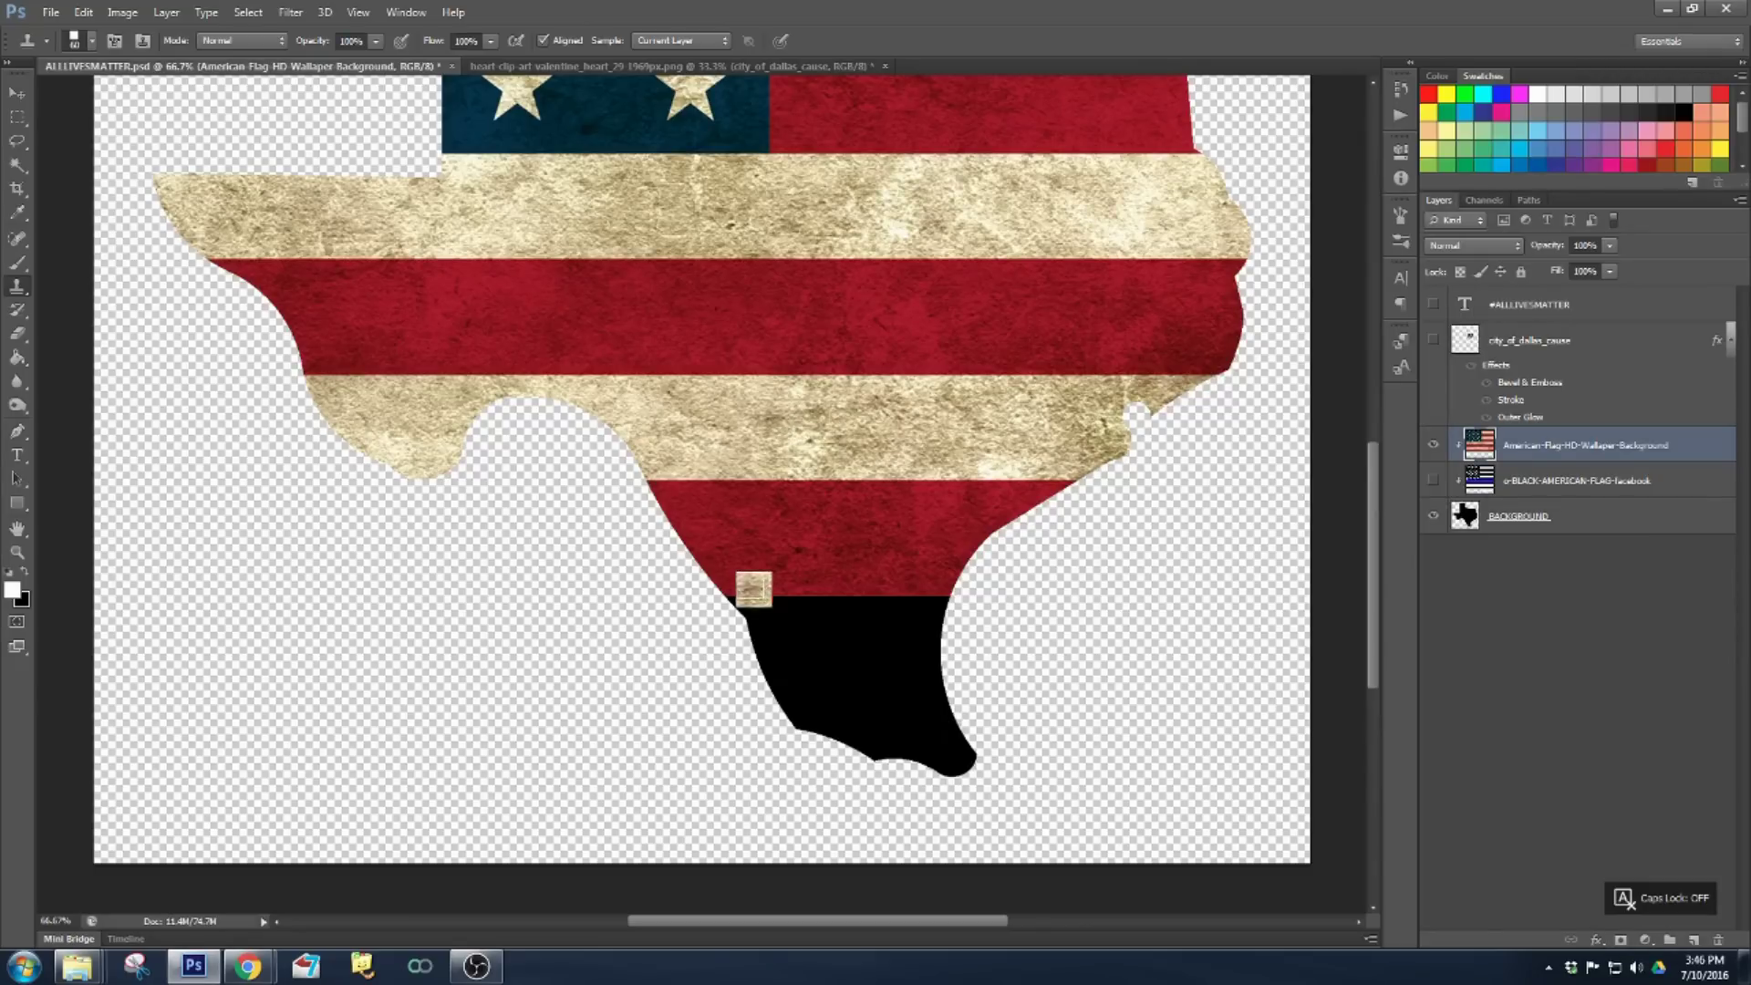
click(766, 633)
scroll(766, 633, up, 1)
key(ctrl+z)
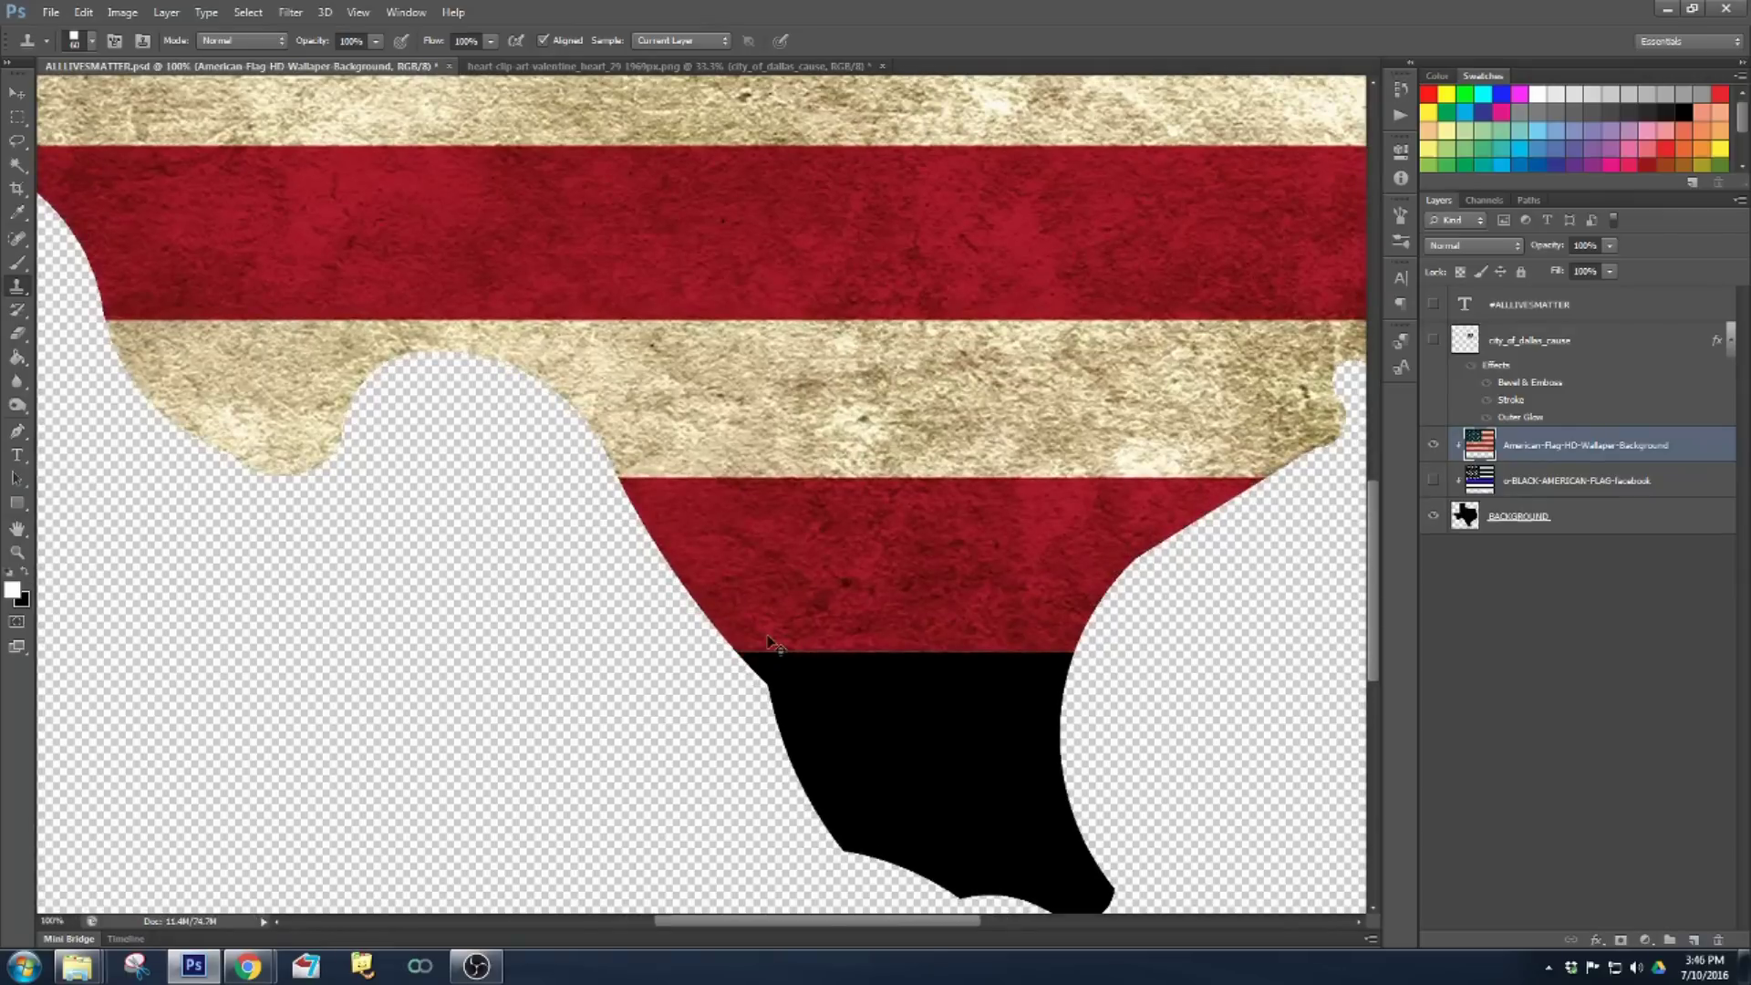
scroll(739, 592, up, 1)
scroll(757, 589, down, 4)
drag(883, 922, 957, 921)
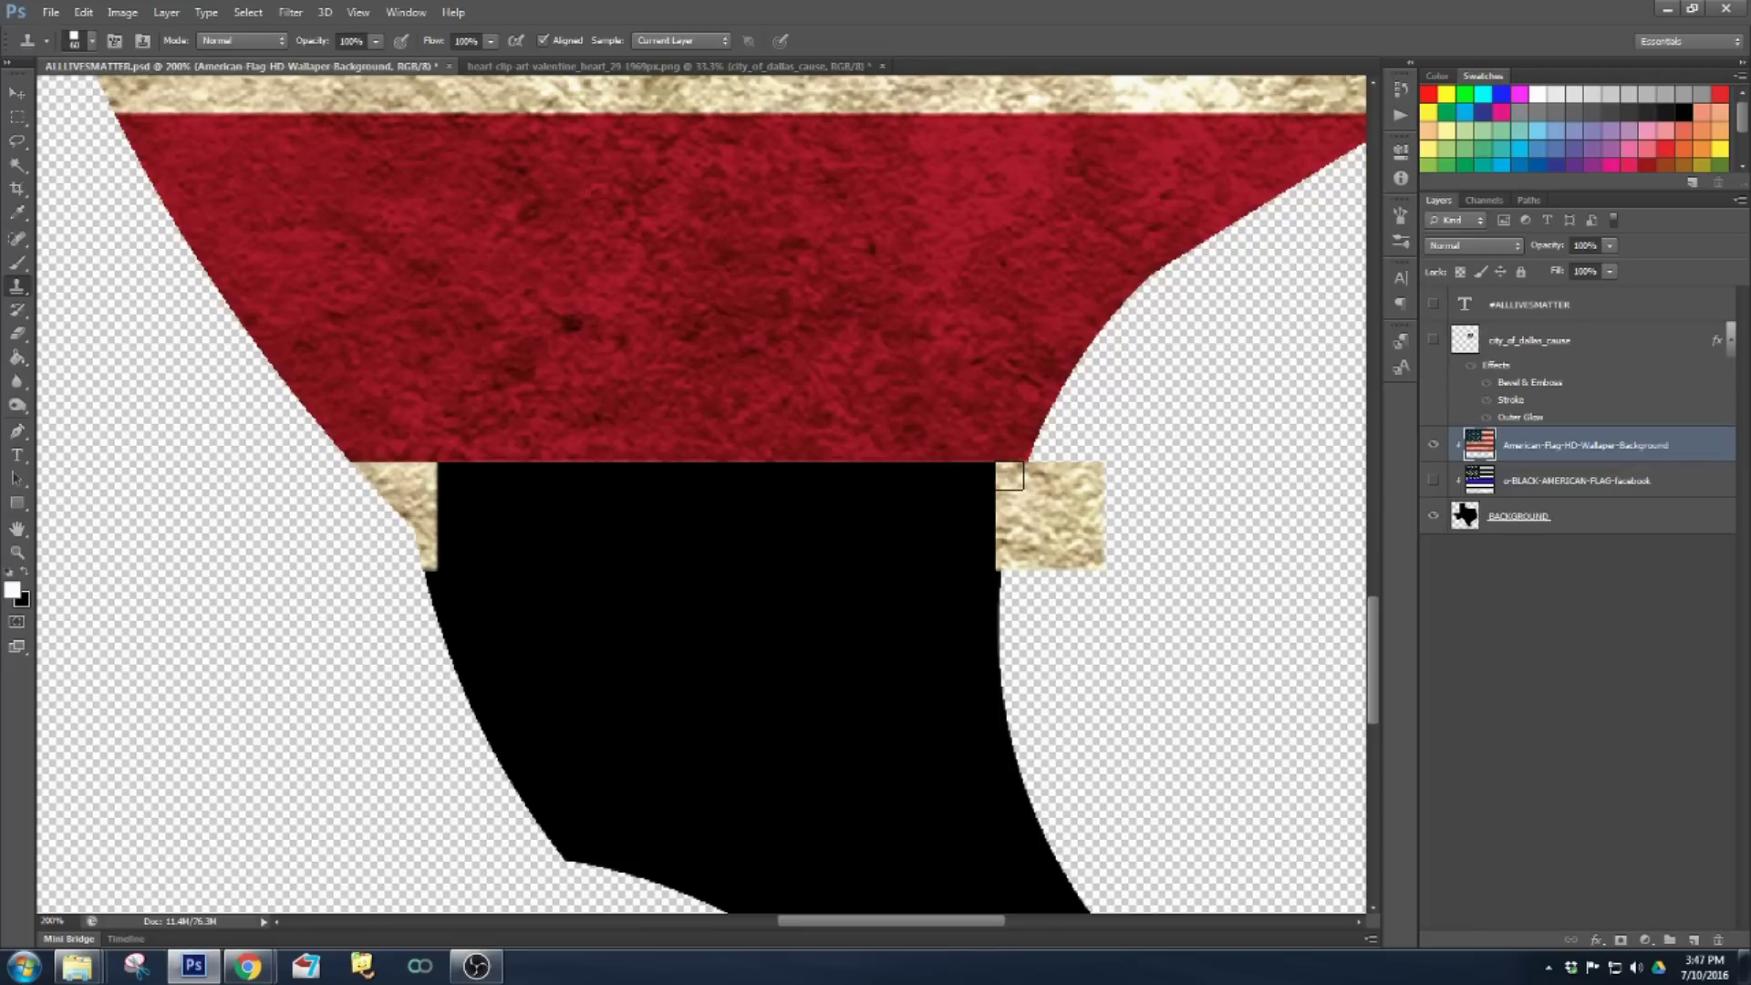
shift+click(1009, 475)
mouse_move(498, 625)
mouse_down()
mouse_move(422, 567)
mouse_move(845, 545)
mouse_move(900, 564)
mouse_move(437, 610)
mouse_move(901, 620)
mouse_move(977, 539)
mouse_move(397, 608)
mouse_up()
- Clone the red stripe's texture over the remaining black southern tip of Texas, undoing the stray last stroke
scroll(867, 618, down, 3)
mouse_move(619, 597)
mouse_down()
mouse_move(1015, 607)
mouse_move(649, 783)
mouse_move(1034, 747)
mouse_move(1048, 848)
mouse_move(1112, 821)
mouse_up()
key(ctrl+z)
key(ctrl+minus)
key(ctrl+minus)
key(ctrl+minus)
key(ctrl+minus)
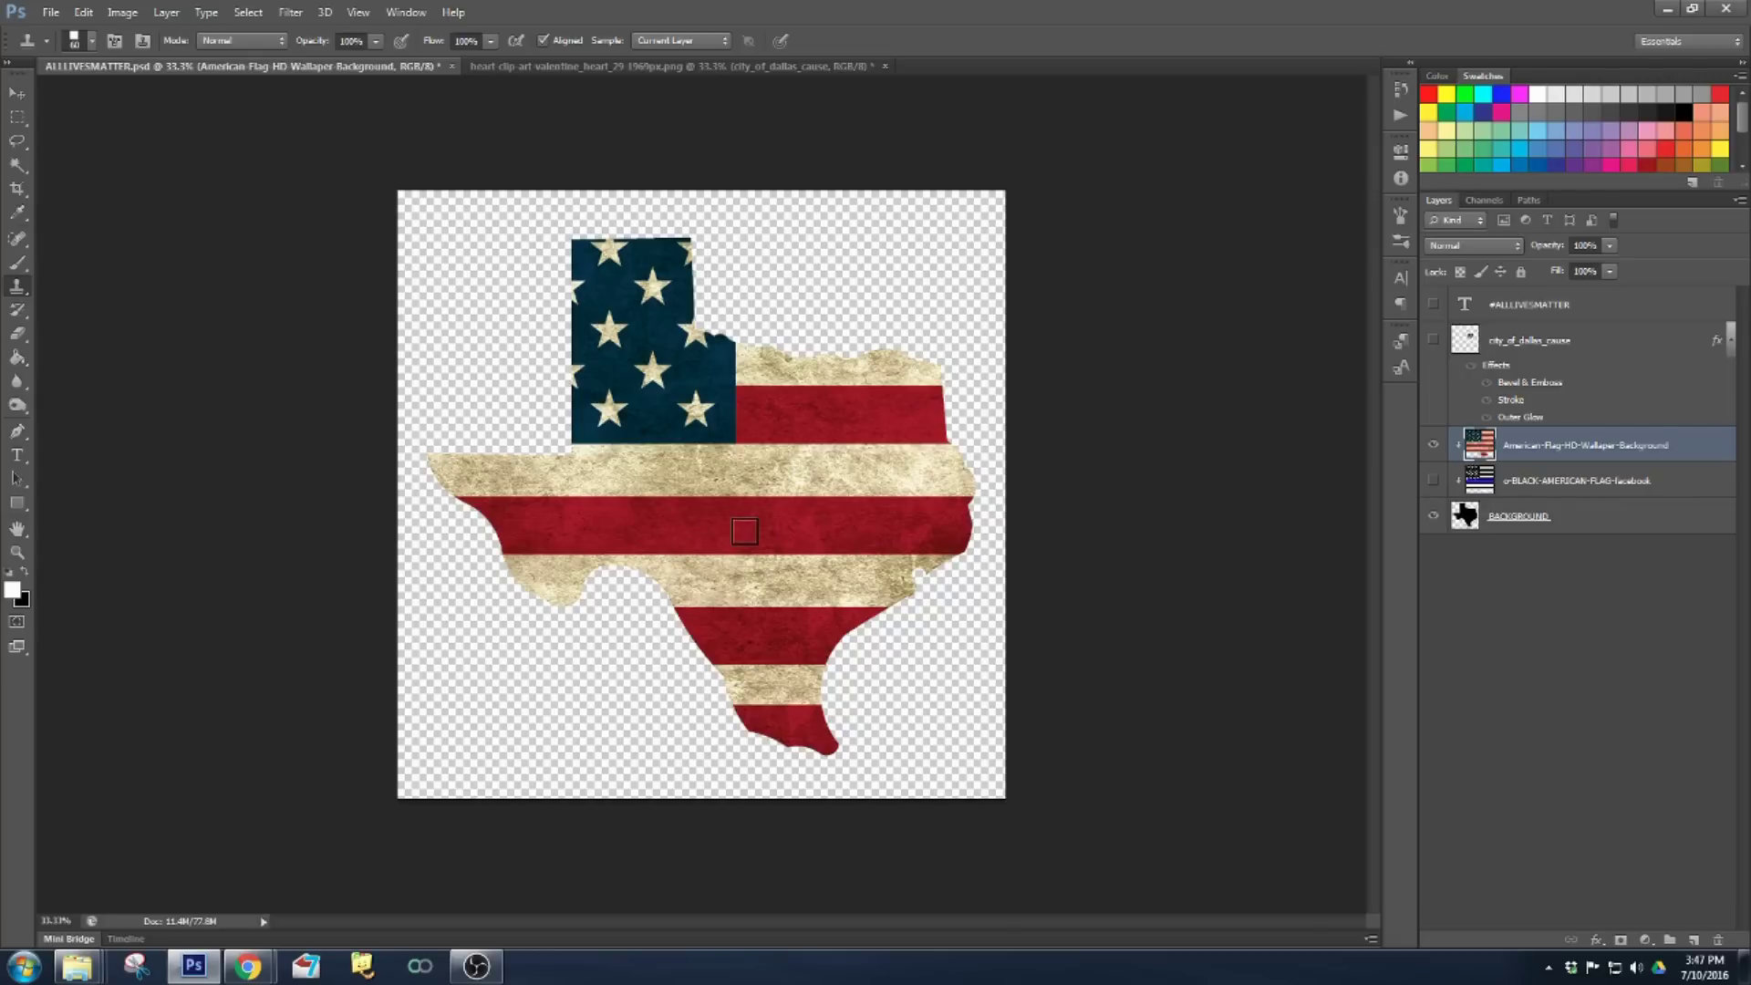
- Marquee-select the full width of the middle red stripe, just below the wide cream stripe under the star field
key(ctrl+plus)
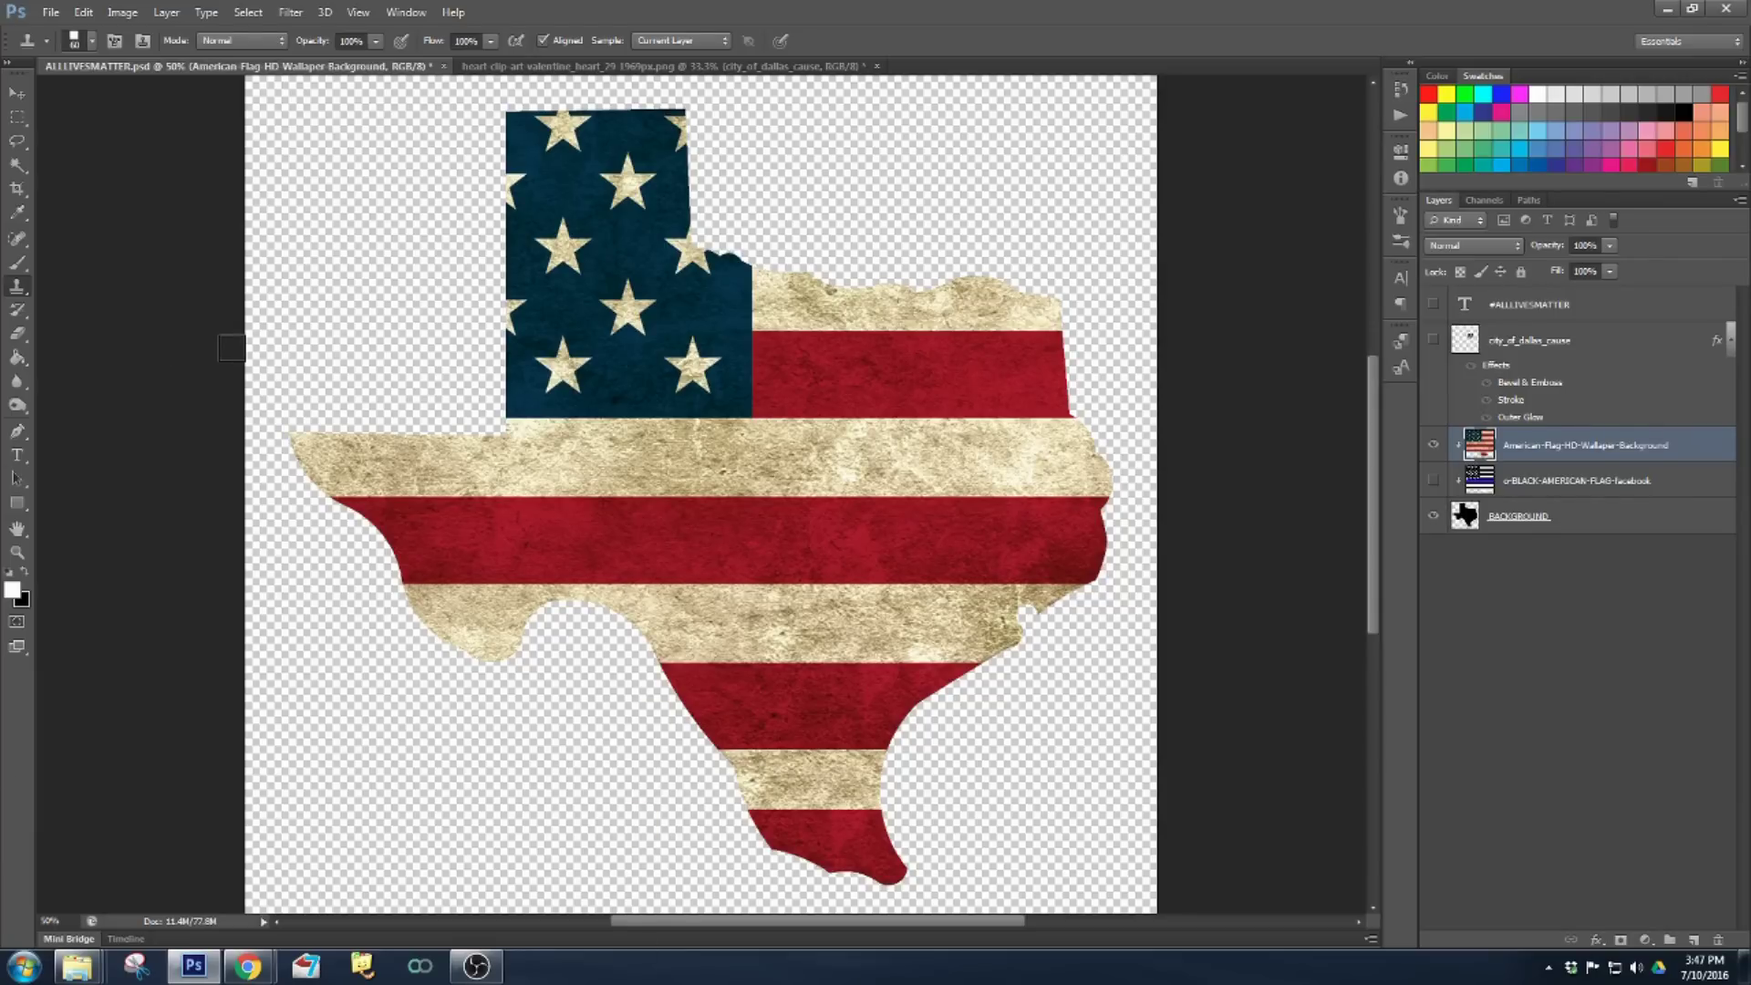
click(17, 117)
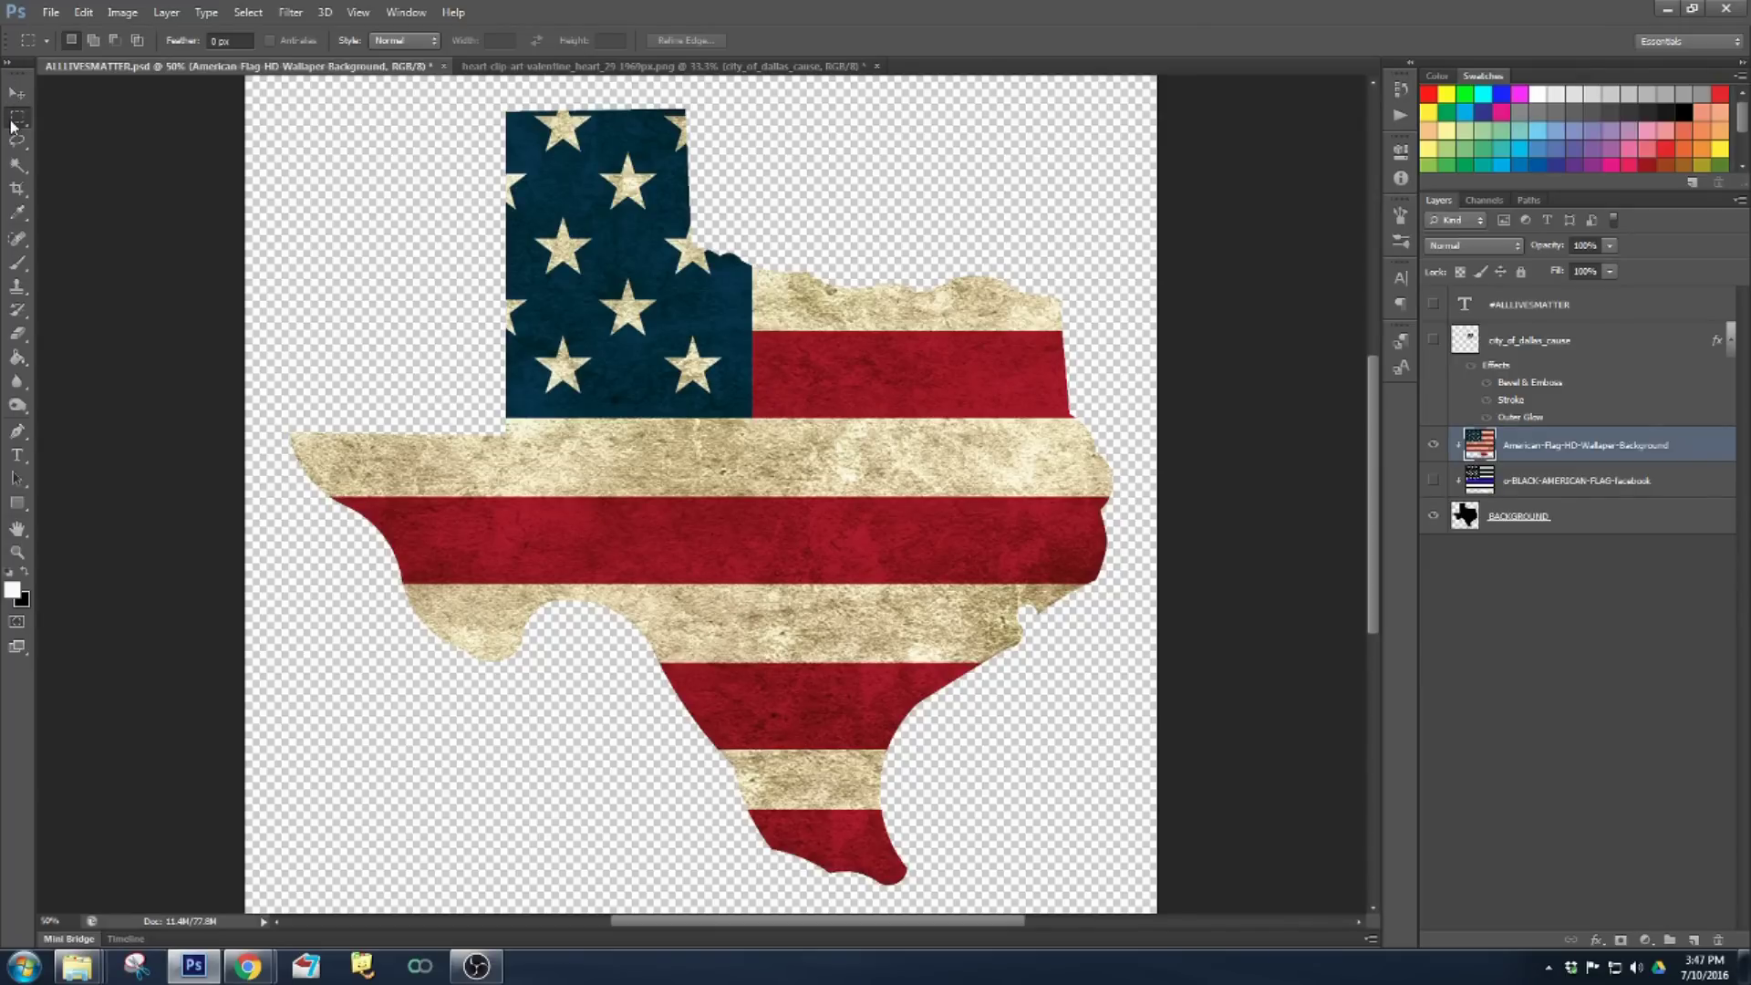
drag(326, 495, 328, 497)
click(327, 497)
key(ctrl+plus)
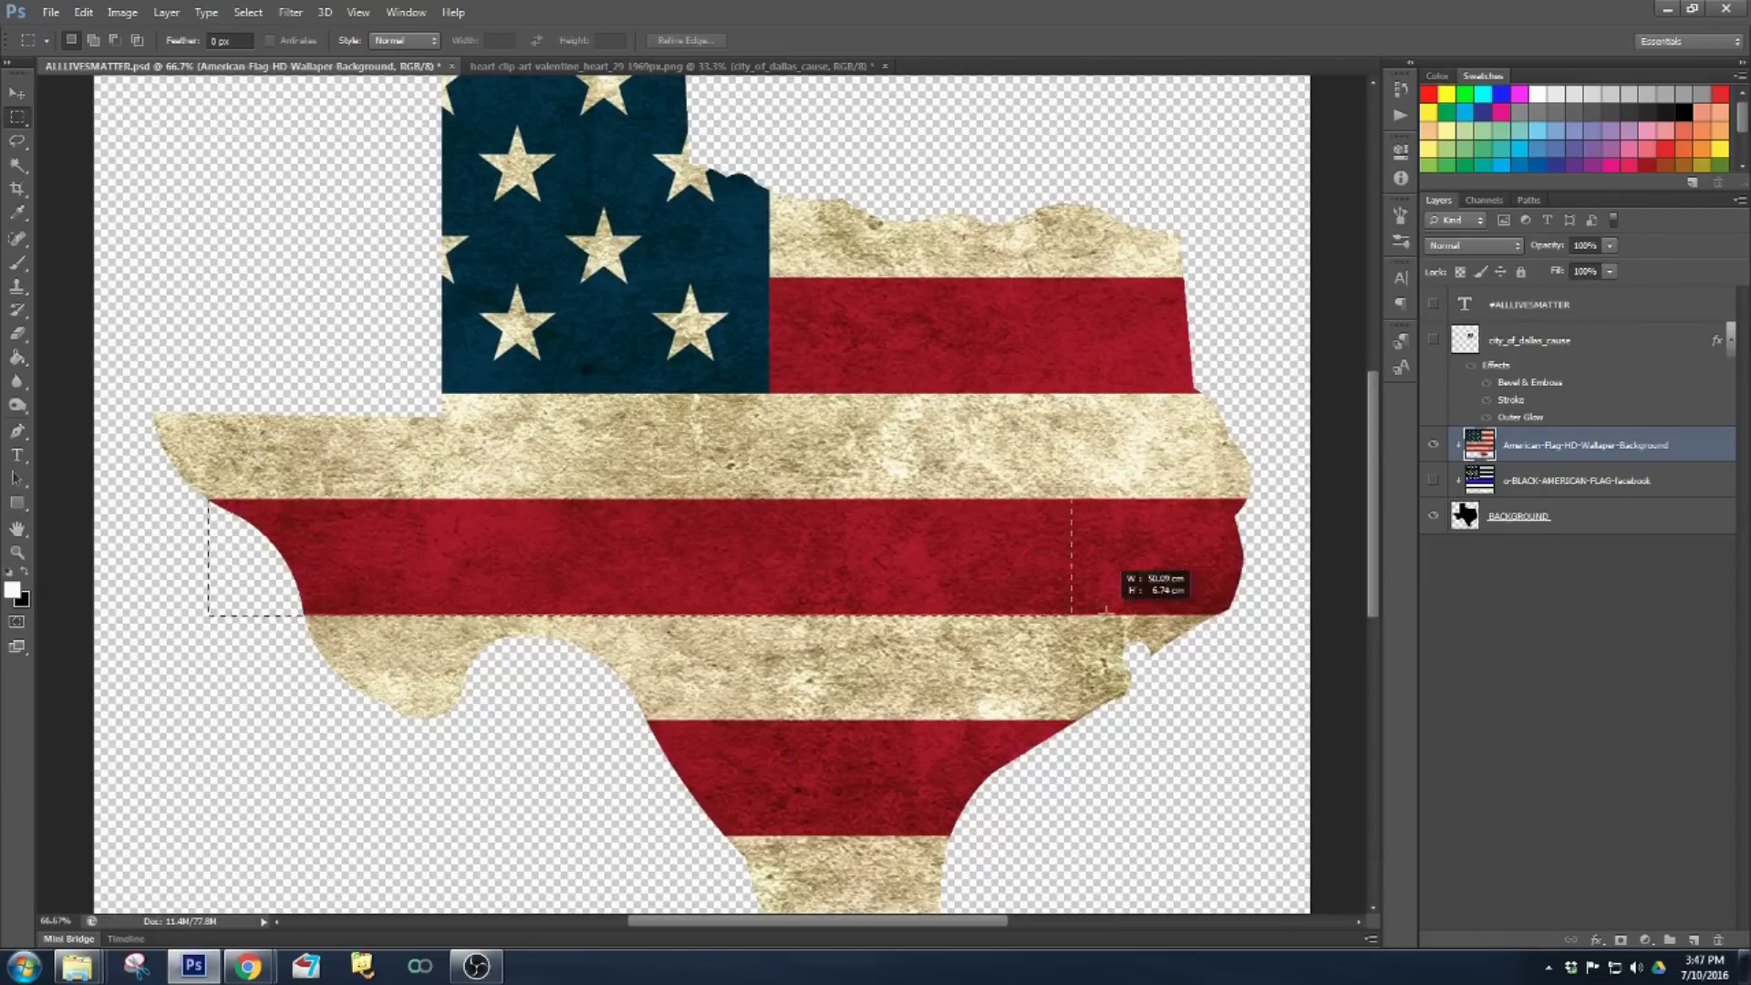
drag(1209, 605, 1267, 614)
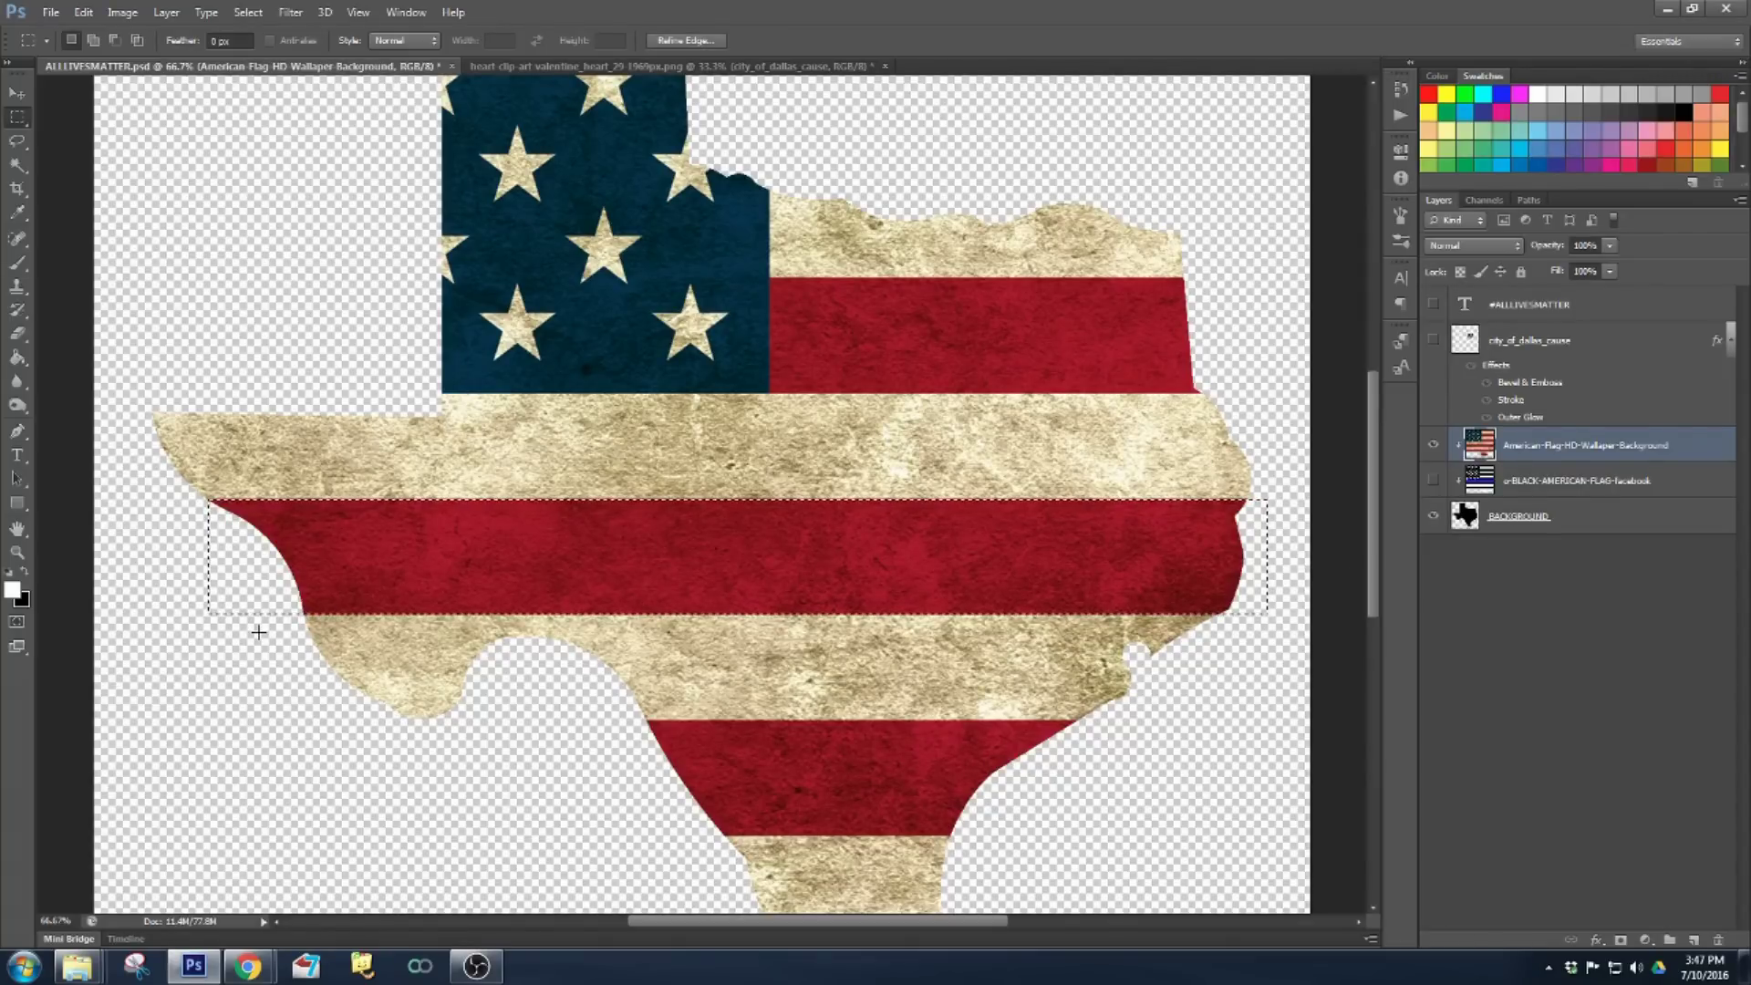
- Set the foreground color to pure blue, 0000ff
click(14, 590)
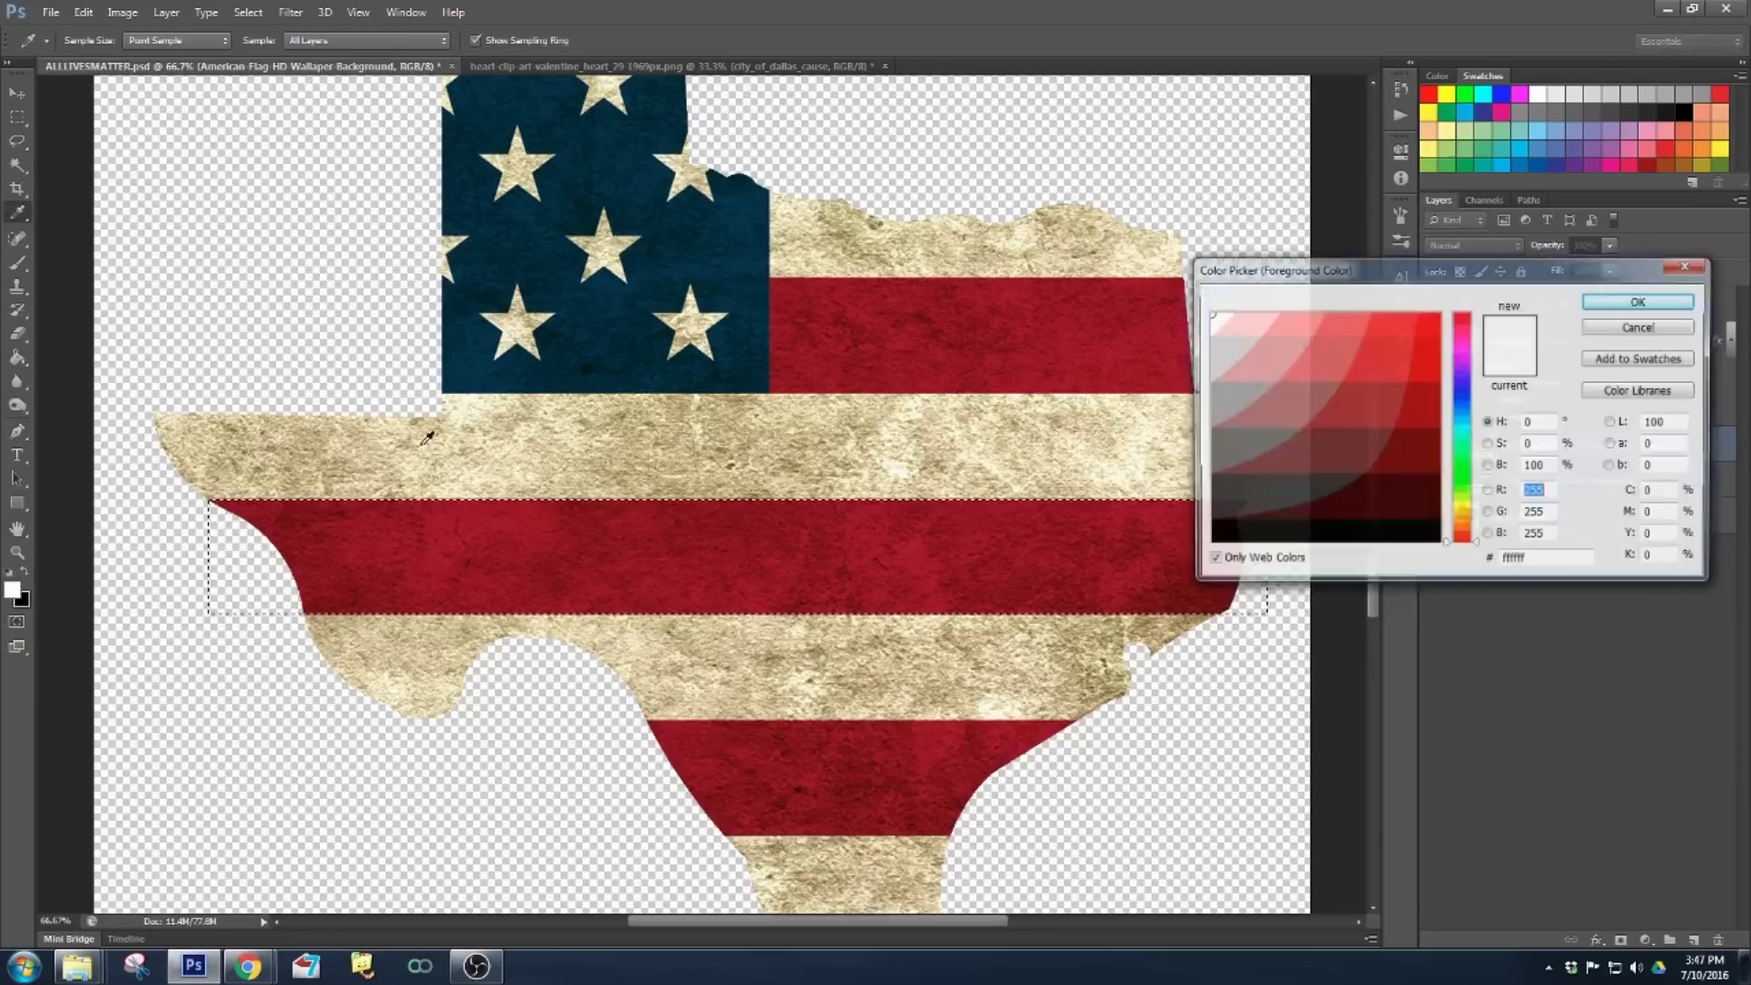
click(1461, 390)
click(1435, 321)
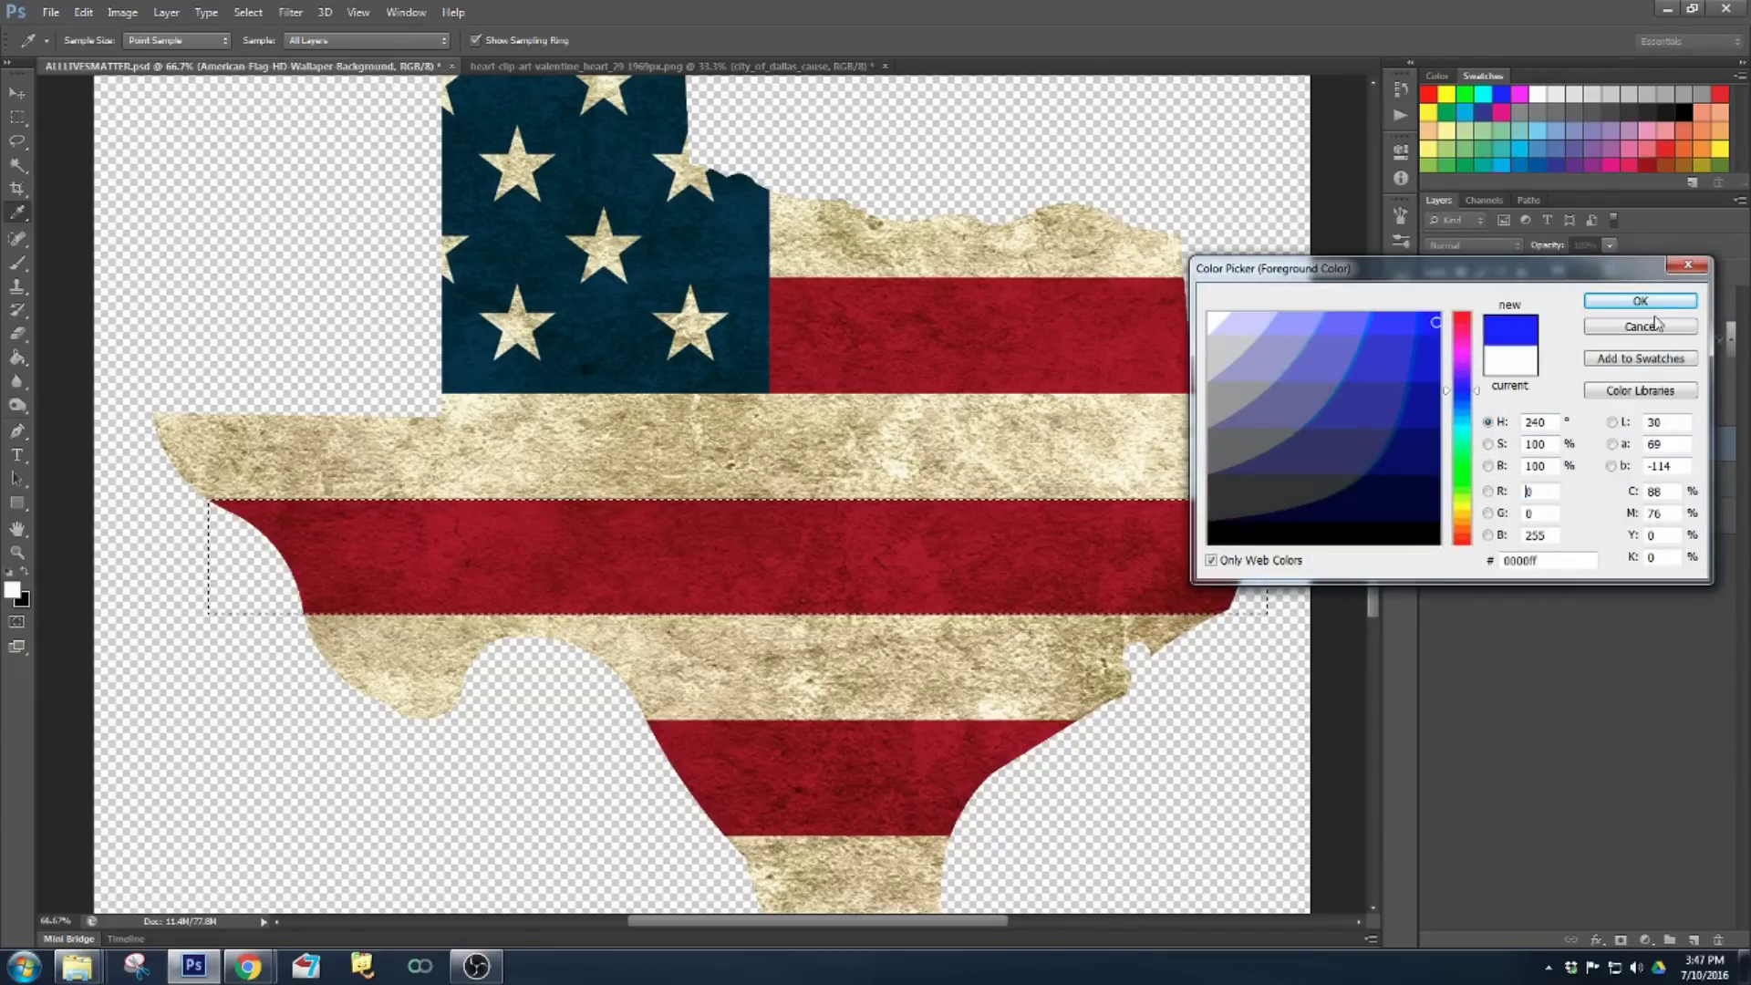
click(1641, 301)
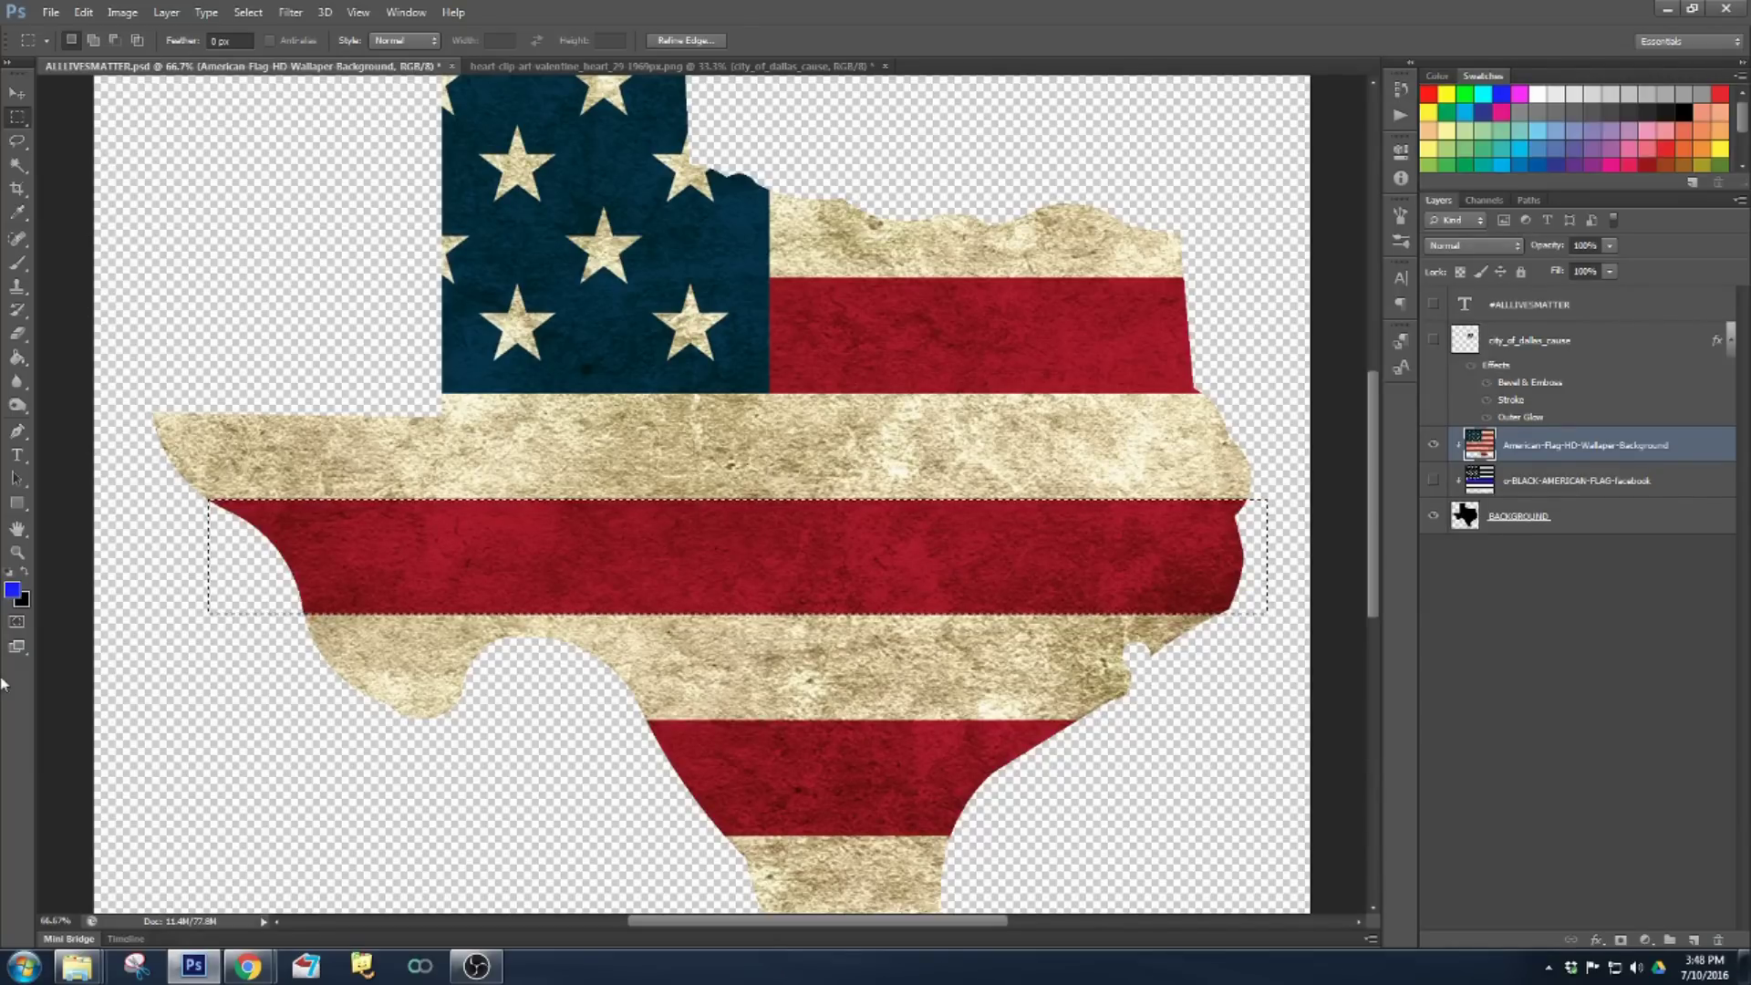
- Set the Brush to Overlay mode with a 200 px square tip and paint the selected red stripe blue across its width
click(17, 263)
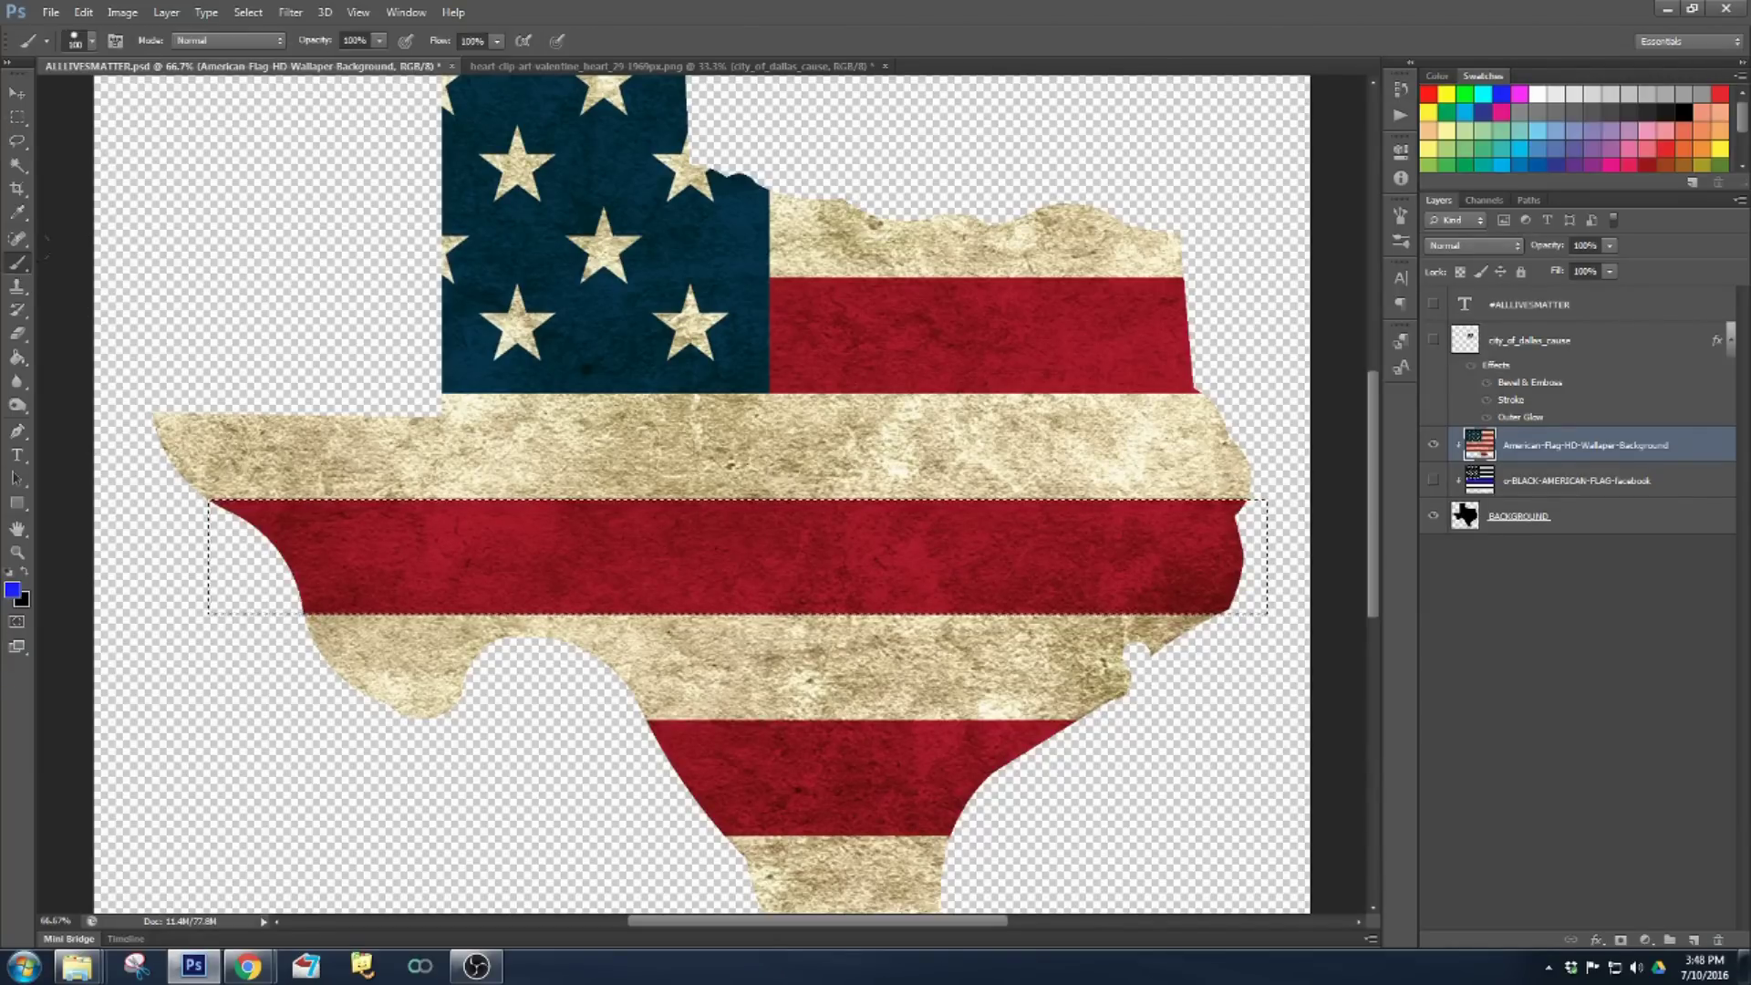
click(266, 42)
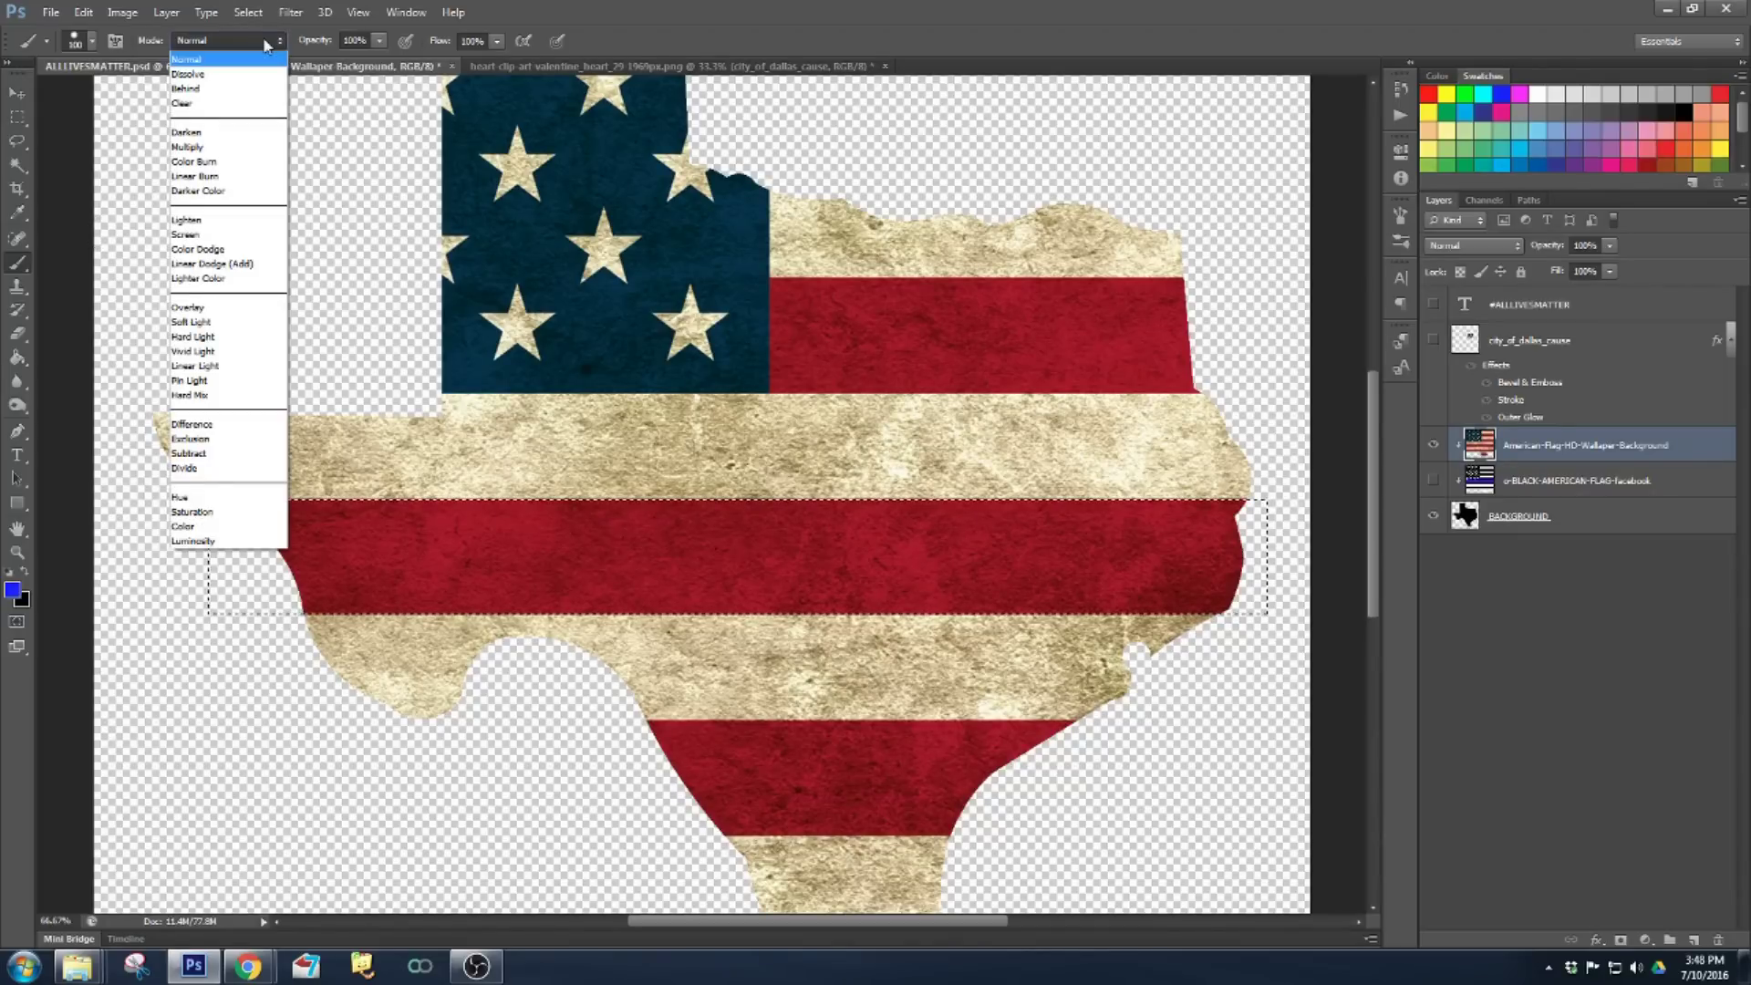
click(226, 309)
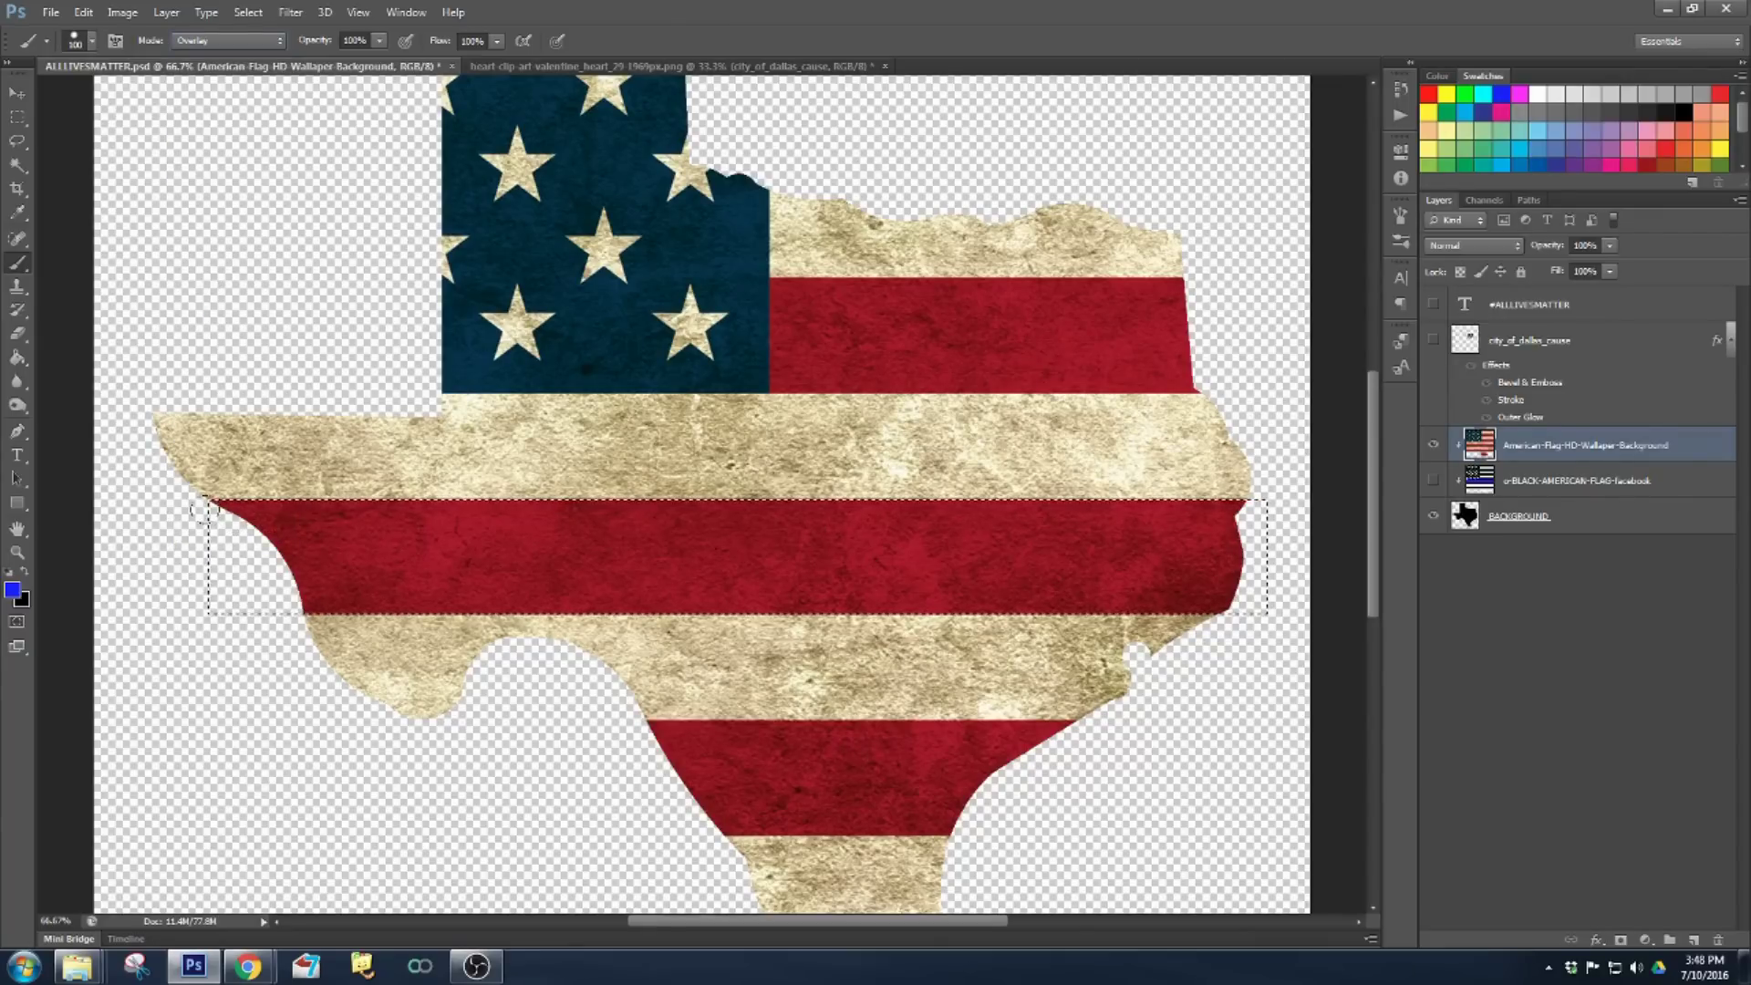
click(91, 42)
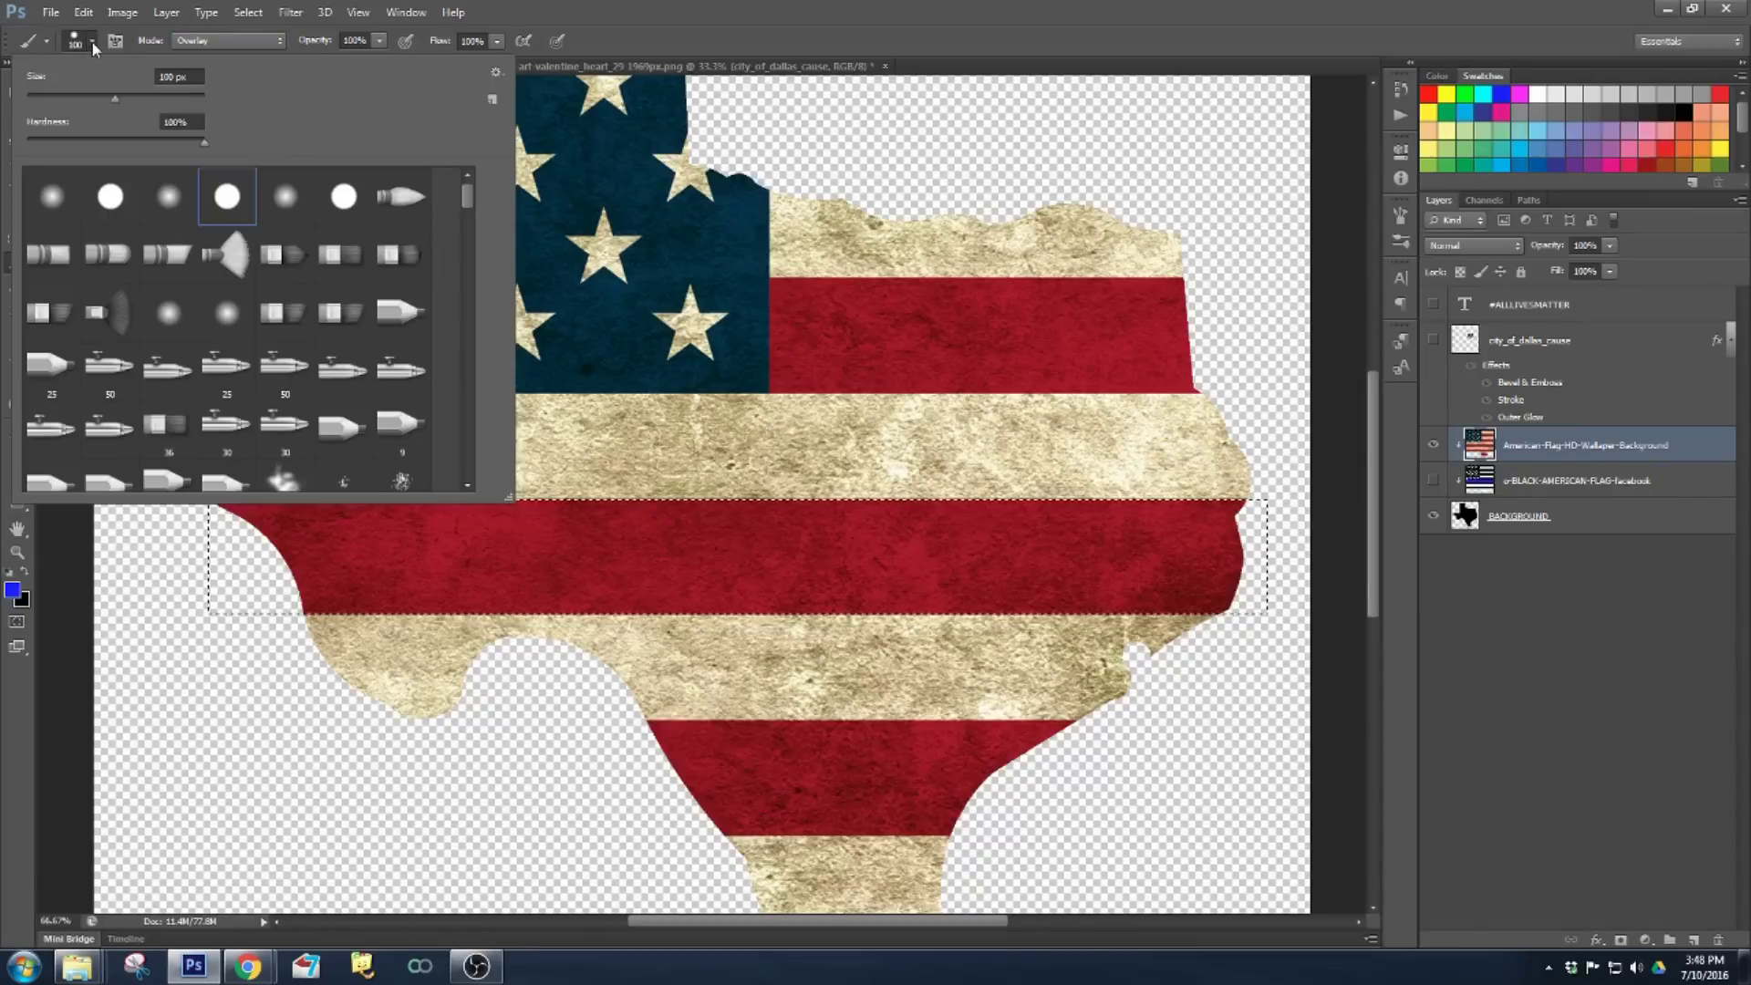
scroll(380, 383, down, 3)
scroll(380, 383, down, 15)
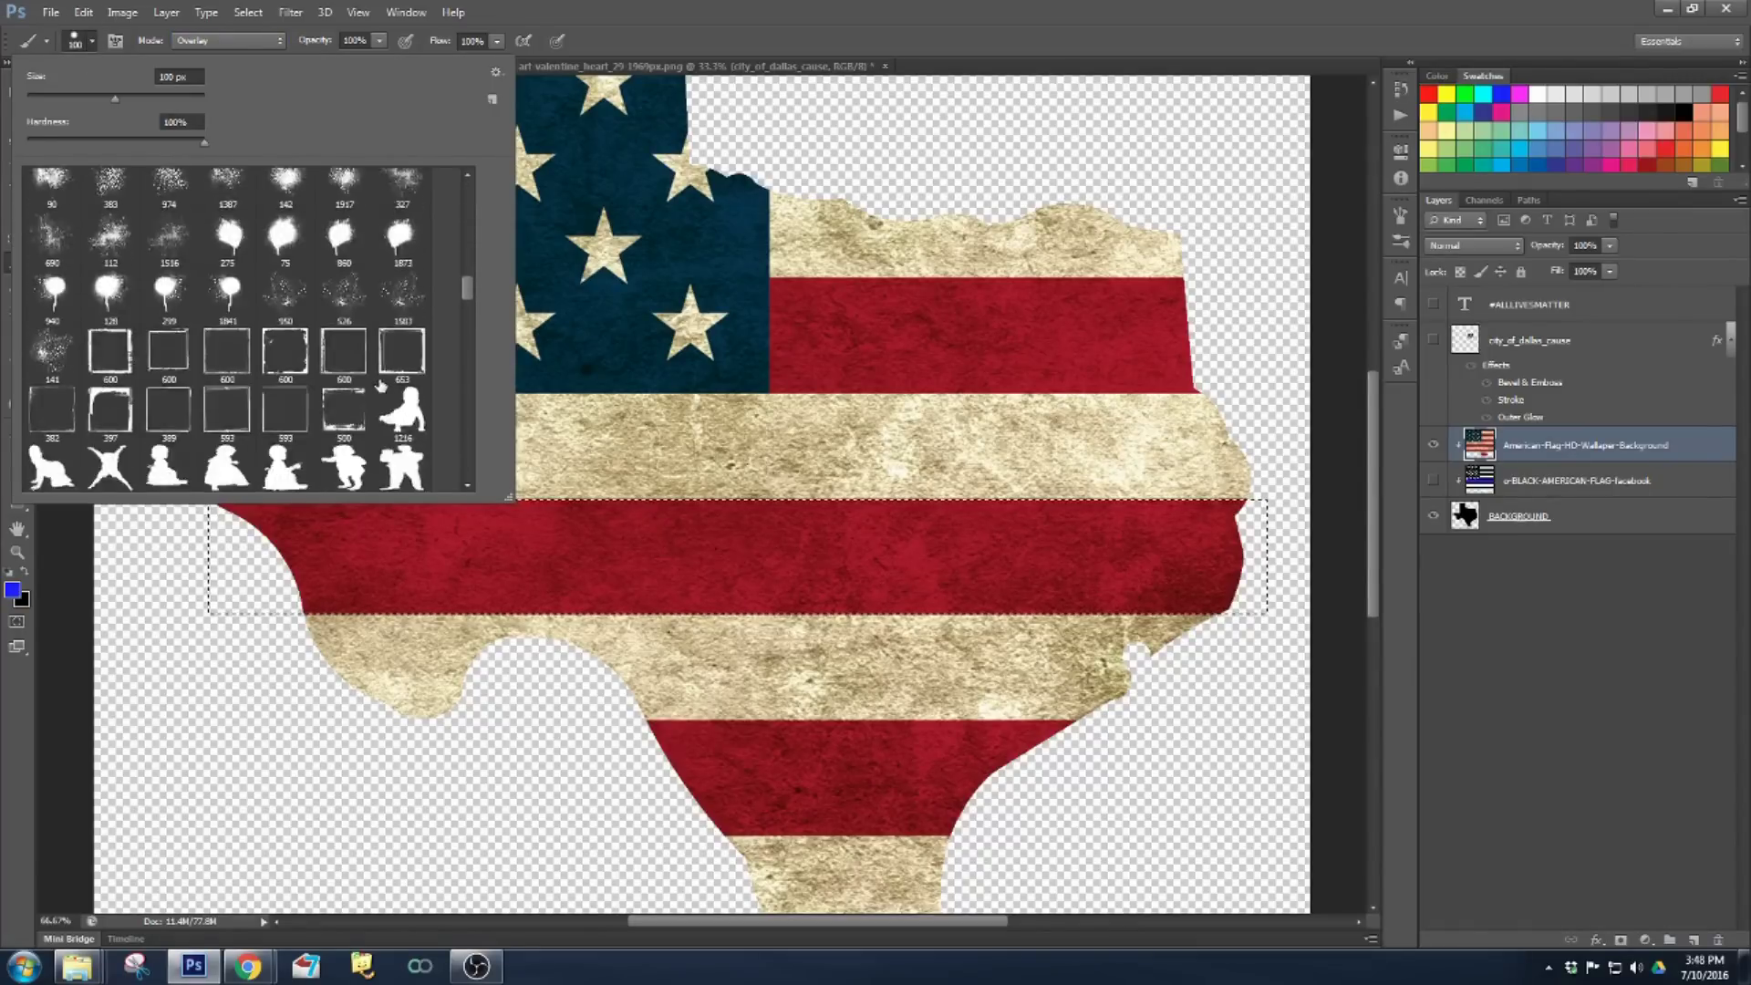
scroll(381, 386, up, 10)
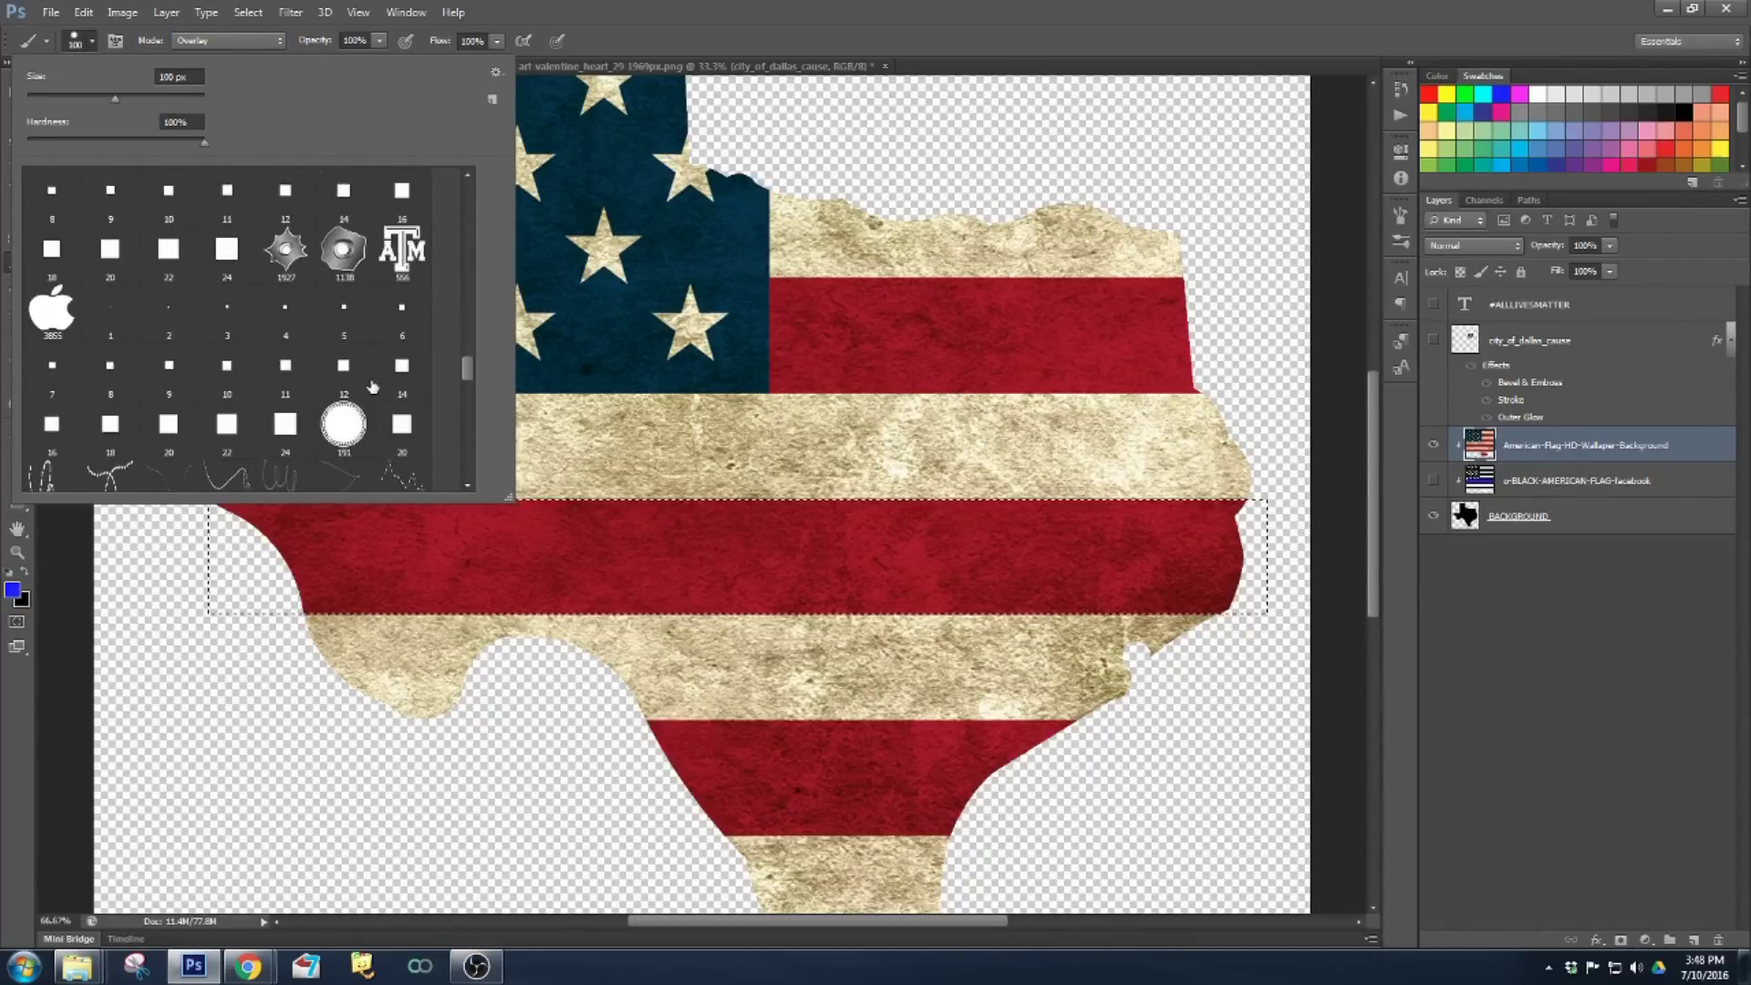
double_click(285, 410)
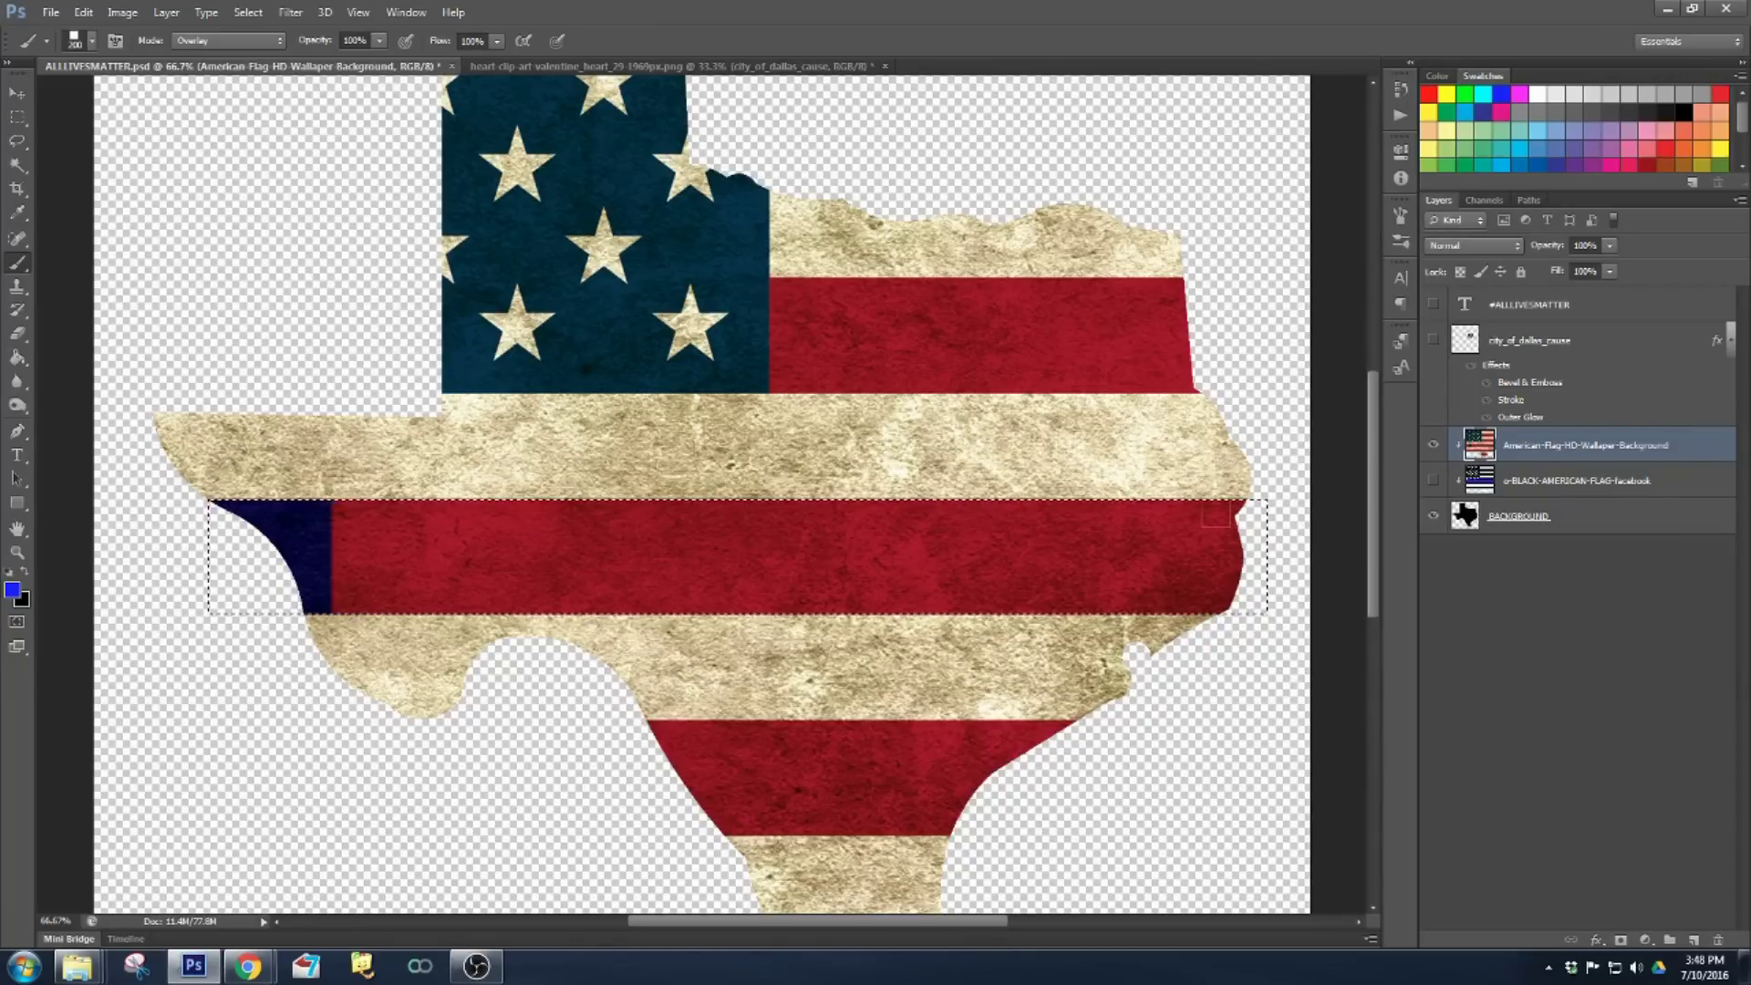
drag(1215, 514, 1240, 556)
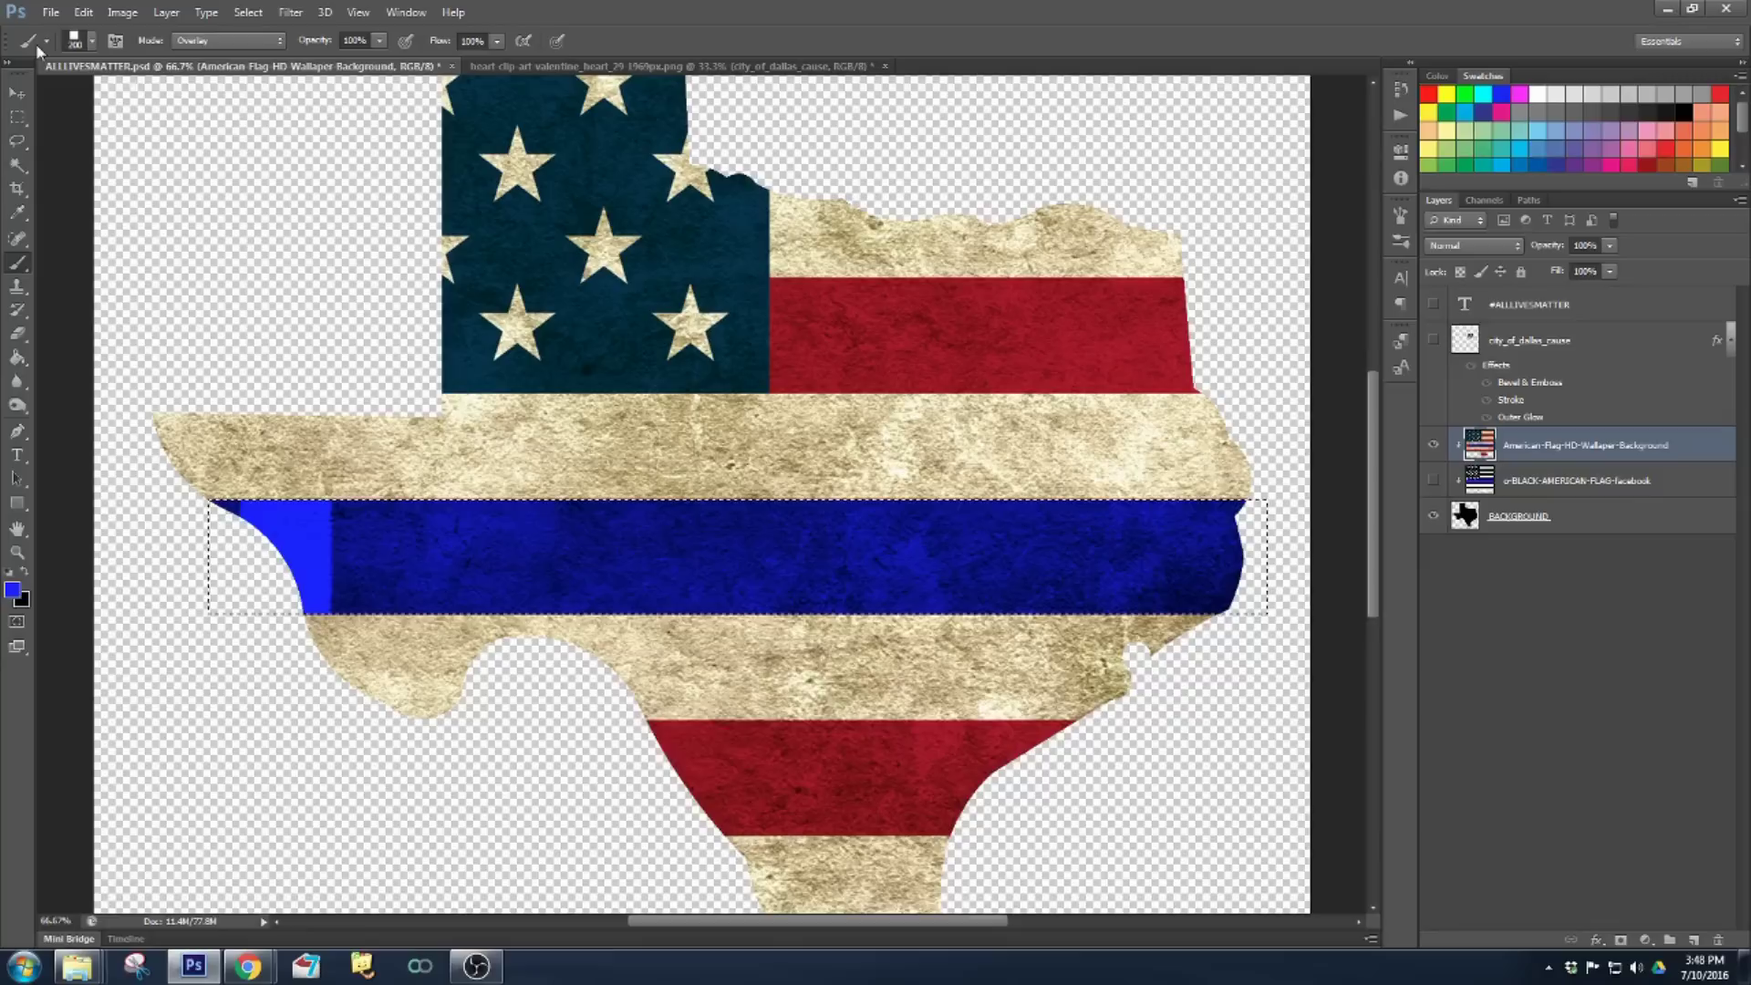
- Deselect the blue stripe
click(18, 285)
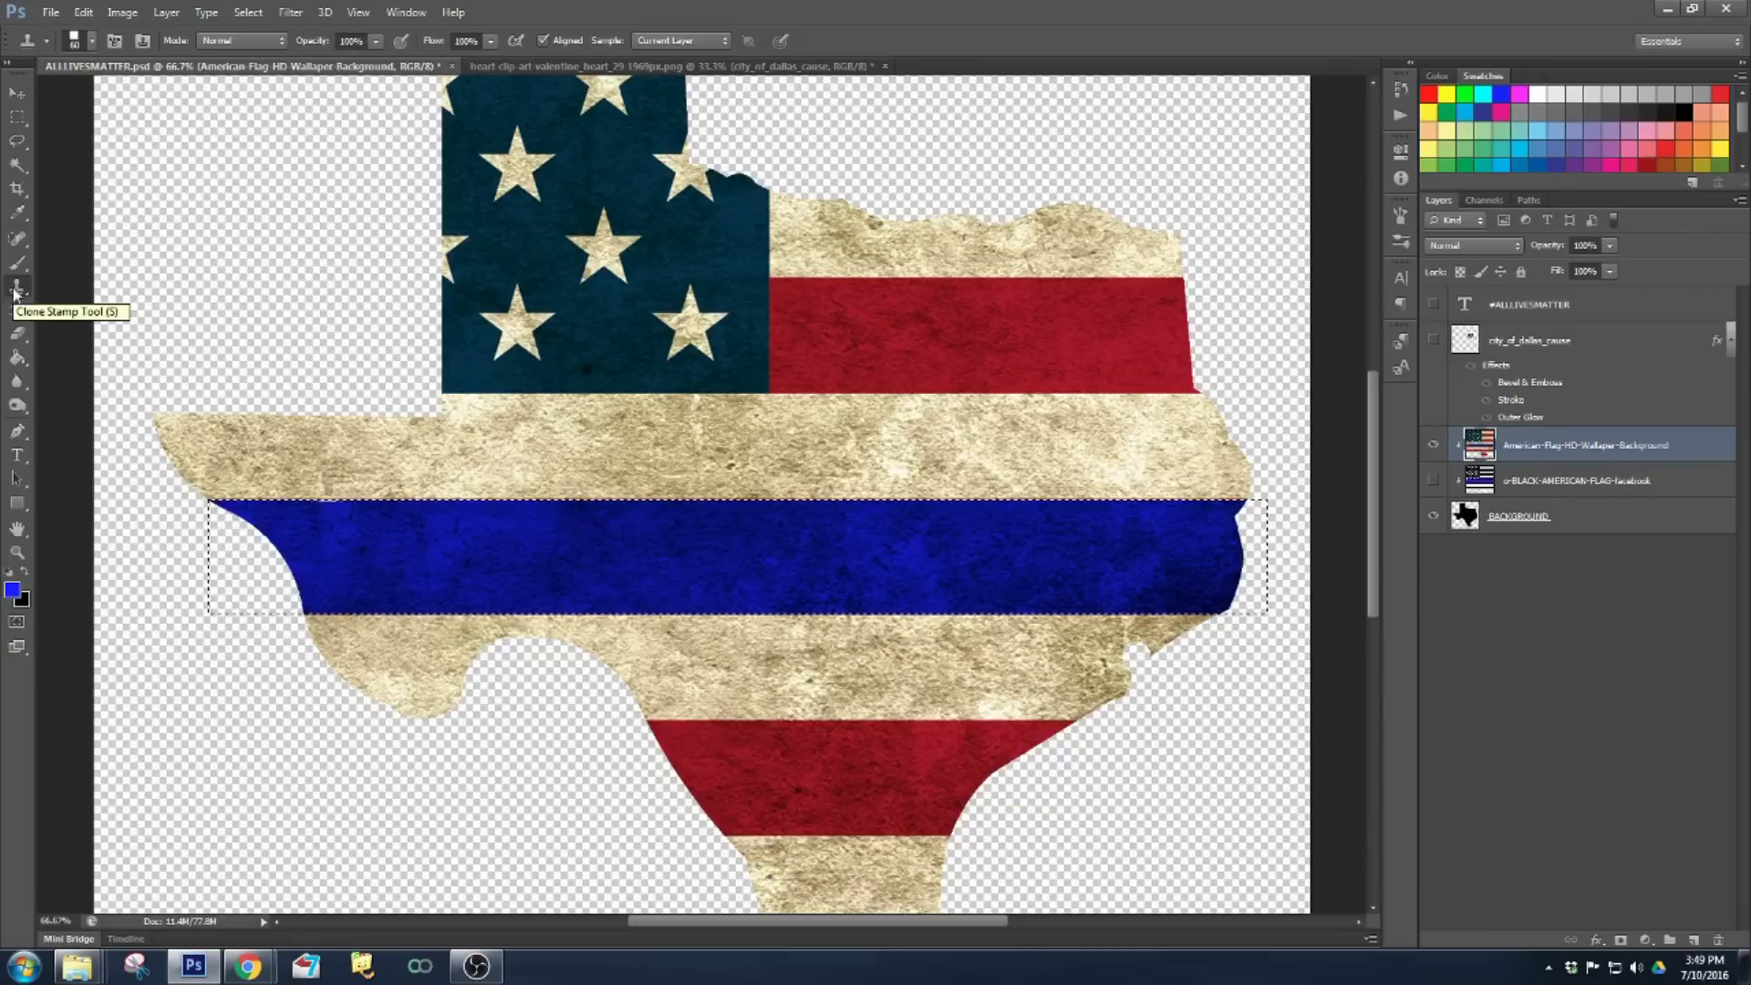
click(16, 238)
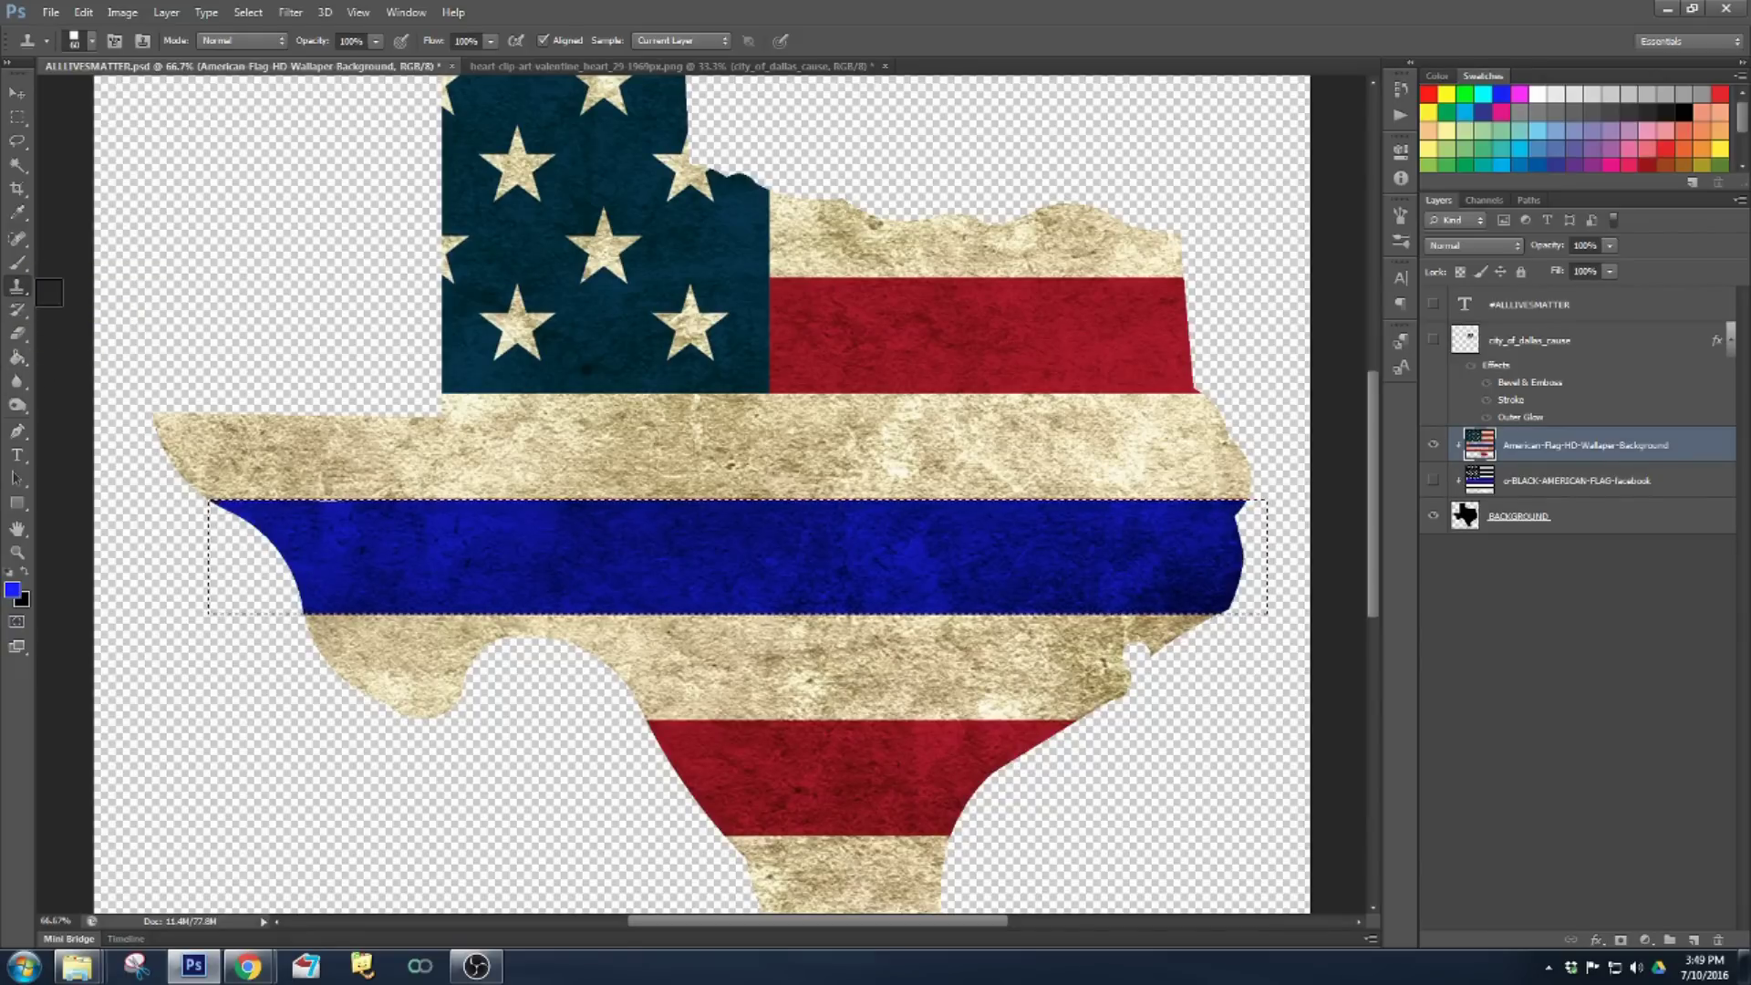
click(17, 96)
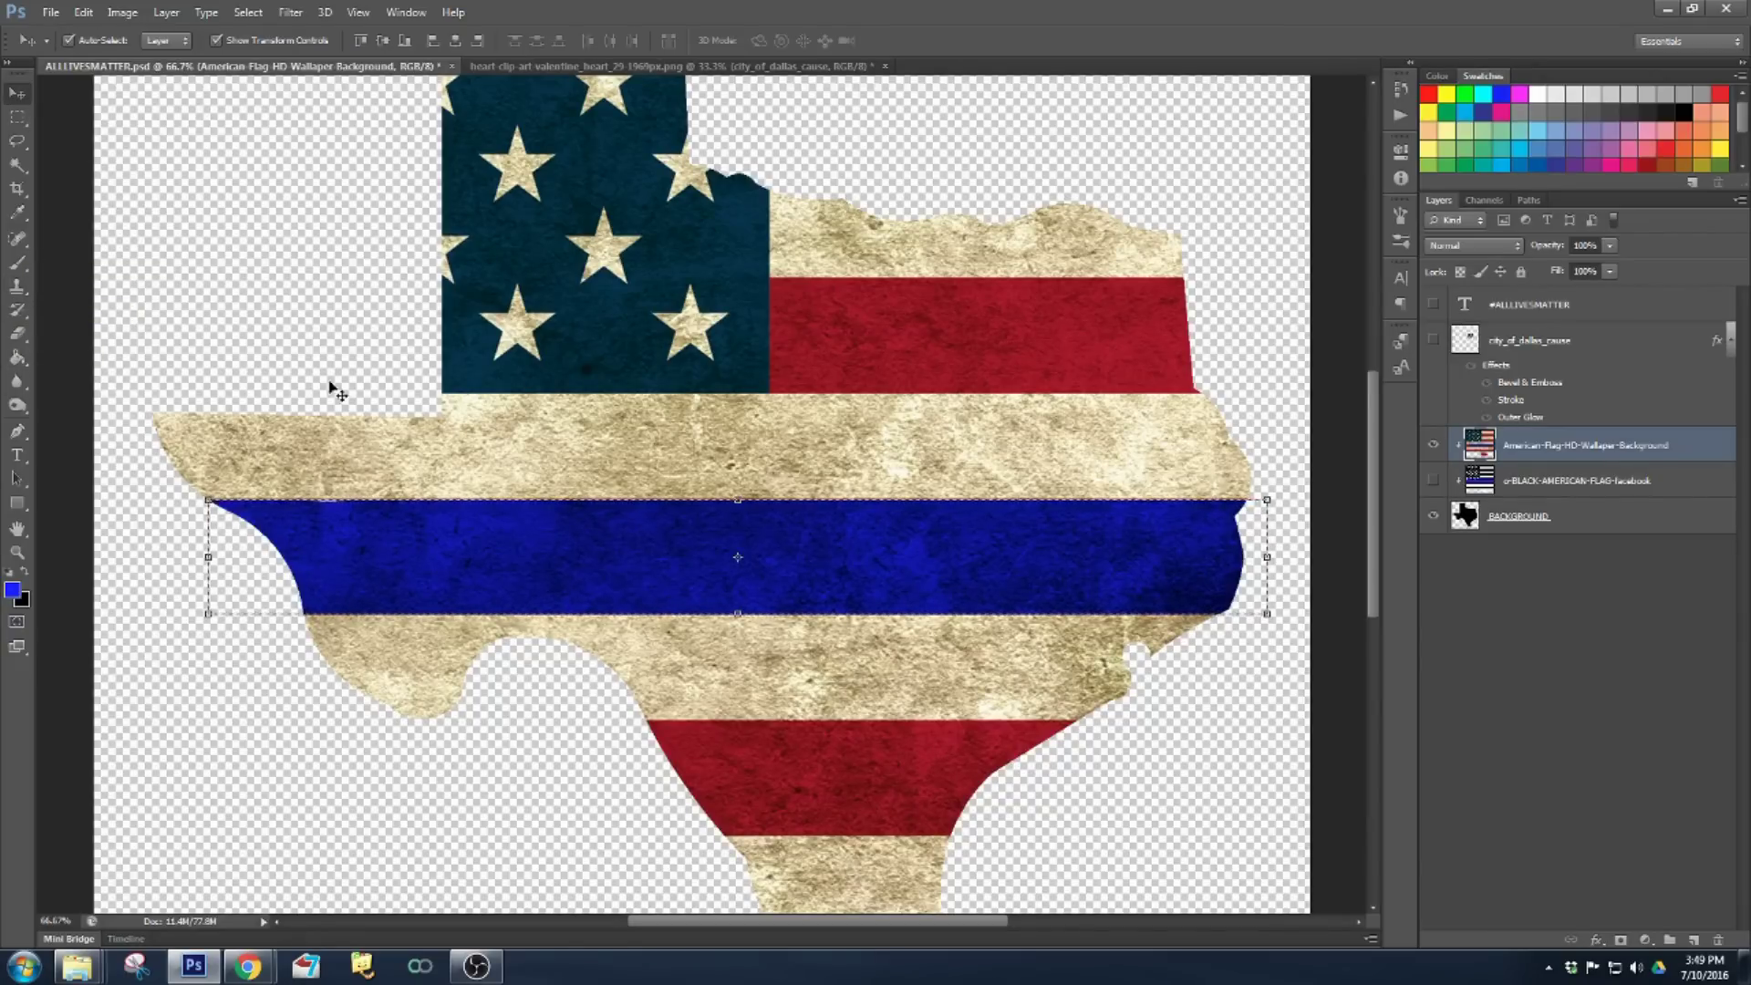
click(17, 120)
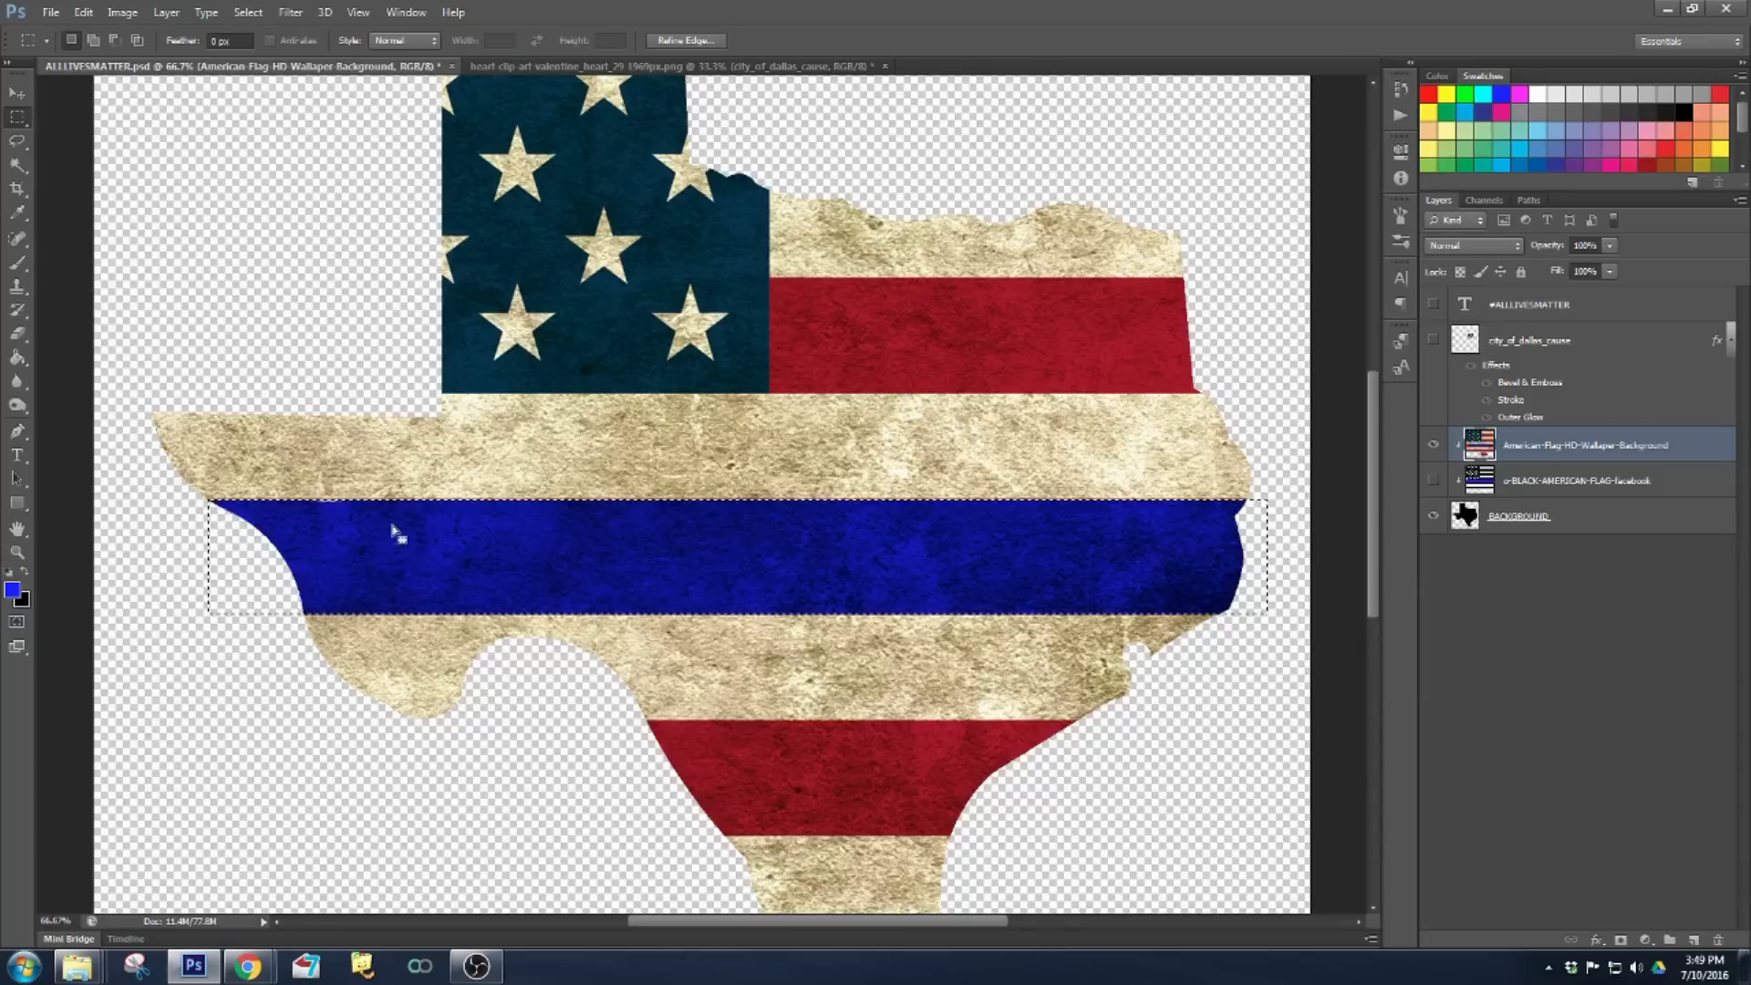
click(334, 529)
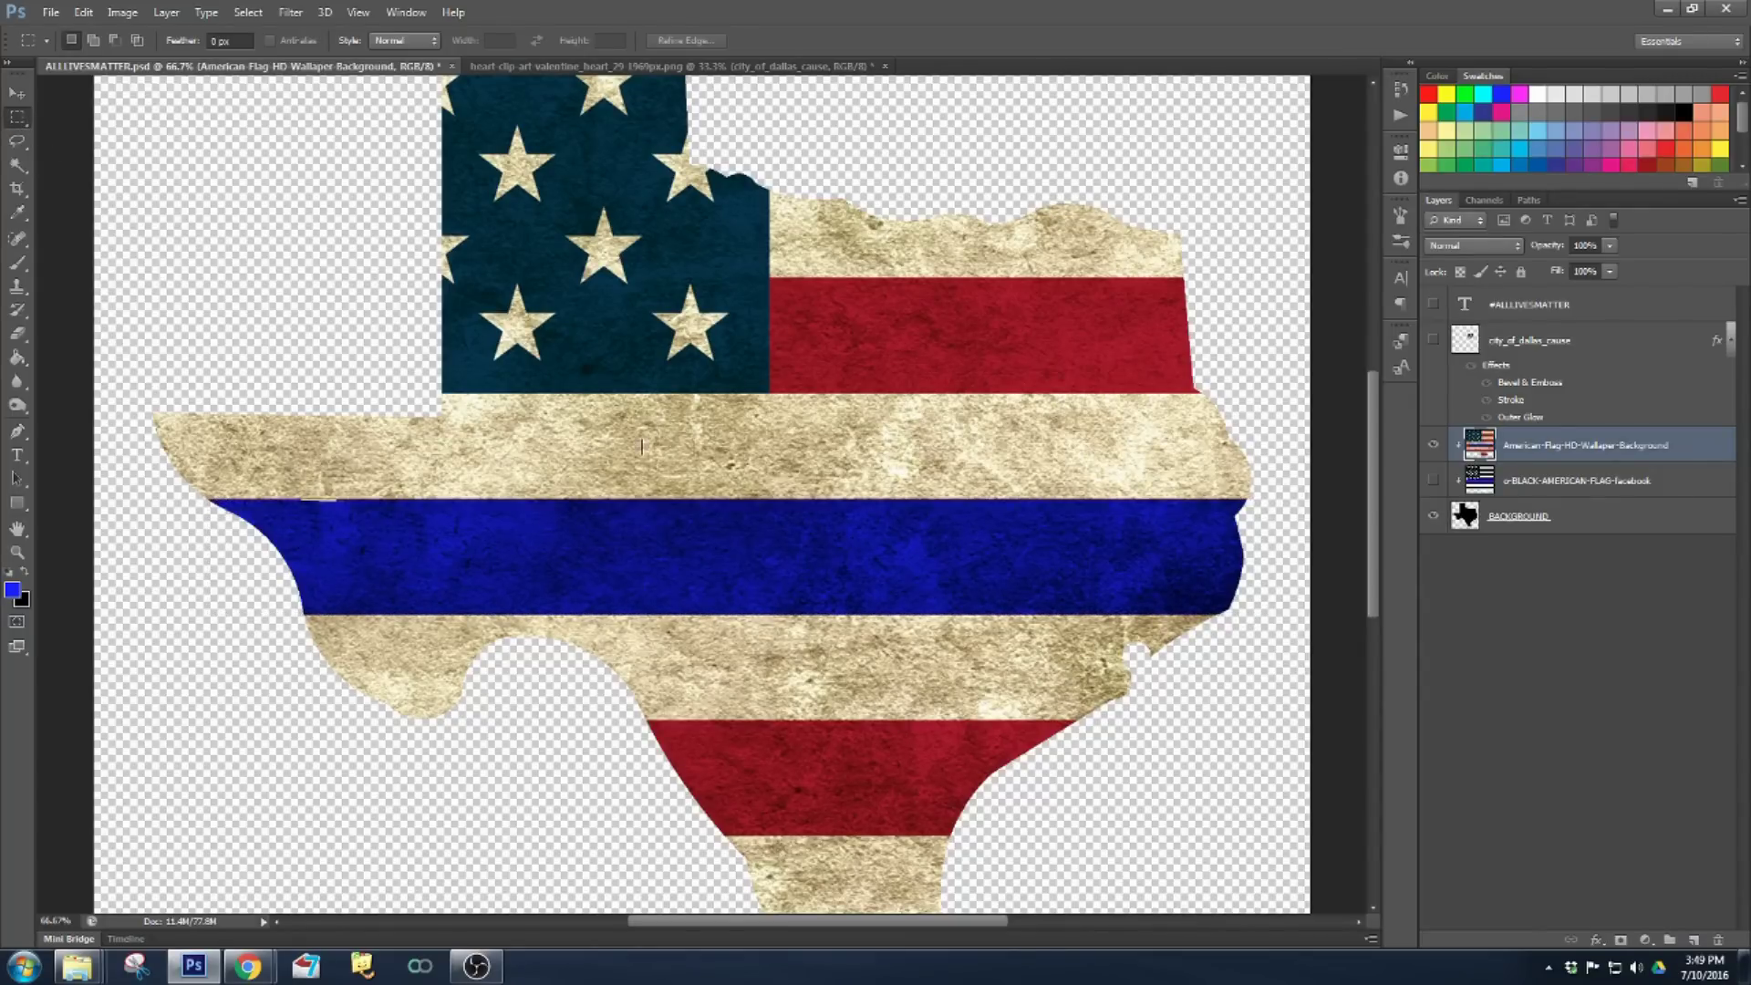
- Clone the blue texture over the cream sliver along the blue stripe's upper edge near the western end of Texas
key(ctrl+plus)
key(ctrl+plus)
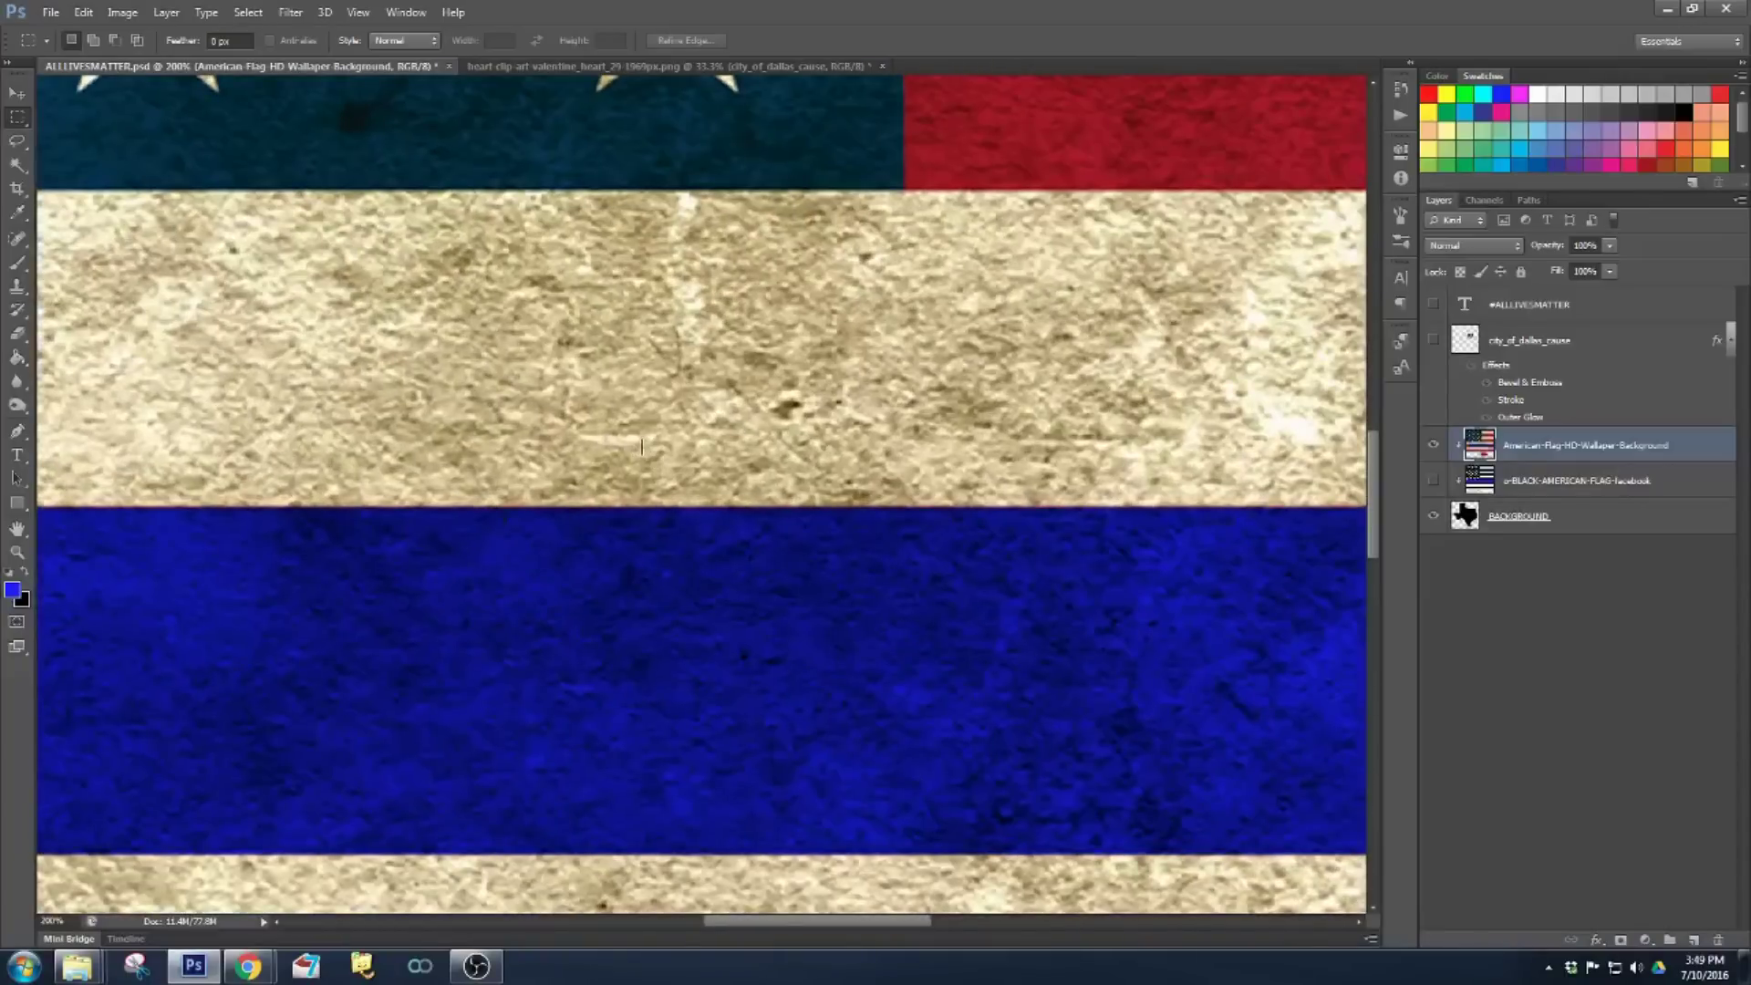
drag(796, 921, 636, 923)
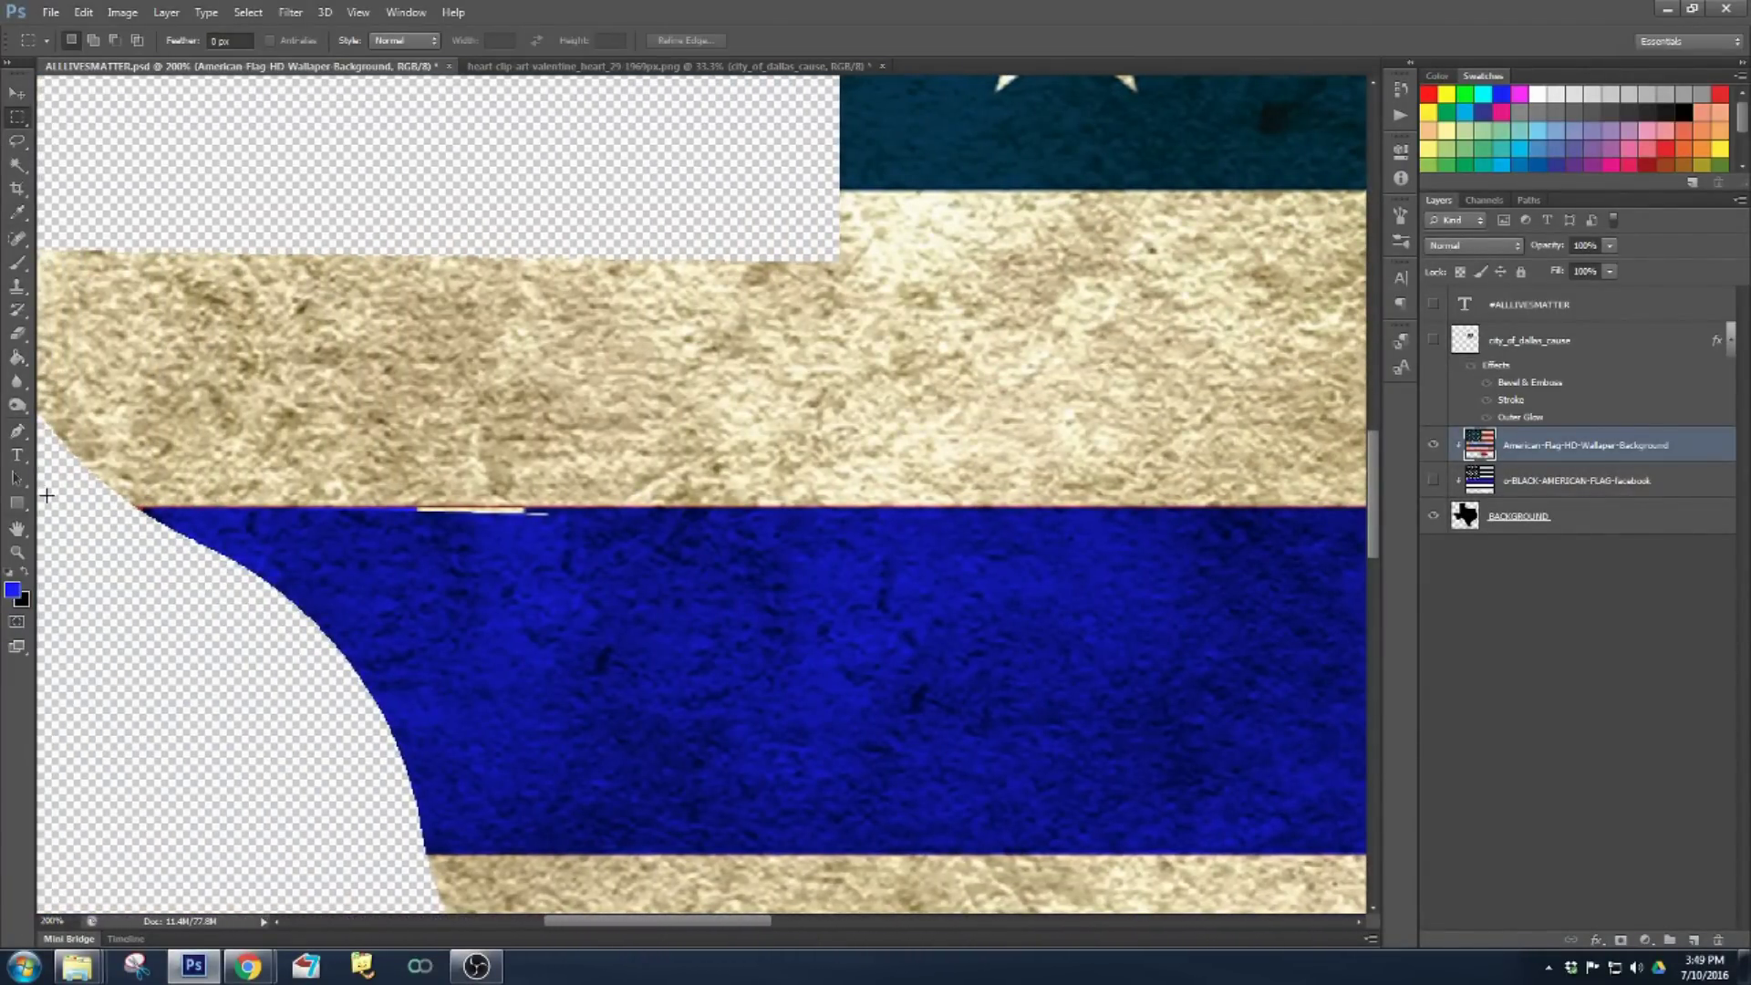
click(17, 263)
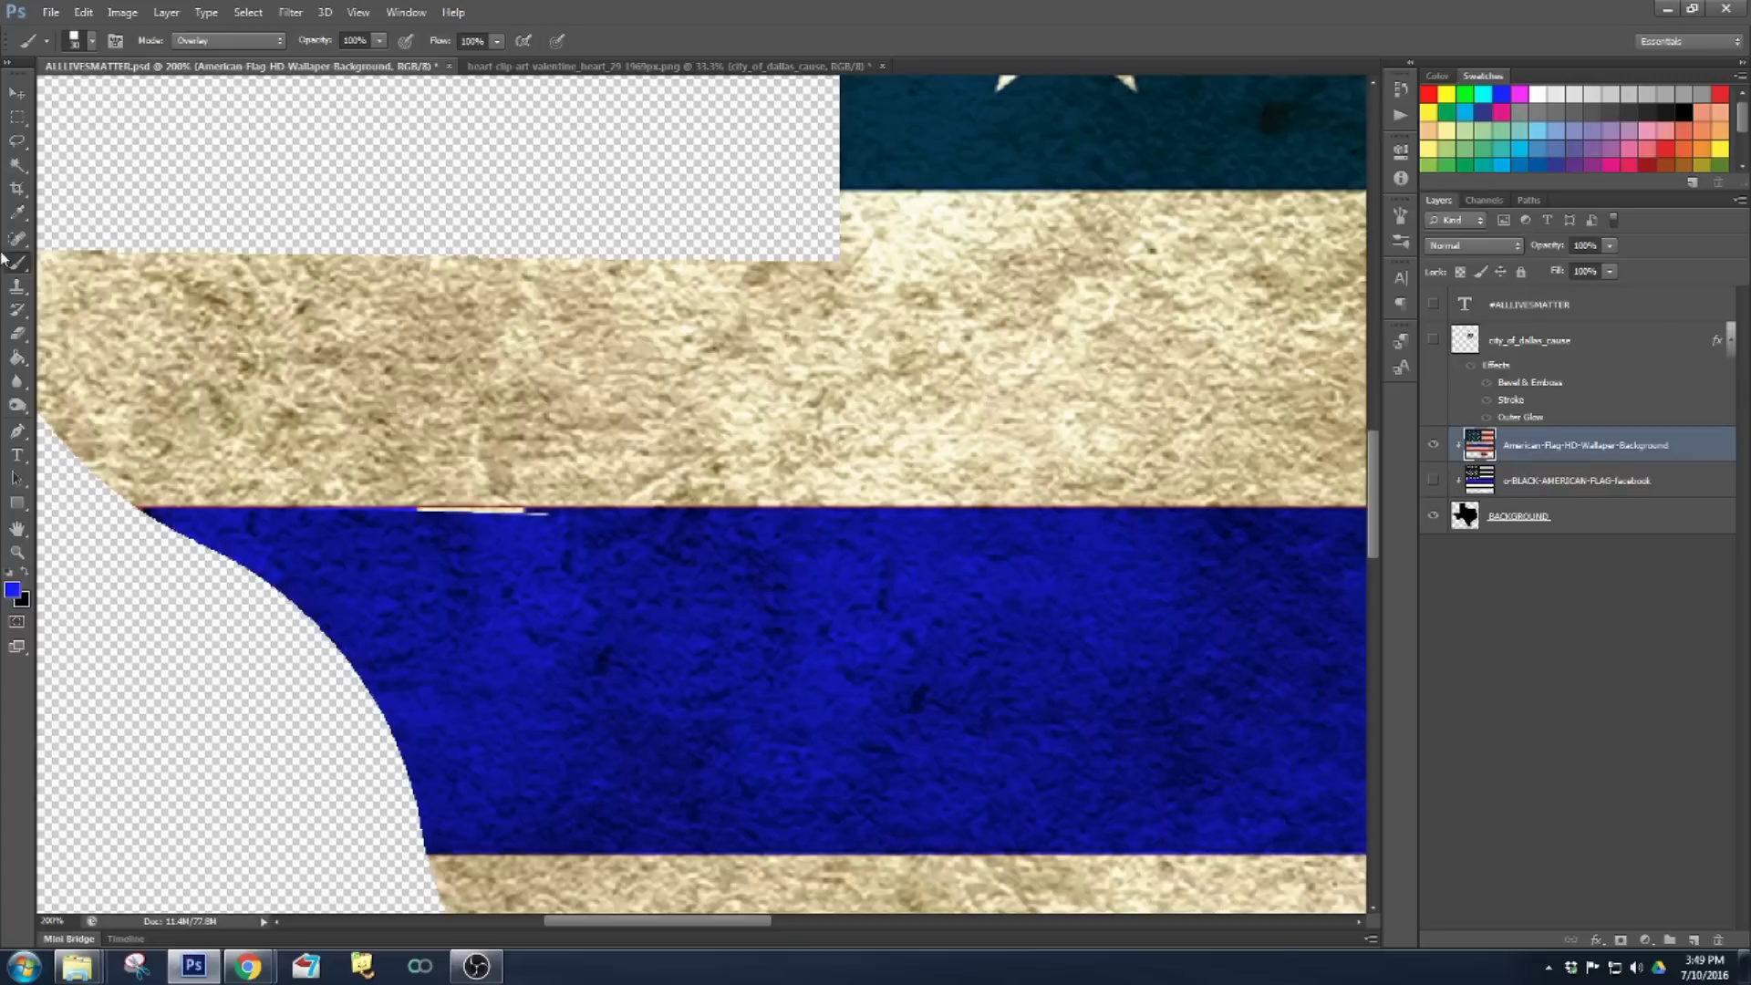
click(17, 286)
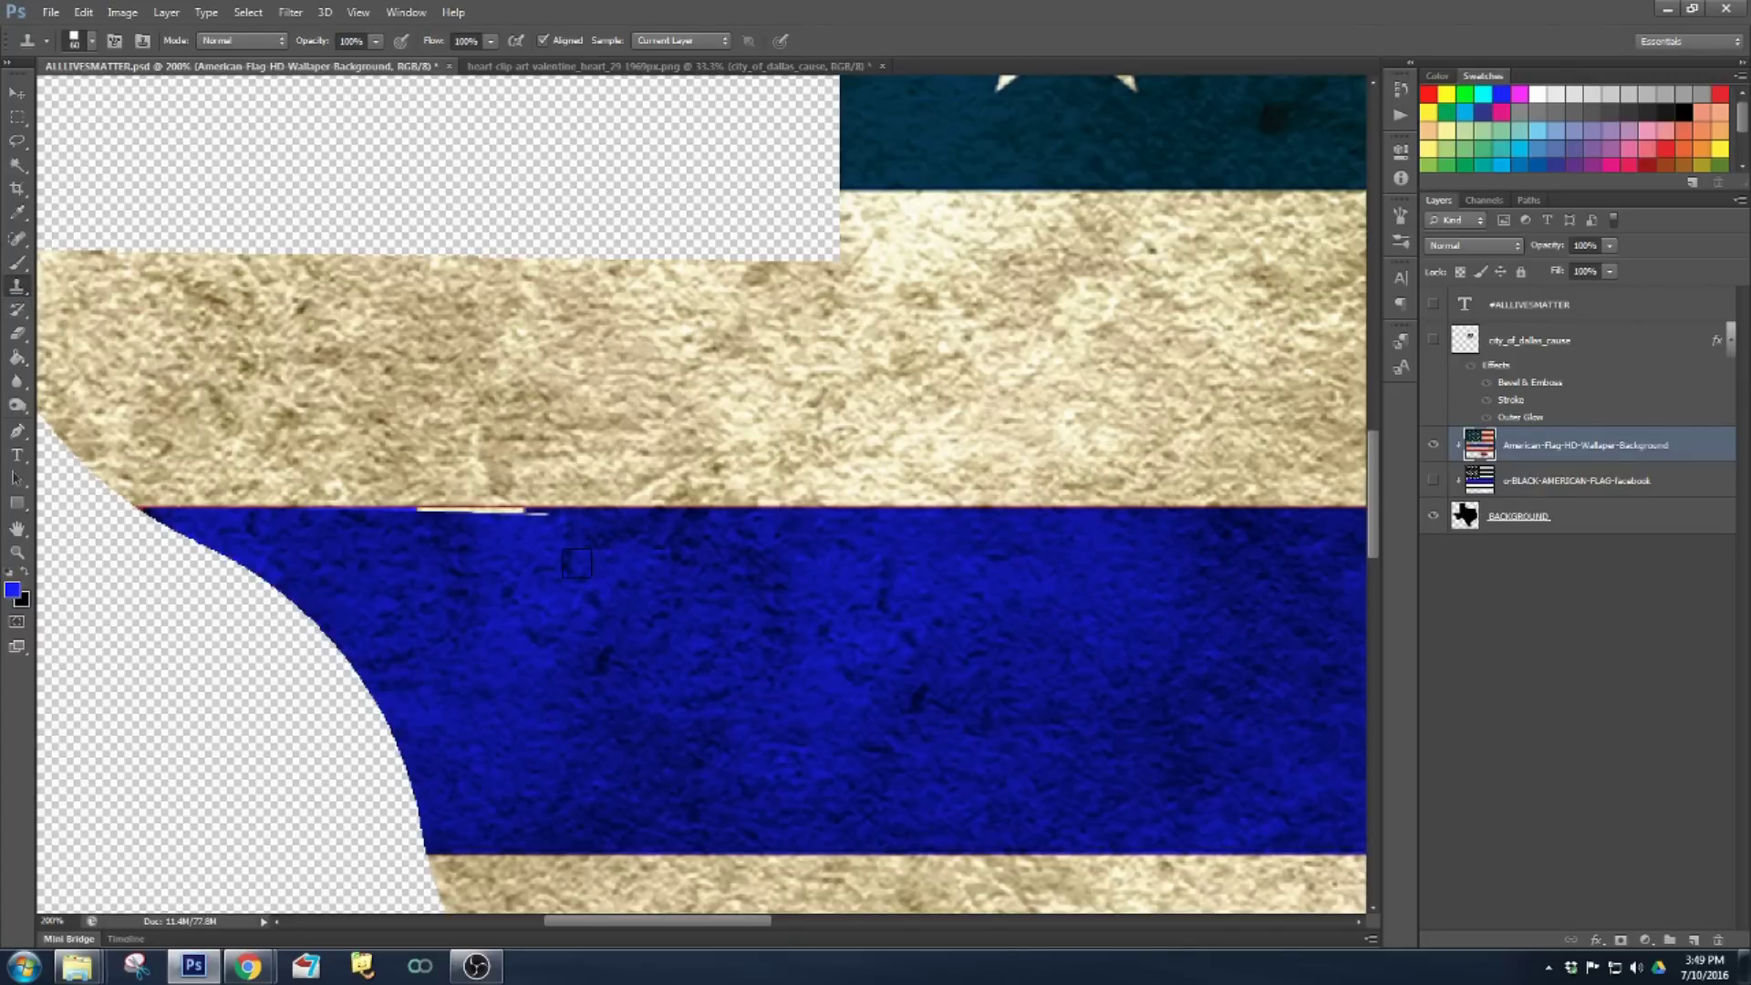
drag(585, 532, 504, 532)
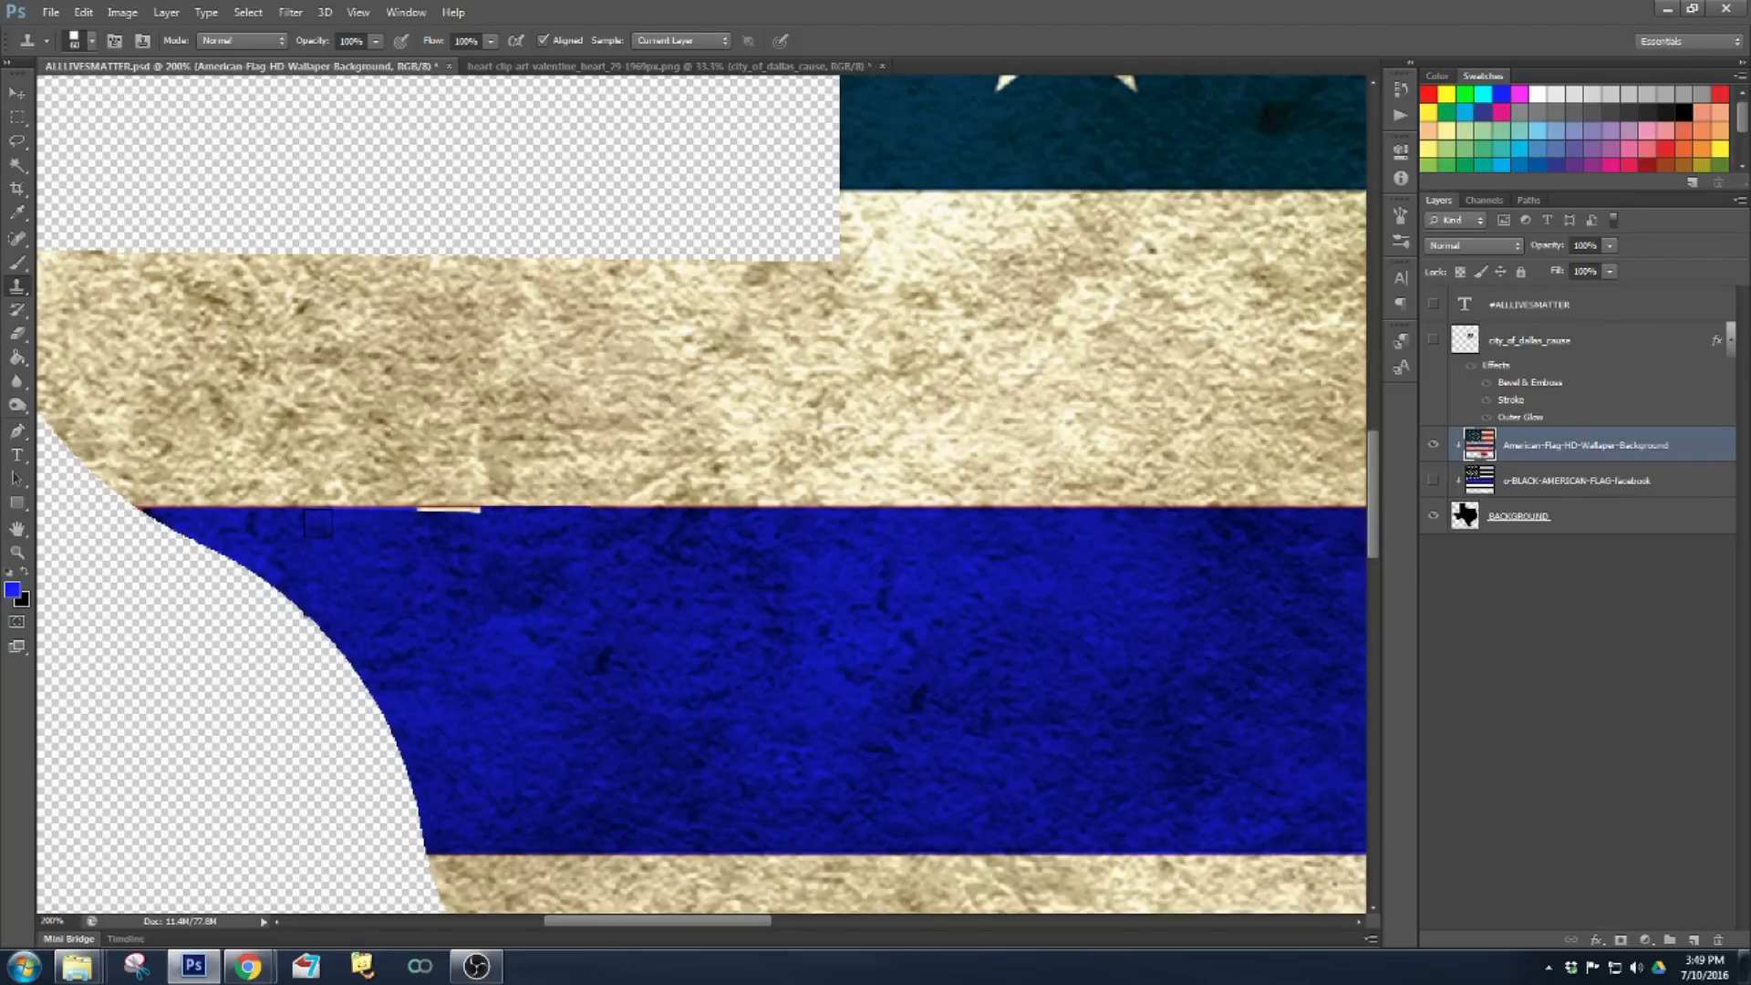
drag(369, 561, 438, 561)
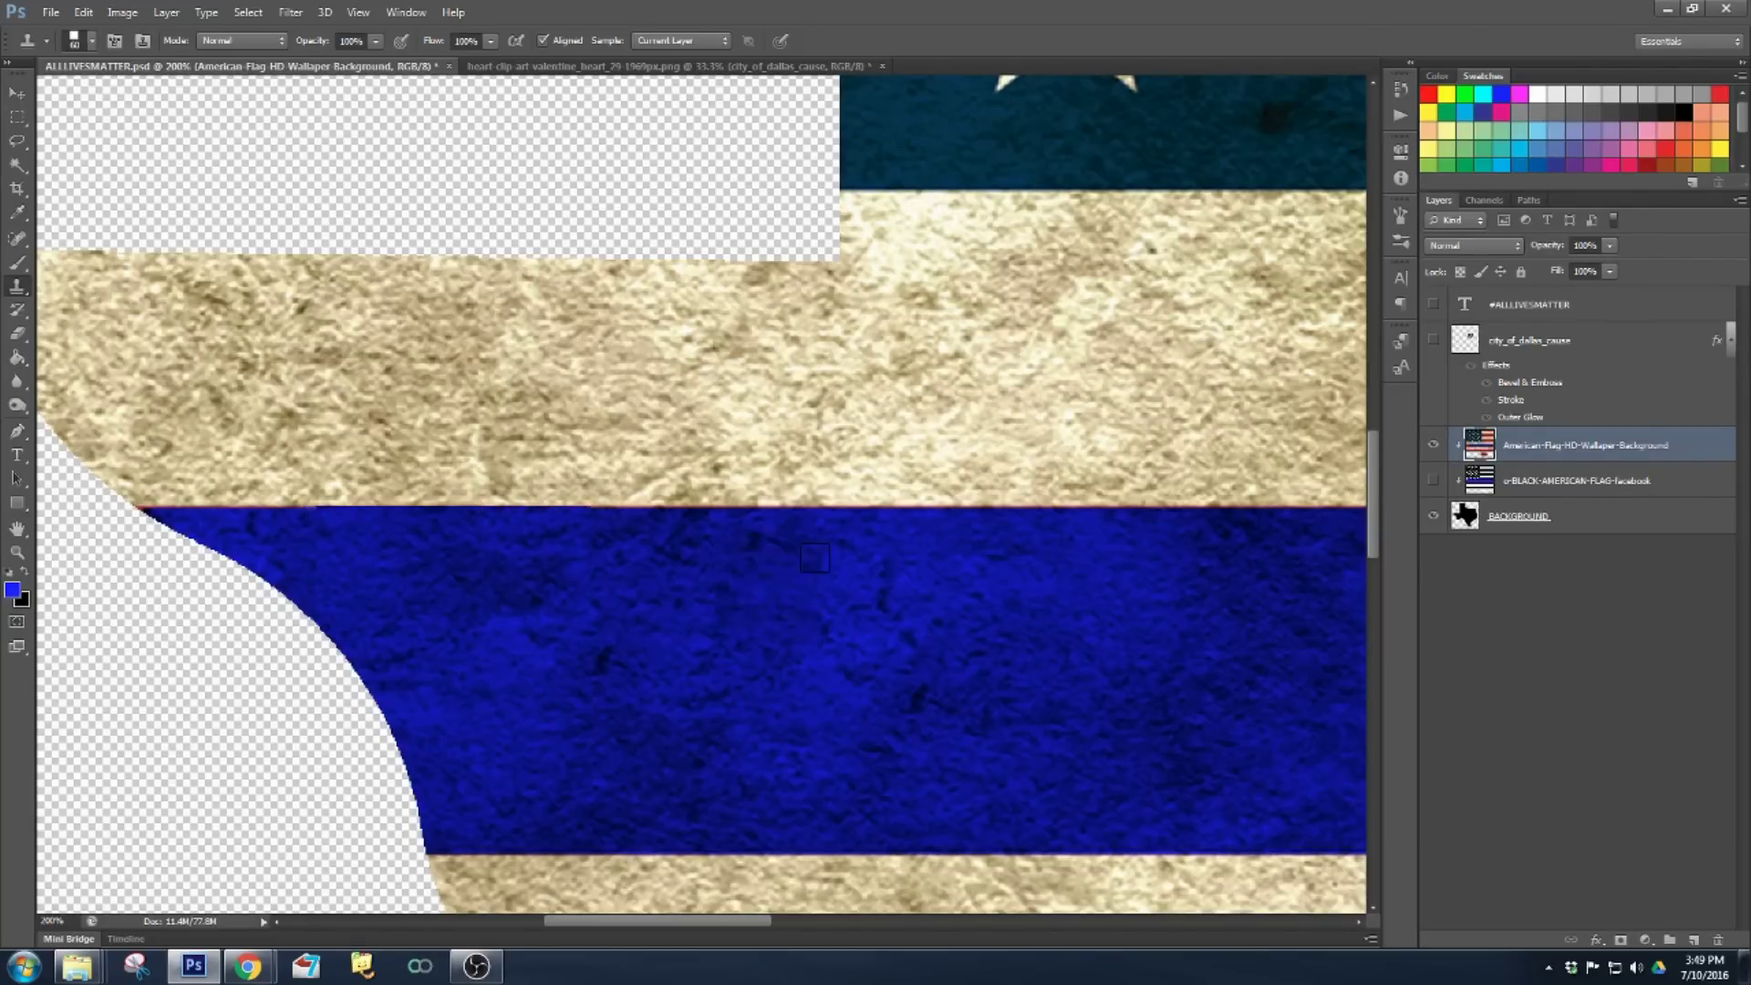
- Compare the American and black flag layers by toggling their visibility, and show the city_of_dallas_cause heart and #ALLLIVESMATTER text layers
key(ctrl+minus)
key(ctrl+minus)
key(ctrl+minus)
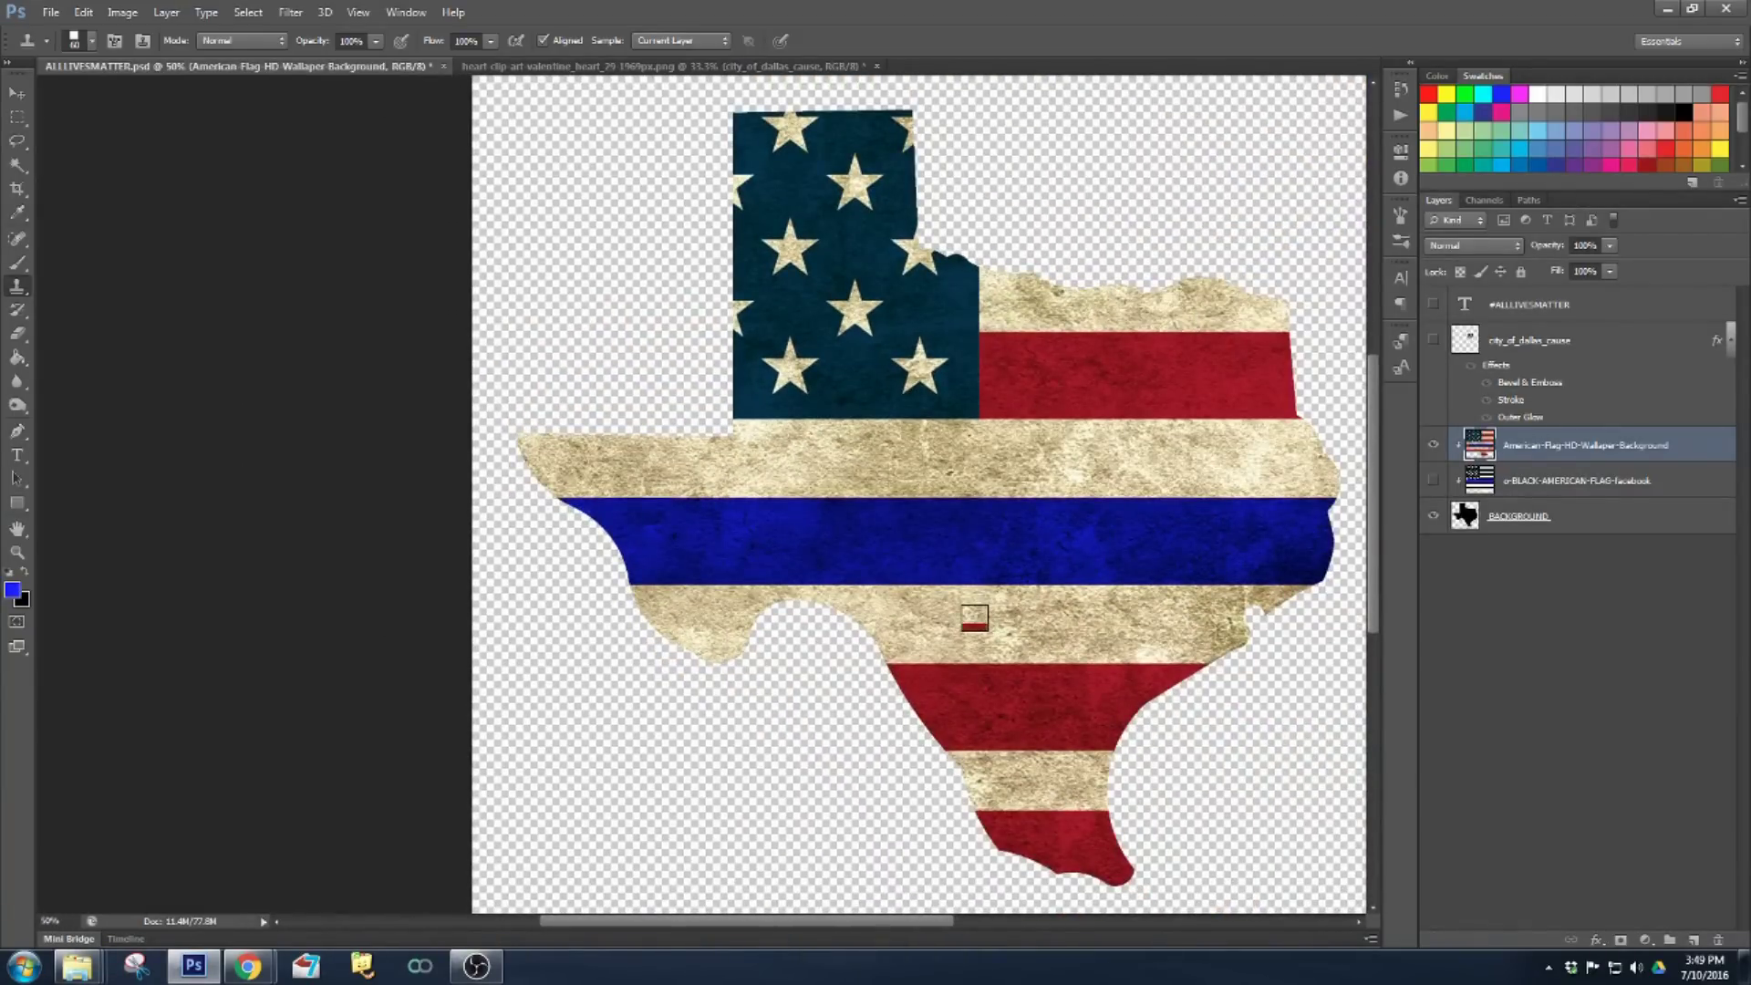
key(ctrl+minus)
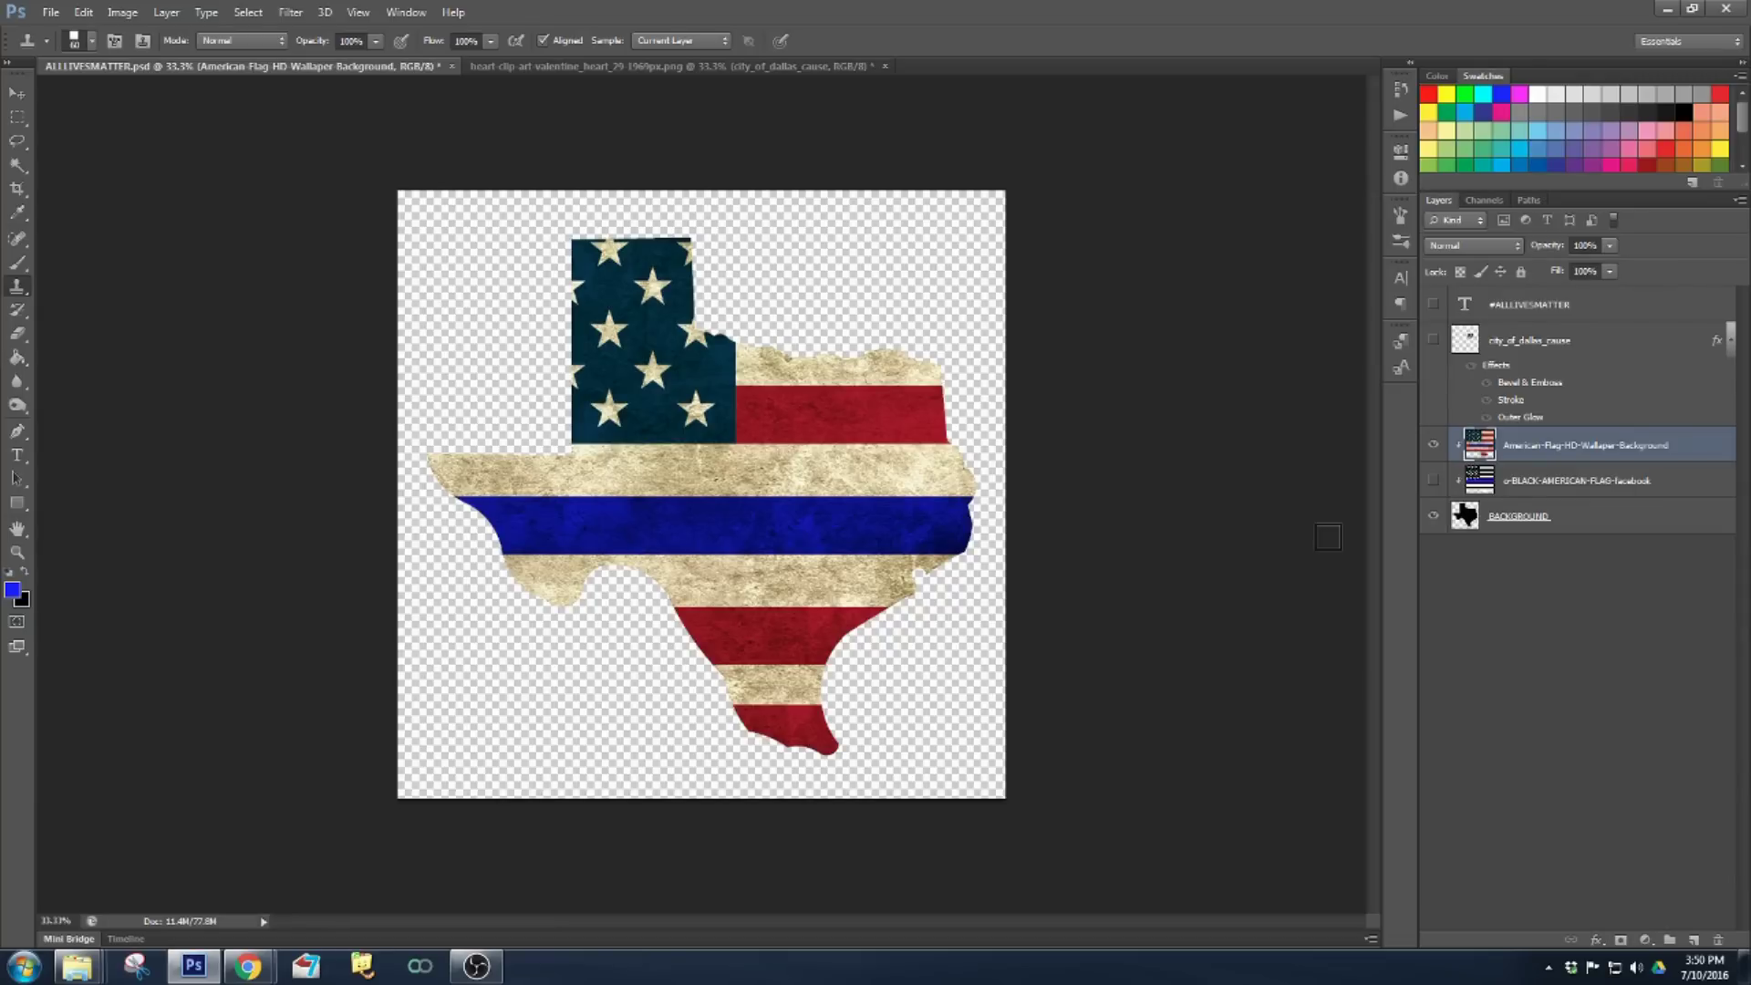
click(1433, 444)
click(1437, 479)
click(1432, 444)
click(1434, 480)
click(1433, 339)
click(1432, 305)
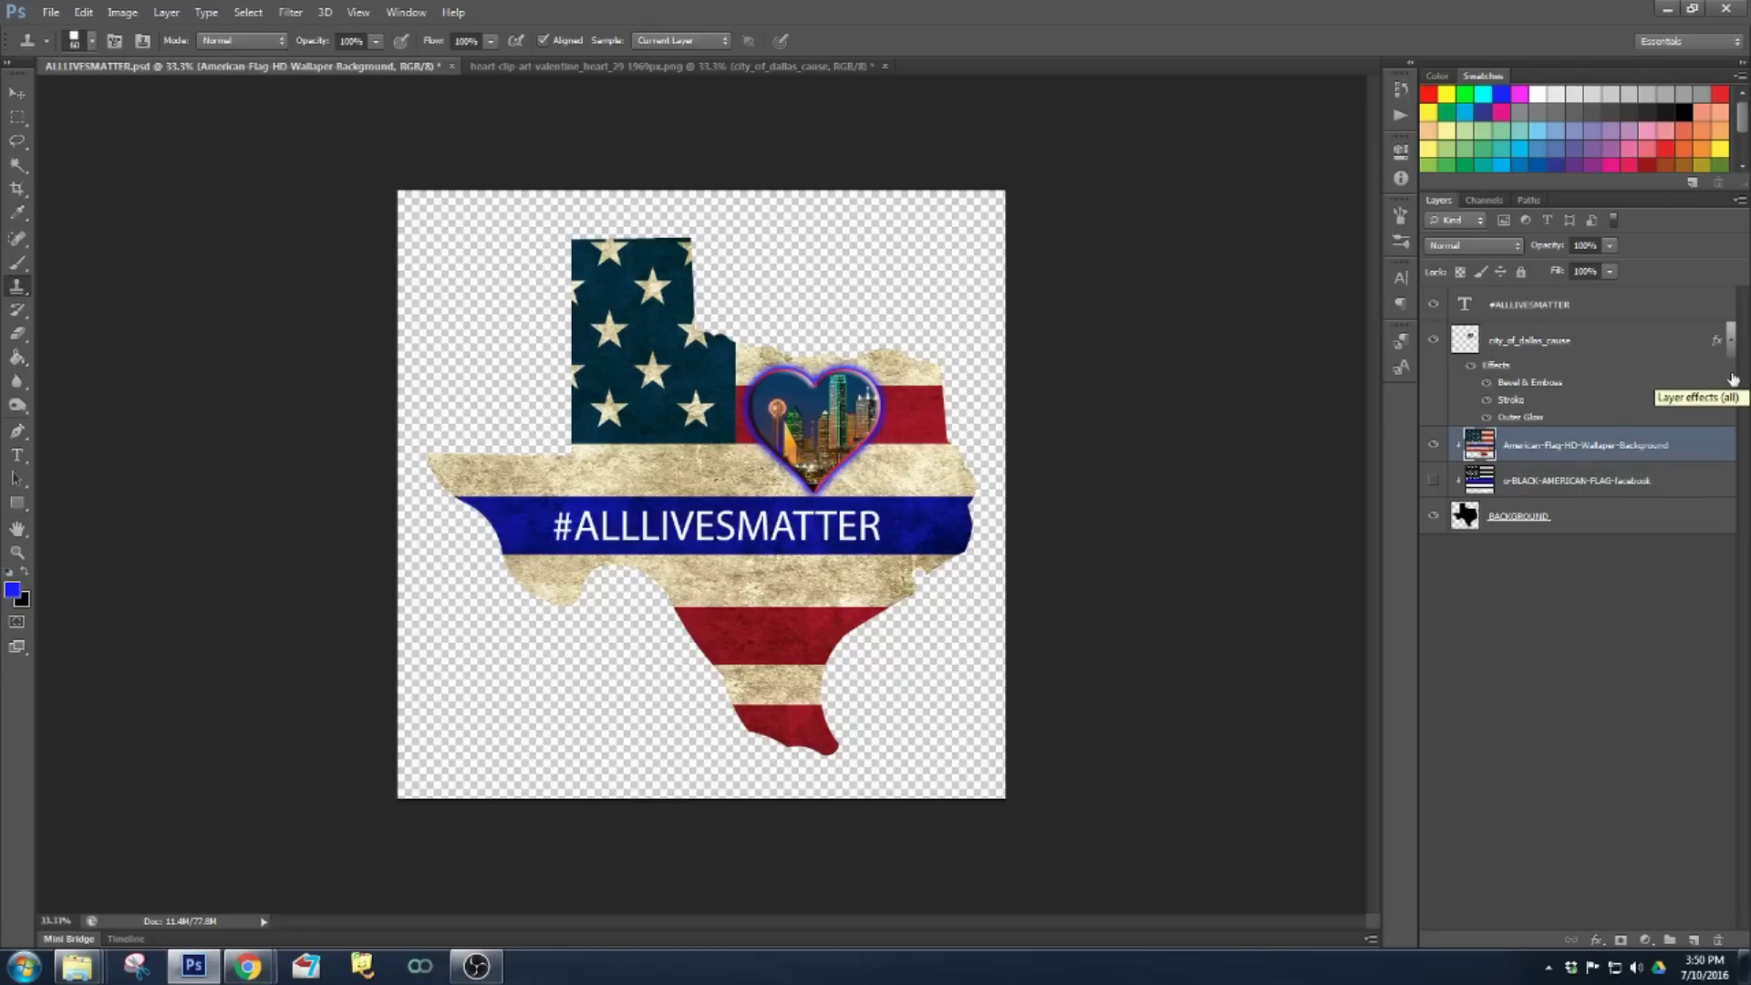
- Add a 10 px black outside Stroke to the BACKGROUND layer to outline the Texas shape
click(1553, 524)
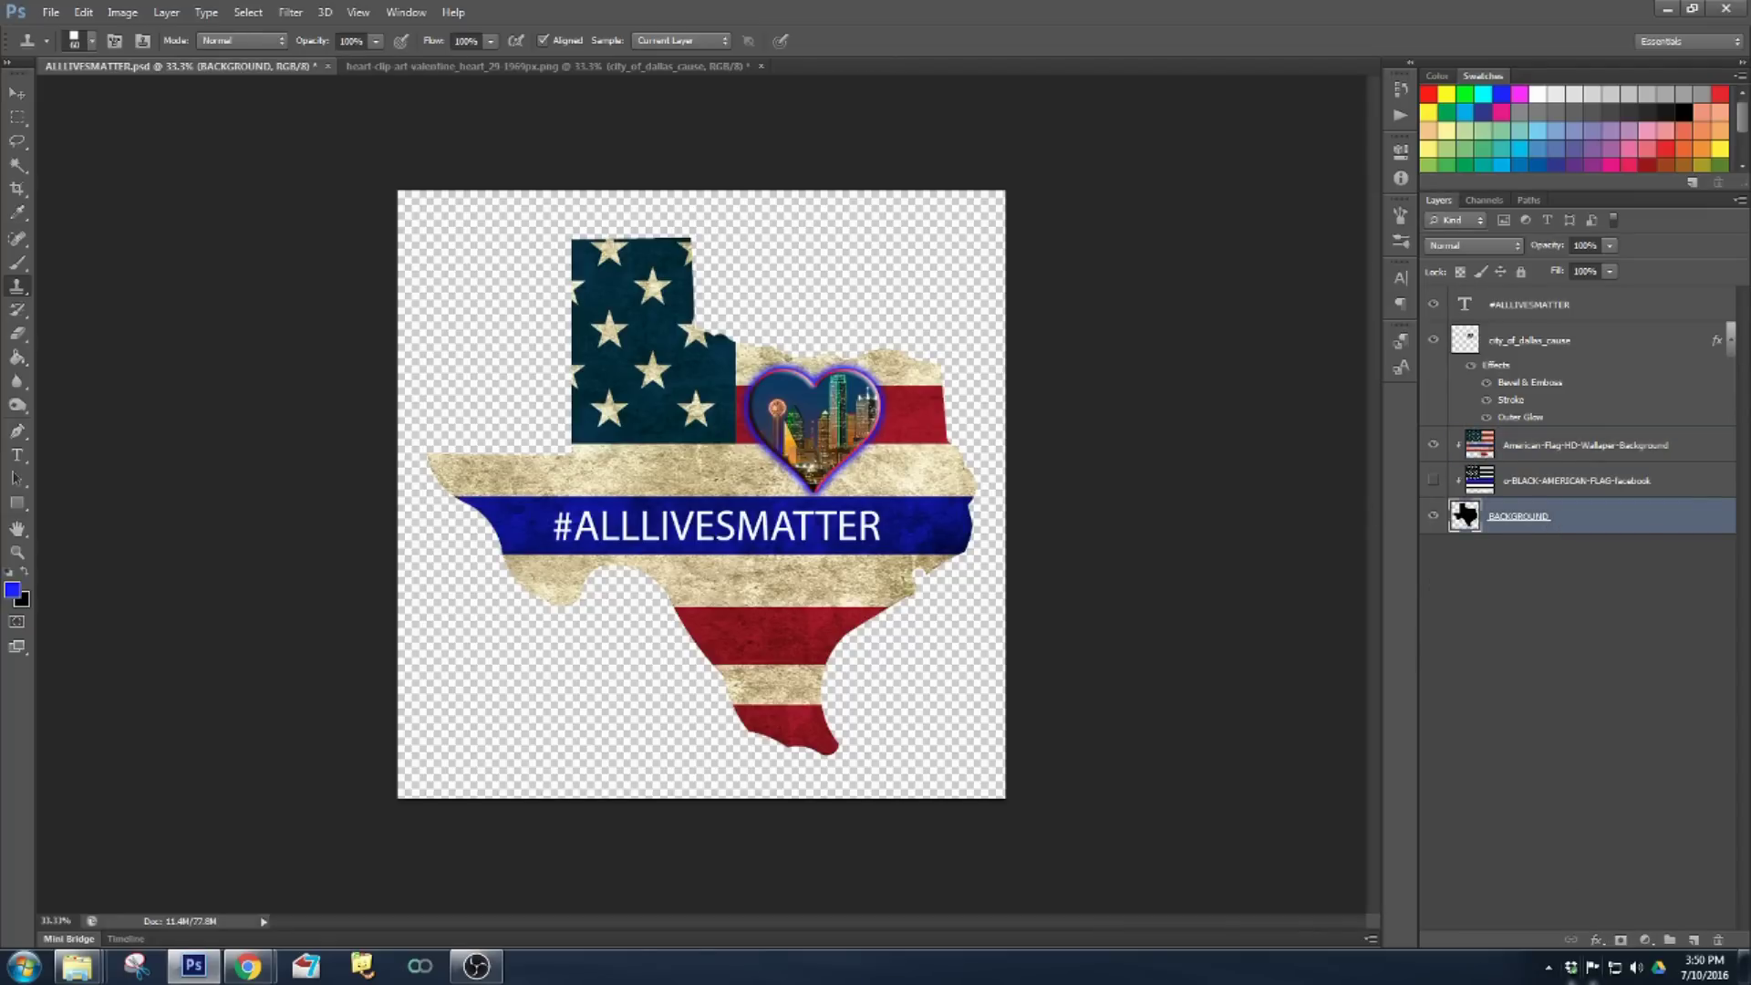
click(1592, 949)
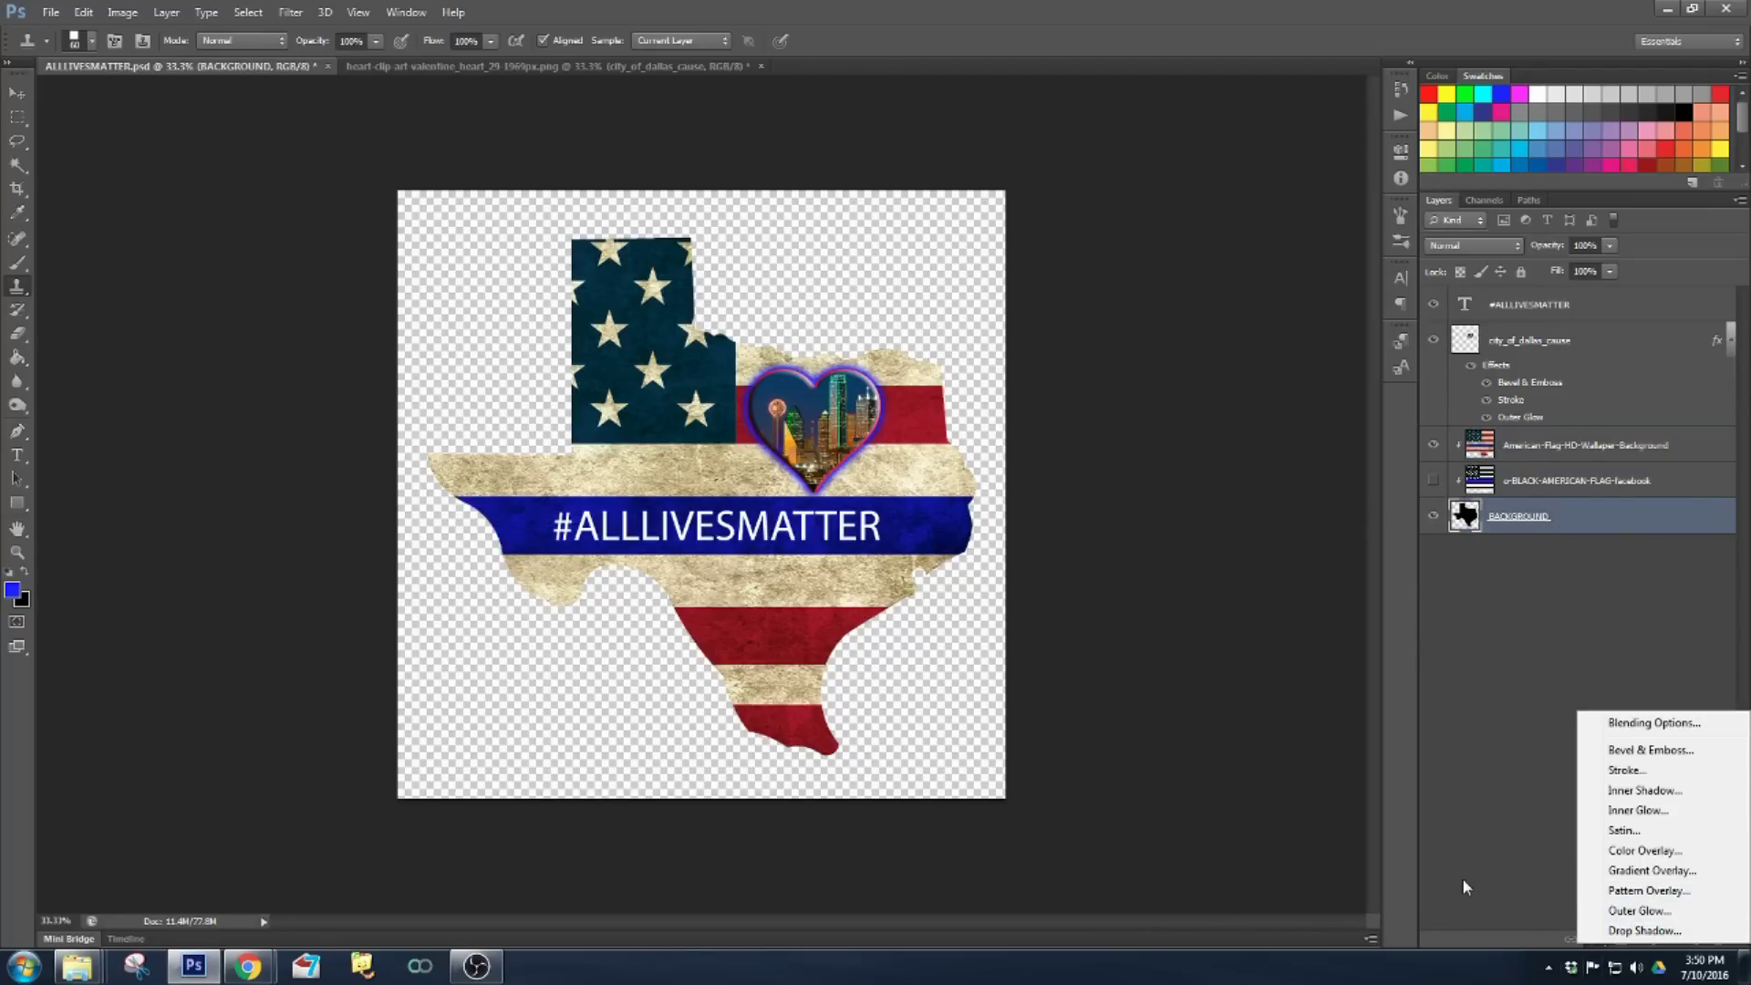
click(1464, 879)
click(1592, 945)
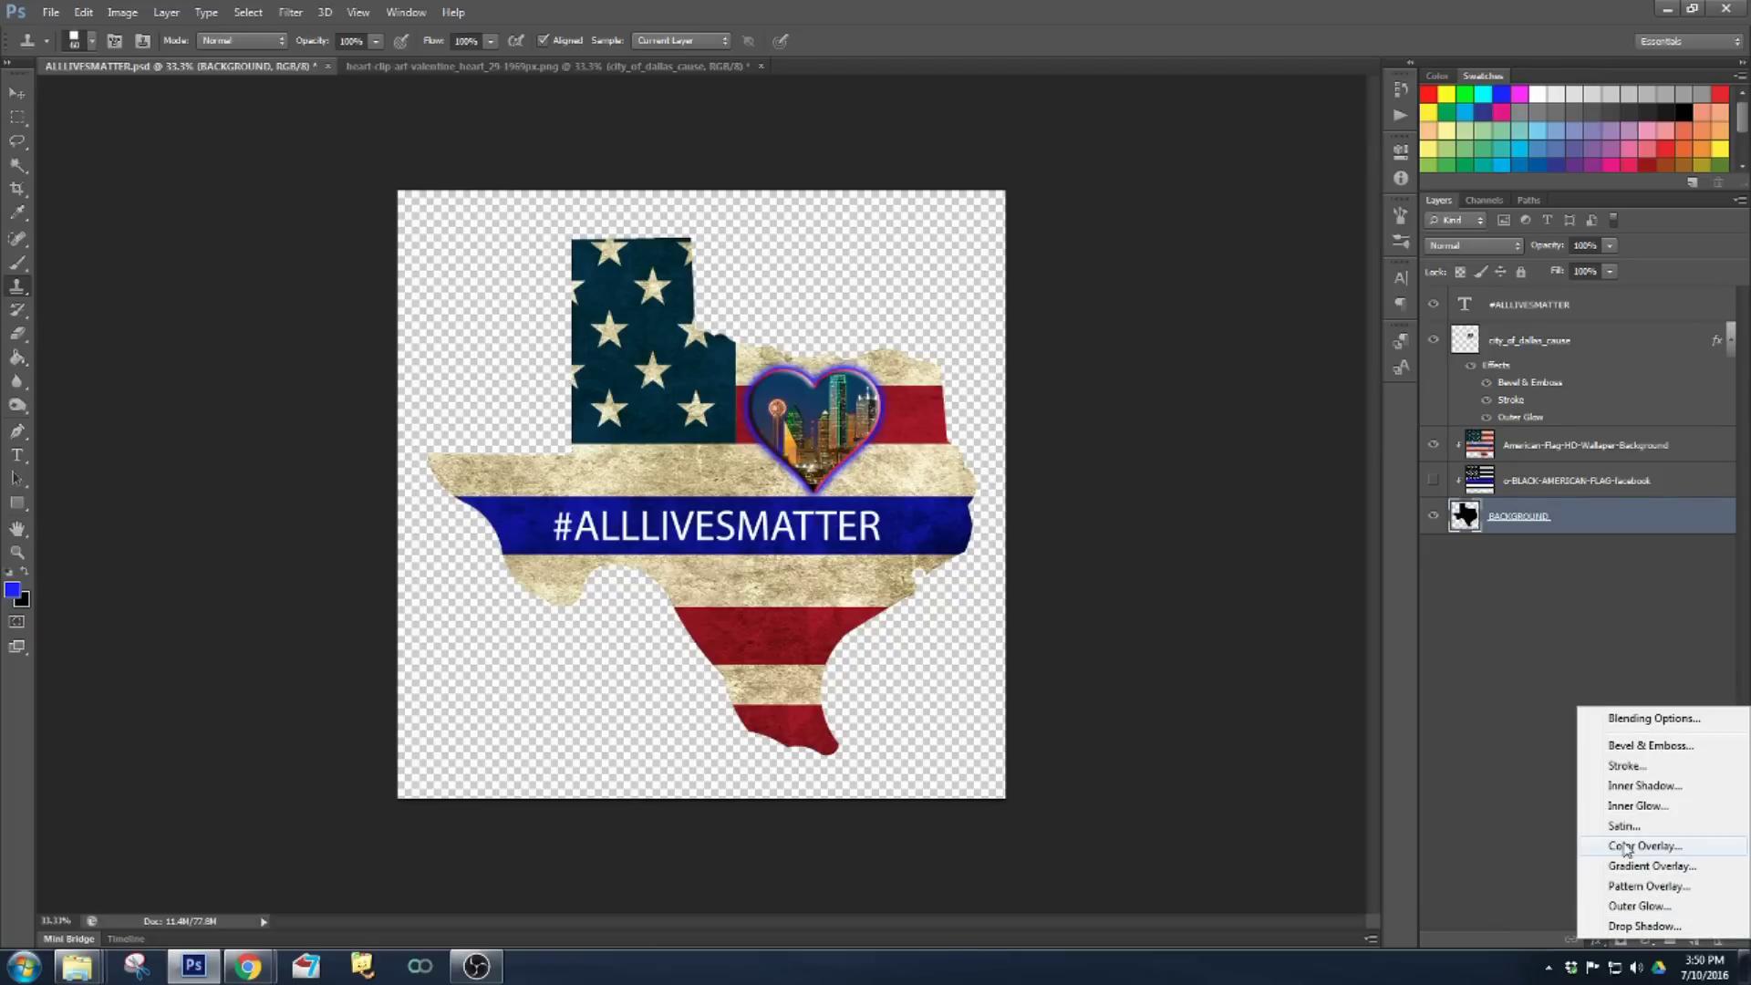
click(1654, 766)
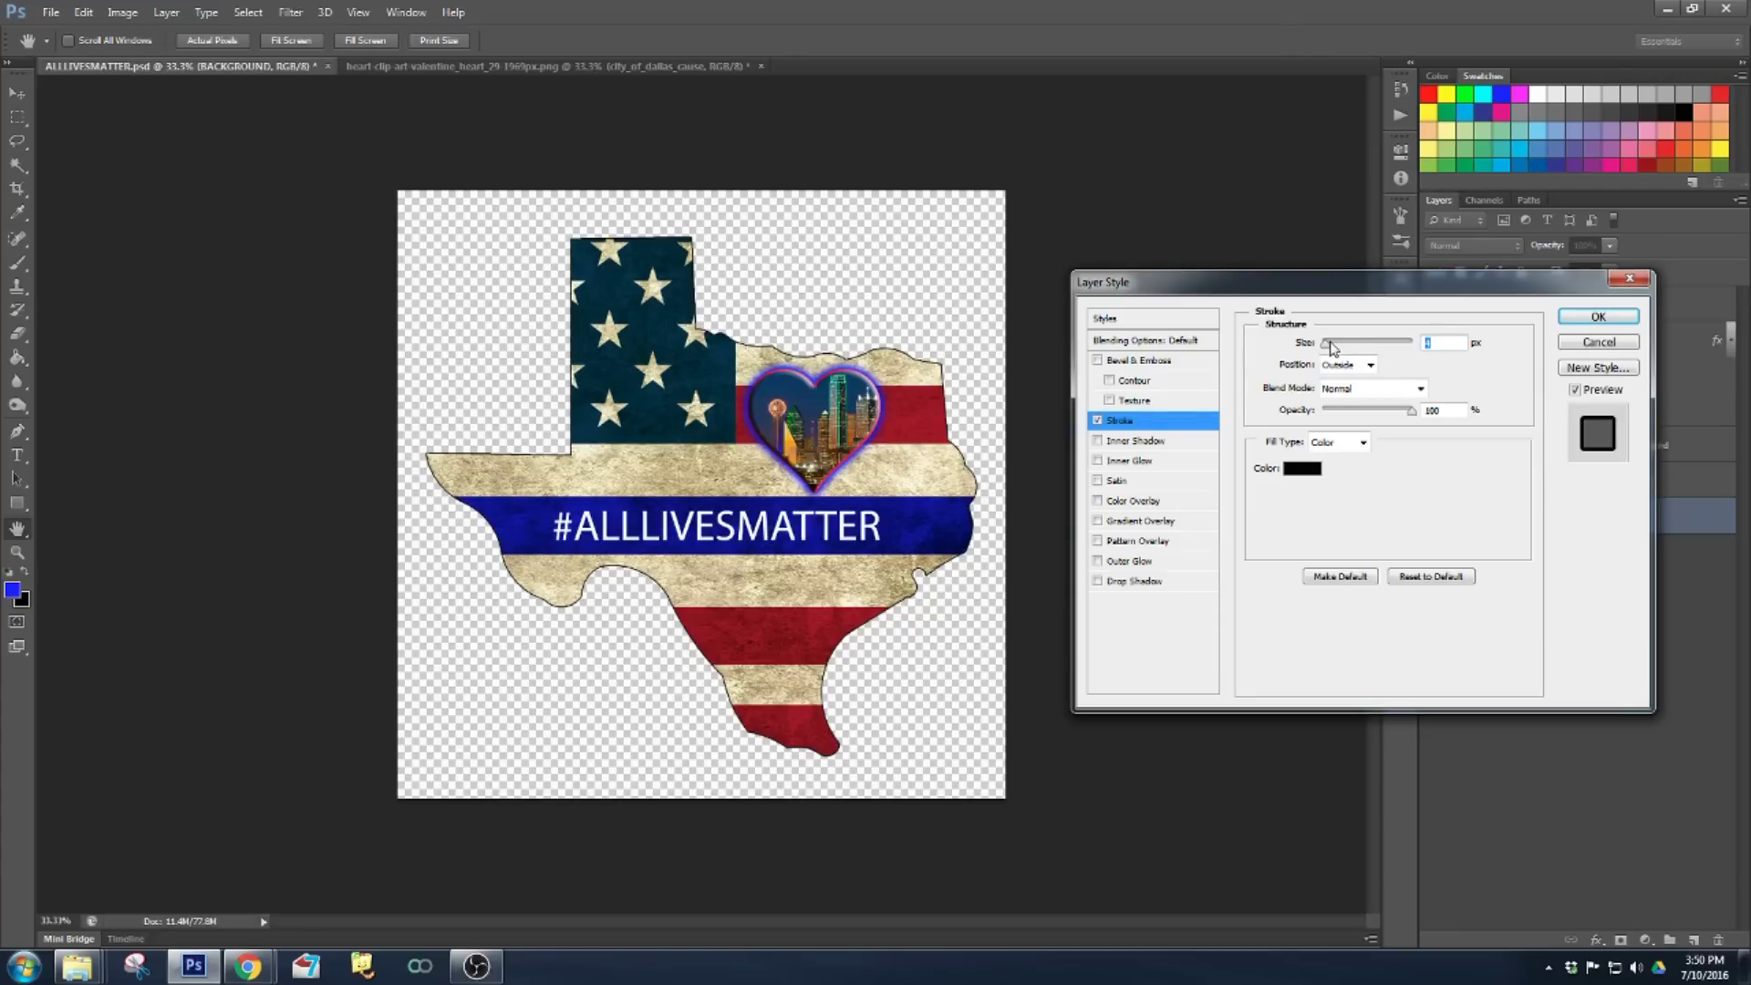
drag(1331, 345, 1333, 344)
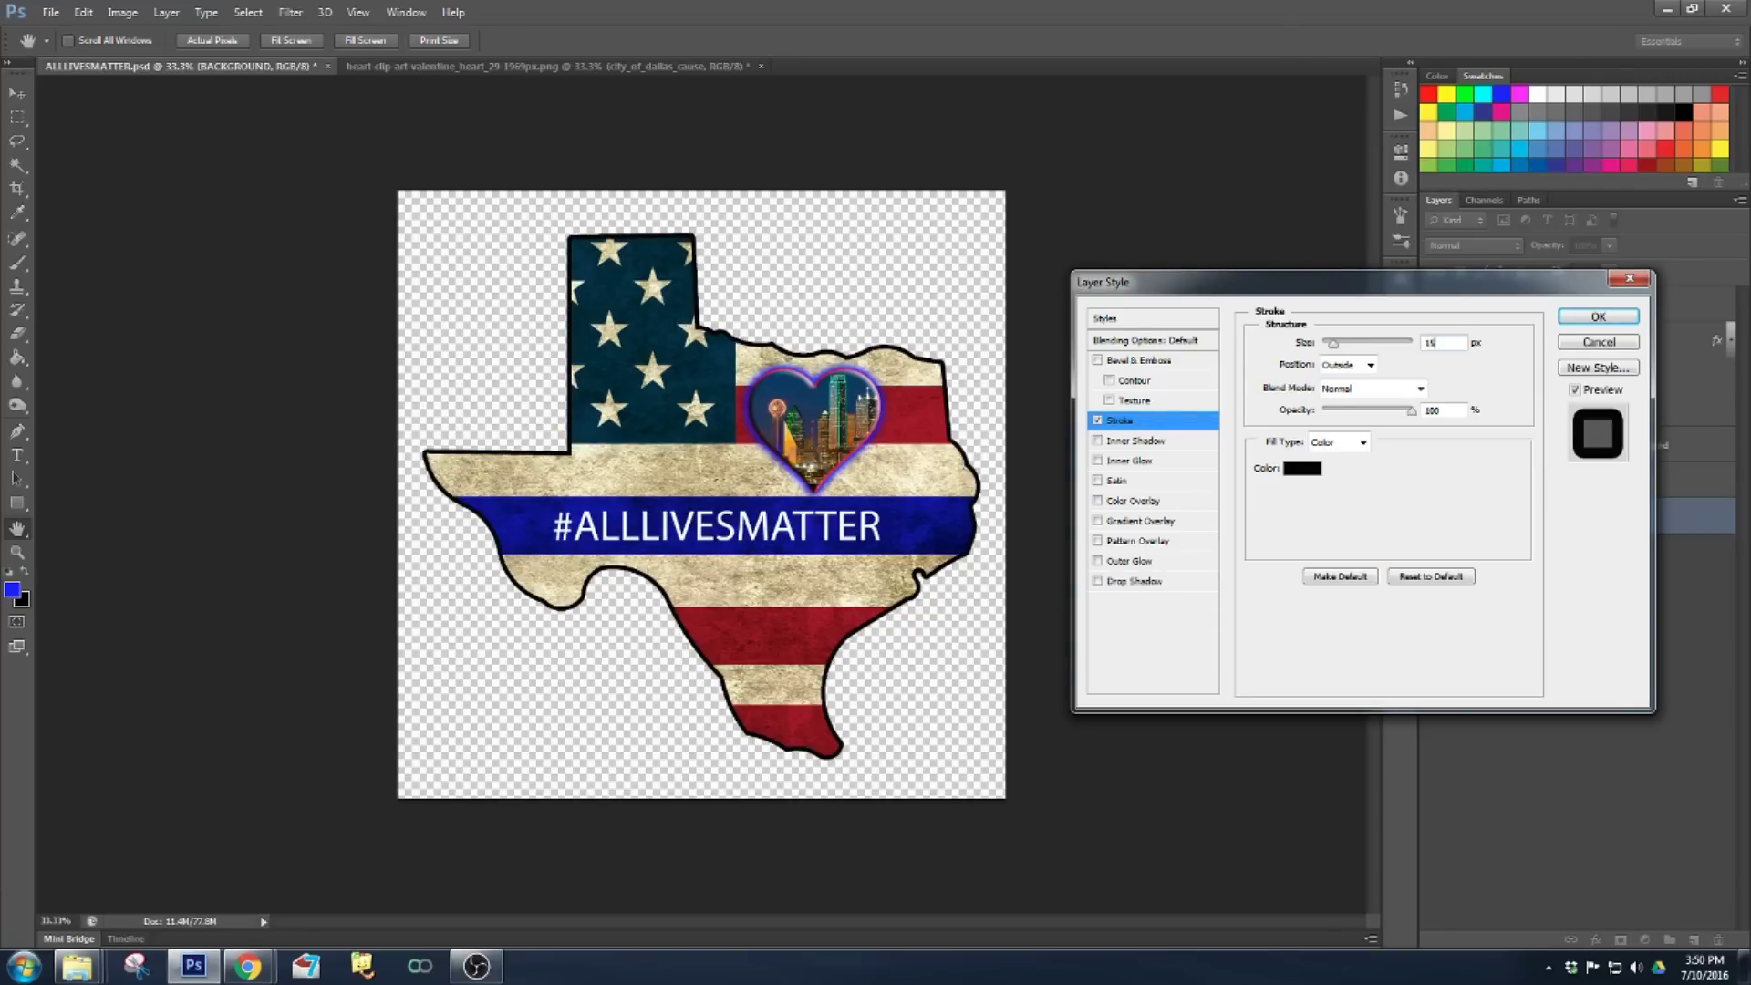
double_click(1450, 343)
text(10)
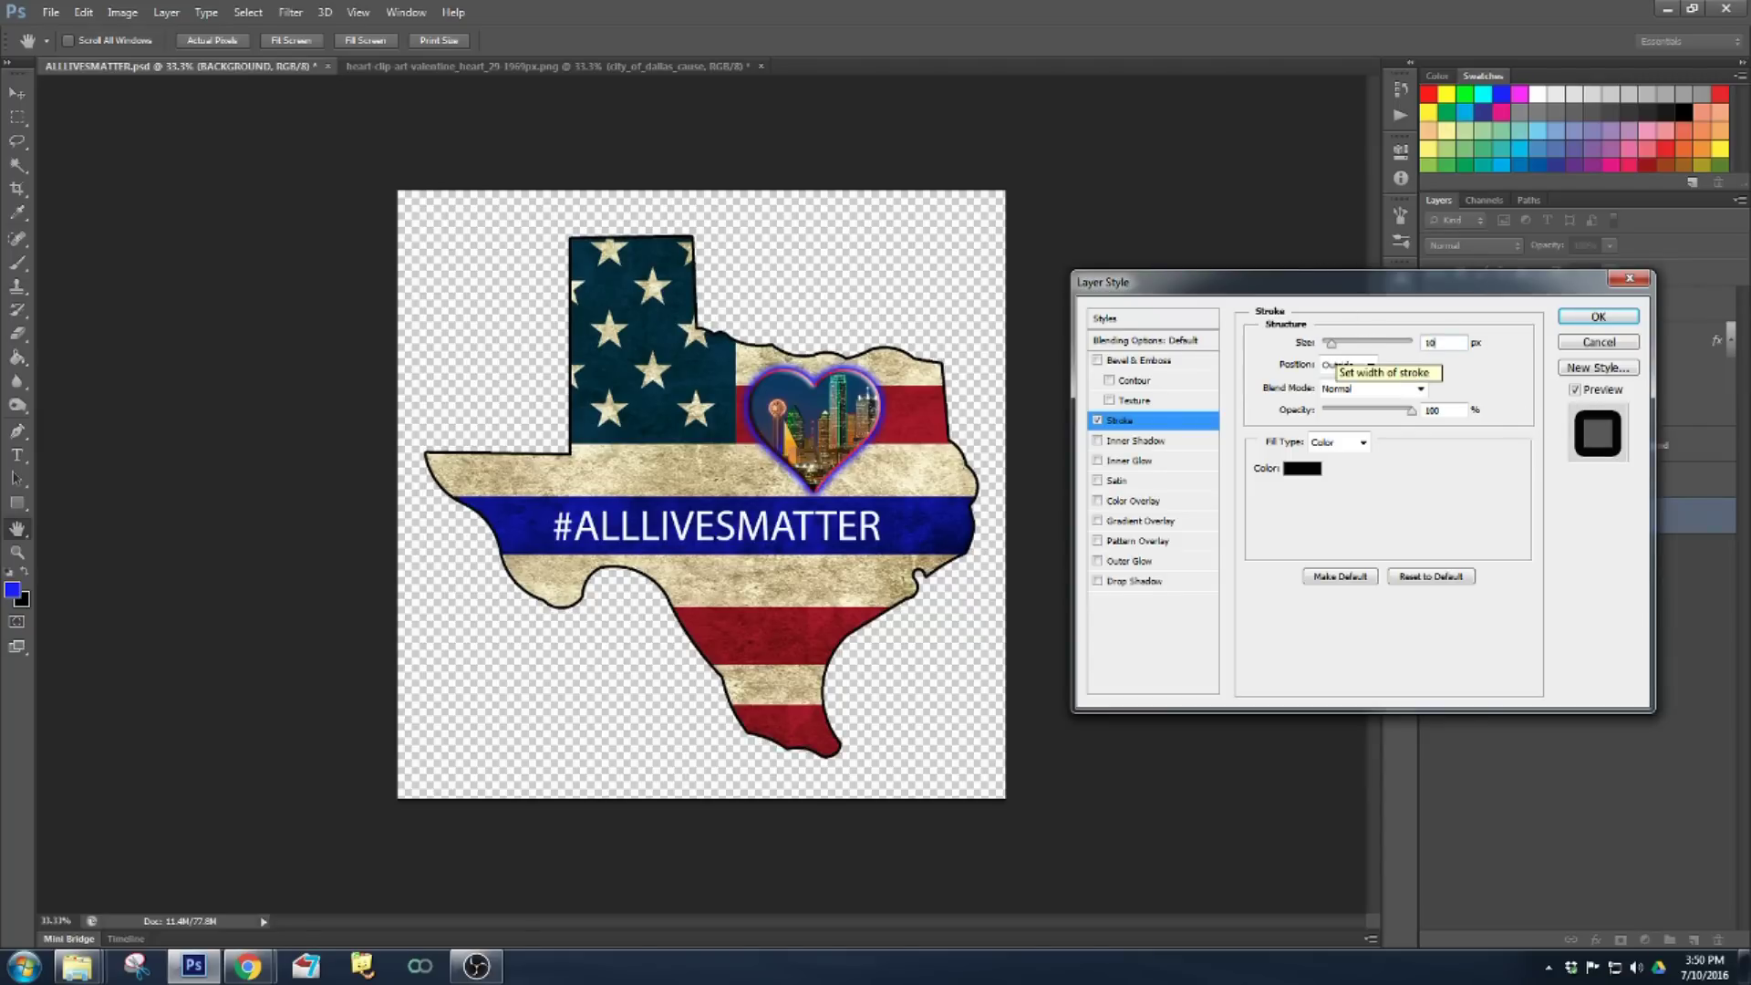
click(1599, 316)
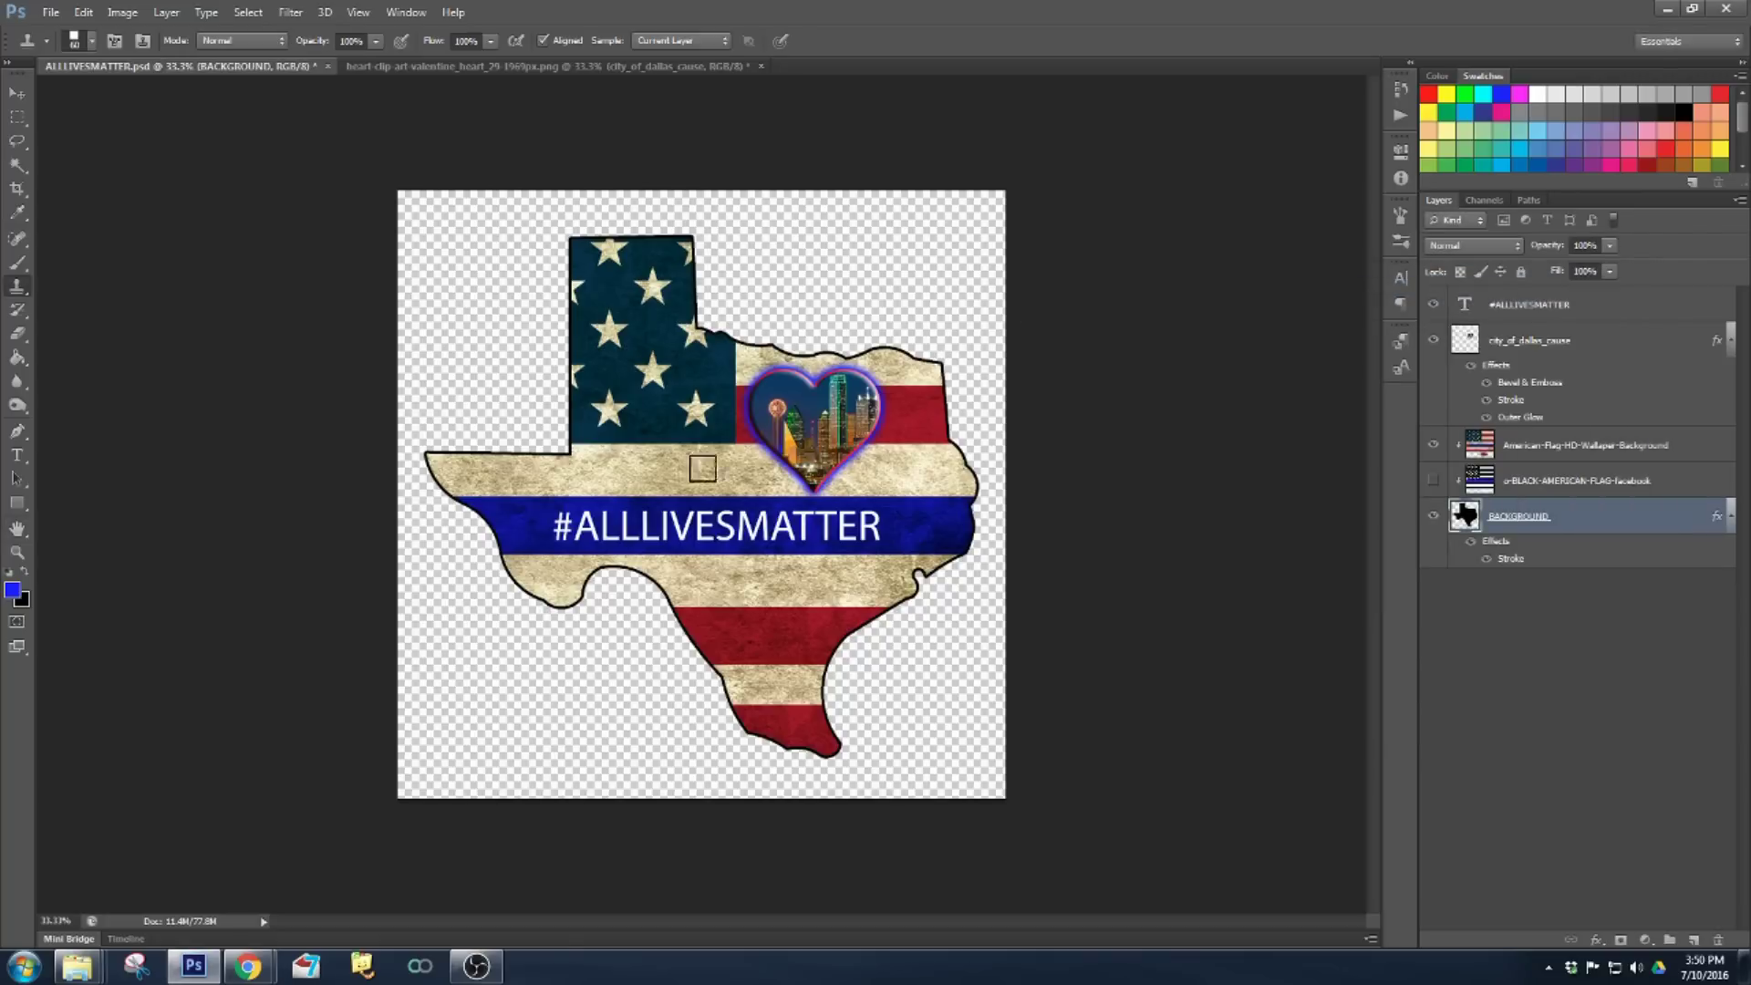
- Scale the Dallas-skyline heart down to about 91% and nudge it left toward the star field
click(16, 92)
click(834, 424)
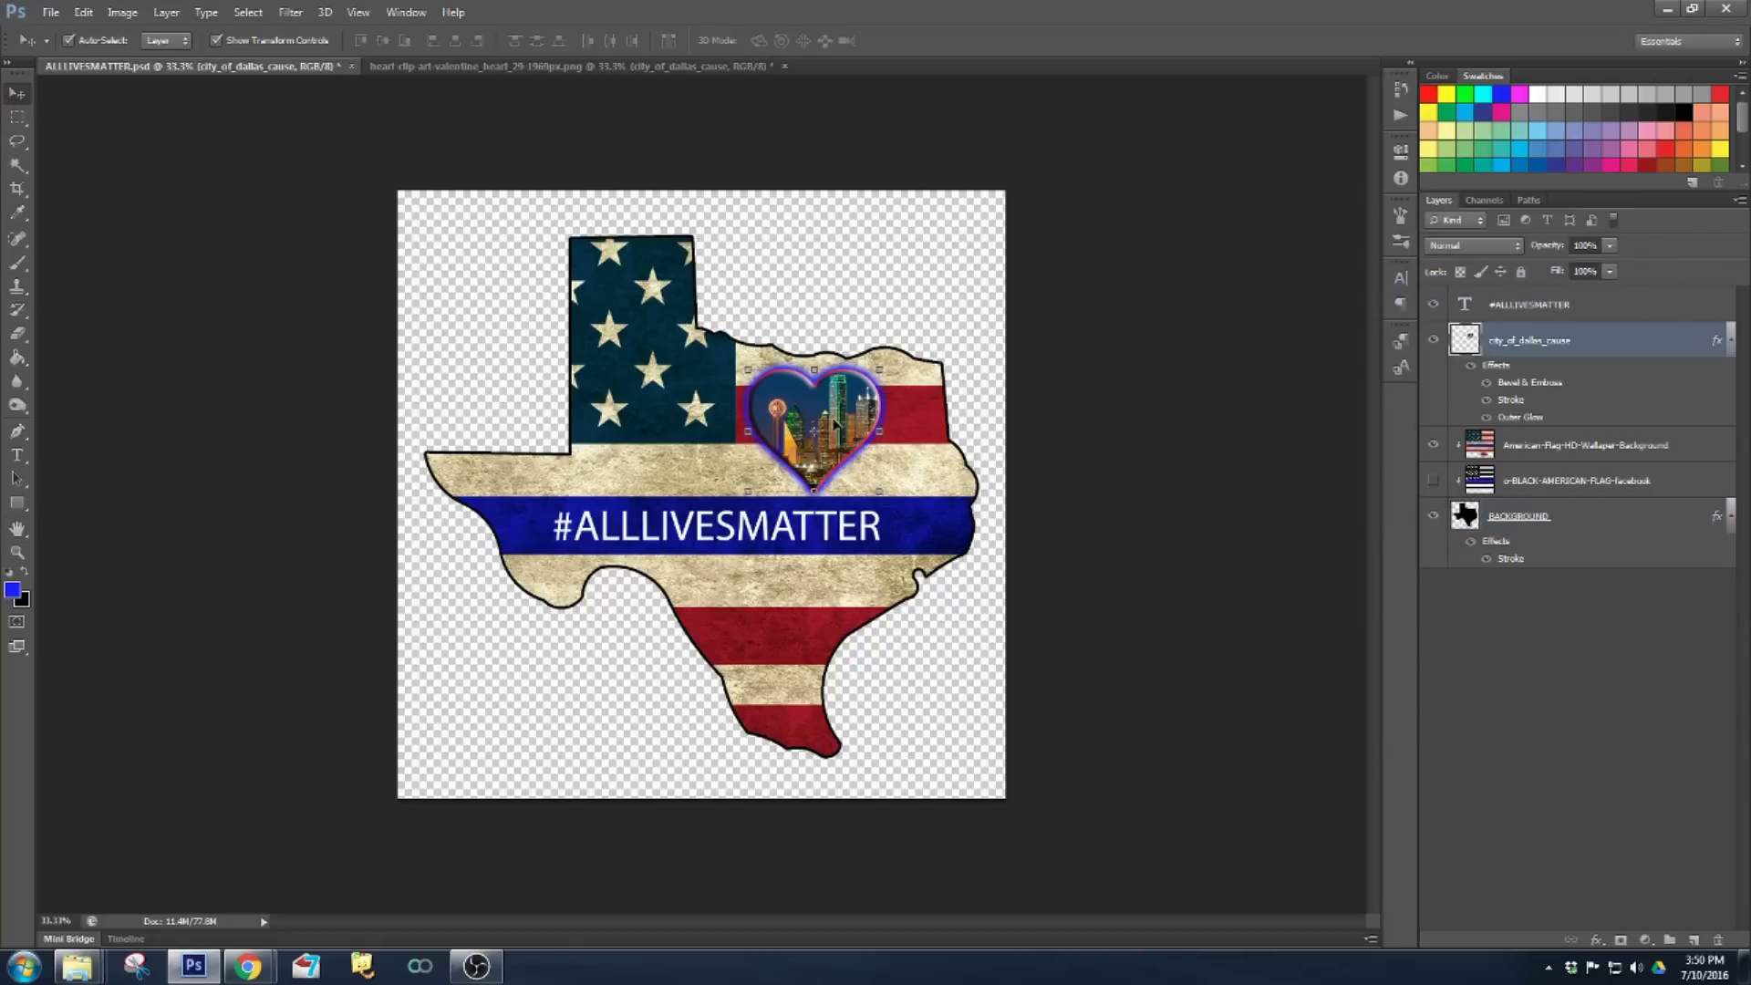
drag(834, 424, 833, 426)
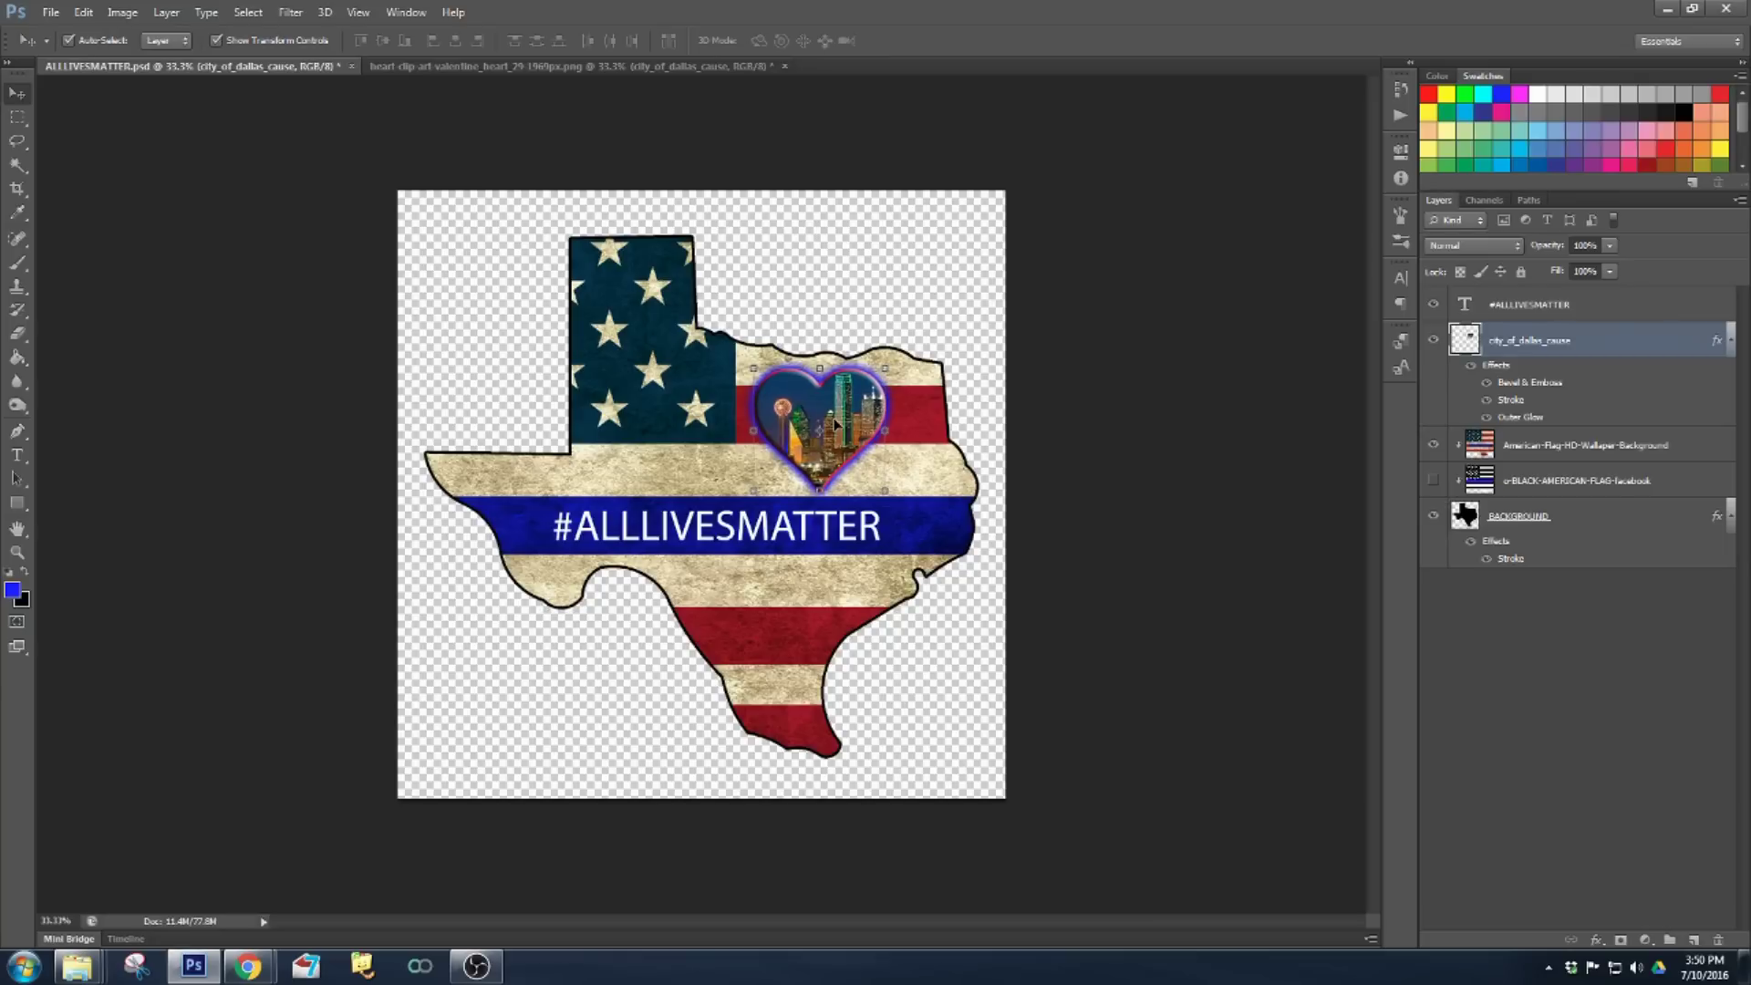
drag(885, 490, 867, 486)
key(shift+Left)
key(shift+Left)
key(shift+Left)
key(shift+Left)
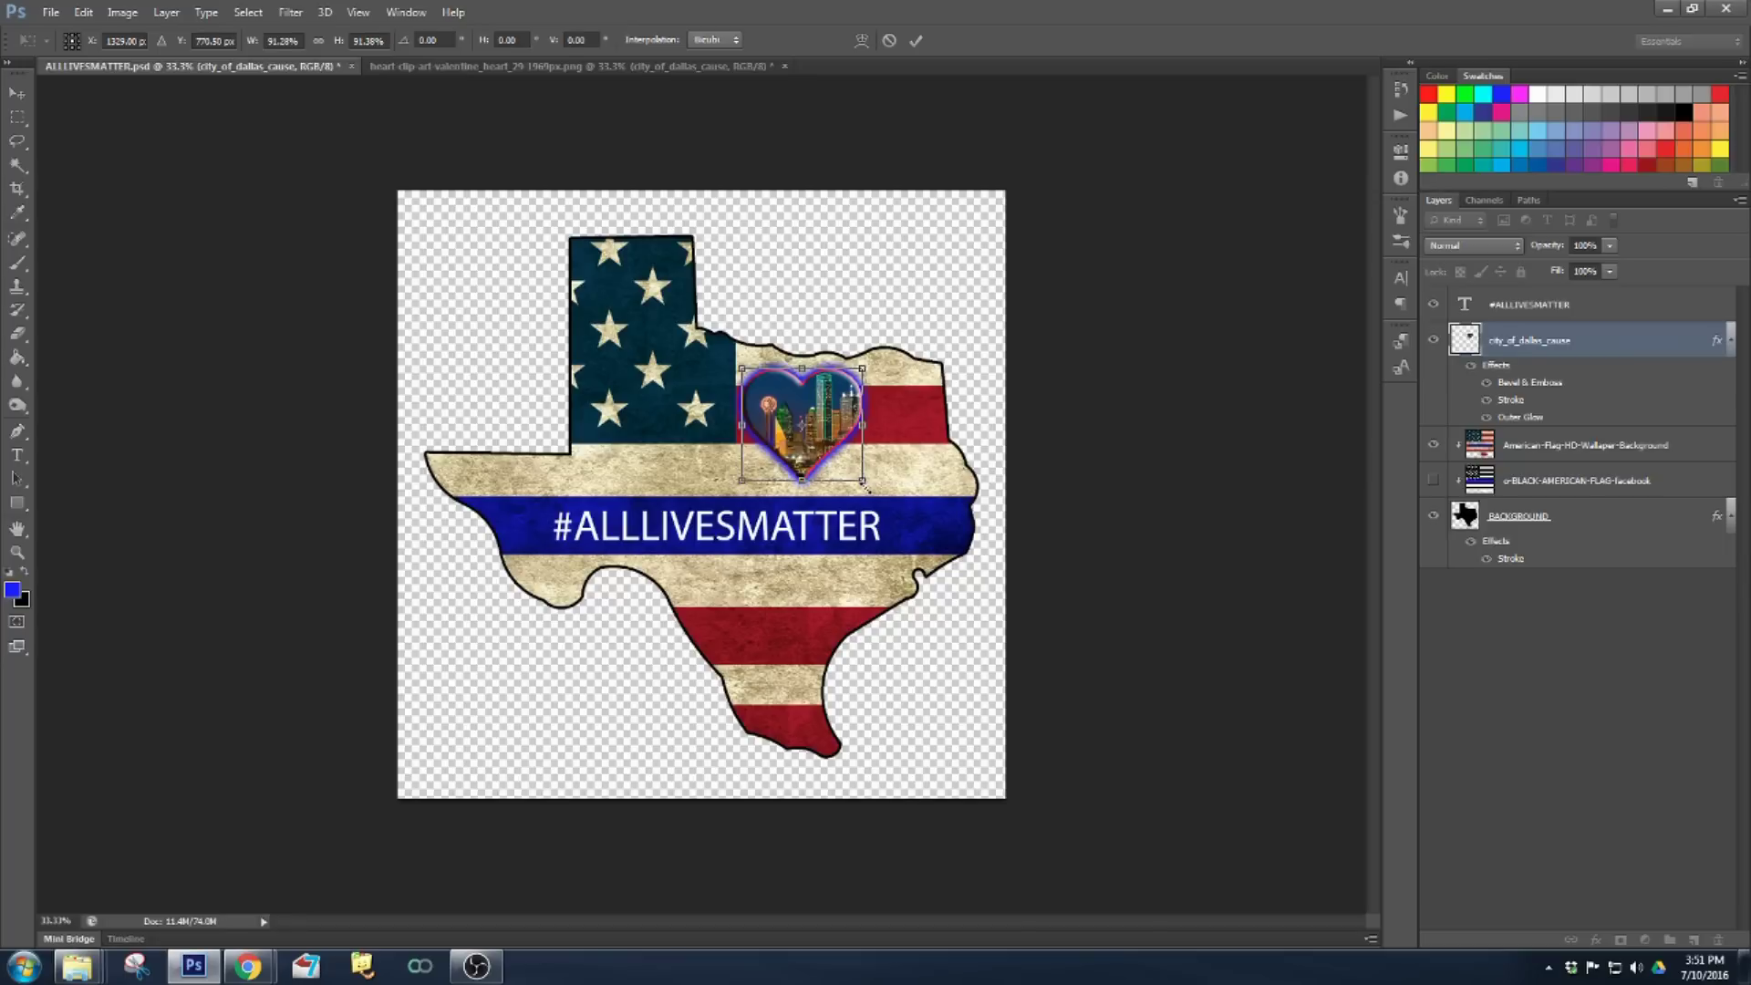
key(Left)
key(Left)
key(Left)
key(Left)
key(Left)
key(Left)
key(Left)
key(Left)
key(Left)
key(Left)
key(Left)
key(Left)
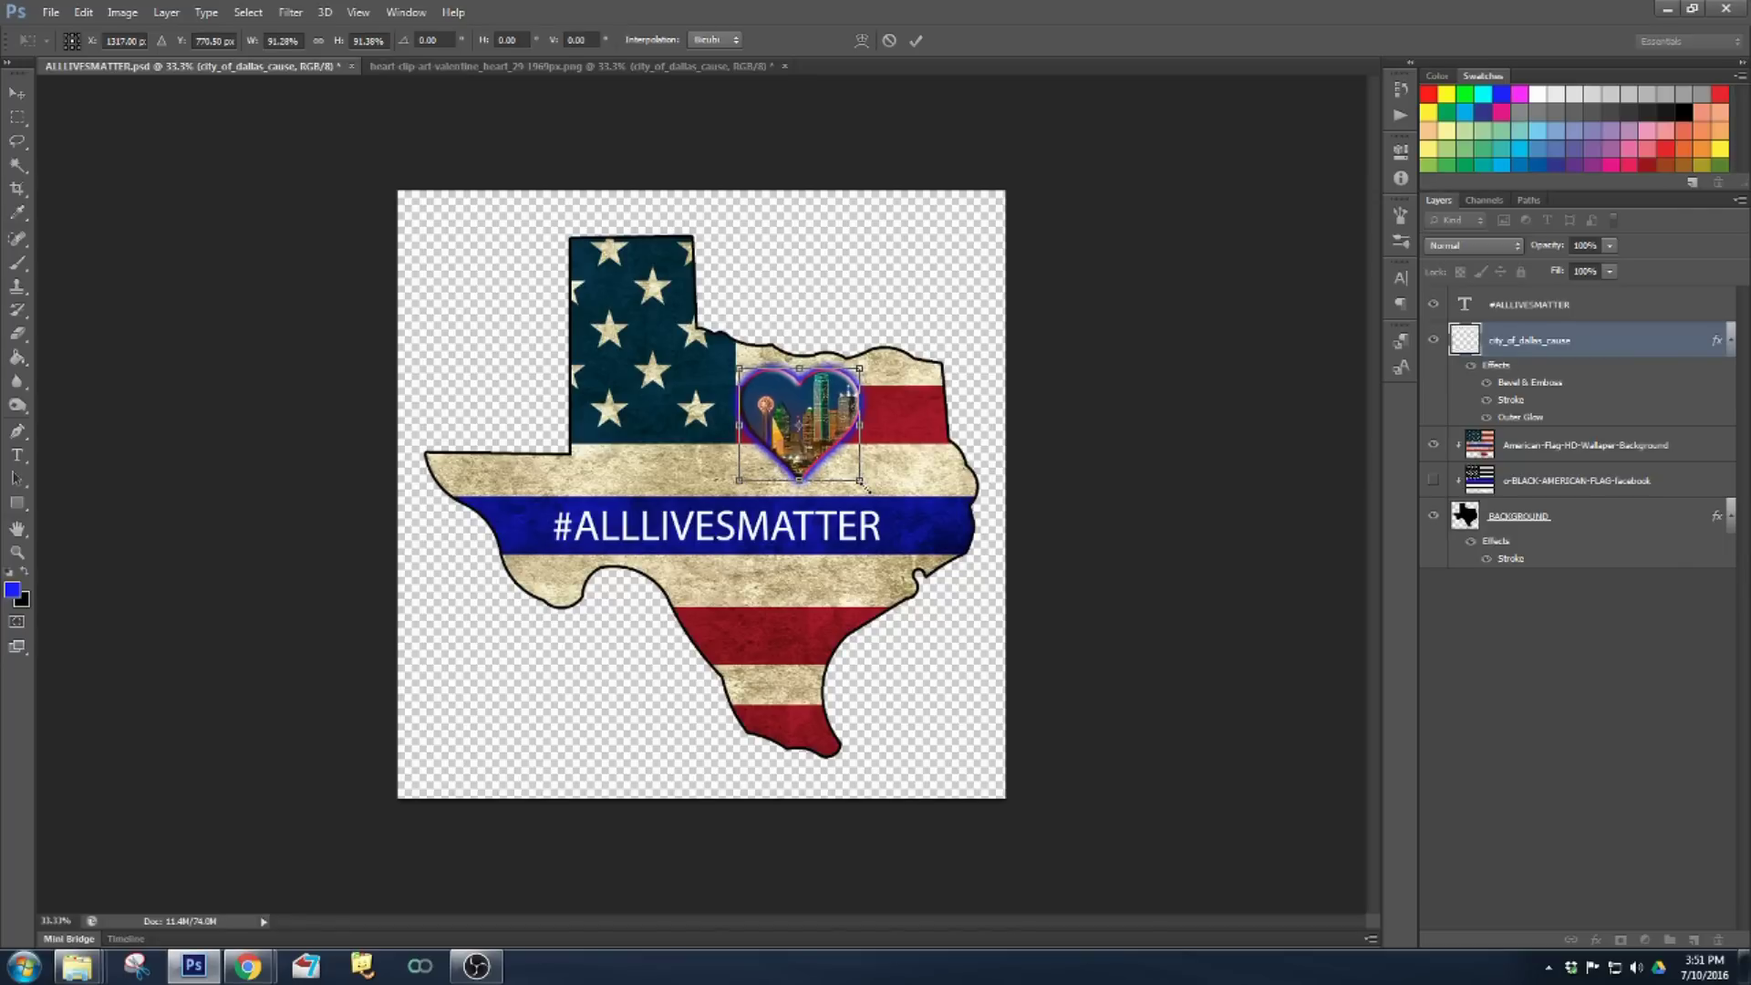
- Enlarge the heart to about 96% of its original size, shift it slightly left, apply the transform and deselect the layer
drag(862, 488, 862, 484)
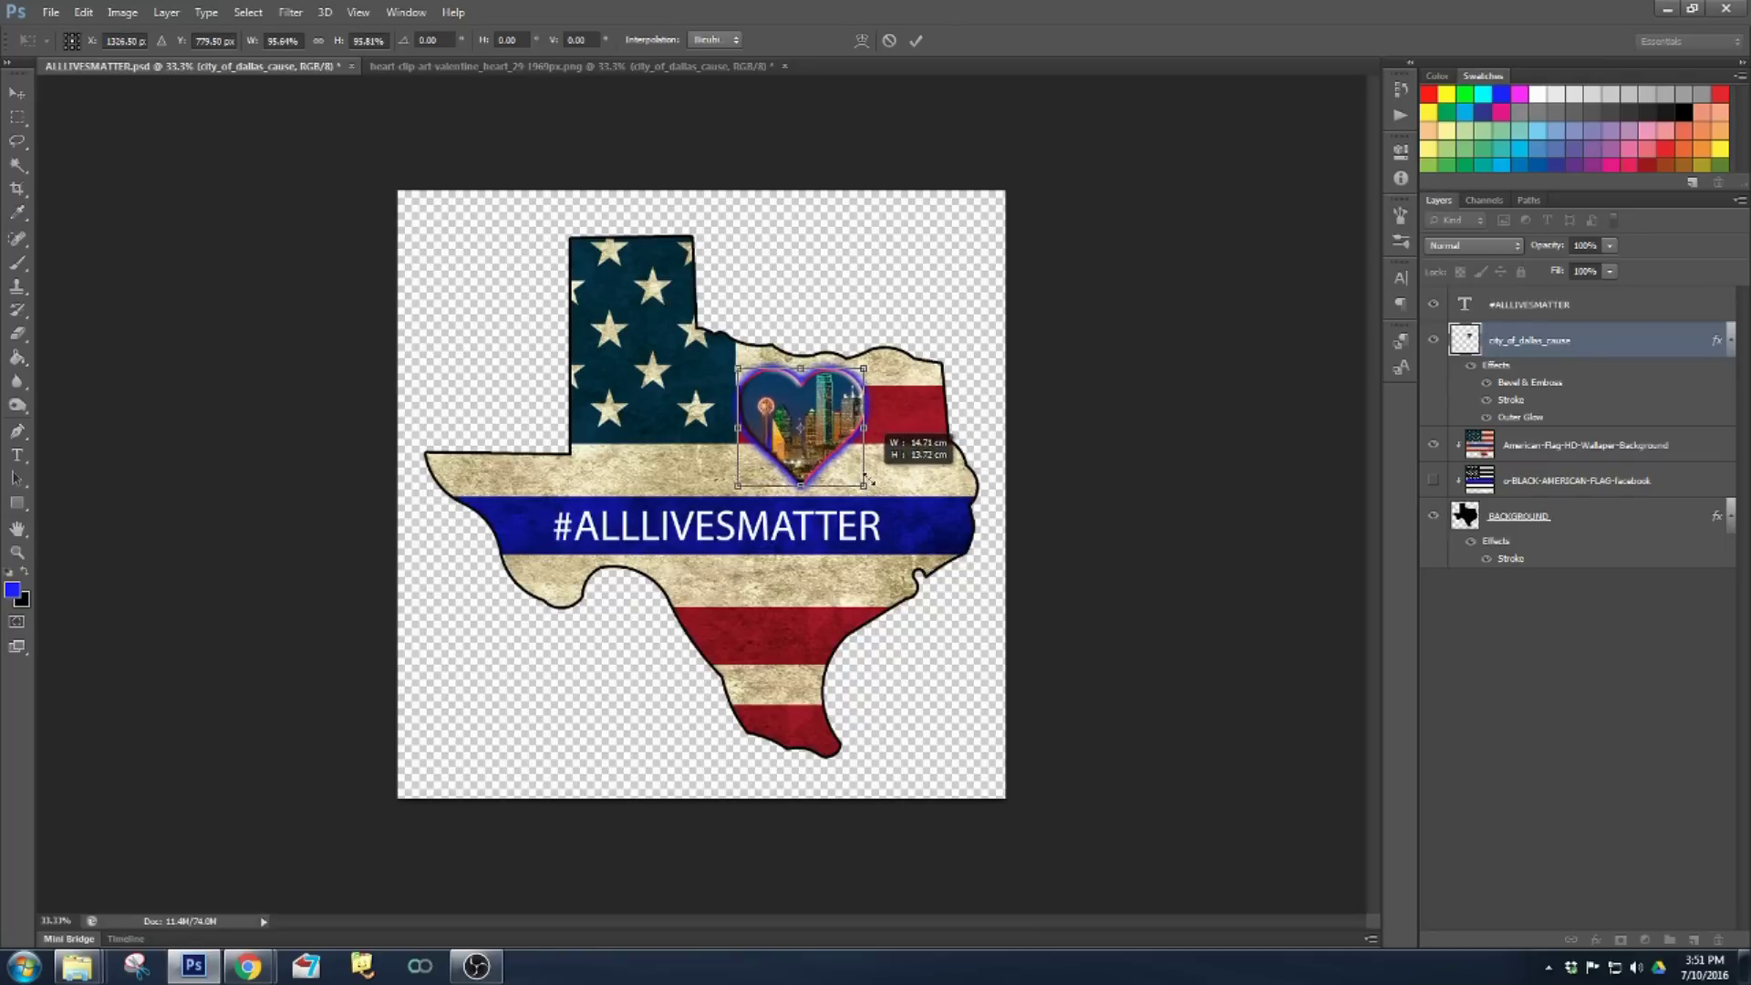
drag(781, 405, 778, 408)
key(Return)
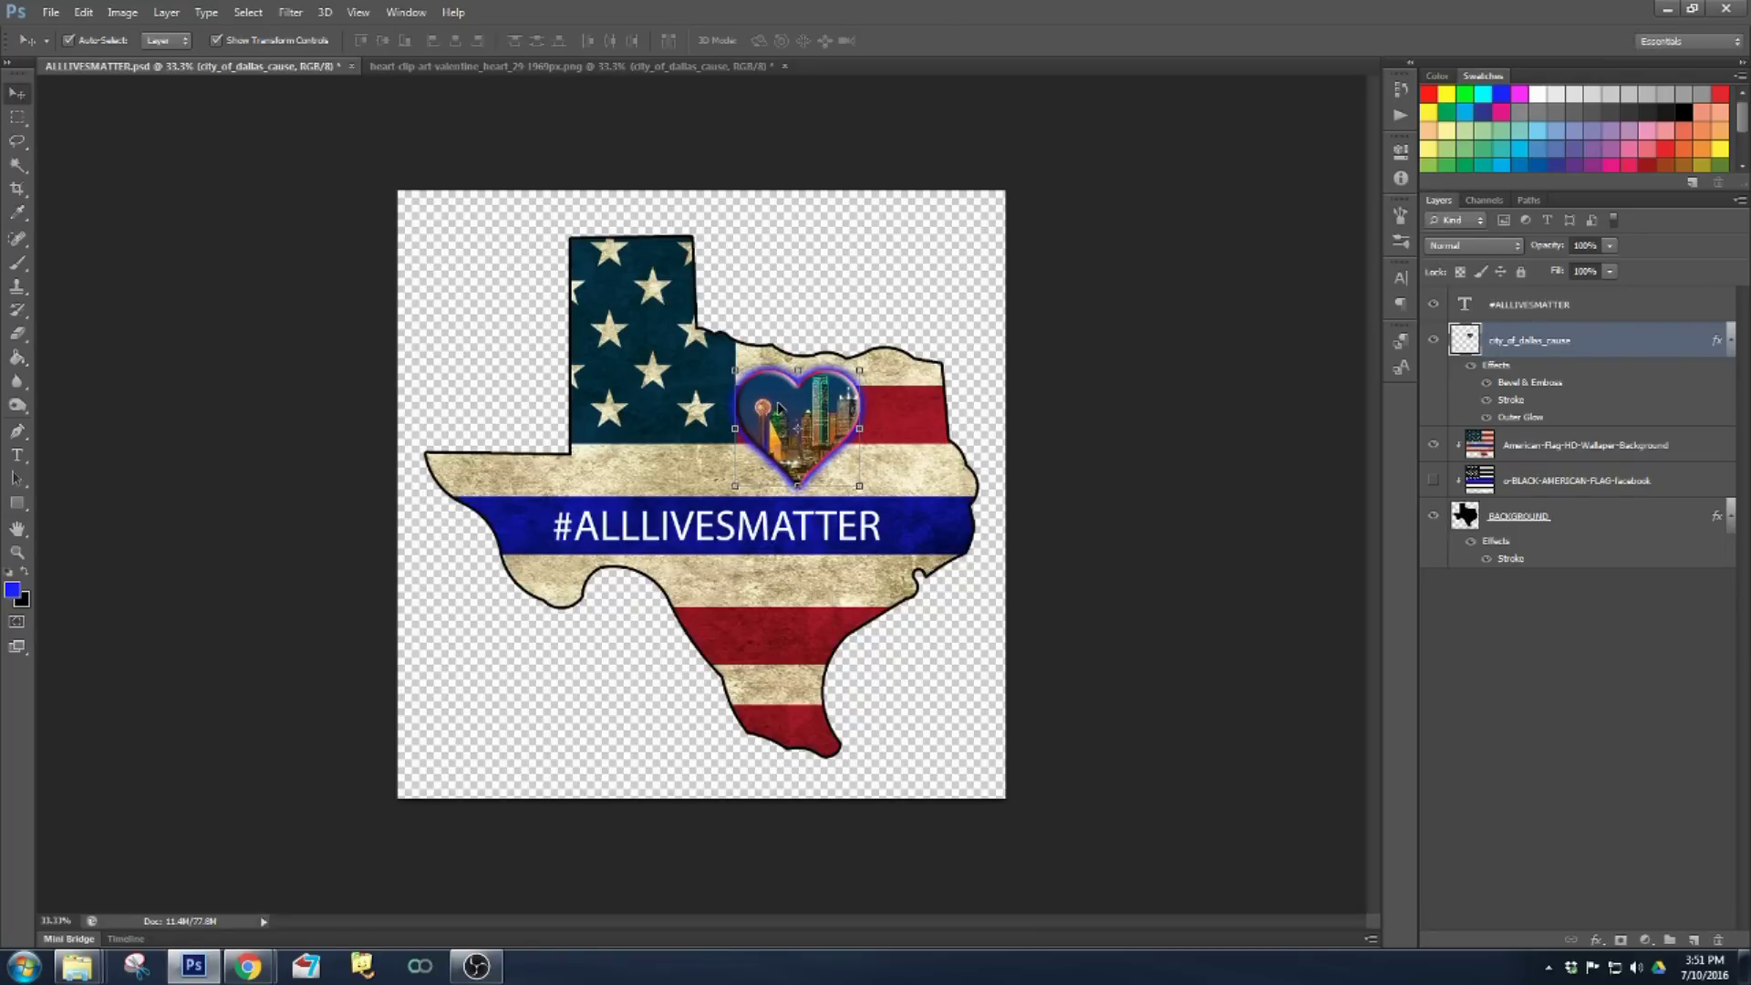
click(598, 636)
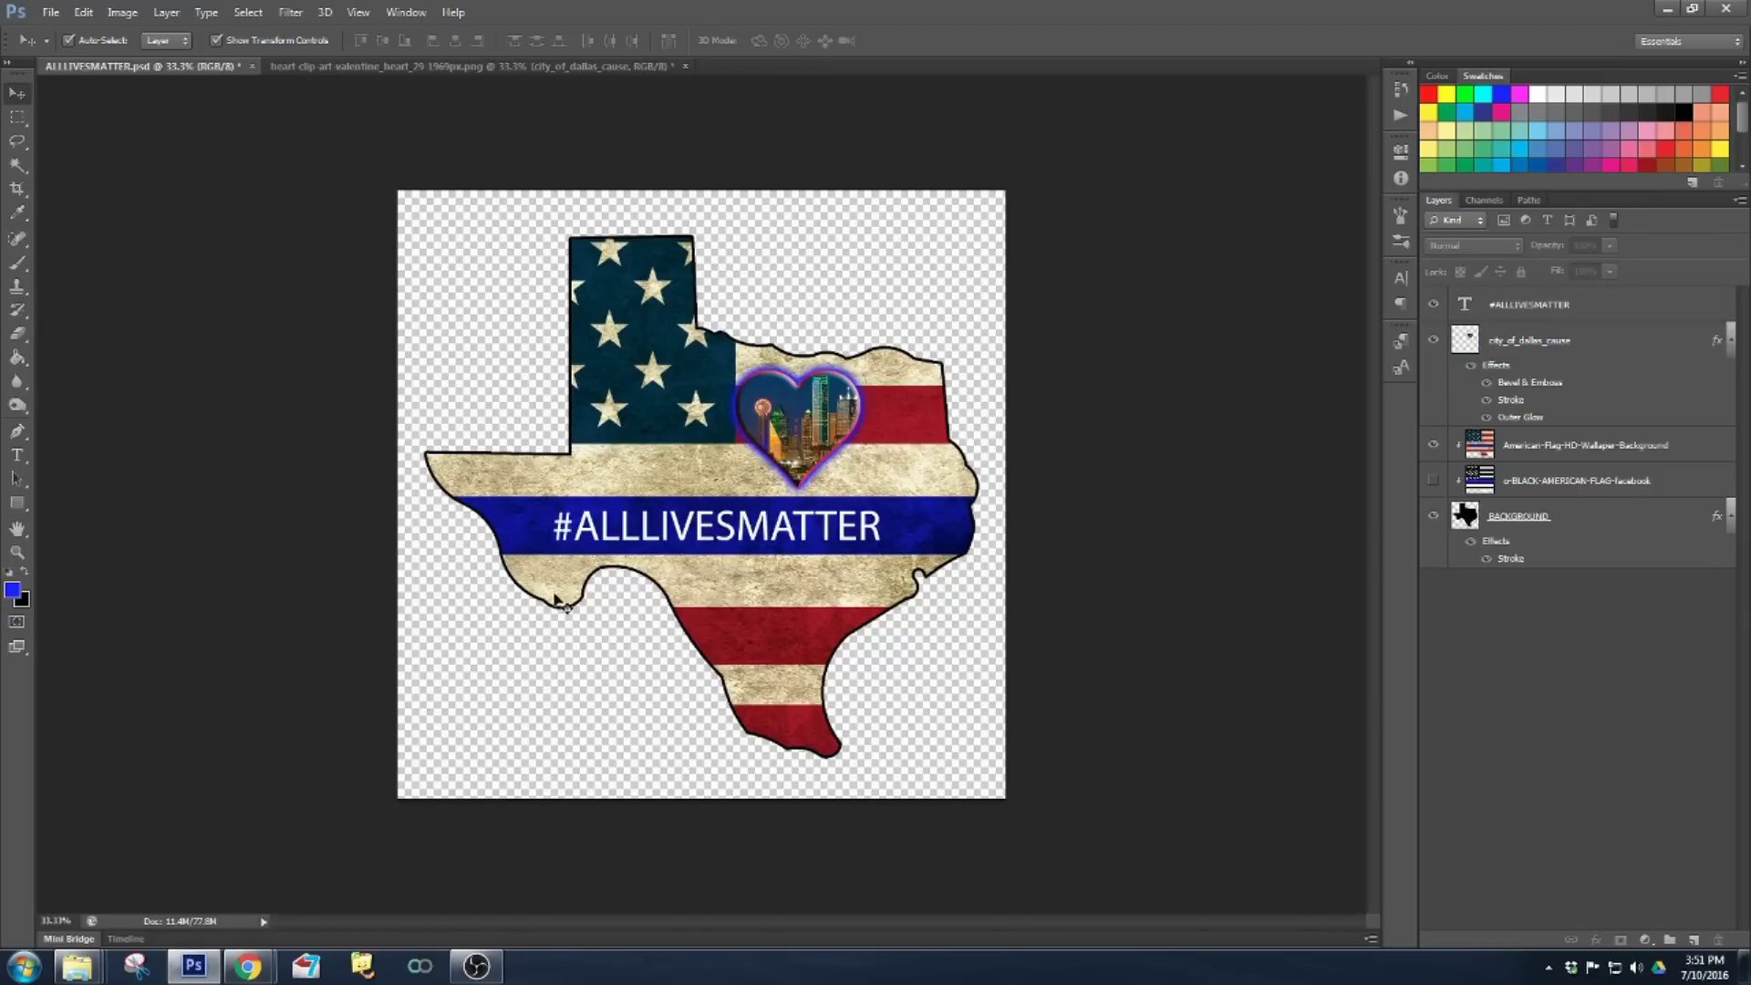
- Nudge the #ALLLIVESMATTER text right and slightly up to center it within the blue stripe
click(716, 540)
key(shift+Right)
key(shift+Right)
key(shift+Right)
key(shift+Right)
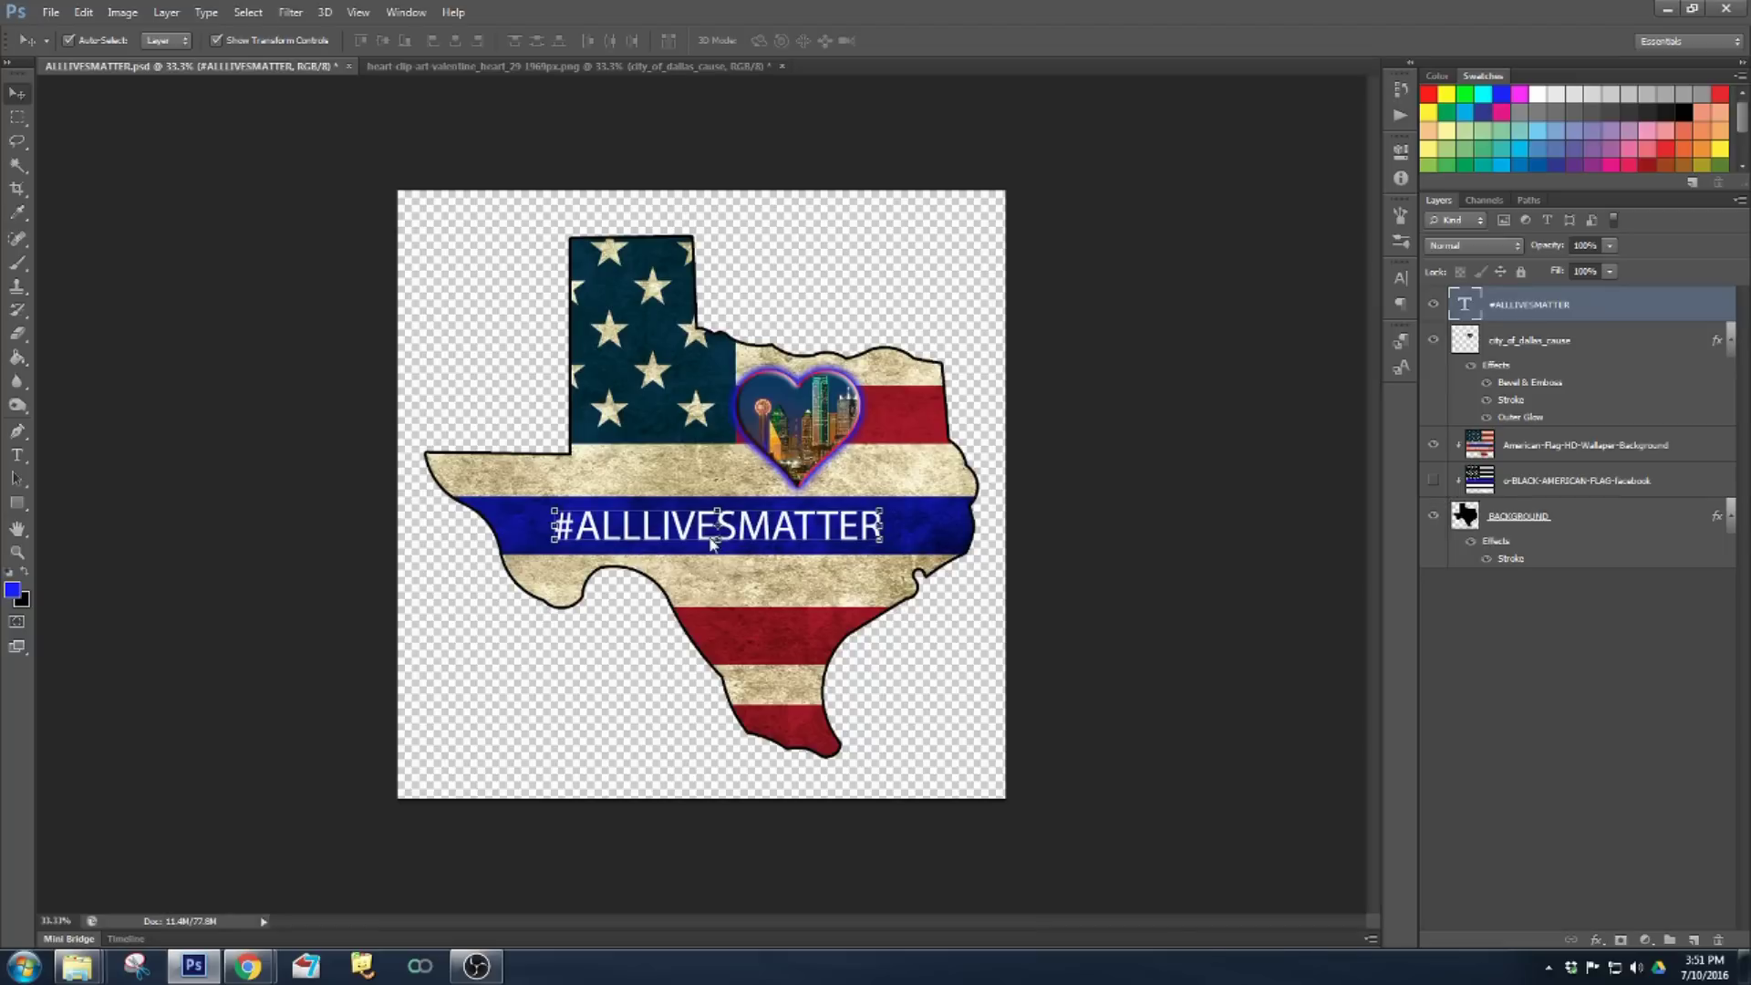
key(Up)
key(Up)
key(Up)
key(Up)
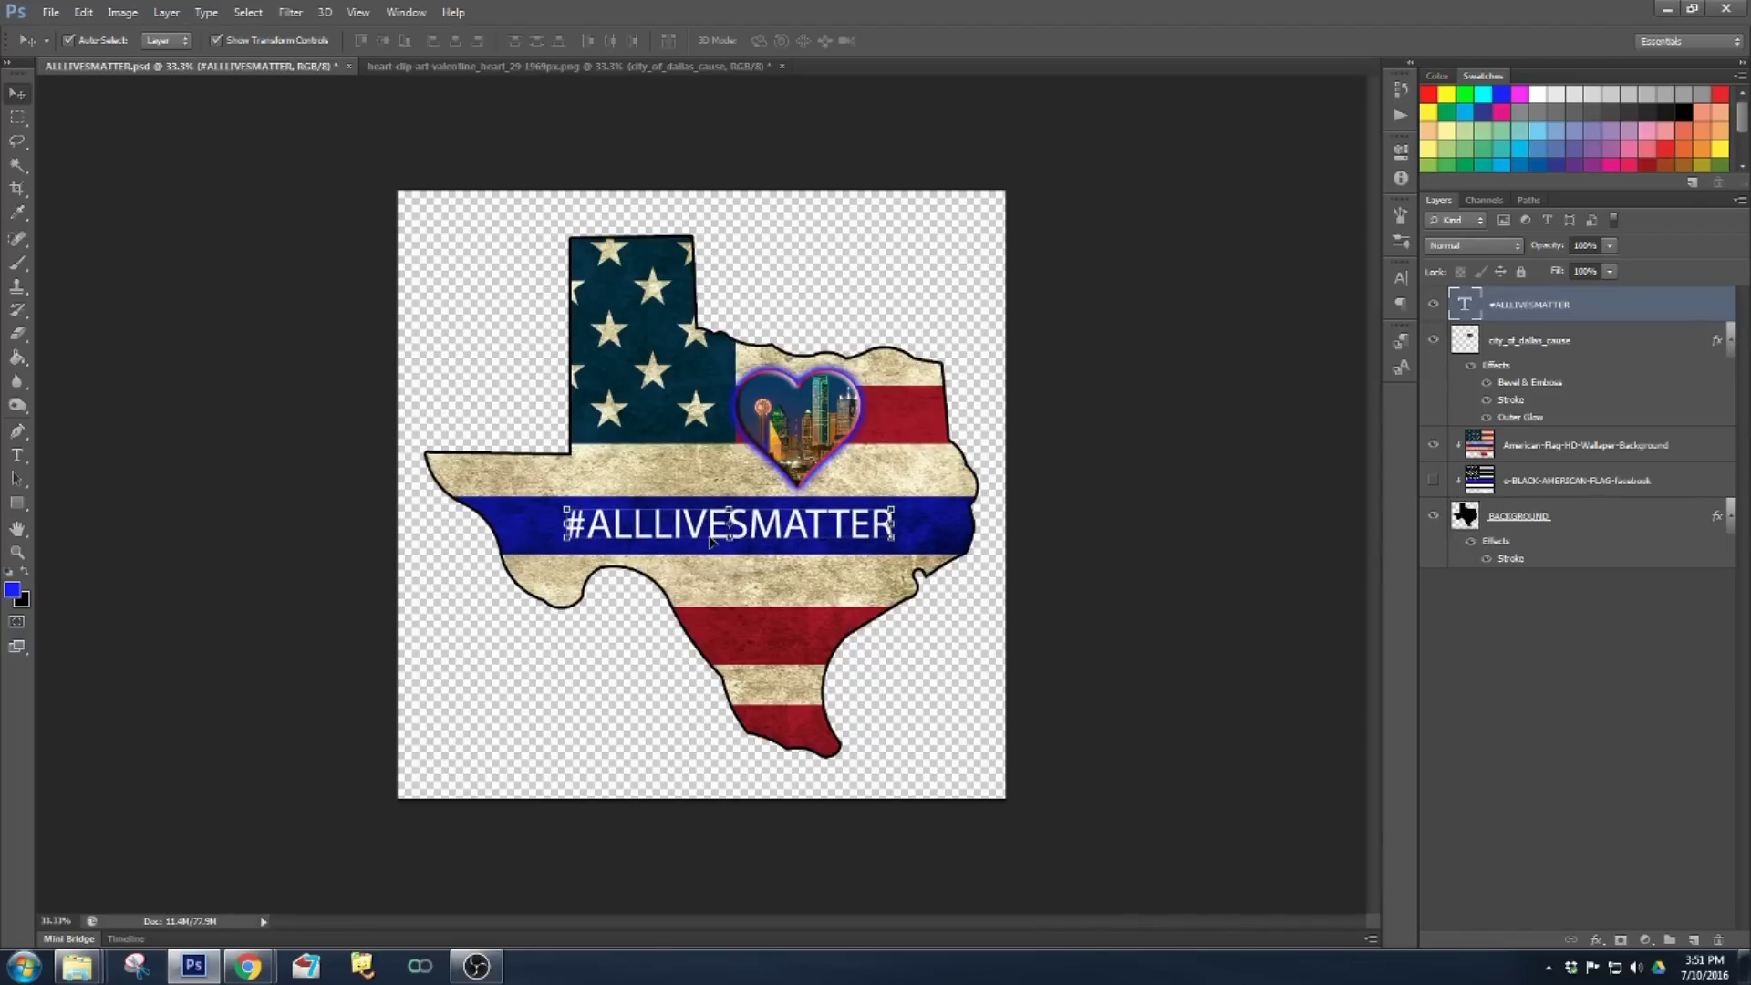
key(Right)
key(Right)
key(Right)
key(Right)
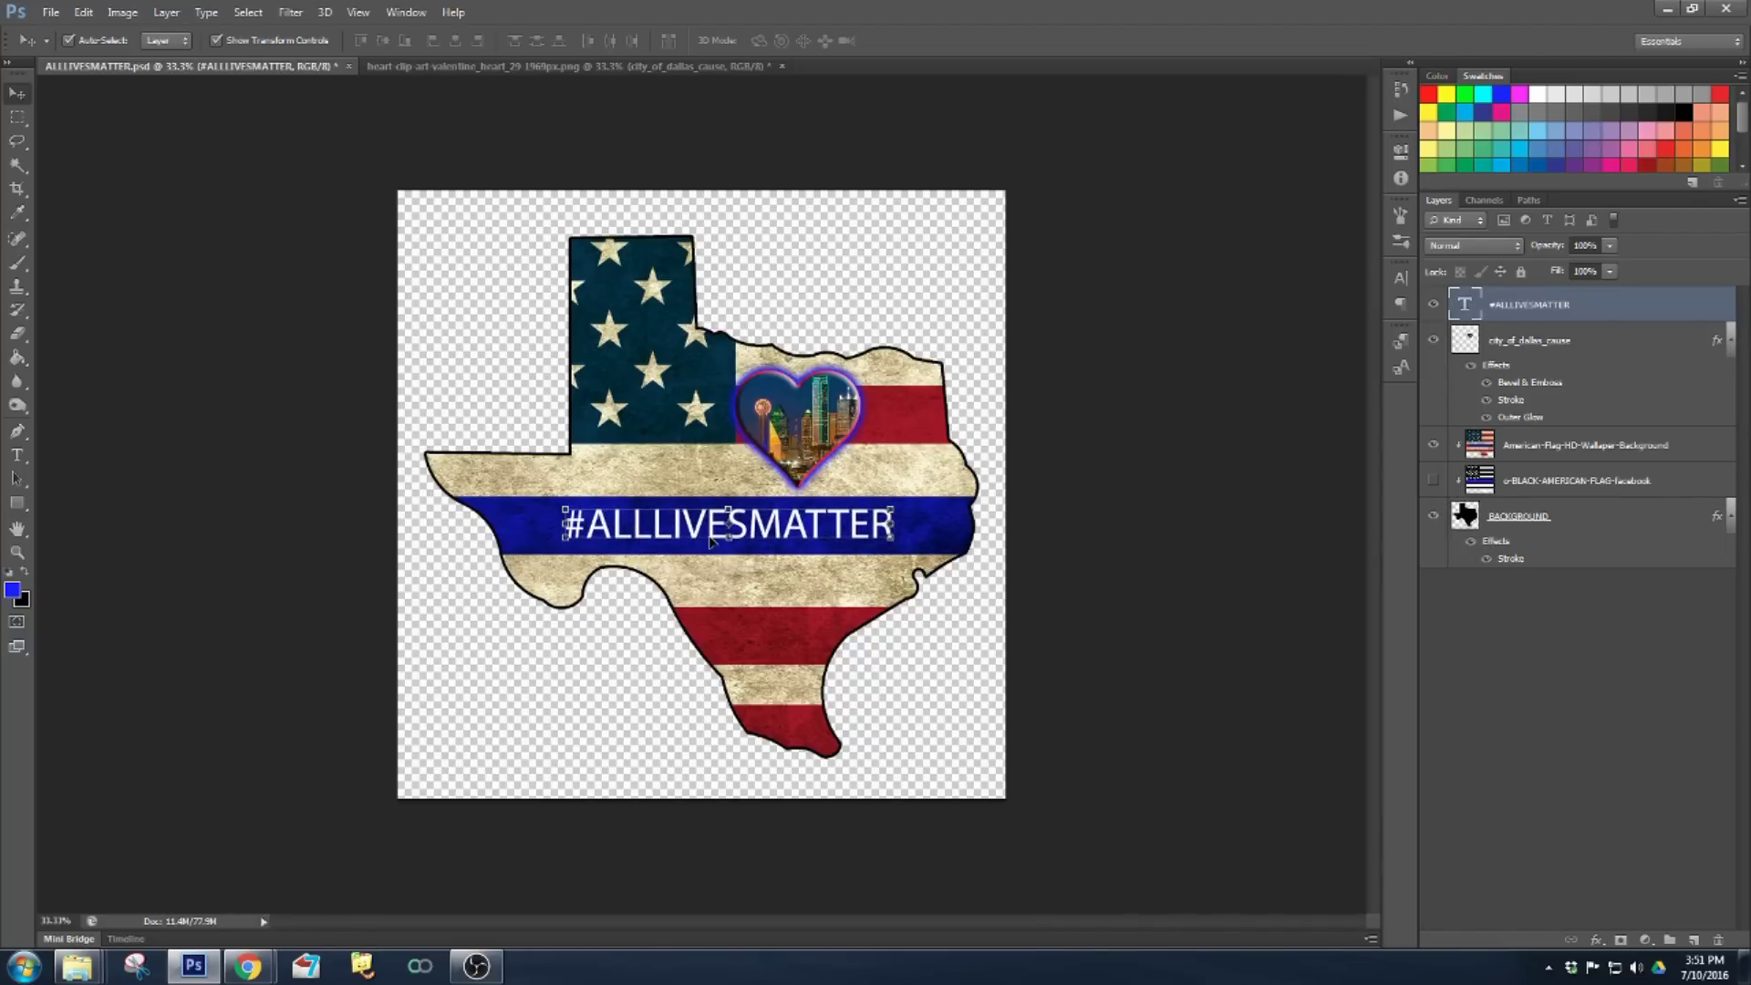